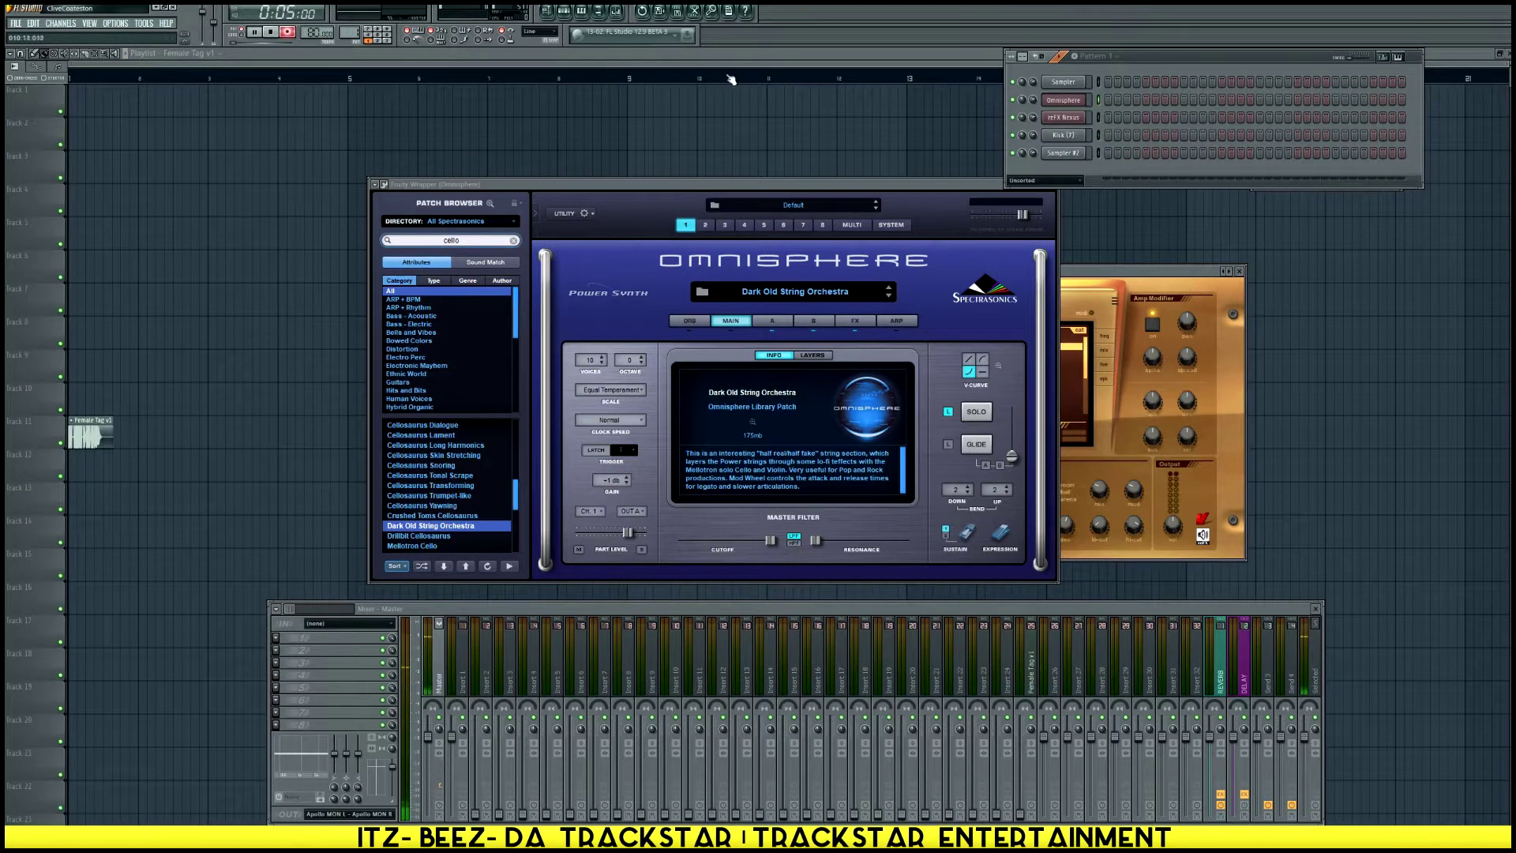
Record a two-bar chord progression in the Omnisphere channel's piano roll
{"action": "scroll", "coordinate": [731, 79], "scroll_direction": "up", "scroll_amount": 1}
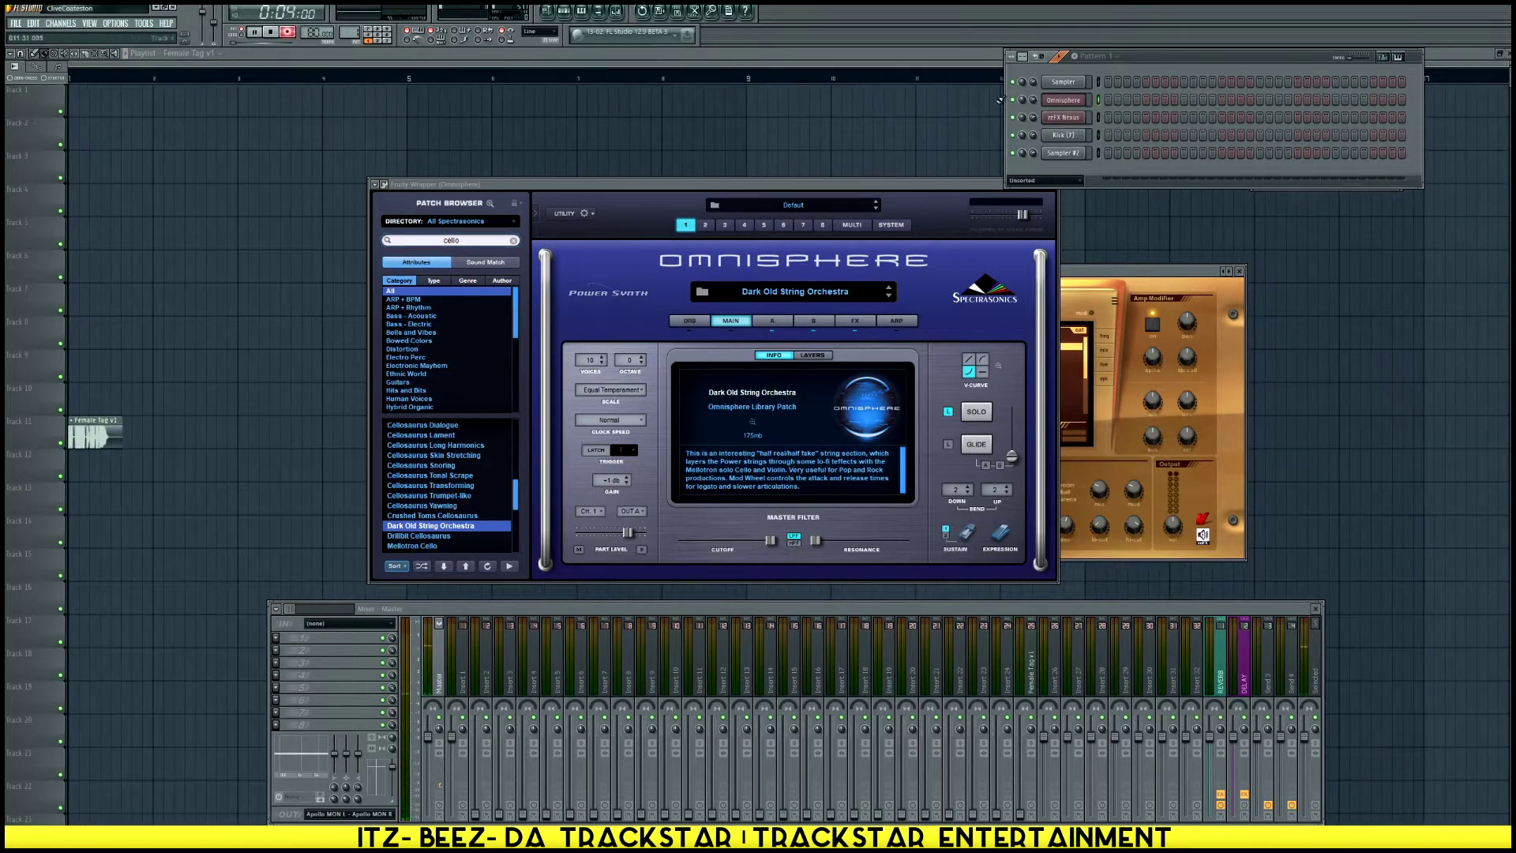
{"action": "right_click", "coordinate": [1062, 103]}
{"action": "left_click", "coordinate": [1110, 101]}
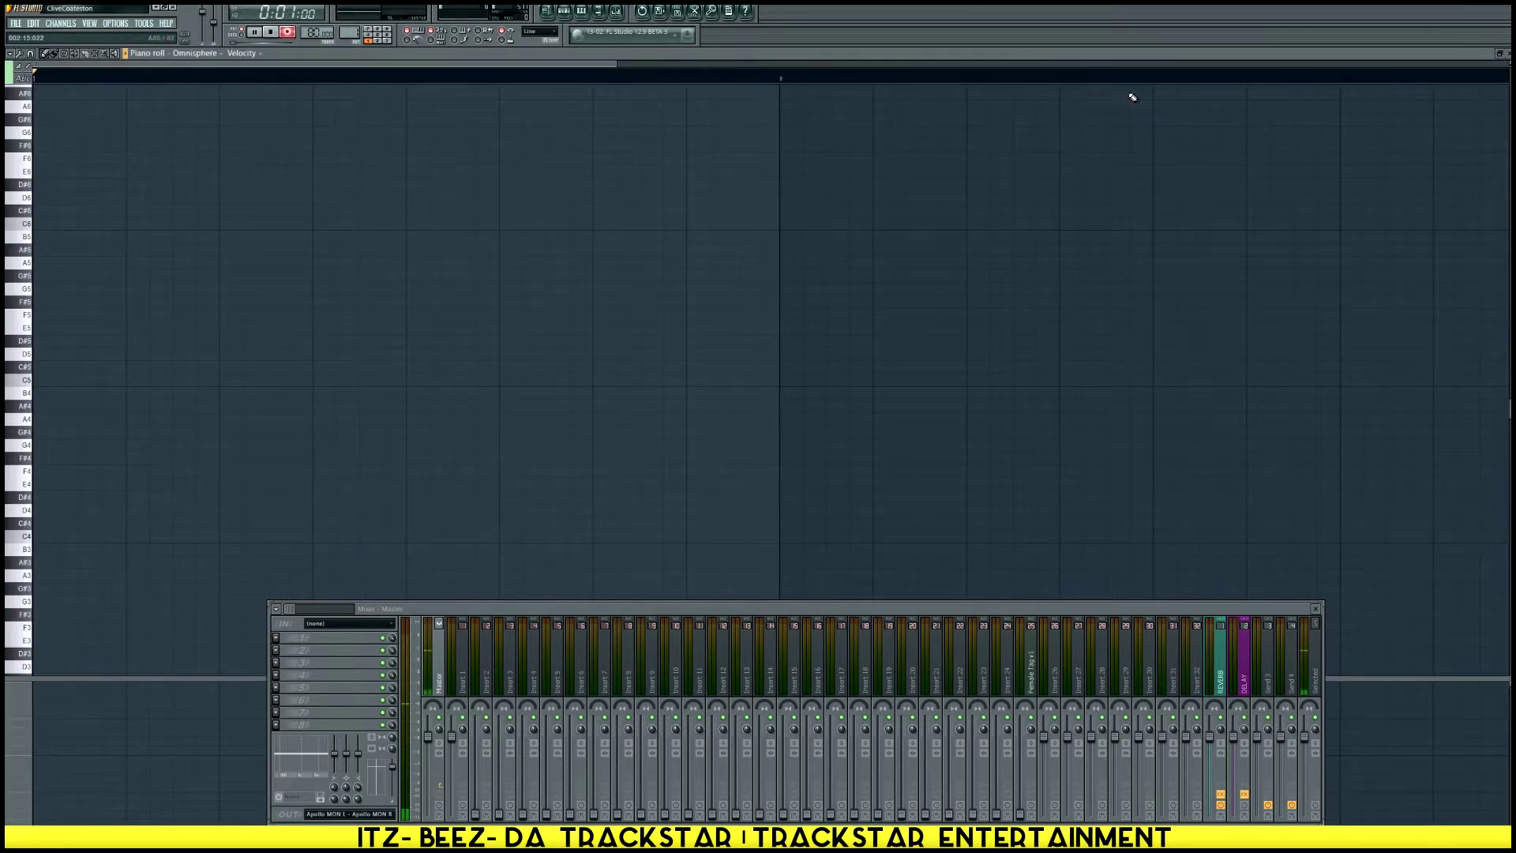
{"action": "key", "text": "space"}
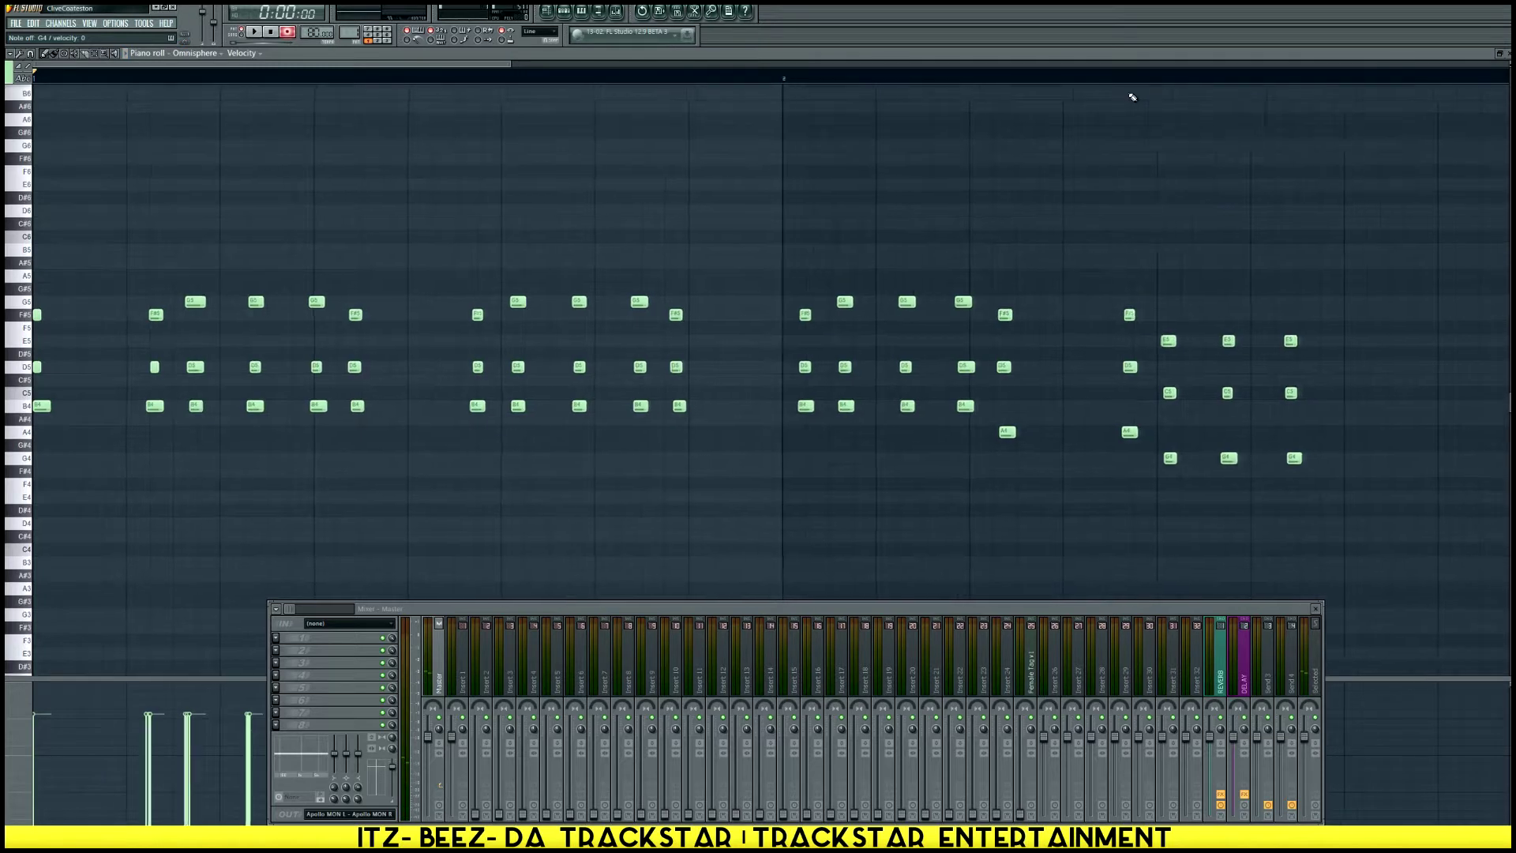
{"action": "scroll", "coordinate": [1070, 89], "scroll_direction": "down", "scroll_amount": 2}
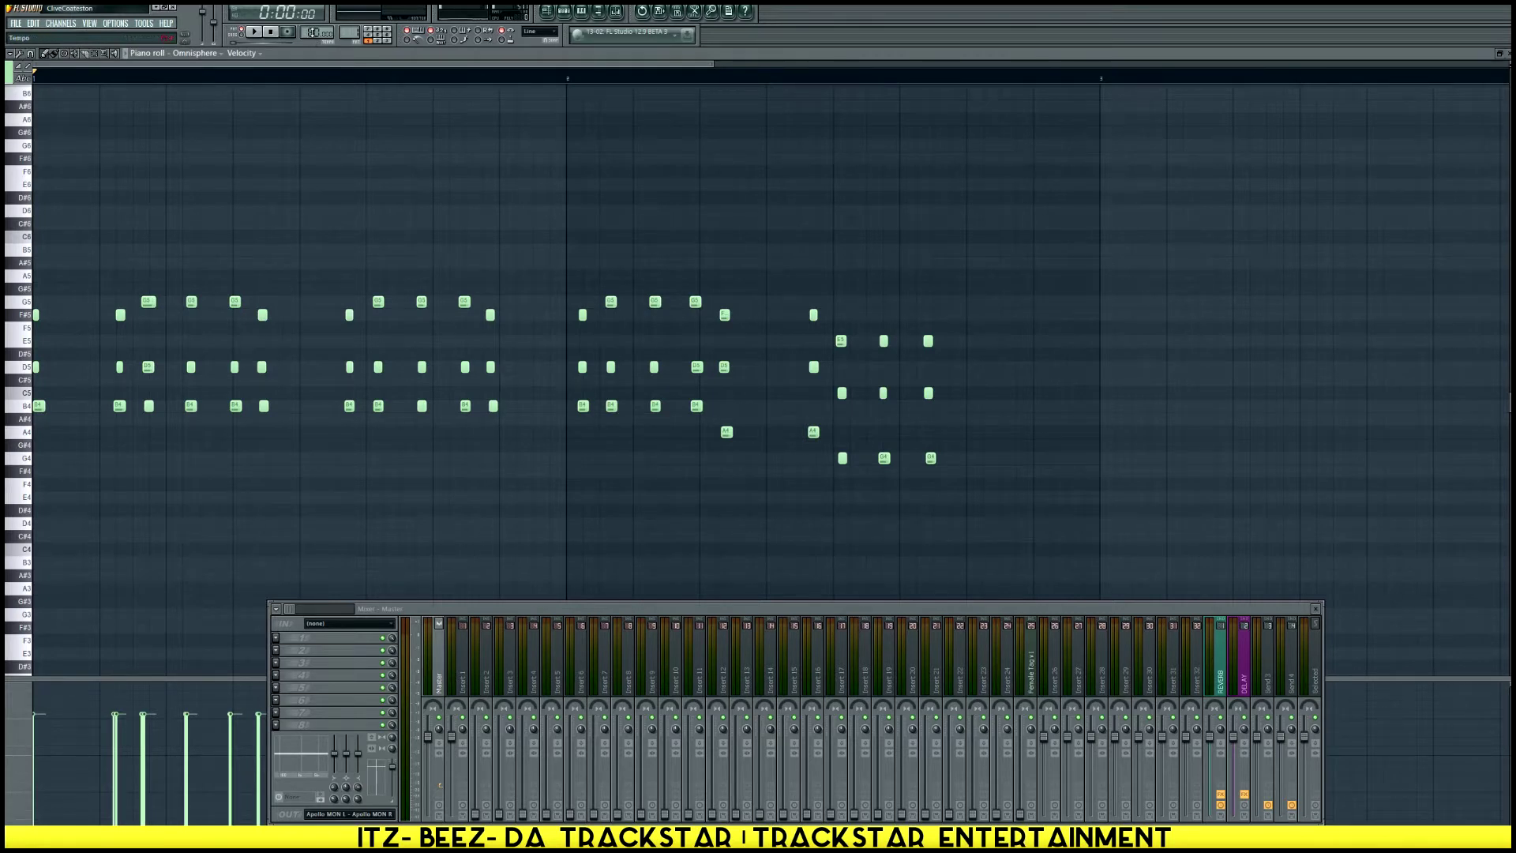
Turn off recording and quantize all the Omnisphere chord notes to the grid
{"action": "right_click", "coordinate": [314, 32]}
{"action": "left_click", "coordinate": [436, 66]}
{"action": "left_click_drag", "start_coordinate": [102, 243], "coordinate": [1453, 660]}
{"action": "right_click", "coordinate": [983, 456]}
{"action": "key", "text": "ctrl+q"}
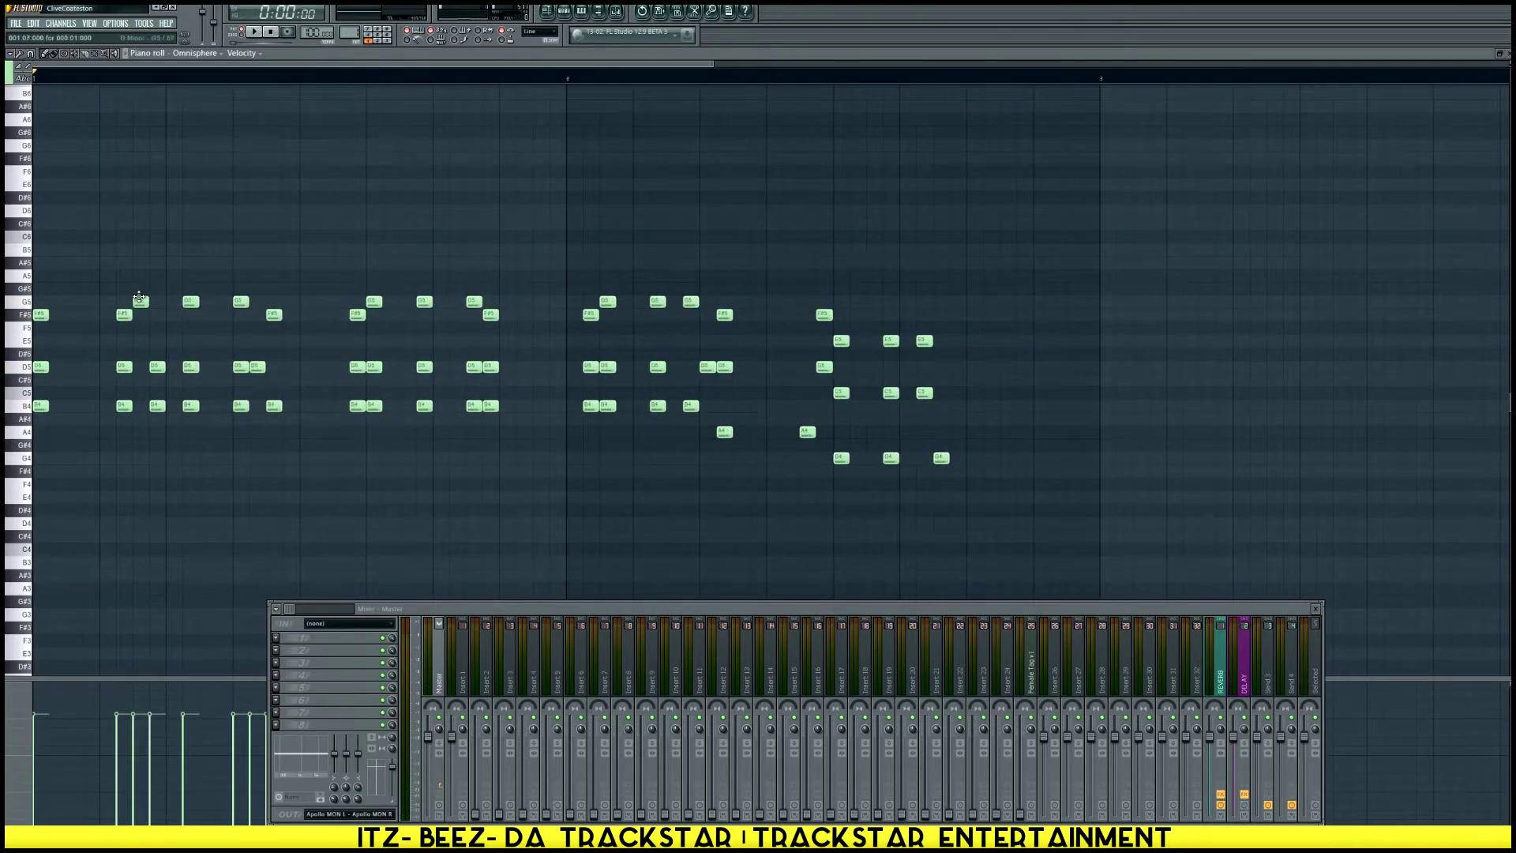
Shift the first phrase's chords later so they are evenly spaced, and delete the second phrase in bar 1
{"action": "left_click_drag", "start_coordinate": [149, 258], "coordinate": [289, 406]}
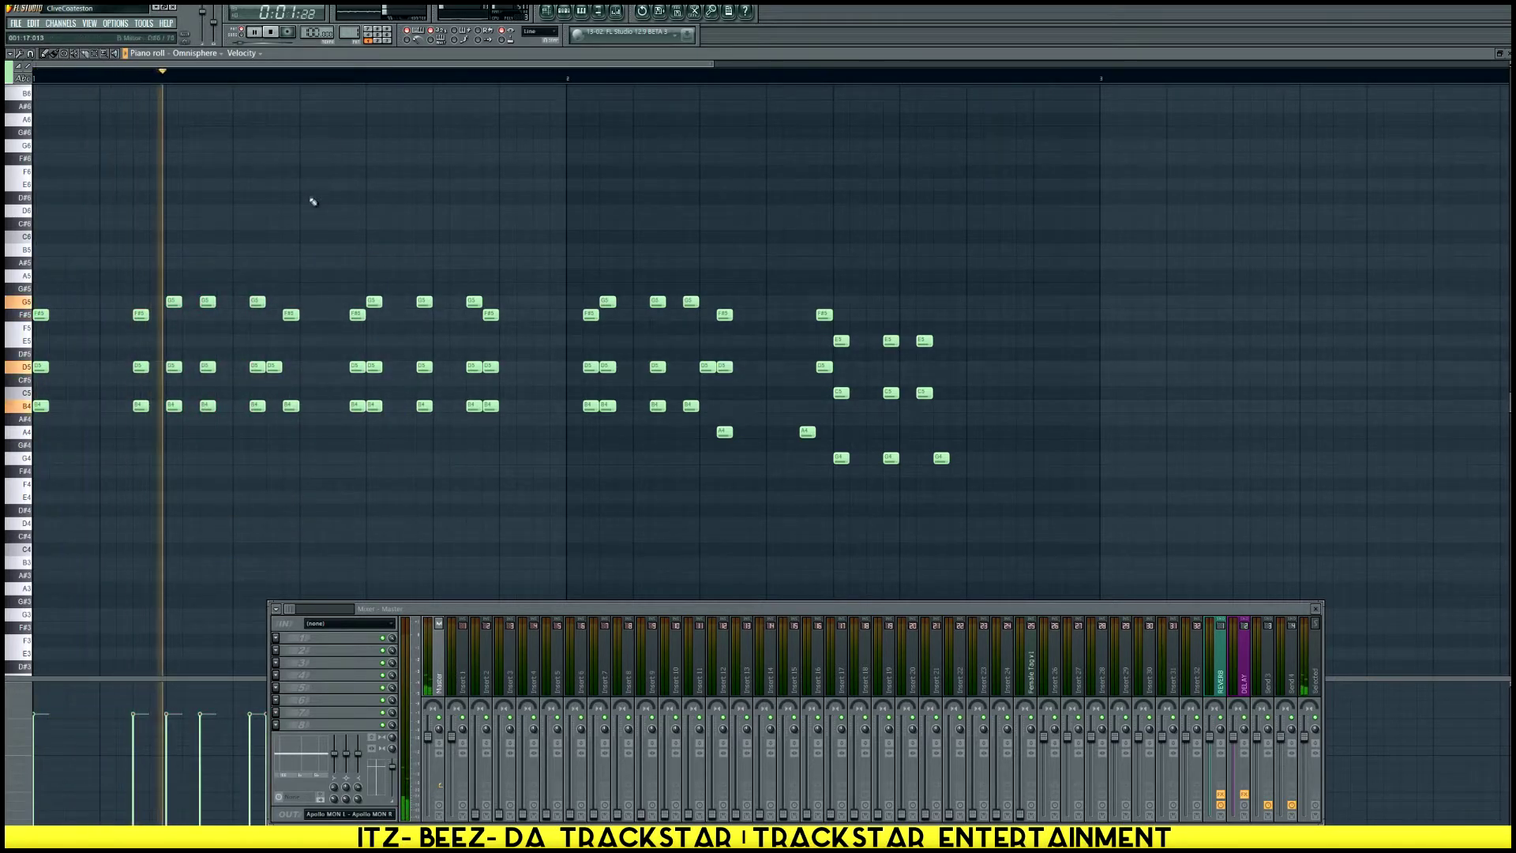
{"action": "key", "text": "space"}
{"action": "key", "text": "space"}
{"action": "mouse_move", "coordinate": [203, 288]}
{"action": "left_mouse_down"}
{"action": "mouse_move", "coordinate": [298, 458]}
{"action": "mouse_move", "coordinate": [308, 368]}
{"action": "mouse_move", "coordinate": [490, 514]}
{"action": "mouse_move", "coordinate": [271, 335]}
{"action": "mouse_move", "coordinate": [299, 309]}
{"action": "left_mouse_up"}
{"action": "left_click", "coordinate": [295, 383]}
{"action": "key", "text": "Delete"}
{"action": "key", "text": "Delete"}
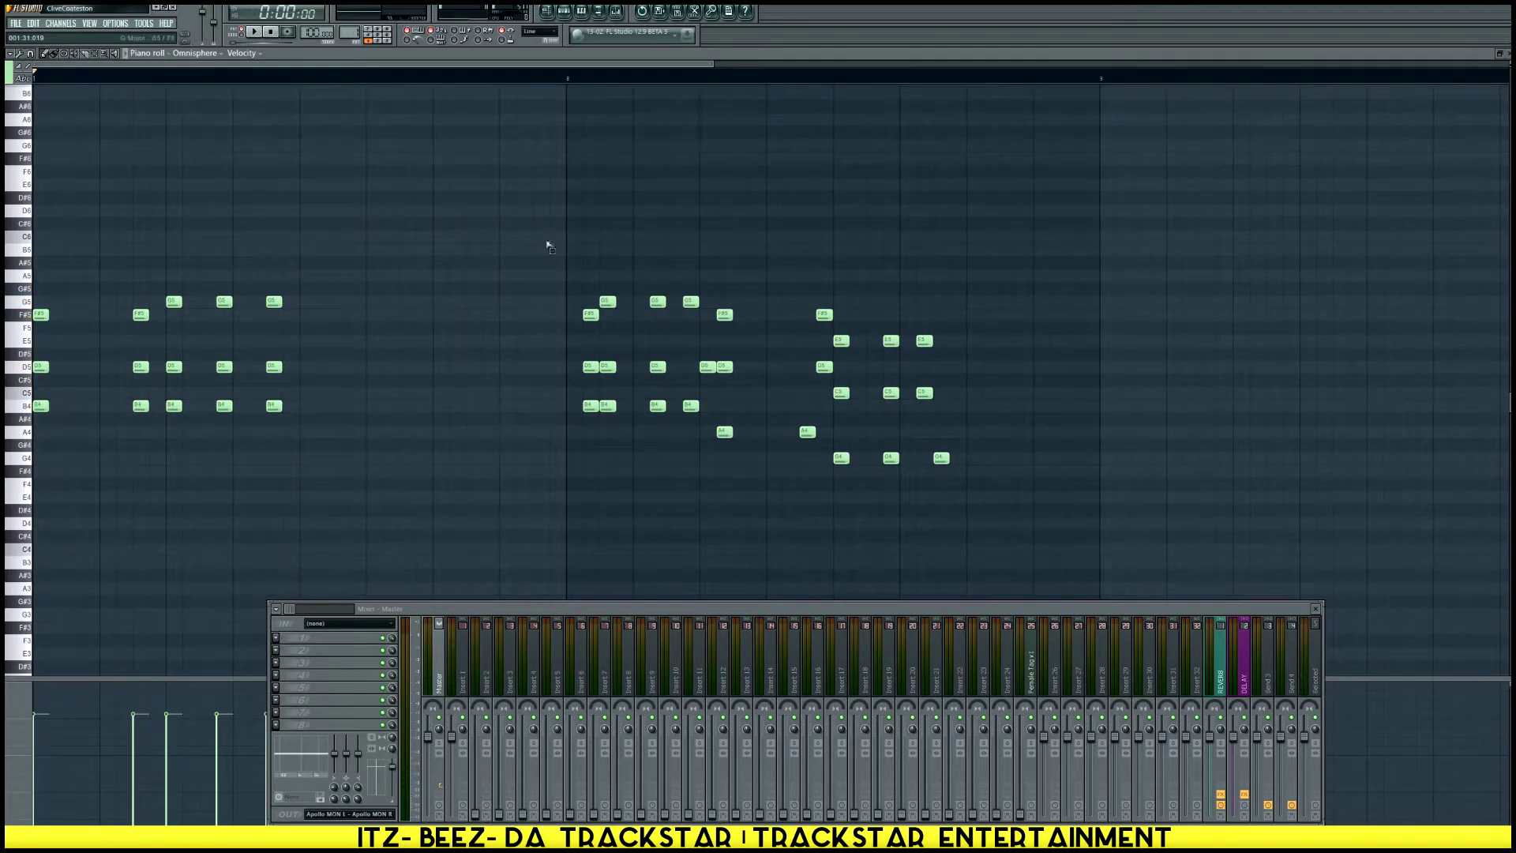
Duplicate the first chord phrase into the second half of bar 1 and play the pattern
{"action": "left_click_drag", "start_coordinate": [421, 474], "coordinate": [24, 293]}
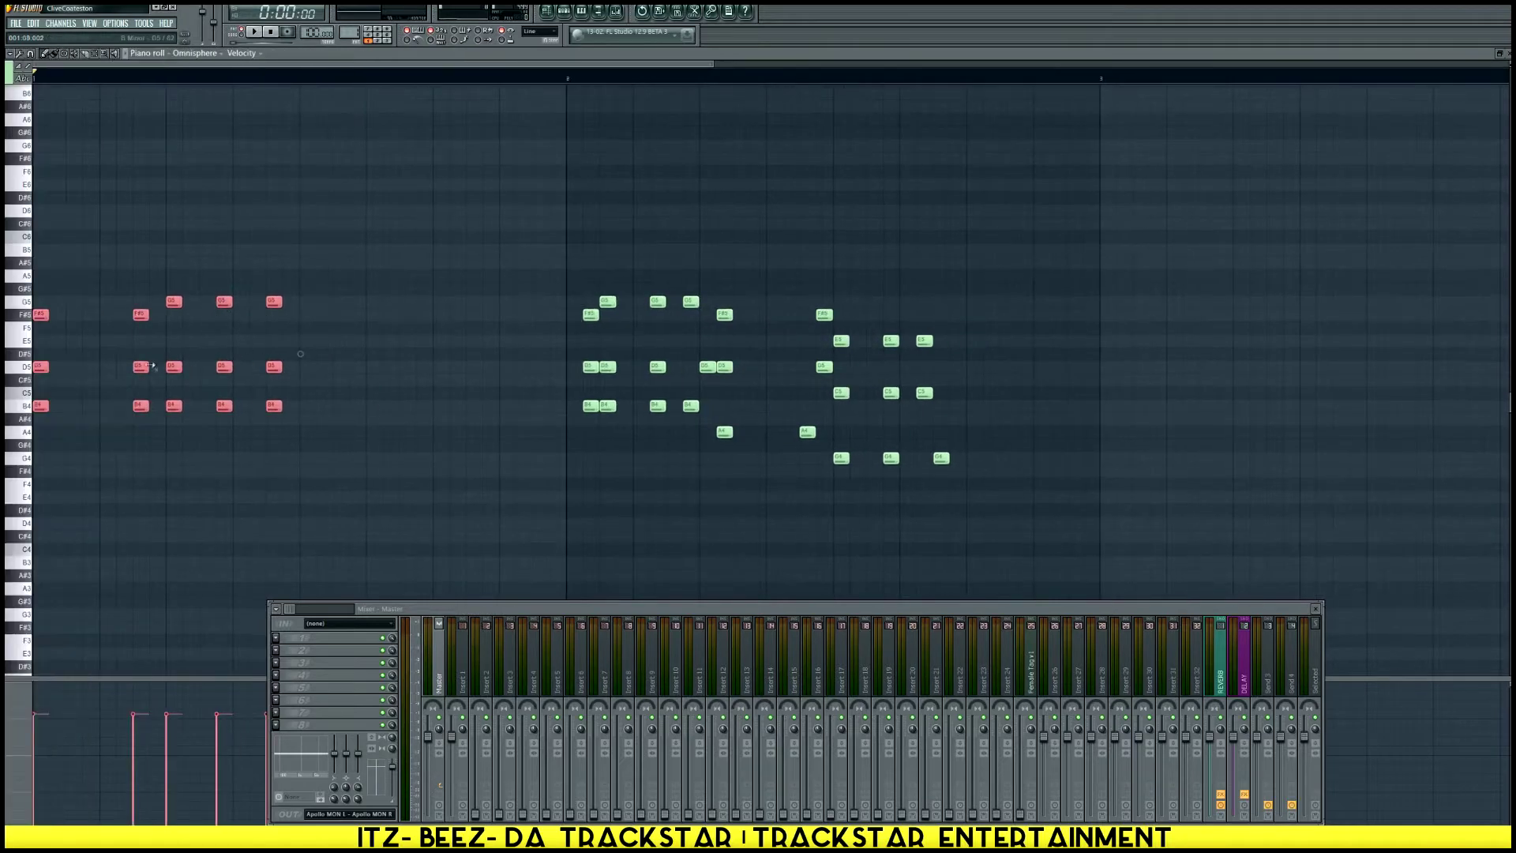
{"action": "left_click_drag", "start_coordinate": [139, 366], "coordinate": [408, 378]}
{"action": "key", "text": "space"}
Move both chord groups in bar 2 later, and align the stray D5 note with its chord
{"action": "left_click_drag", "start_coordinate": [602, 288], "coordinate": [754, 474]}
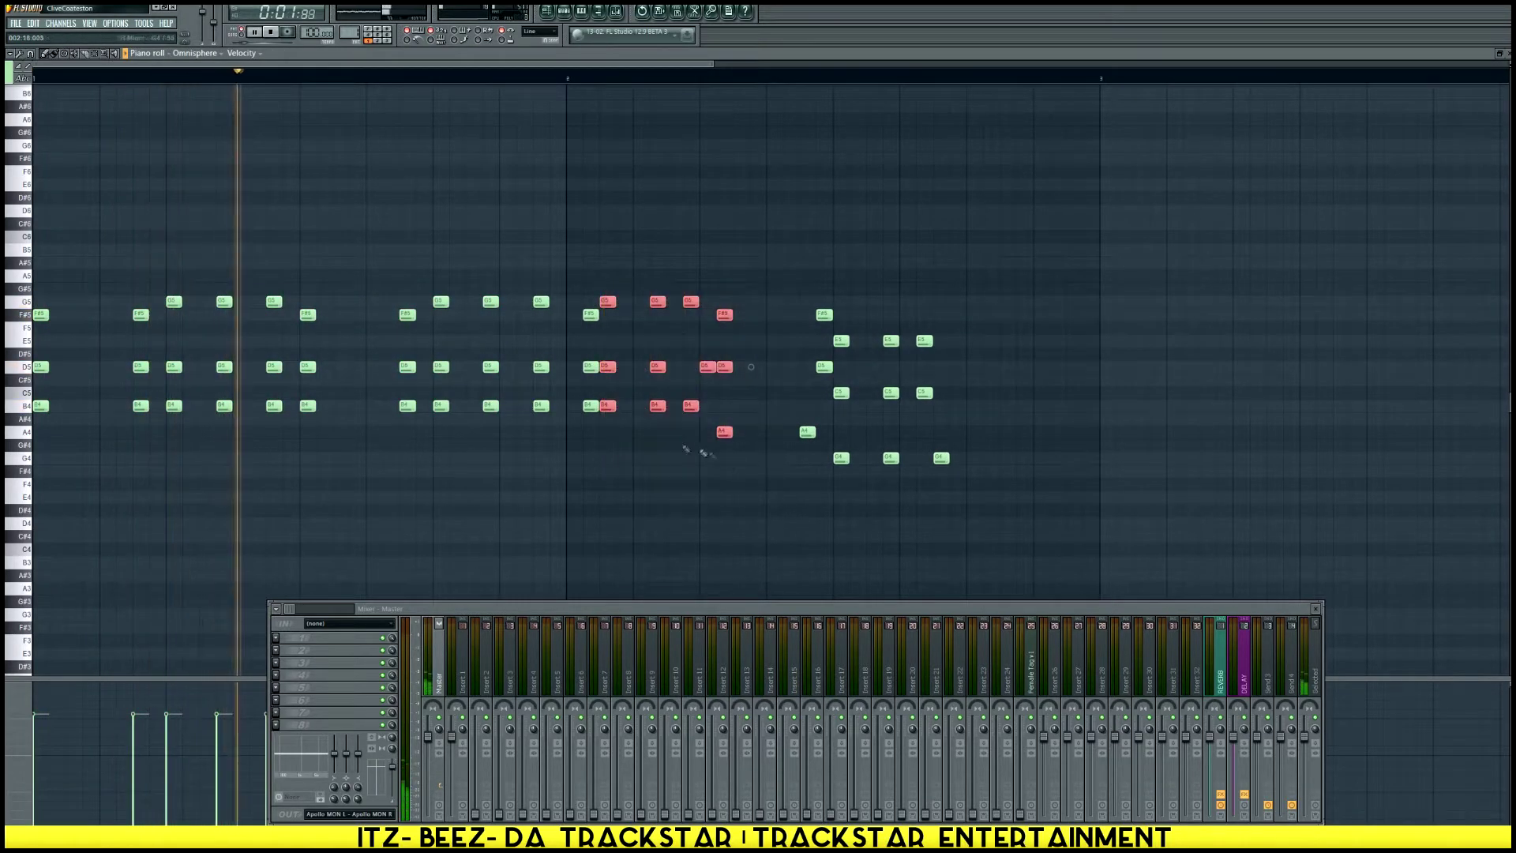
{"action": "left_click_drag", "start_coordinate": [601, 410], "coordinate": [762, 455]}
{"action": "key", "text": "space"}
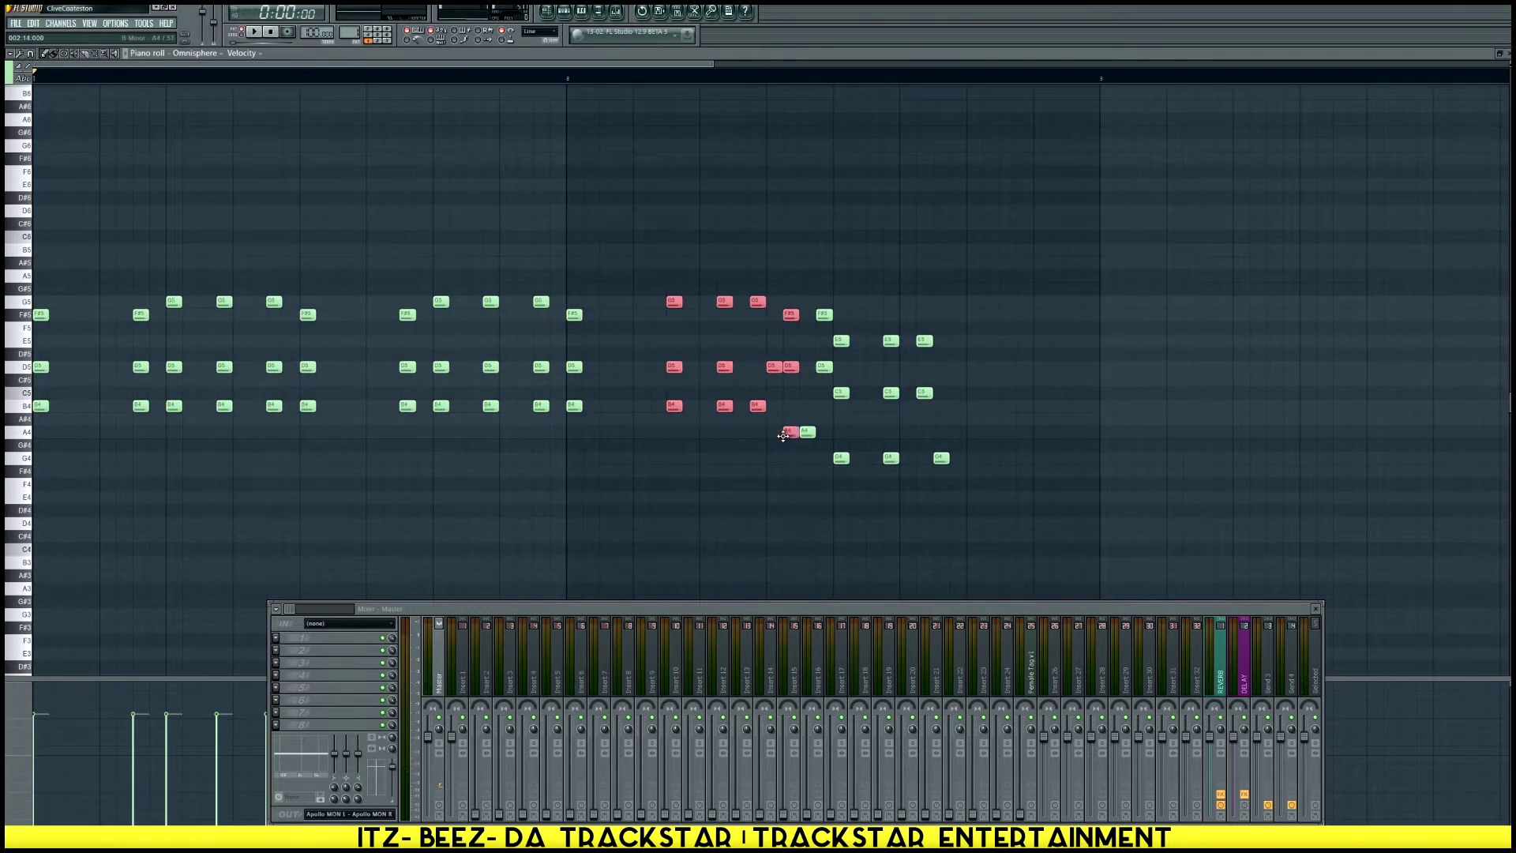
{"action": "left_click_drag", "start_coordinate": [805, 301], "coordinate": [1069, 480]}
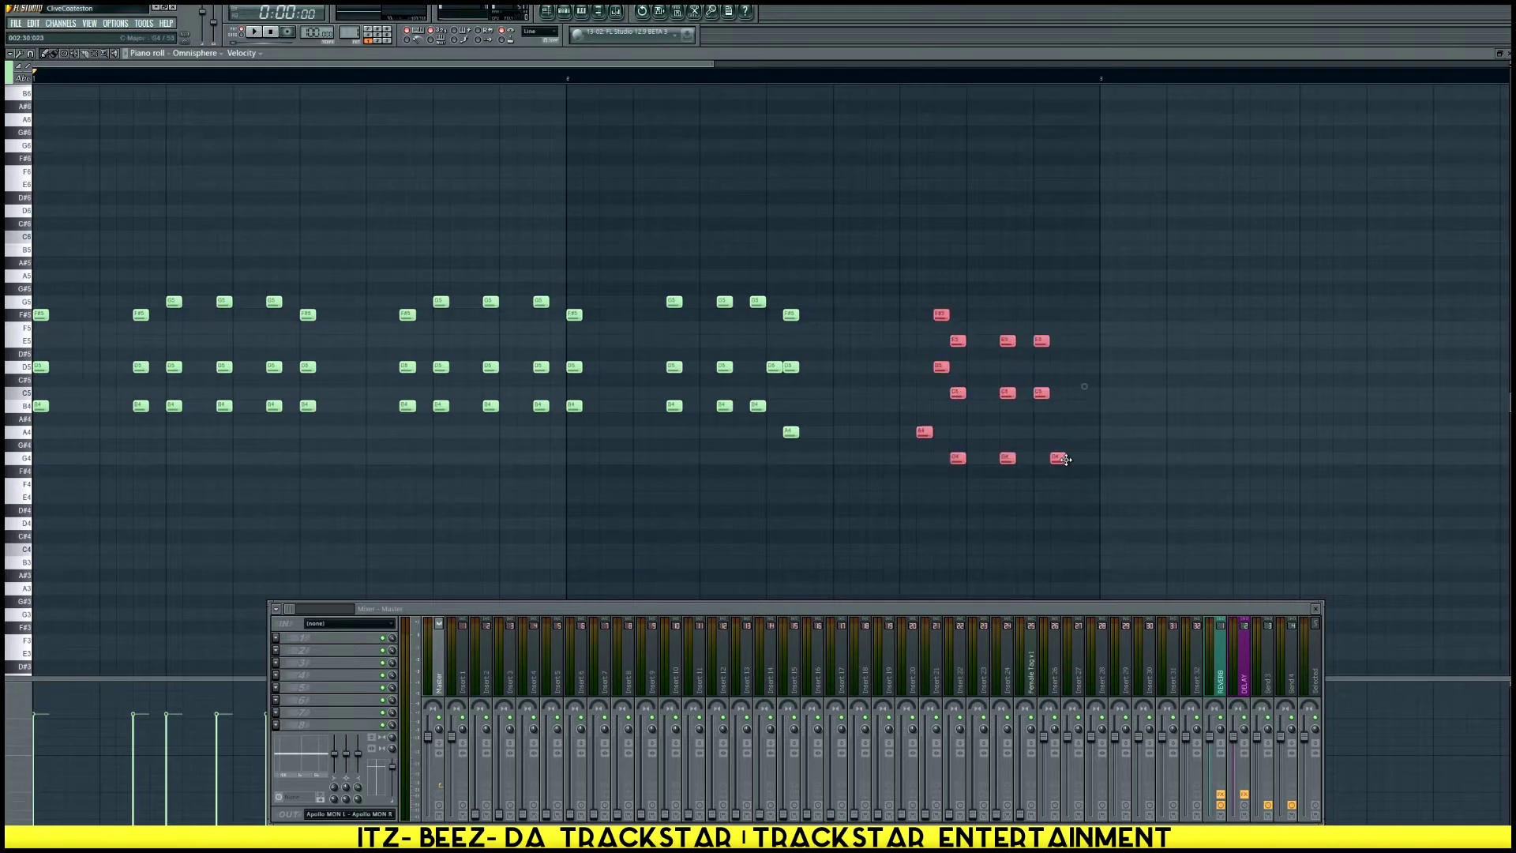
{"action": "left_click", "coordinate": [699, 477], "text": "ctrl"}
{"action": "left_click_drag", "start_coordinate": [775, 366], "coordinate": [758, 366]}
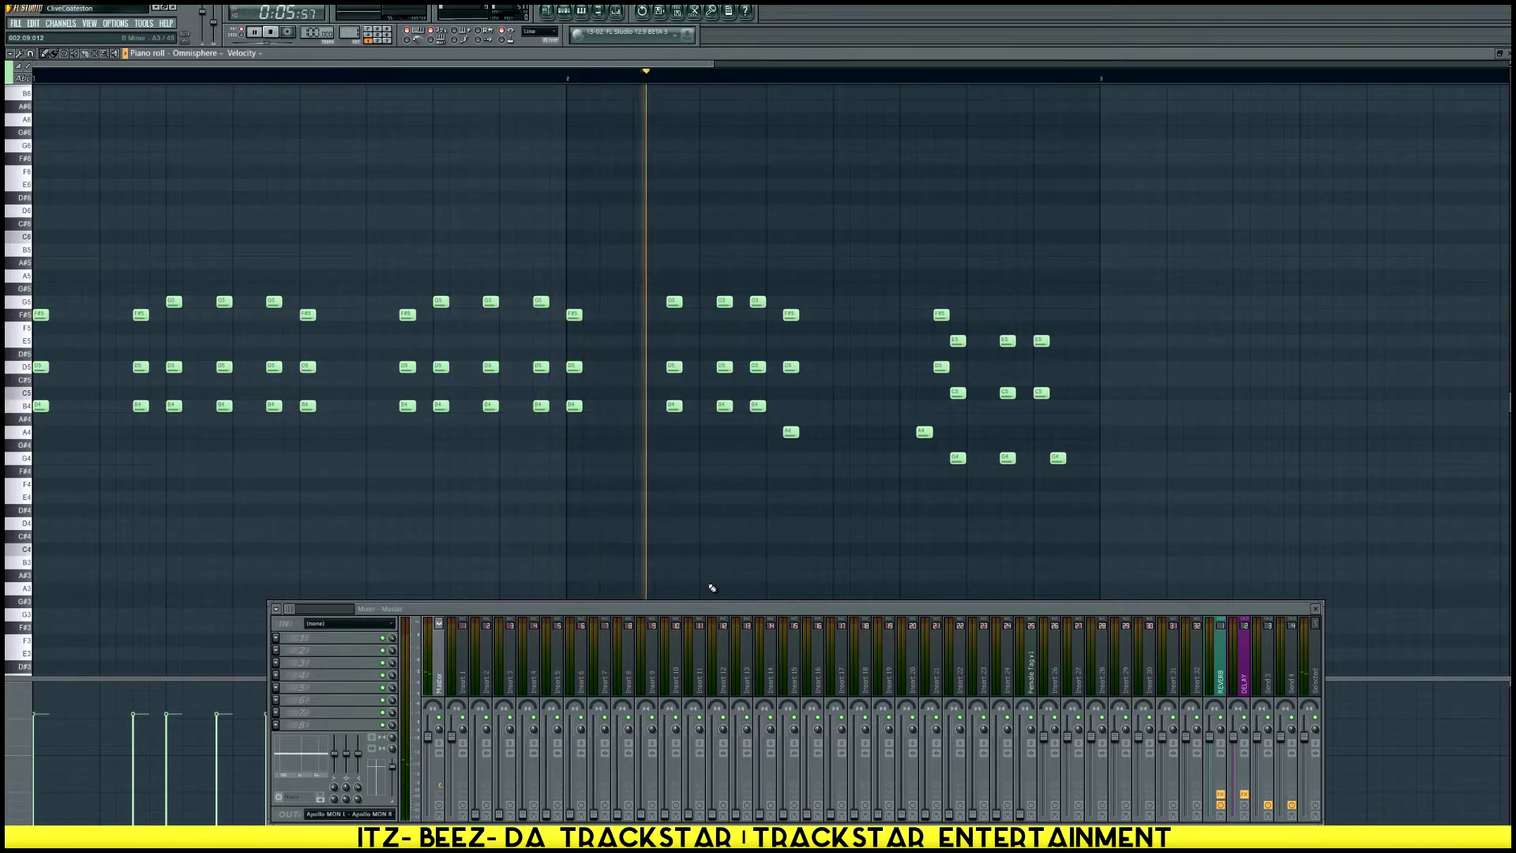
Add a B4–D5–F#5 chord before bar 2's phrase and shift that phrase later to match bar 1's spacing
{"action": "key", "text": "space"}
{"action": "key", "text": "space"}
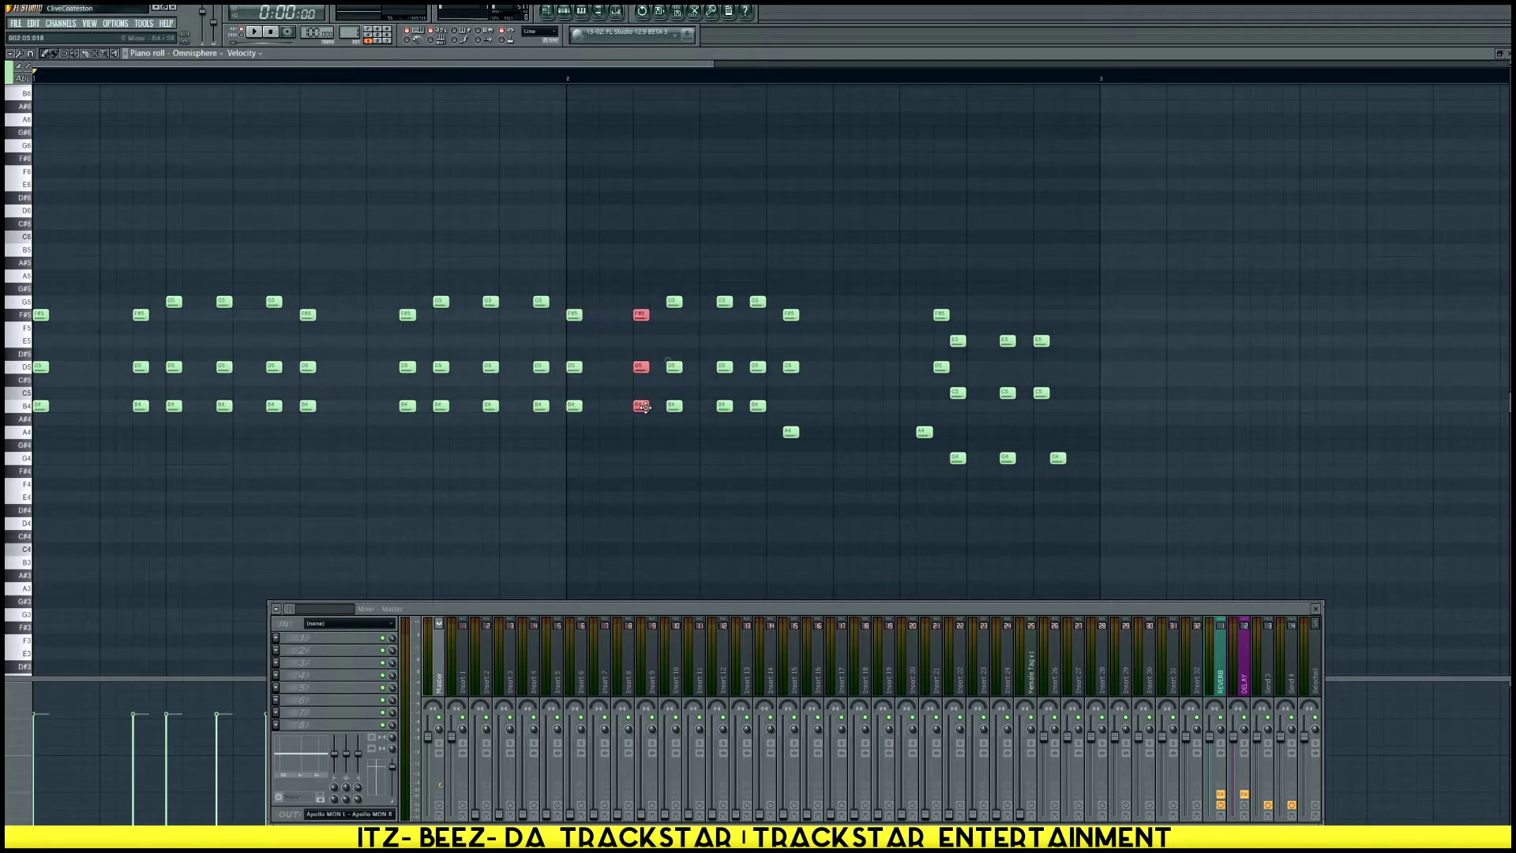
{"action": "key", "text": "space"}
{"action": "left_click_drag", "start_coordinate": [620, 245], "coordinate": [824, 433]}
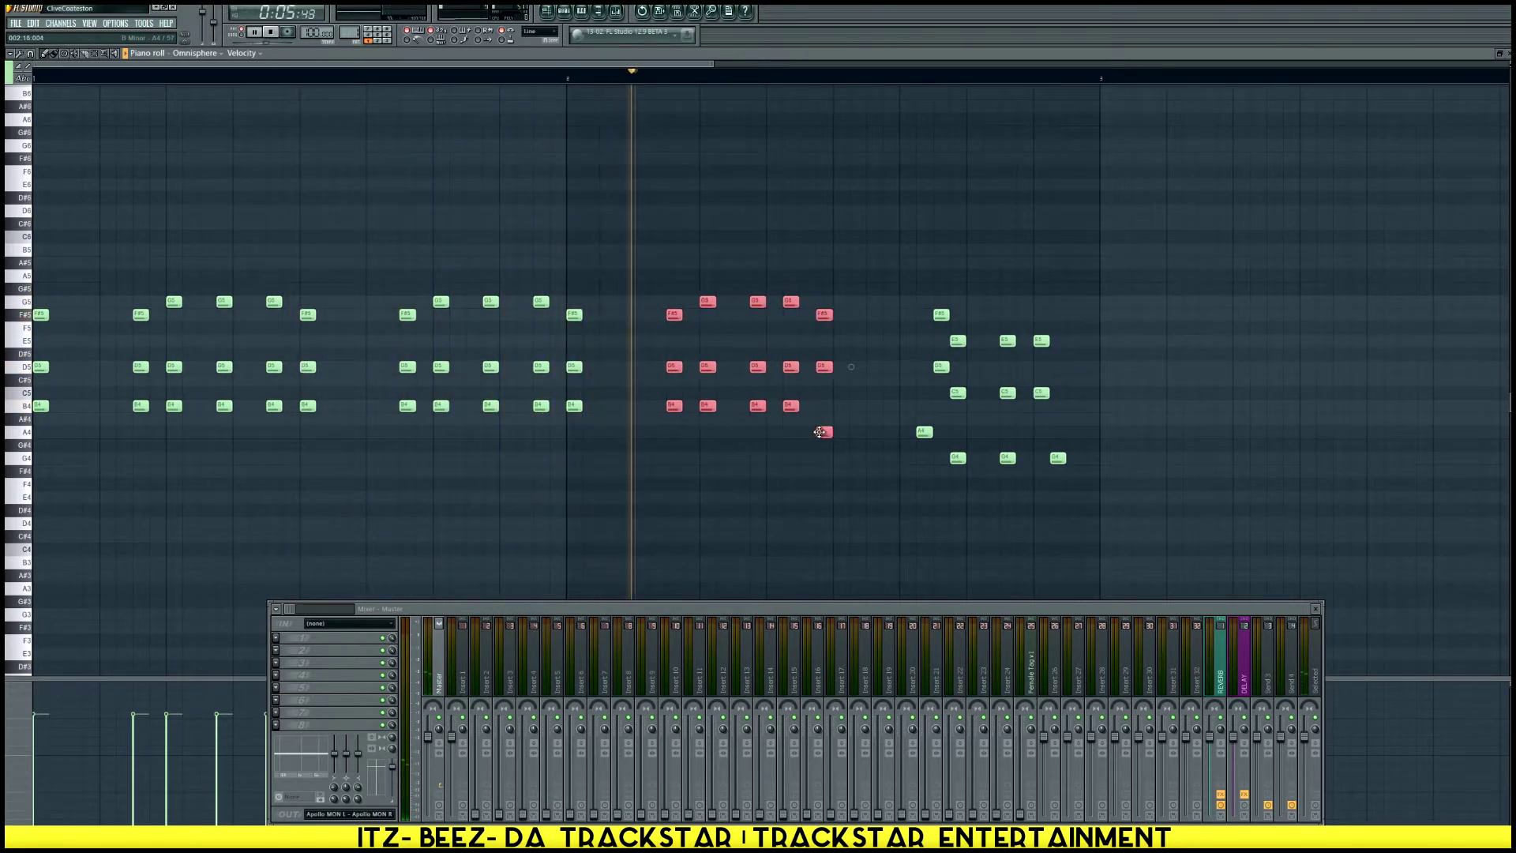
{"action": "left_click_drag", "start_coordinate": [861, 502], "coordinate": [841, 316]}
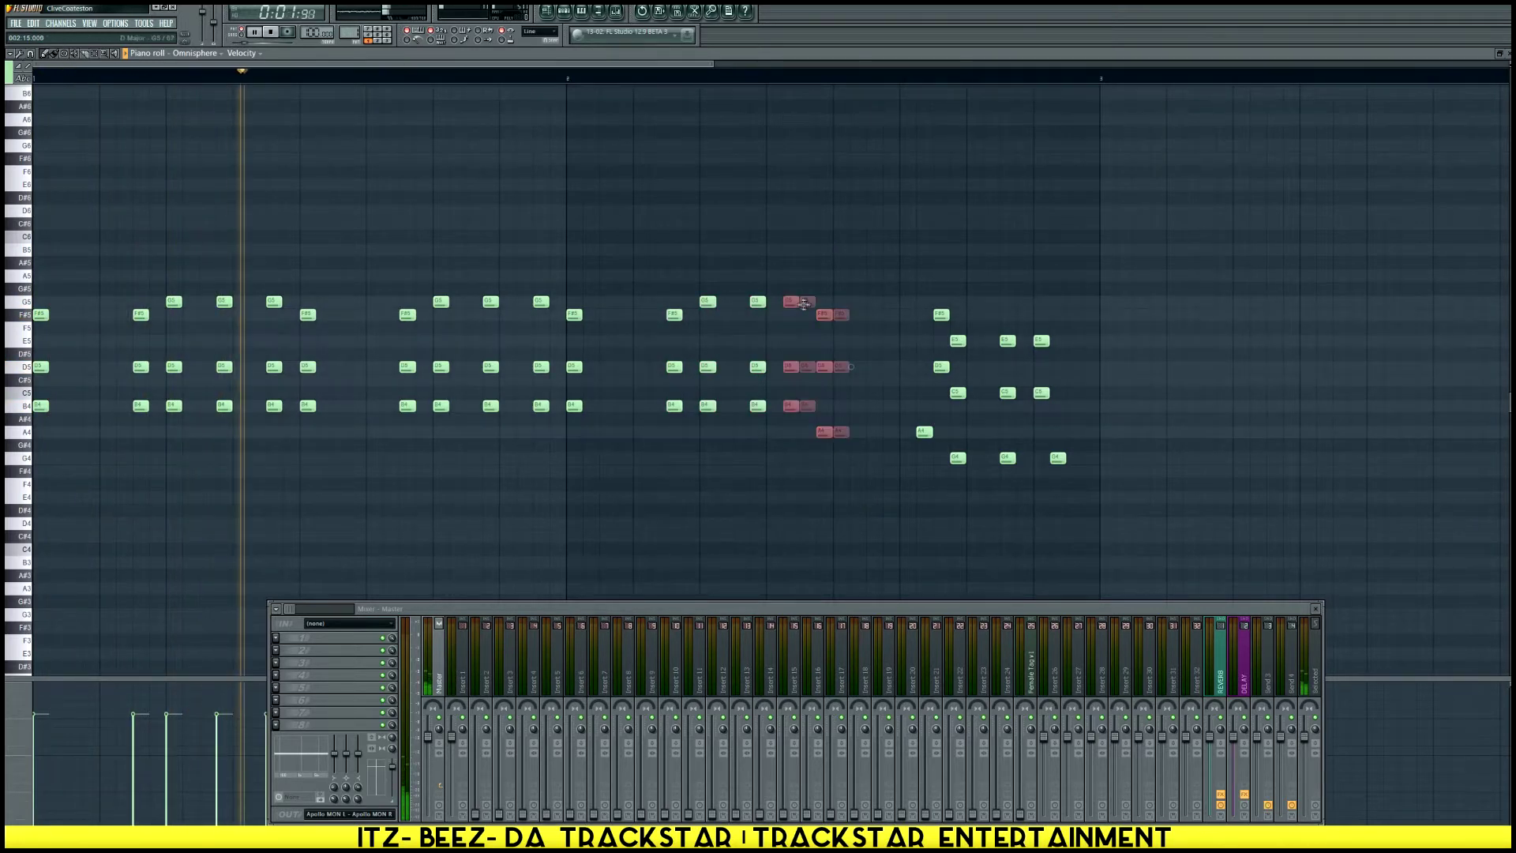
{"action": "left_click", "coordinate": [878, 341], "text": "ctrl"}
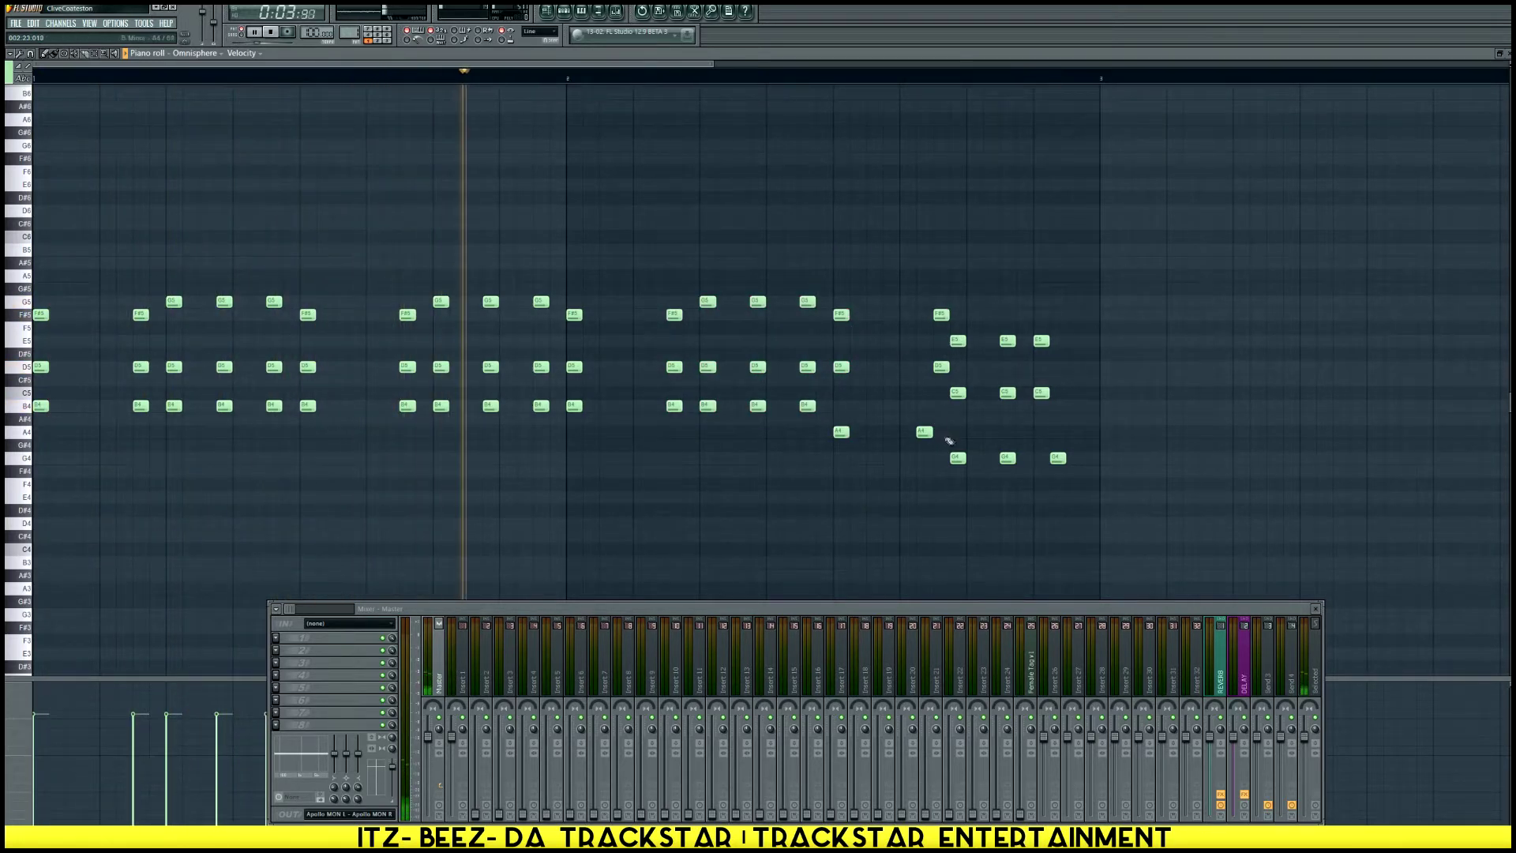
Align the ending chords of bar 2 and place an extra A4–D5–F#5 chord just before them
{"action": "left_click_drag", "start_coordinate": [1046, 458], "coordinate": [1074, 345]}
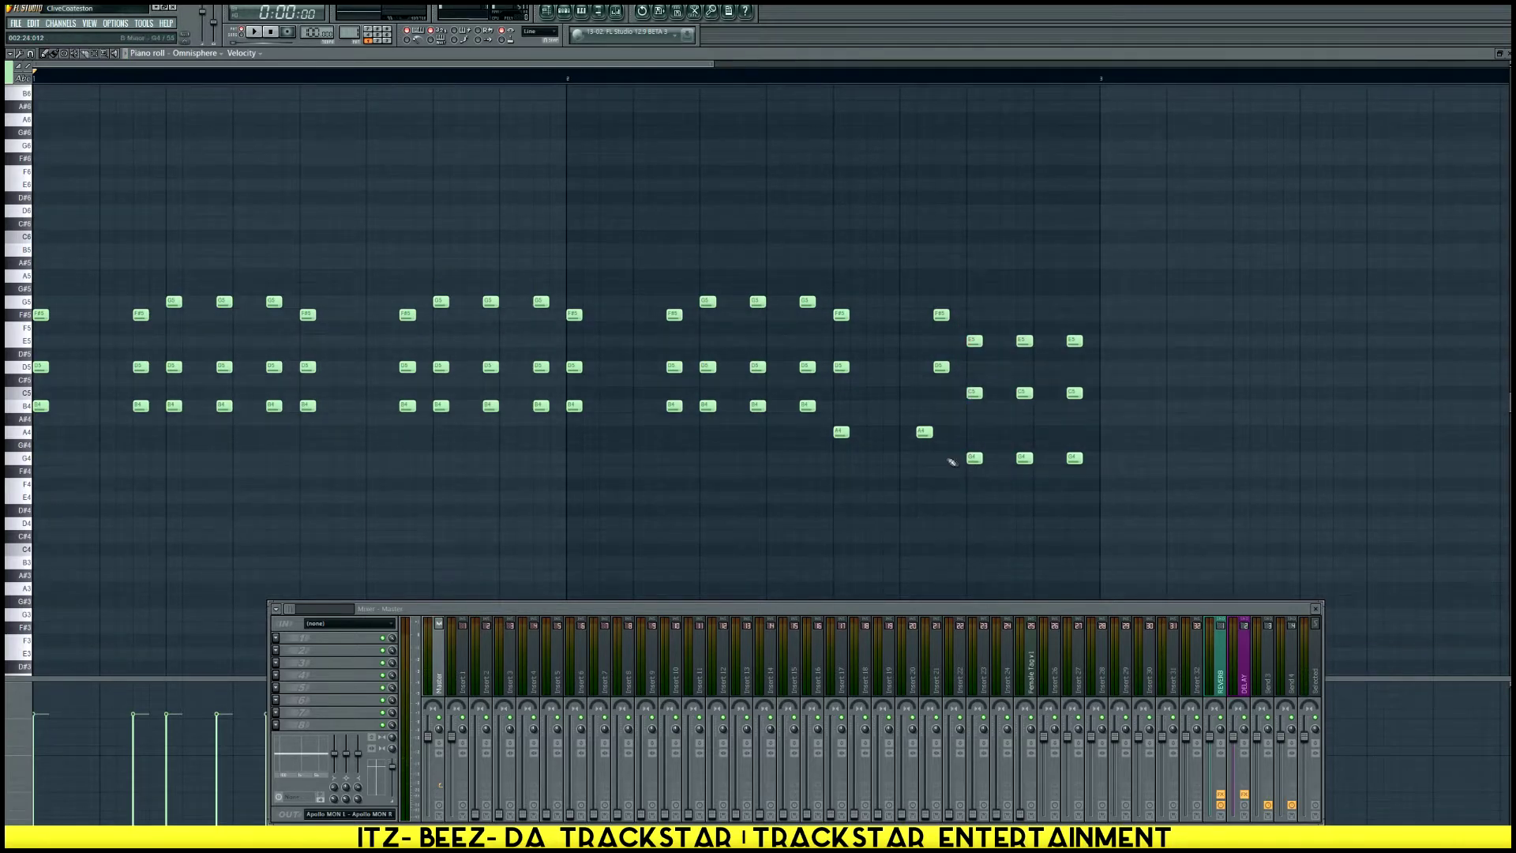
{"action": "key", "text": "space"}
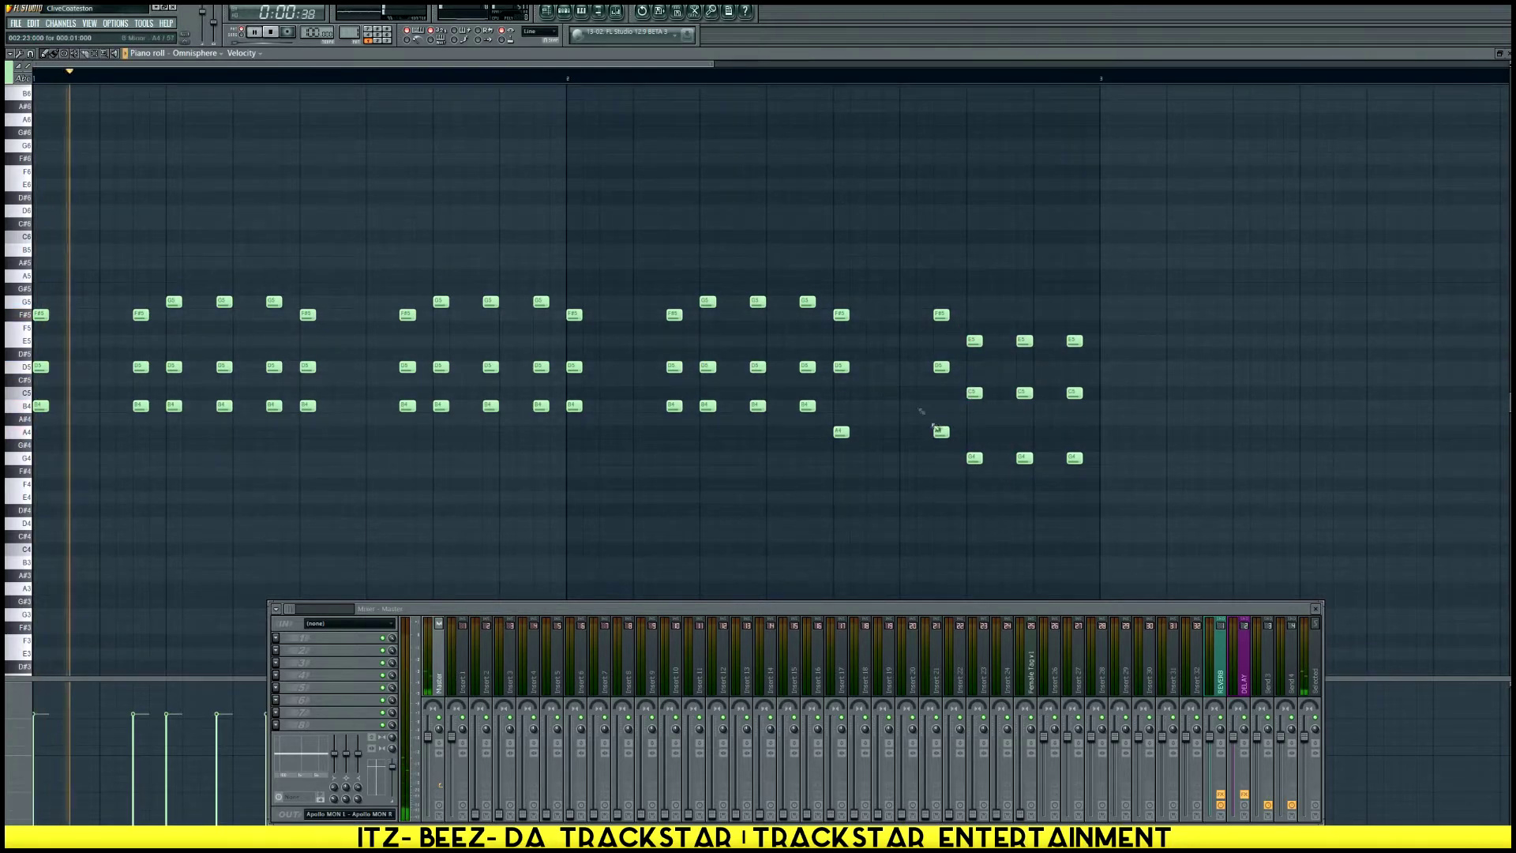
{"action": "left_click_drag", "start_coordinate": [839, 299], "coordinate": [913, 447]}
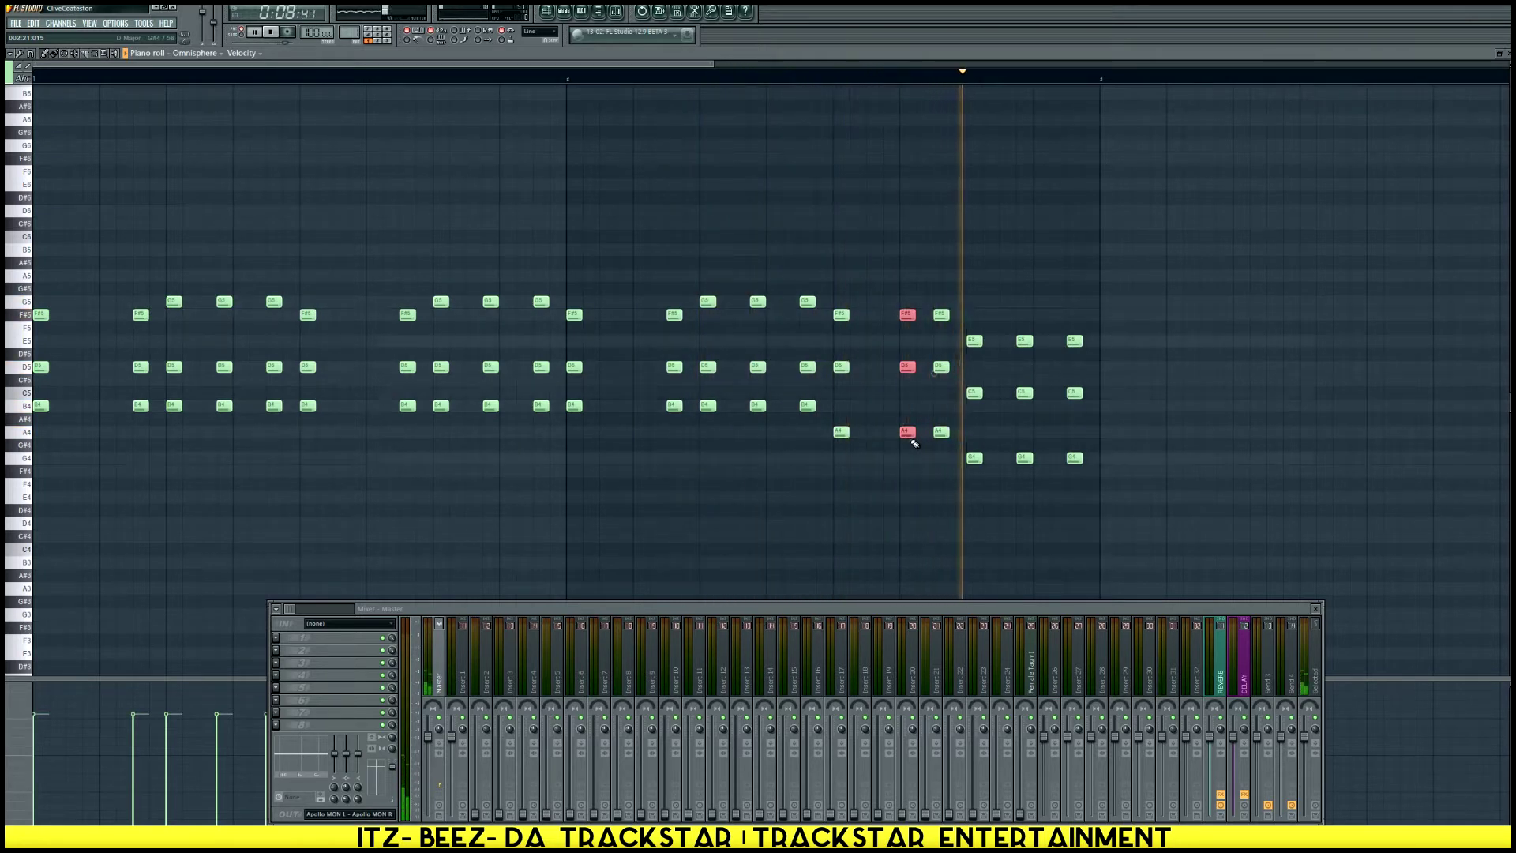
Open the reFX Nexus channel and check the scale selected in AutoTonic
{"action": "key", "text": "F6"}
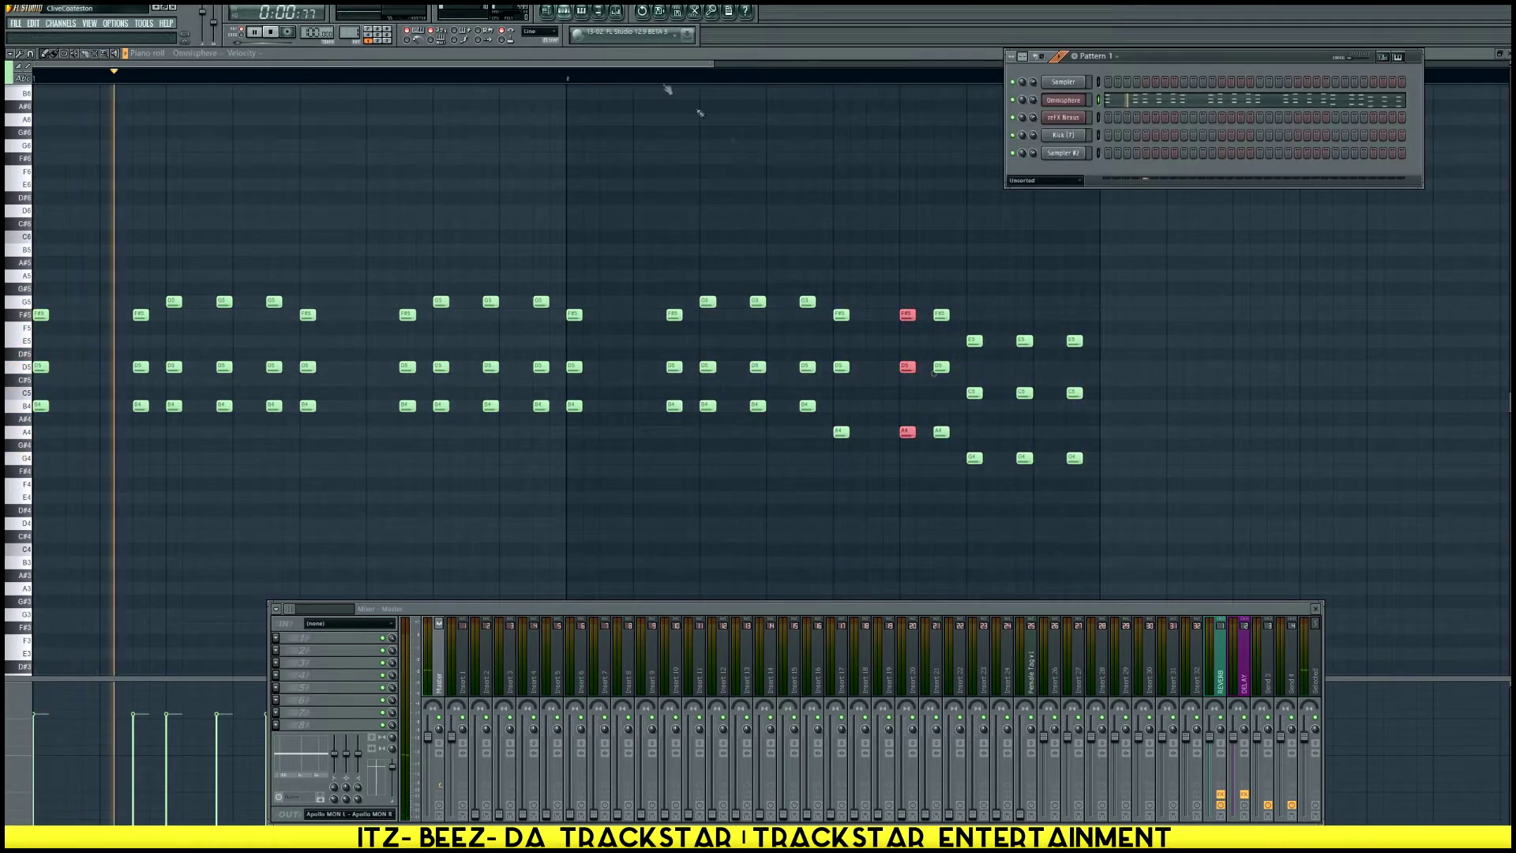
{"action": "left_click", "coordinate": [1077, 121]}
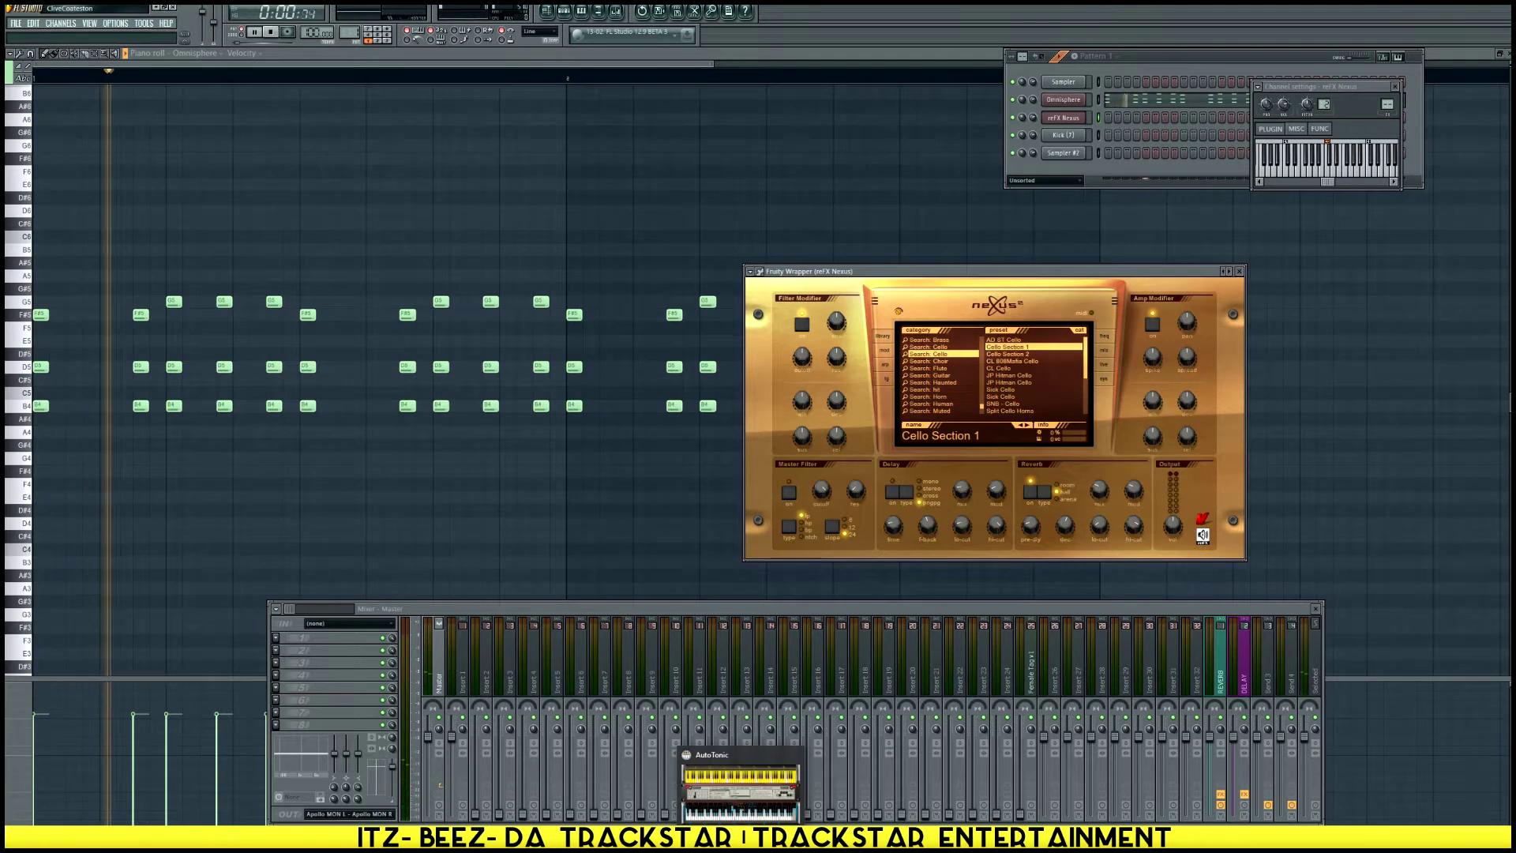
{"action": "left_click", "coordinate": [740, 782]}
{"action": "left_click", "coordinate": [1026, 263]}
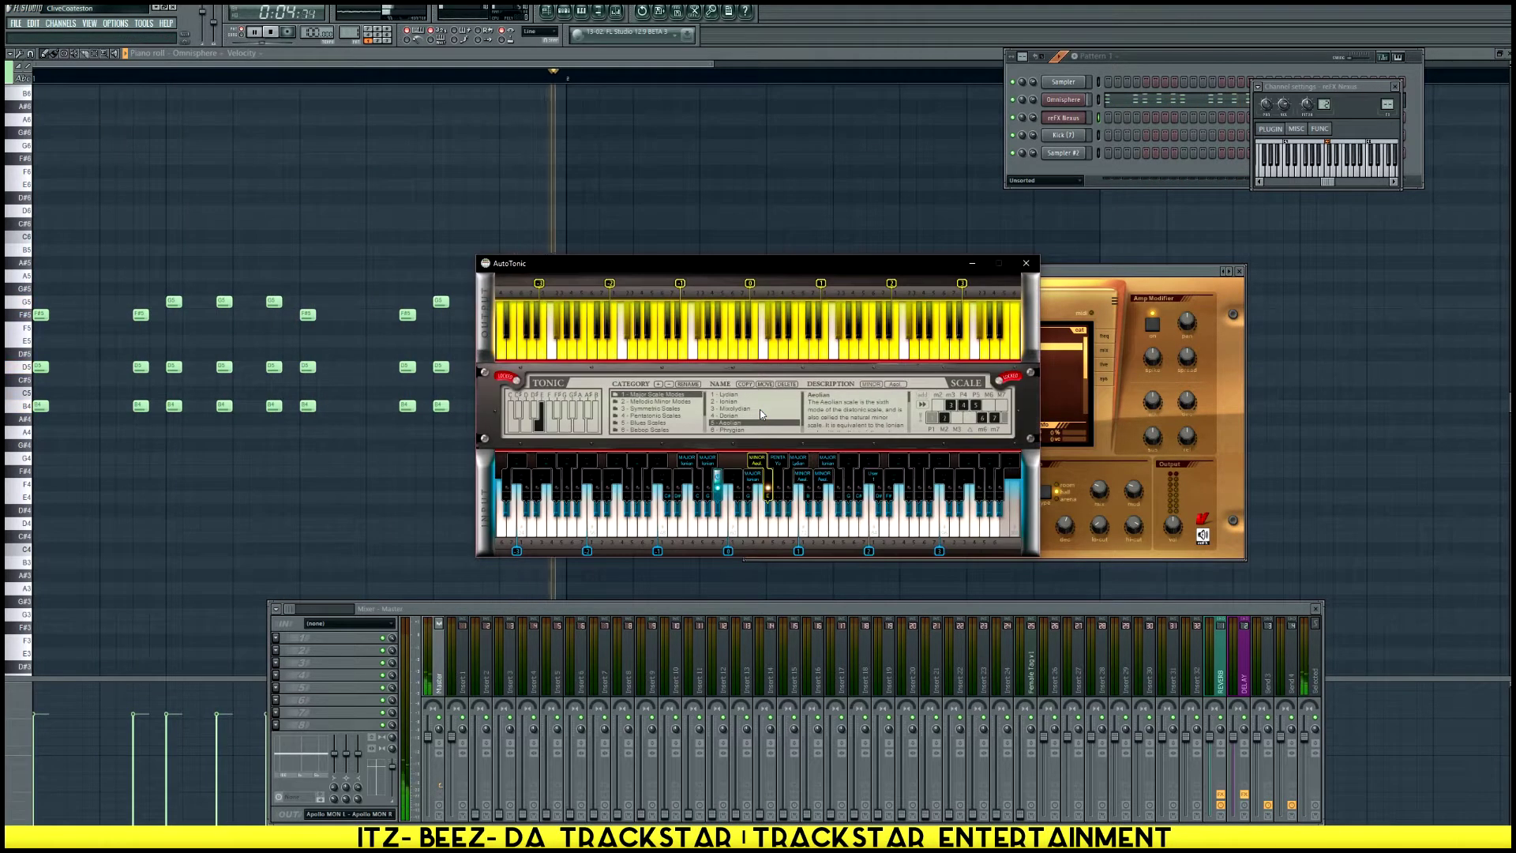
Record a two-bar single-note melody in the reFX Nexus channel's piano roll and quantize it
{"action": "right_click", "coordinate": [1070, 119]}
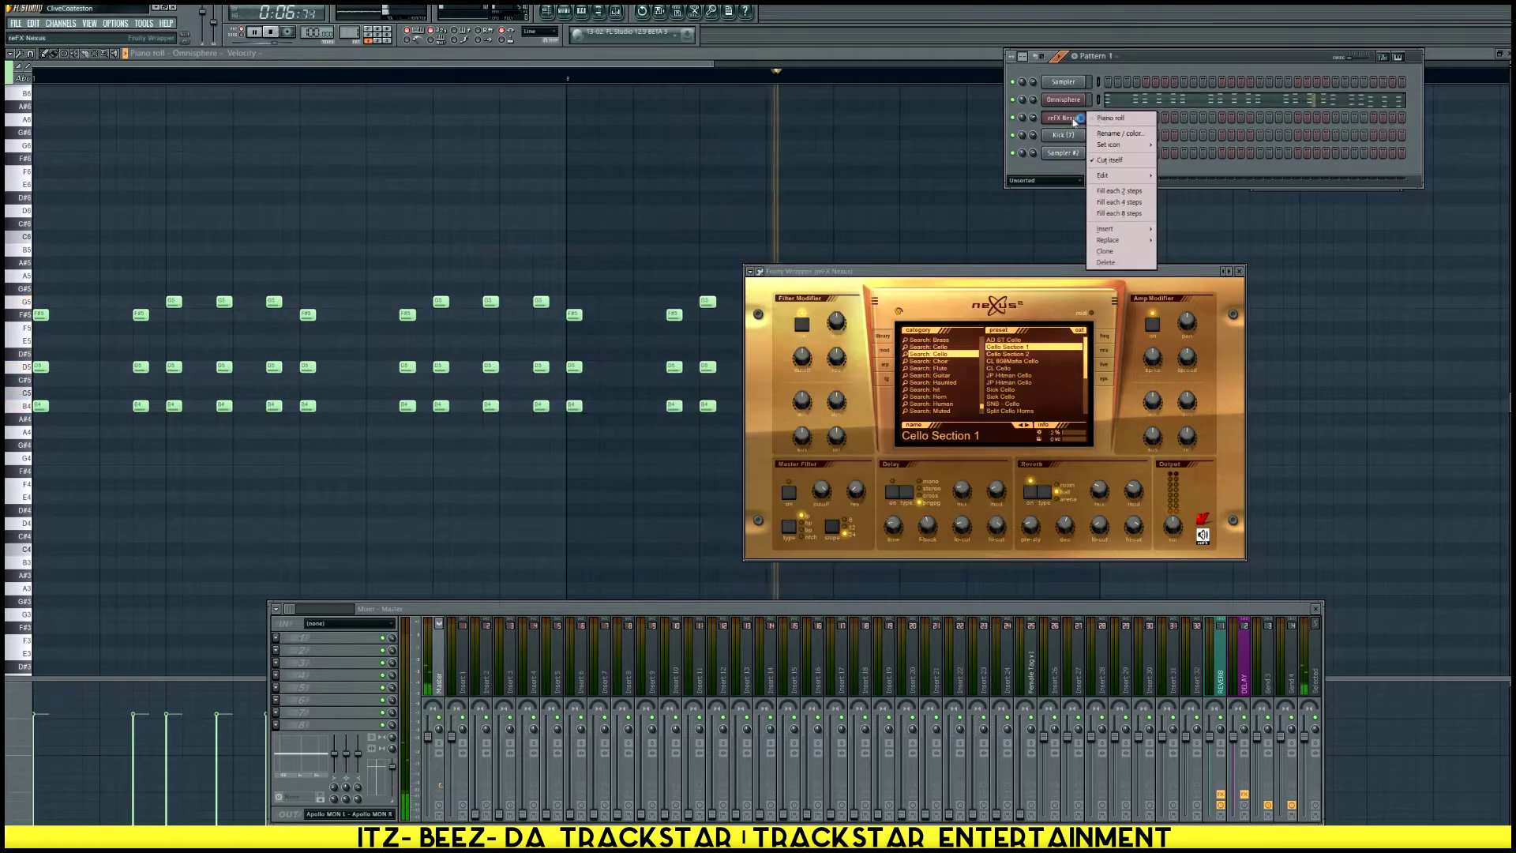
{"action": "left_click", "coordinate": [1100, 120]}
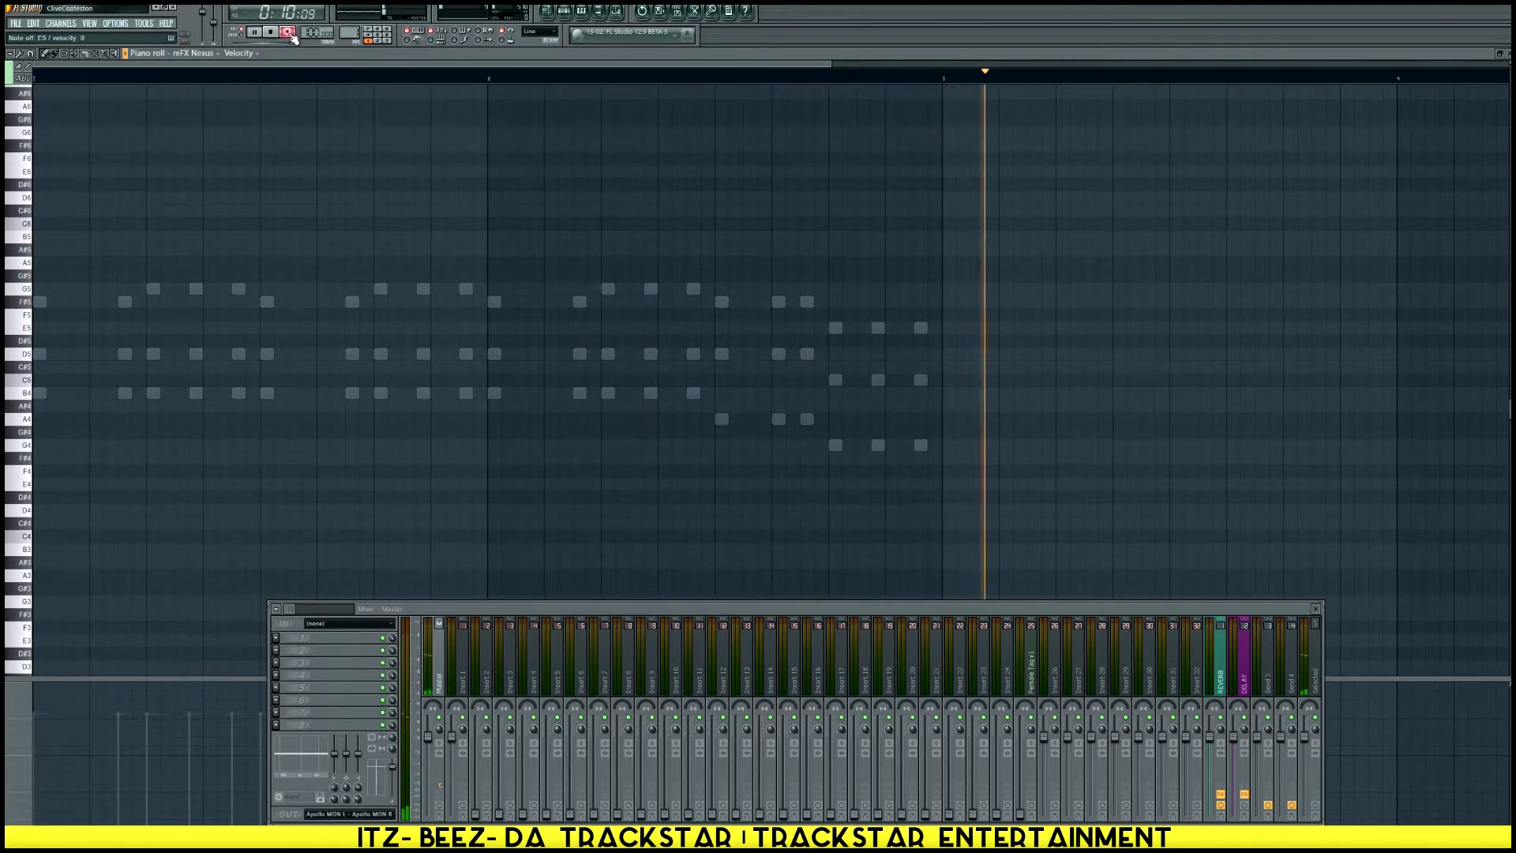
{"action": "key", "text": "space"}
{"action": "key", "text": "shift+4"}
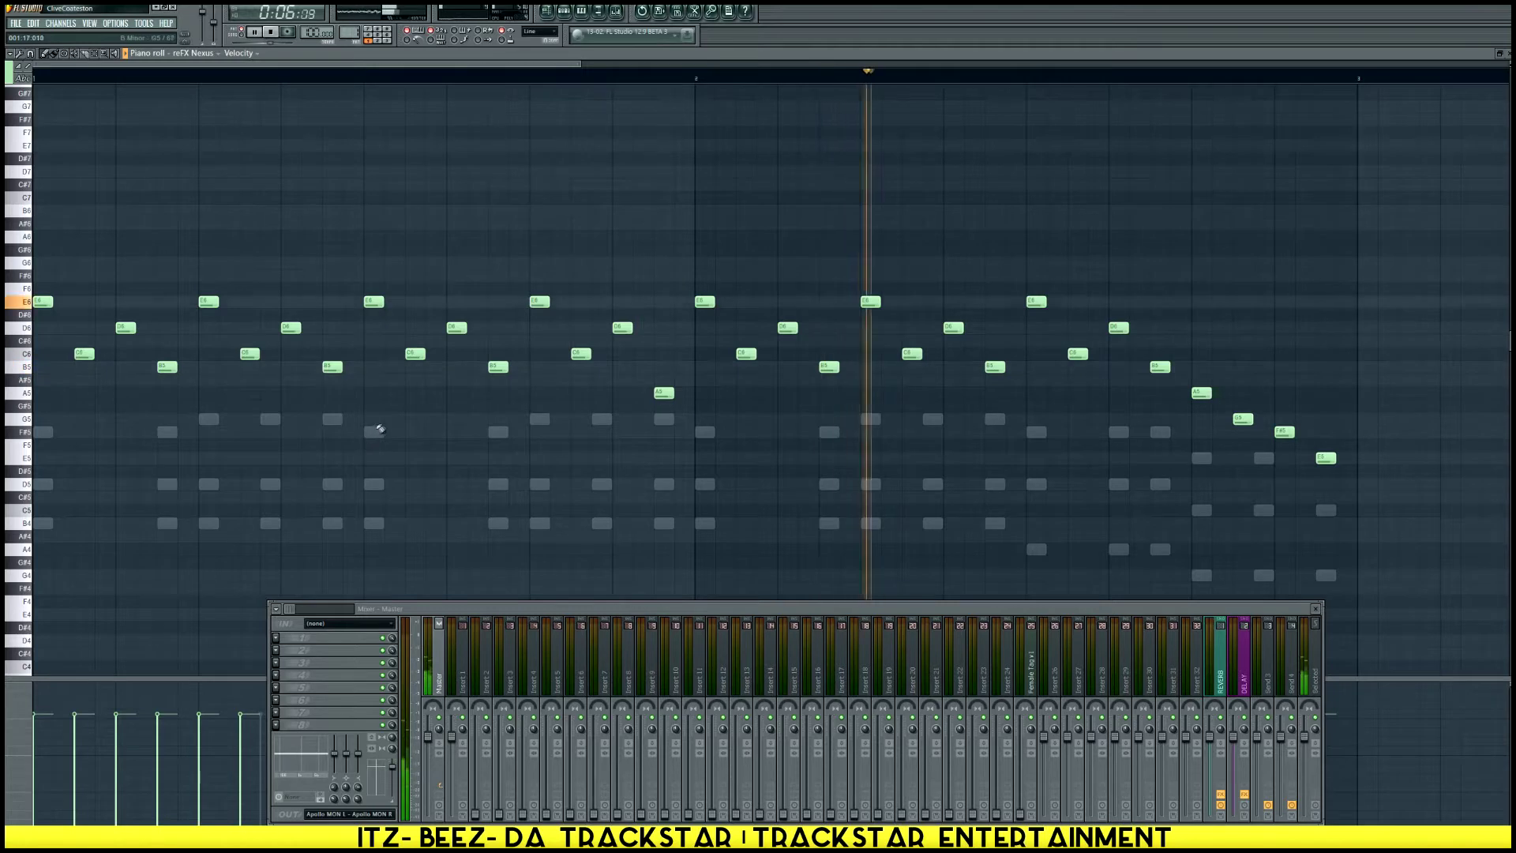
Insert a Kontakt 5 channel into the pattern directly above the kick channel
{"action": "left_click", "coordinate": [564, 12]}
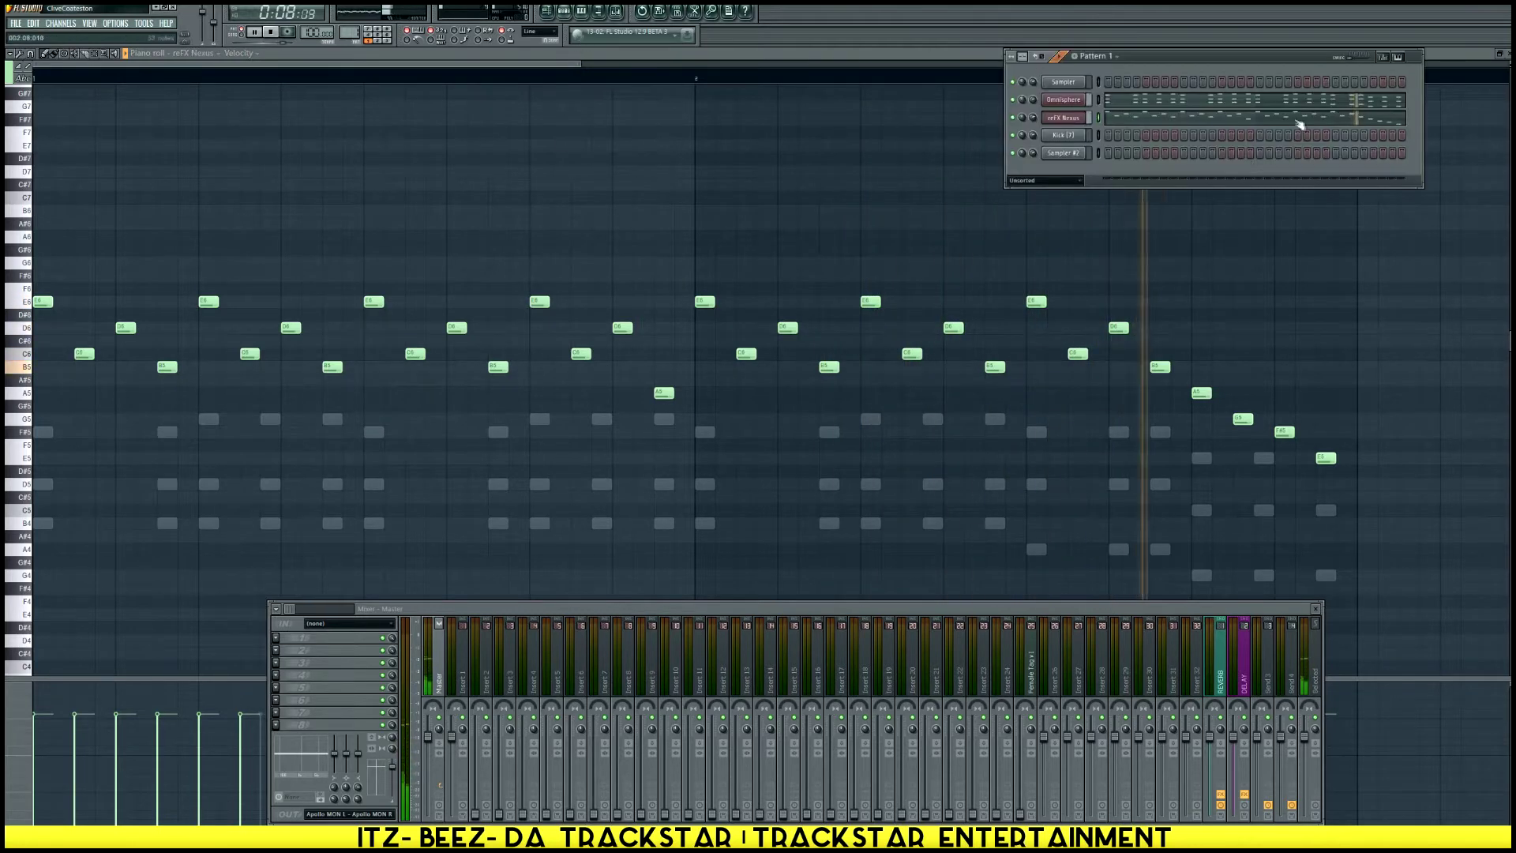
{"action": "right_click", "coordinate": [1075, 139]}
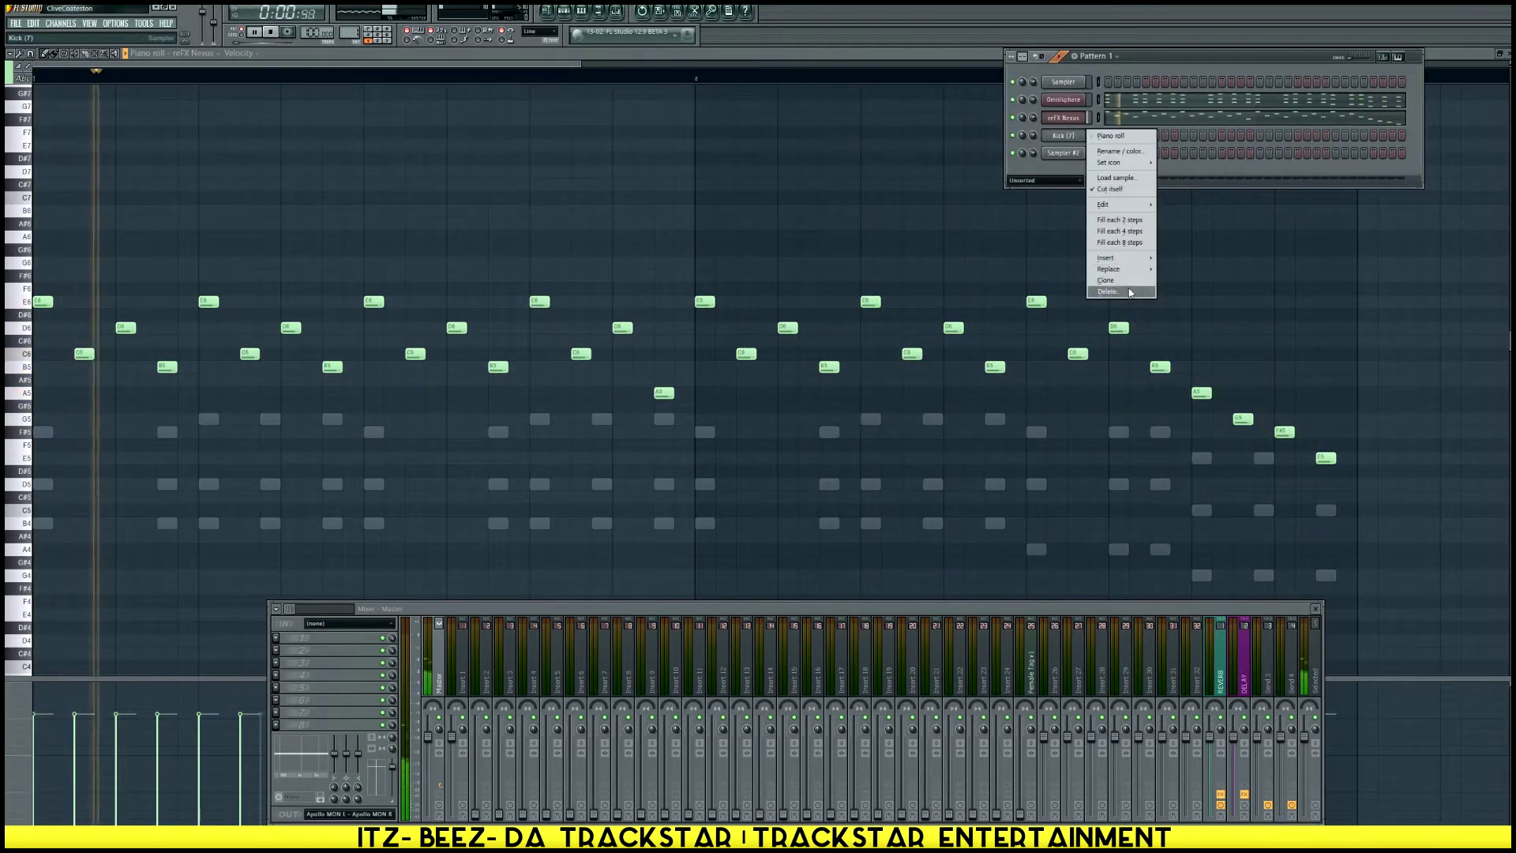
{"action": "mouse_move", "coordinate": [1145, 260]}
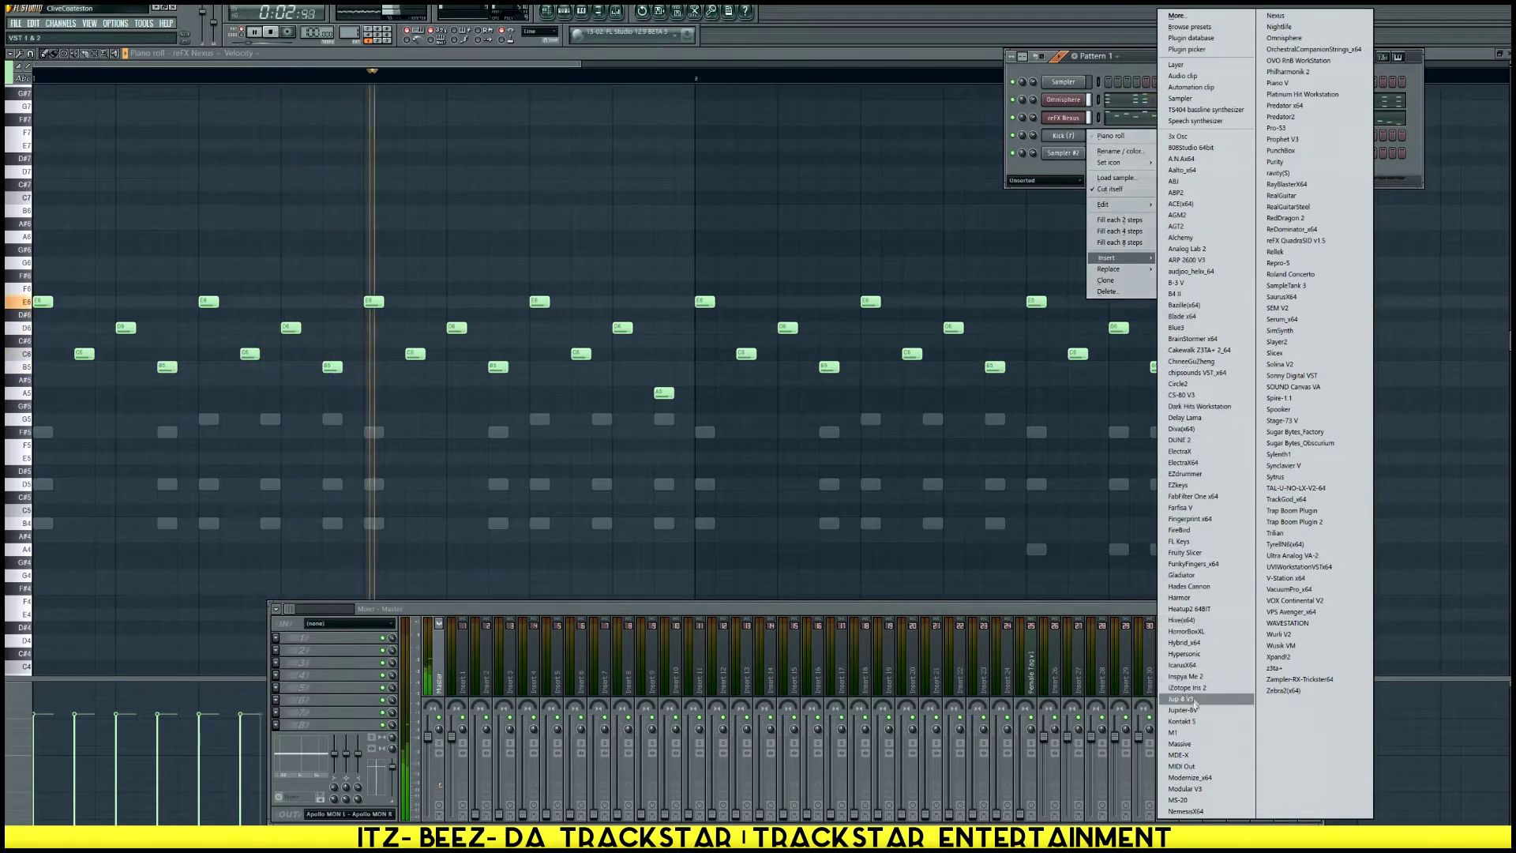
{"action": "left_click", "coordinate": [1182, 721]}
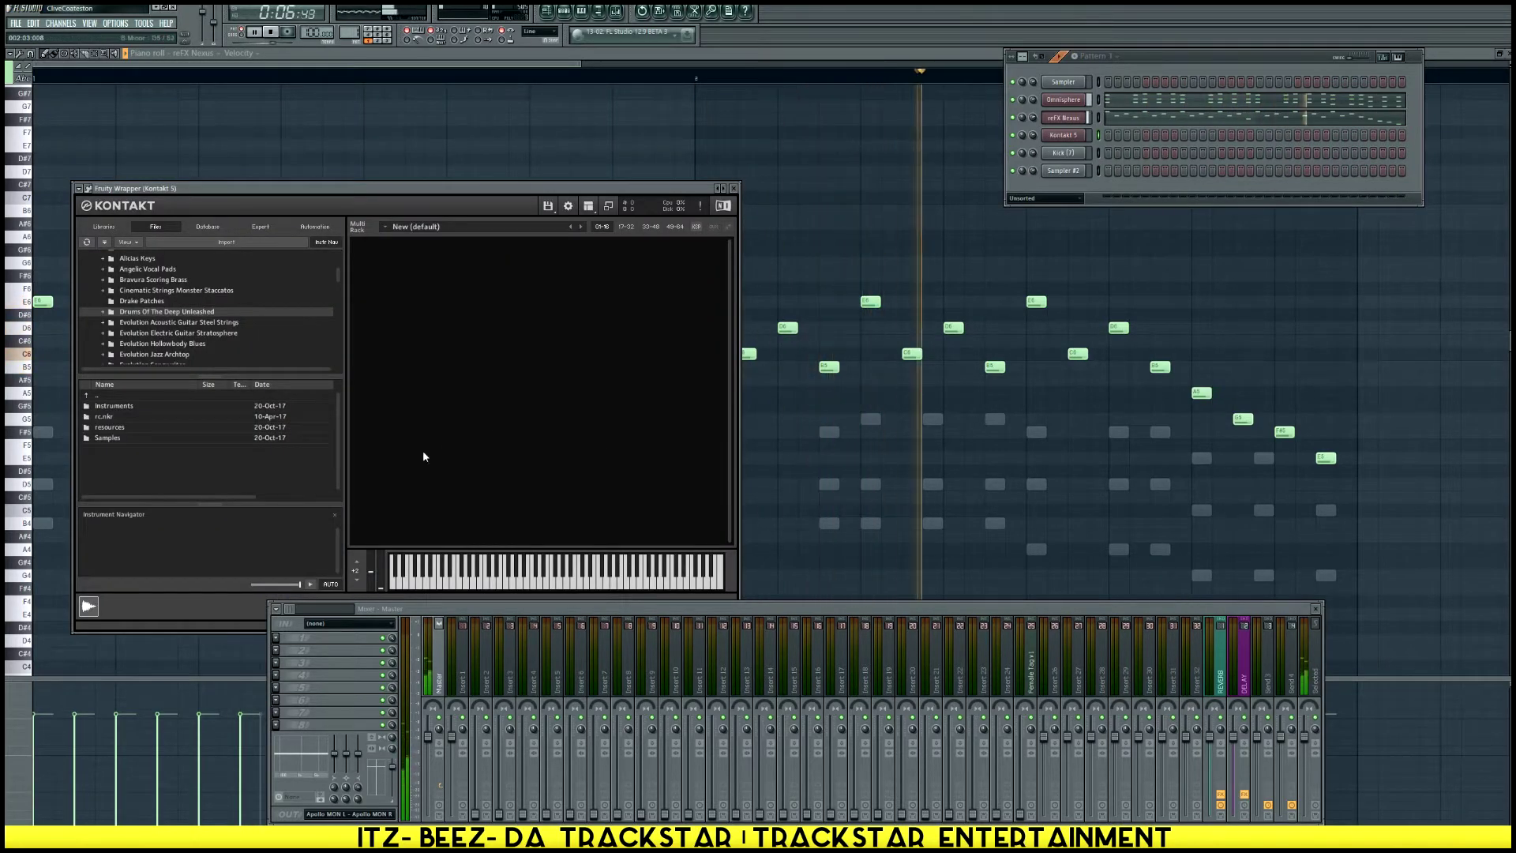
Load 01 Ensemble Full Brass from the 24-bit instruments of the Bravura Scoring Brass library into Kontakt
{"action": "scroll", "coordinate": [164, 342], "scroll_direction": "up", "scroll_amount": 1}
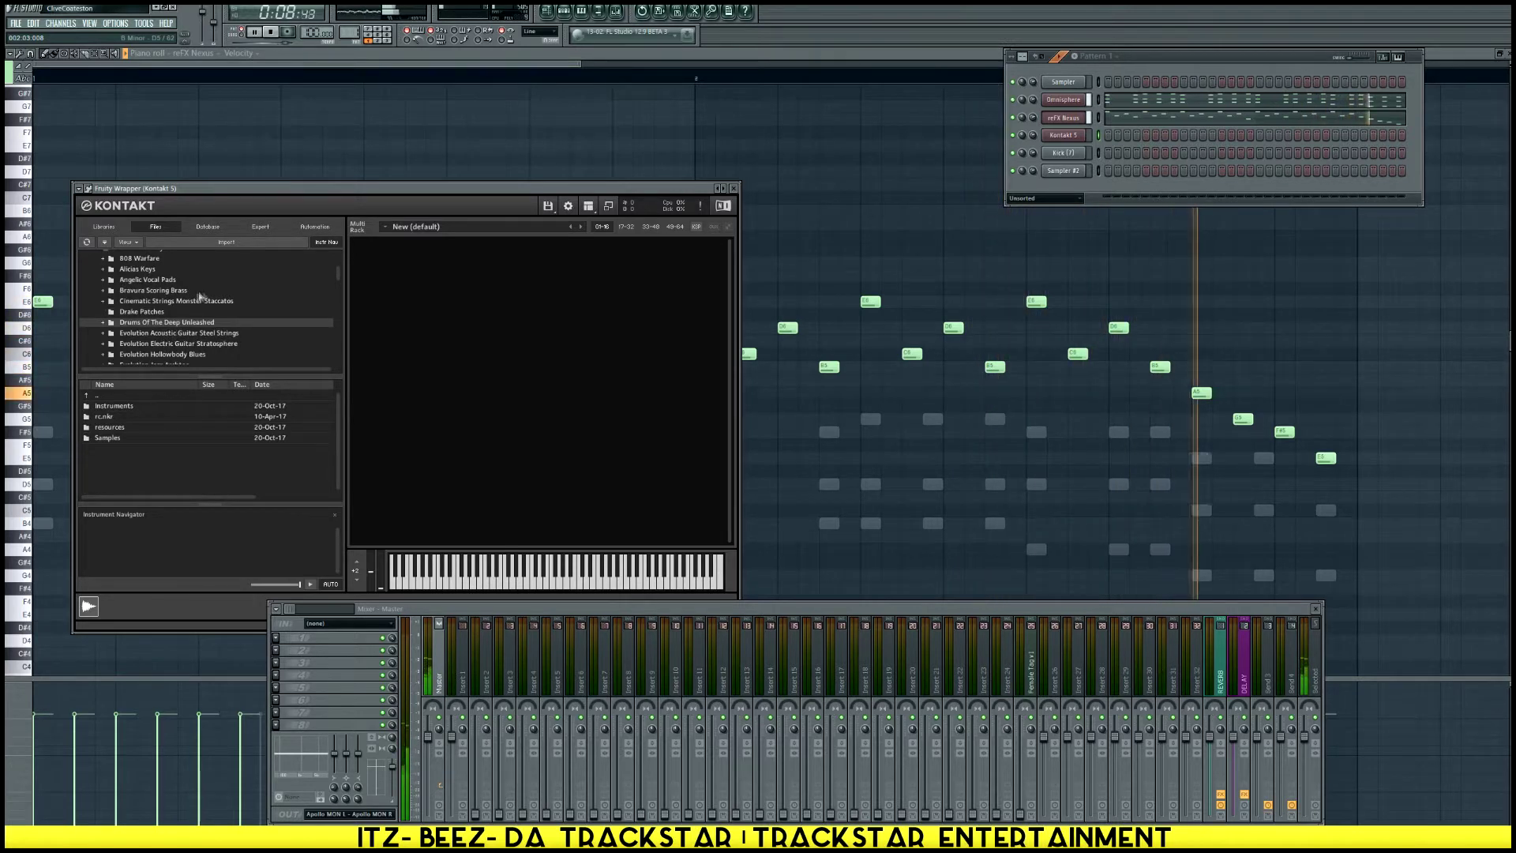
{"action": "scroll", "coordinate": [223, 334], "scroll_direction": "down", "scroll_amount": 2}
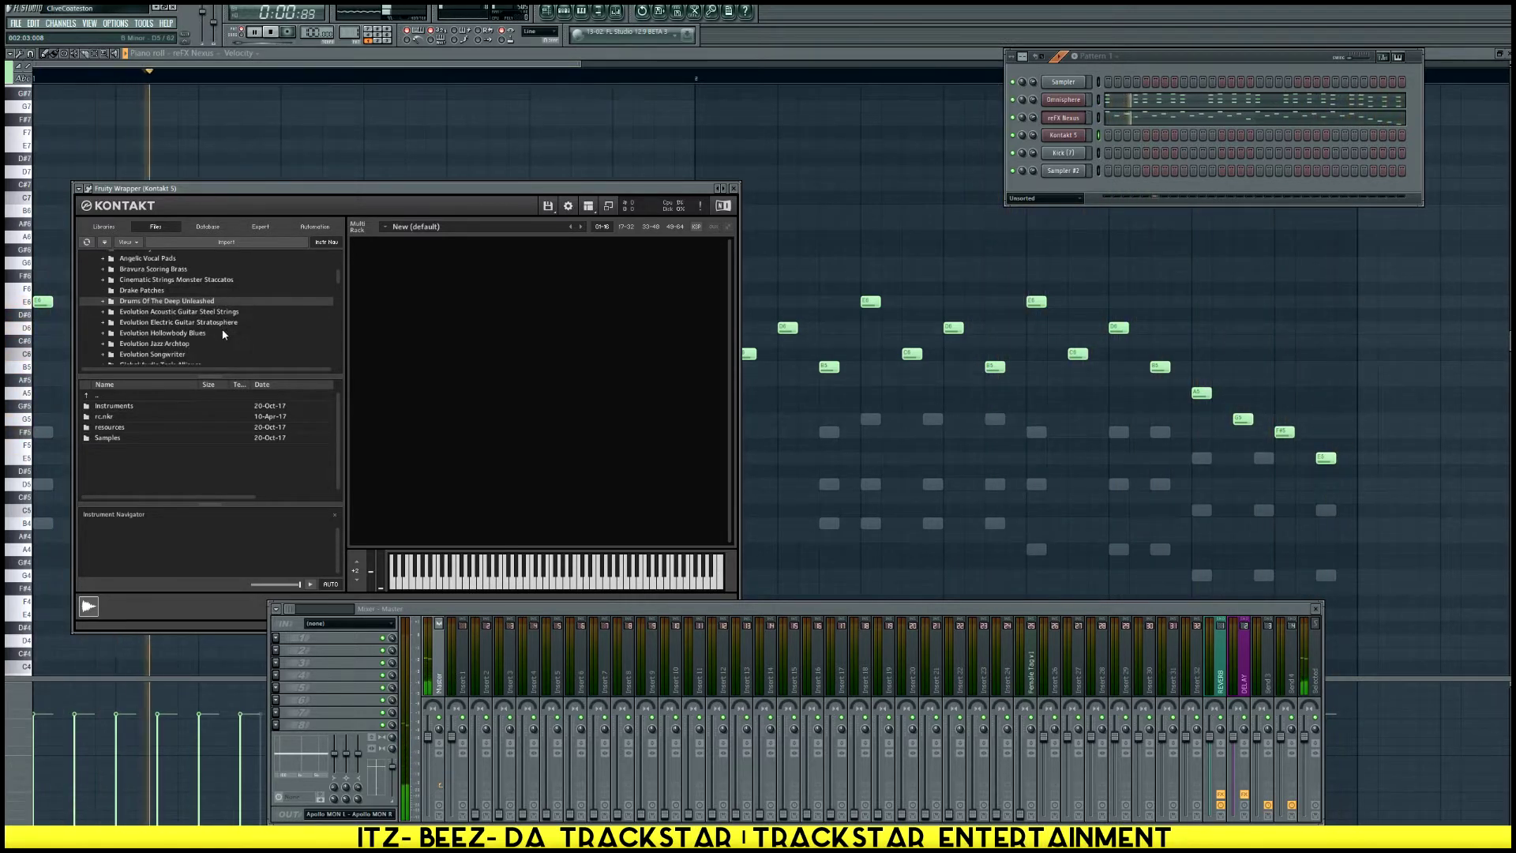
{"action": "scroll", "coordinate": [225, 318], "scroll_direction": "down", "scroll_amount": 7}
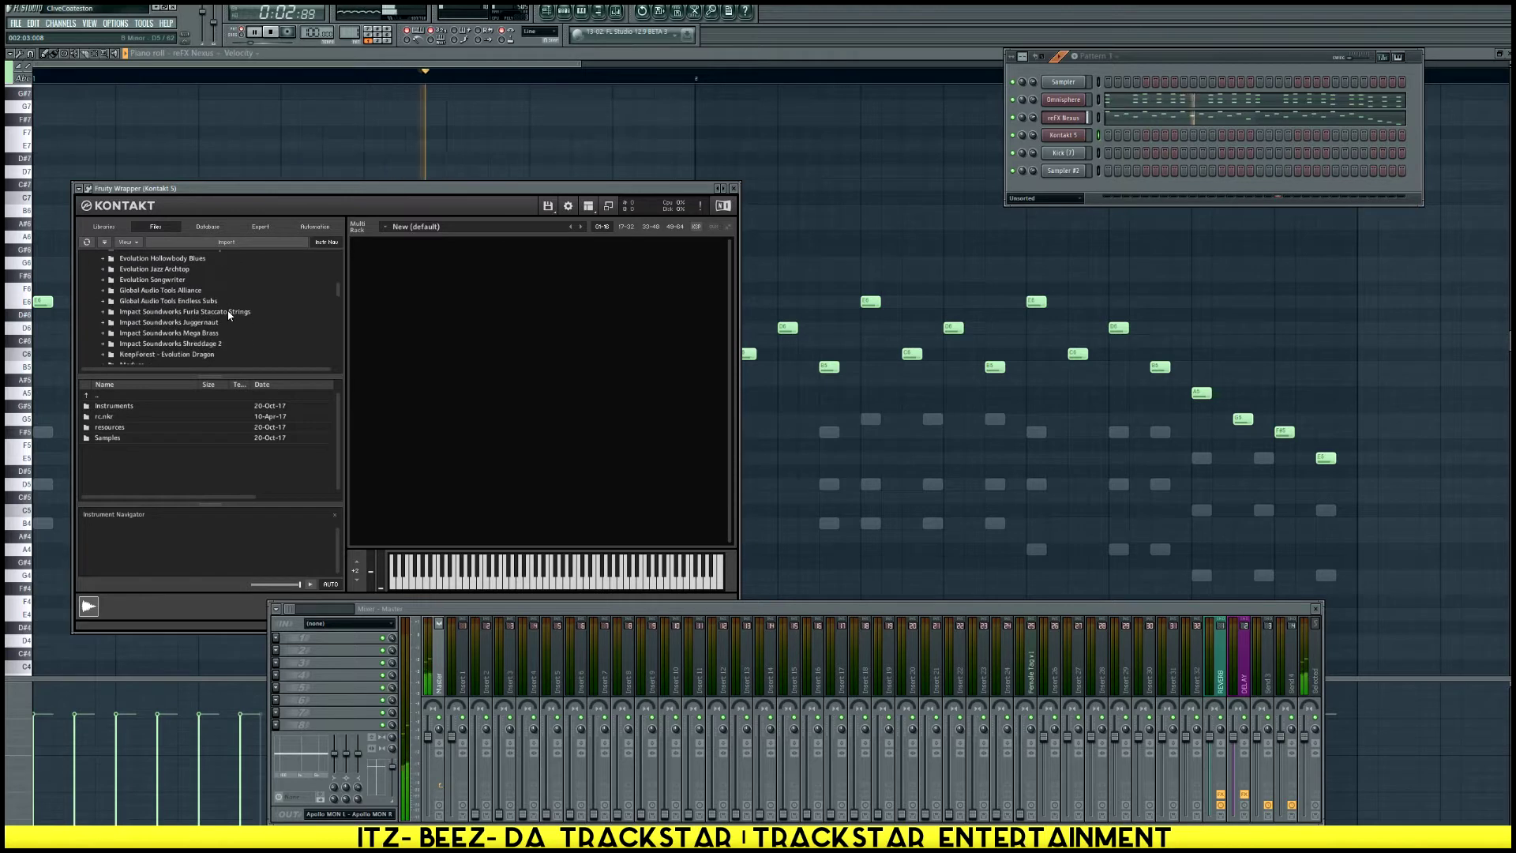
{"action": "scroll", "coordinate": [209, 332], "scroll_direction": "up", "scroll_amount": 11}
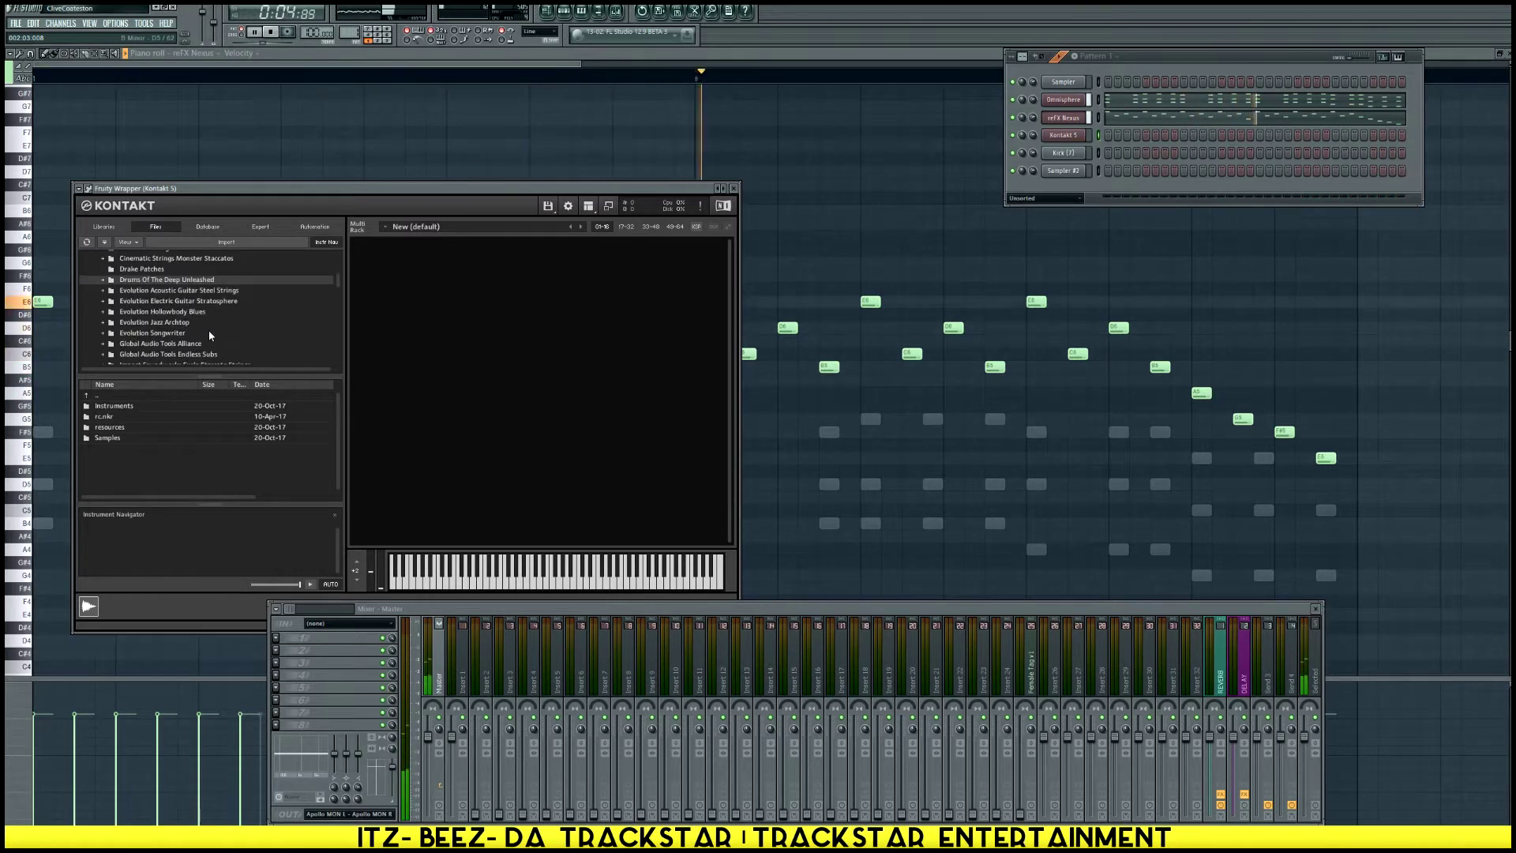
{"action": "left_click", "coordinate": [169, 313]}
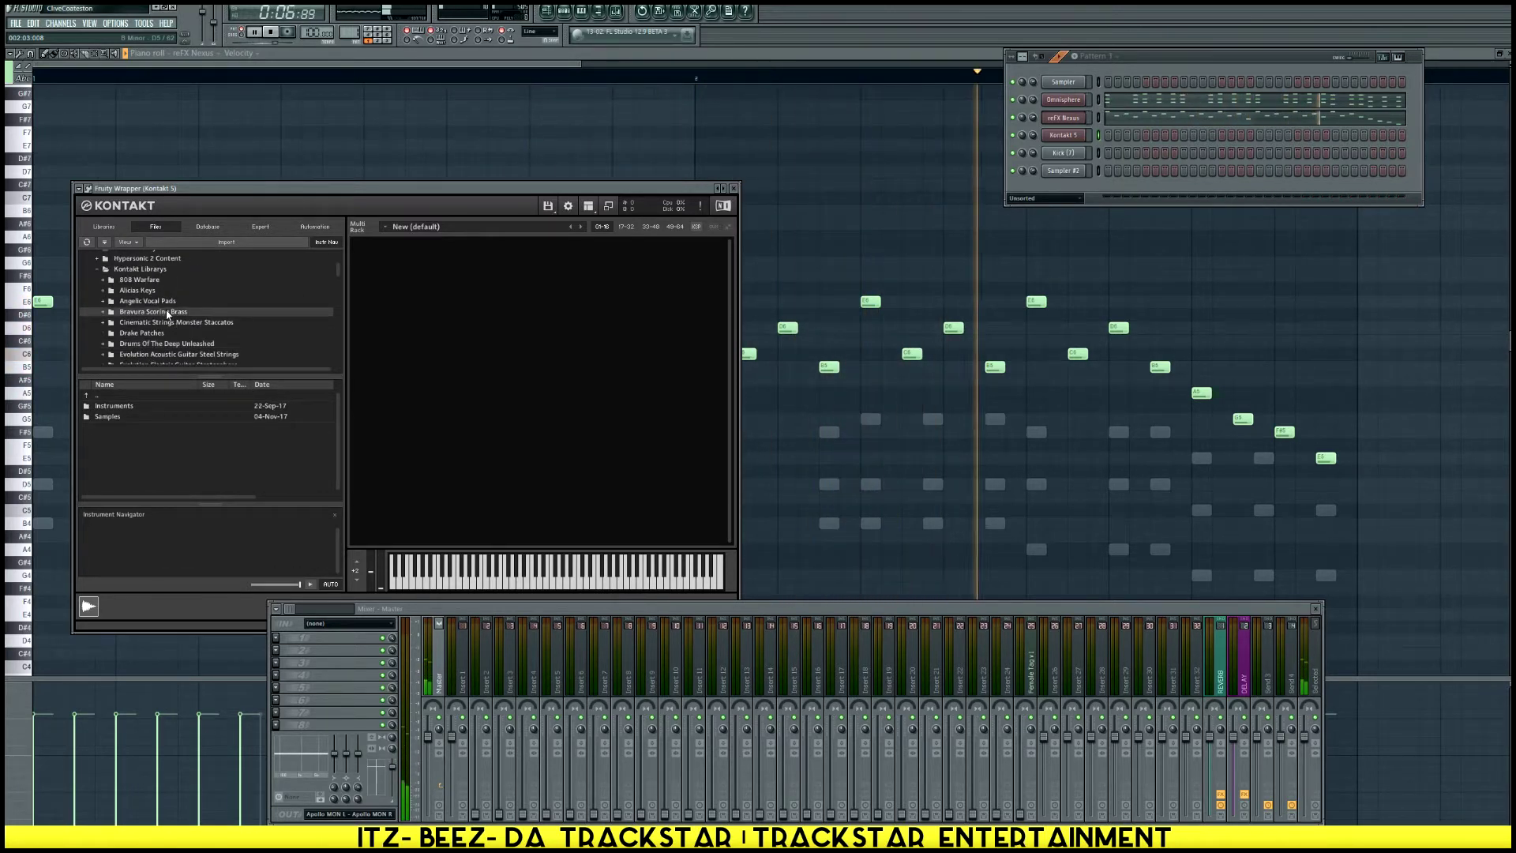
{"action": "double_click", "coordinate": [121, 405]}
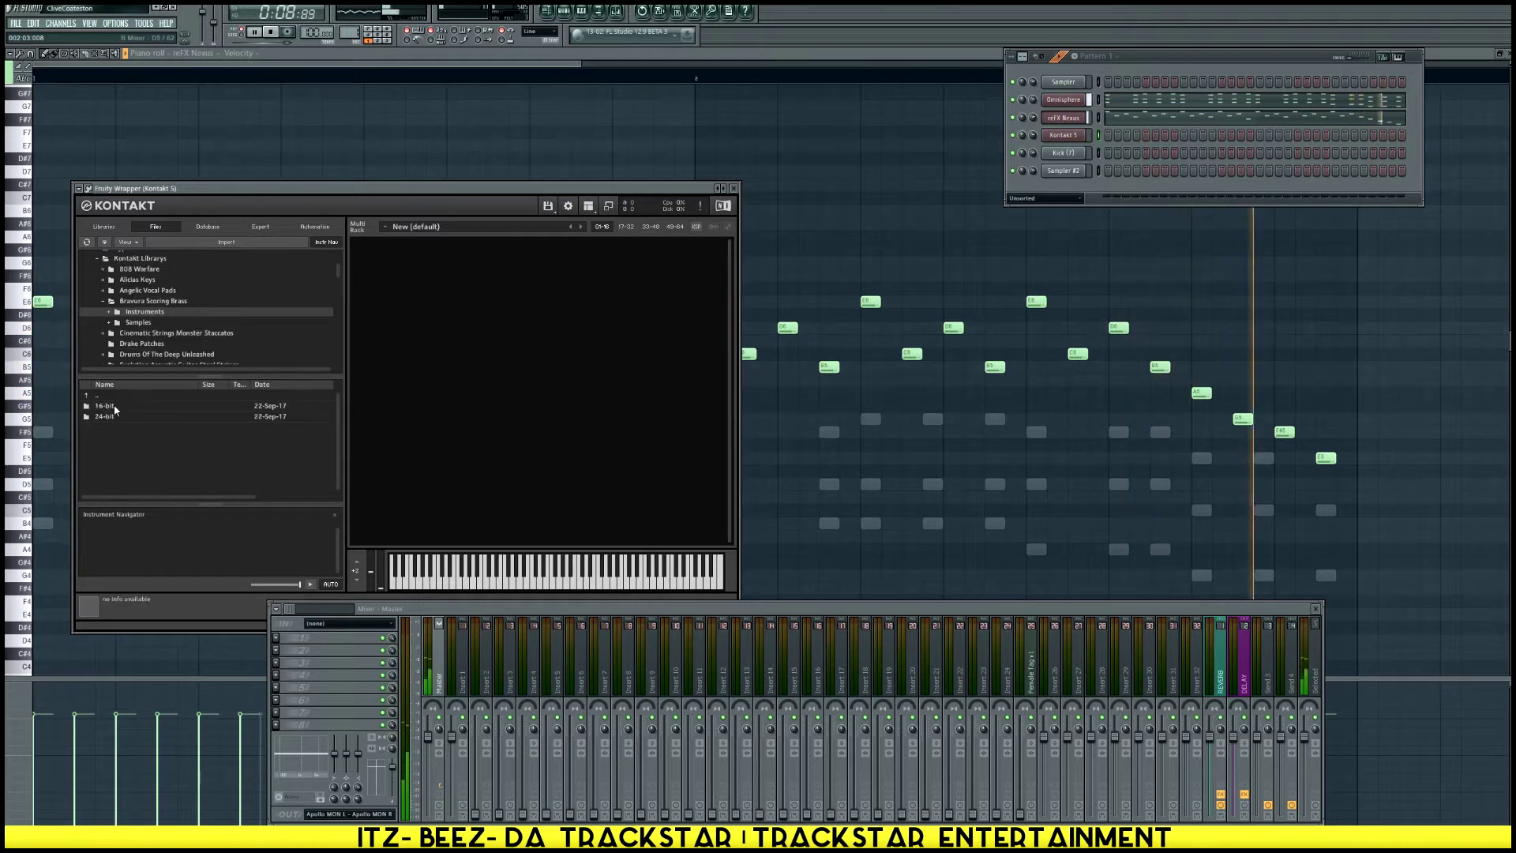
{"action": "double_click", "coordinate": [109, 417]}
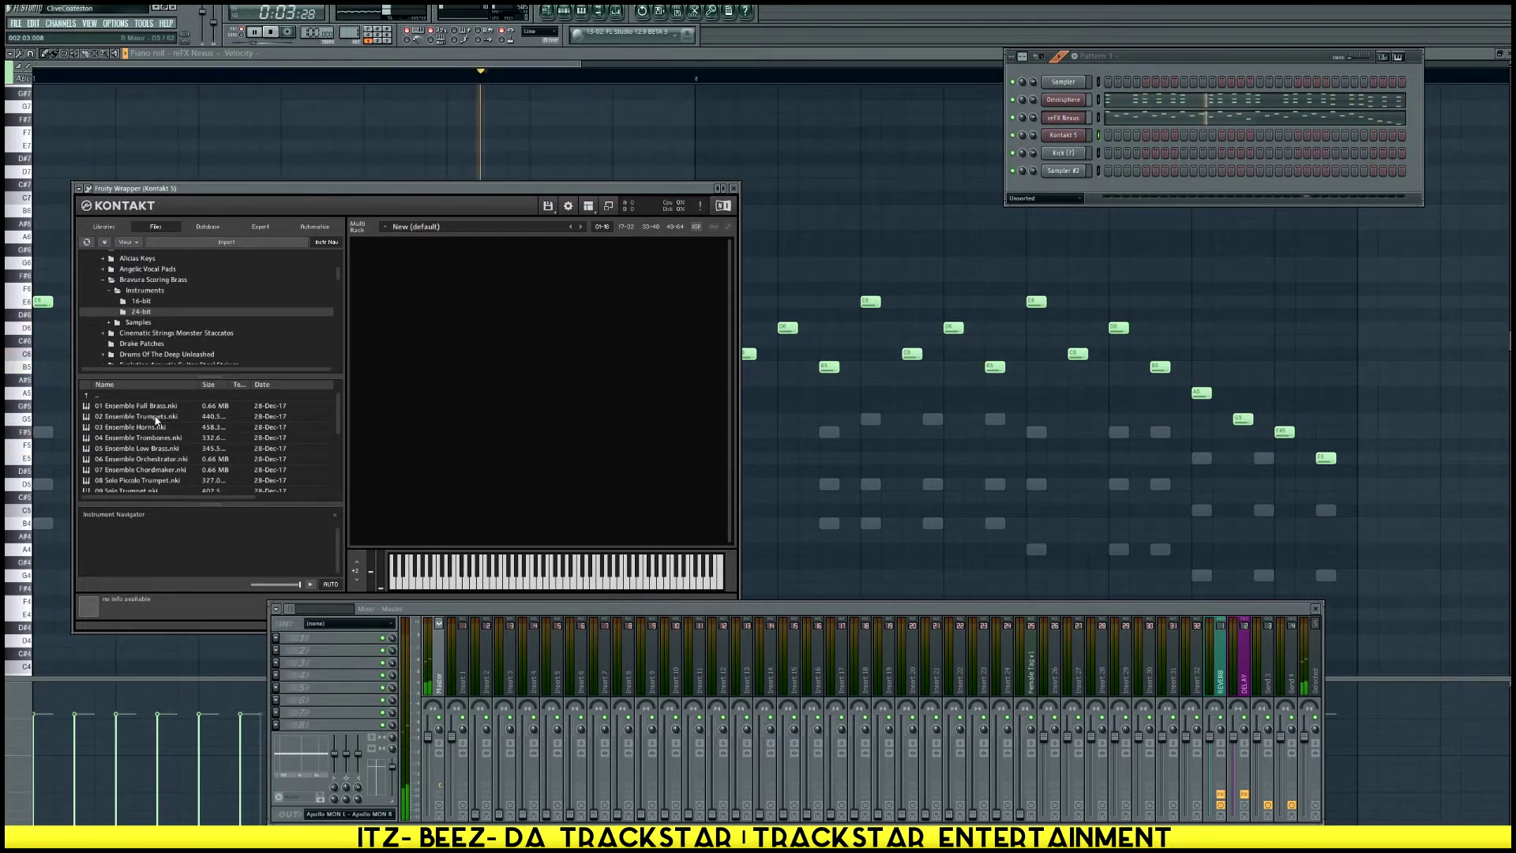
{"action": "left_click_drag", "start_coordinate": [153, 408], "coordinate": [549, 457]}
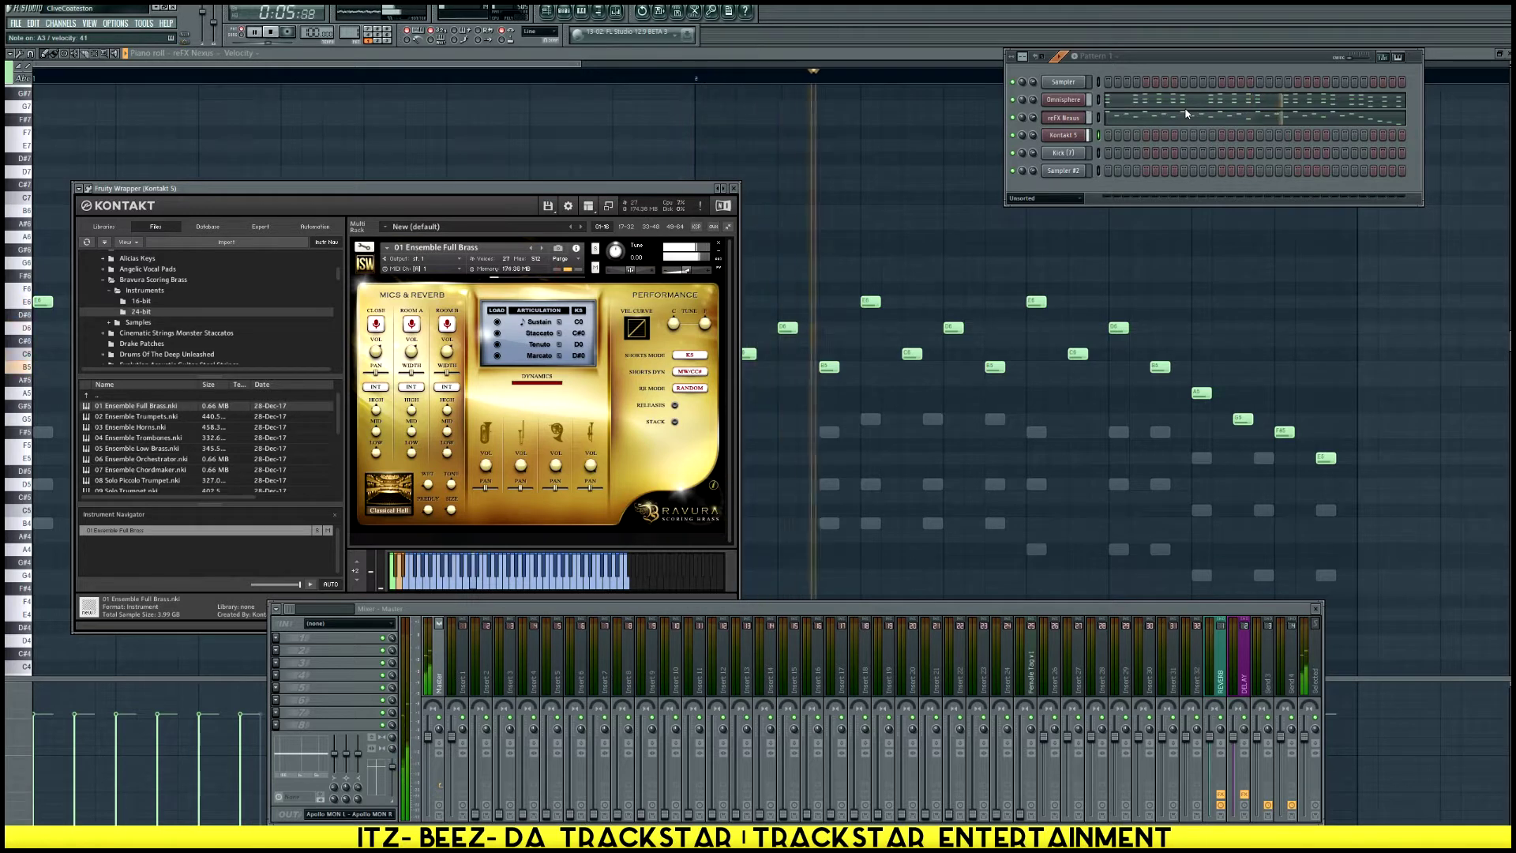
Record a two-bar line of sustained brass notes B3, A3 and C4 on the Kontakt 5 channel and open its piano roll
{"action": "left_click", "coordinate": [289, 33]}
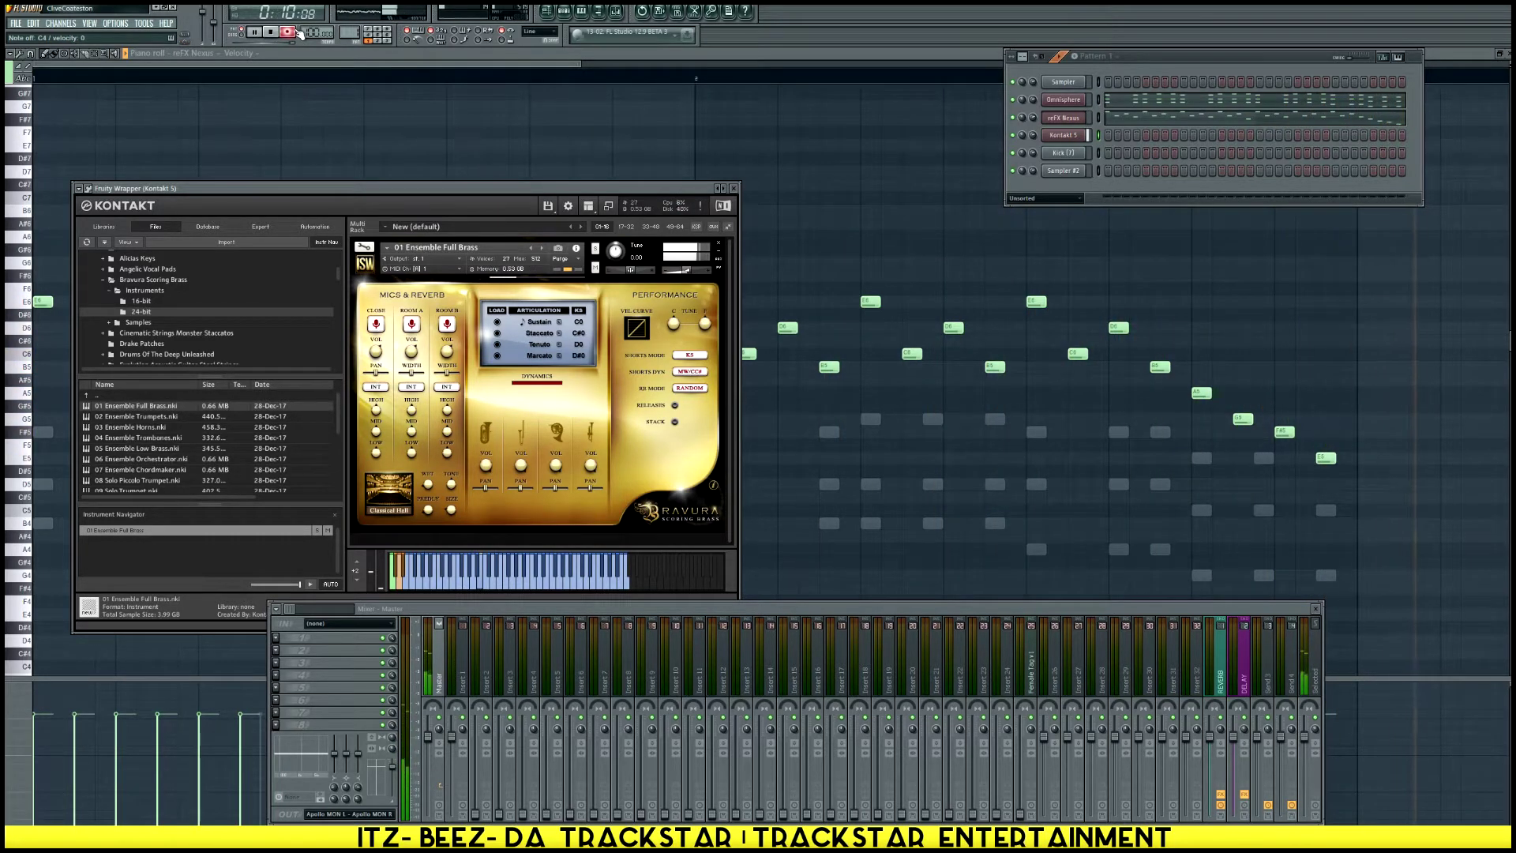
{"action": "key", "text": "space"}
{"action": "right_click", "coordinate": [1079, 142]}
{"action": "left_click", "coordinate": [1103, 169]}
Shift all the recorded brass notes slightly earlier and quantize them to the bar grid
{"action": "scroll", "coordinate": [1103, 169], "scroll_direction": "down", "scroll_amount": 3}
{"action": "left_click_drag", "start_coordinate": [1311, 358], "coordinate": [1127, 559]}
{"action": "key", "text": "shift+Left"}
{"action": "key", "text": "shift+Left"}
{"action": "key", "text": "shift+Left"}
{"action": "key", "text": "shift+Left"}
{"action": "key", "text": "shift+Left"}
{"action": "key", "text": "shift+Left"}
{"action": "key", "text": "shift+Left"}
{"action": "key", "text": "shift+Left"}
{"action": "key", "text": "shift+Left"}
{"action": "key", "text": "shift+Left"}
{"action": "key", "text": "shift+Left"}
{"action": "key", "text": "shift+Left"}
{"action": "key", "text": "shift+Left"}
{"action": "key", "text": "shift+Left"}
{"action": "key", "text": "shift+Left"}
{"action": "key", "text": "shift+Left"}
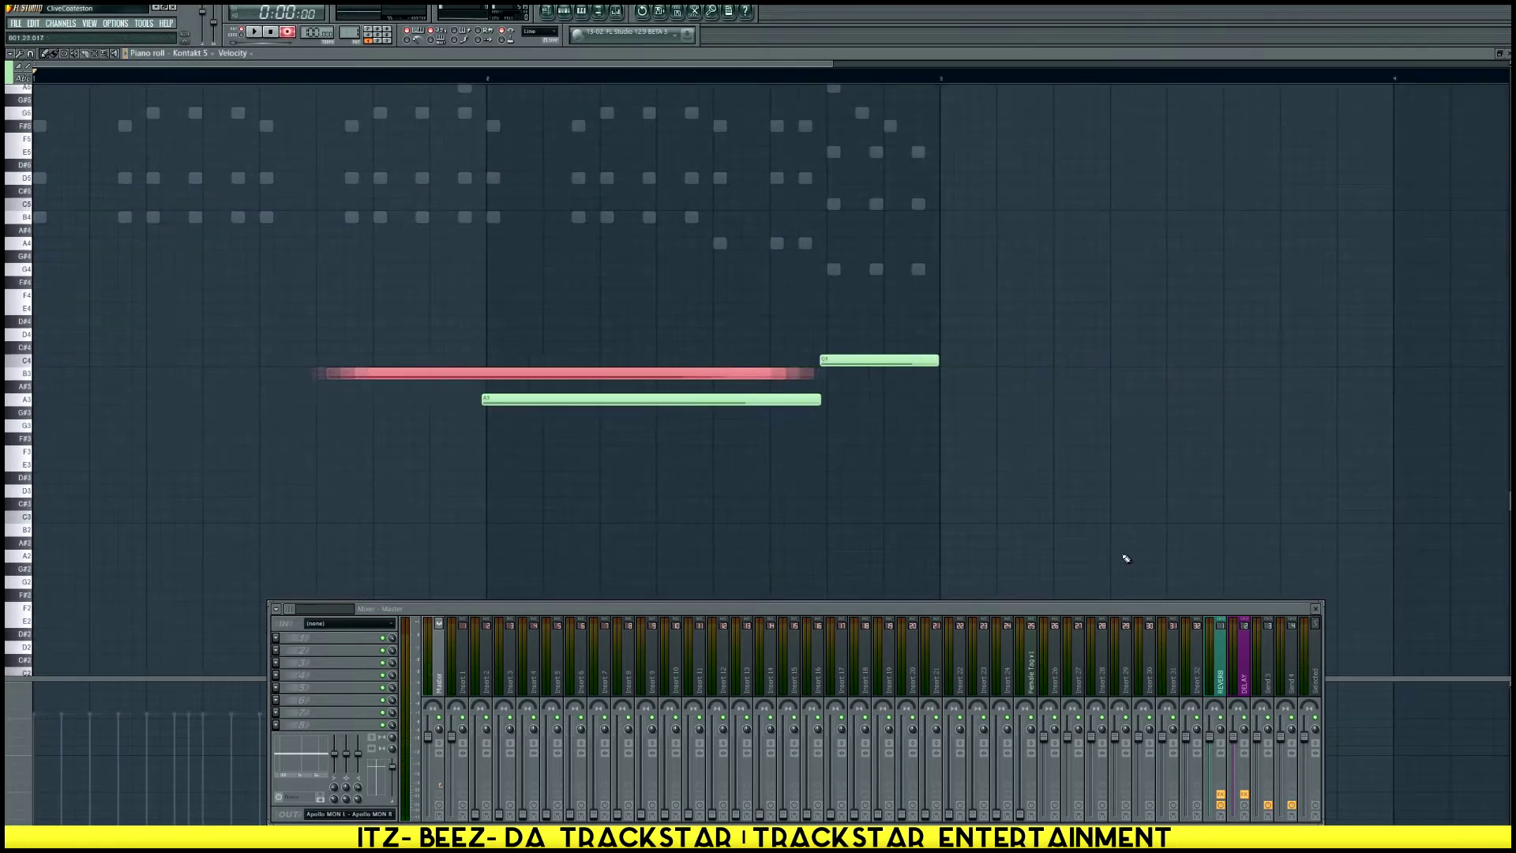
{"action": "key", "text": "ctrl+q"}
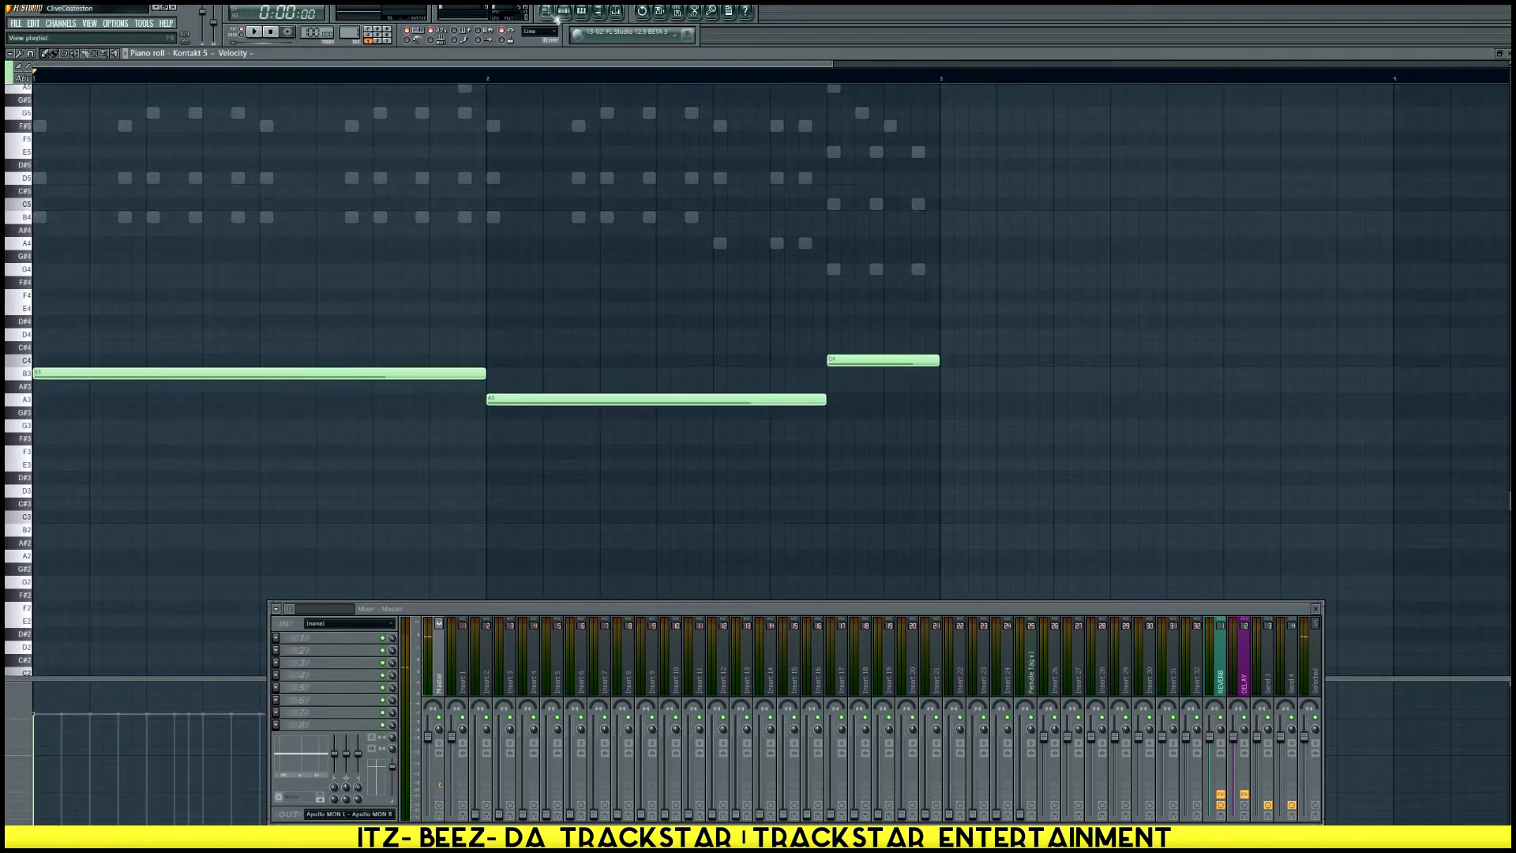
Insert a second reFX Nexus channel and an M1 channel directly above the kick channel
{"action": "left_click", "coordinate": [563, 12]}
{"action": "right_click", "coordinate": [1066, 154]}
{"action": "mouse_move", "coordinate": [1120, 275]}
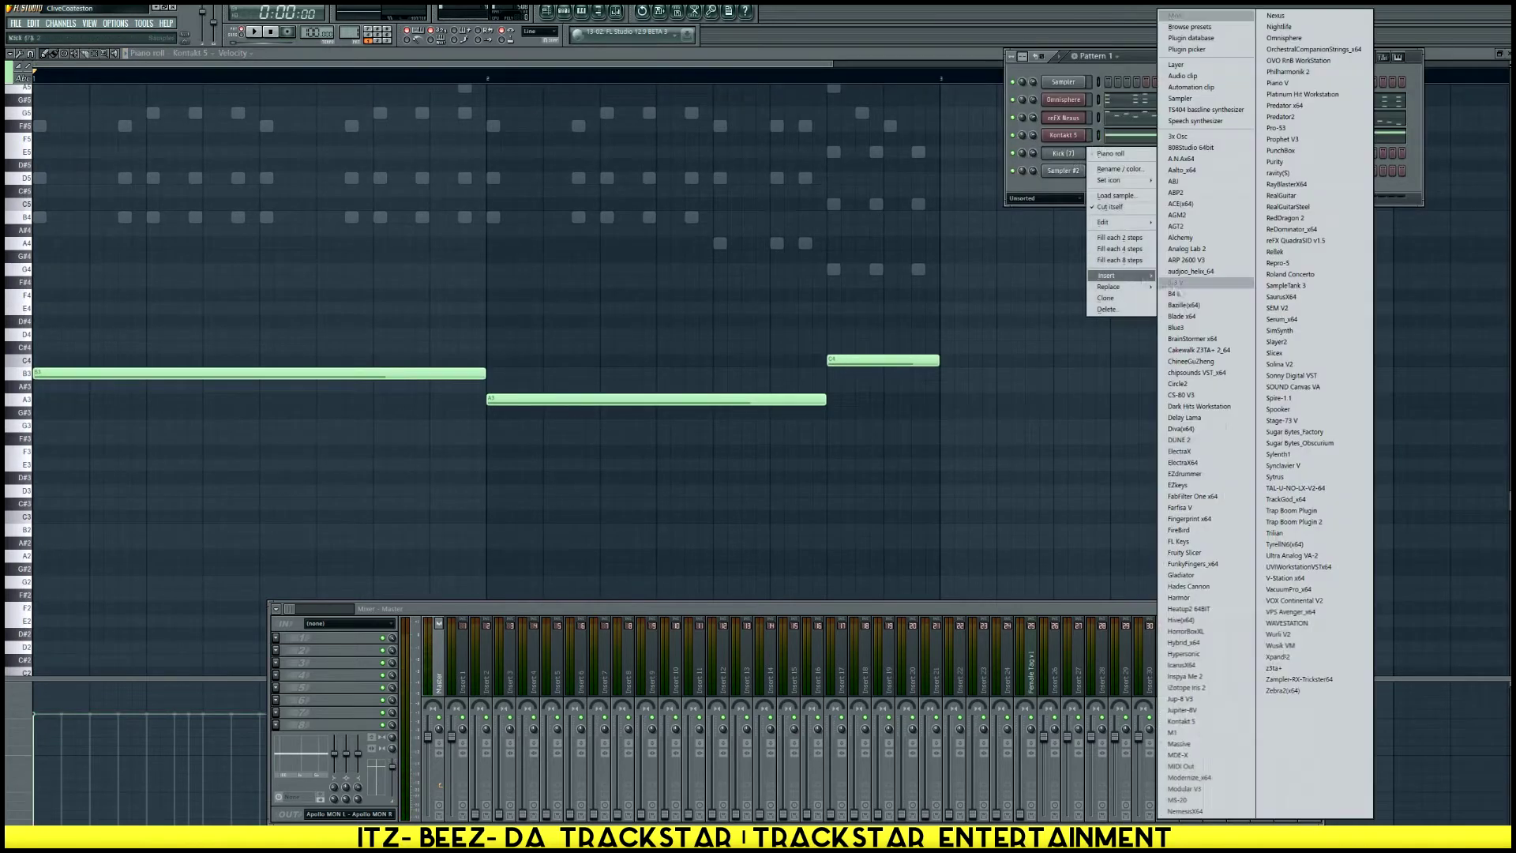
{"action": "left_click", "coordinate": [1281, 15]}
{"action": "right_click", "coordinate": [1083, 168]}
{"action": "left_click", "coordinate": [1174, 732]}
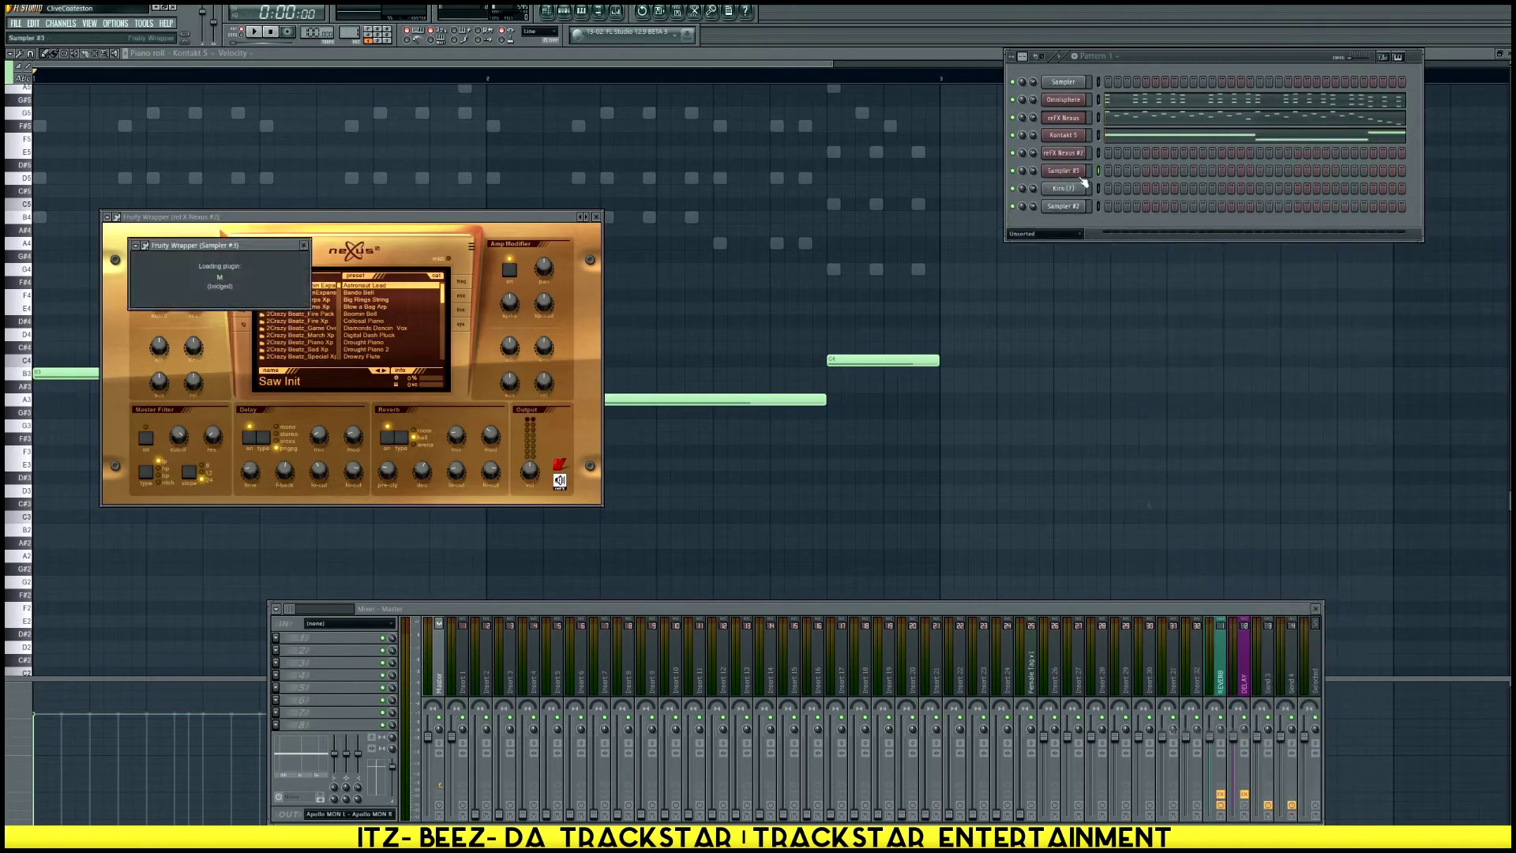
Filter the M1 combi browser to Bell/Mallet sounds and try the Bell Pad and IronCurtin presets
{"action": "left_click", "coordinate": [174, 296]}
{"action": "left_click", "coordinate": [195, 310]}
{"action": "left_click", "coordinate": [360, 274]}
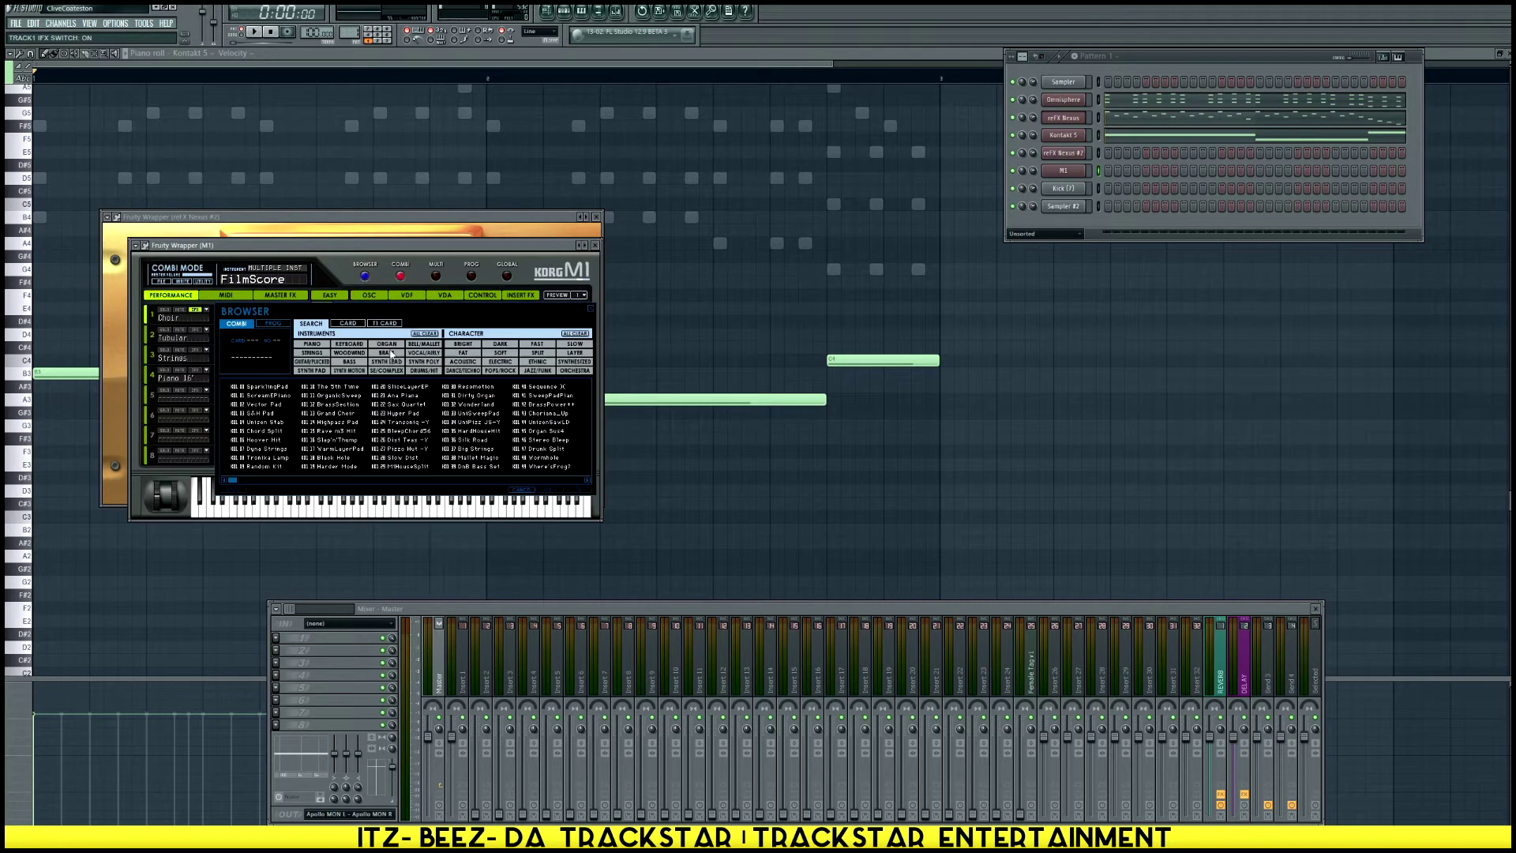
{"action": "left_click", "coordinate": [423, 344]}
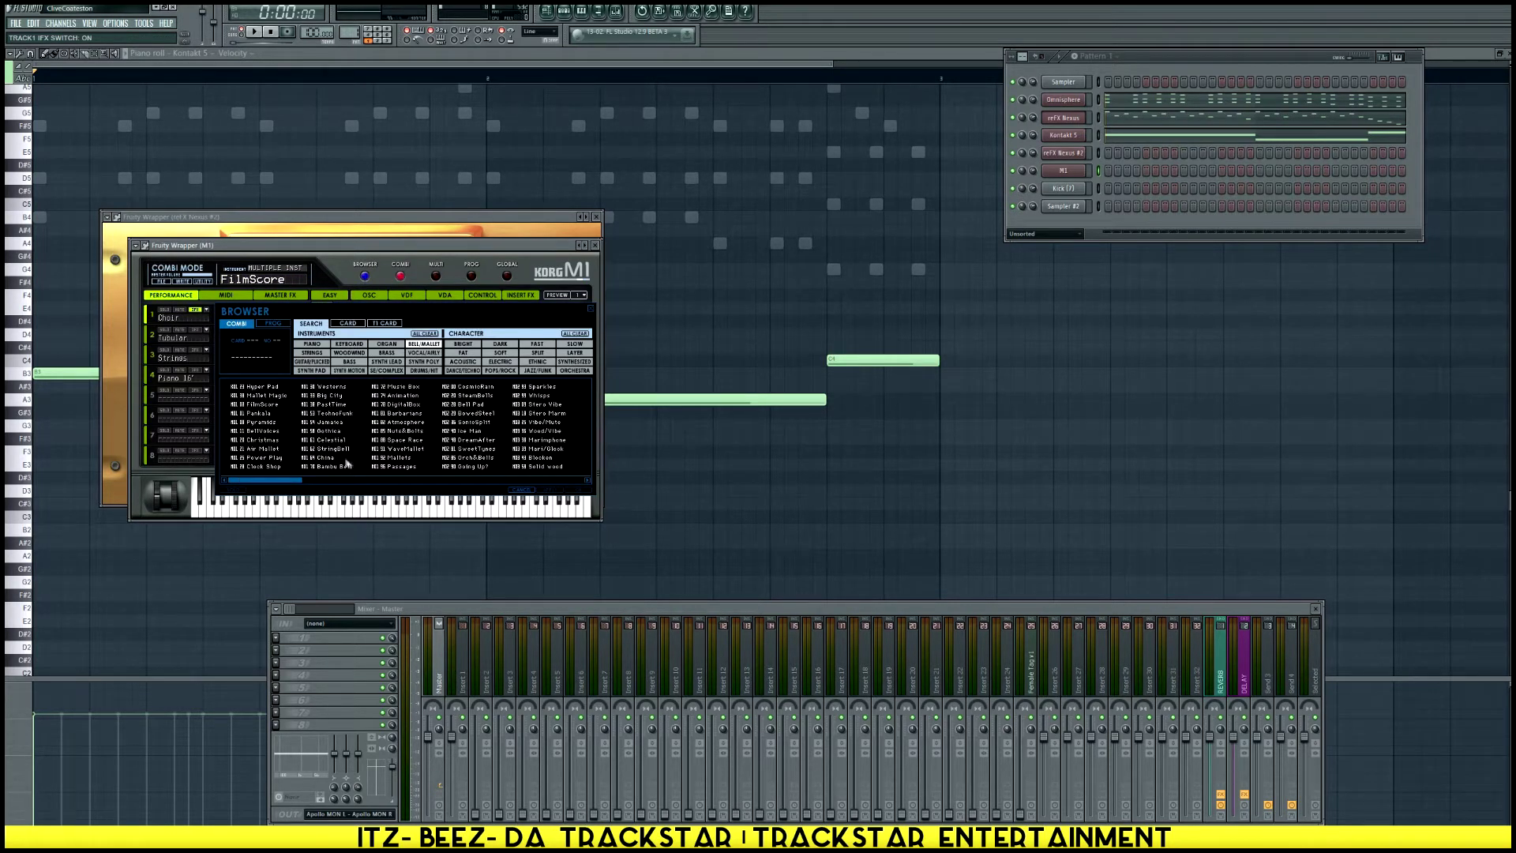
{"action": "left_click_drag", "start_coordinate": [292, 484], "coordinate": [342, 487]}
{"action": "left_click", "coordinate": [273, 405]}
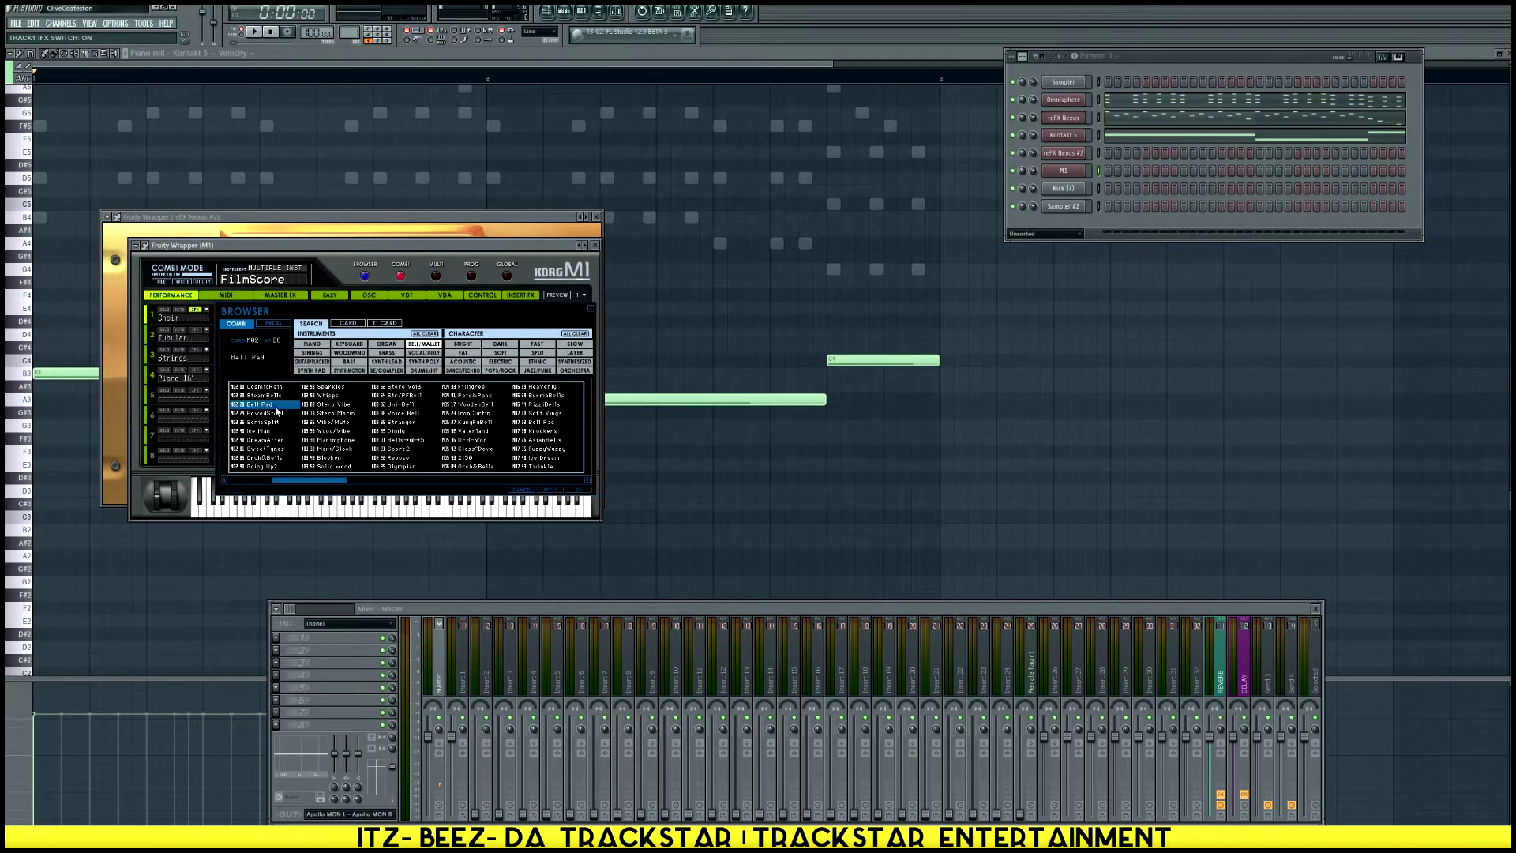
{"action": "left_click", "coordinate": [460, 425]}
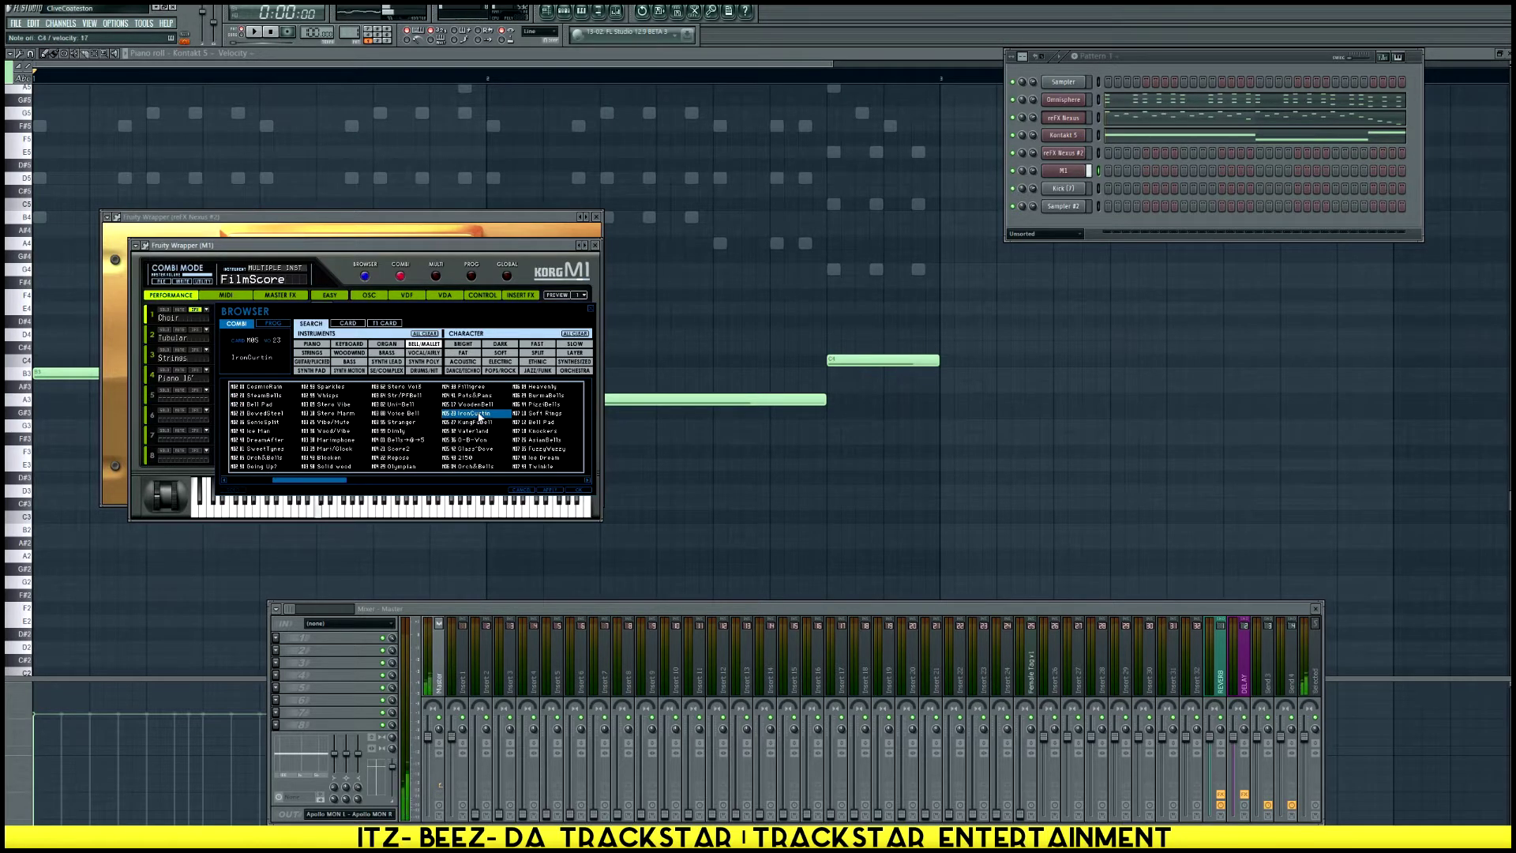
Open the M1 channel's piano roll and play the pattern to hear the IronCurtin preset against the other parts
{"action": "right_click", "coordinate": [1084, 167]}
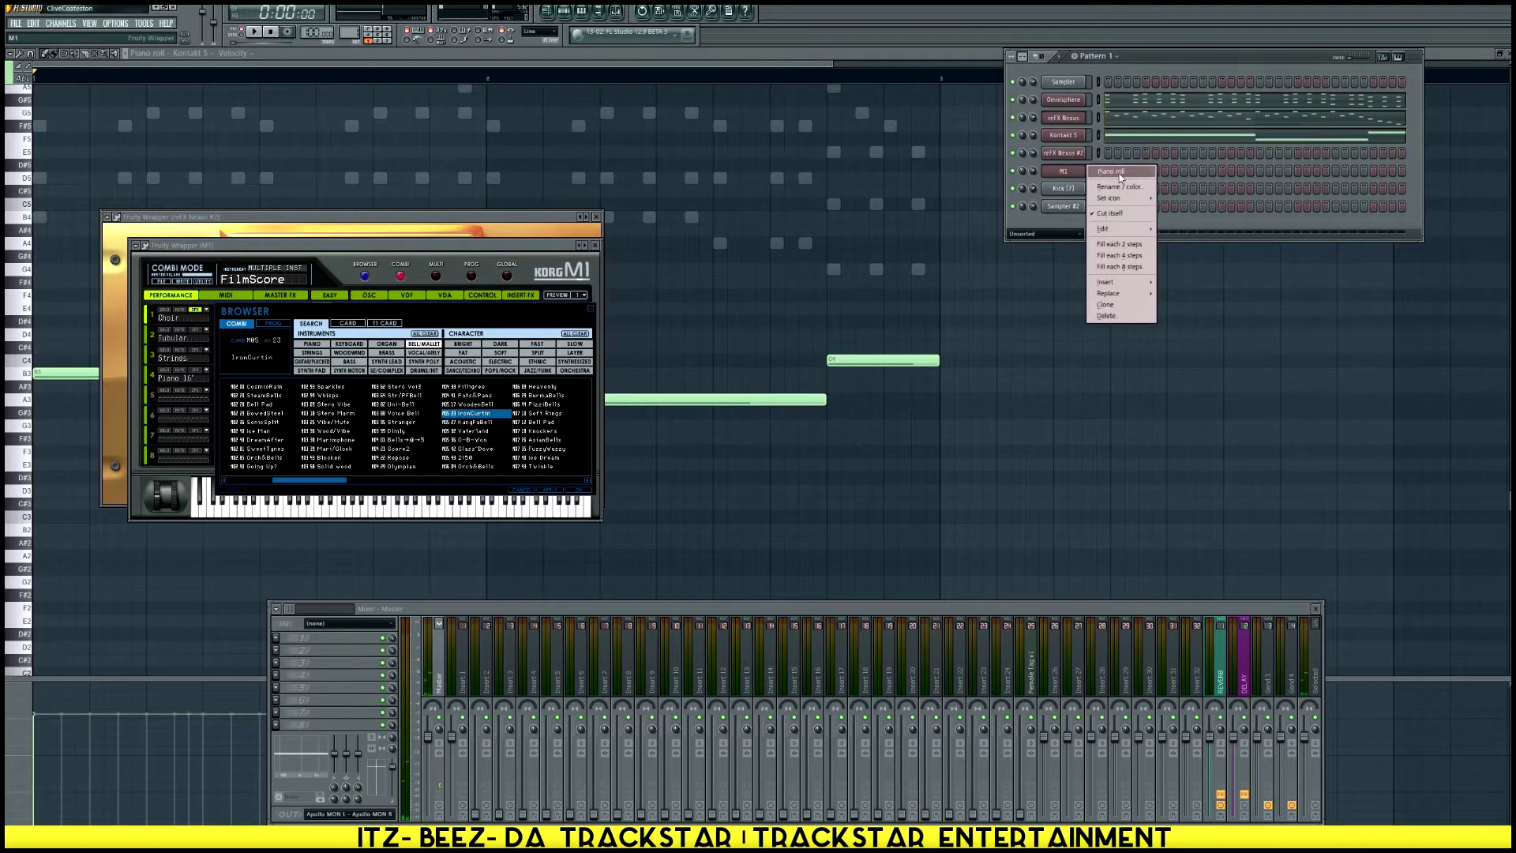
{"action": "left_click", "coordinate": [1107, 172]}
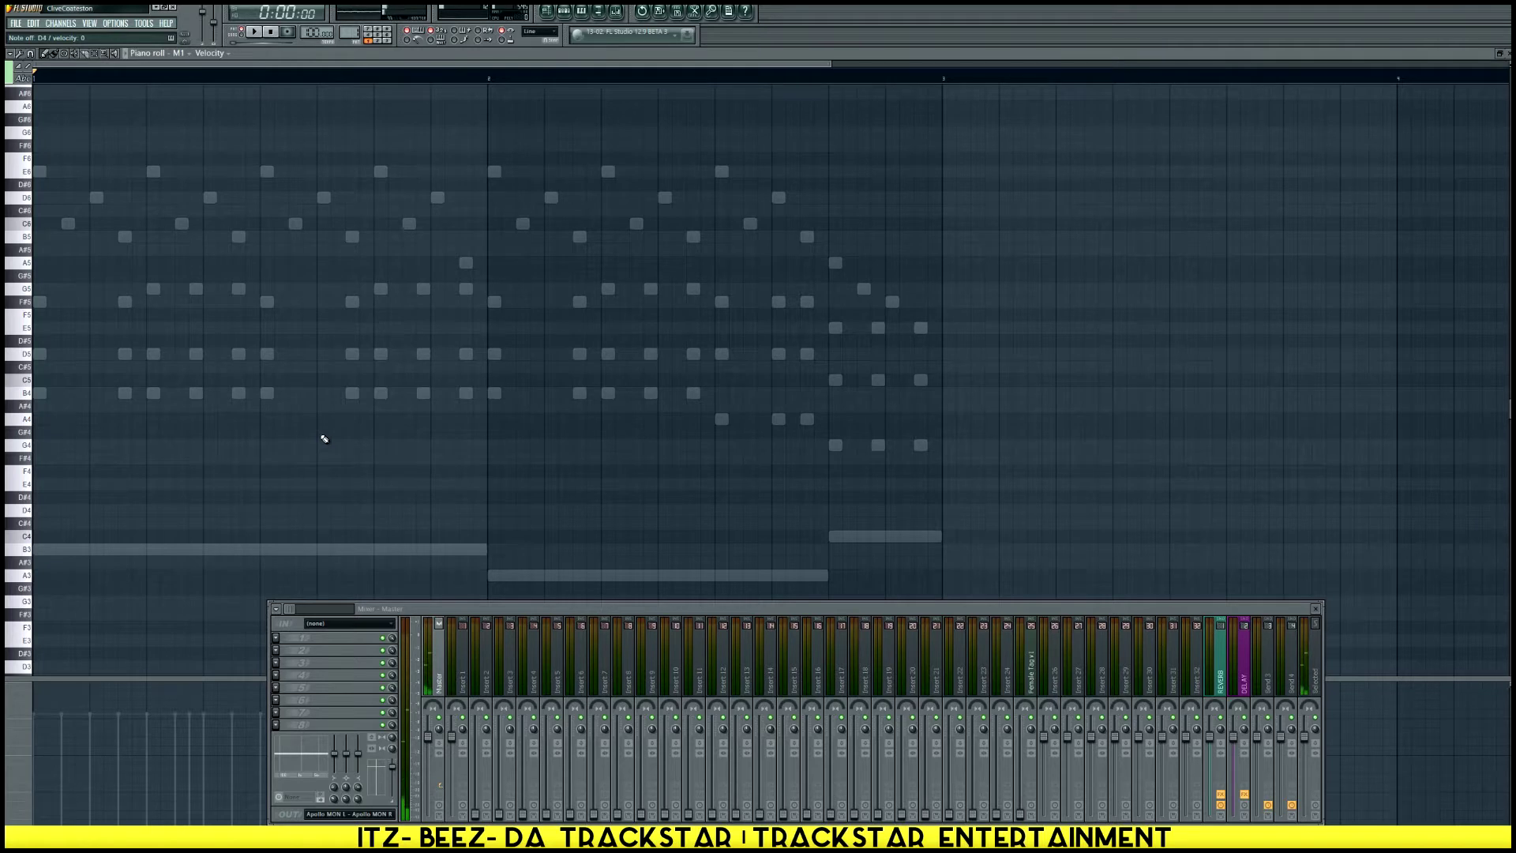
{"action": "key", "text": "space"}
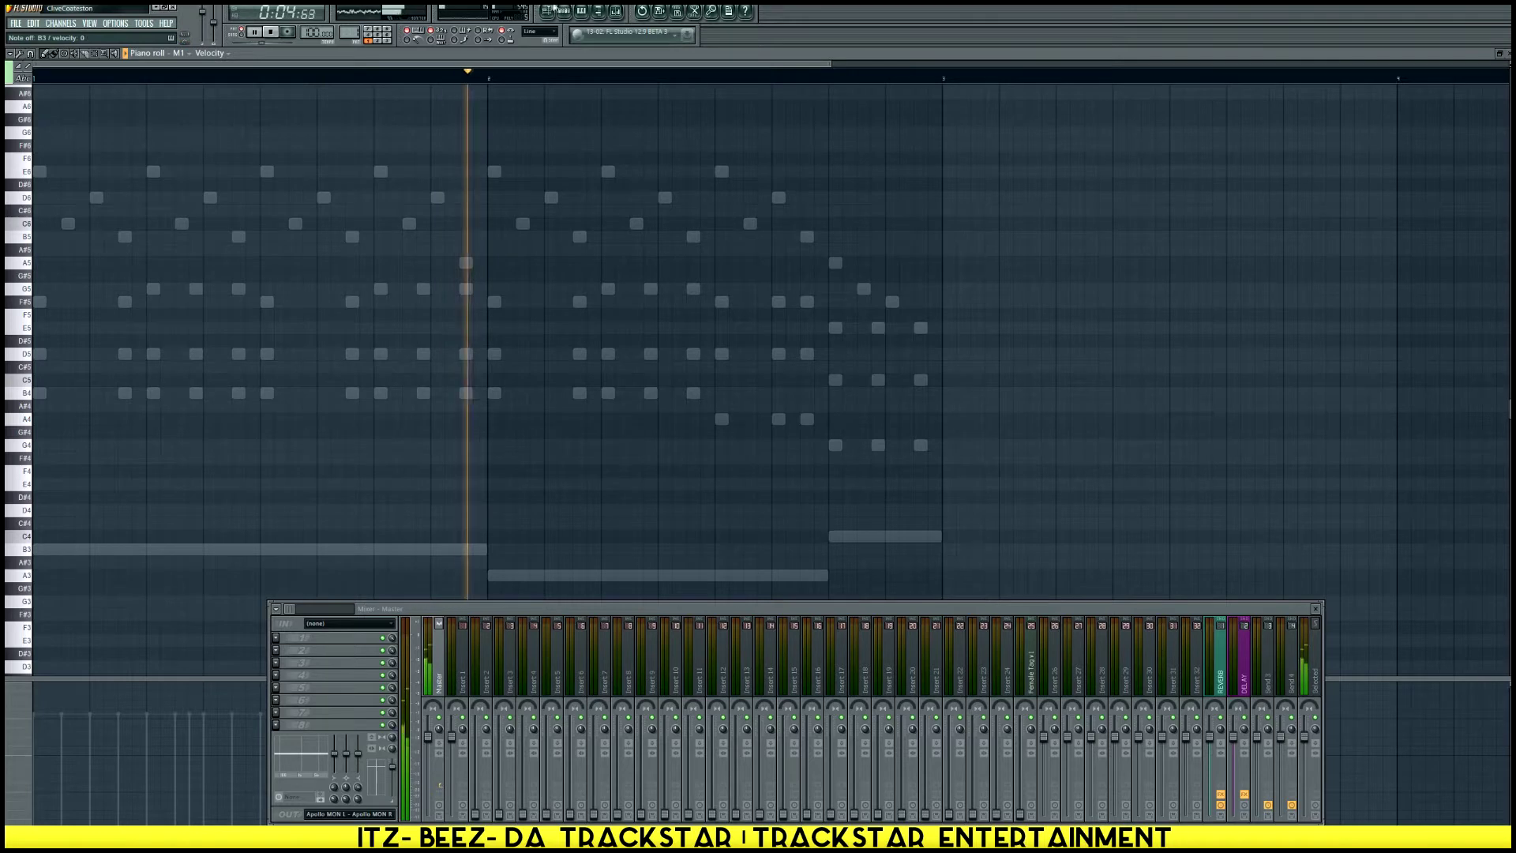
{"action": "key", "text": "F6"}
{"action": "left_click", "coordinate": [1081, 171]}
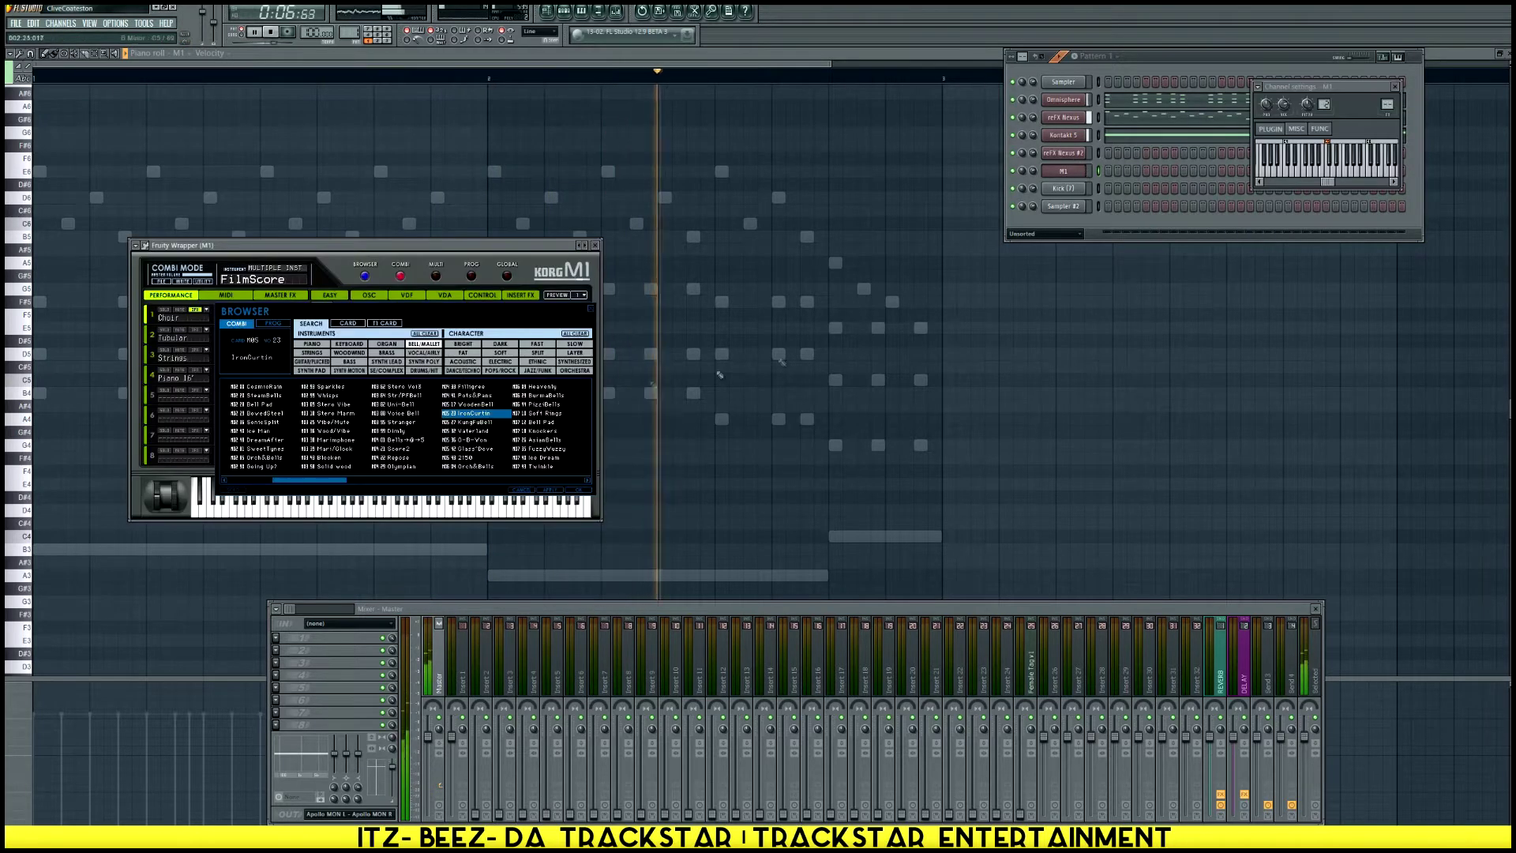
{"action": "key", "text": "space"}
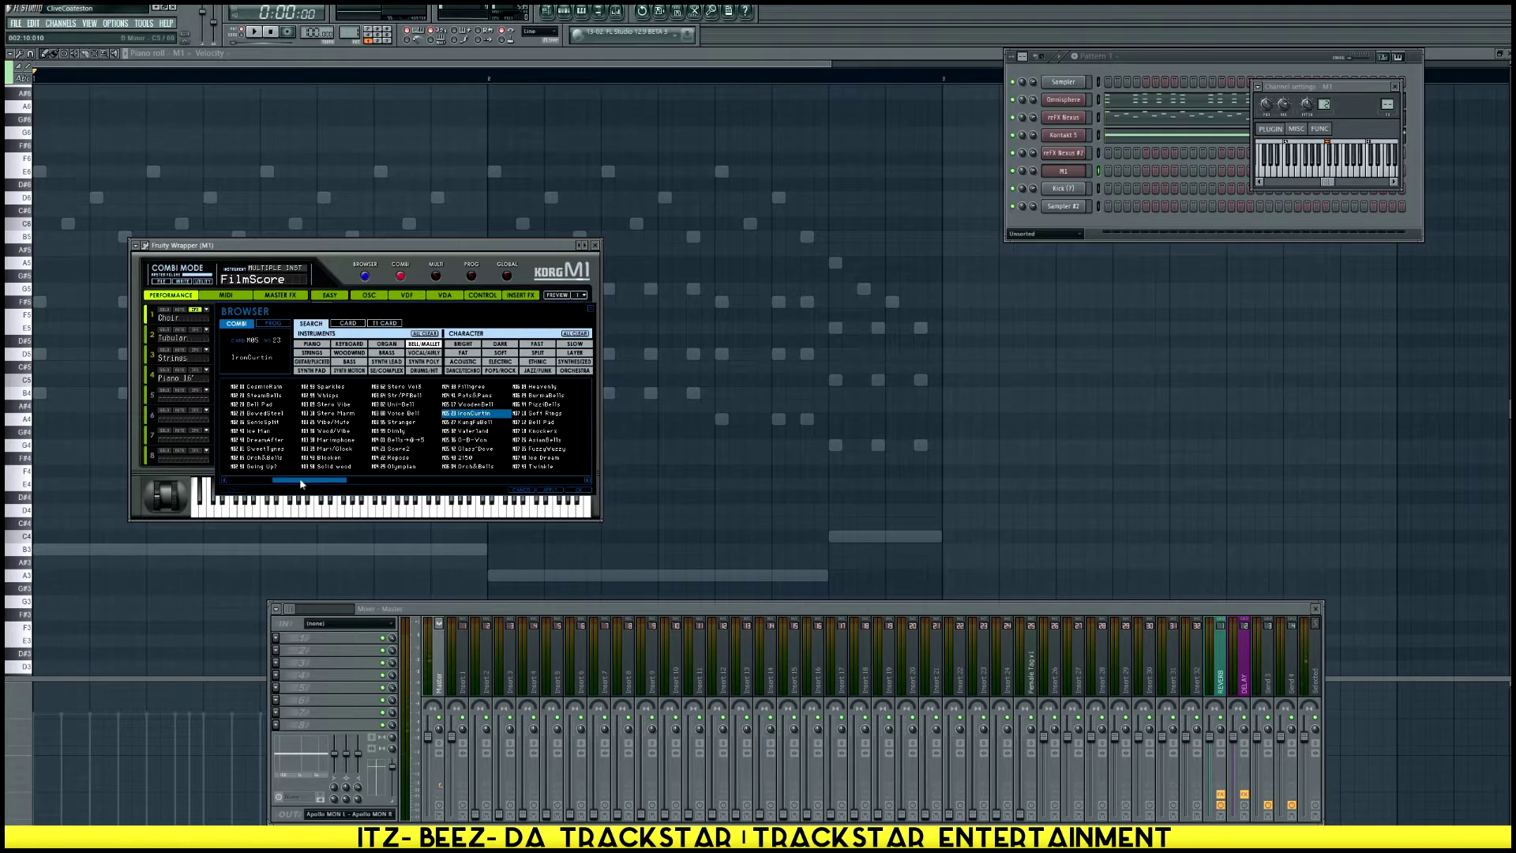
Audition more Bell/Mallet combis in the M1, including ThumbPiano, FriendShip and 4Voices/12
{"action": "left_click_drag", "start_coordinate": [301, 484], "coordinate": [338, 485]}
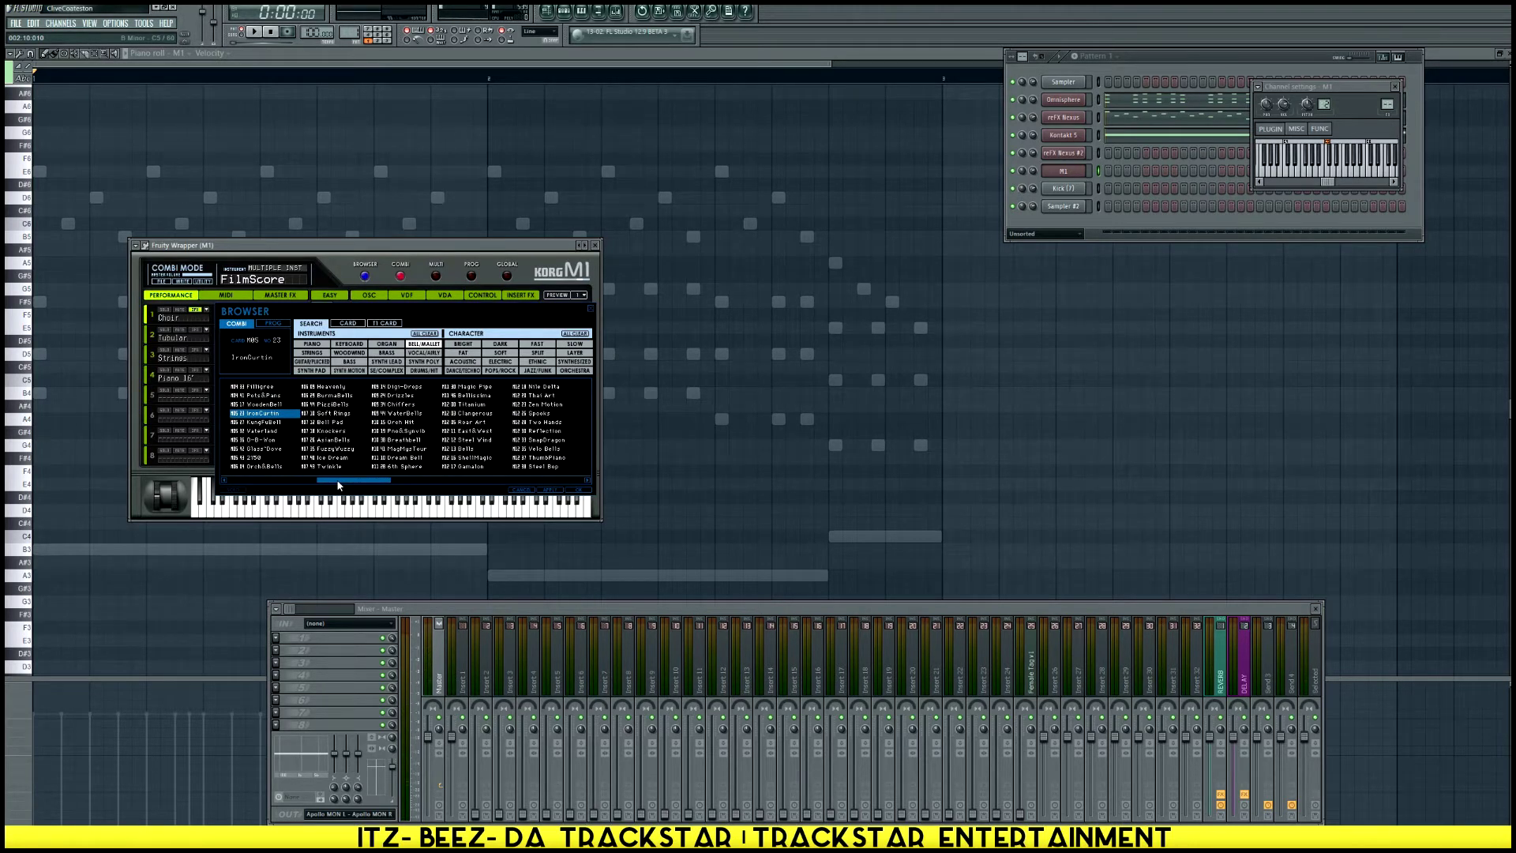
{"action": "left_click", "coordinate": [403, 440]}
{"action": "left_click", "coordinate": [462, 458]}
{"action": "left_click", "coordinate": [462, 448]}
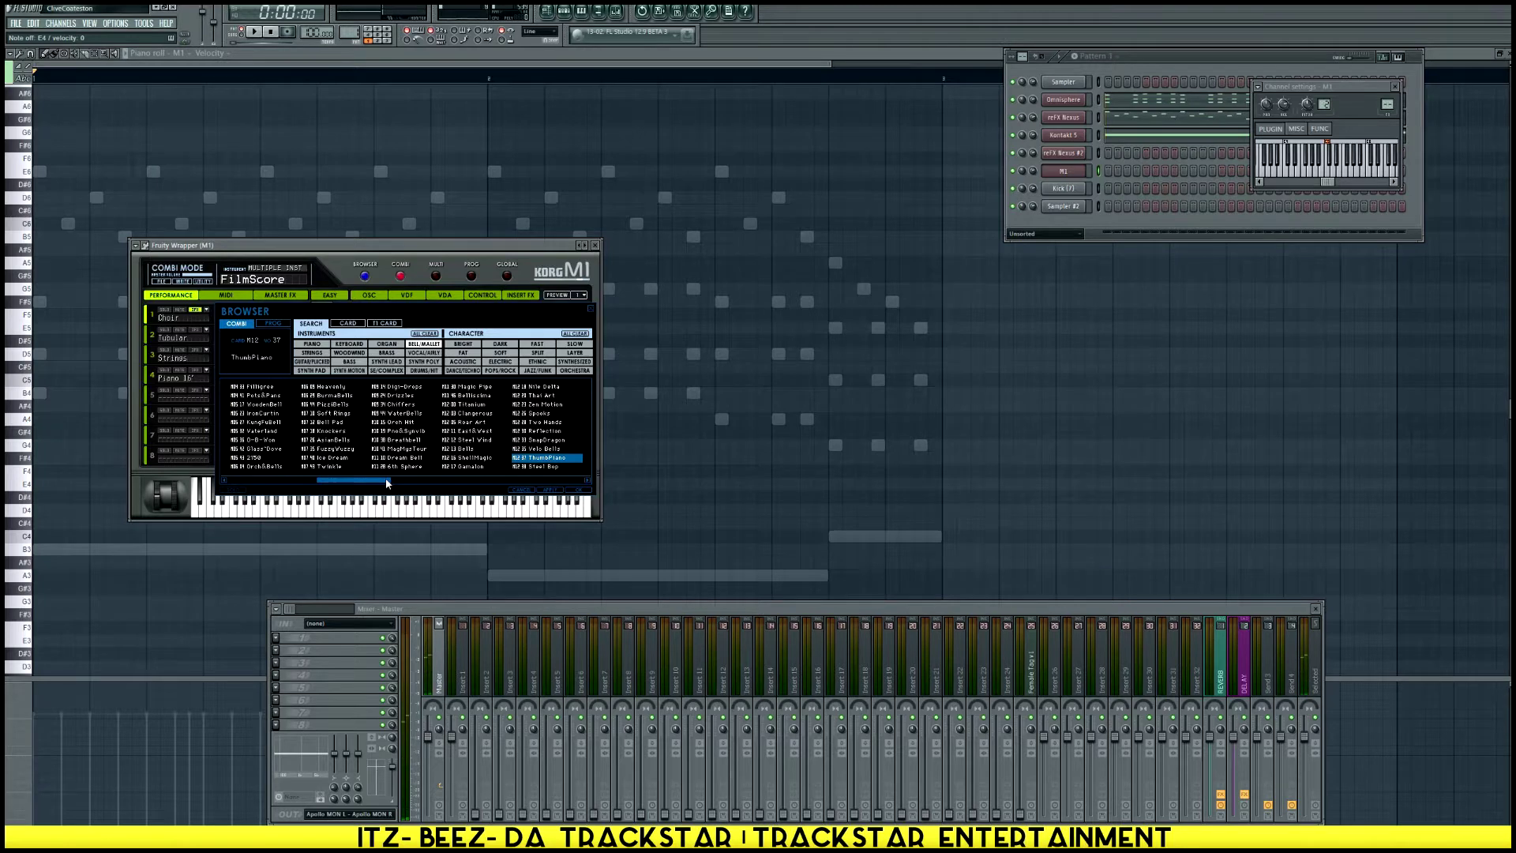
{"action": "left_click_drag", "start_coordinate": [367, 482], "coordinate": [426, 487]}
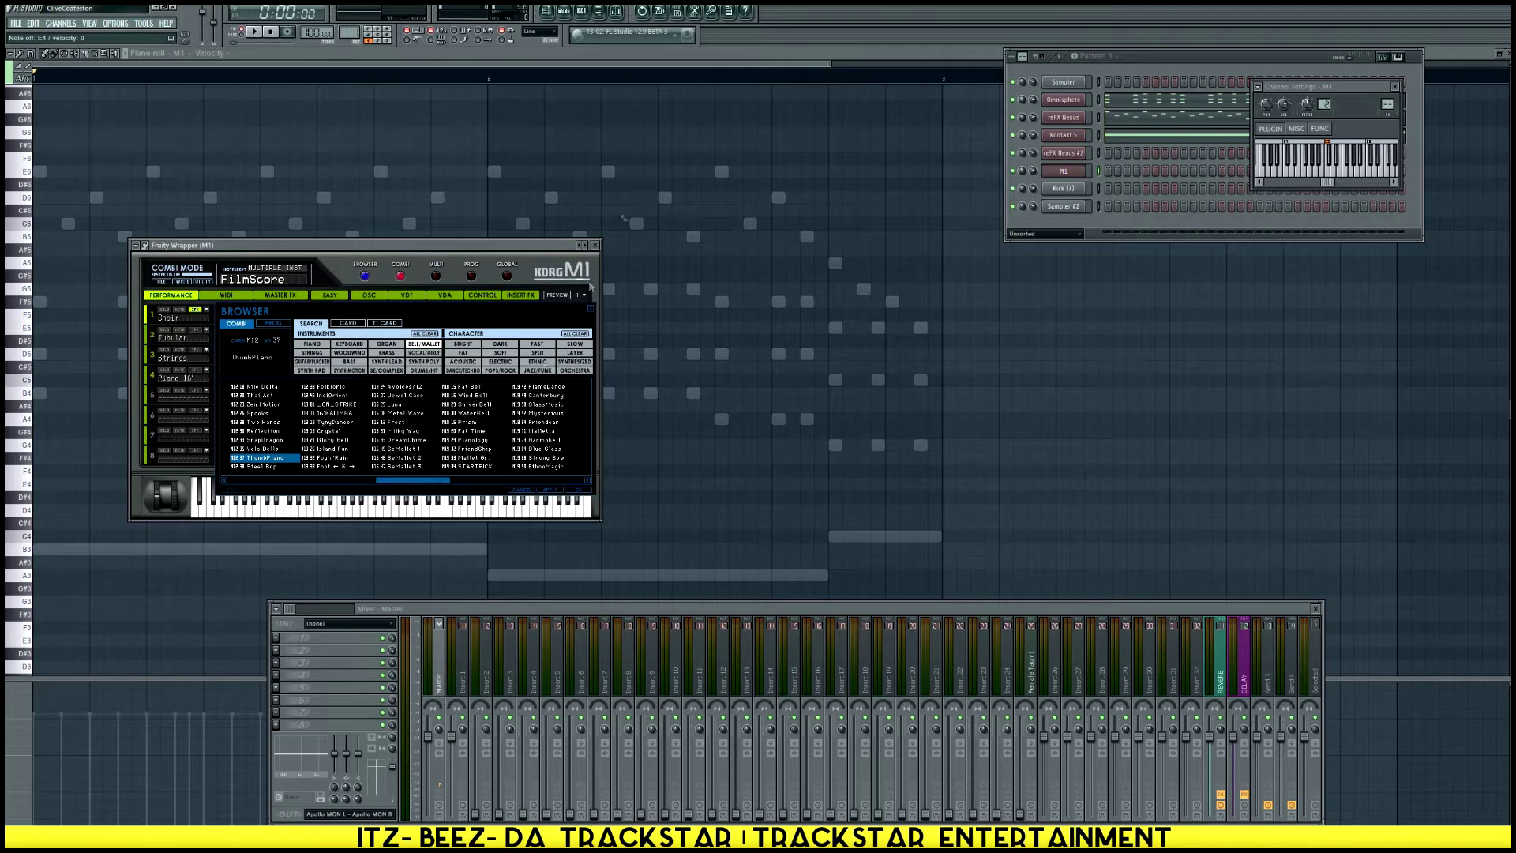
{"action": "left_click", "coordinate": [517, 423]}
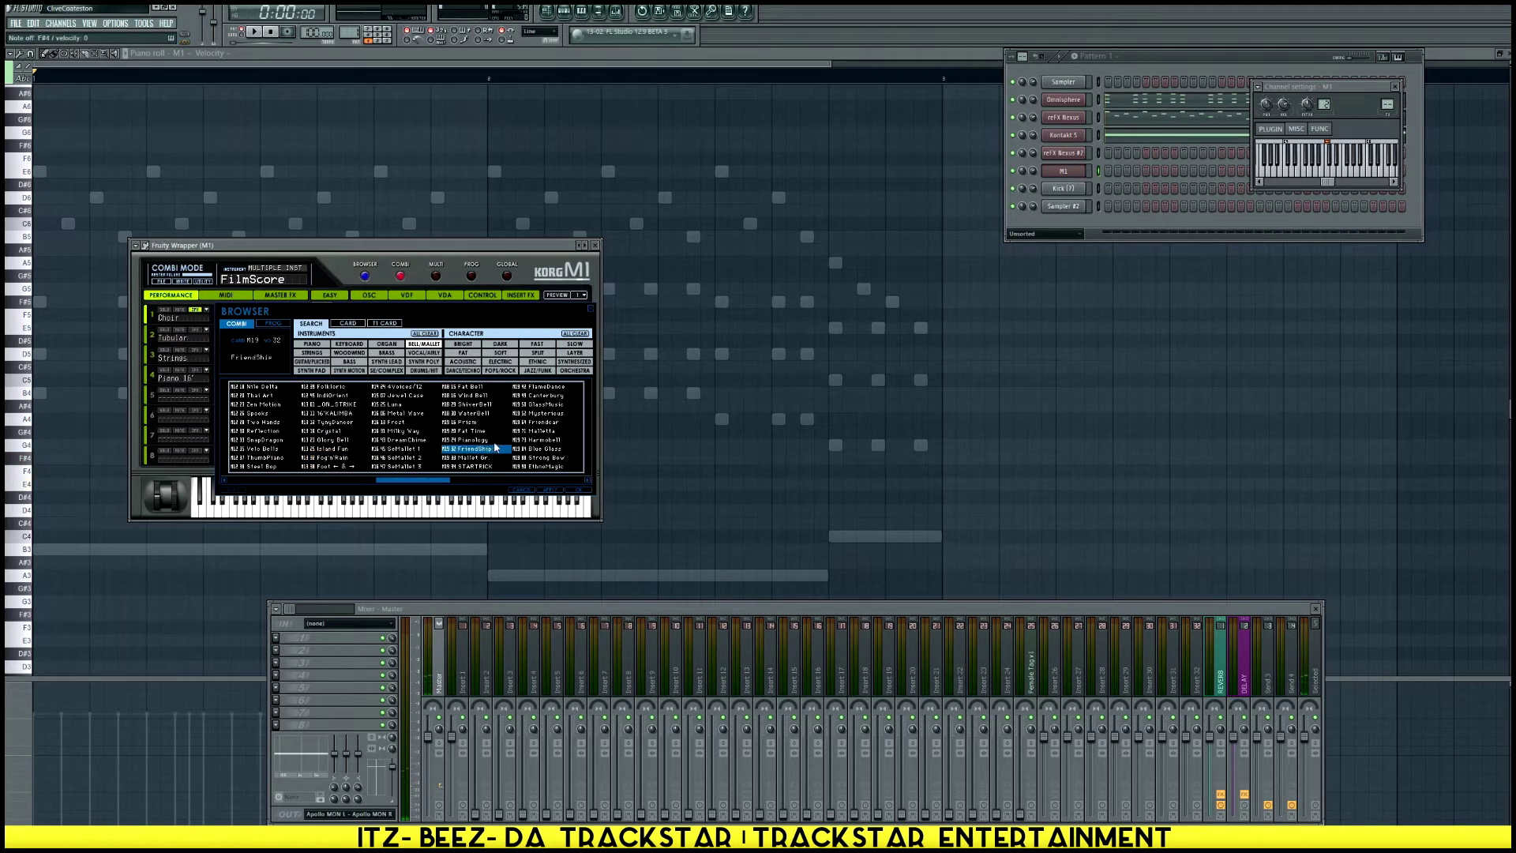
{"action": "left_click", "coordinate": [469, 405]}
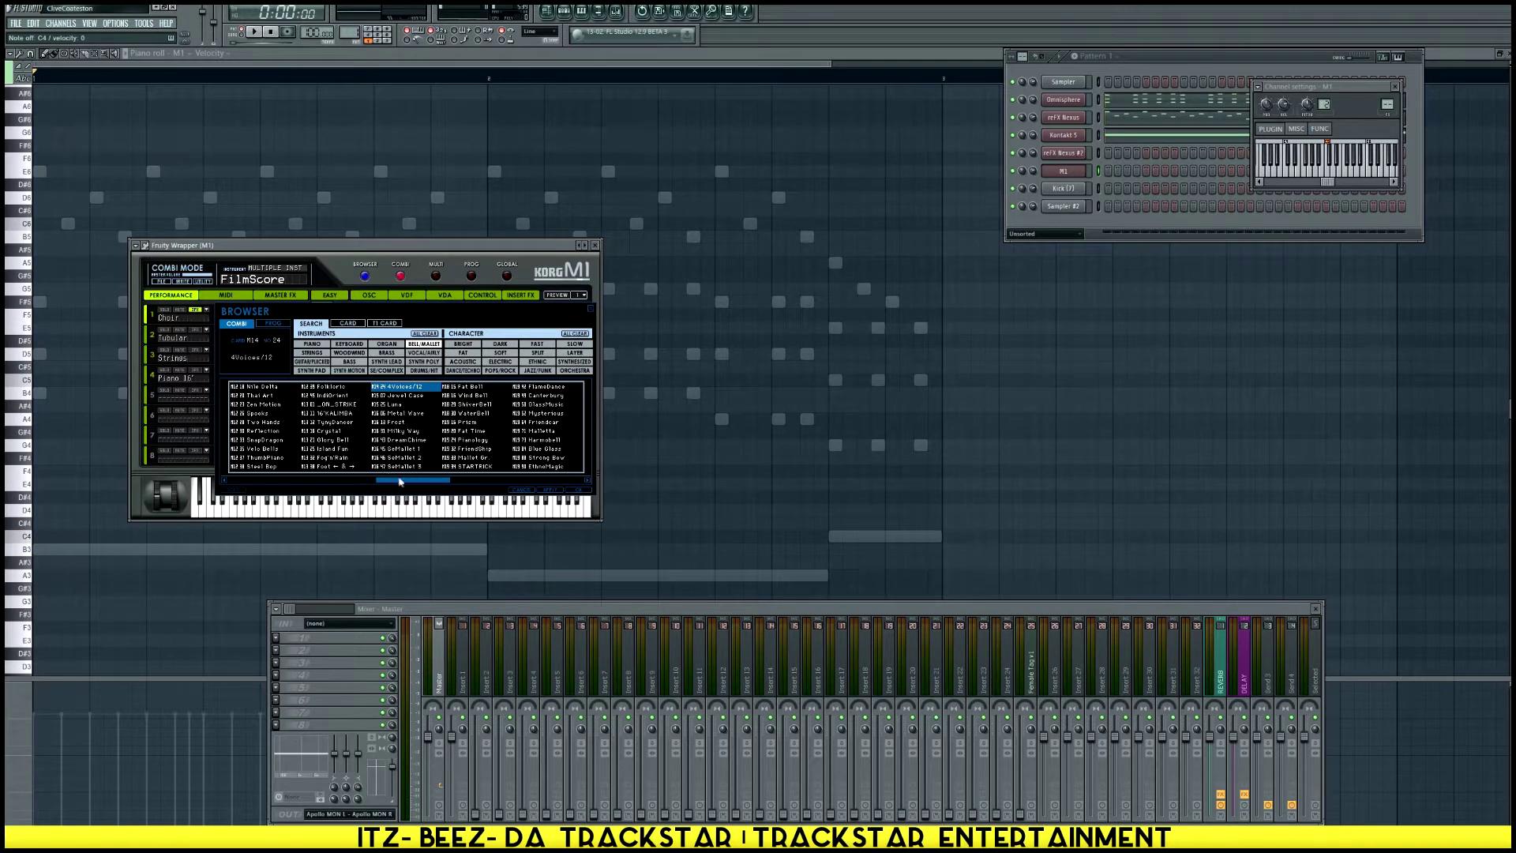
Try the Cosmos, Orch&Bells and Deep Dark combis at the end of the M1 list, playing the pattern along
{"action": "left_click_drag", "start_coordinate": [416, 479], "coordinate": [549, 480]}
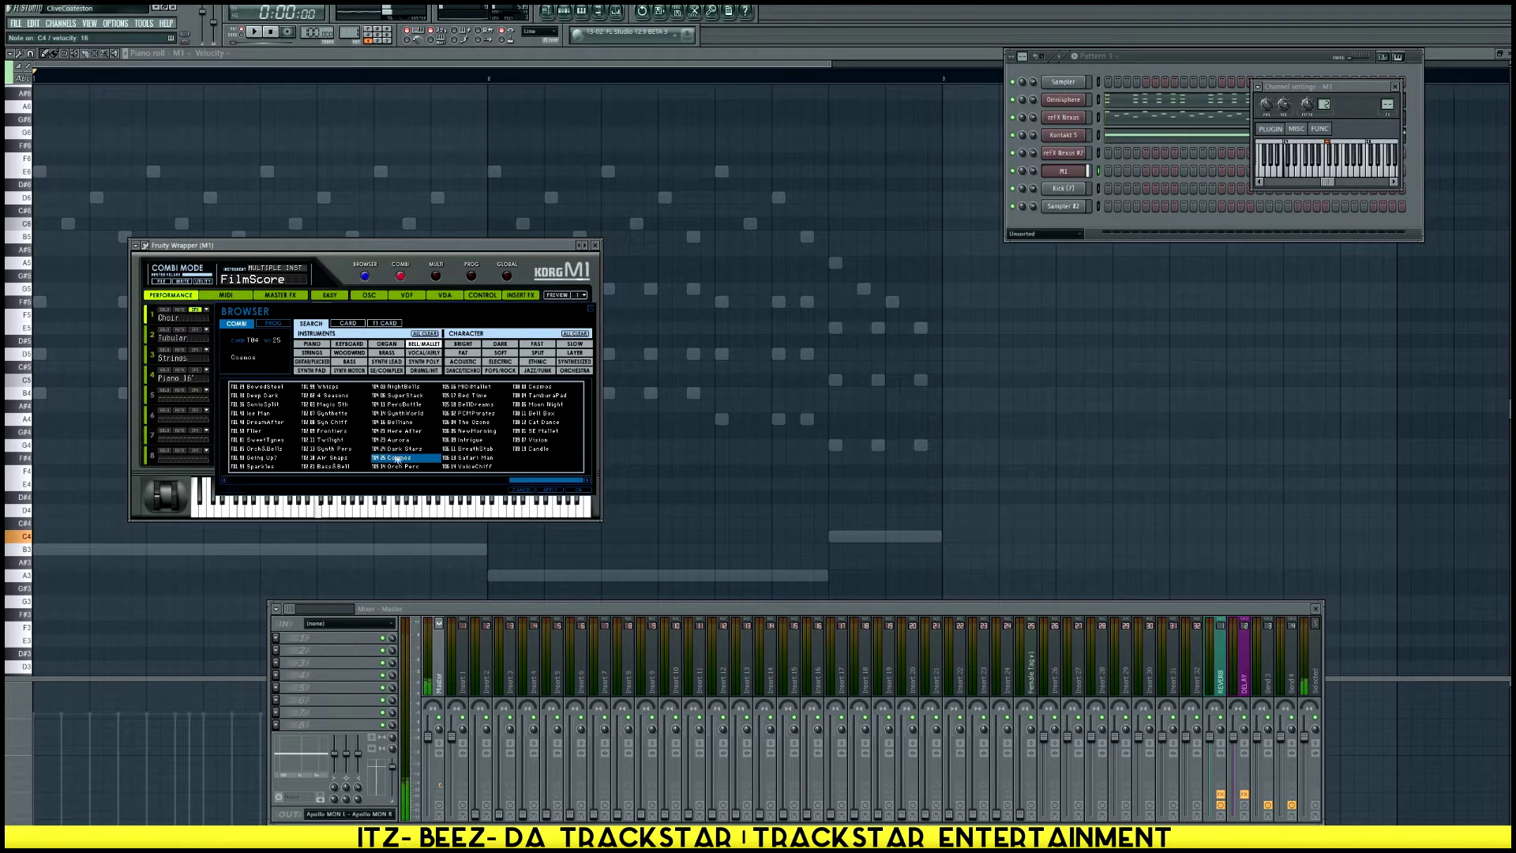
{"action": "left_click", "coordinate": [545, 432]}
{"action": "left_click", "coordinate": [320, 441]}
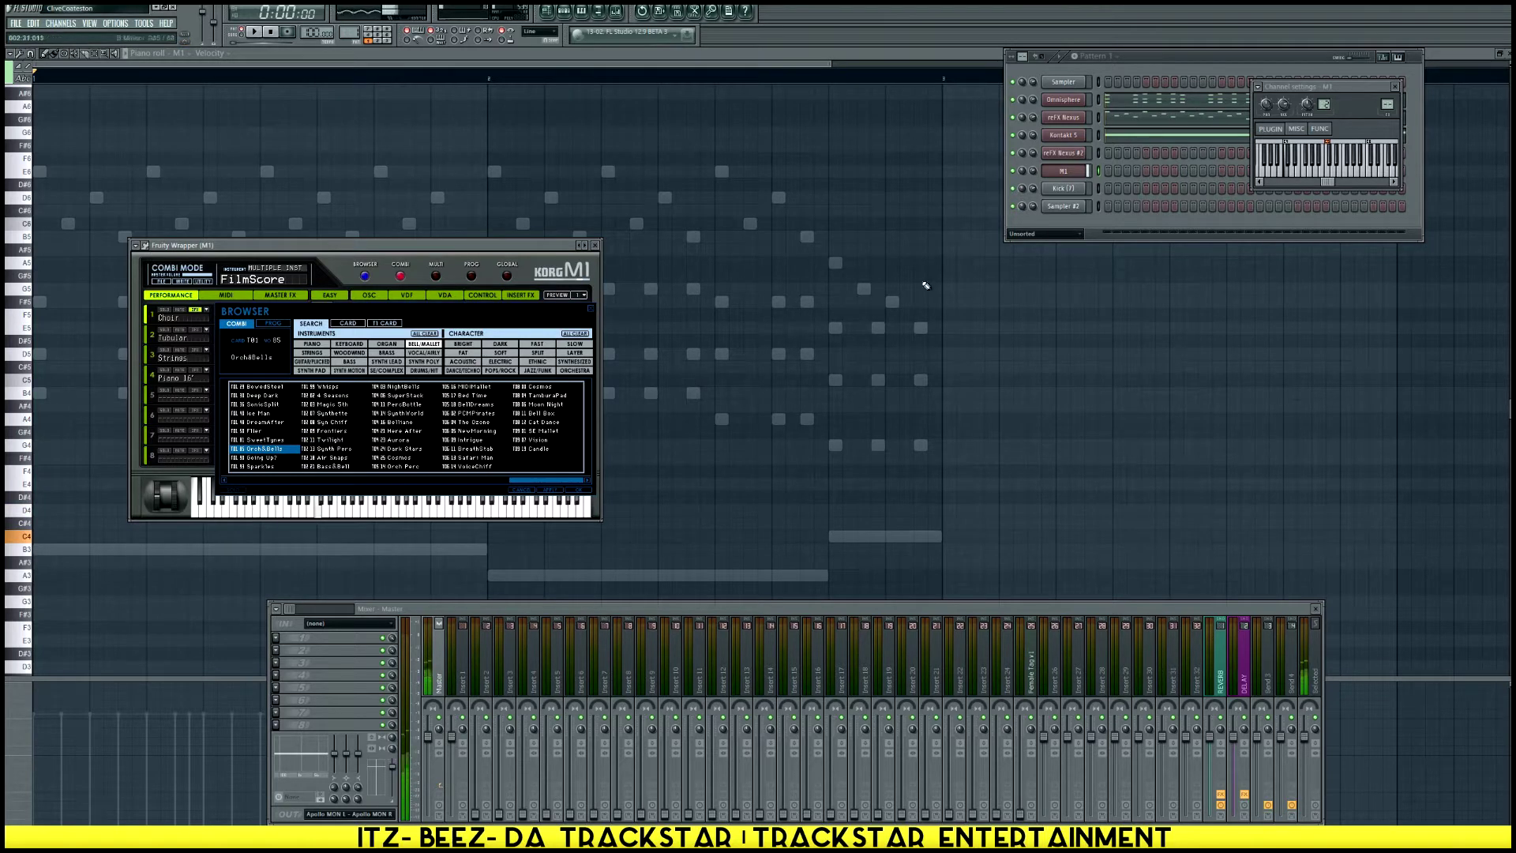
{"action": "left_click", "coordinate": [1072, 172]}
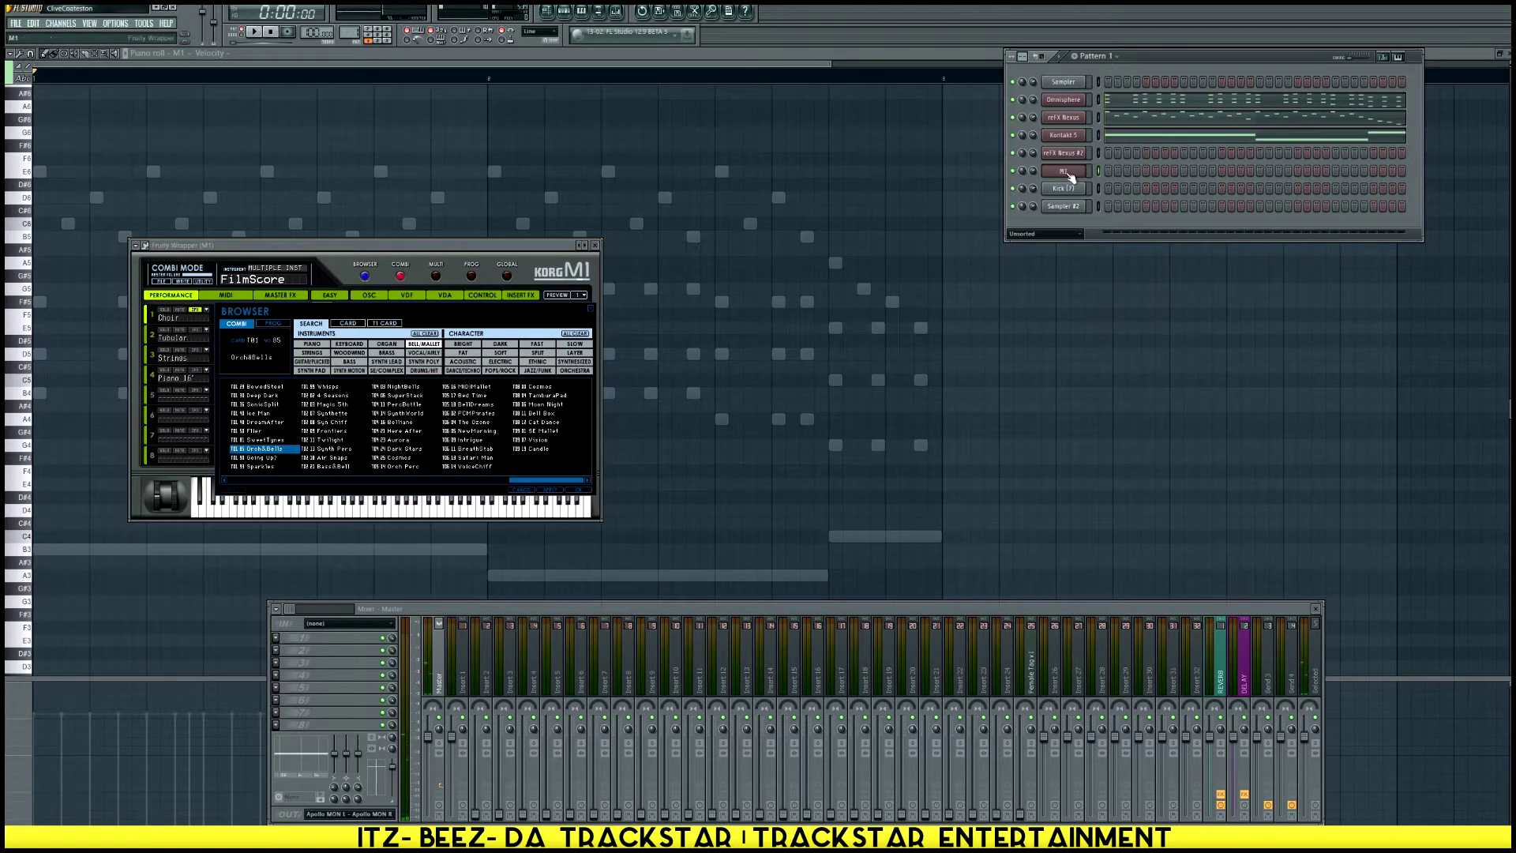
{"action": "key", "text": "space"}
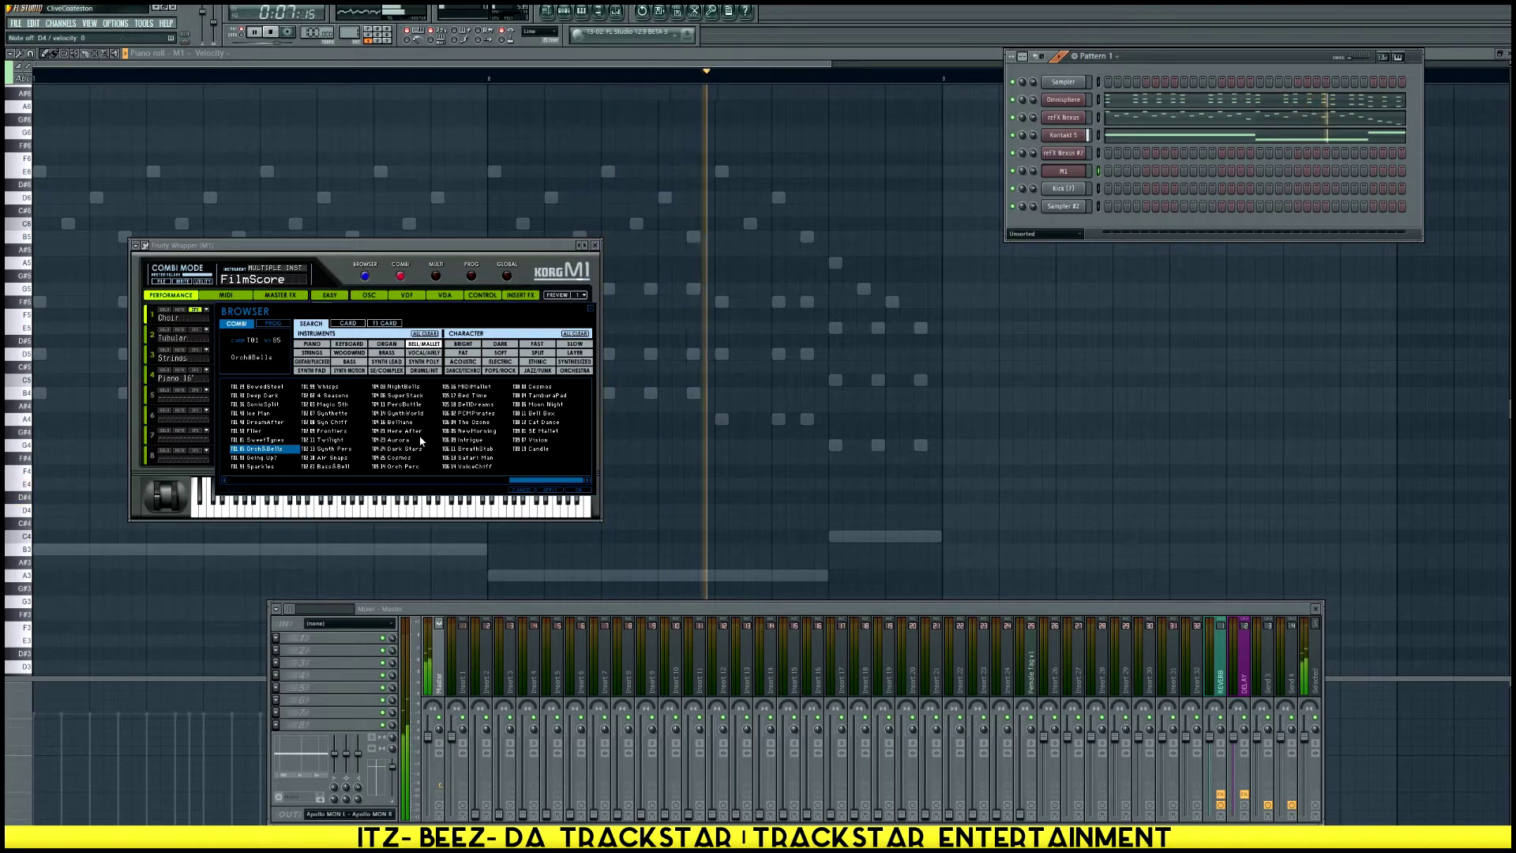
{"action": "left_click", "coordinate": [261, 395]}
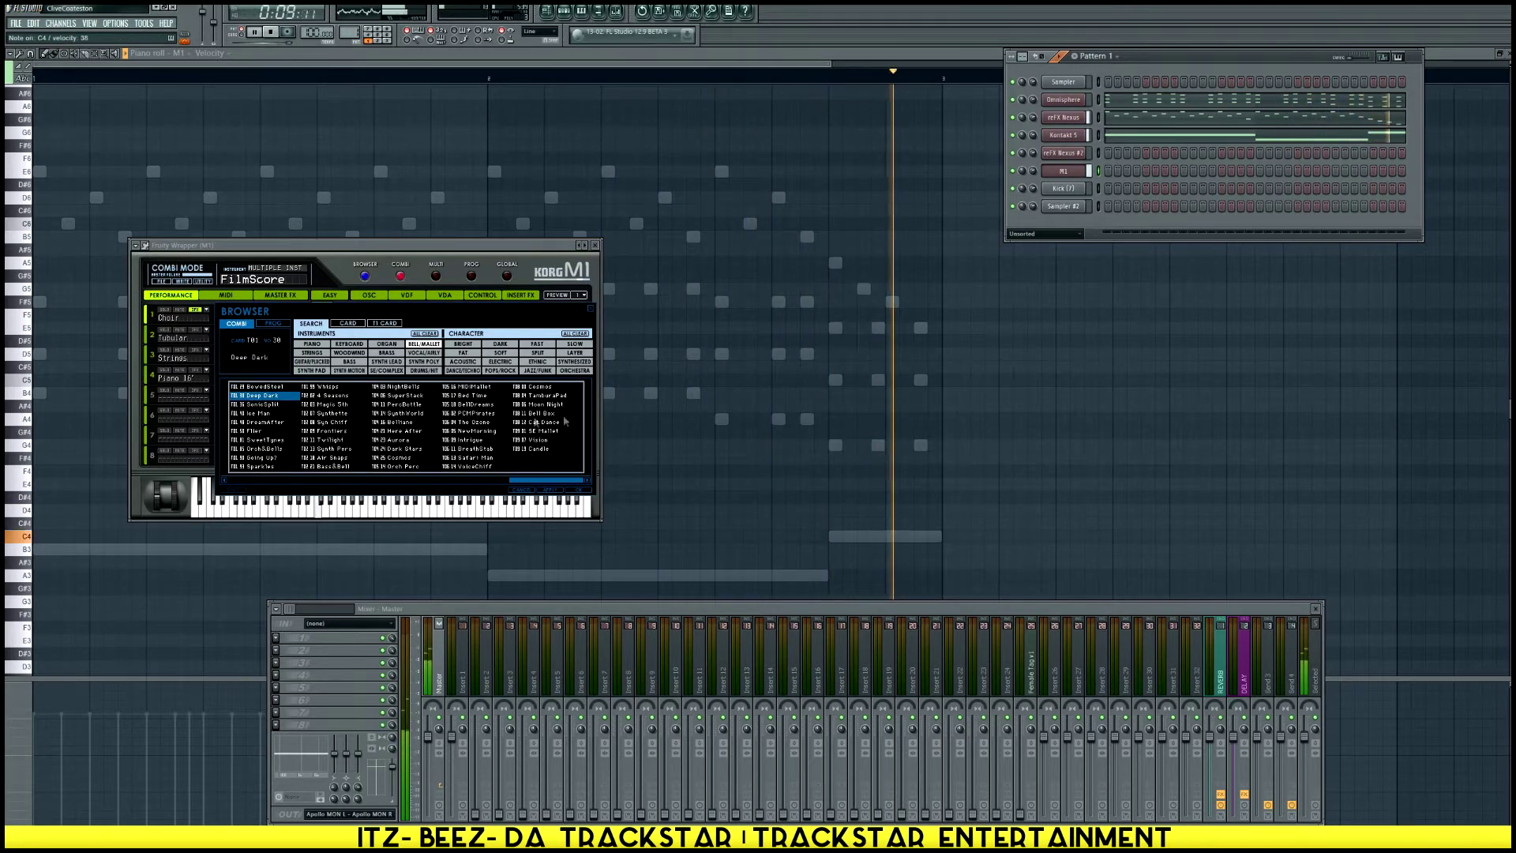
Replace the M1 channel with Xpand!2 and load the Tubular Bells sound from the Bells category into part A
{"action": "right_click", "coordinate": [1083, 169]}
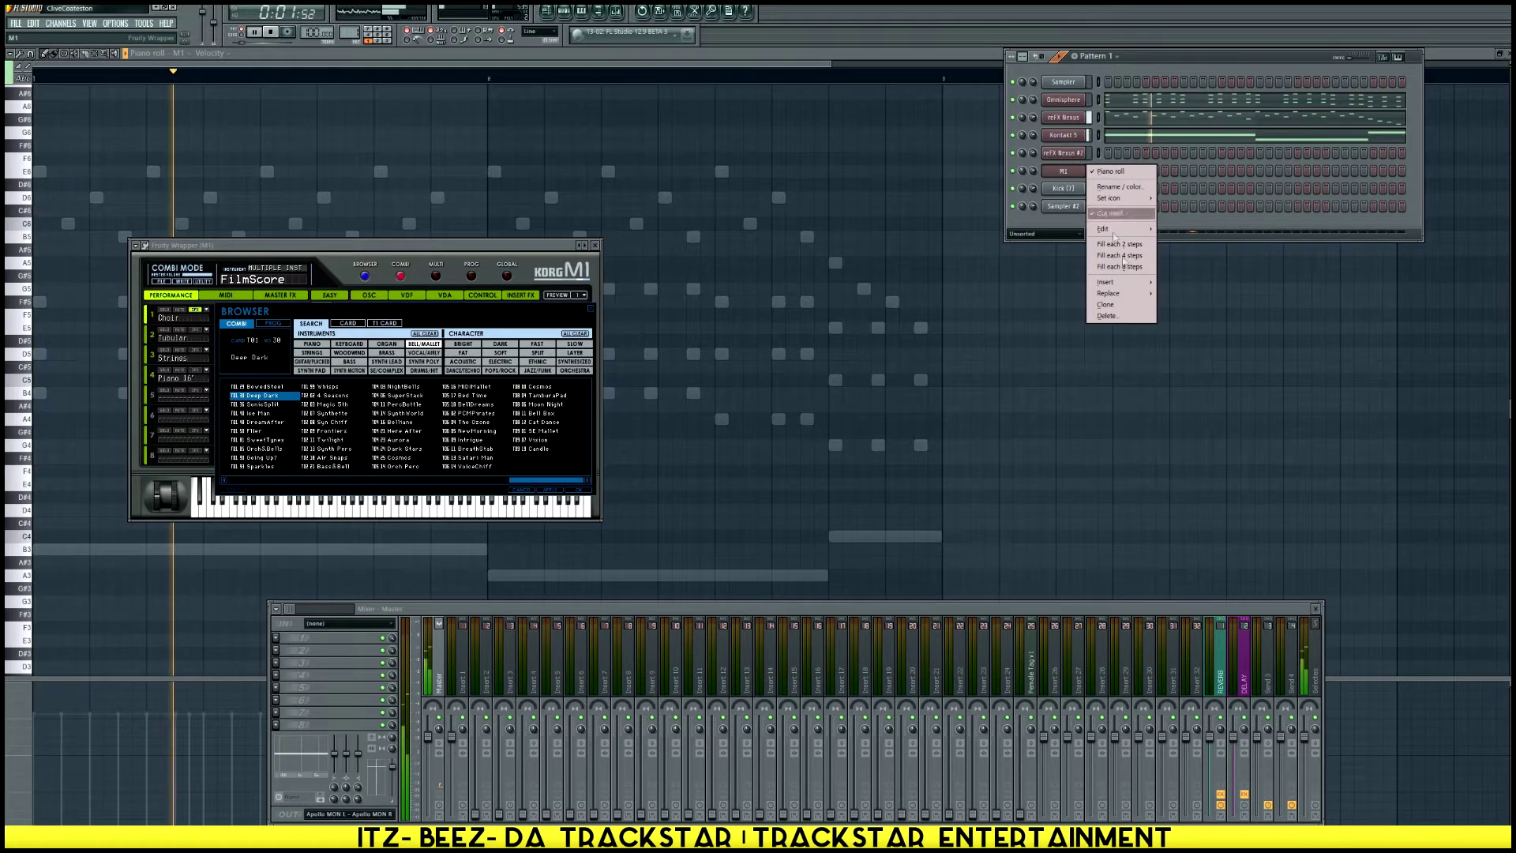
{"action": "mouse_move", "coordinate": [1134, 303]}
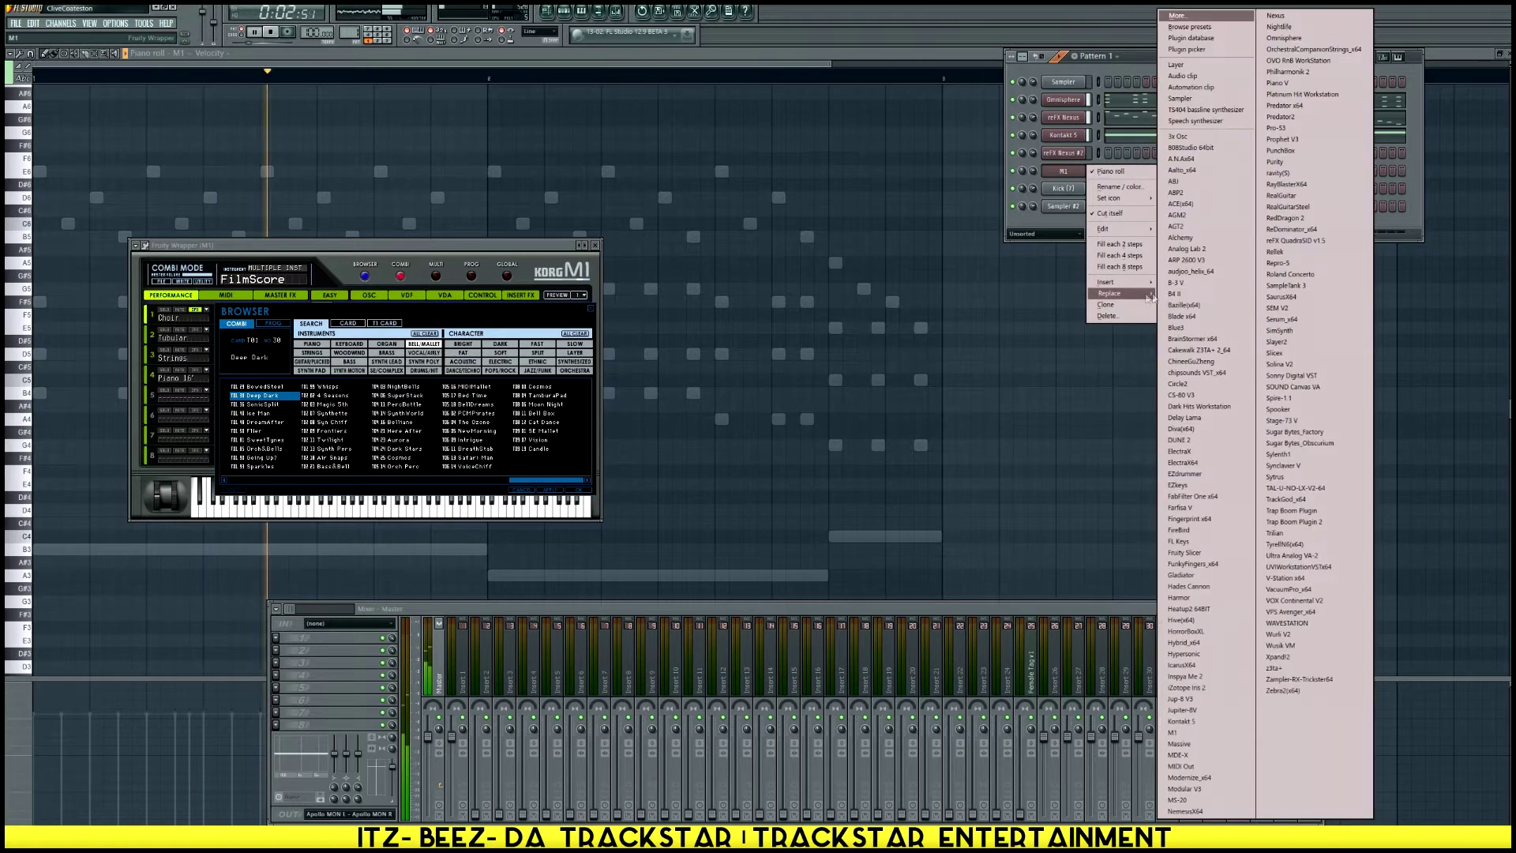
{"action": "left_click", "coordinate": [1276, 658]}
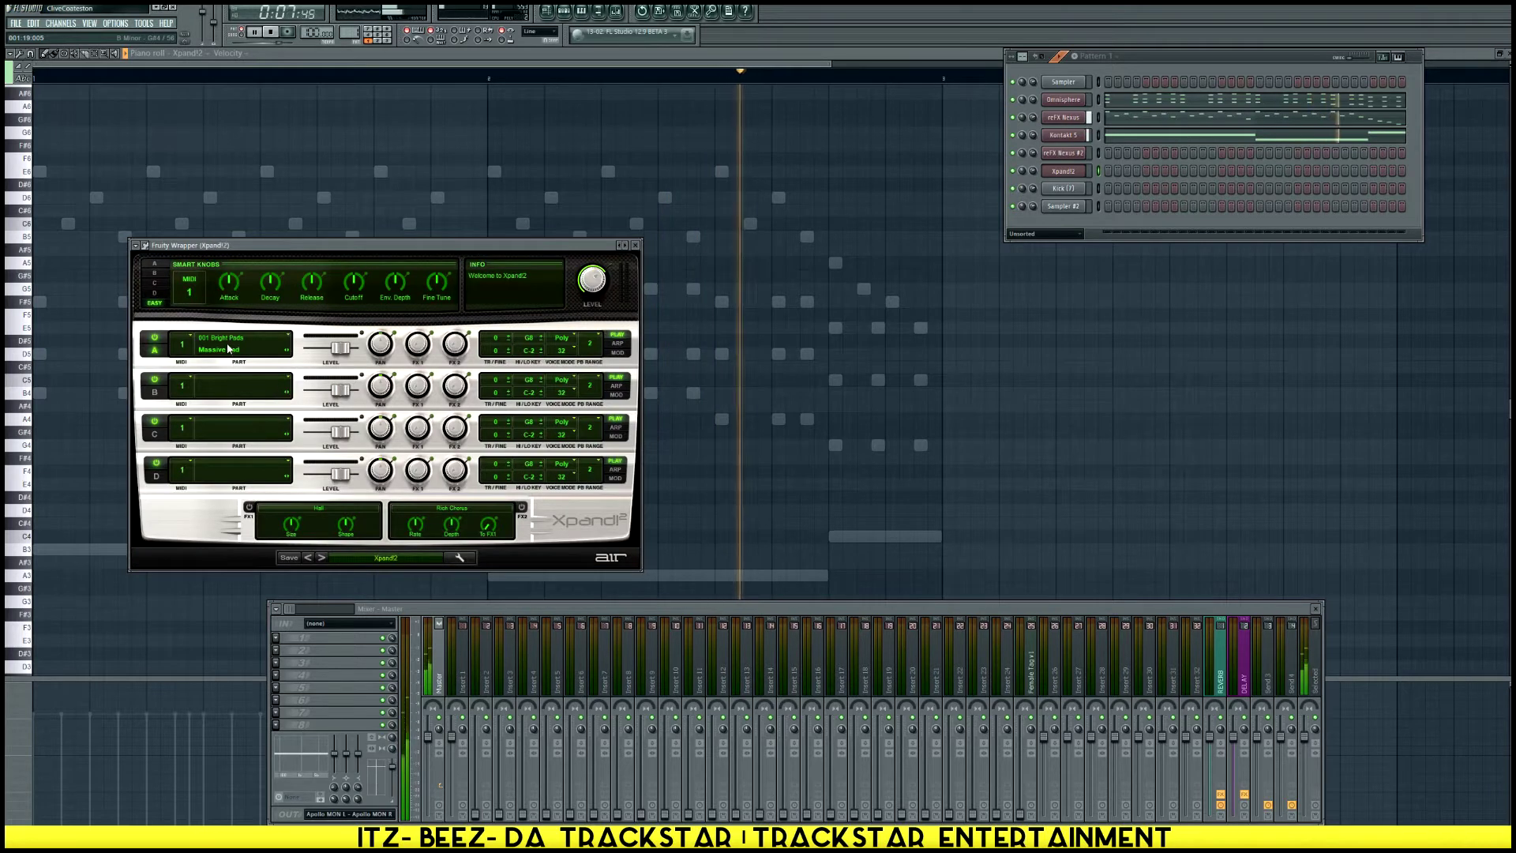
{"action": "left_click", "coordinate": [231, 349]}
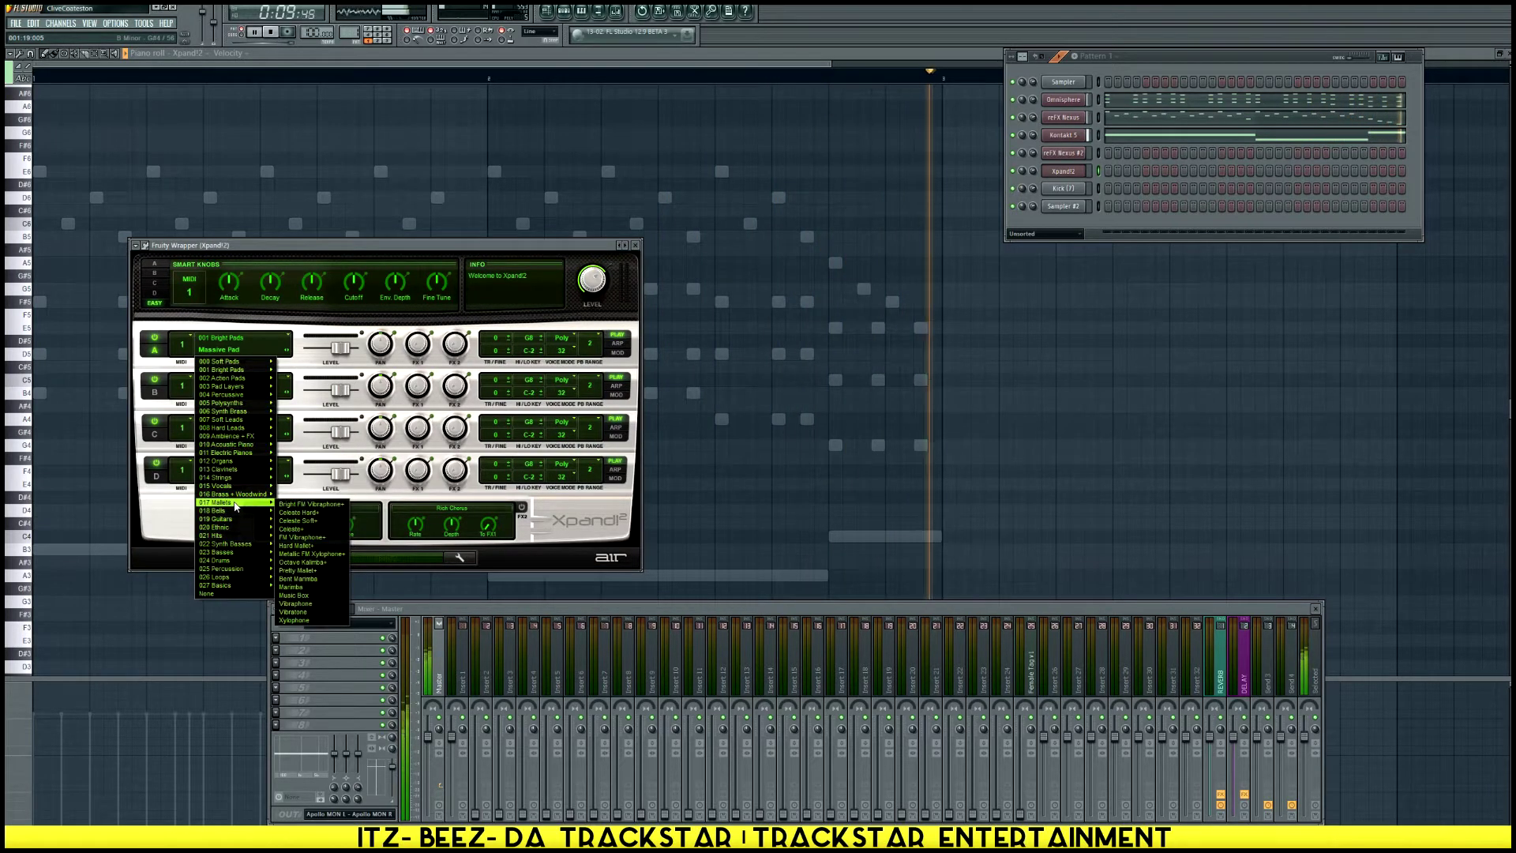
{"action": "mouse_move", "coordinate": [236, 511]}
{"action": "left_click", "coordinate": [297, 769]}
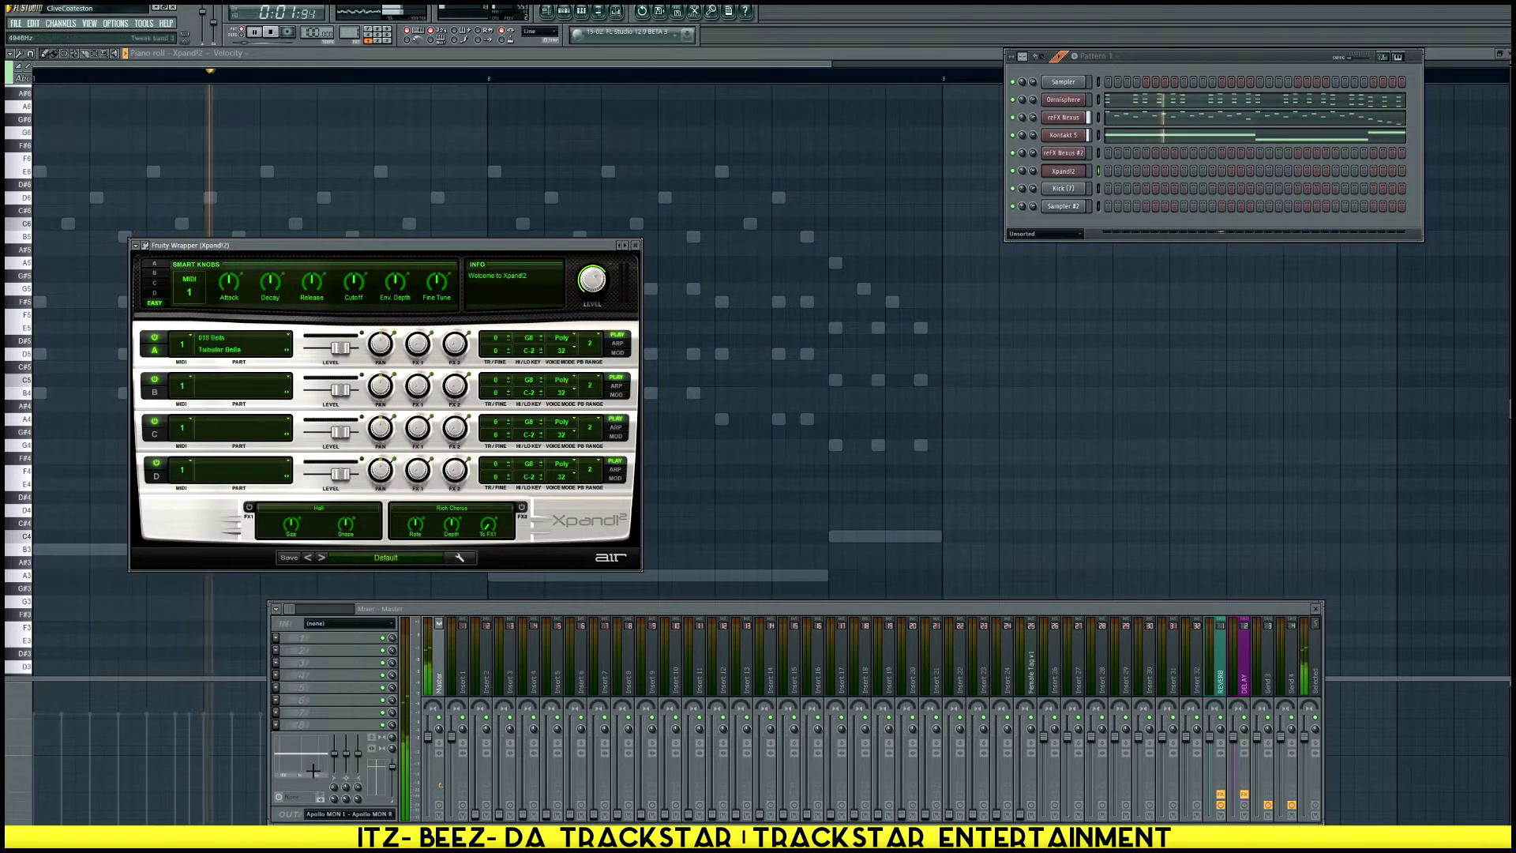
Open the Xpand!2 channel's piano roll and place an F#5 note at the start of bar 1, checking it in playback
{"action": "right_click", "coordinate": [1073, 171]}
{"action": "left_click", "coordinate": [1101, 172]}
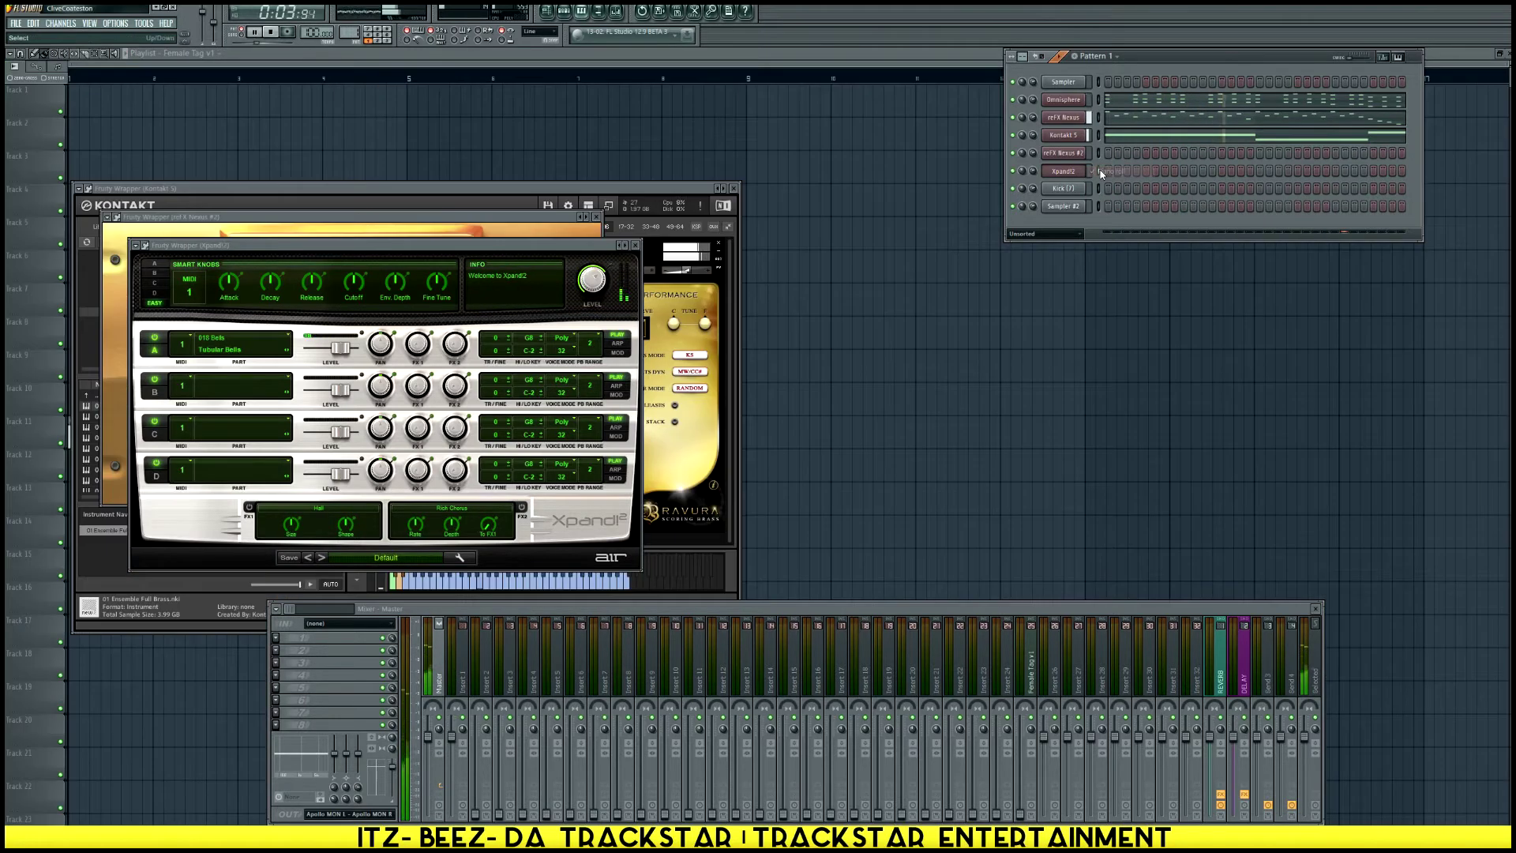
{"action": "right_click", "coordinate": [1062, 176]}
{"action": "left_click", "coordinate": [1102, 175]}
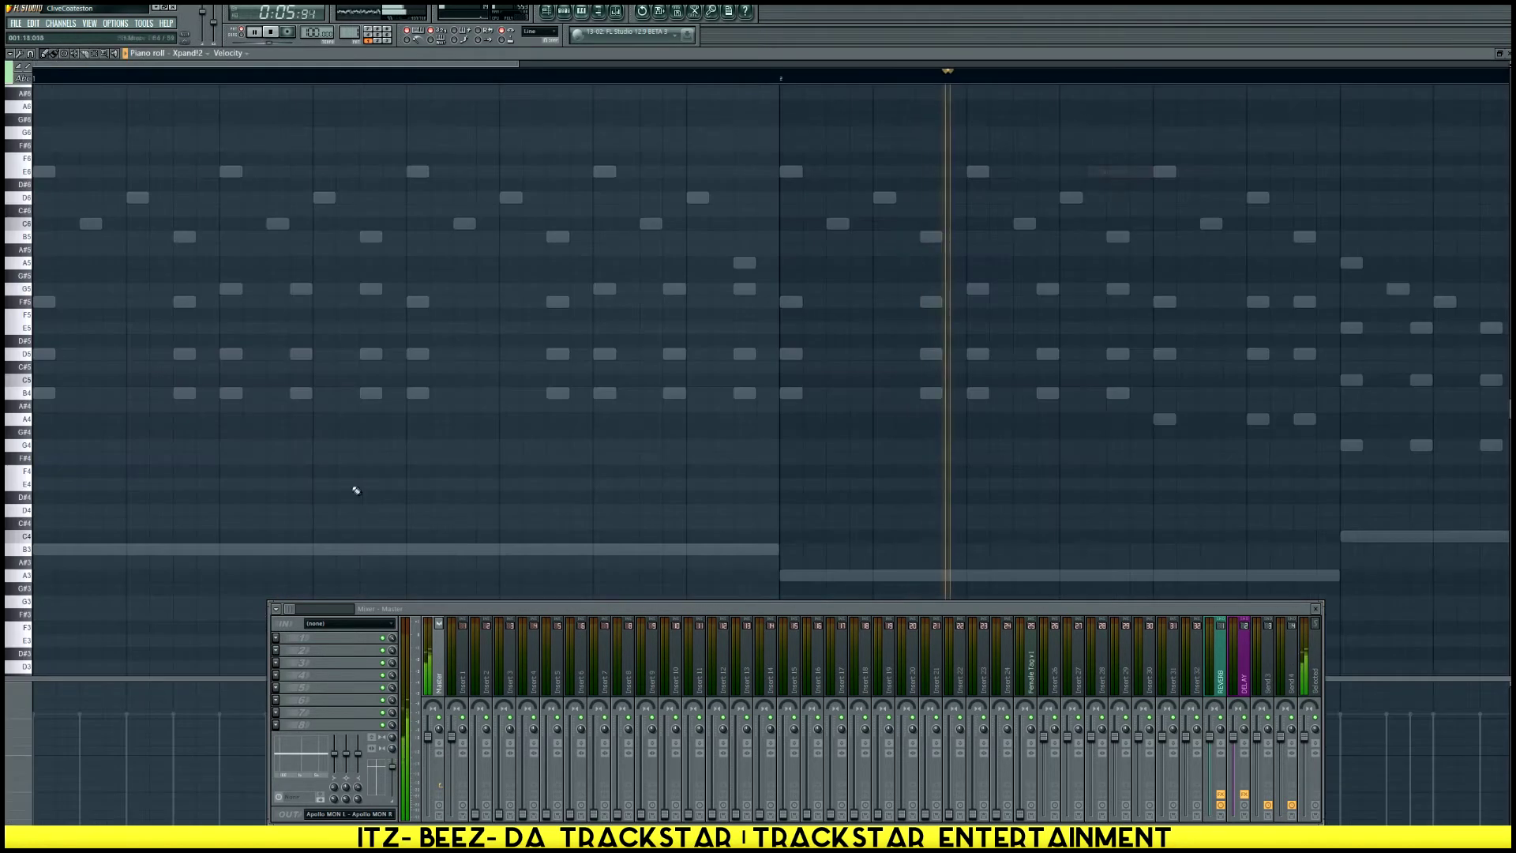
{"action": "key", "text": "space"}
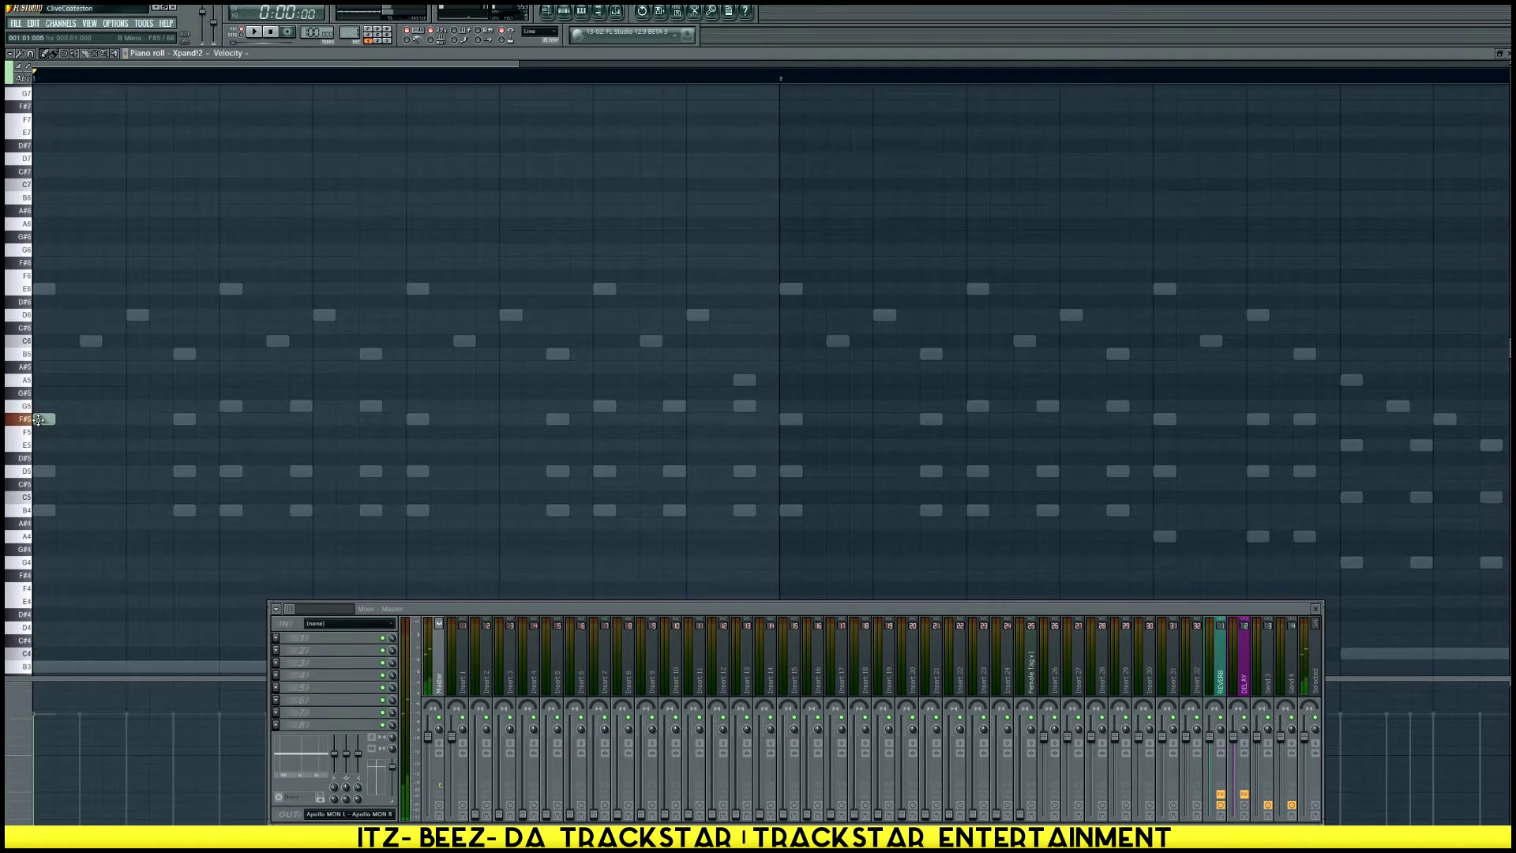
{"action": "key", "text": "space"}
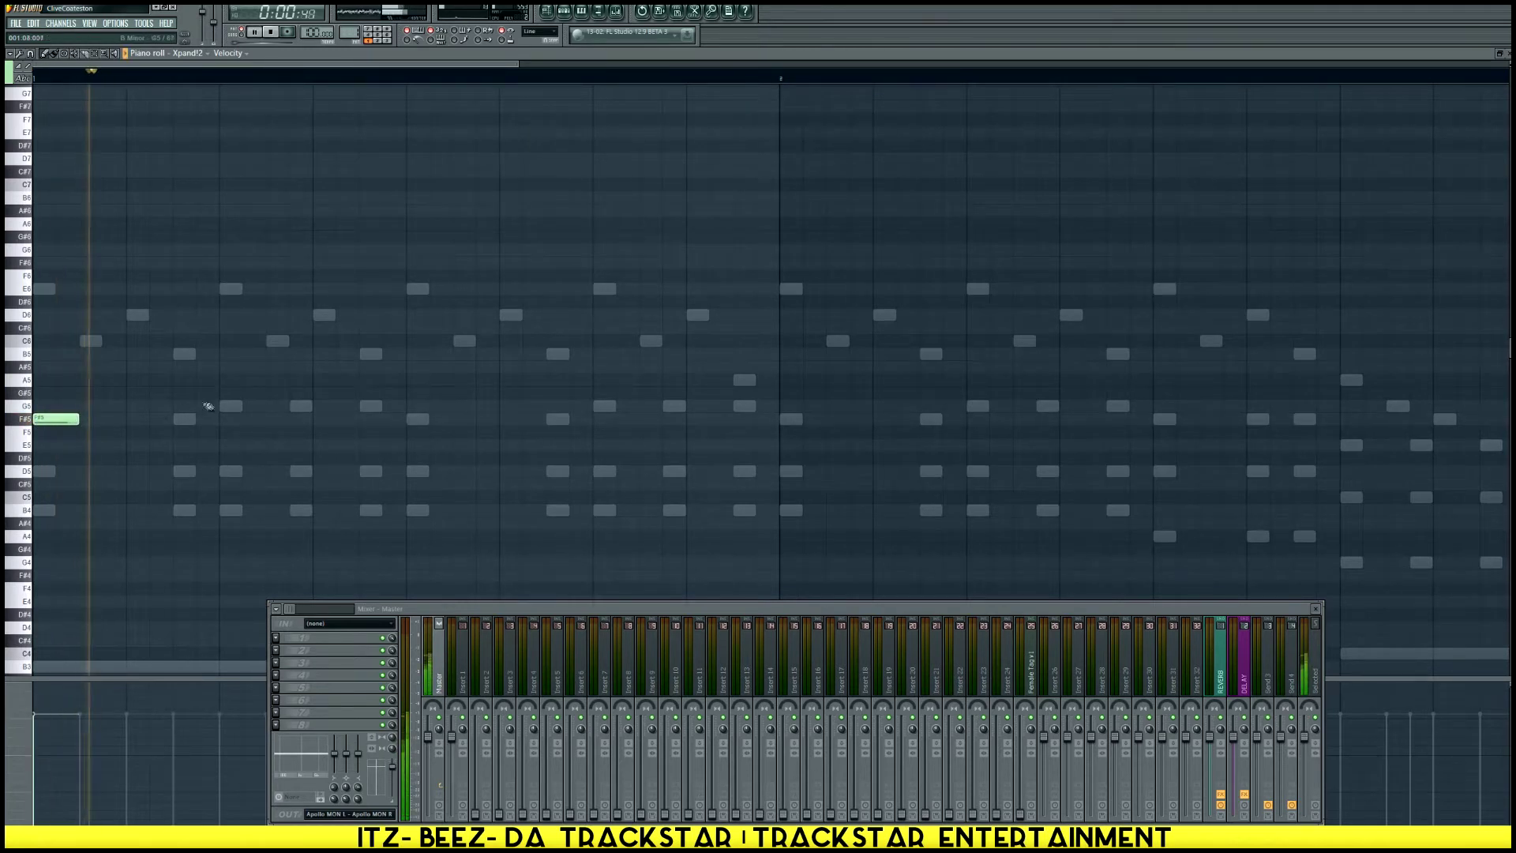
{"action": "key", "text": "space"}
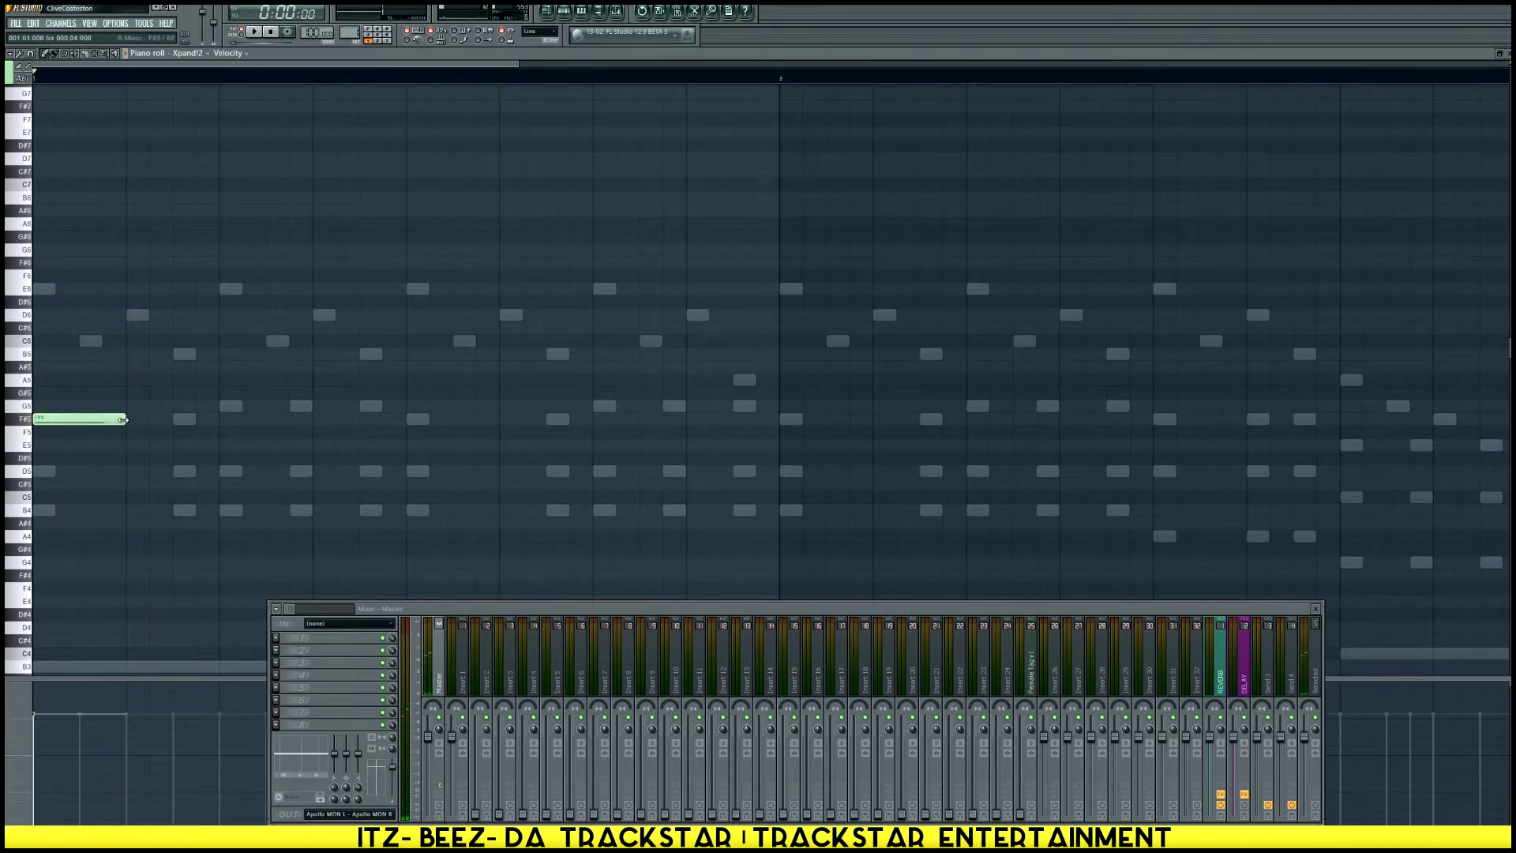
{"action": "key", "text": "space"}
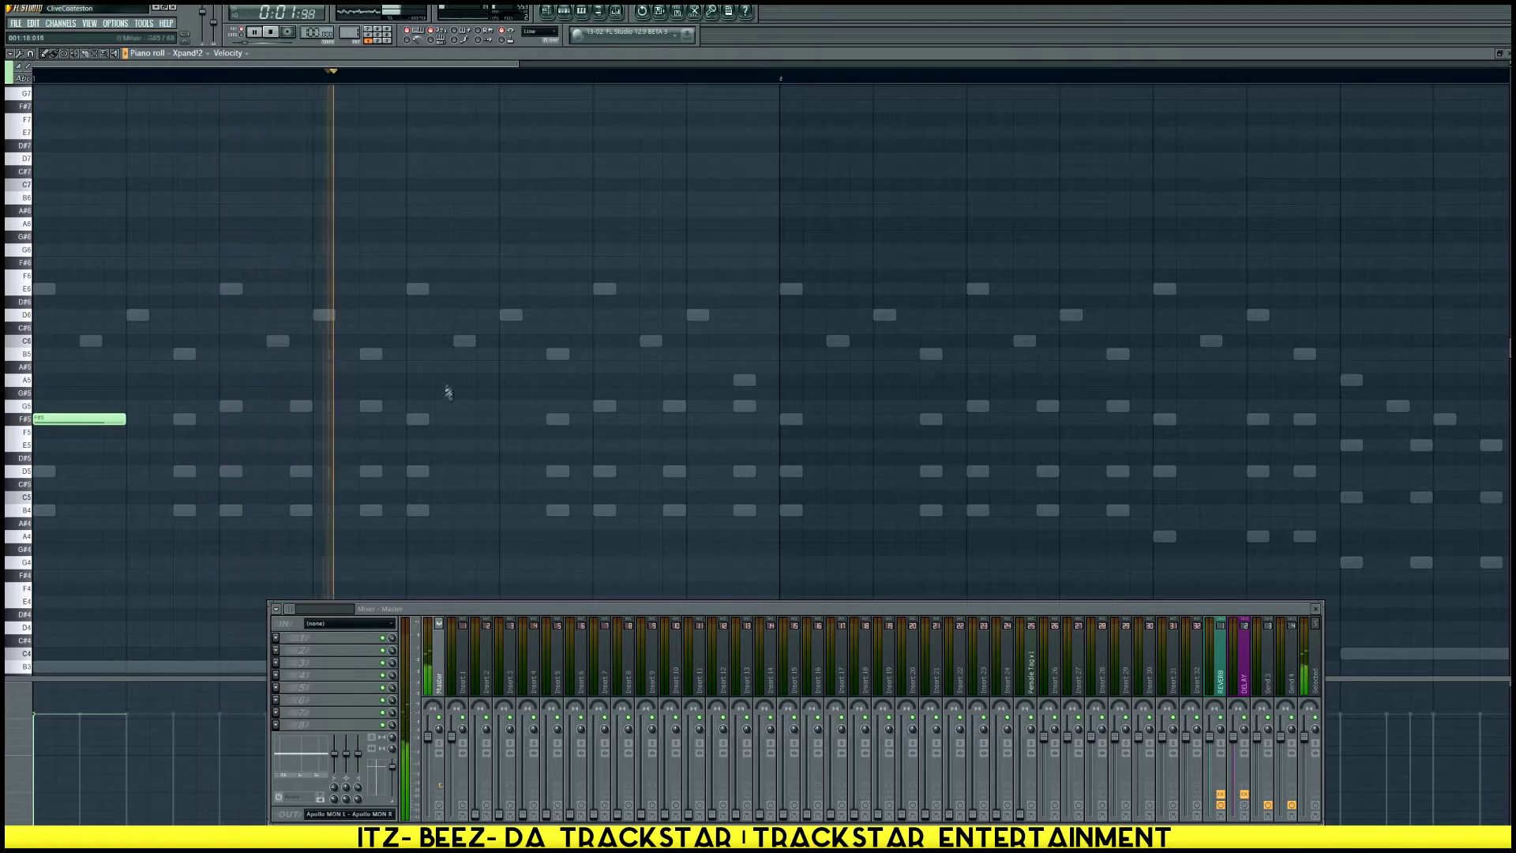
Lengthen the F#5 note to cover the first half of bar 1 and play the pattern
{"action": "key", "text": "space"}
{"action": "key", "text": "space"}
{"action": "key", "text": "space"}
{"action": "left_click_drag", "start_coordinate": [120, 419], "coordinate": [405, 419]}
{"action": "key", "text": "space"}
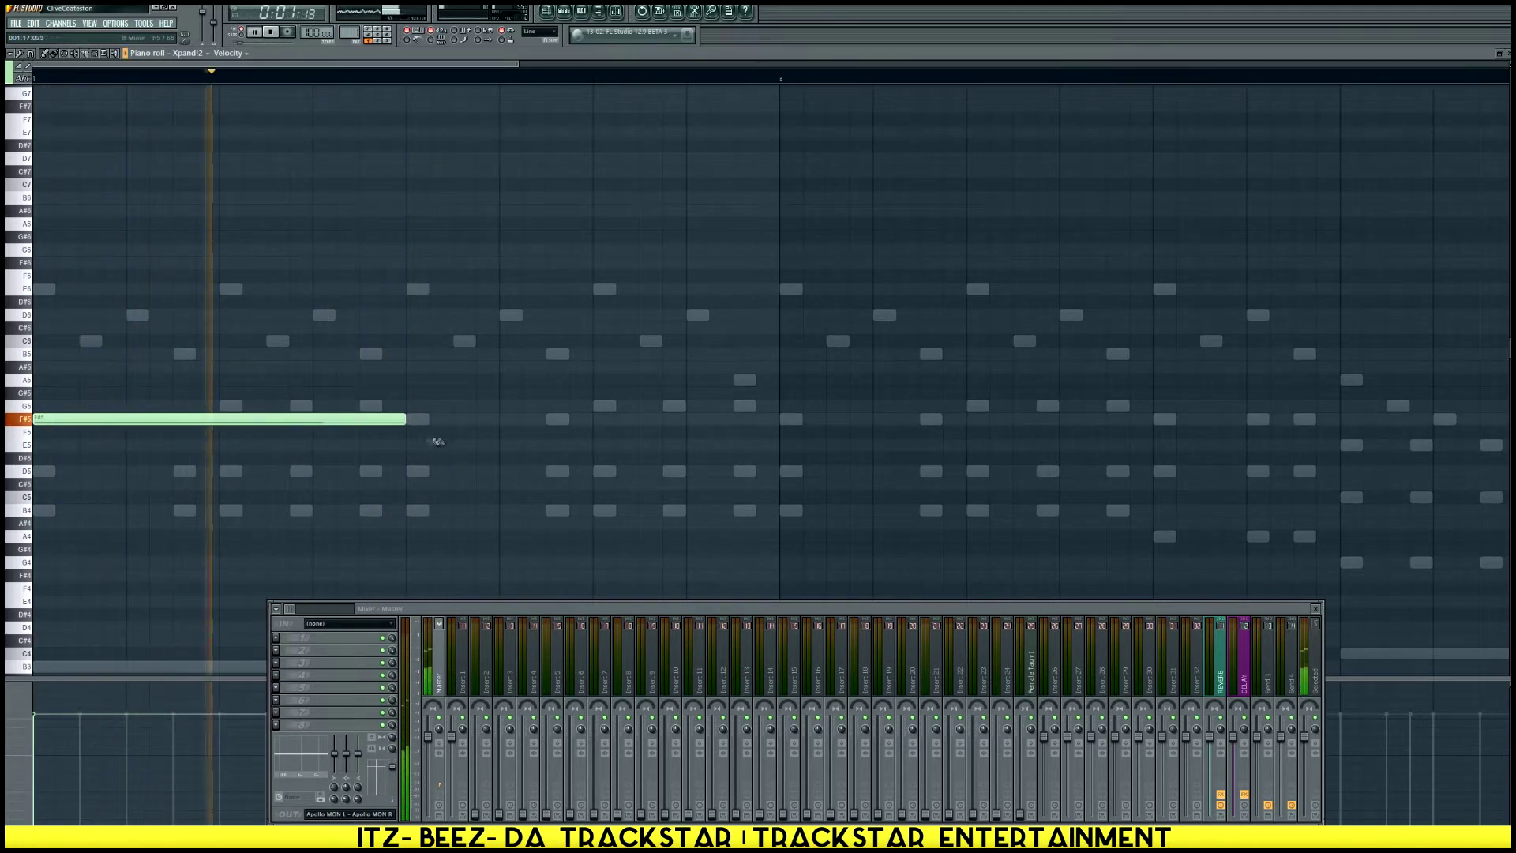
Add an E6 note in the last quarter of bar 1 and a D5 note at bar 2, applying quick legato
{"action": "left_click", "coordinate": [600, 288]}
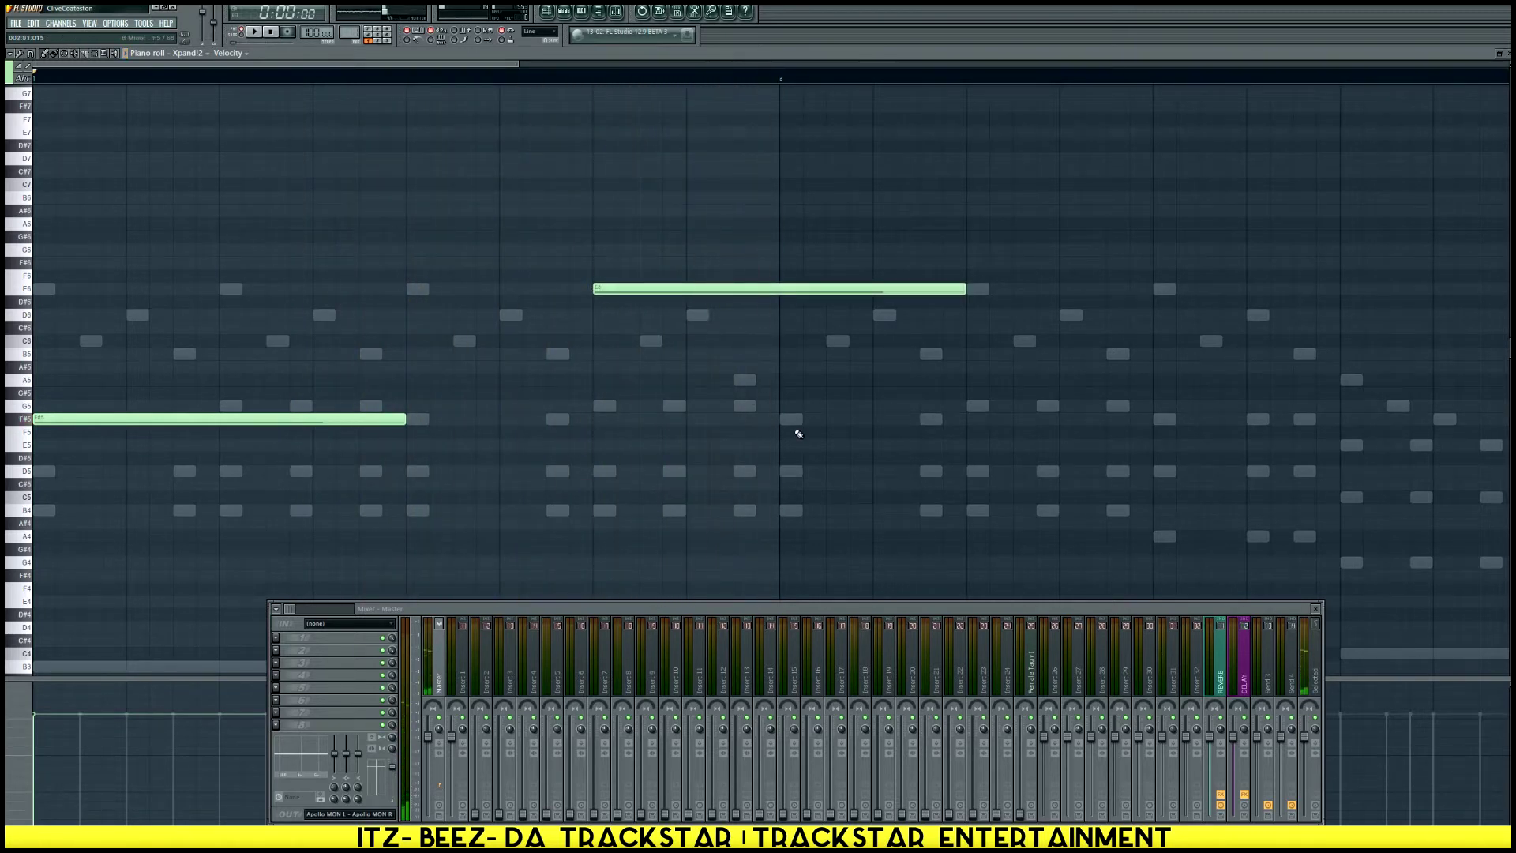
{"action": "left_click", "coordinate": [794, 472]}
{"action": "key", "text": "space"}
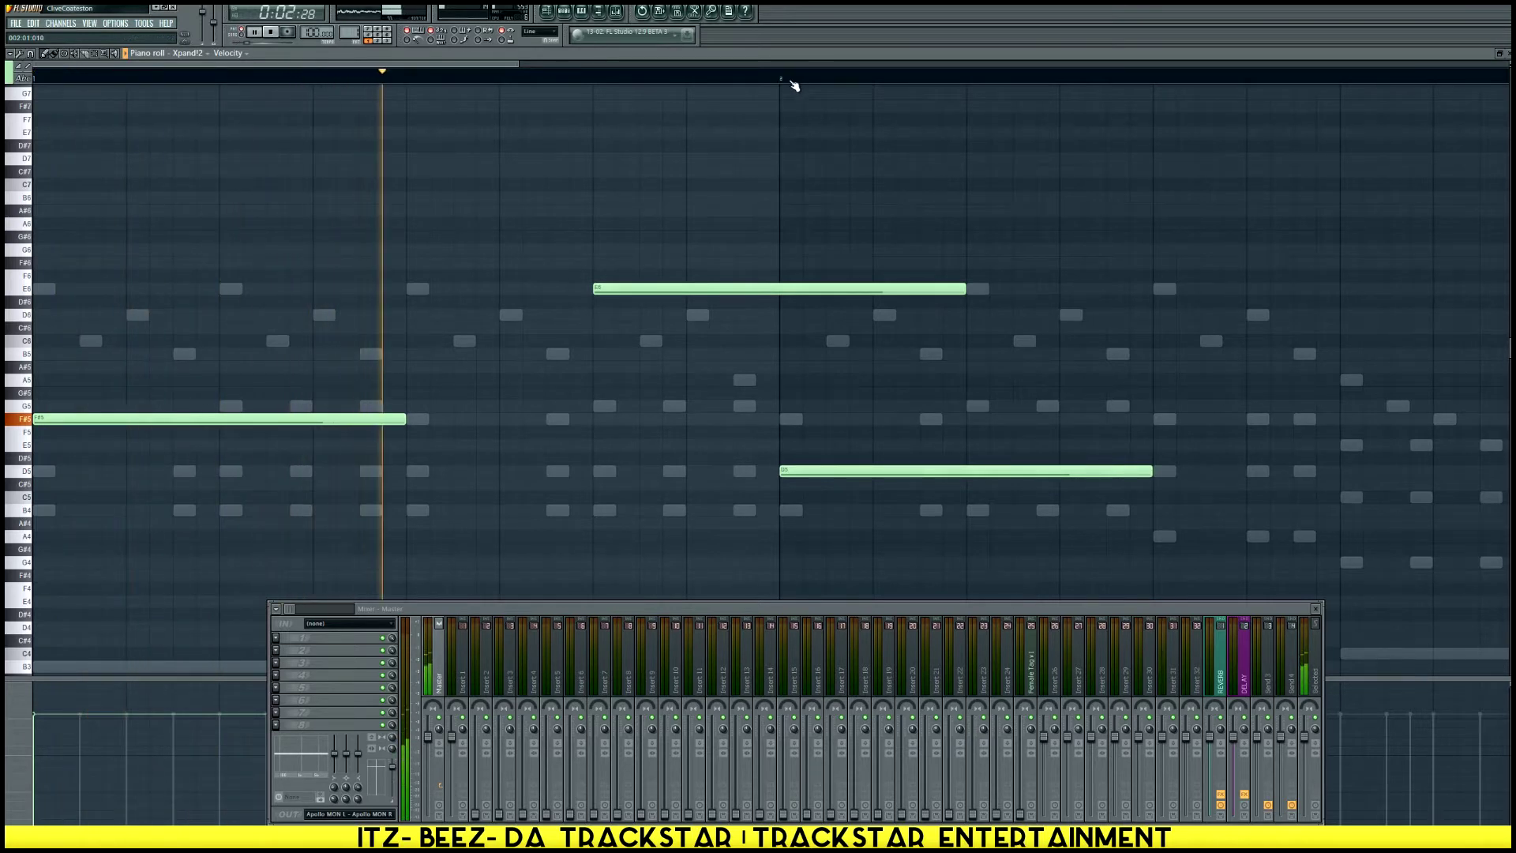
{"action": "key", "text": "ctrl+l"}
{"action": "key", "text": "Return"}
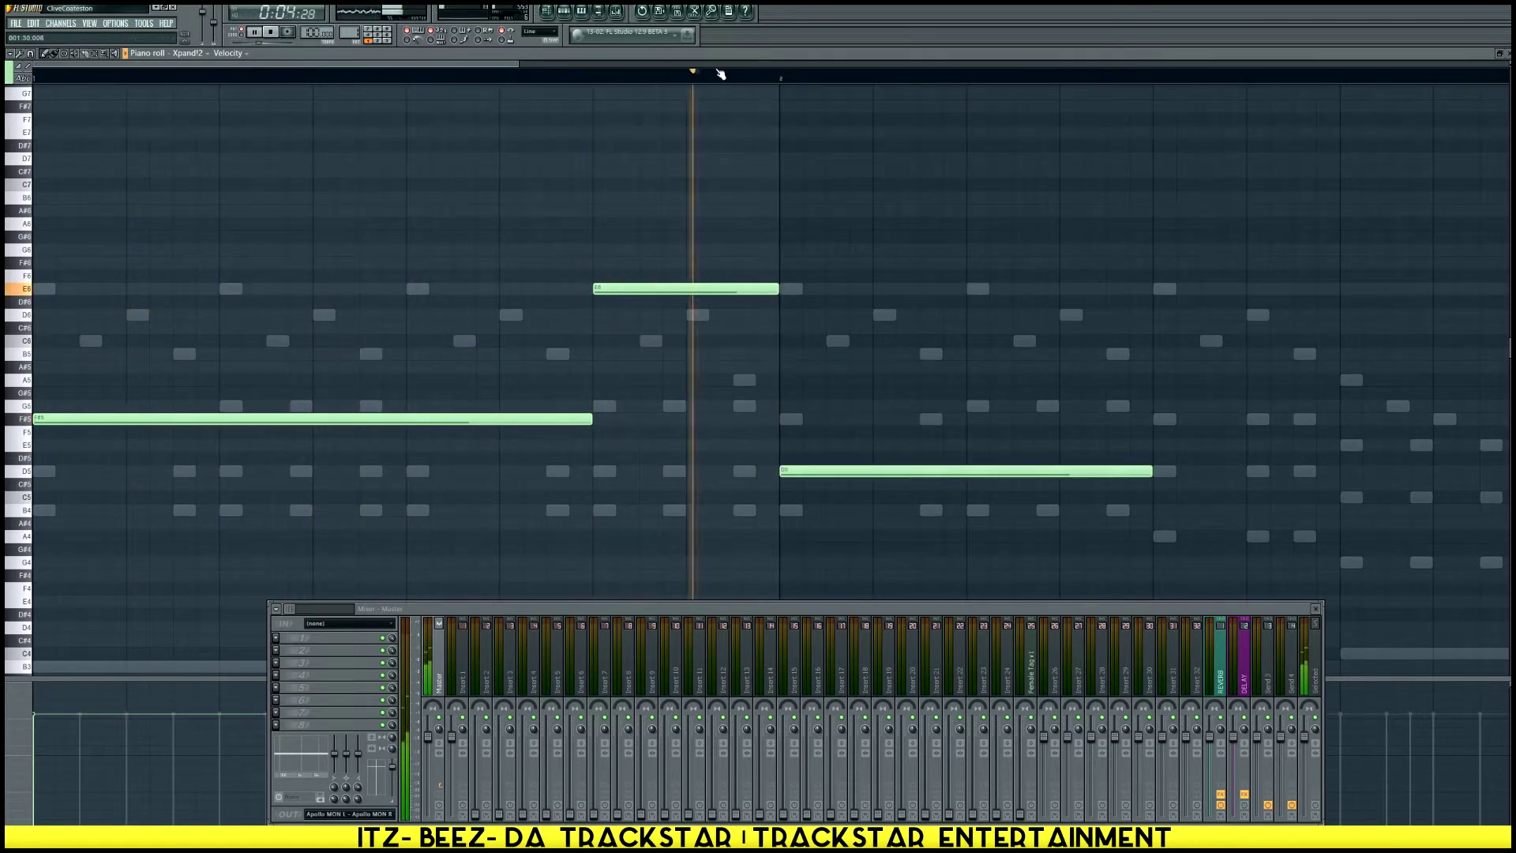
Add A4 and C5 notes in the second half of bar 2 and join the melody notes with quick legato
{"action": "scroll", "coordinate": [715, 77], "scroll_direction": "down", "scroll_amount": 4}
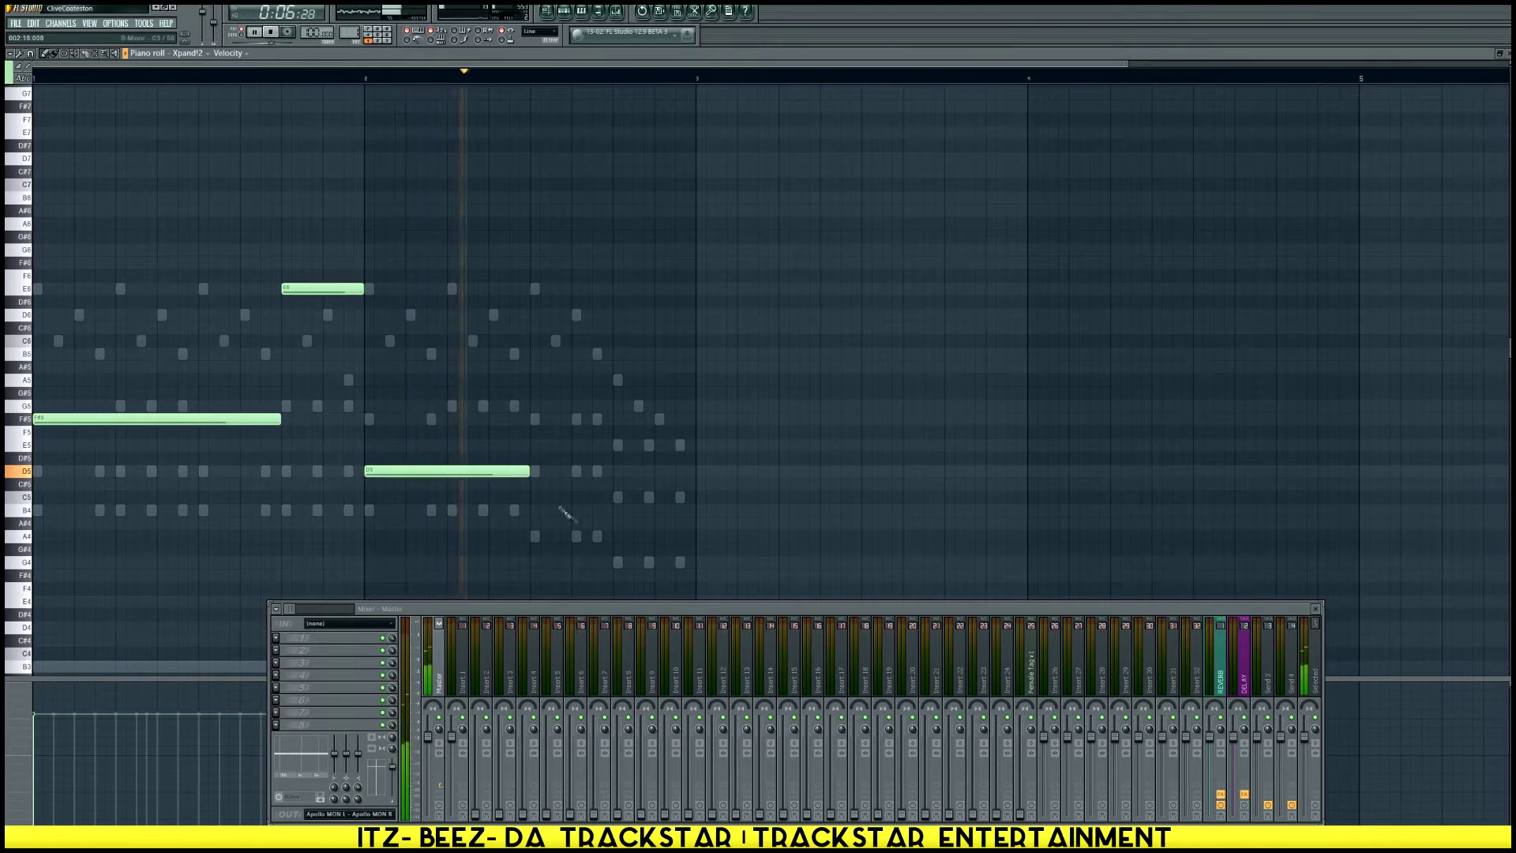
{"action": "left_click", "coordinate": [542, 536]}
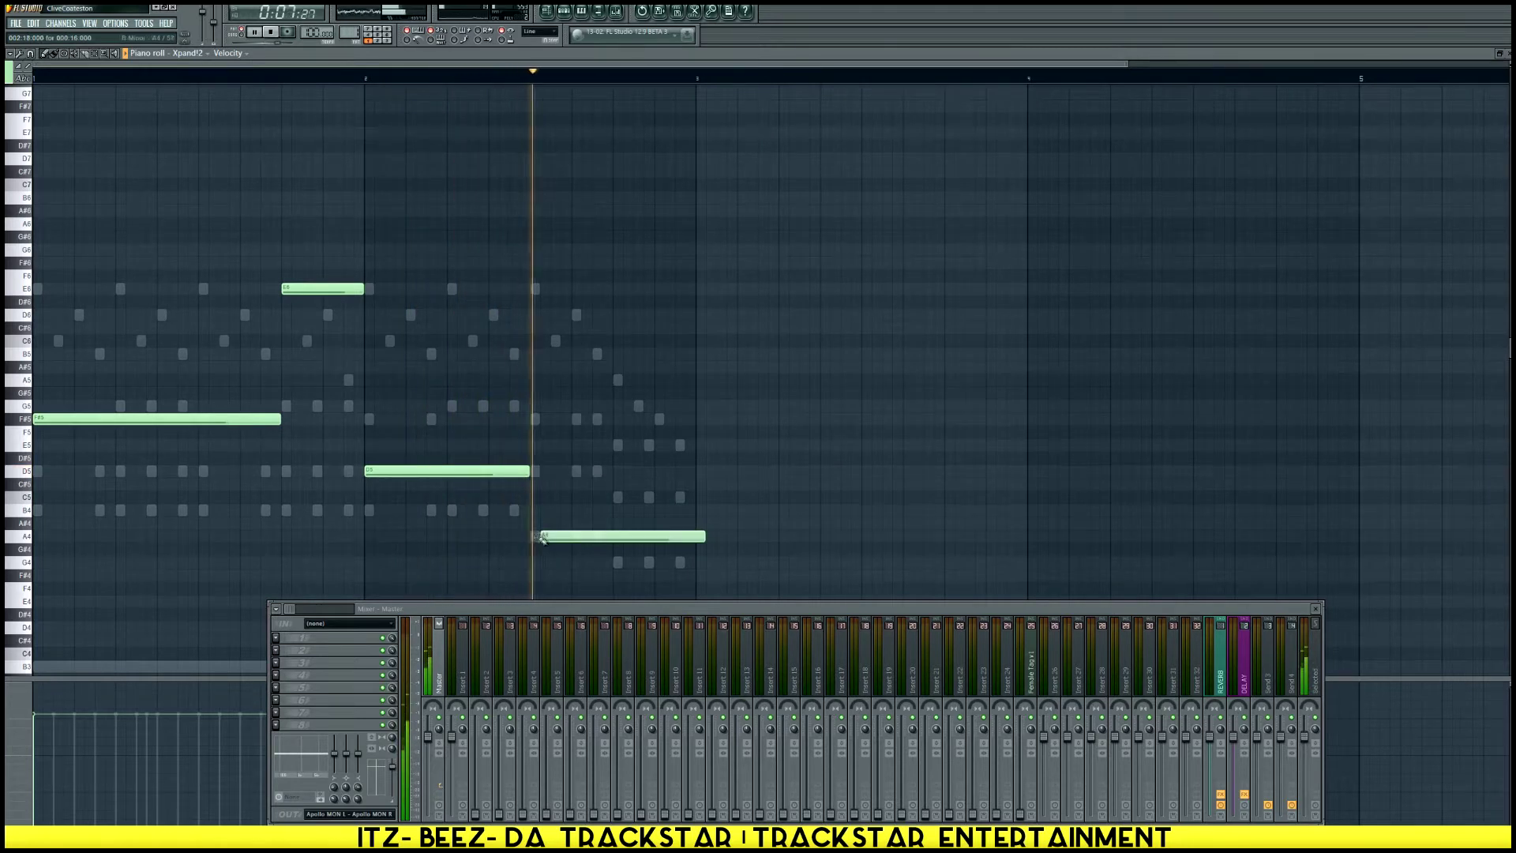
{"action": "left_click", "coordinate": [619, 496]}
{"action": "left_click_drag", "start_coordinate": [619, 540], "coordinate": [609, 540]}
{"action": "key", "text": "space"}
{"action": "key", "text": "ctrl+l"}
{"action": "key", "text": "Return"}
{"action": "key", "text": "space"}
Lower the E6 note to G5 and trim the G5 and C5 notes to the ends of their bars
{"action": "left_click_drag", "start_coordinate": [338, 300], "coordinate": [293, 345]}
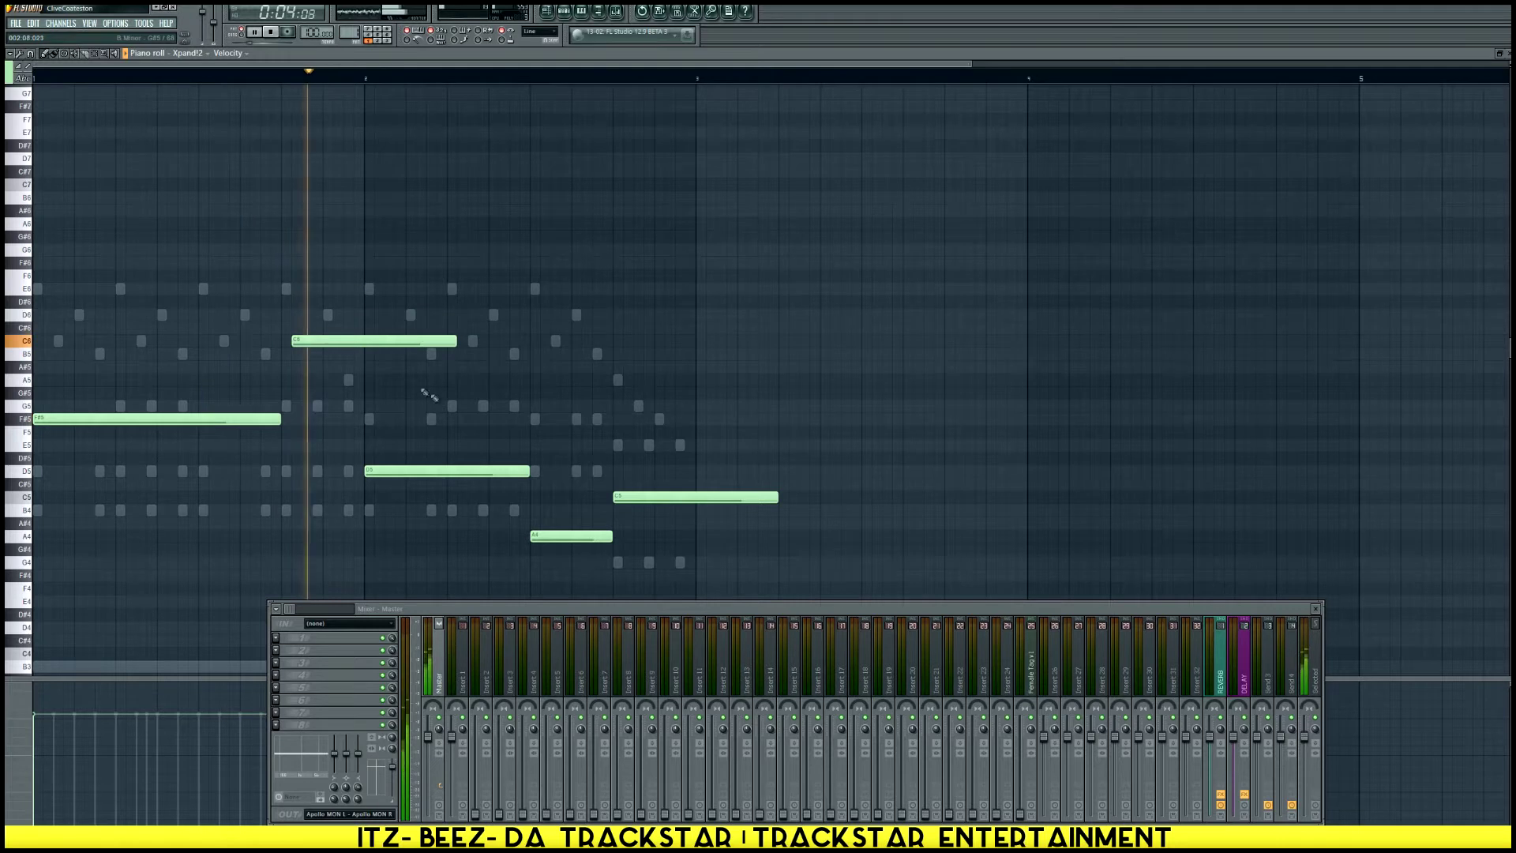
{"action": "left_click_drag", "start_coordinate": [348, 341], "coordinate": [338, 405]}
{"action": "left_click_drag", "start_coordinate": [773, 501], "coordinate": [695, 501]}
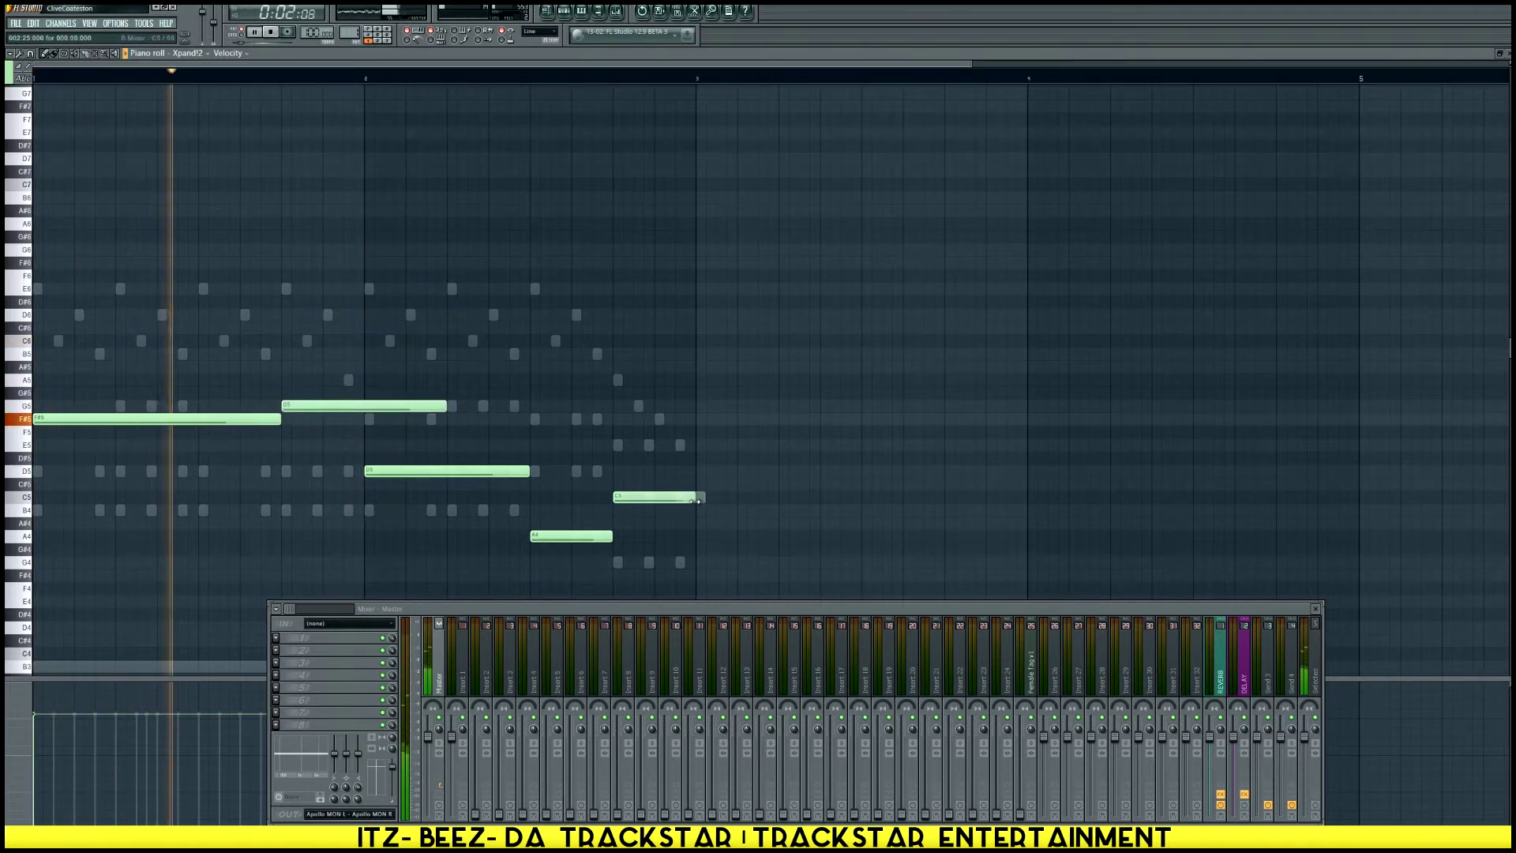
{"action": "key", "text": "alt+l"}
{"action": "left_click", "coordinate": [796, 462]}
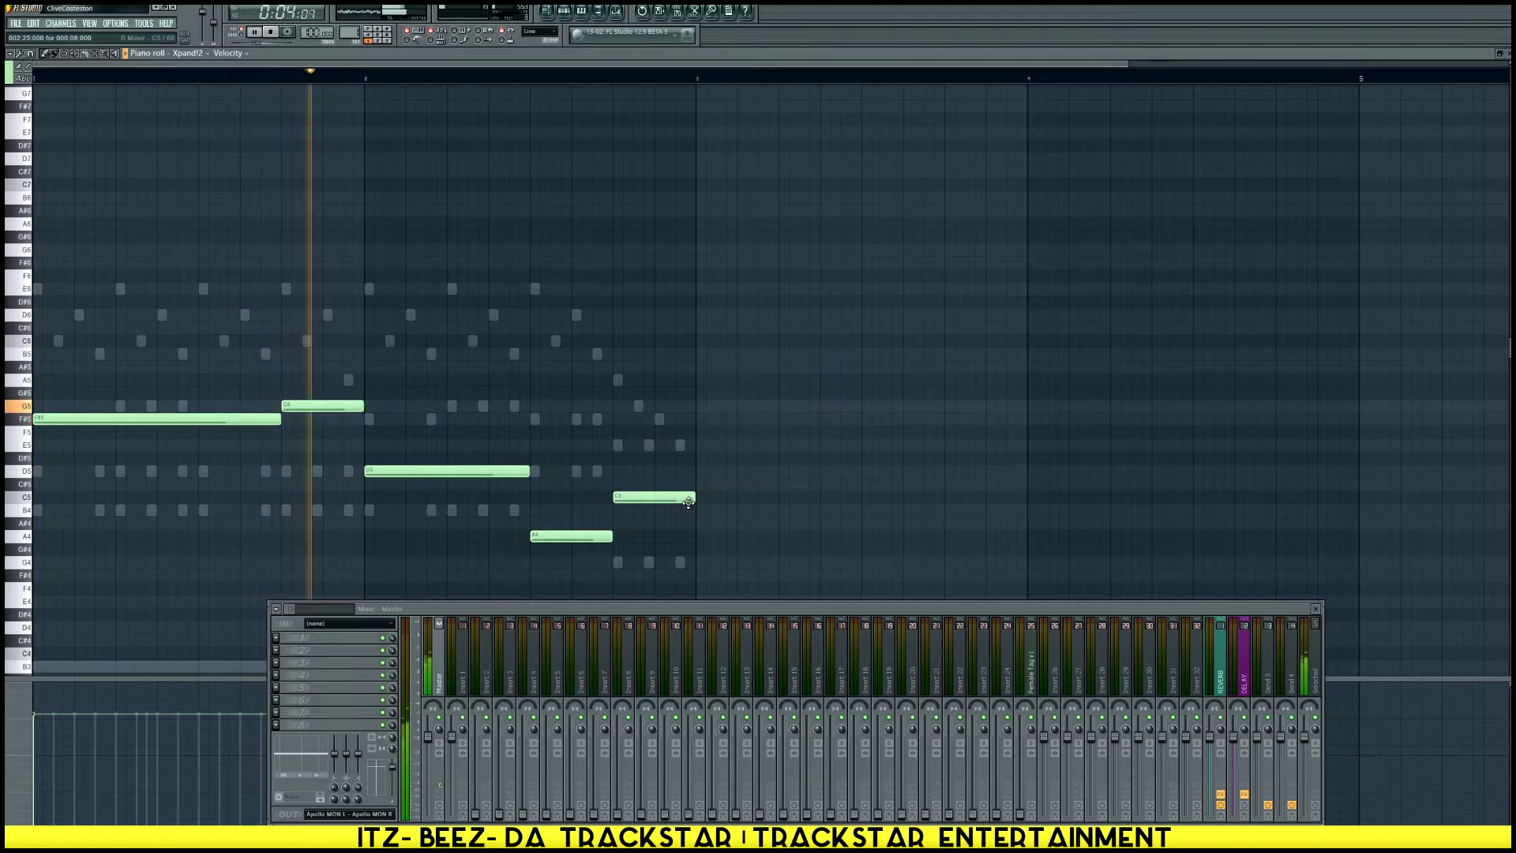
Raise the three bell notes in bar 2 to E5, C5 and D5
{"action": "key", "text": "space"}
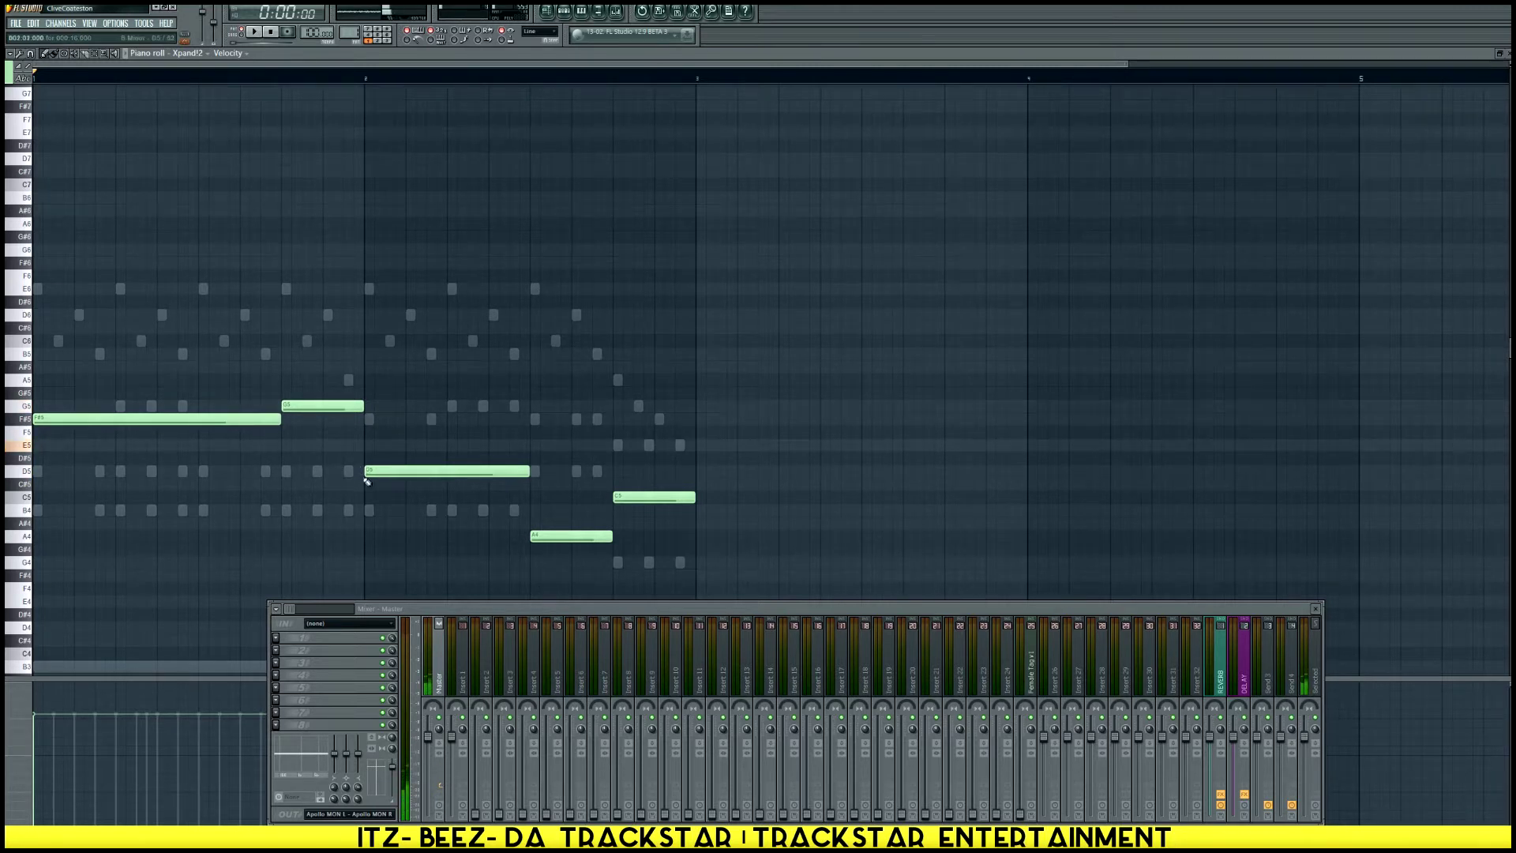
{"action": "left_click_drag", "start_coordinate": [392, 473], "coordinate": [399, 448]}
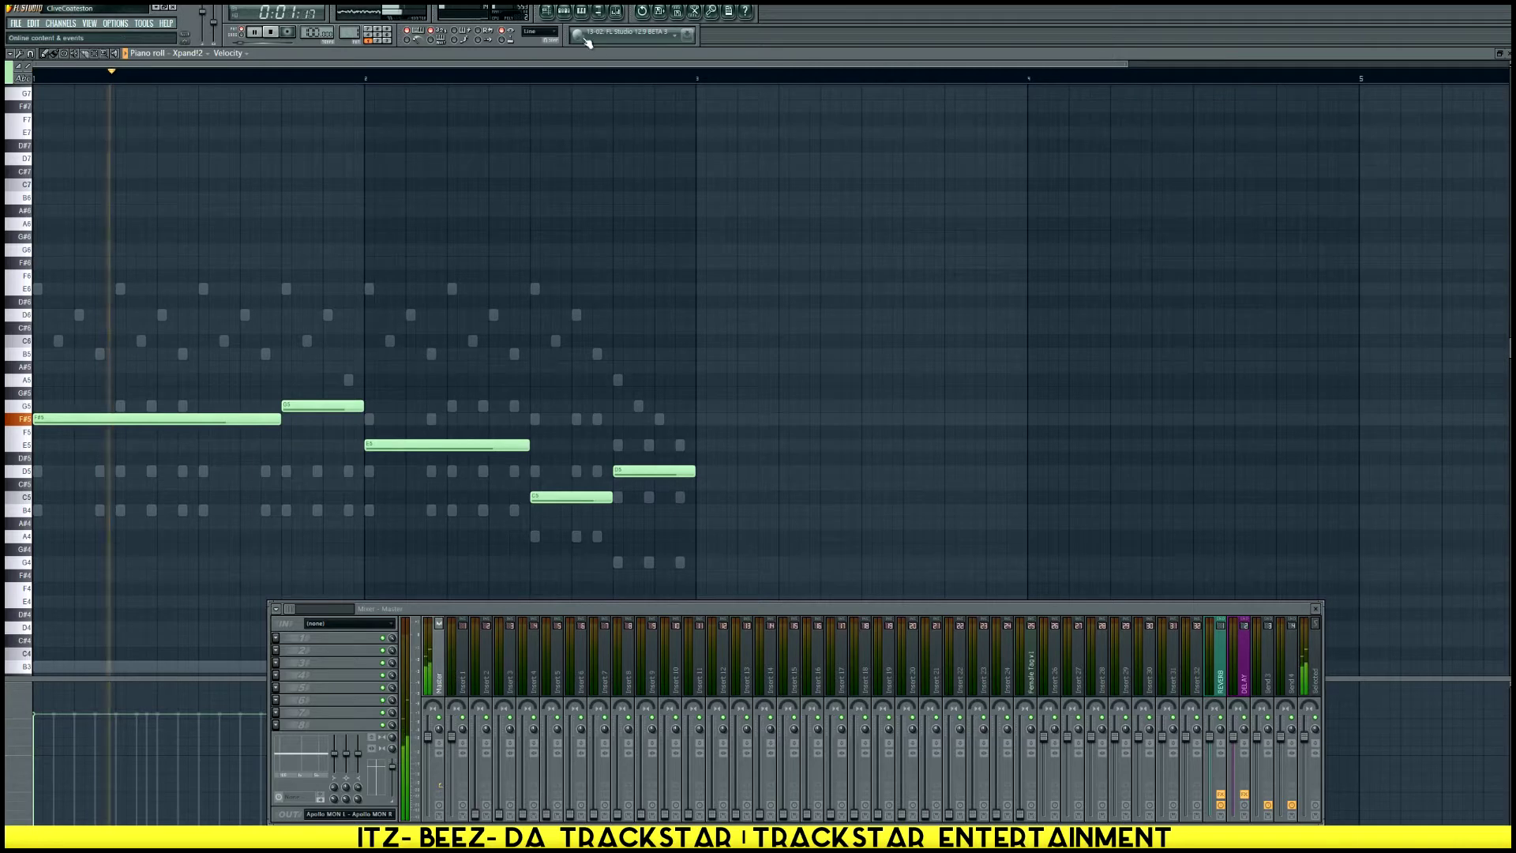
Load a Tutti Hit preset from the XP Dance Orchestra category into the second Nexus channel
{"action": "left_click", "coordinate": [564, 13]}
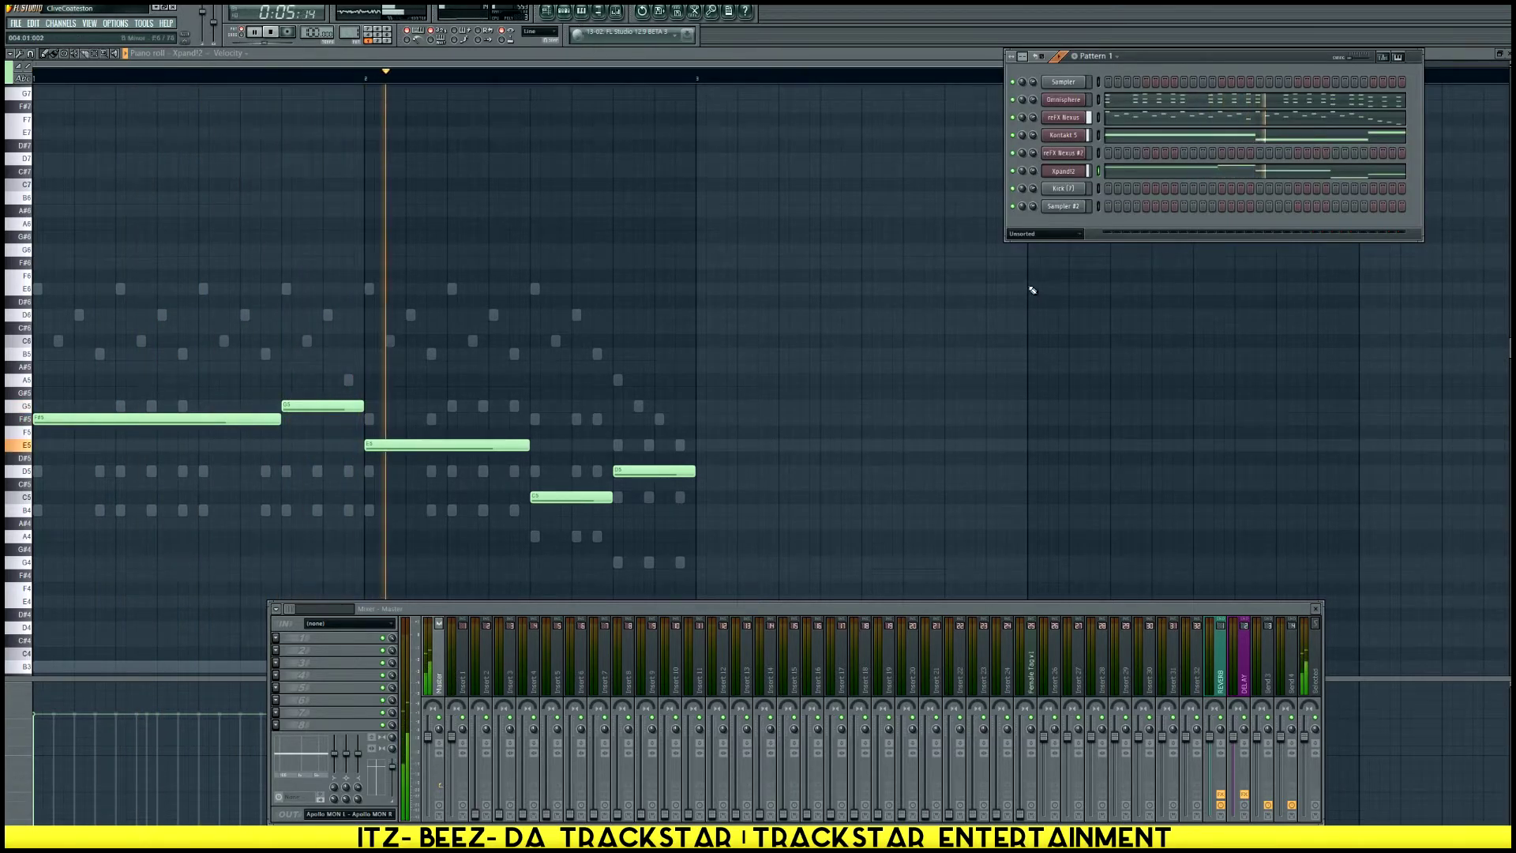
{"action": "left_click", "coordinate": [1076, 152]}
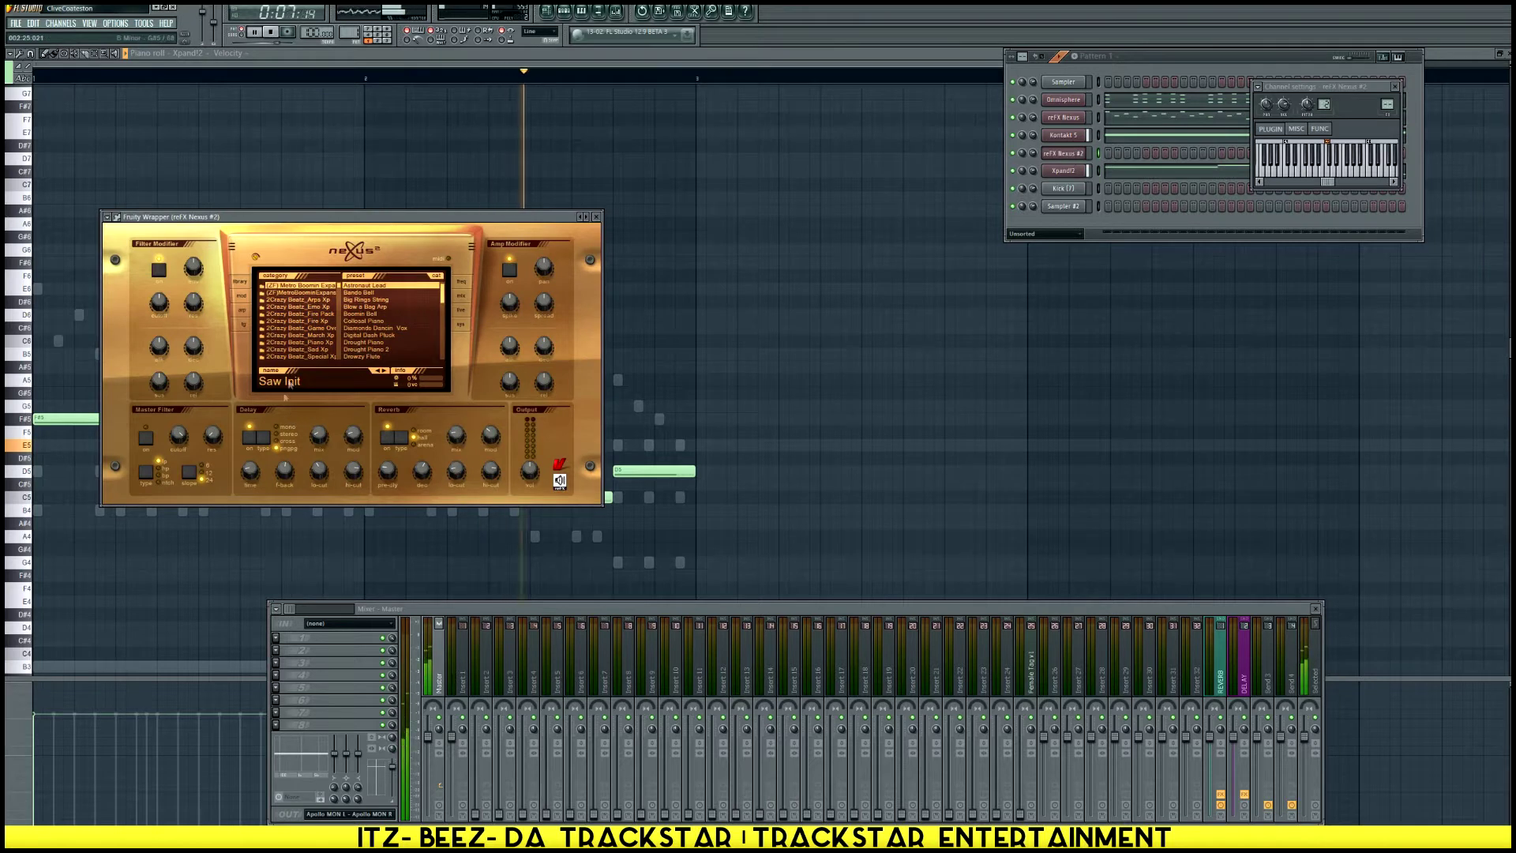
{"action": "scroll", "coordinate": [299, 315], "scroll_direction": "down", "scroll_amount": 10}
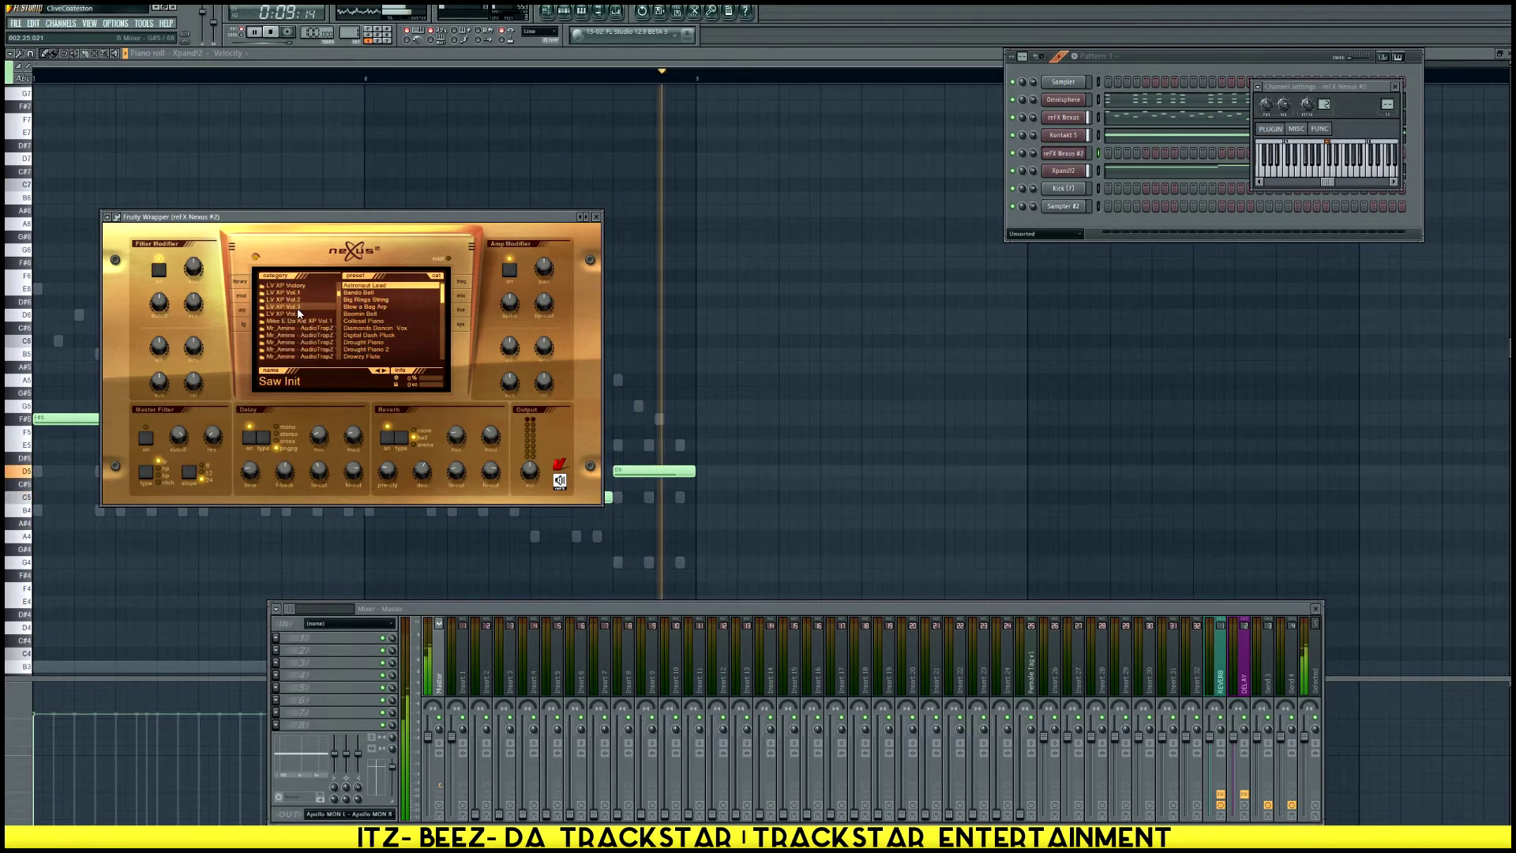
{"action": "scroll", "coordinate": [299, 314], "scroll_direction": "down", "scroll_amount": 12}
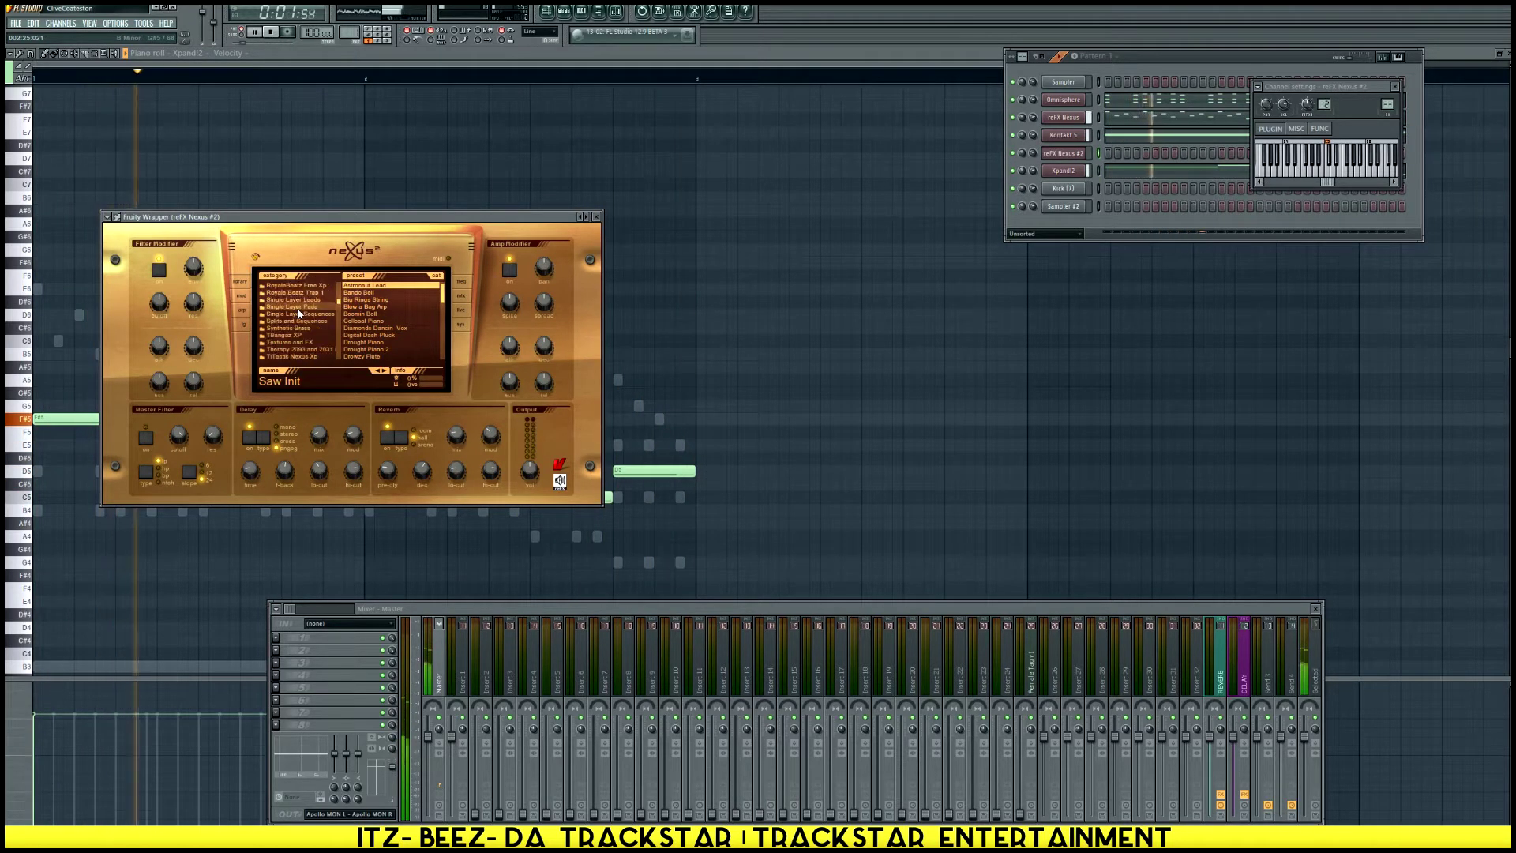
{"action": "scroll", "coordinate": [299, 314], "scroll_direction": "down", "scroll_amount": 12}
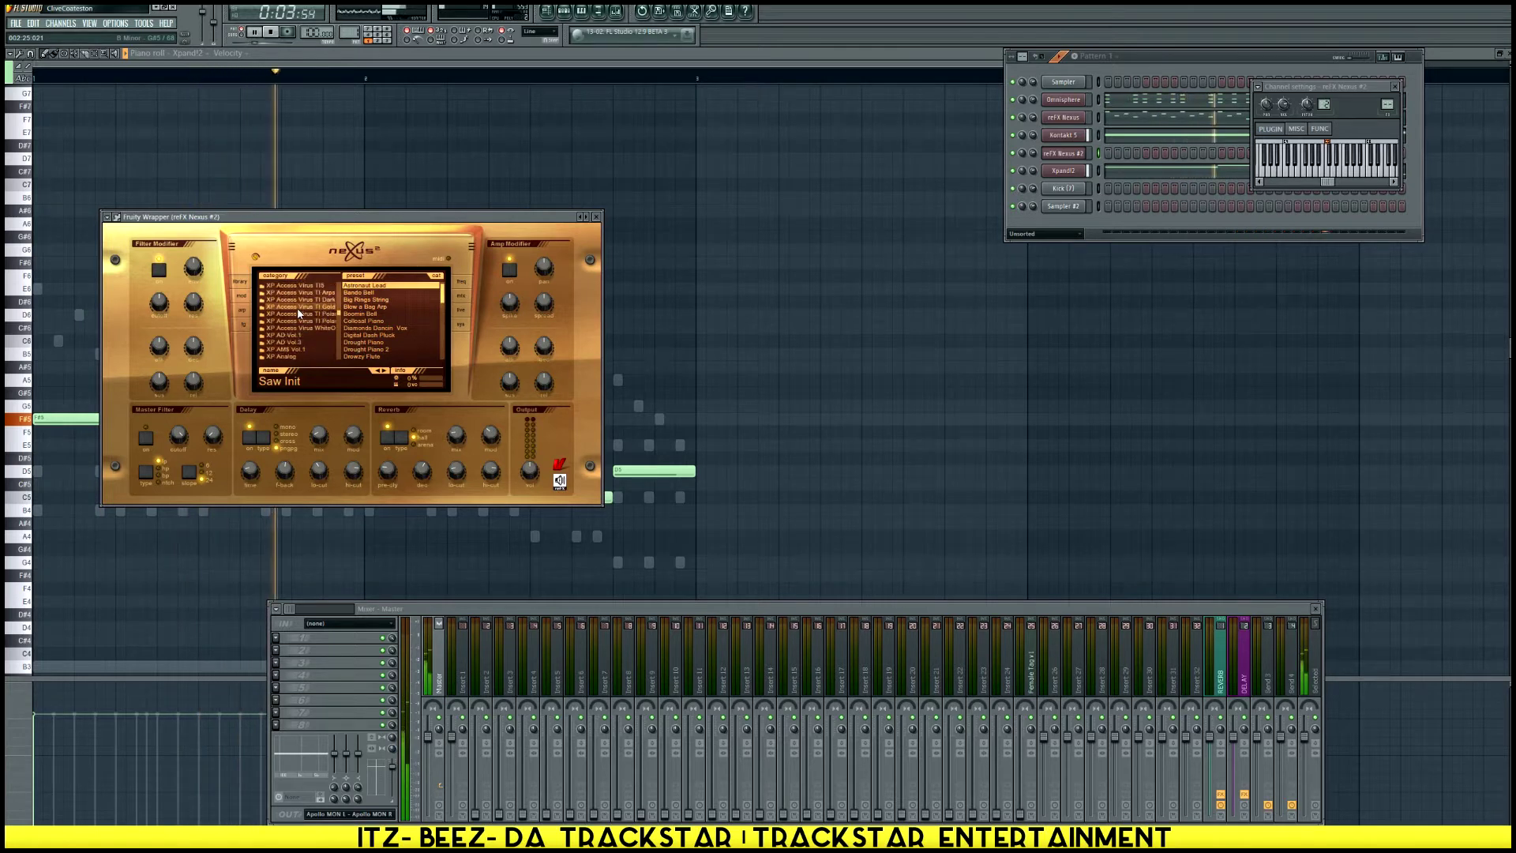
{"action": "scroll", "coordinate": [299, 314], "scroll_direction": "down", "scroll_amount": 4}
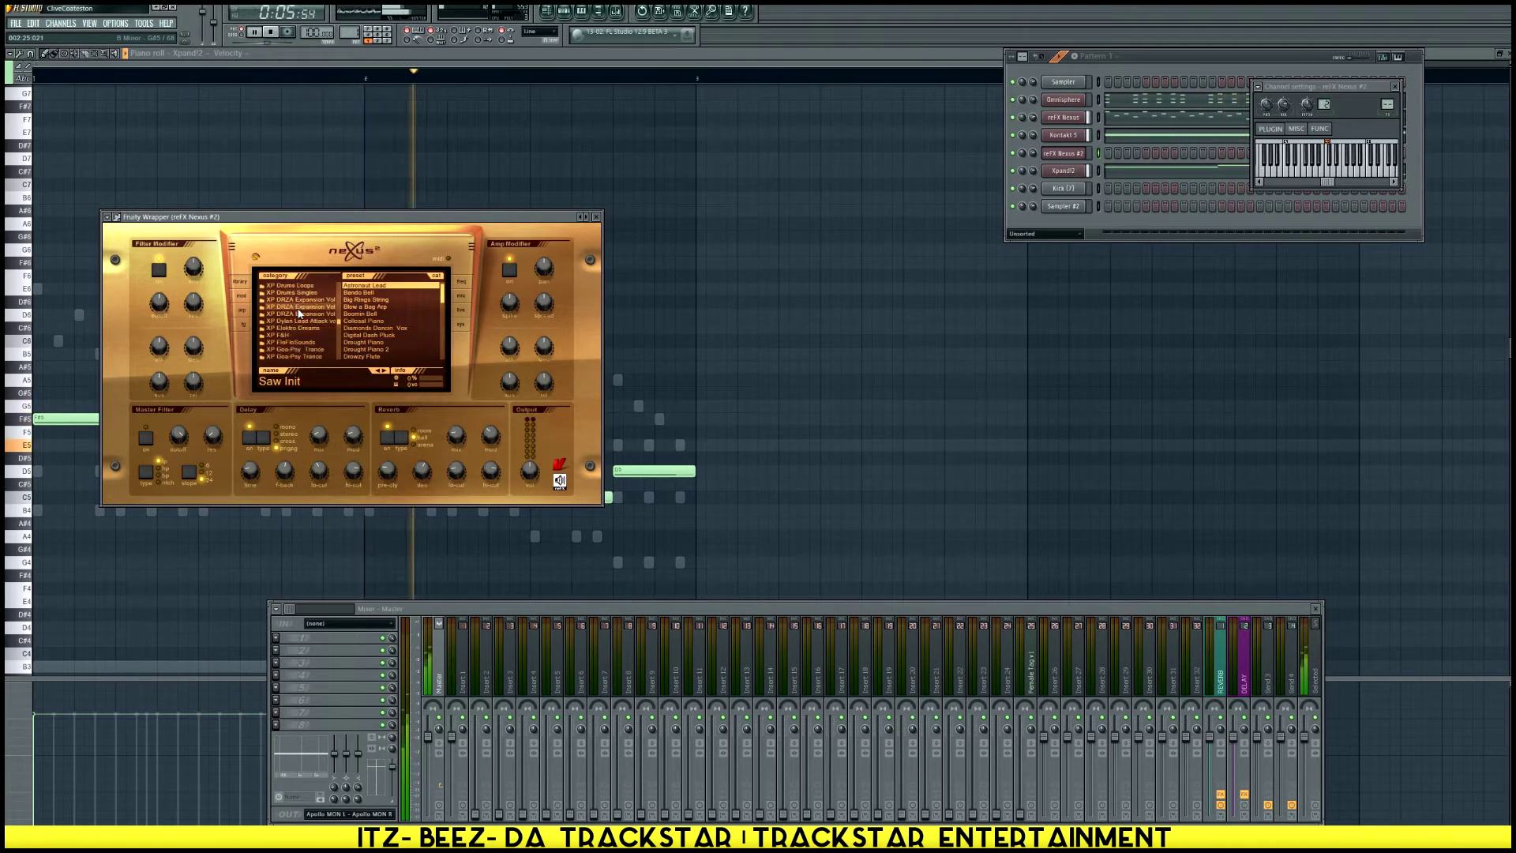
{"action": "left_click", "coordinate": [321, 287]}
{"action": "scroll", "coordinate": [372, 333], "scroll_direction": "down", "scroll_amount": 15}
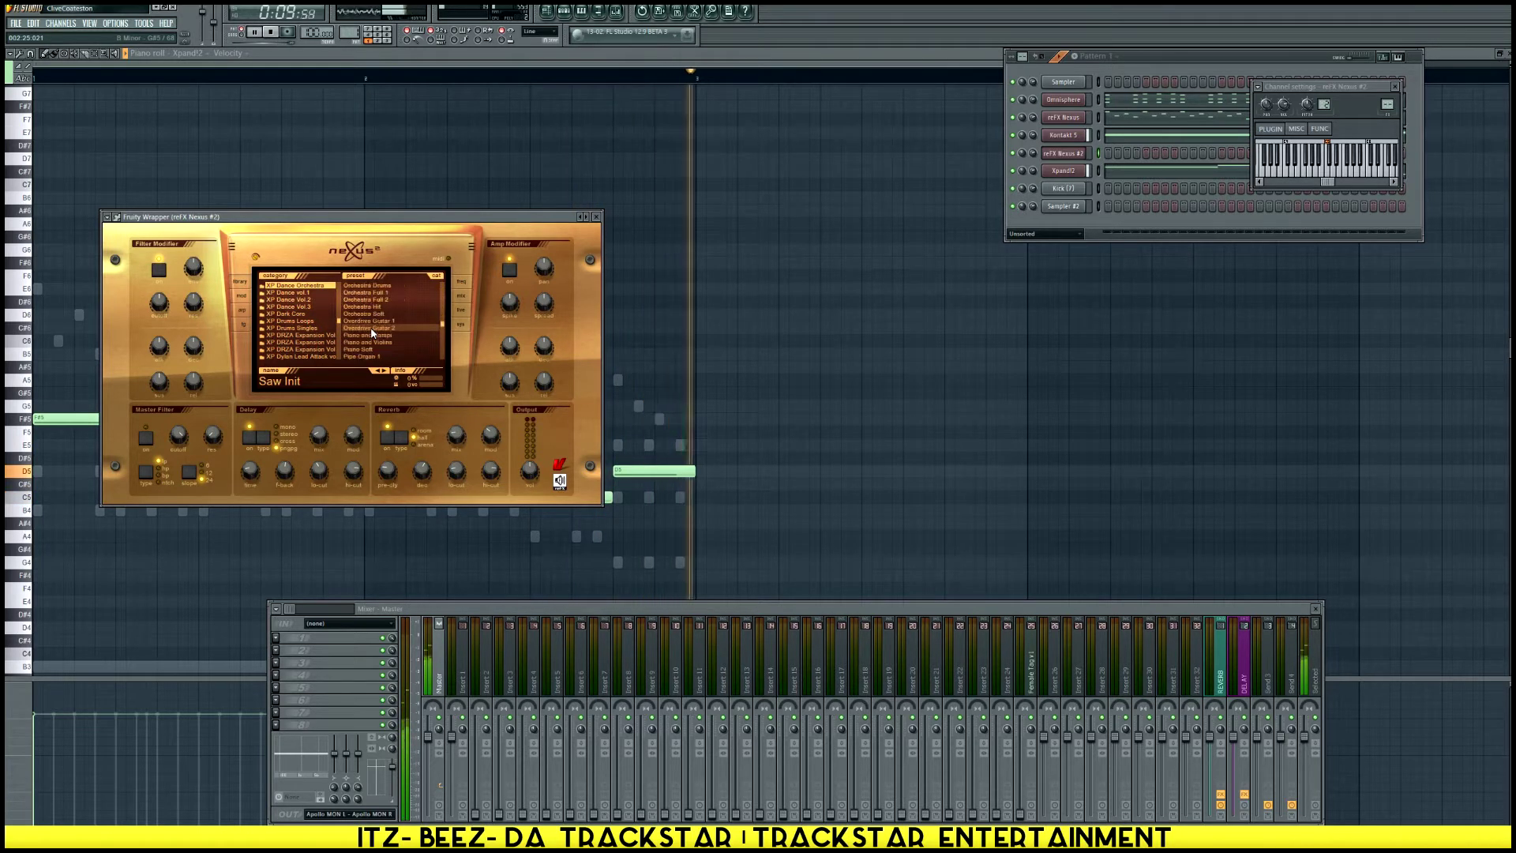
{"action": "scroll", "coordinate": [372, 333], "scroll_direction": "down", "scroll_amount": 15}
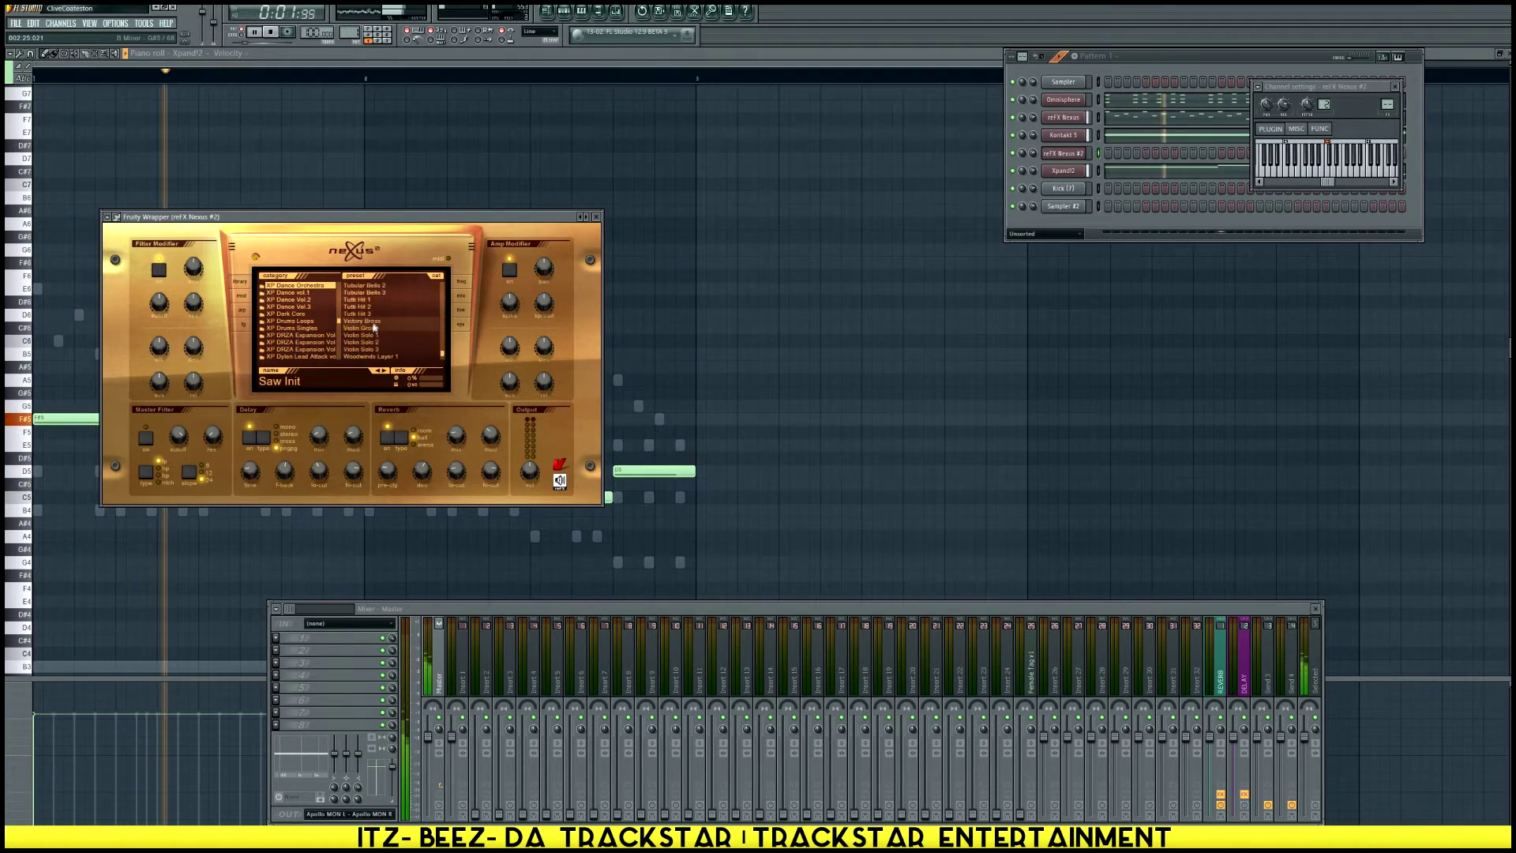
{"action": "left_click", "coordinate": [359, 299]}
Open the second Nexus channel's piano roll and place a short B4 hit at the start of bar 1
{"action": "right_click", "coordinate": [1078, 151]}
{"action": "left_click", "coordinate": [1094, 153]}
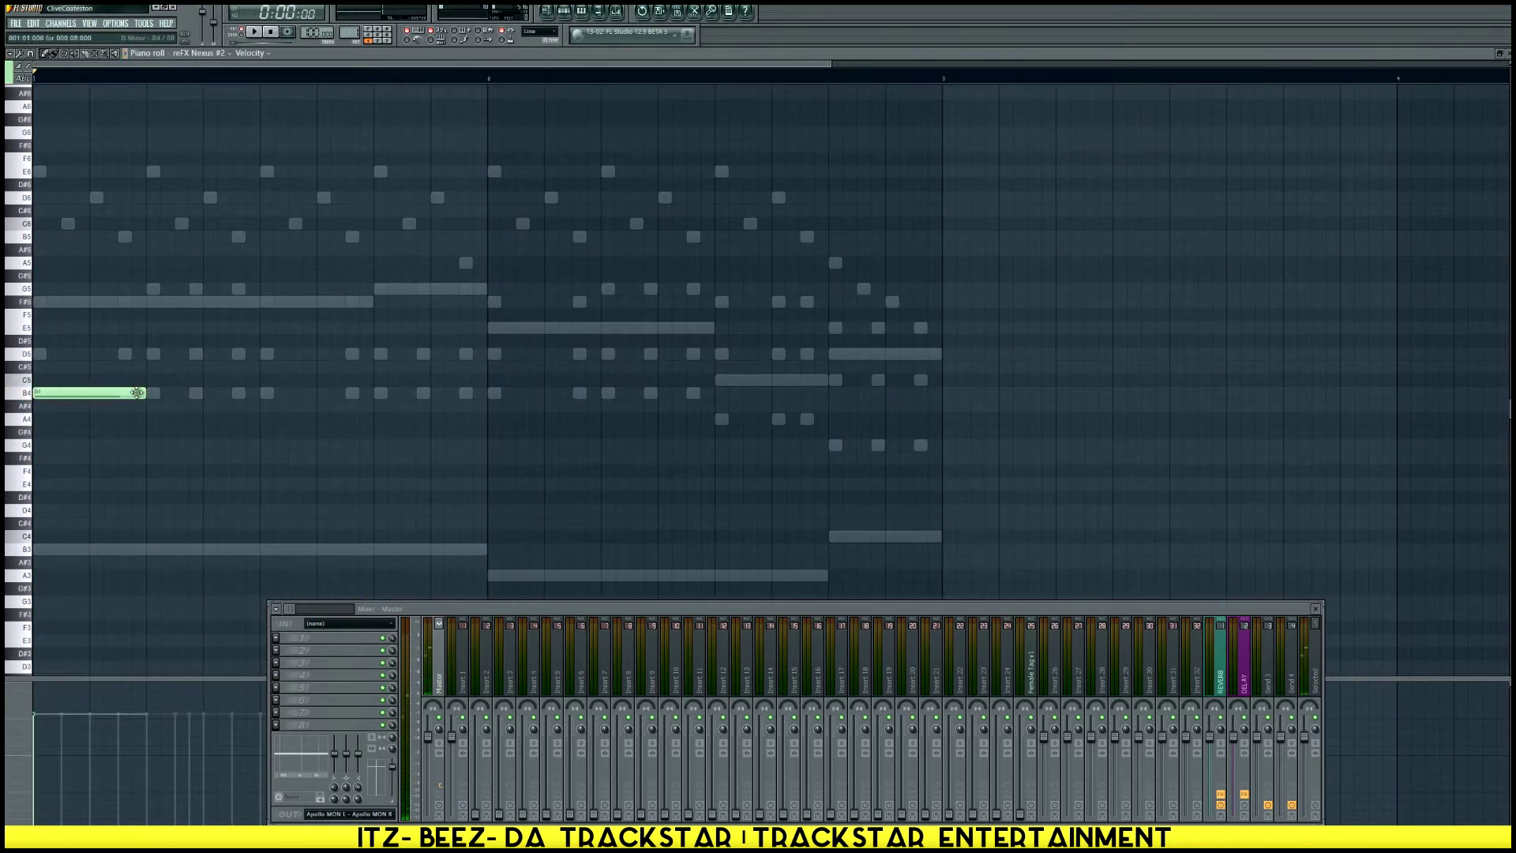
{"action": "key", "text": "space"}
{"action": "scroll", "coordinate": [197, 426], "scroll_direction": "down", "scroll_amount": 3}
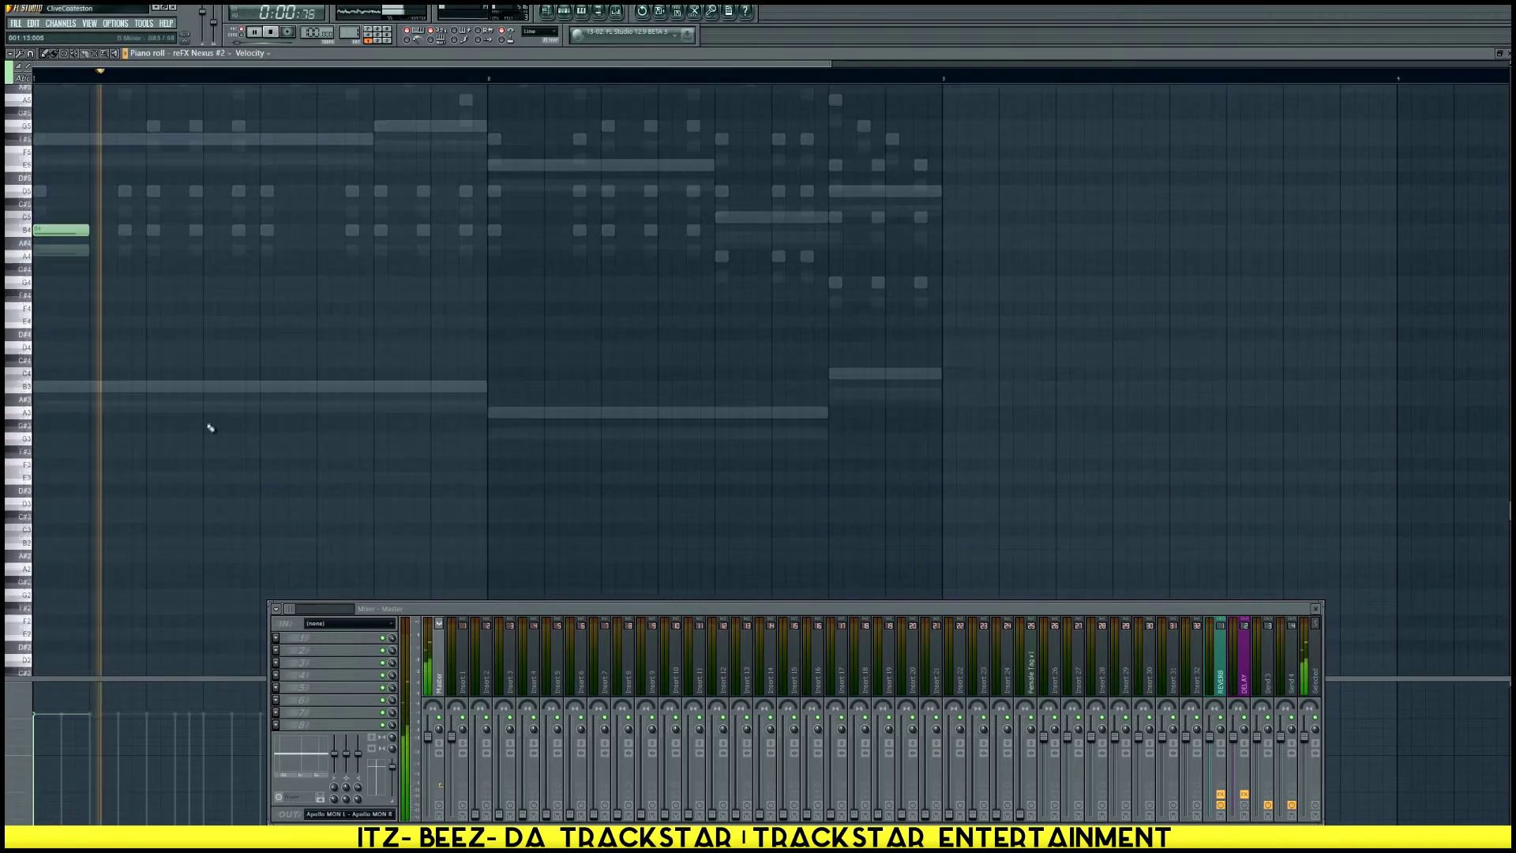
{"action": "key", "text": "space"}
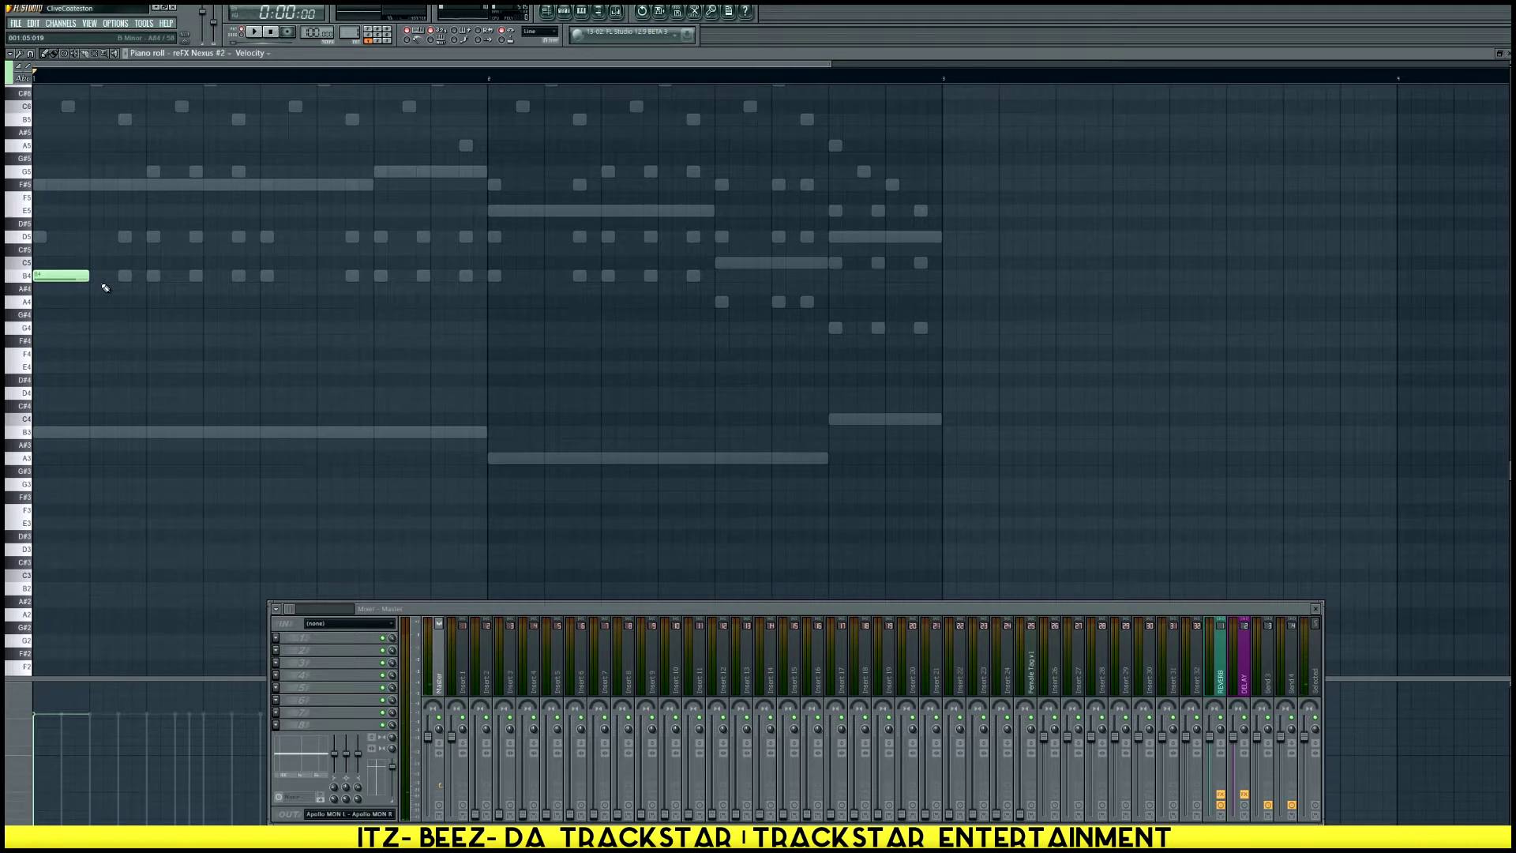
Lower the orchestra hit an octave to B3 and add a matching A3 hit at the start of bar 2
{"action": "key", "text": "shift+Down"}
{"action": "scroll", "coordinate": [105, 287], "scroll_direction": "down", "scroll_amount": 1}
{"action": "key", "text": "space"}
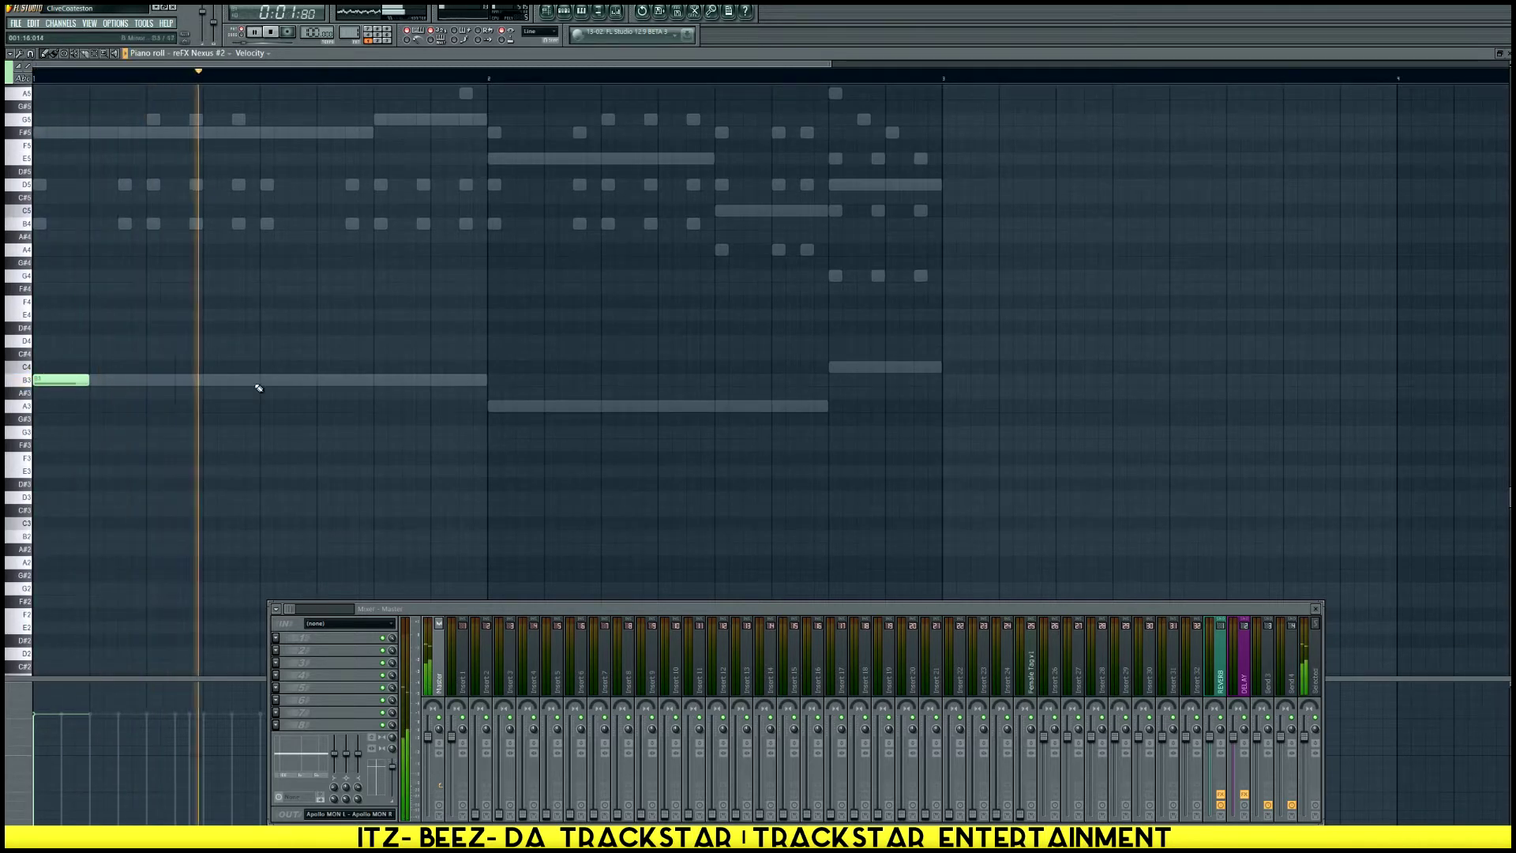
{"action": "left_click", "coordinate": [491, 405]}
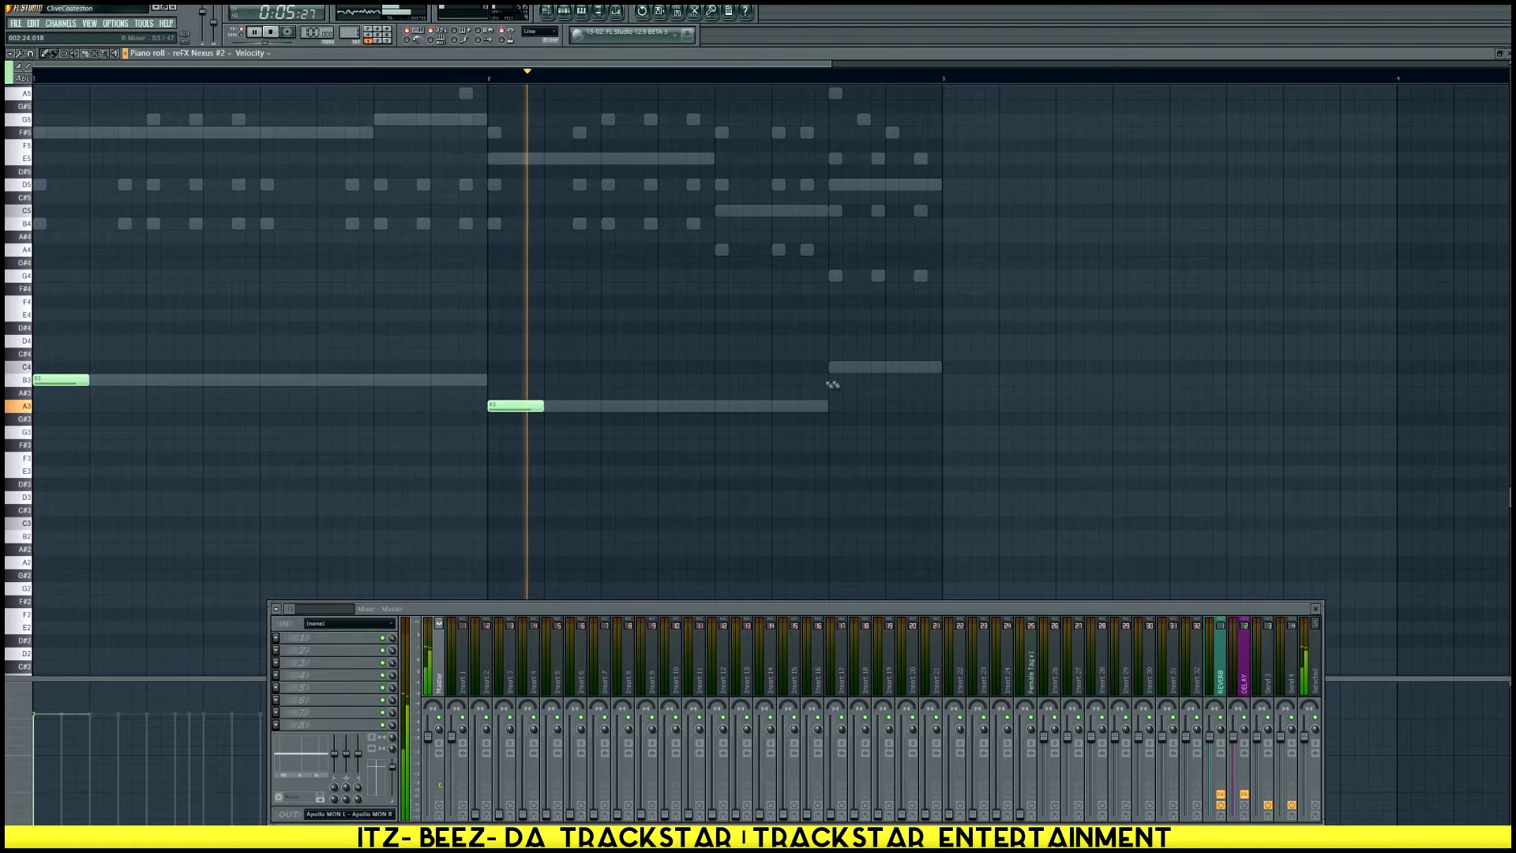
Add A3 and C4 hits in the second half of bar 2 and layer a copy of all four hits two octaves higher
{"action": "left_click", "coordinate": [715, 407]}
{"action": "left_click", "coordinate": [833, 368]}
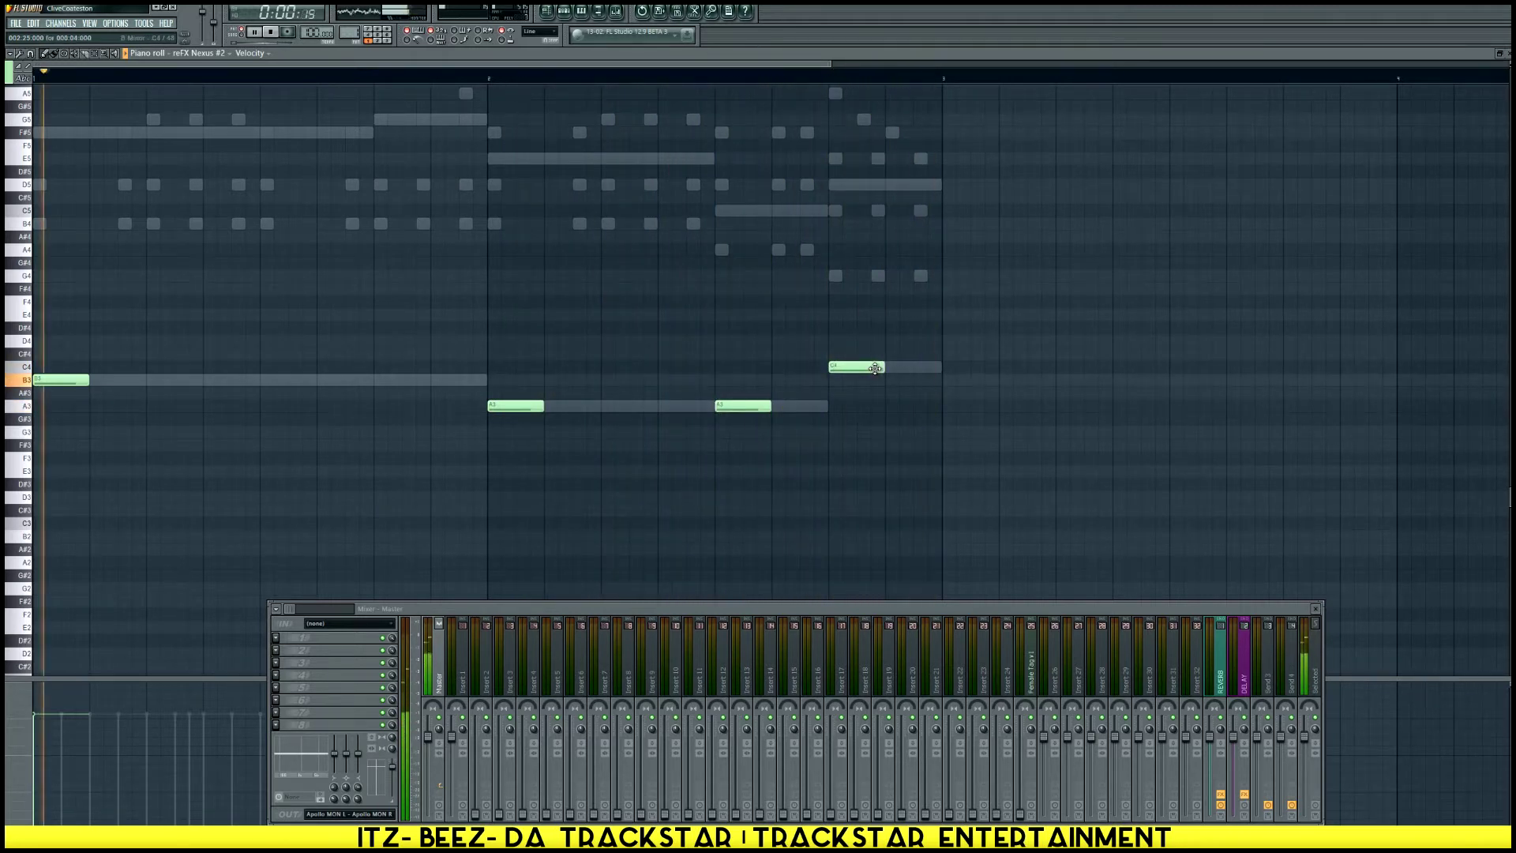
{"action": "key", "text": "ctrl+a"}
{"action": "key", "text": "ctrl+c"}
{"action": "key", "text": "ctrl+v"}
{"action": "key", "text": "ctrl+Up"}
{"action": "scroll", "coordinate": [875, 369], "scroll_direction": "up", "scroll_amount": 2}
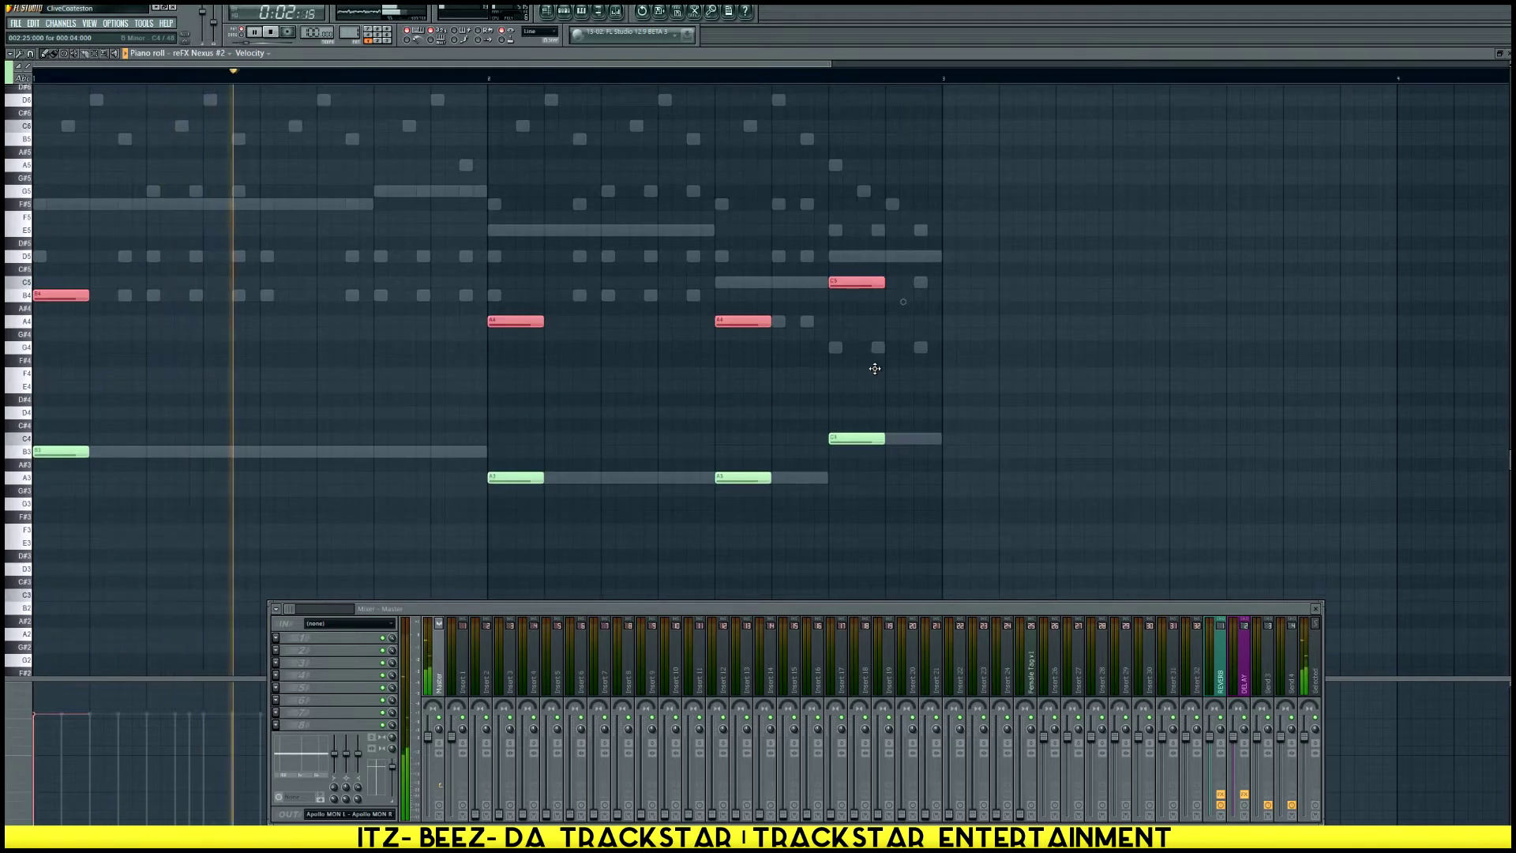
{"action": "scroll", "coordinate": [874, 369], "scroll_direction": "up", "scroll_amount": 2}
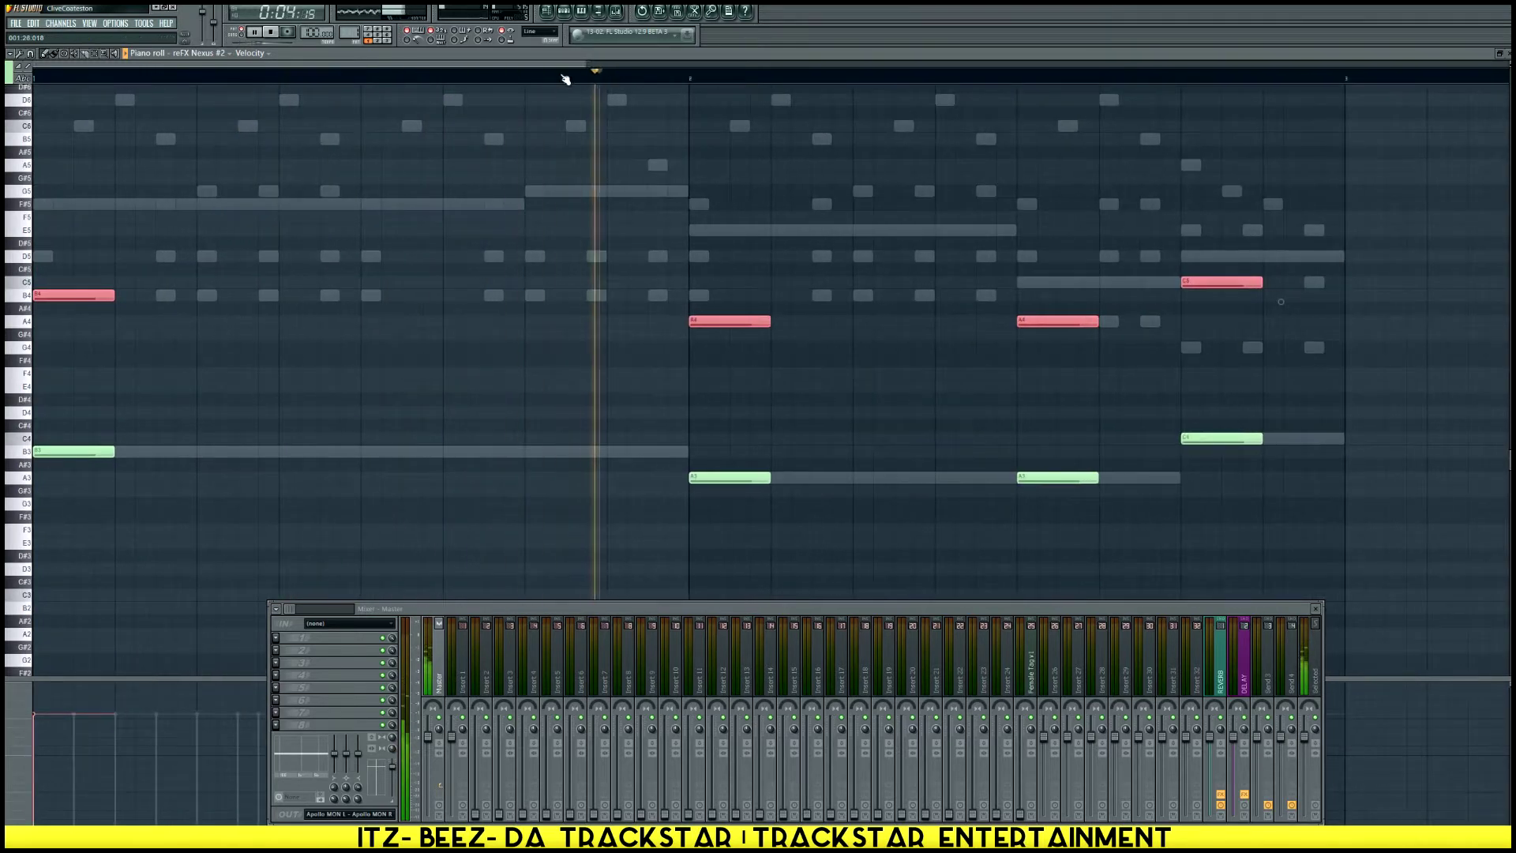
{"action": "scroll", "coordinate": [562, 74], "scroll_direction": "down", "scroll_amount": 3}
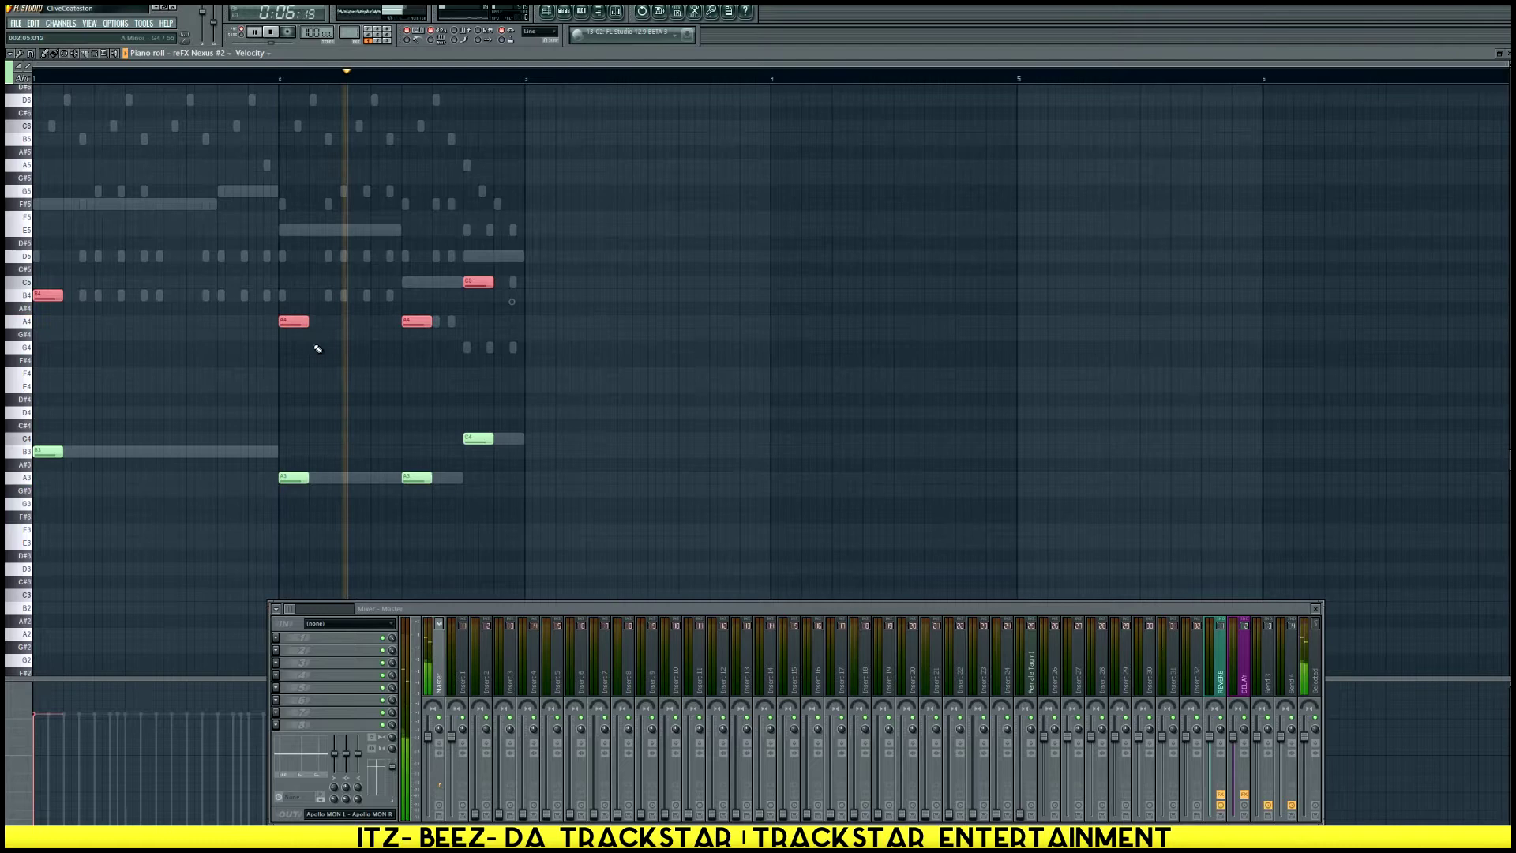
{"action": "scroll", "coordinate": [315, 340], "scroll_direction": "up", "scroll_amount": 2}
{"action": "scroll", "coordinate": [316, 340], "scroll_direction": "up", "scroll_amount": 3}
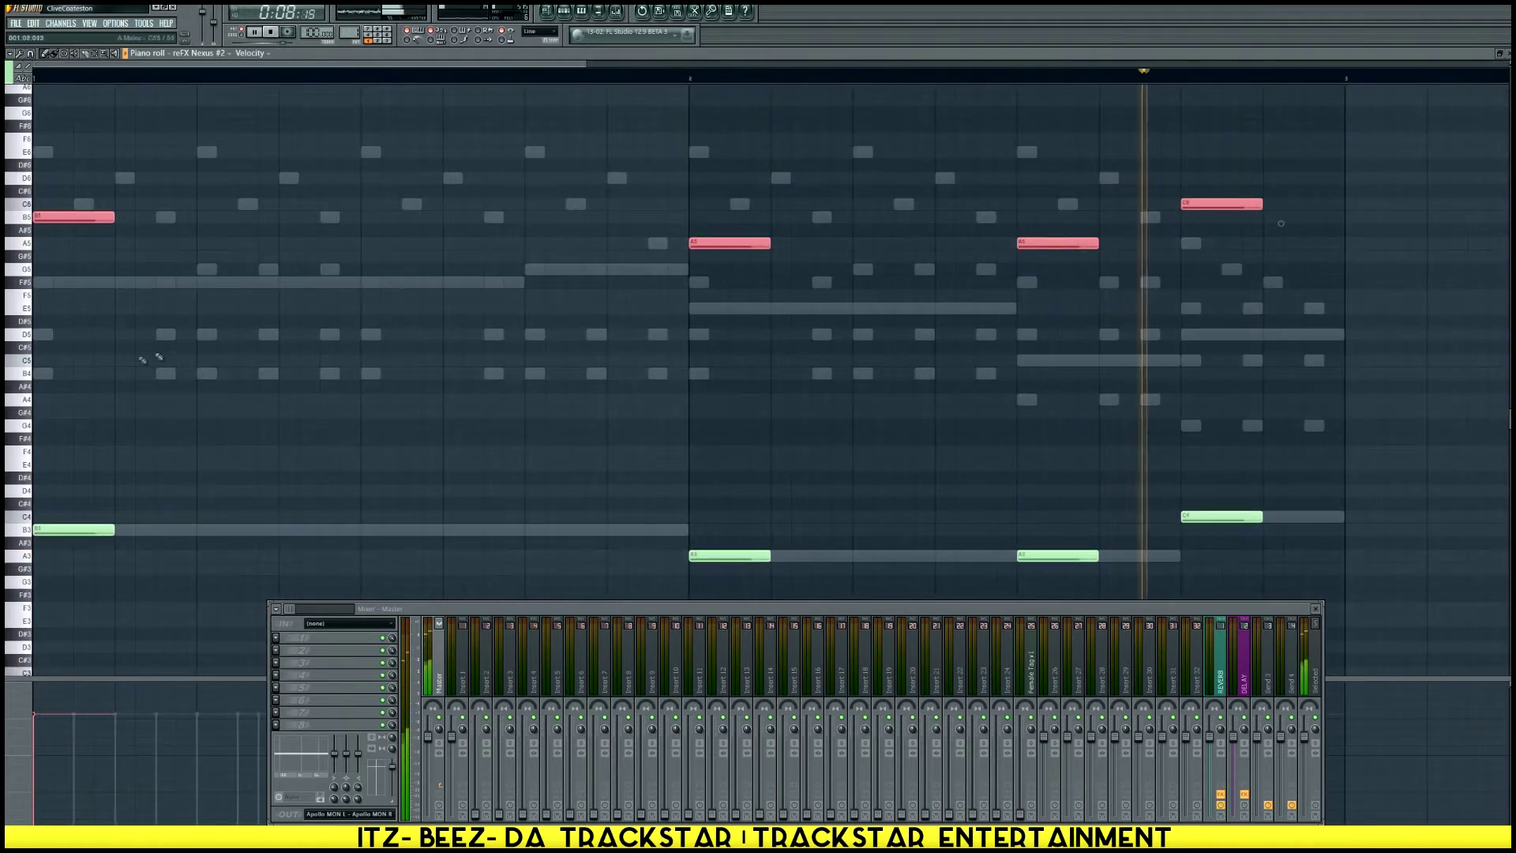
Shorten the top hits and layer a slightly longer copy of them one octave lower, at B4, A4 and C5
{"action": "left_click_drag", "start_coordinate": [113, 216], "coordinate": [49, 218]}
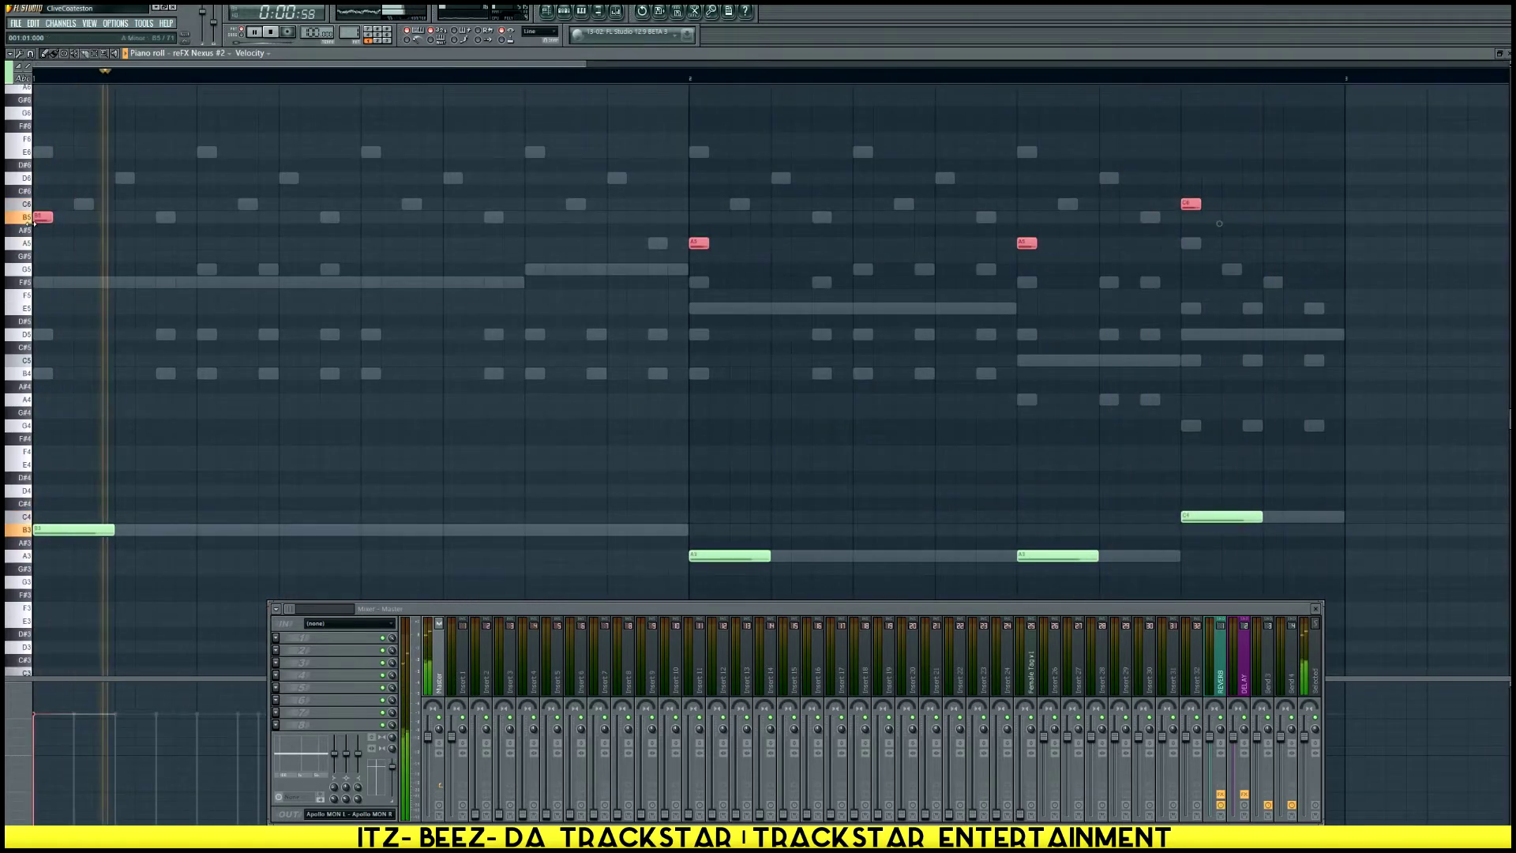
{"action": "key", "text": "ctrl+c"}
{"action": "key", "text": "ctrl+v"}
{"action": "key", "text": "ctrl+Down"}
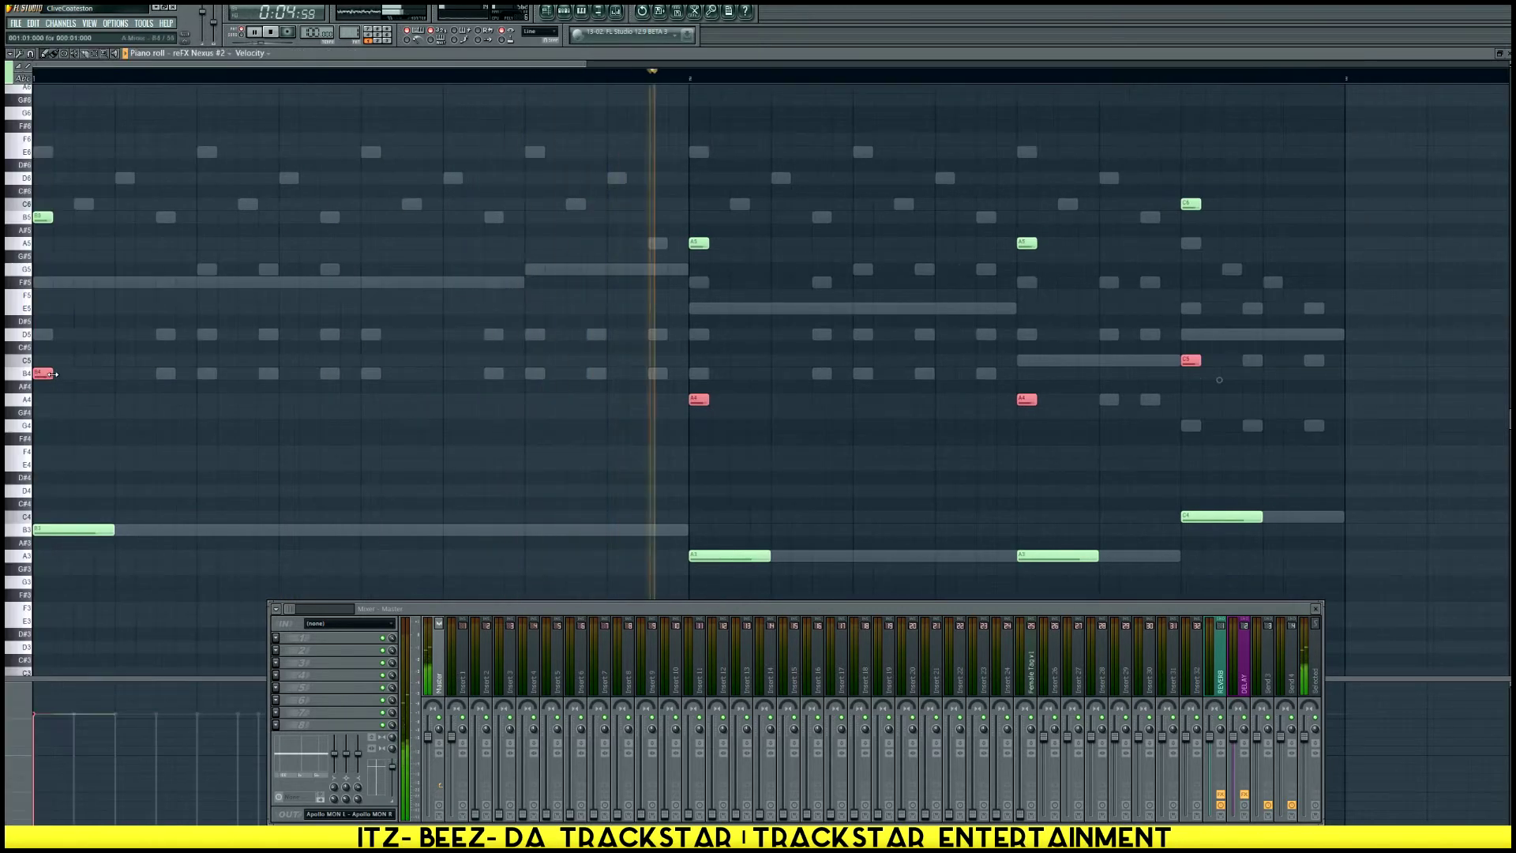
{"action": "left_click_drag", "start_coordinate": [53, 373], "coordinate": [74, 374]}
Hide the mixer and lower the velocity of each orchestra hit layer, most strongly on the highest one
{"action": "scroll", "coordinate": [214, 393], "scroll_direction": "down", "scroll_amount": 4}
{"action": "scroll", "coordinate": [214, 393], "scroll_direction": "up", "scroll_amount": 4}
{"action": "left_click", "coordinate": [254, 358], "text": "ctrl"}
{"action": "left_click_drag", "start_coordinate": [22, 261], "coordinate": [23, 204], "text": "ctrl"}
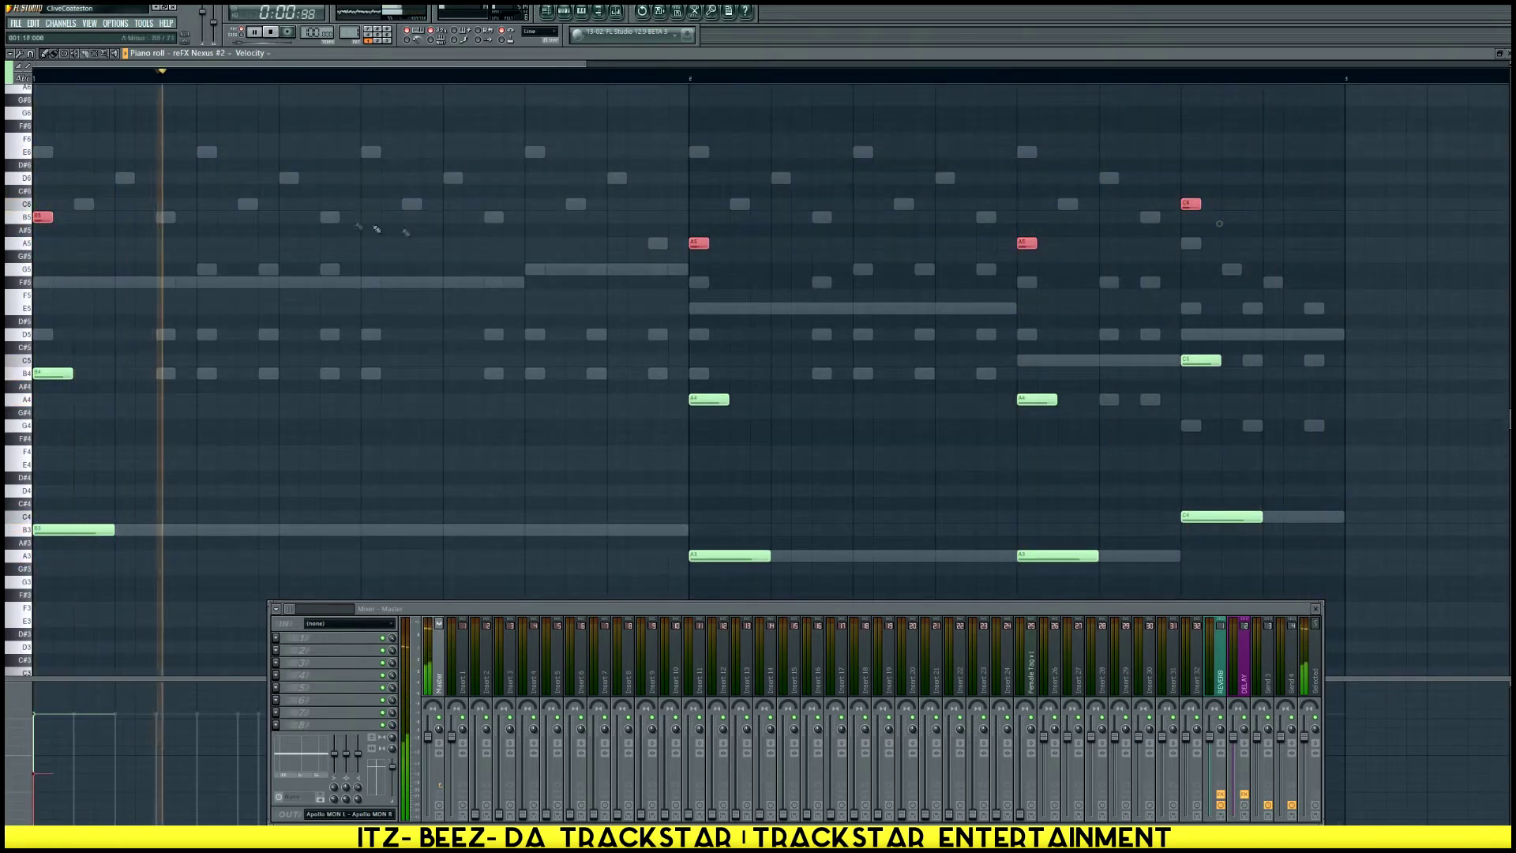
{"action": "key", "text": "F9"}
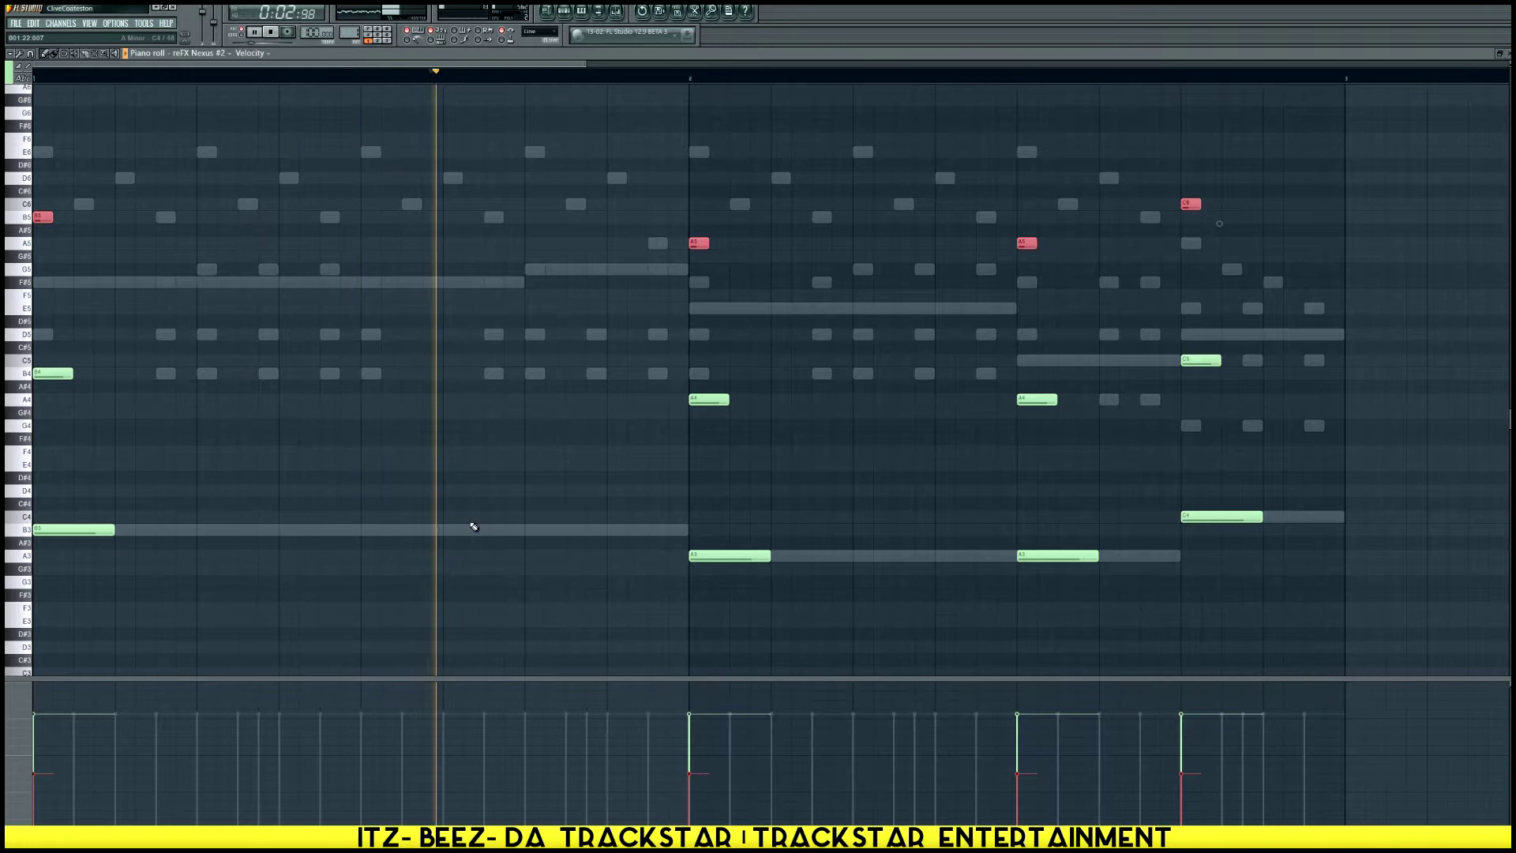
{"action": "key", "text": "ctrl+Down"}
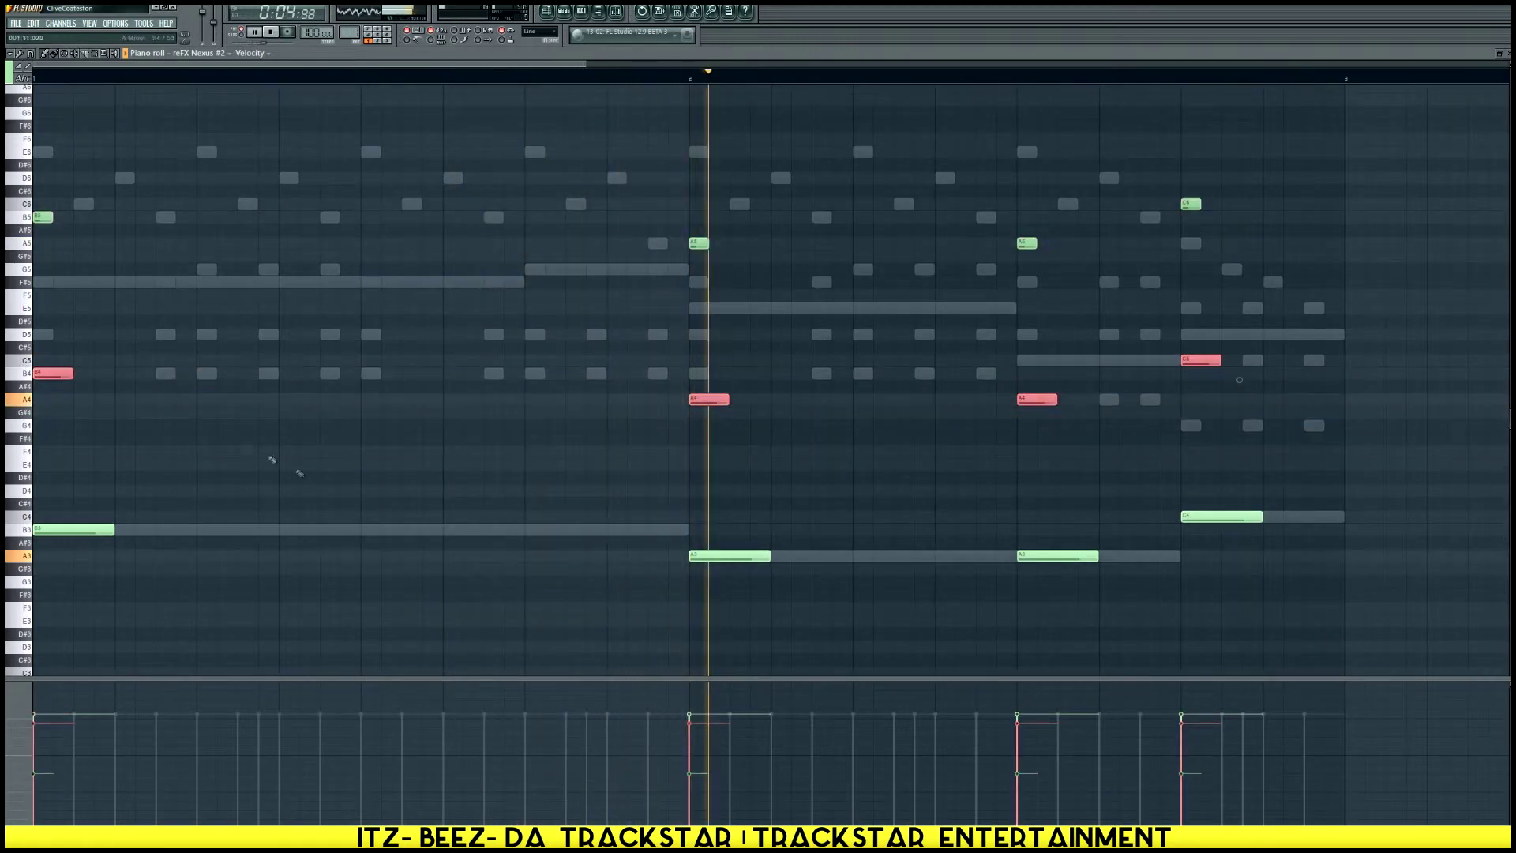
{"action": "key", "text": "ctrl+Down"}
{"action": "scroll", "coordinate": [90, 570], "scroll_direction": "down", "scroll_amount": 3}
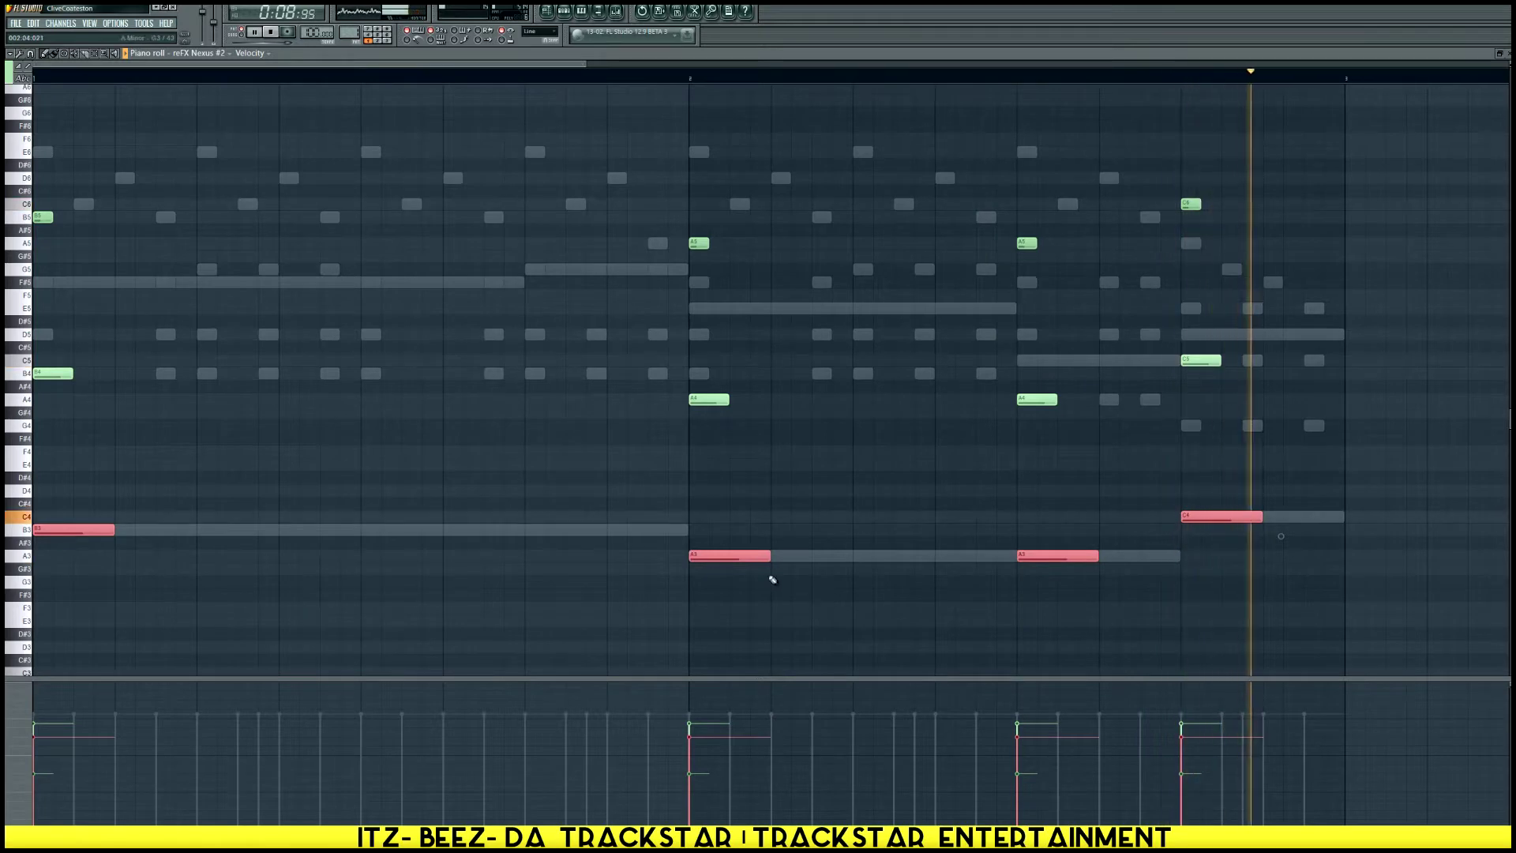
Shorten the lowest hits to the middle layer's length and slightly lengthen the middle layer's hits
{"action": "left_click_drag", "start_coordinate": [770, 555], "coordinate": [721, 555]}
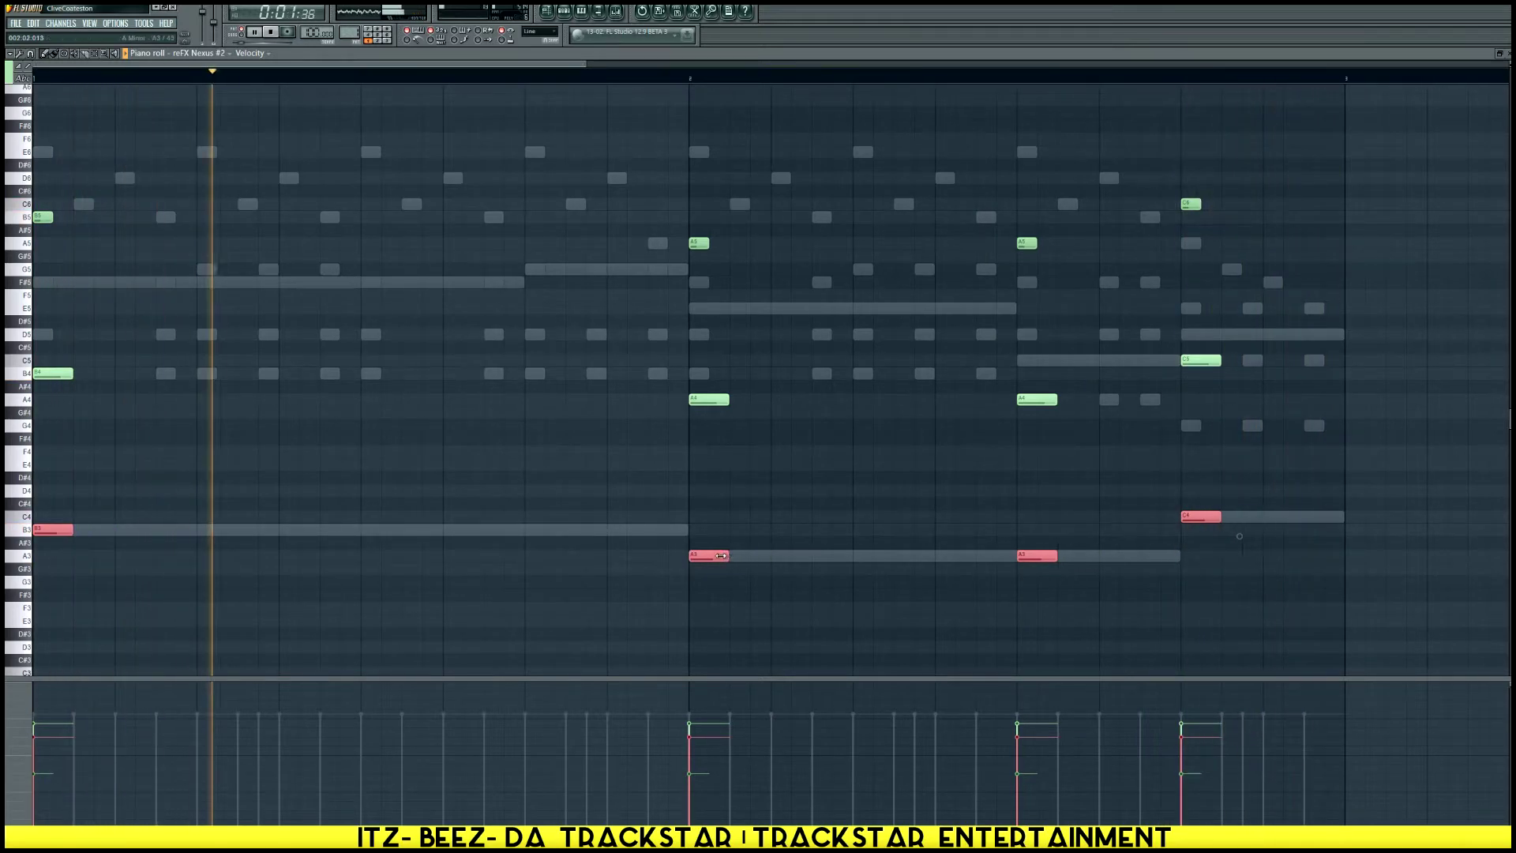
{"action": "left_click_drag", "start_coordinate": [31, 362], "coordinate": [90, 376]}
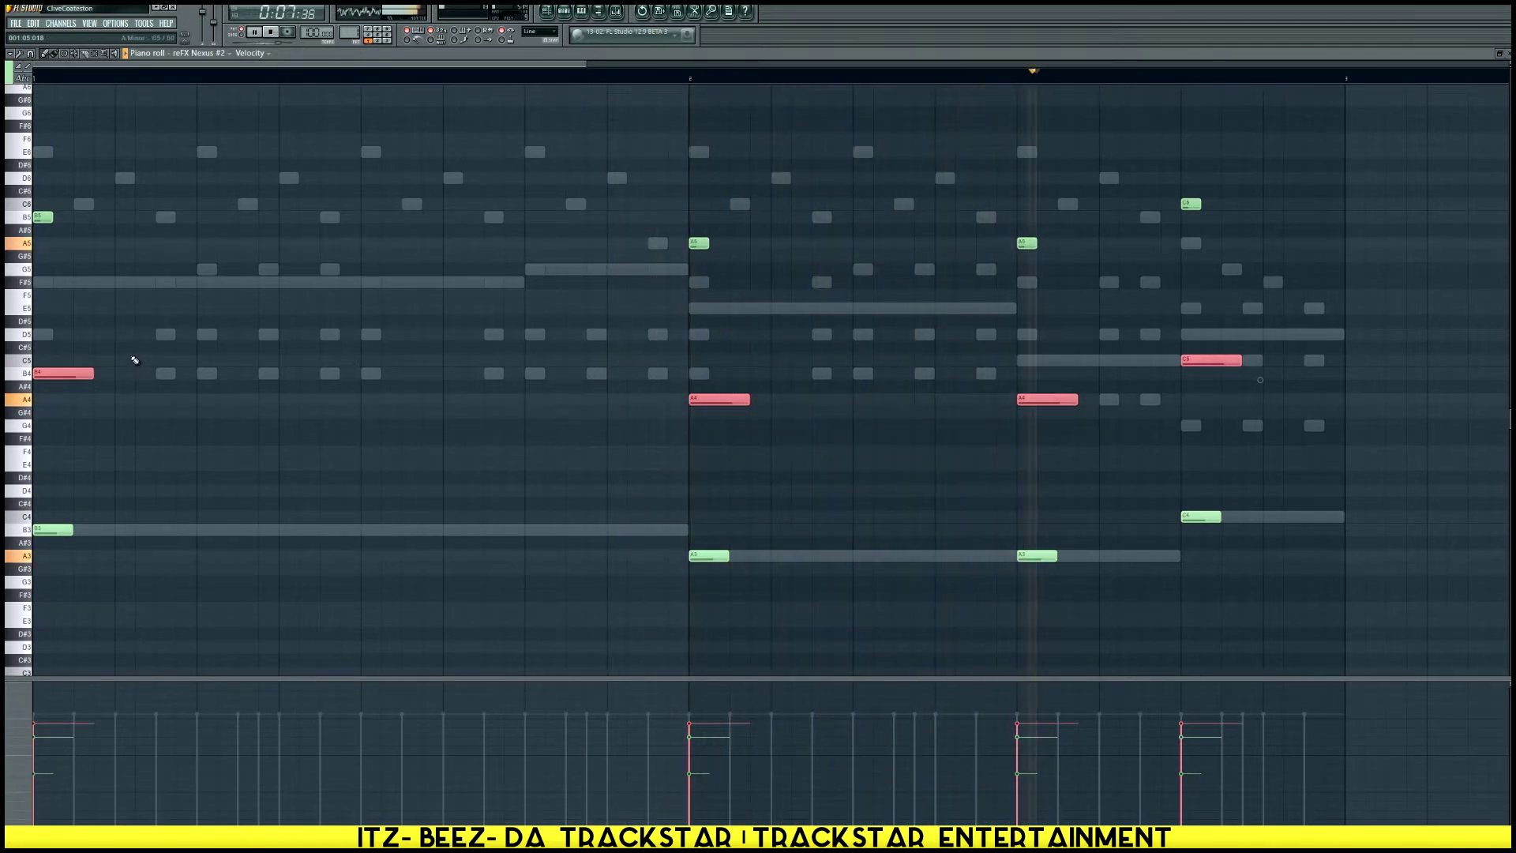
Show the step sequencer and add the [ACD] - BoomBap Snare (1) sample from the Claps & Snares folder as a new channel
{"action": "left_click", "coordinate": [566, 12]}
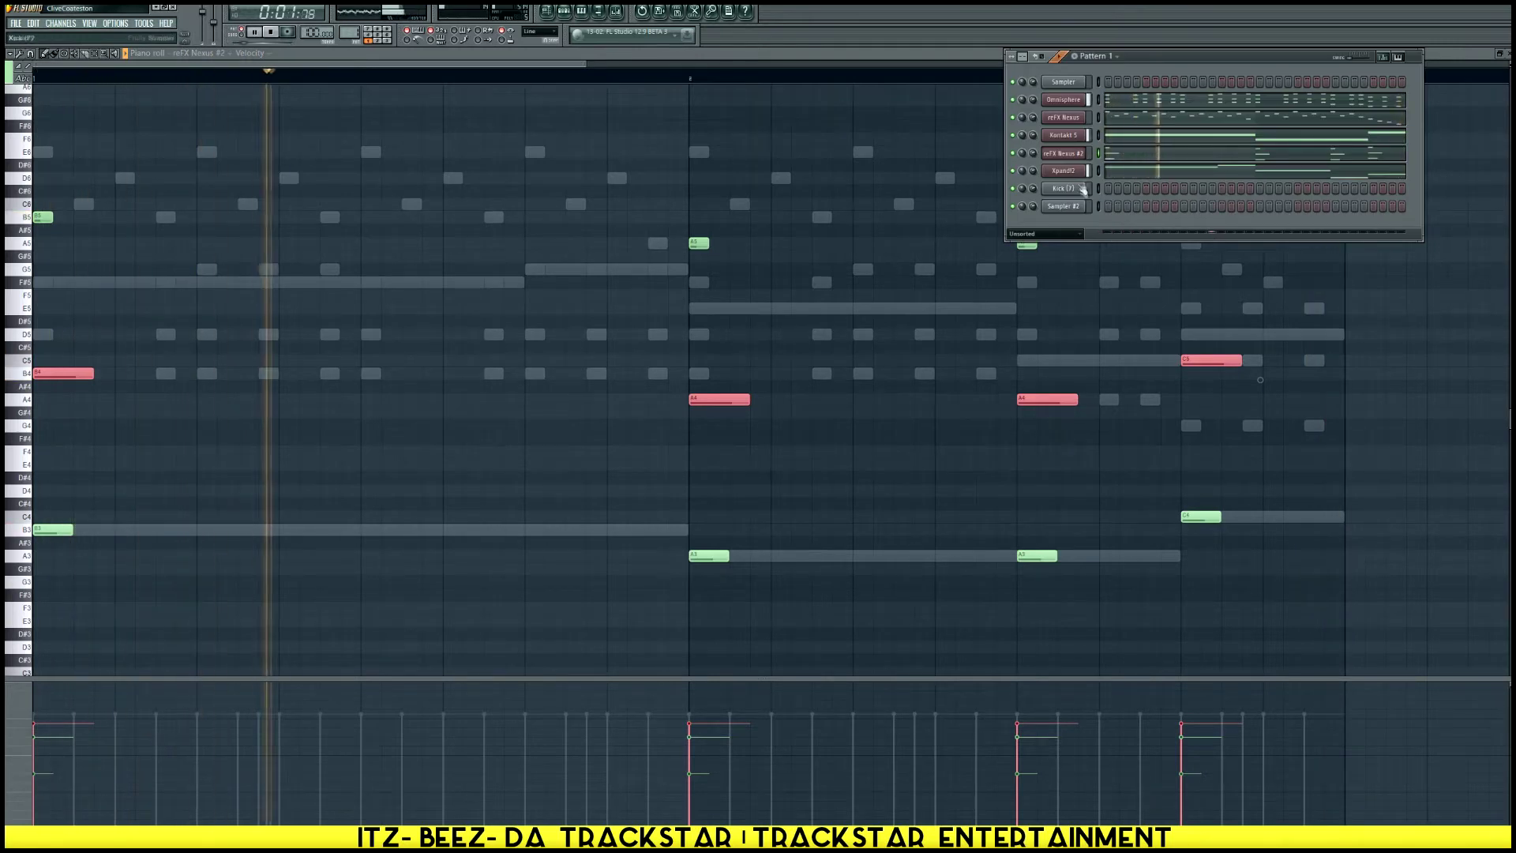
{"action": "mouse_move", "coordinate": [36, 225]}
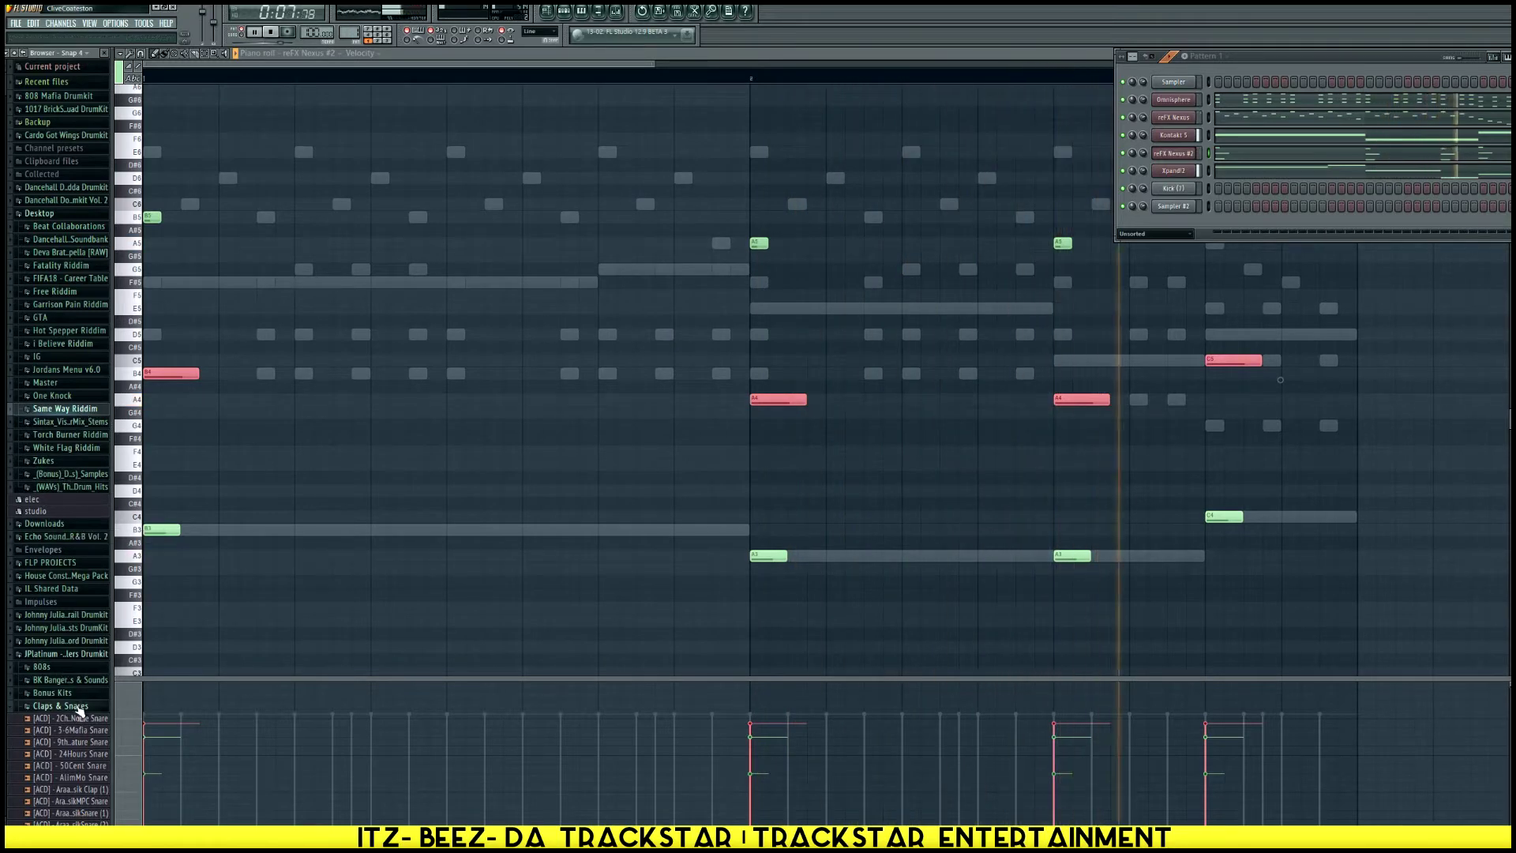
{"action": "scroll", "coordinate": [79, 711], "scroll_direction": "down", "scroll_amount": 8}
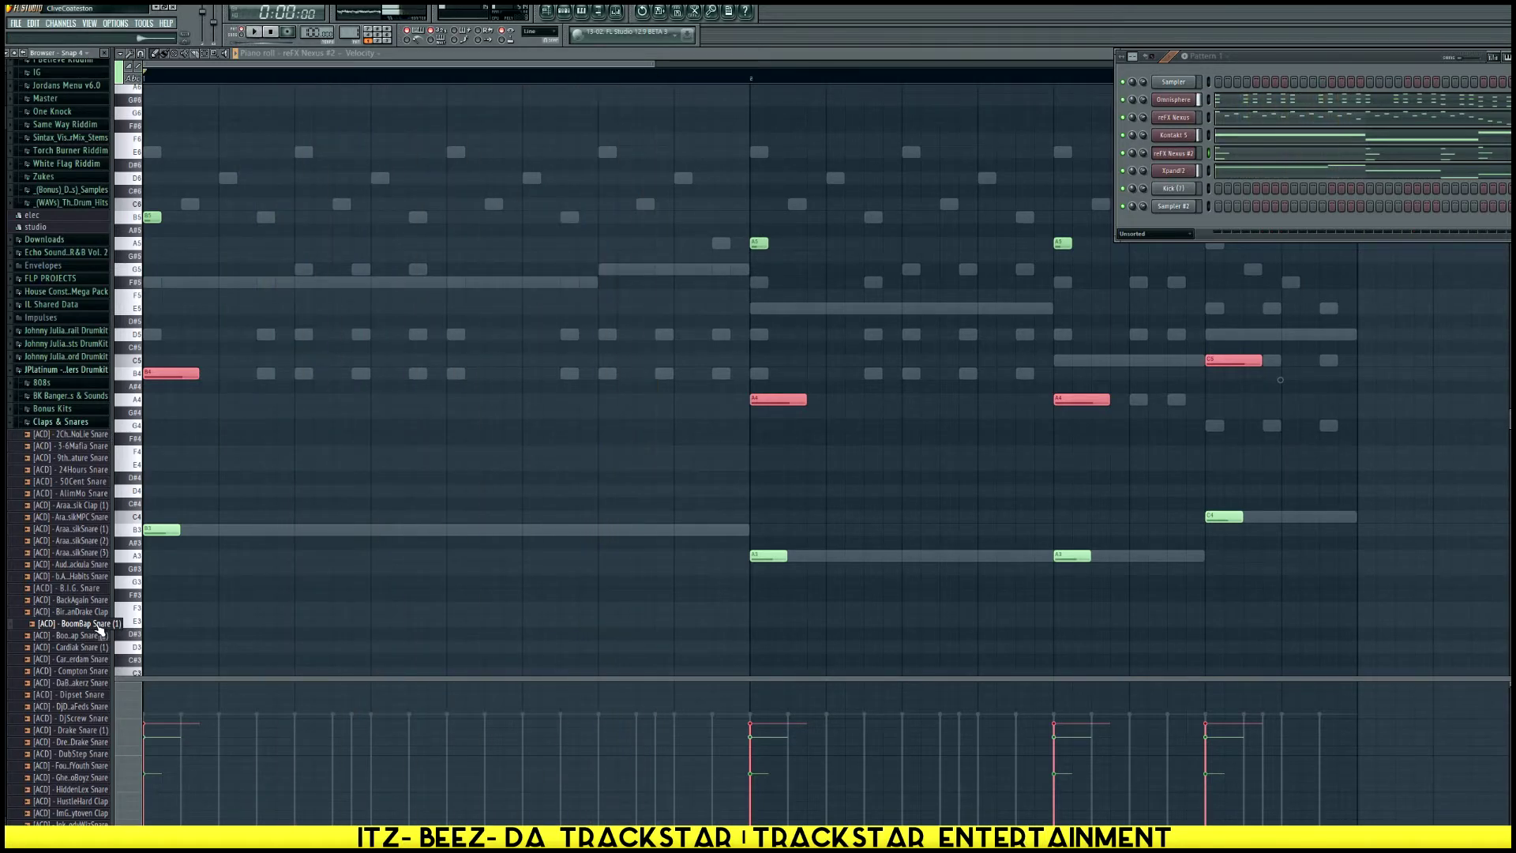
{"action": "left_click_drag", "start_coordinate": [100, 629], "coordinate": [323, 627]}
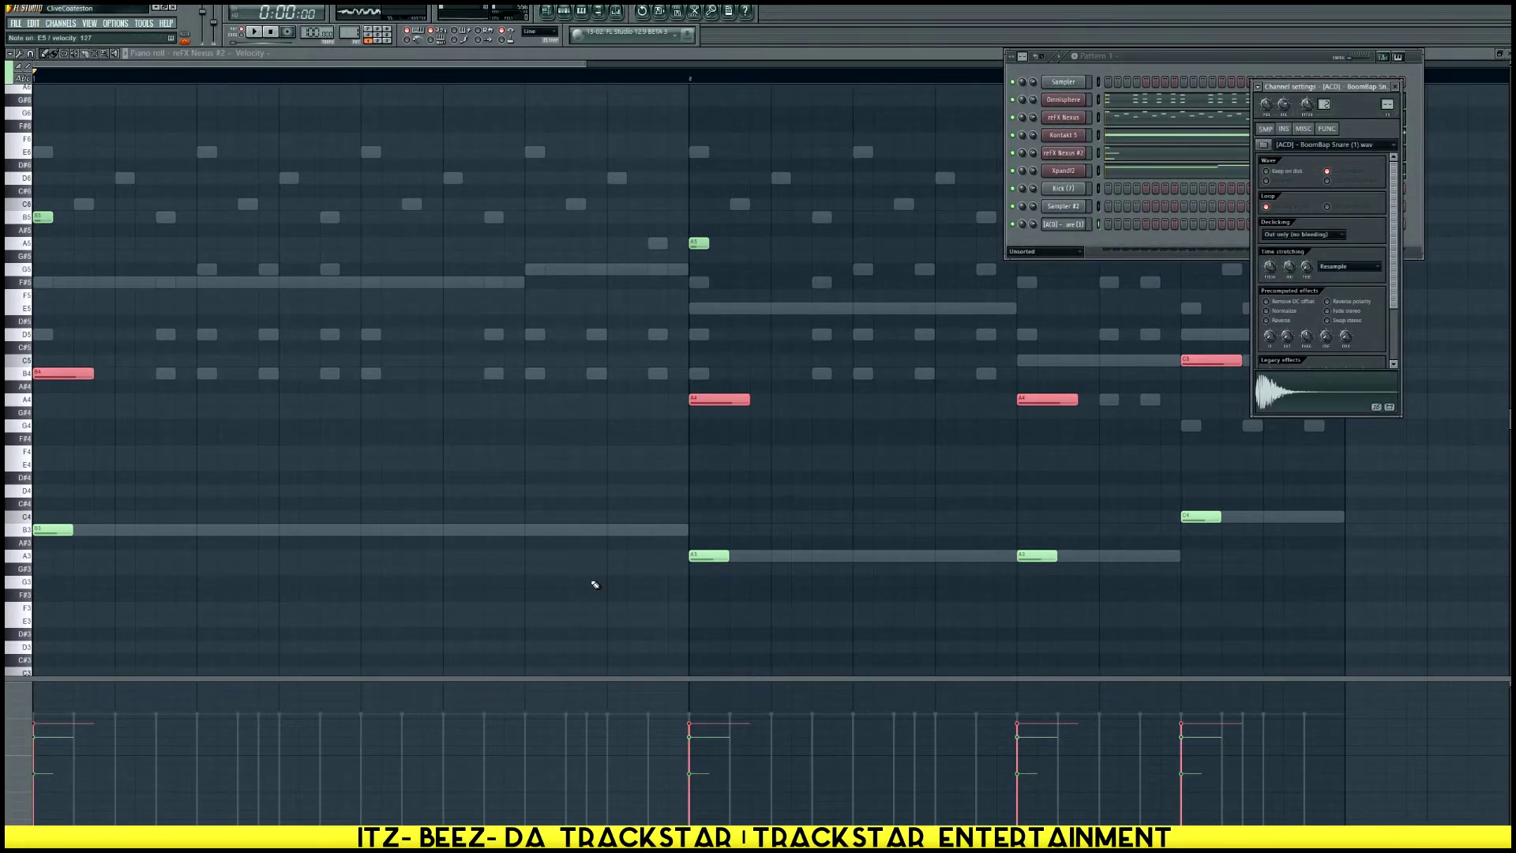
Try to record a part with the BoomBap Snare channel and discard the take
{"action": "key", "text": "space"}
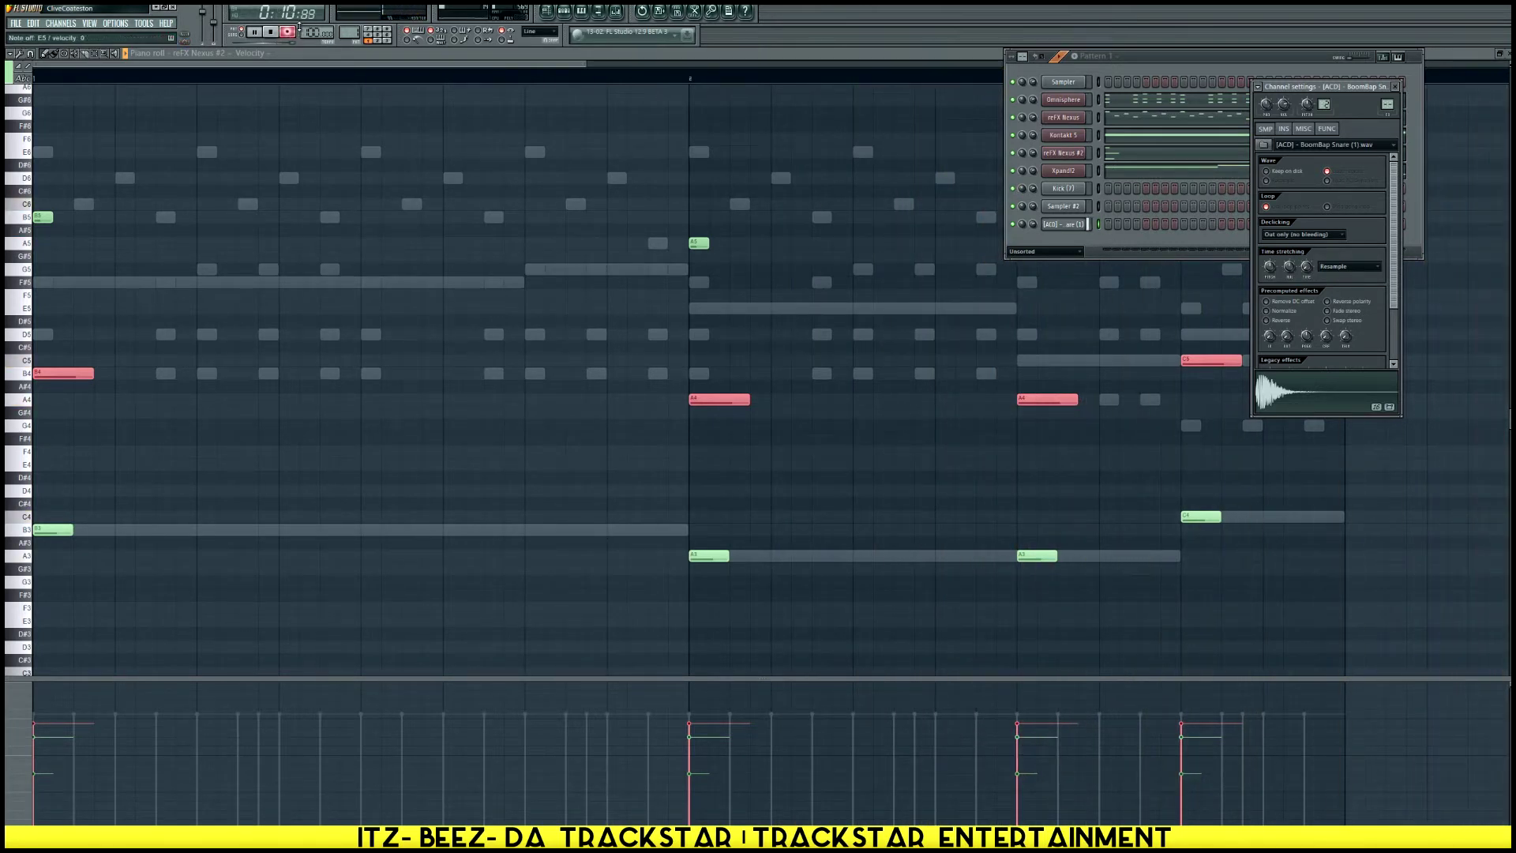
{"action": "key", "text": "space"}
{"action": "key", "text": "ctrl+z"}
Clone the BoomBap Snare channel
{"action": "right_click", "coordinate": [1087, 225]}
{"action": "left_click", "coordinate": [1106, 369]}
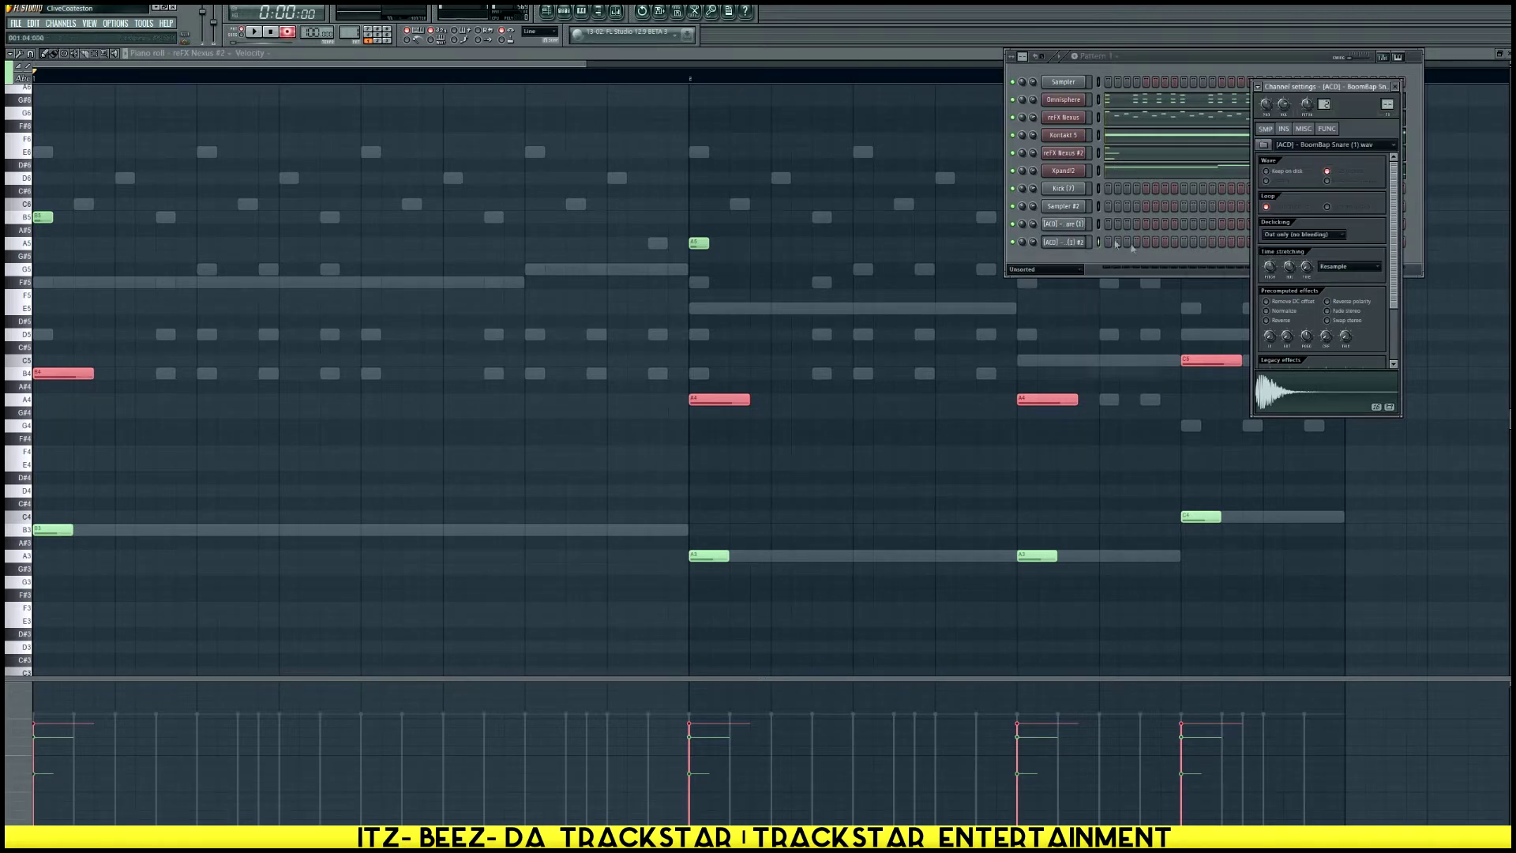
Add the [ACD] - Hi Hat sample from the Hi Hats folder as a new channel and hide the browser
{"action": "key", "text": "alt+F8"}
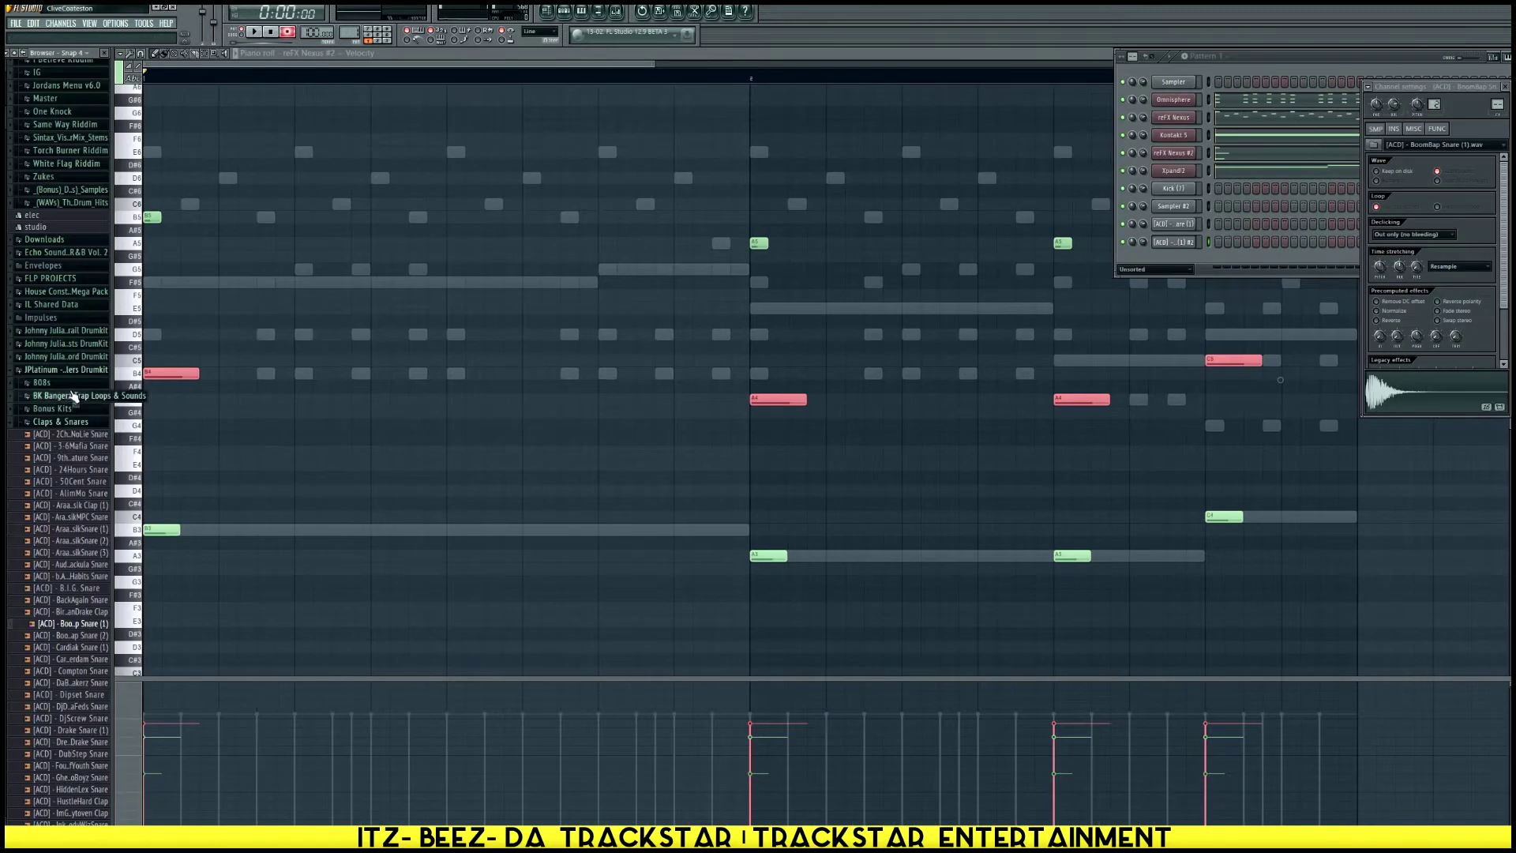
{"action": "left_click", "coordinate": [50, 422]}
{"action": "left_click", "coordinate": [54, 462]}
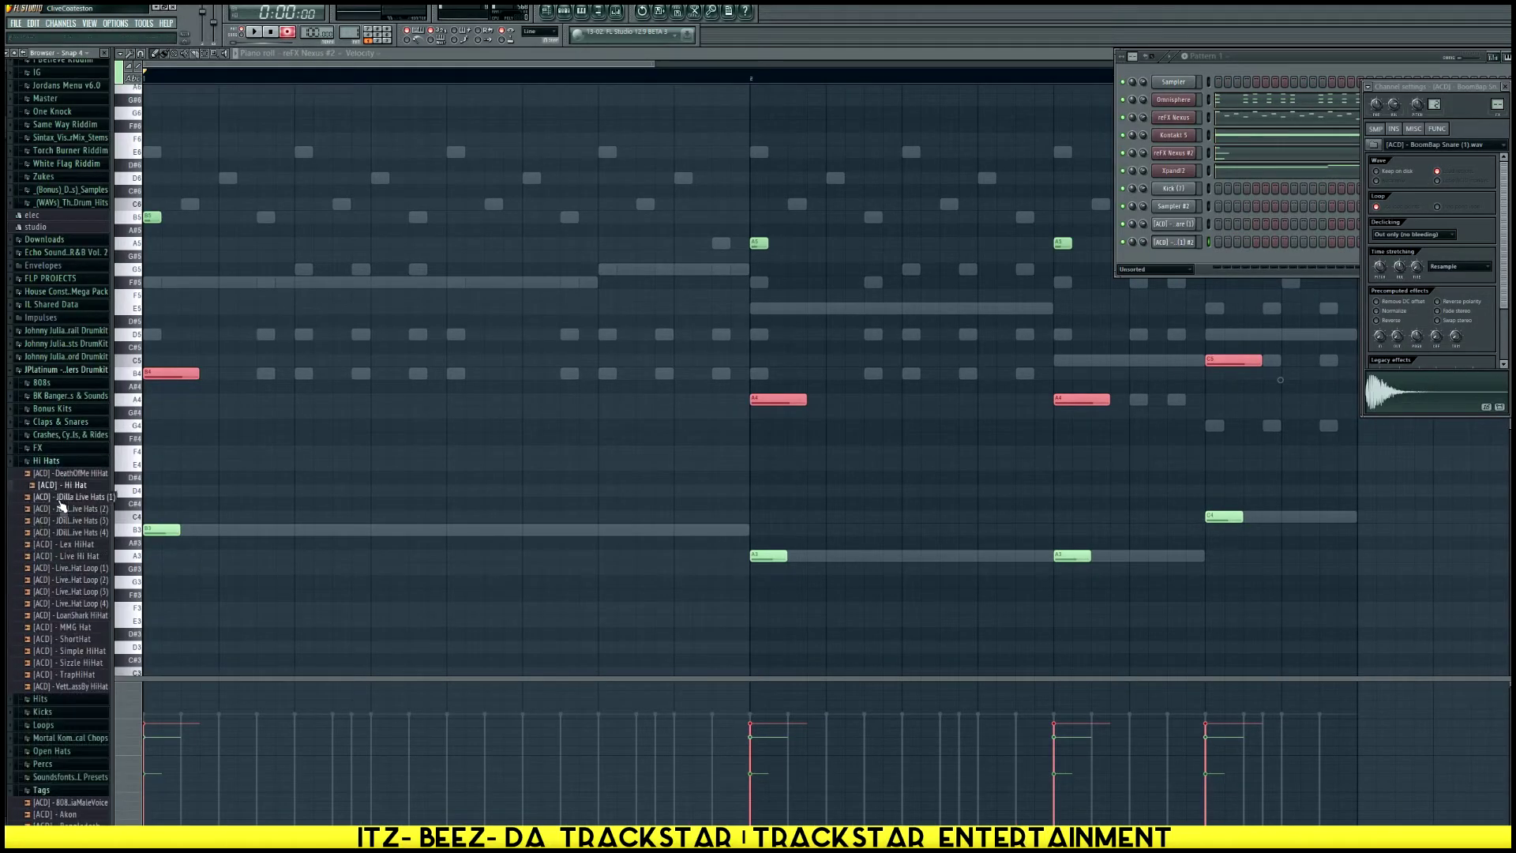
{"action": "right_click", "coordinate": [77, 484]}
{"action": "left_click", "coordinate": [150, 498]}
{"action": "key", "text": "alt+F8"}
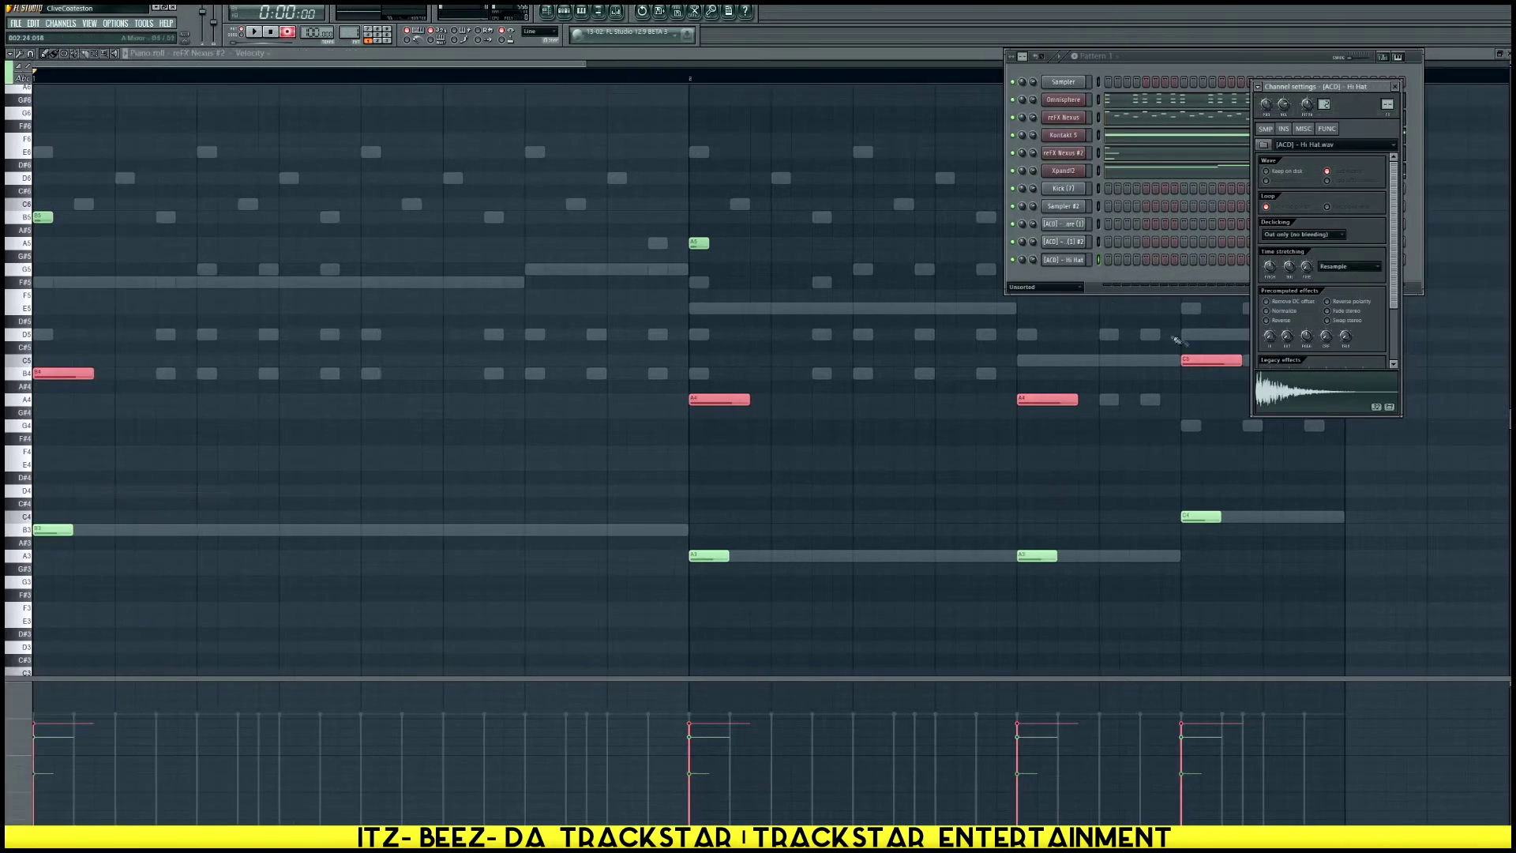
Fill every step of the Hi Hat channel across both bars and play the pattern back
{"action": "left_click_drag", "start_coordinate": [1110, 261], "coordinate": [1402, 259]}
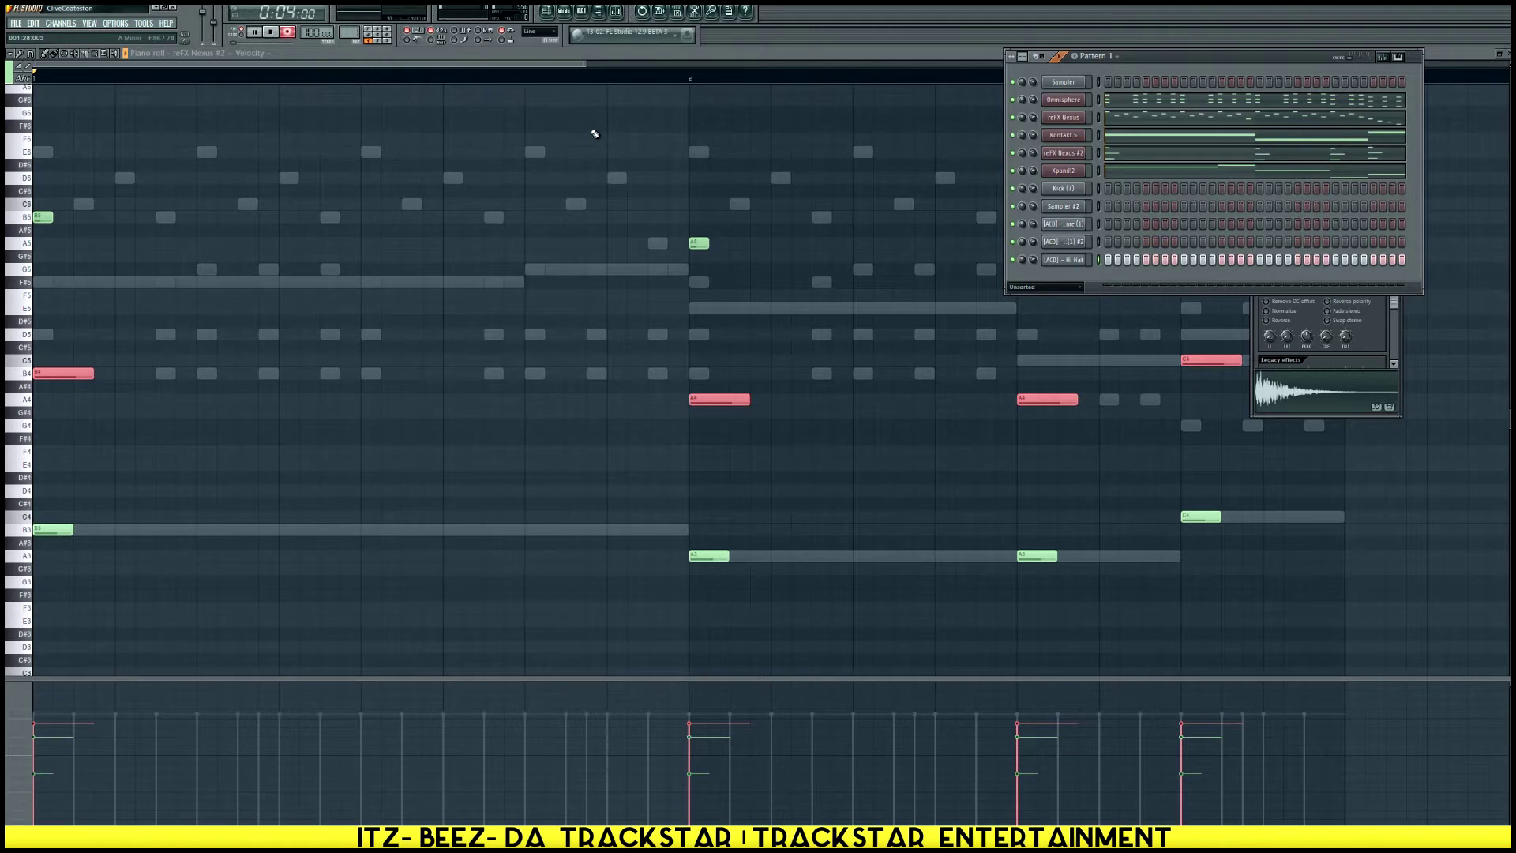
{"action": "key", "text": "space"}
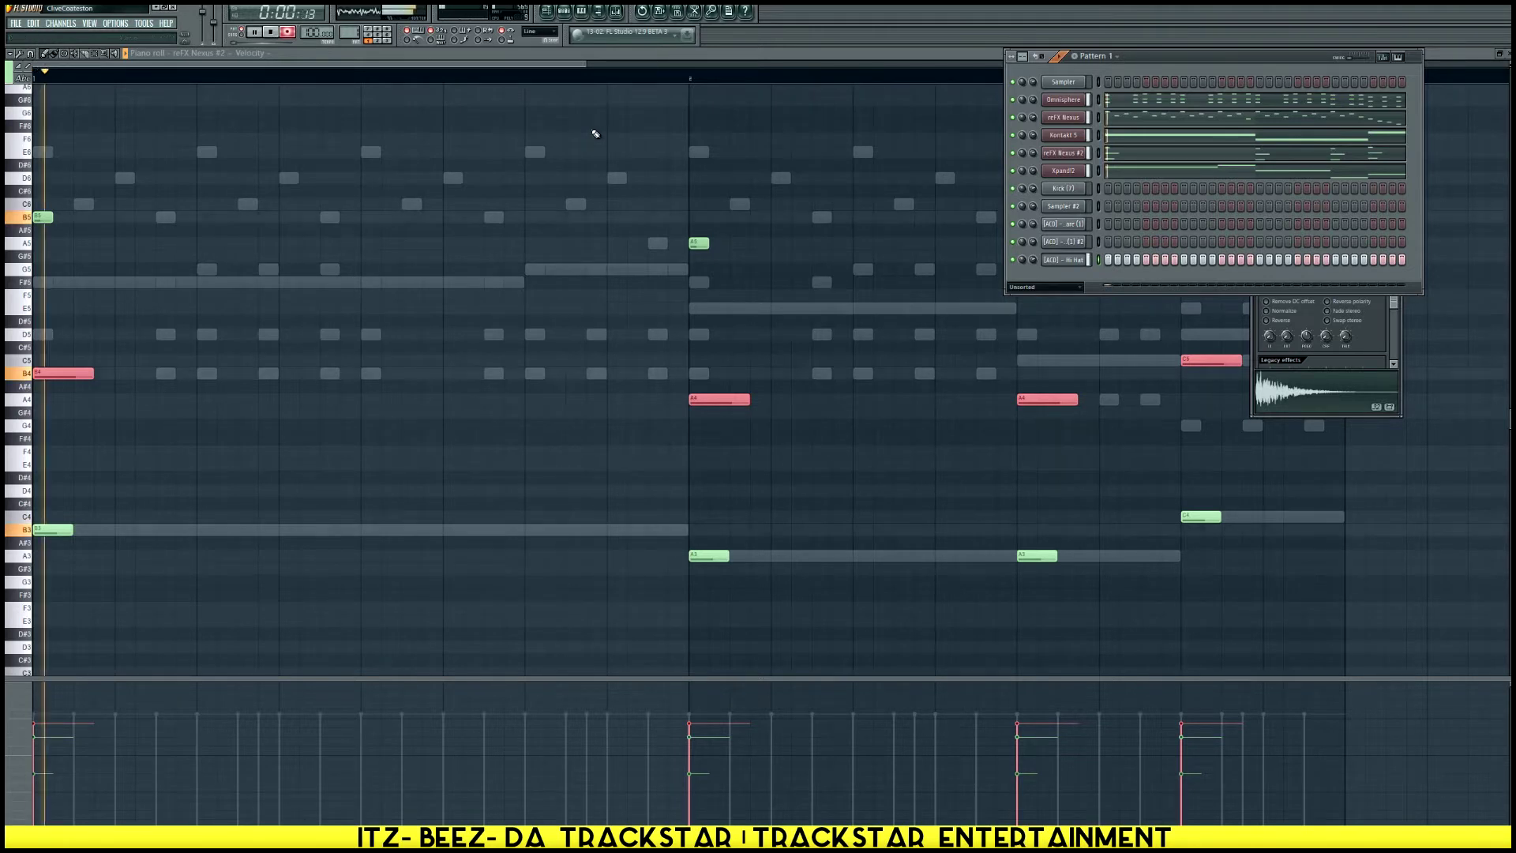
{"action": "key", "text": "space"}
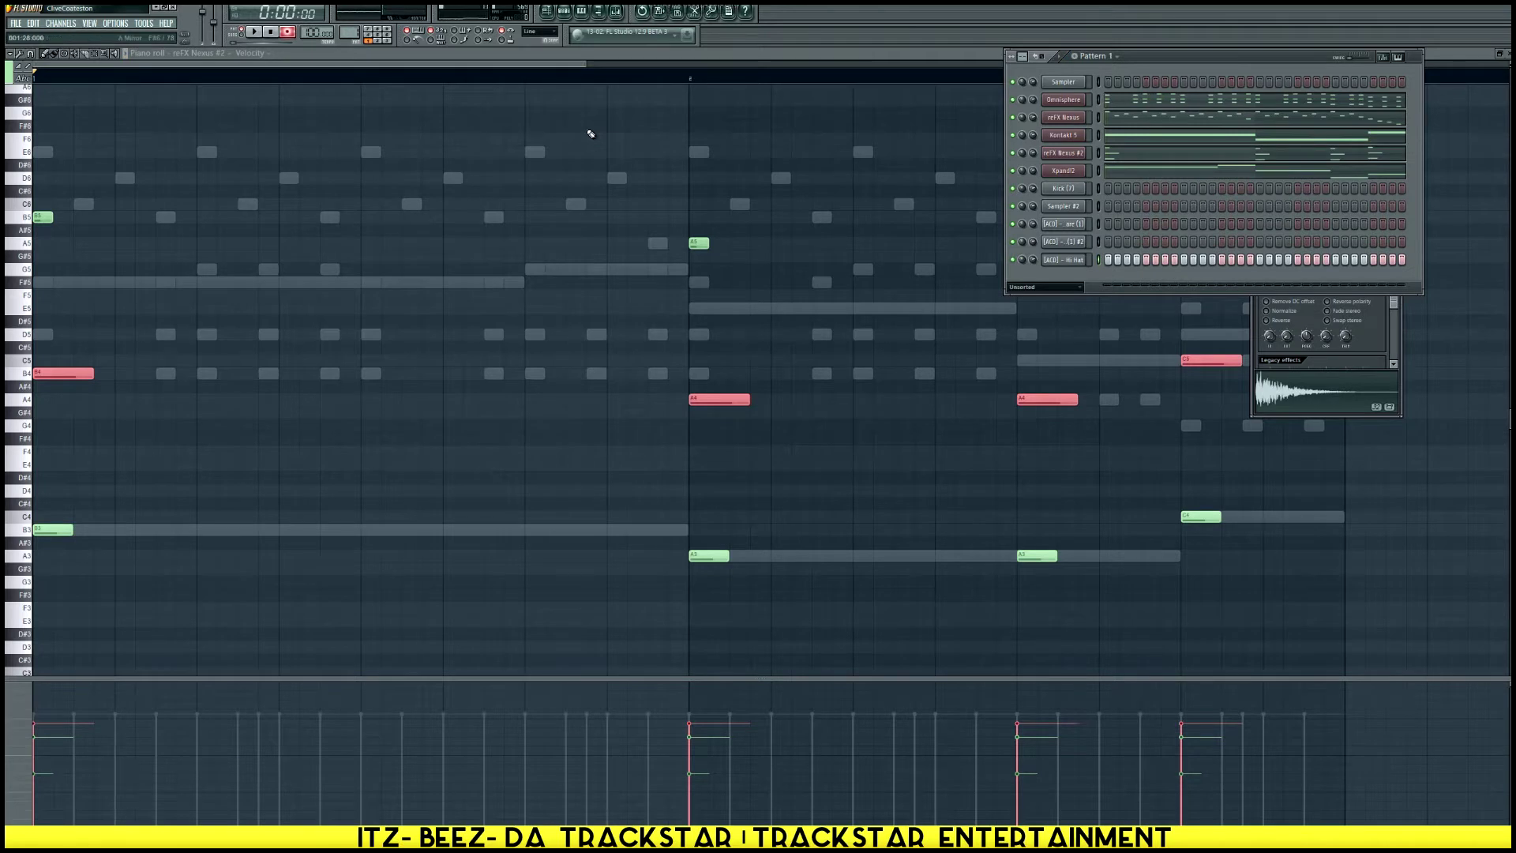
Try to record a snare part on the cloned BoomBap Snare channel and undo the take
{"action": "left_click", "coordinate": [1078, 243]}
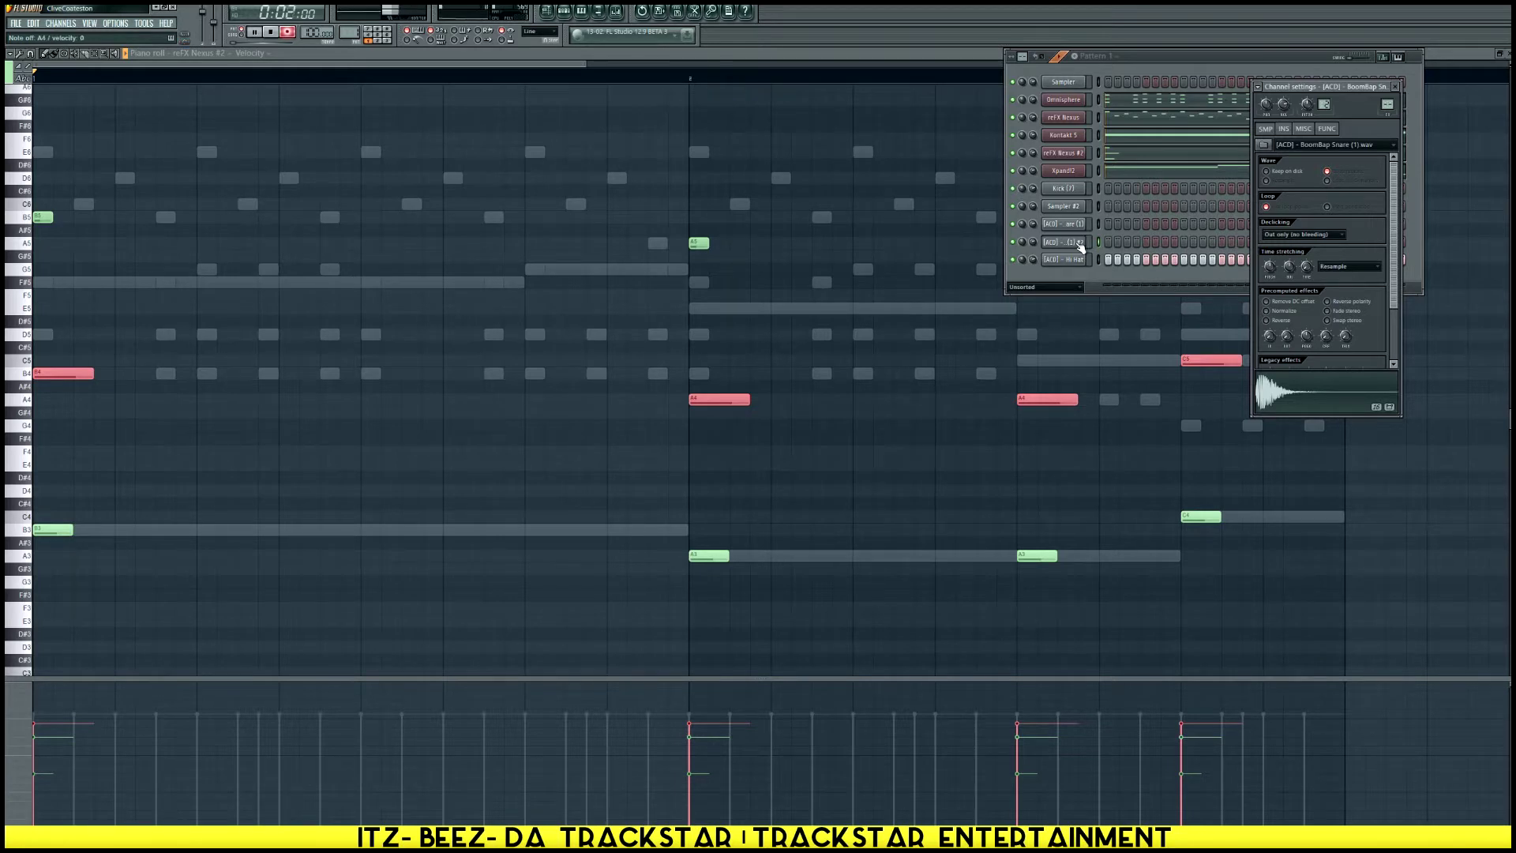
{"action": "key", "text": "space"}
Record a two-bar D5 snare pattern on the cloned BoomBap Snare channel and quantize its notes in the piano roll
{"action": "key", "text": "space"}
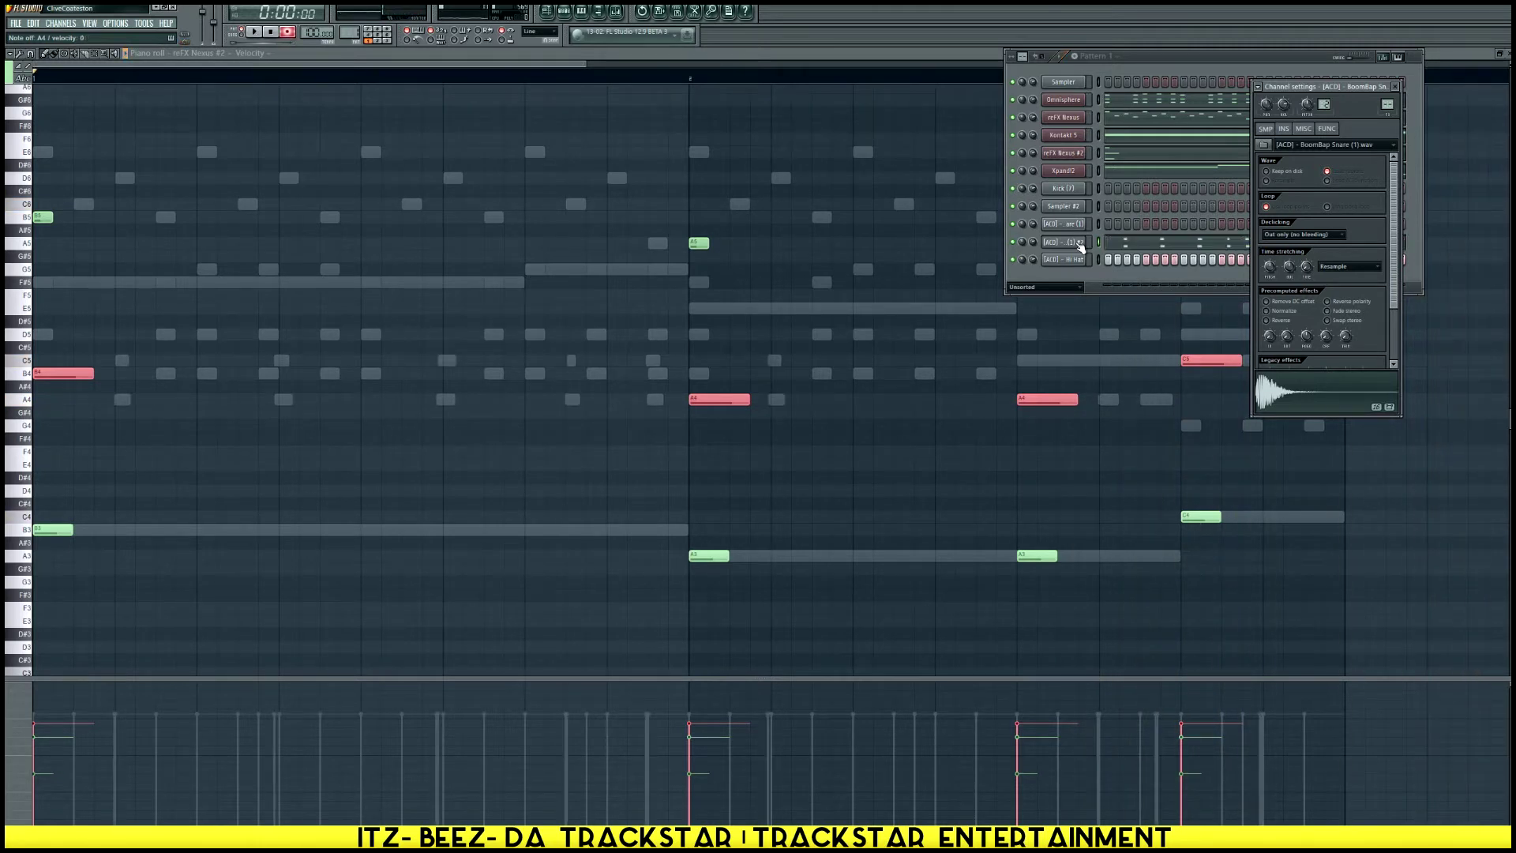
{"action": "key", "text": "ctrl+z"}
{"action": "key", "text": "space"}
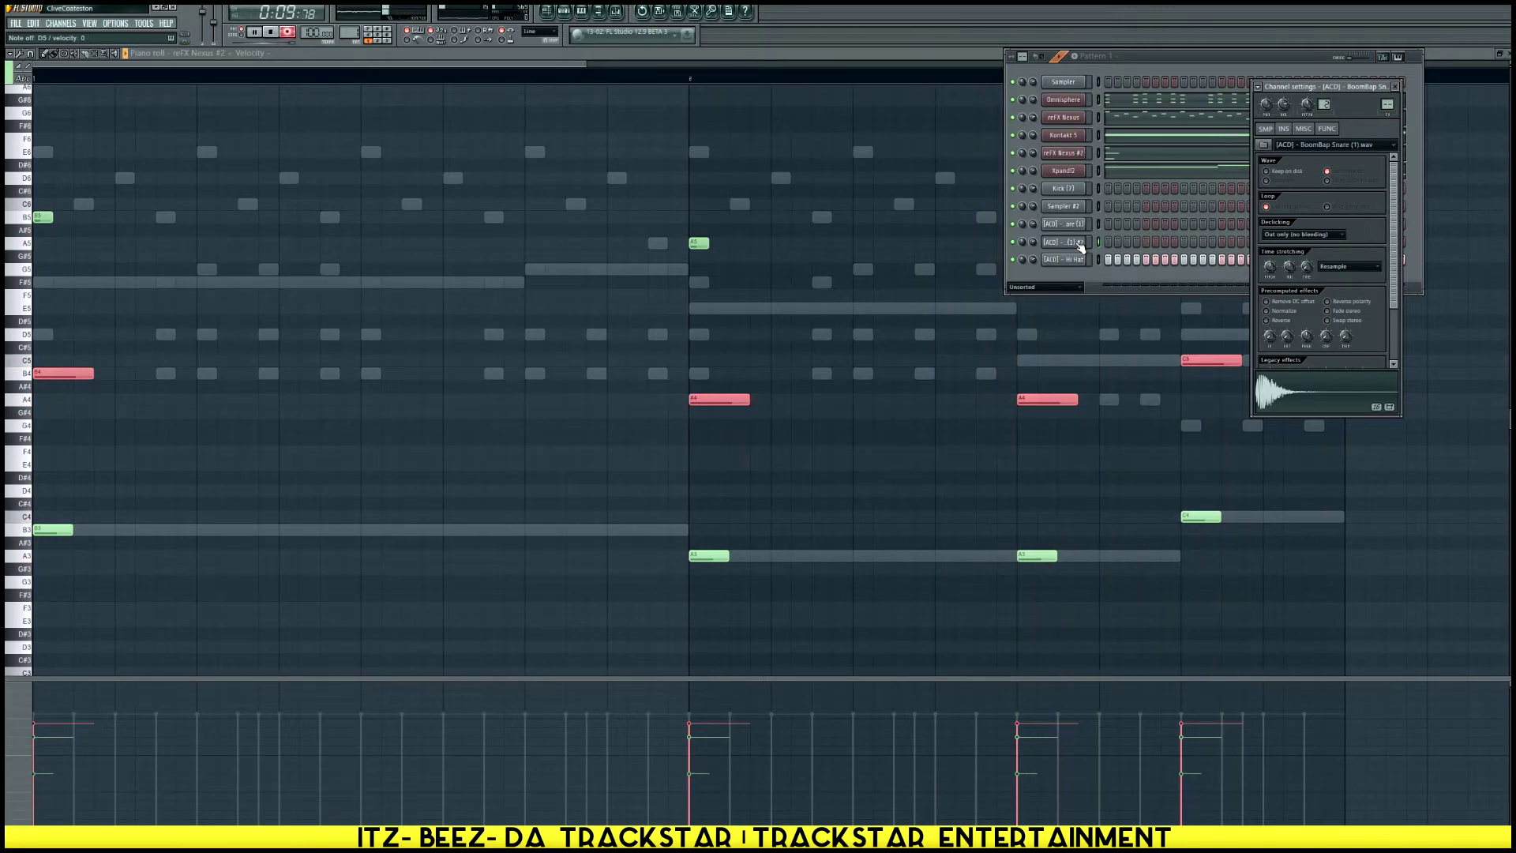
{"action": "key", "text": "space"}
{"action": "left_click", "coordinate": [1145, 242]}
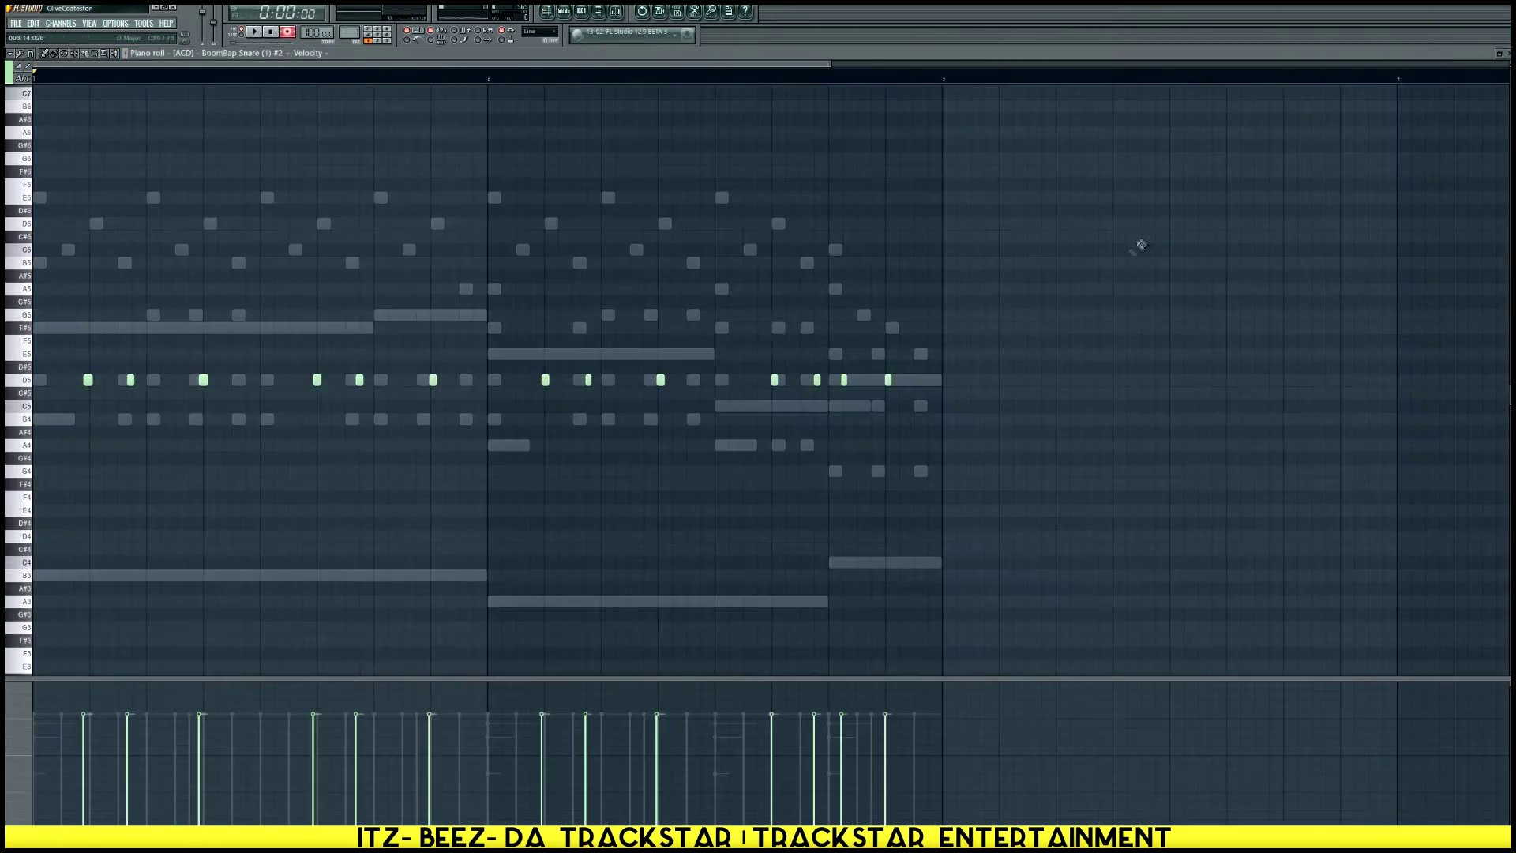
{"action": "key", "text": "ctrl+q"}
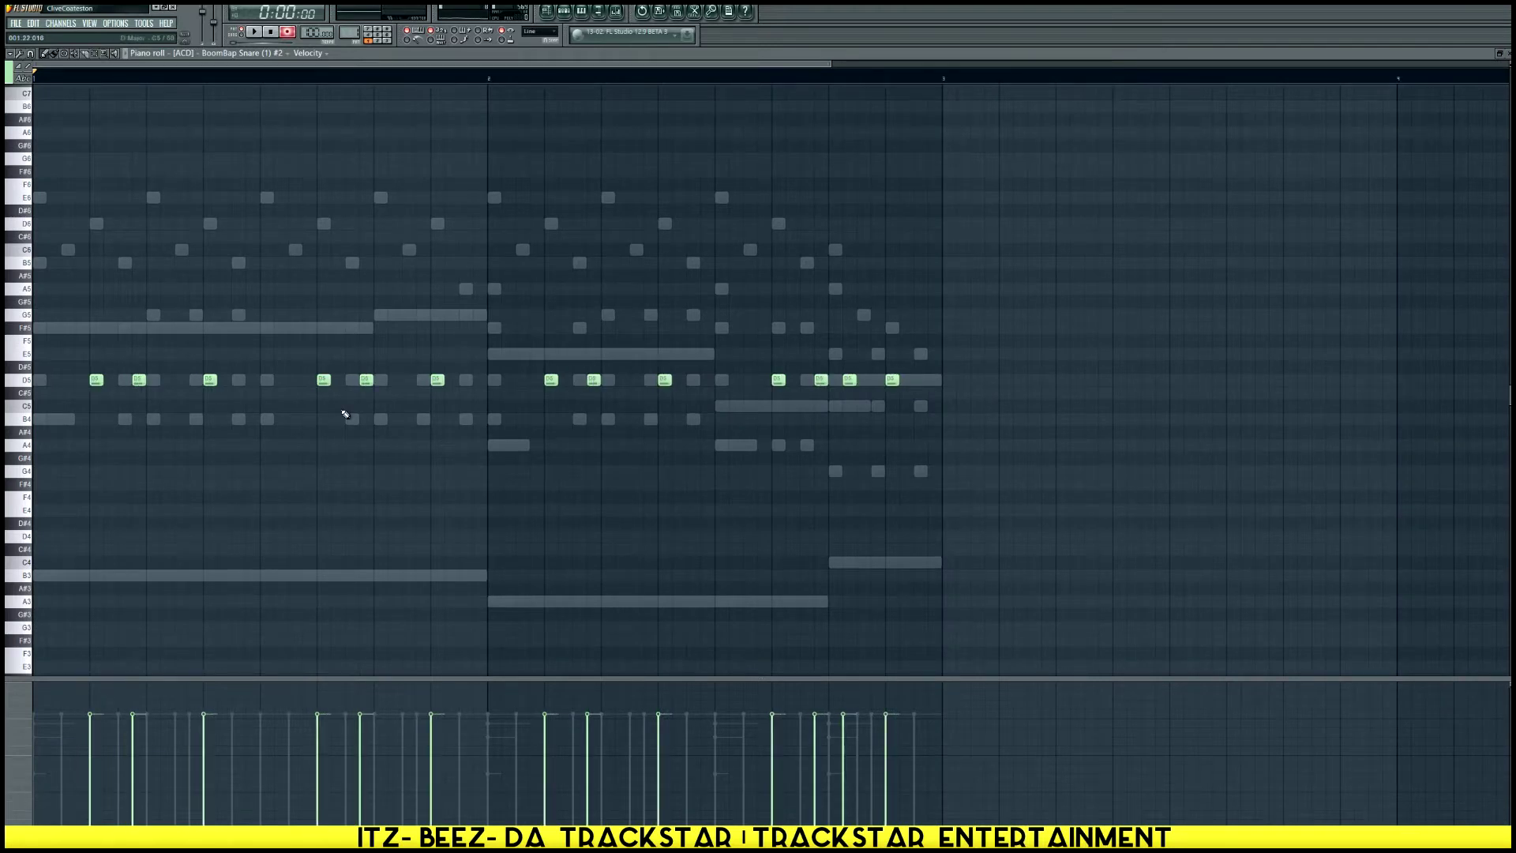
Layer a copy of all the snare notes three semitones lower on B4, with reduced velocity
{"action": "key", "text": "ctrl+a"}
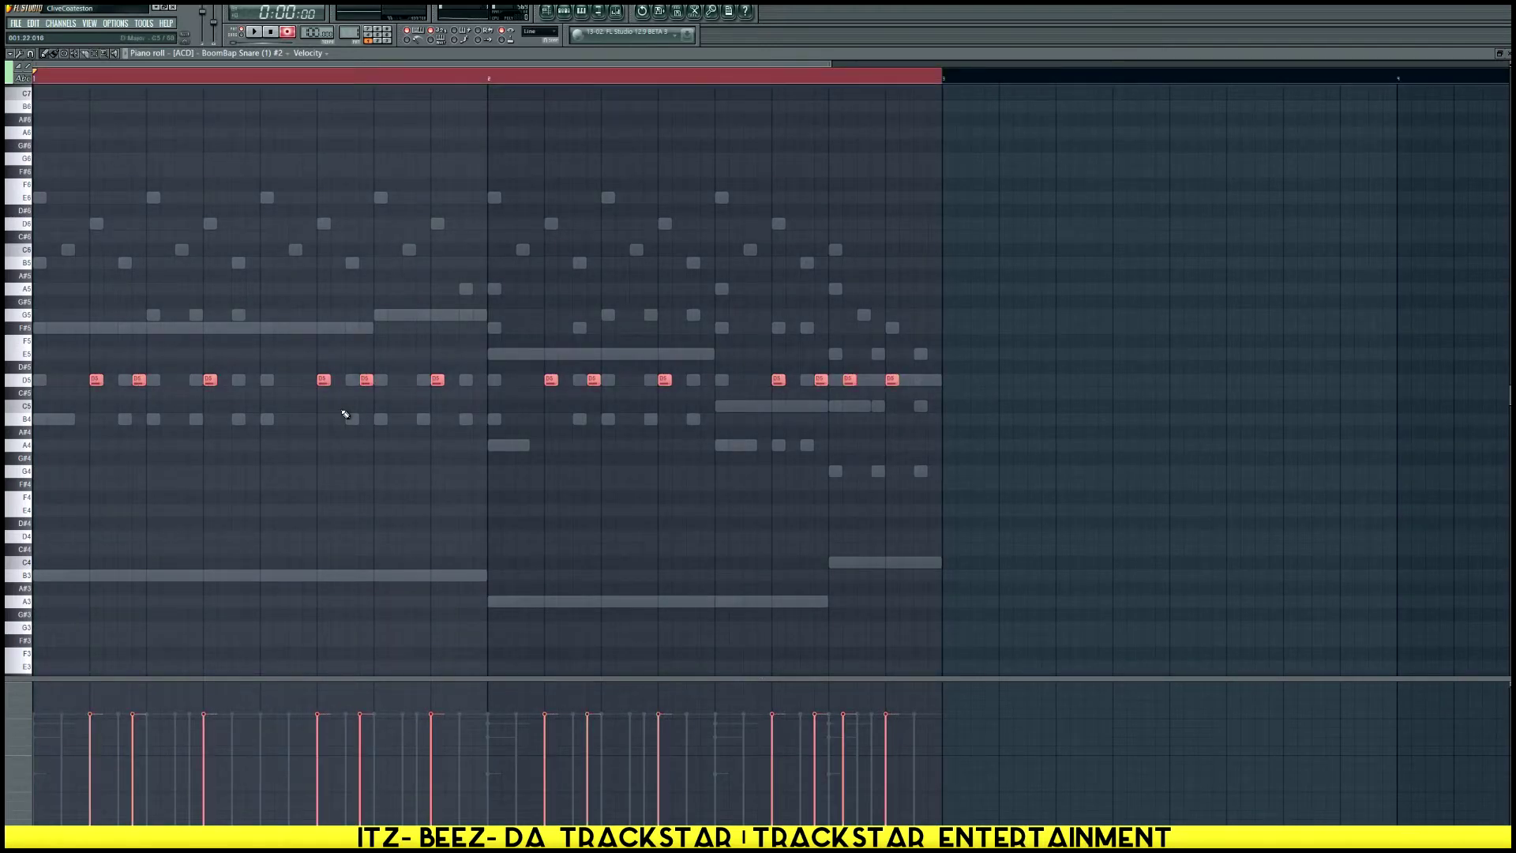
{"action": "key", "text": "shift+Down"}
{"action": "key", "text": "shift+Down"}
{"action": "key", "text": "shift+Down"}
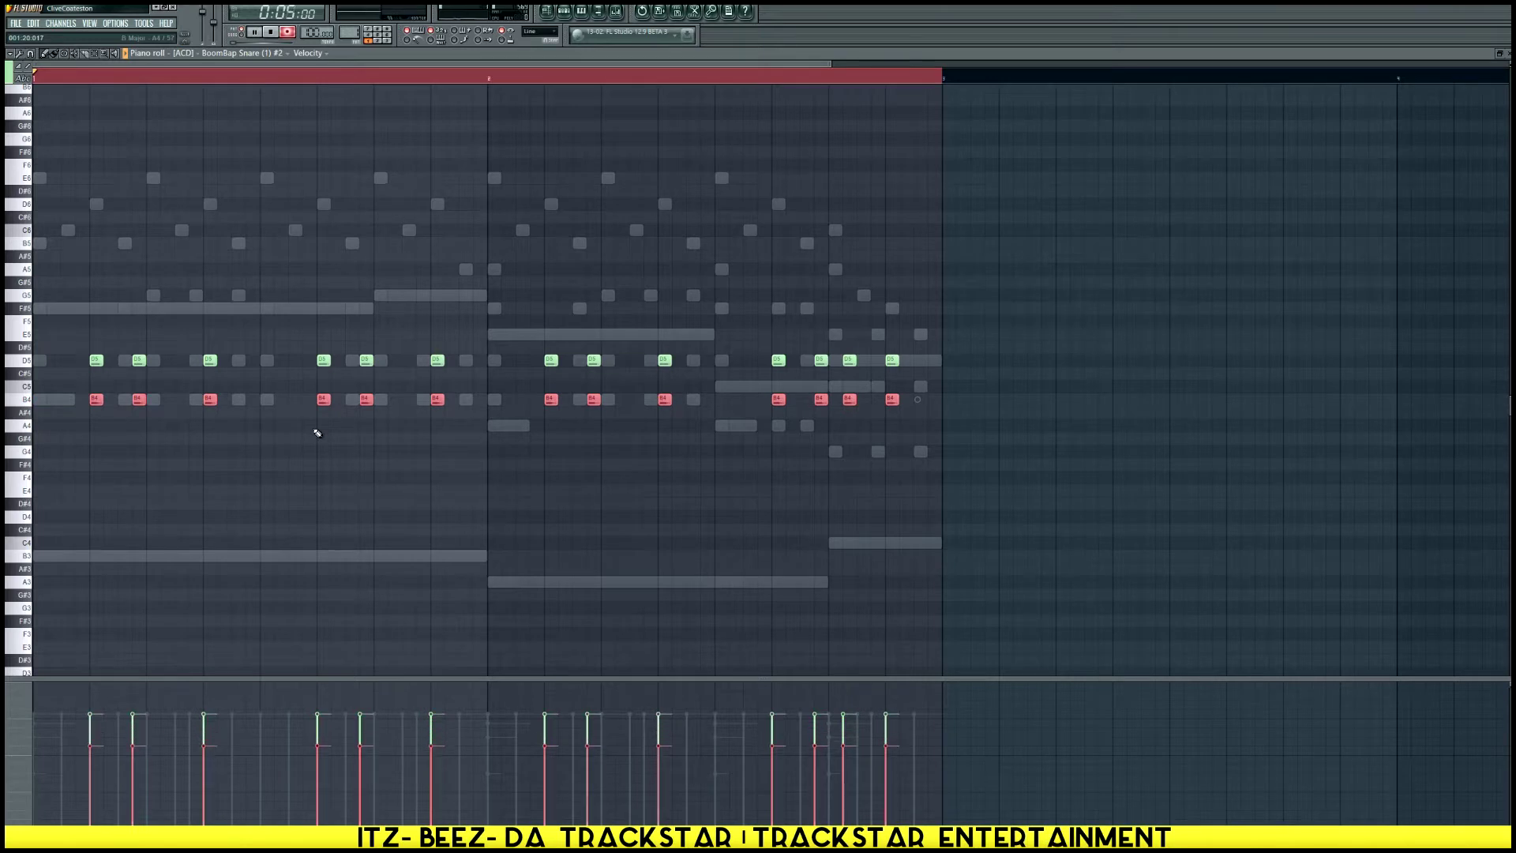
Shorten all the D5 and B4 snare notes together in two passes, using a 1/2-step snap and a finer one
{"action": "scroll", "coordinate": [312, 436], "scroll_direction": "up", "scroll_amount": 2}
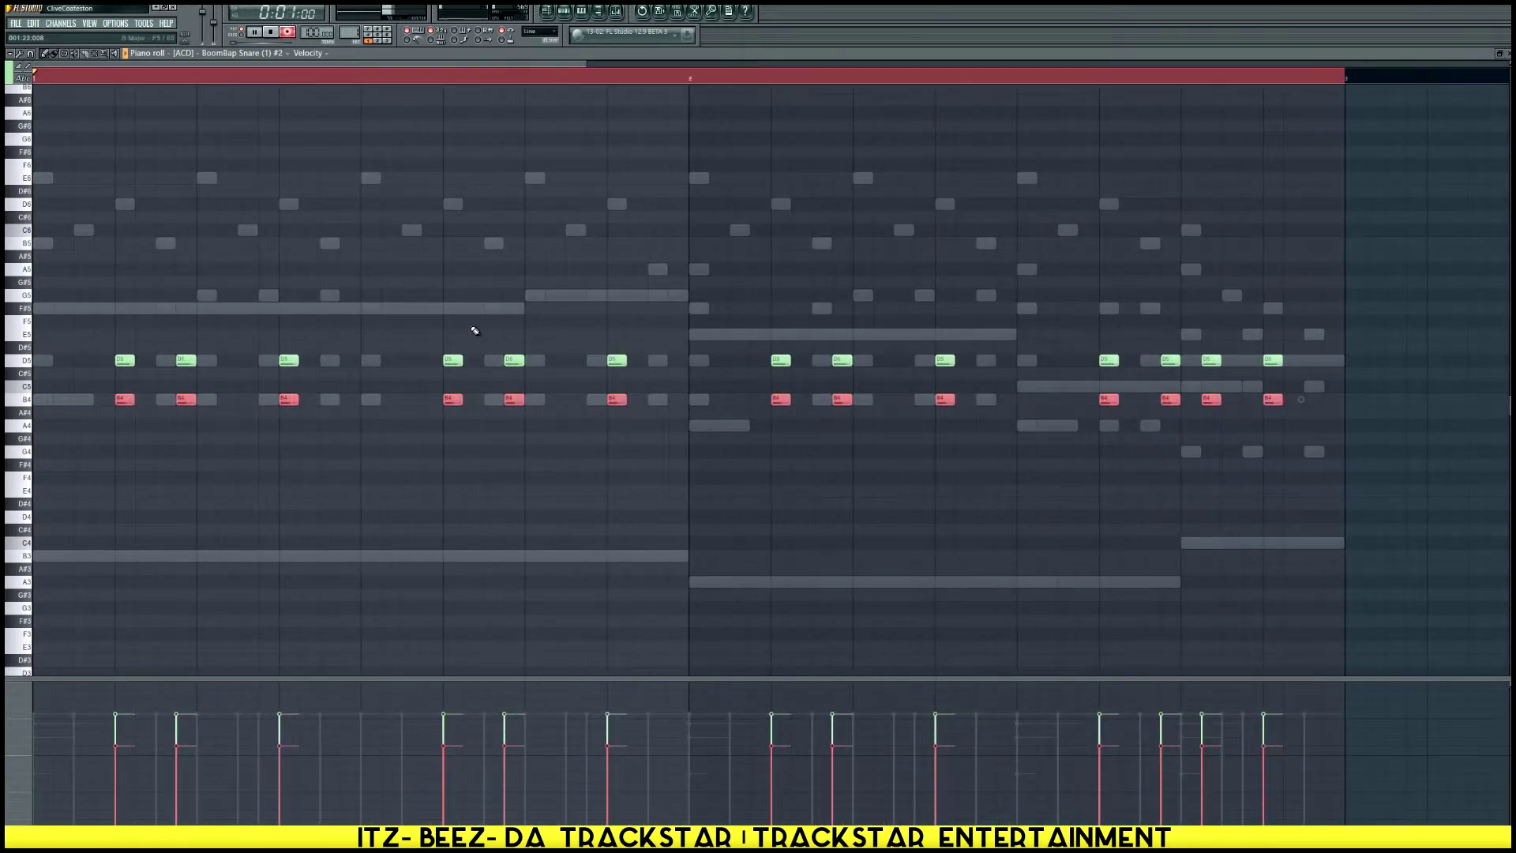
{"action": "key", "text": "ctrl+a"}
{"action": "key", "text": "space"}
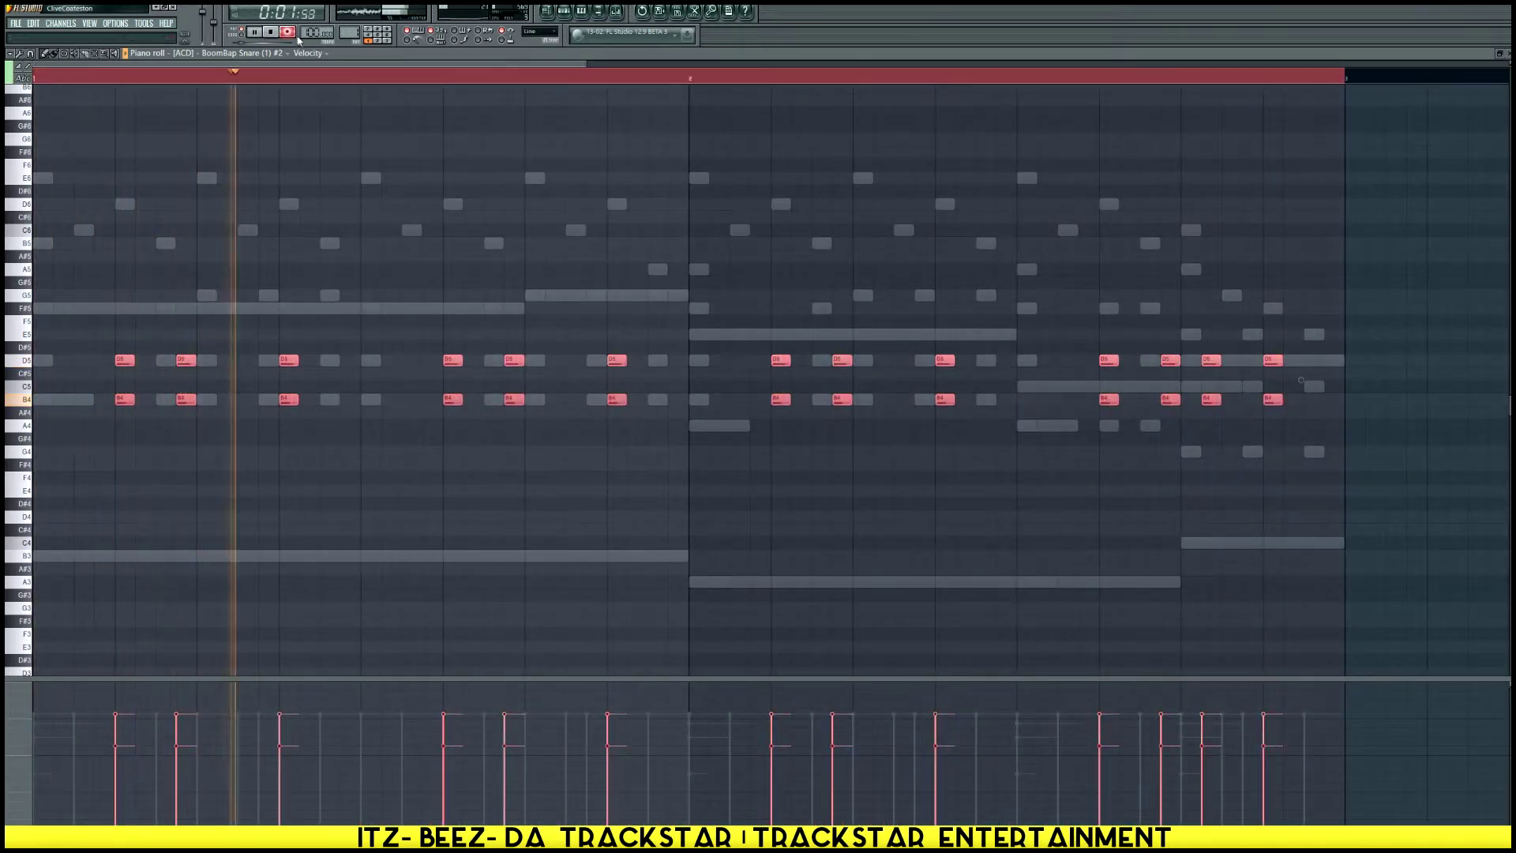
{"action": "left_click", "coordinate": [30, 53]}
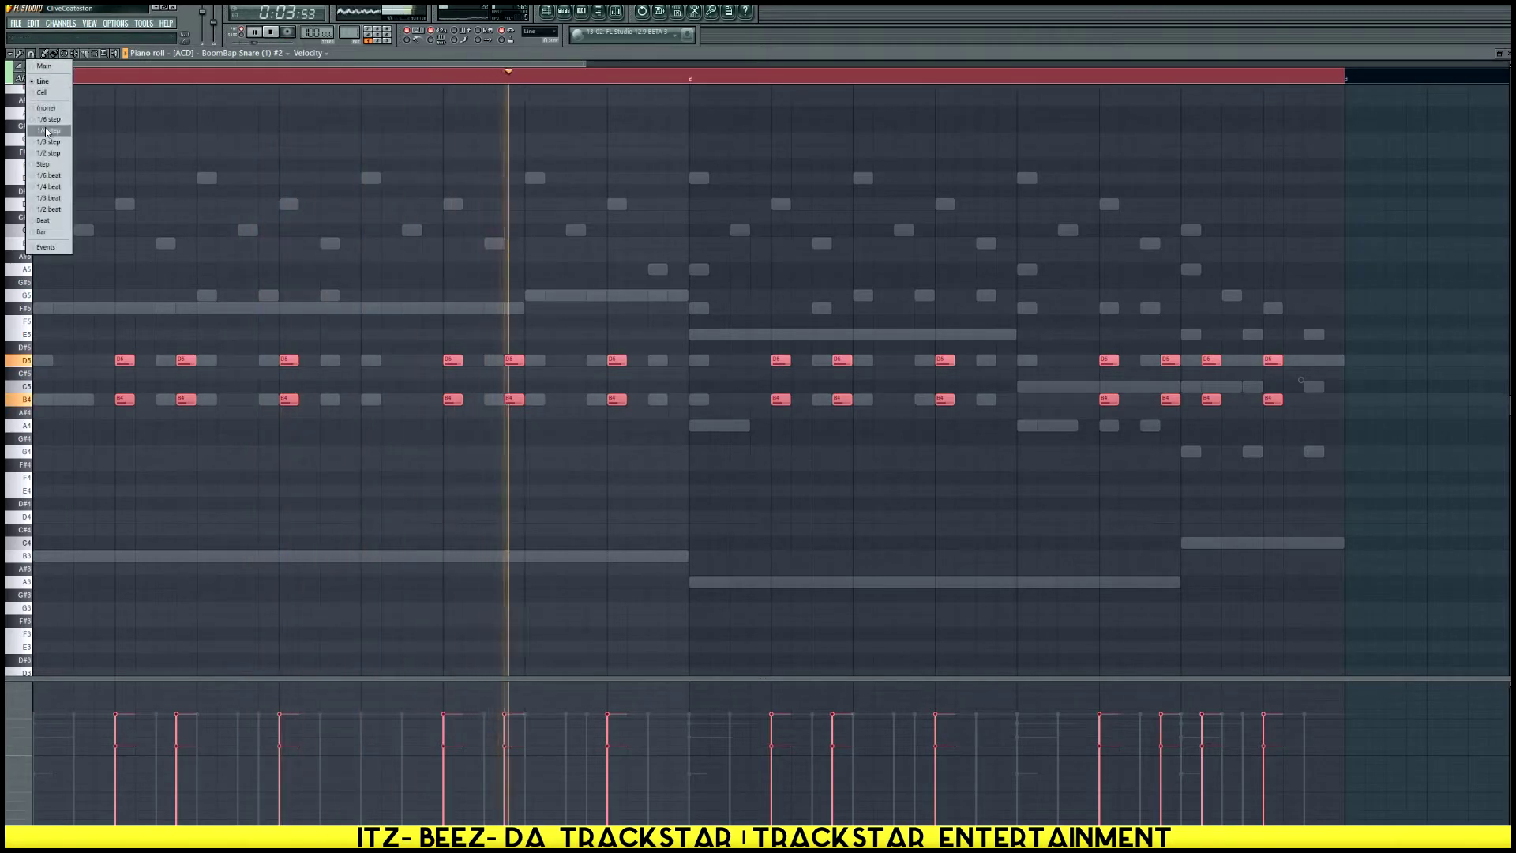
{"action": "left_click", "coordinate": [46, 131]}
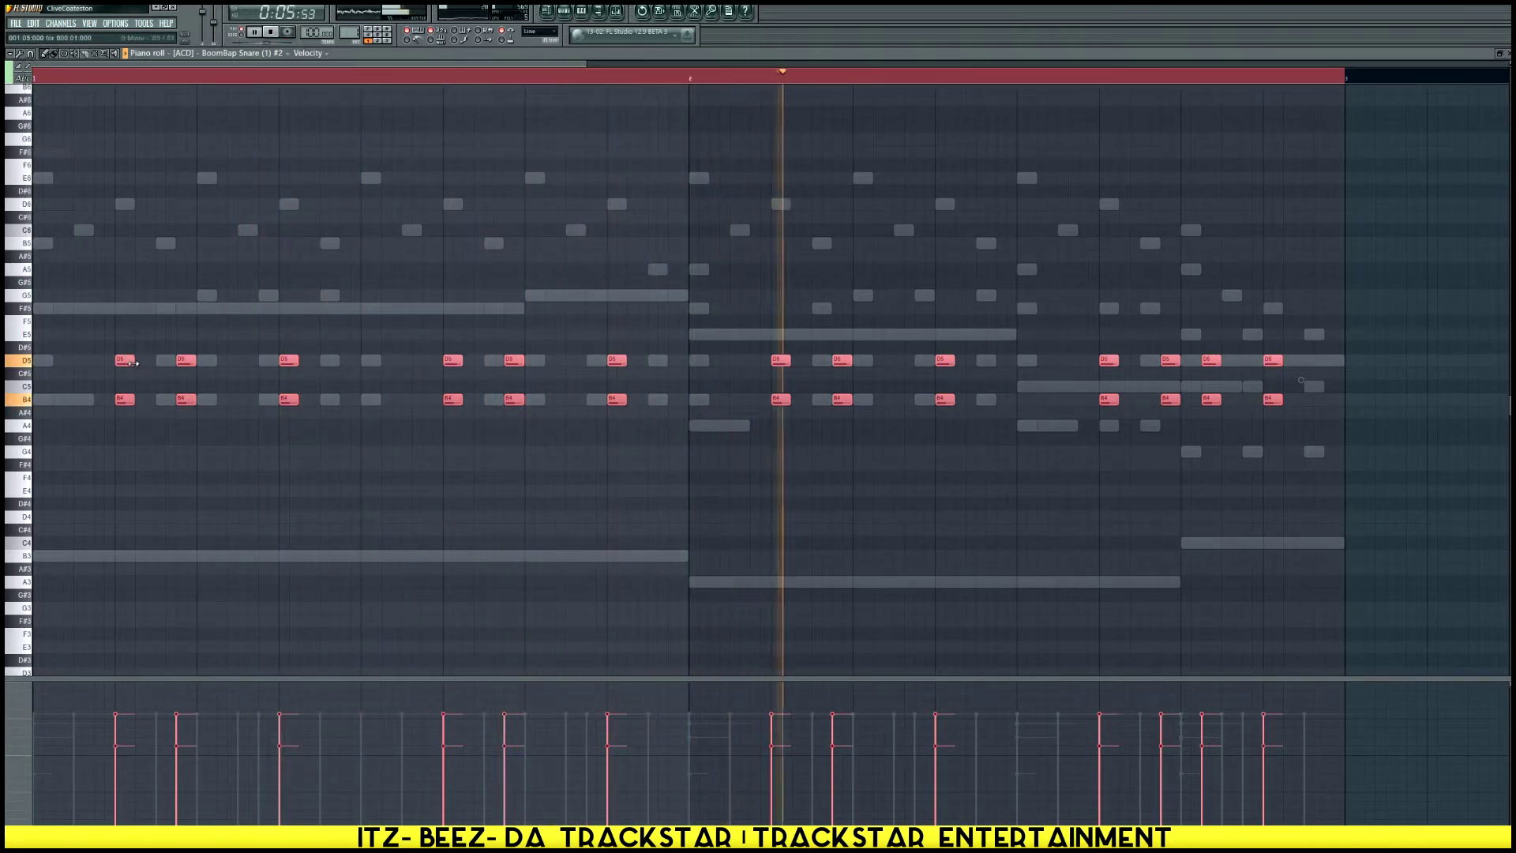
{"action": "left_click_drag", "start_coordinate": [133, 364], "coordinate": [123, 364]}
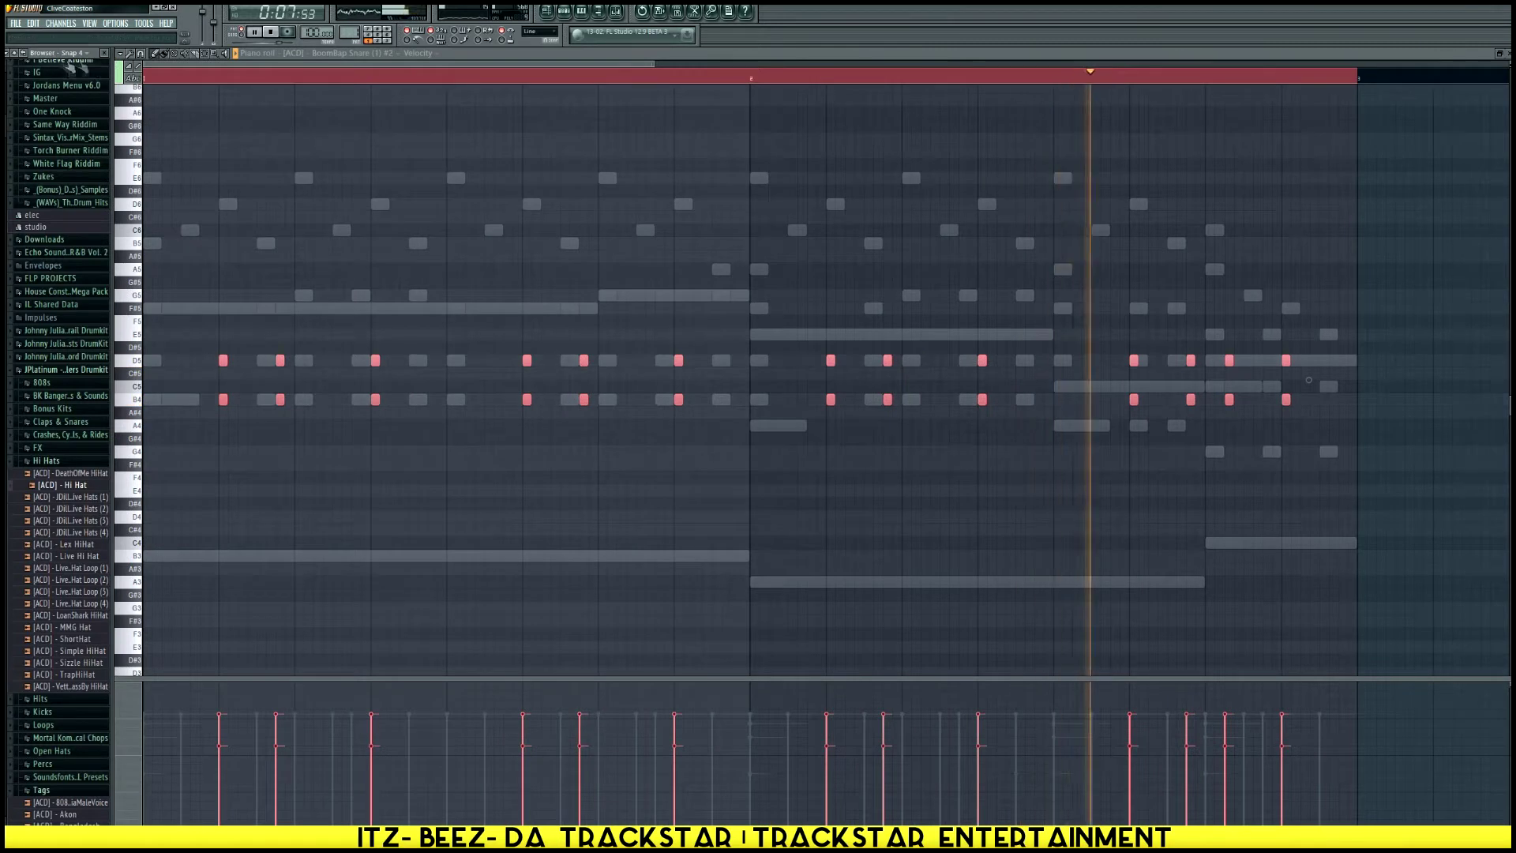
{"action": "left_click", "coordinate": [30, 53]}
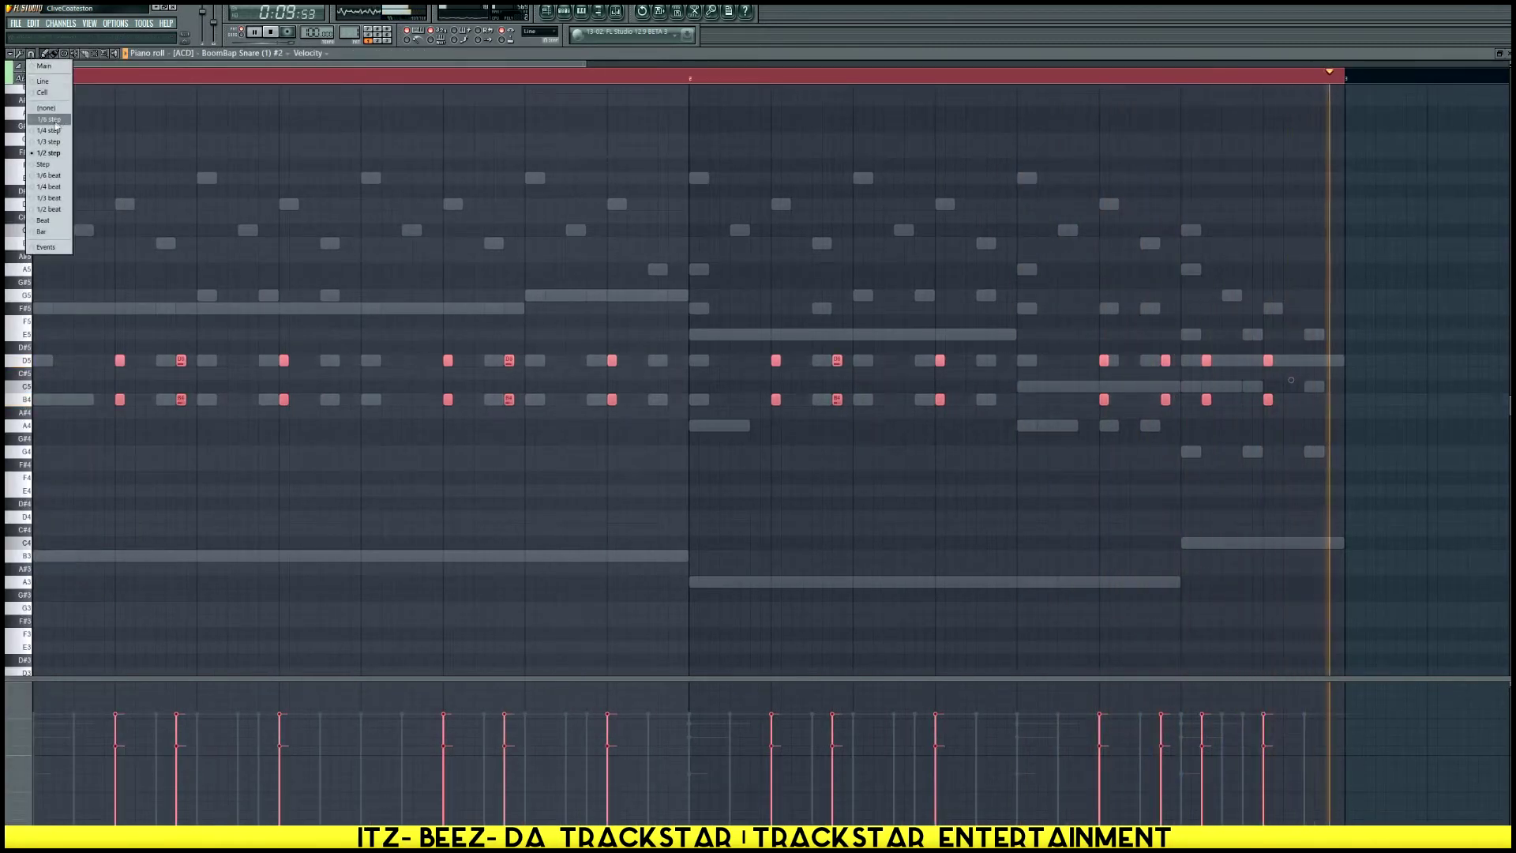
{"action": "left_click", "coordinate": [49, 119]}
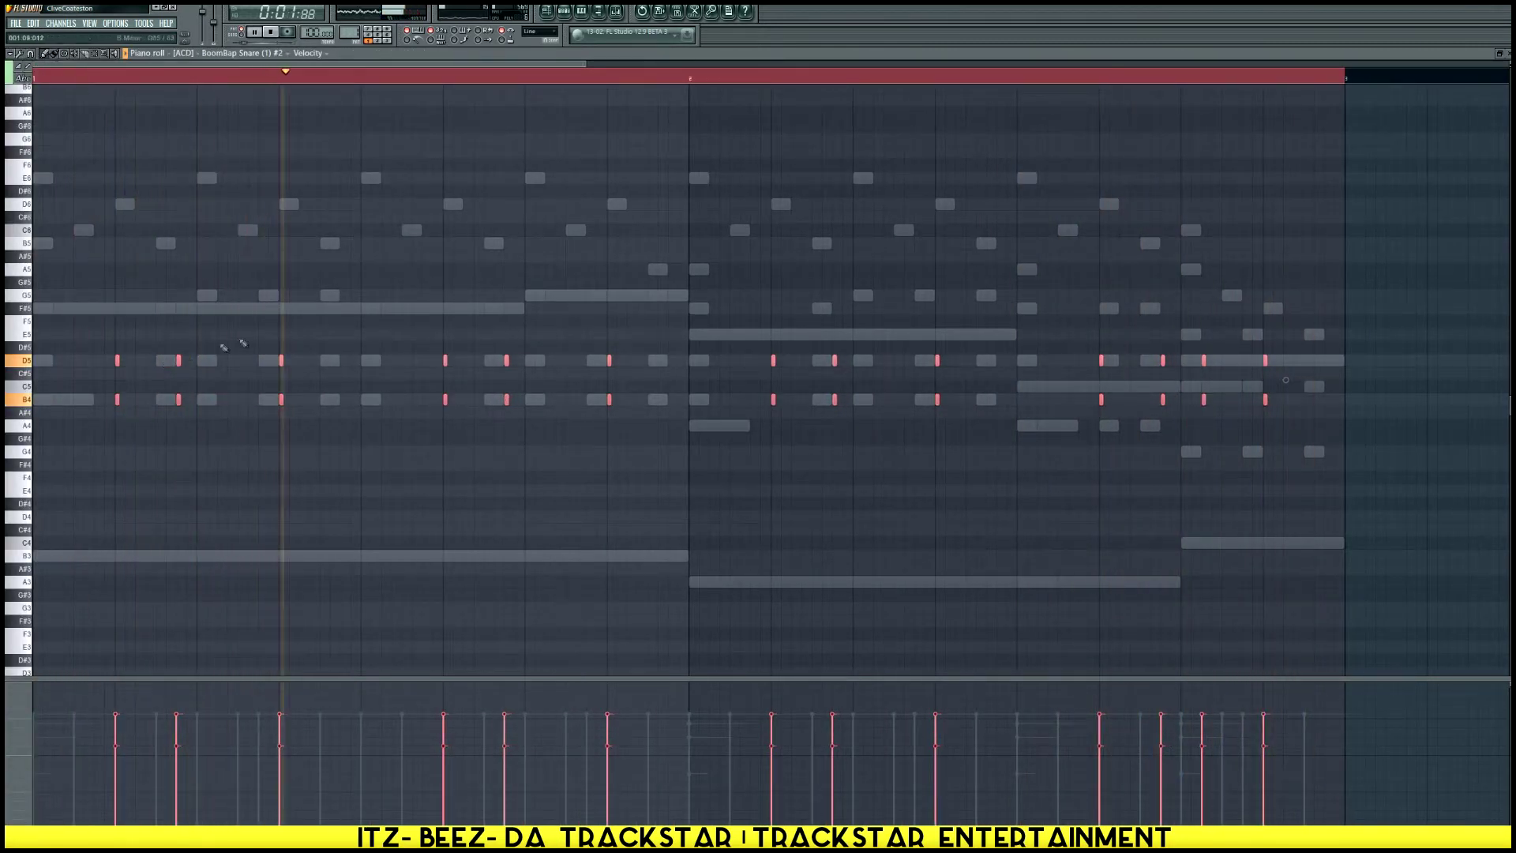
{"action": "left_click", "coordinate": [342, 274], "text": "ctrl"}
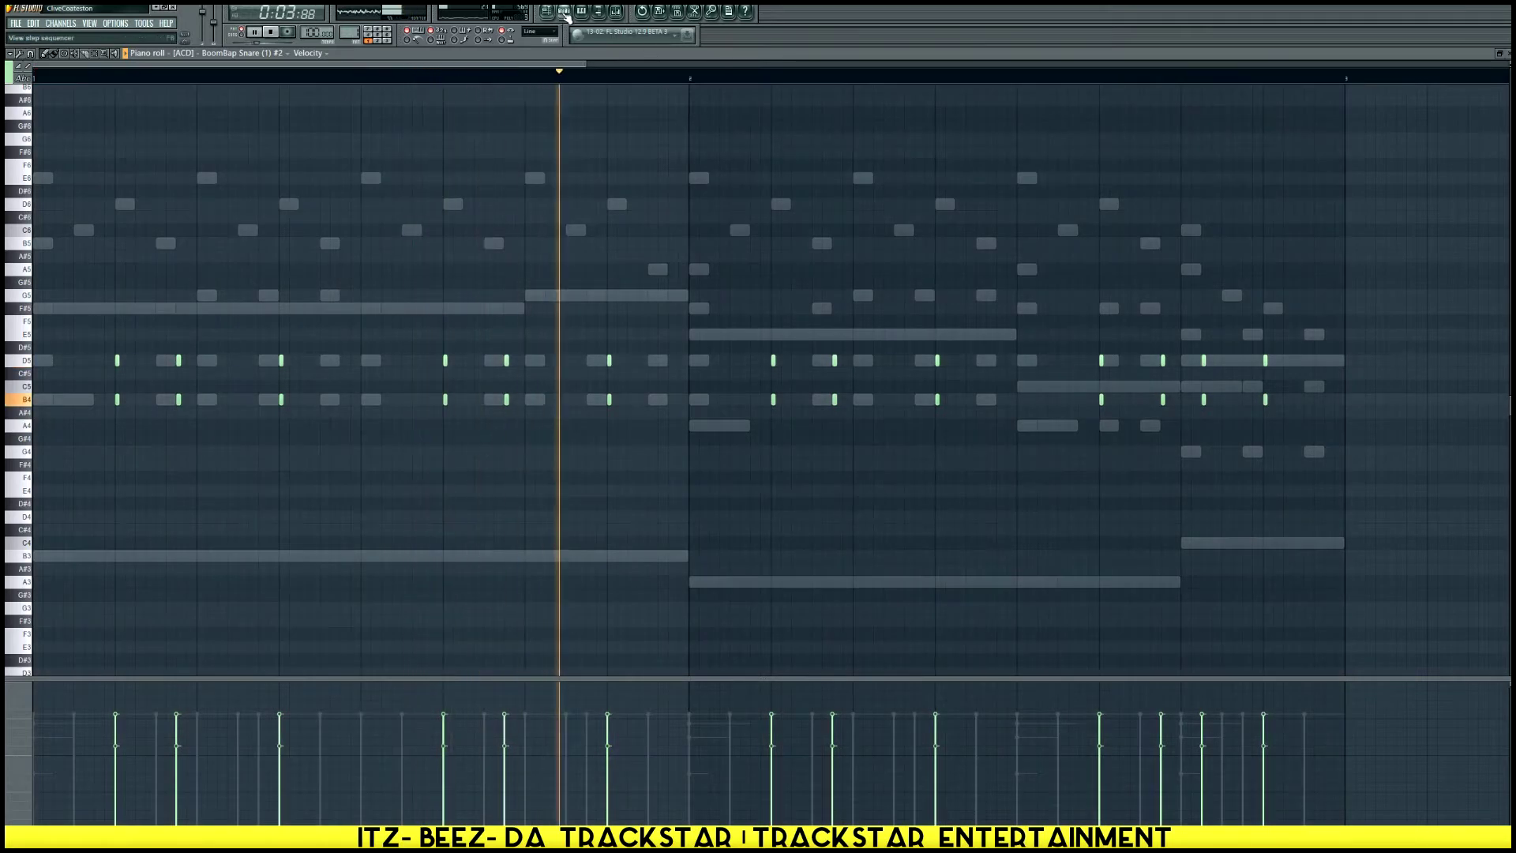
Record an E5 snare part on the original BoomBap Snare channel and open its notes in the piano roll
{"action": "key", "text": "F6"}
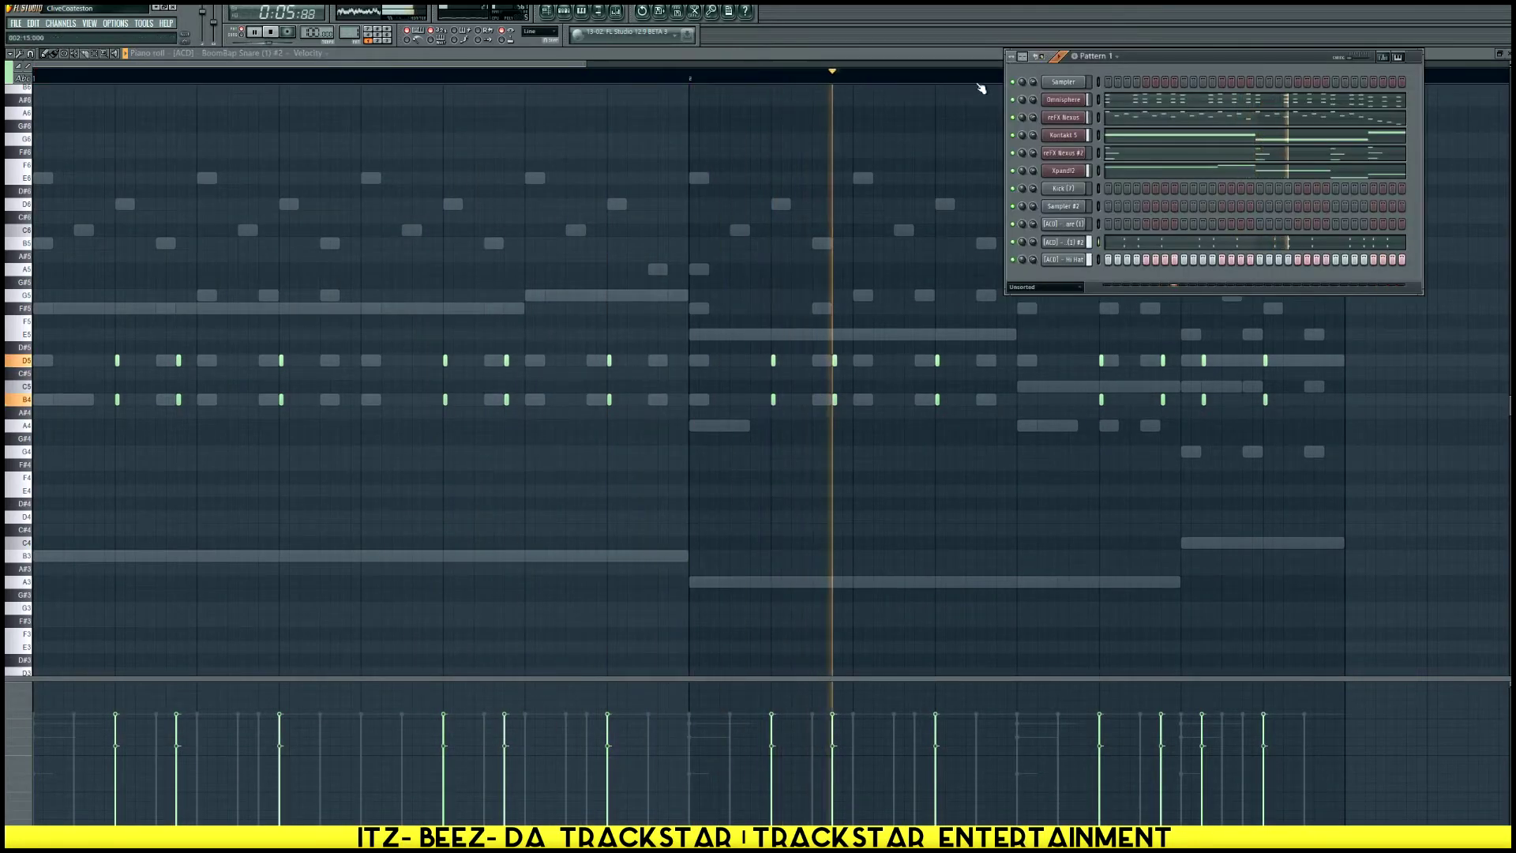
{"action": "left_click", "coordinate": [1072, 223]}
{"action": "left_click", "coordinate": [1070, 225]}
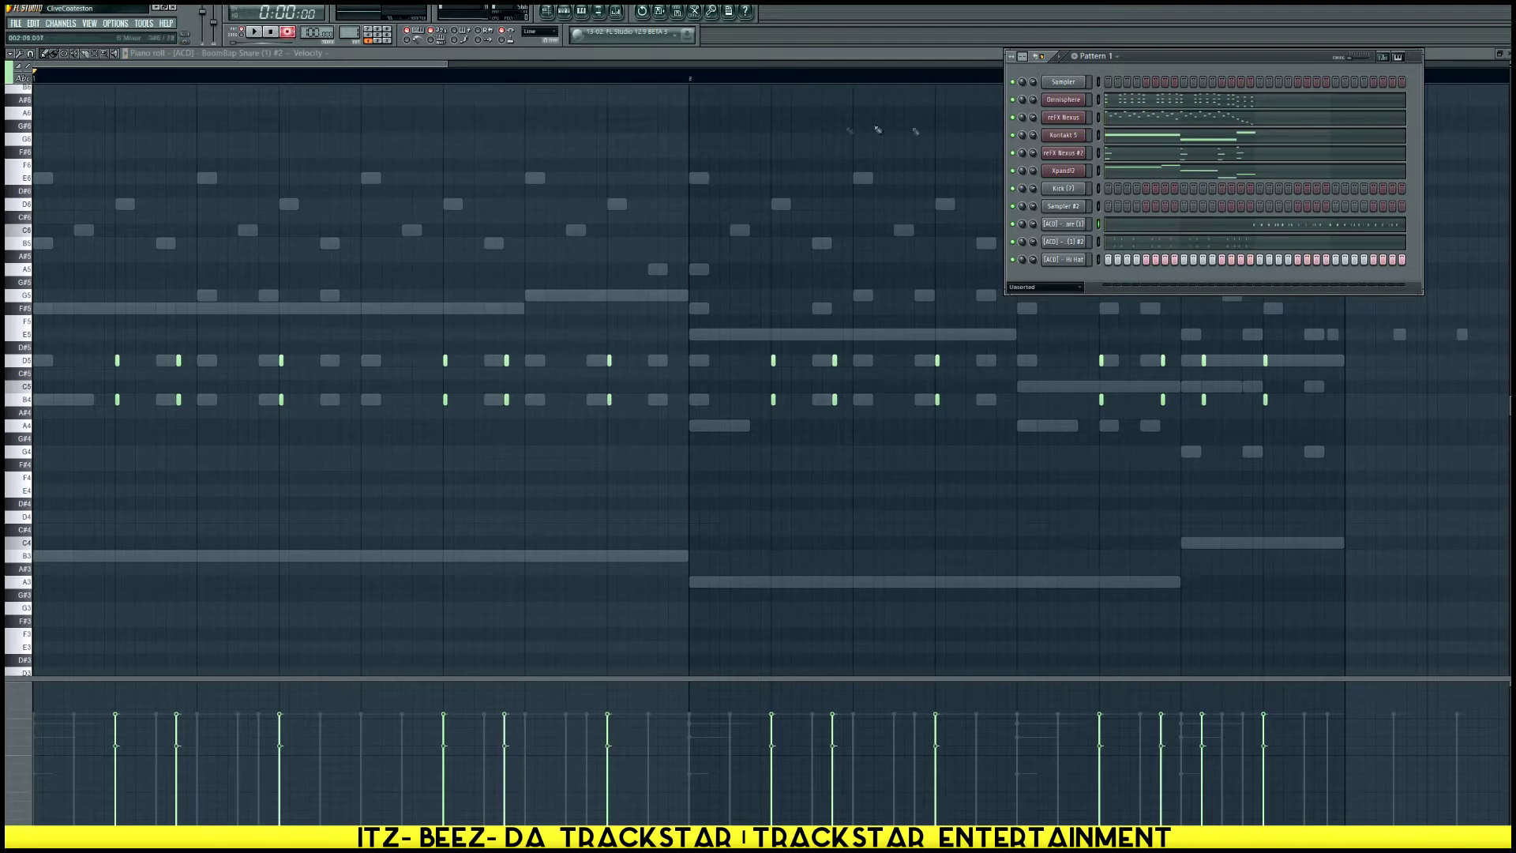
{"action": "left_click", "coordinate": [1263, 224]}
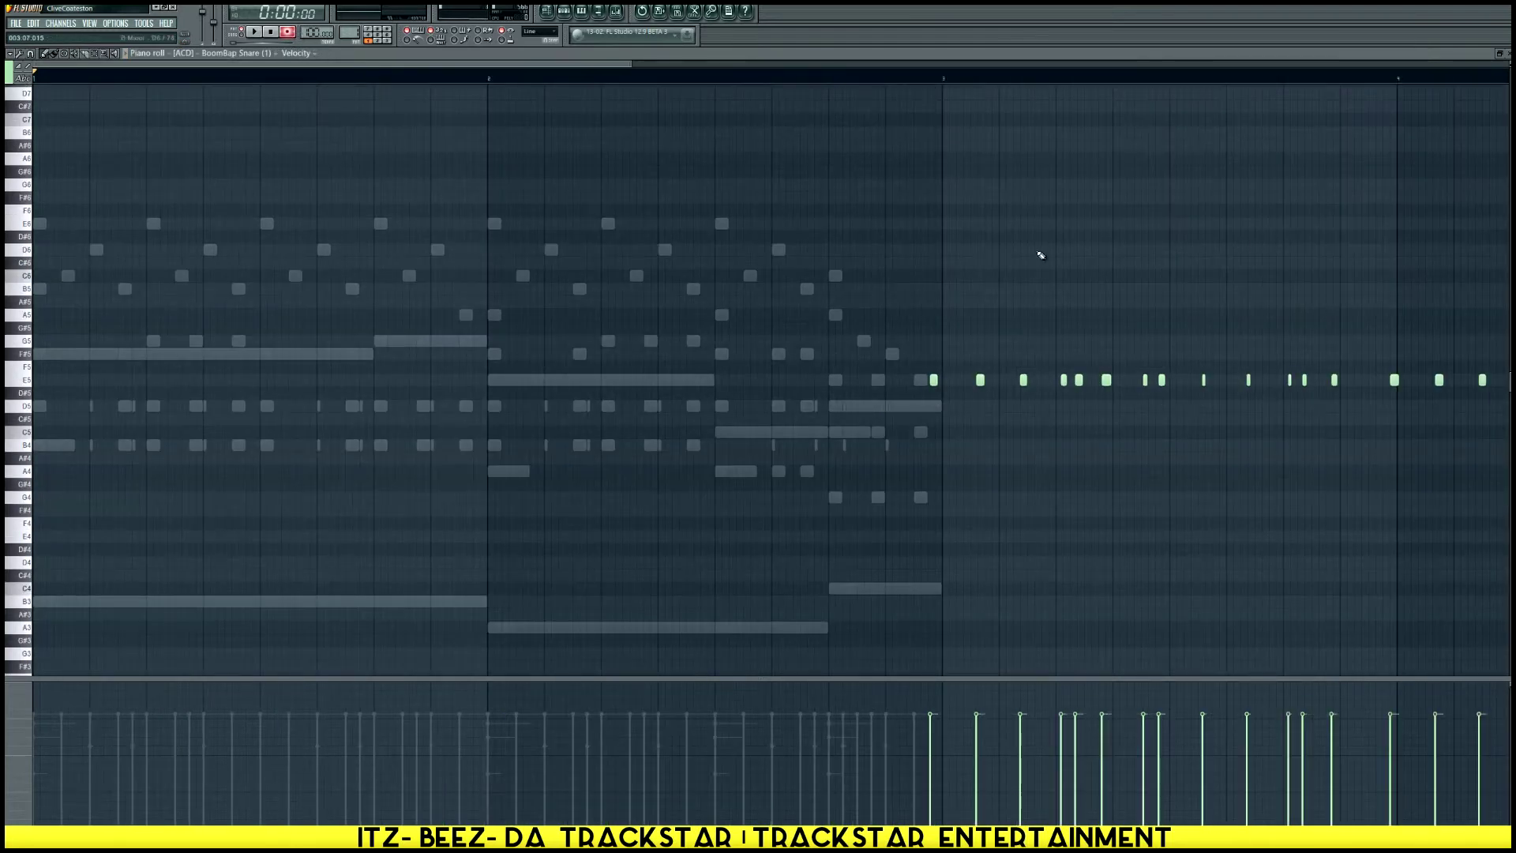
Shift all the recorded E5 snare notes earlier so that the part starts at the beginning of bar 1
{"action": "scroll", "coordinate": [1041, 255], "scroll_direction": "down", "scroll_amount": 3}
{"action": "key", "text": "shift+Left"}
{"action": "key", "text": "shift+Left"}
{"action": "key", "text": "shift+Left"}
{"action": "key", "text": "shift+Left"}
{"action": "key", "text": "shift+Left"}
{"action": "key", "text": "shift+Left"}
{"action": "key", "text": "shift+Left"}
{"action": "key", "text": "shift+Left"}
{"action": "key", "text": "shift+Left"}
{"action": "key", "text": "shift+Left"}
{"action": "key", "text": "shift+Left"}
{"action": "key", "text": "shift+Left"}
{"action": "key", "text": "shift+Left"}
{"action": "key", "text": "shift+Left"}
{"action": "key", "text": "shift+Left"}
{"action": "key", "text": "shift+Left"}
{"action": "key", "text": "shift+Left"}
{"action": "key", "text": "shift+Left"}
{"action": "key", "text": "shift+Left"}
{"action": "key", "text": "shift+Left"}
{"action": "key", "text": "shift+Left"}
{"action": "key", "text": "shift+Left"}
{"action": "key", "text": "shift+Left"}
{"action": "key", "text": "shift+Left"}
{"action": "key", "text": "shift+Left"}
{"action": "key", "text": "shift+Left"}
{"action": "key", "text": "shift+Left"}
{"action": "key", "text": "space"}
{"action": "key", "text": "shift+Left"}
{"action": "key", "text": "shift+Left"}
{"action": "key", "text": "shift+Left"}
{"action": "key", "text": "shift+Left"}
{"action": "key", "text": "shift+Left"}
{"action": "key", "text": "shift+Left"}
{"action": "key", "text": "shift+Left"}
{"action": "key", "text": "shift+Left"}
{"action": "key", "text": "shift+Left"}
{"action": "key", "text": "shift+Left"}
{"action": "key", "text": "shift+Left"}
{"action": "key", "text": "shift+Left"}
{"action": "key", "text": "shift+Left"}
{"action": "key", "text": "shift+Left"}
{"action": "key", "text": "shift+Left"}
{"action": "key", "text": "shift+Left"}
{"action": "key", "text": "shift+Left"}
{"action": "key", "text": "shift+Left"}
{"action": "key", "text": "shift+Left"}
{"action": "key", "text": "shift+Left"}
{"action": "key", "text": "shift+Left"}
{"action": "key", "text": "shift+Left"}
{"action": "key", "text": "shift+Left"}
{"action": "key", "text": "shift+Left"}
{"action": "key", "text": "shift+Left"}
{"action": "key", "text": "shift+Left"}
{"action": "key", "text": "shift+Left"}
{"action": "key", "text": "shift+Left"}
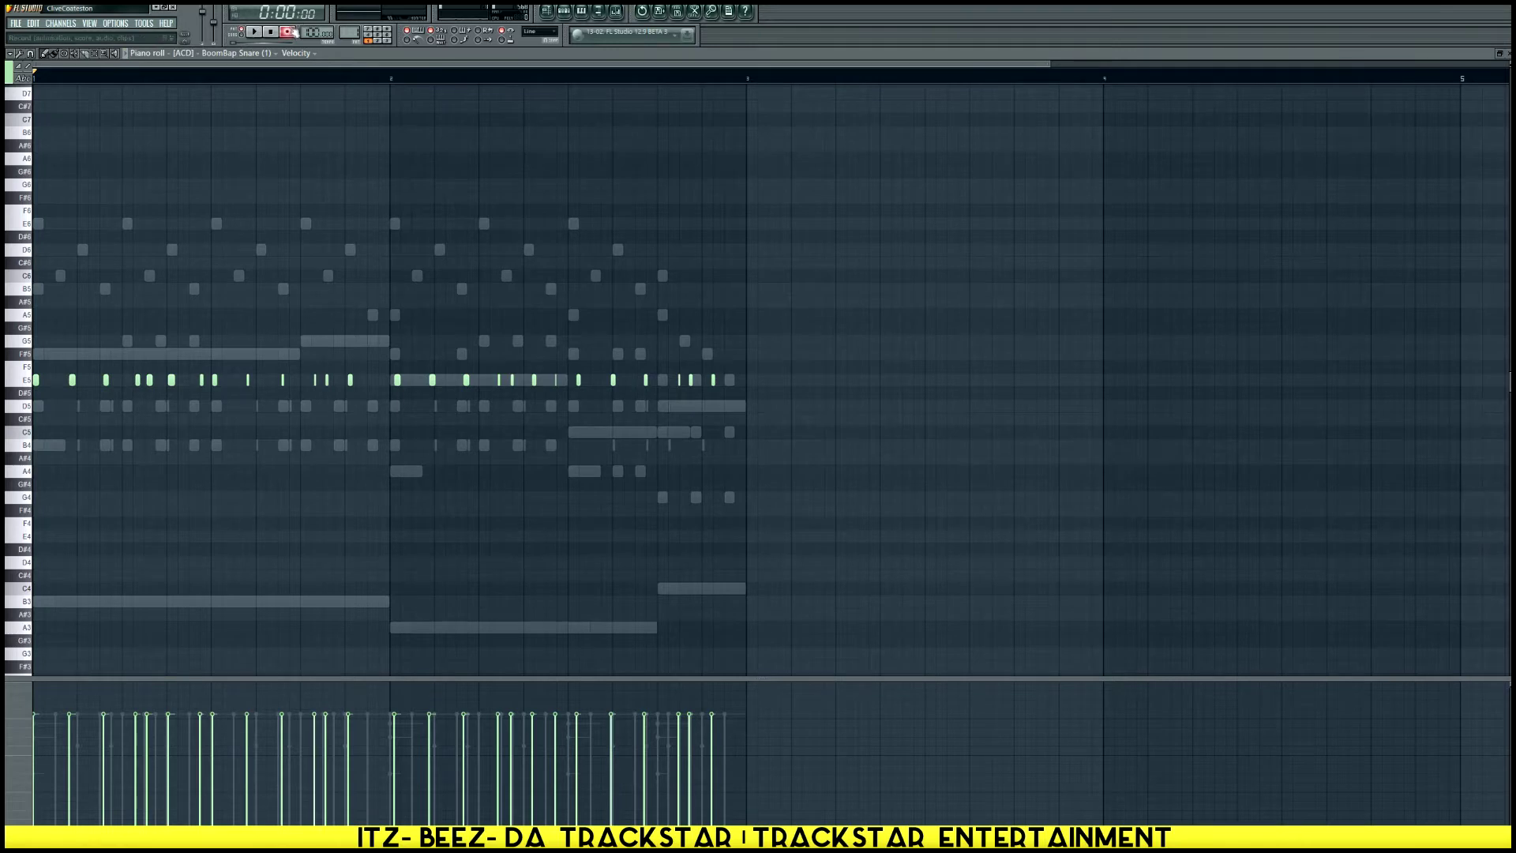
Set the piano roll snap to Line and quantize the E5 snare notes
{"action": "scroll", "coordinate": [473, 450], "scroll_direction": "up", "scroll_amount": 2}
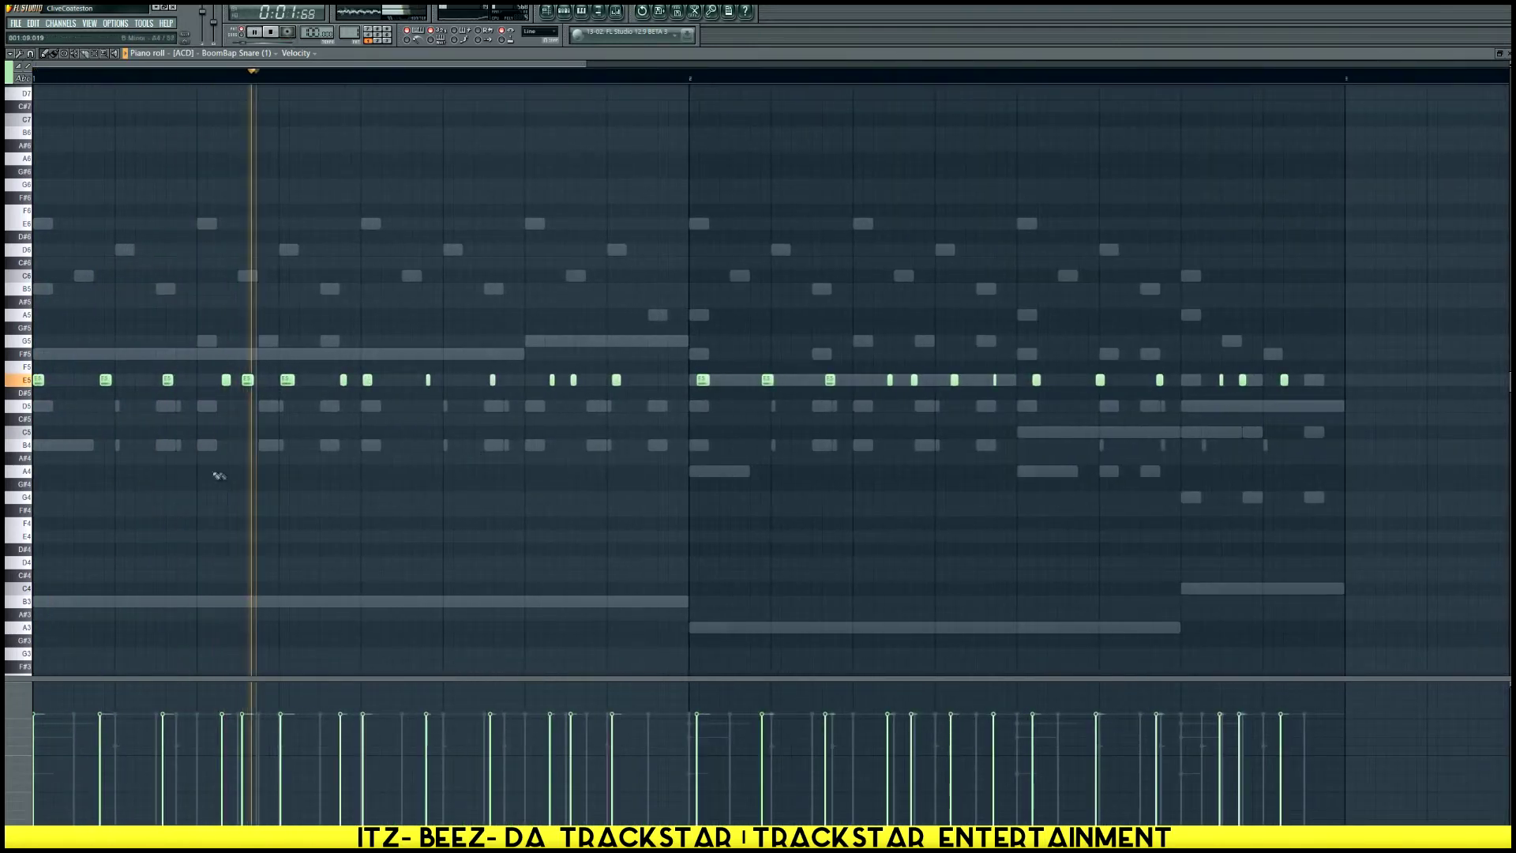
{"action": "left_click", "coordinate": [30, 53]}
{"action": "left_click", "coordinate": [47, 86]}
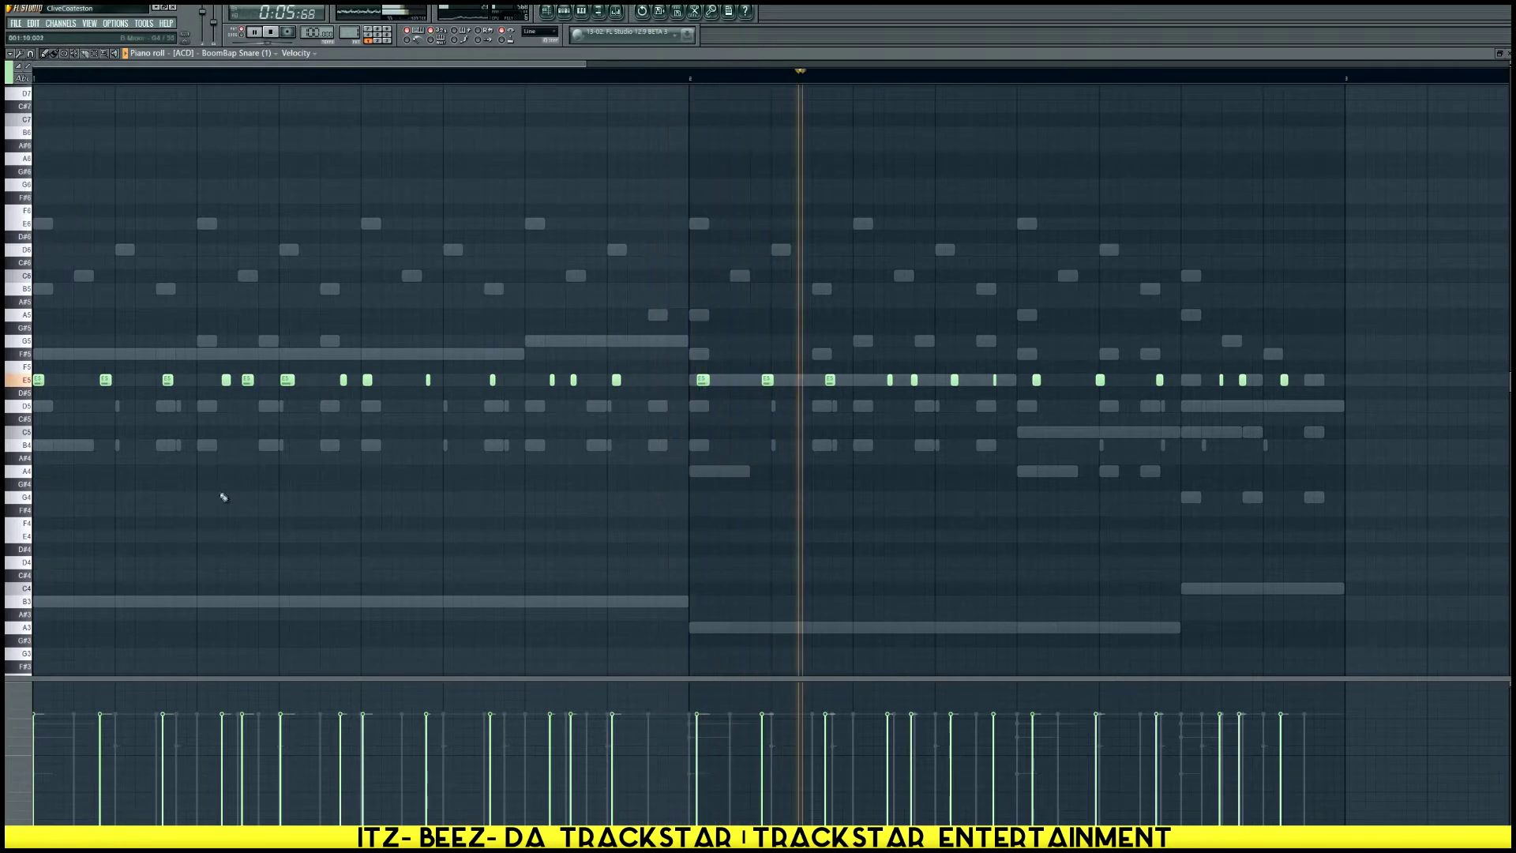
{"action": "key", "text": "ctrl+q"}
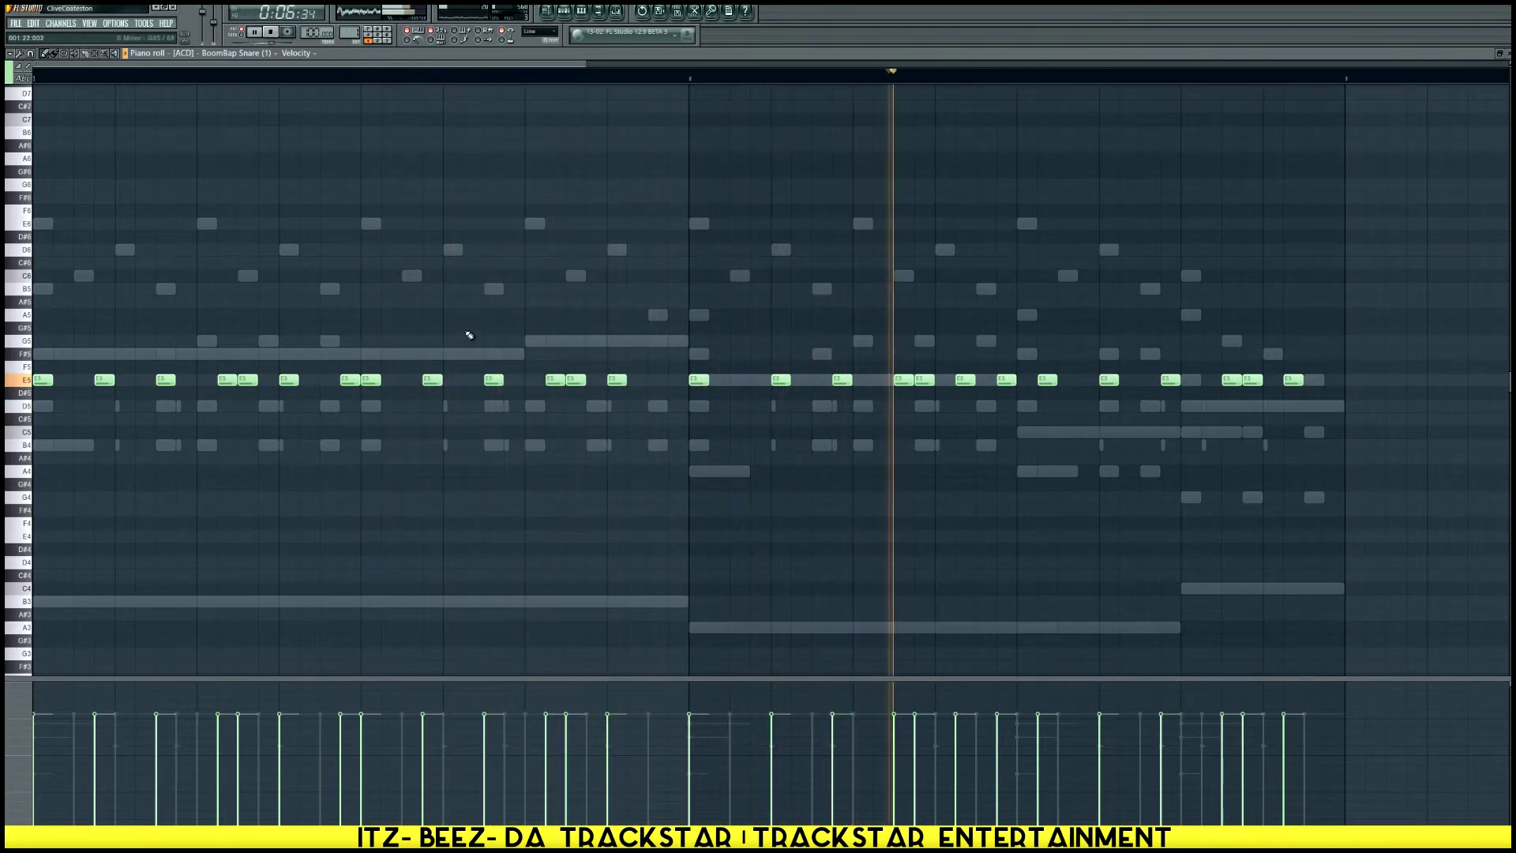
Play the pattern from the start and check the quantized snare part against the other channels
{"action": "key", "text": "space"}
{"action": "key", "text": "space"}
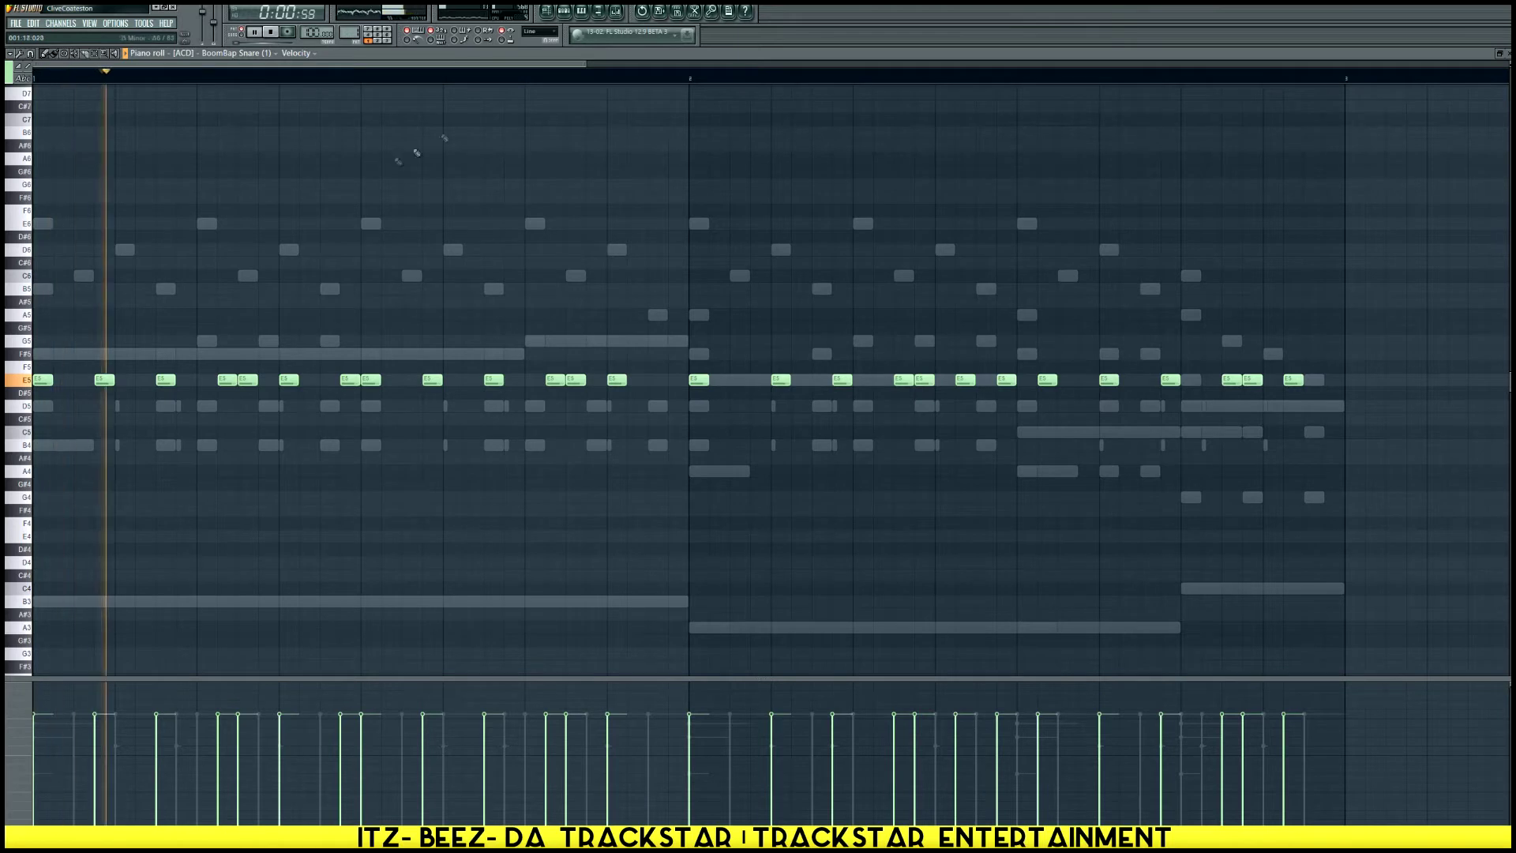
{"action": "key", "text": "F6"}
{"action": "key", "text": "space"}
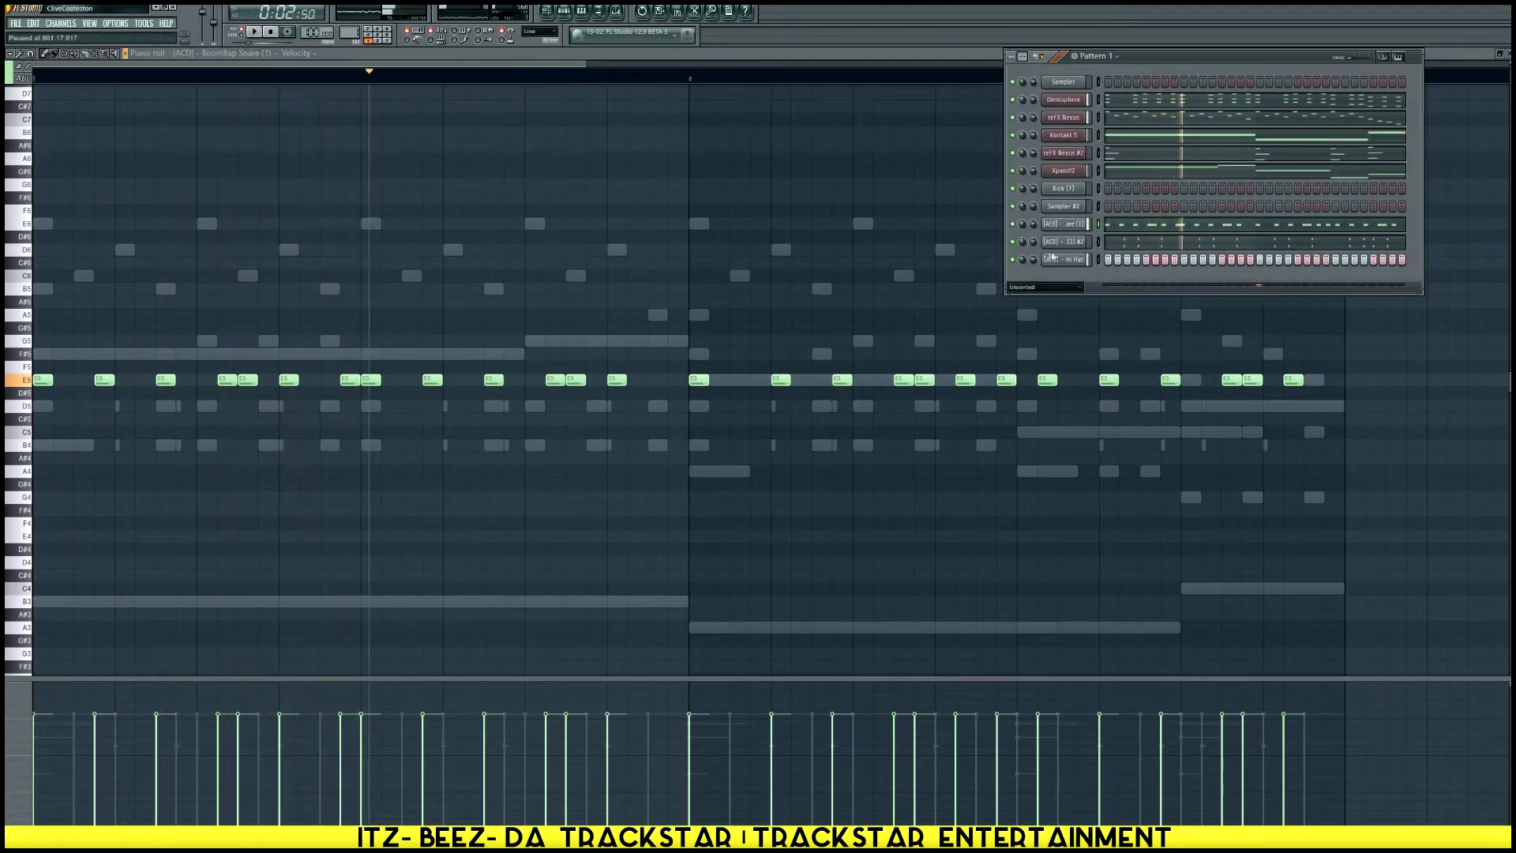
{"action": "key", "text": "space"}
{"action": "key", "text": "space"}
{"action": "key", "text": "F6"}
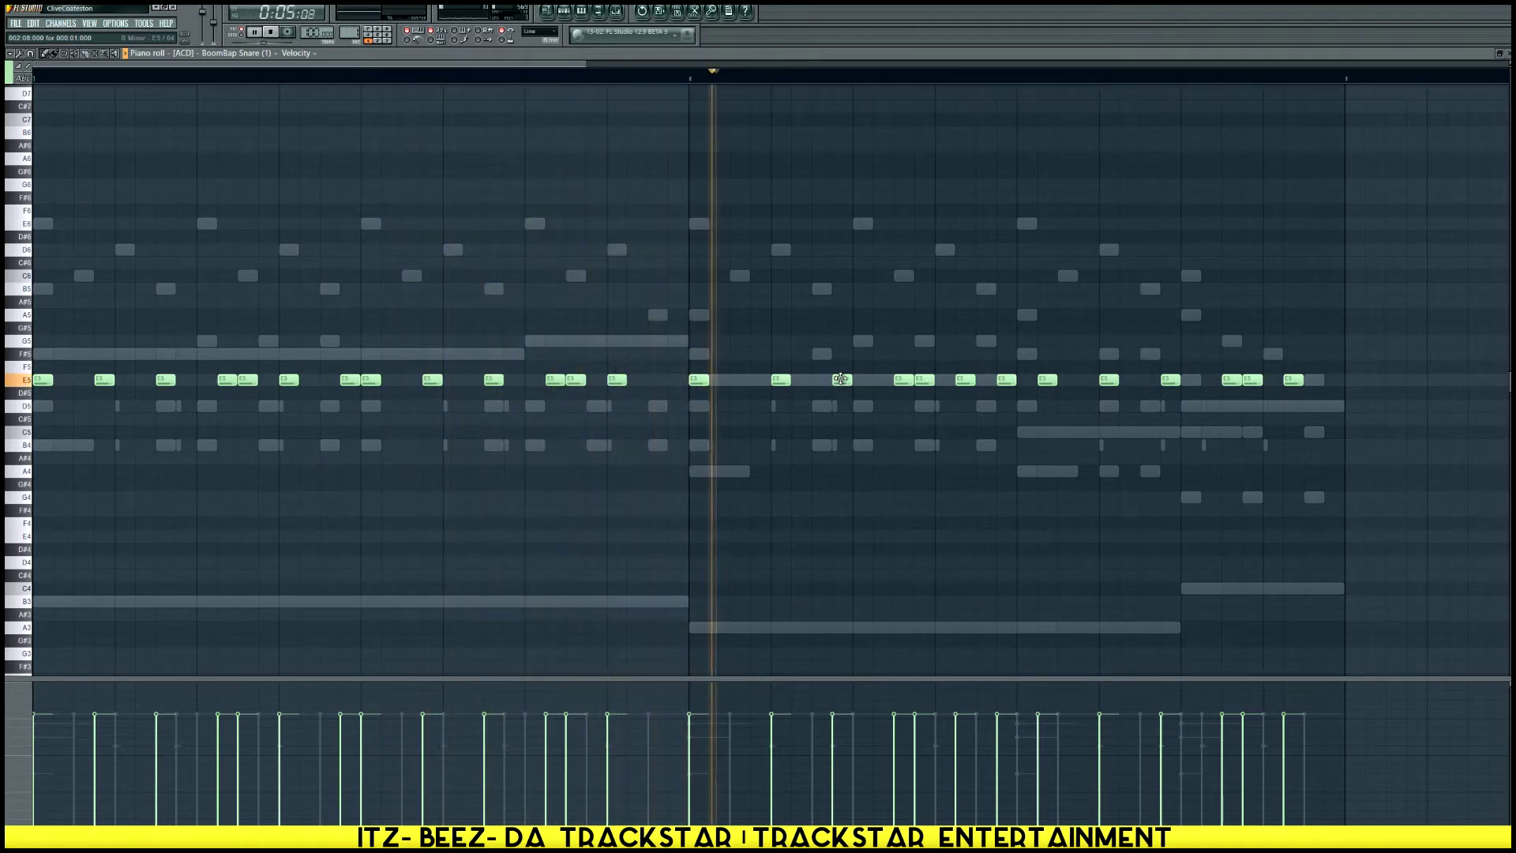
Delete five of the E5 snare notes in bar 2 while auditioning the pattern from that bar
{"action": "right_click", "coordinate": [778, 381]}
{"action": "left_click", "coordinate": [690, 74]}
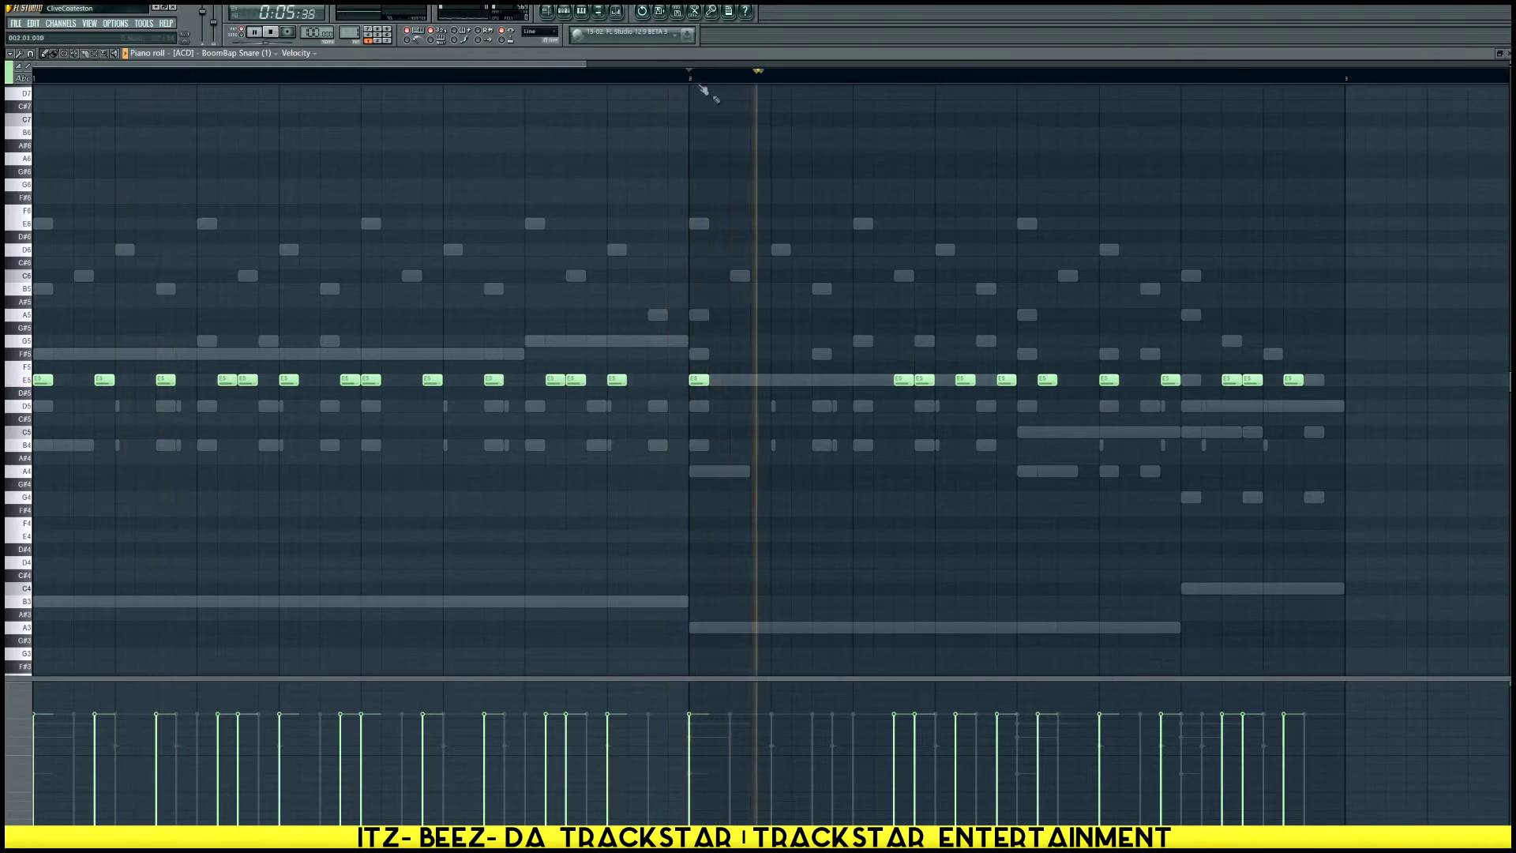
{"action": "left_click", "coordinate": [691, 74]}
{"action": "right_click", "coordinate": [964, 381]}
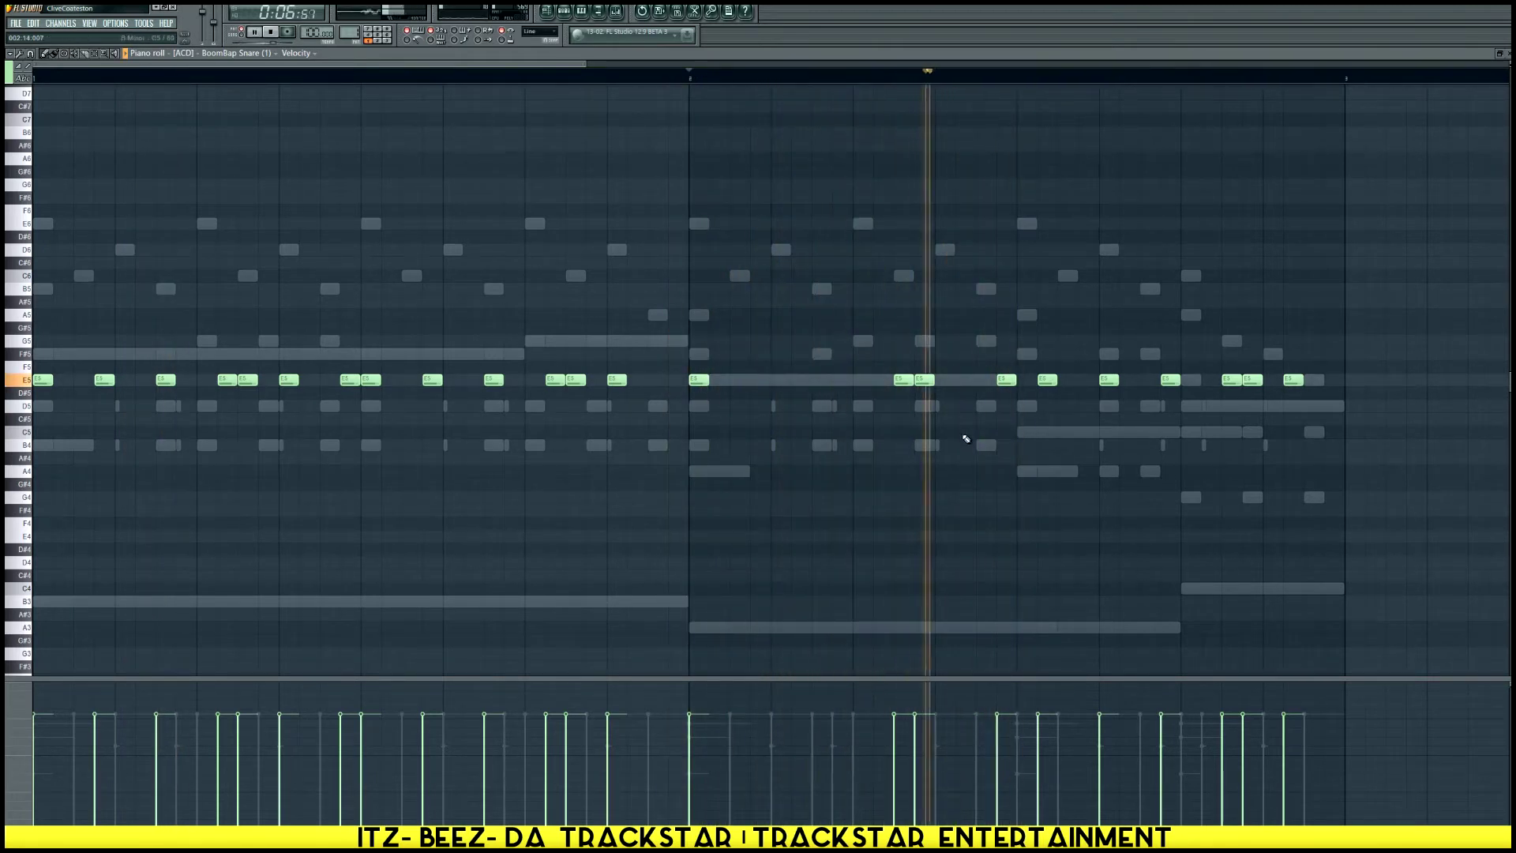
{"action": "right_click", "coordinate": [1109, 380]}
{"action": "right_click", "coordinate": [1170, 382]}
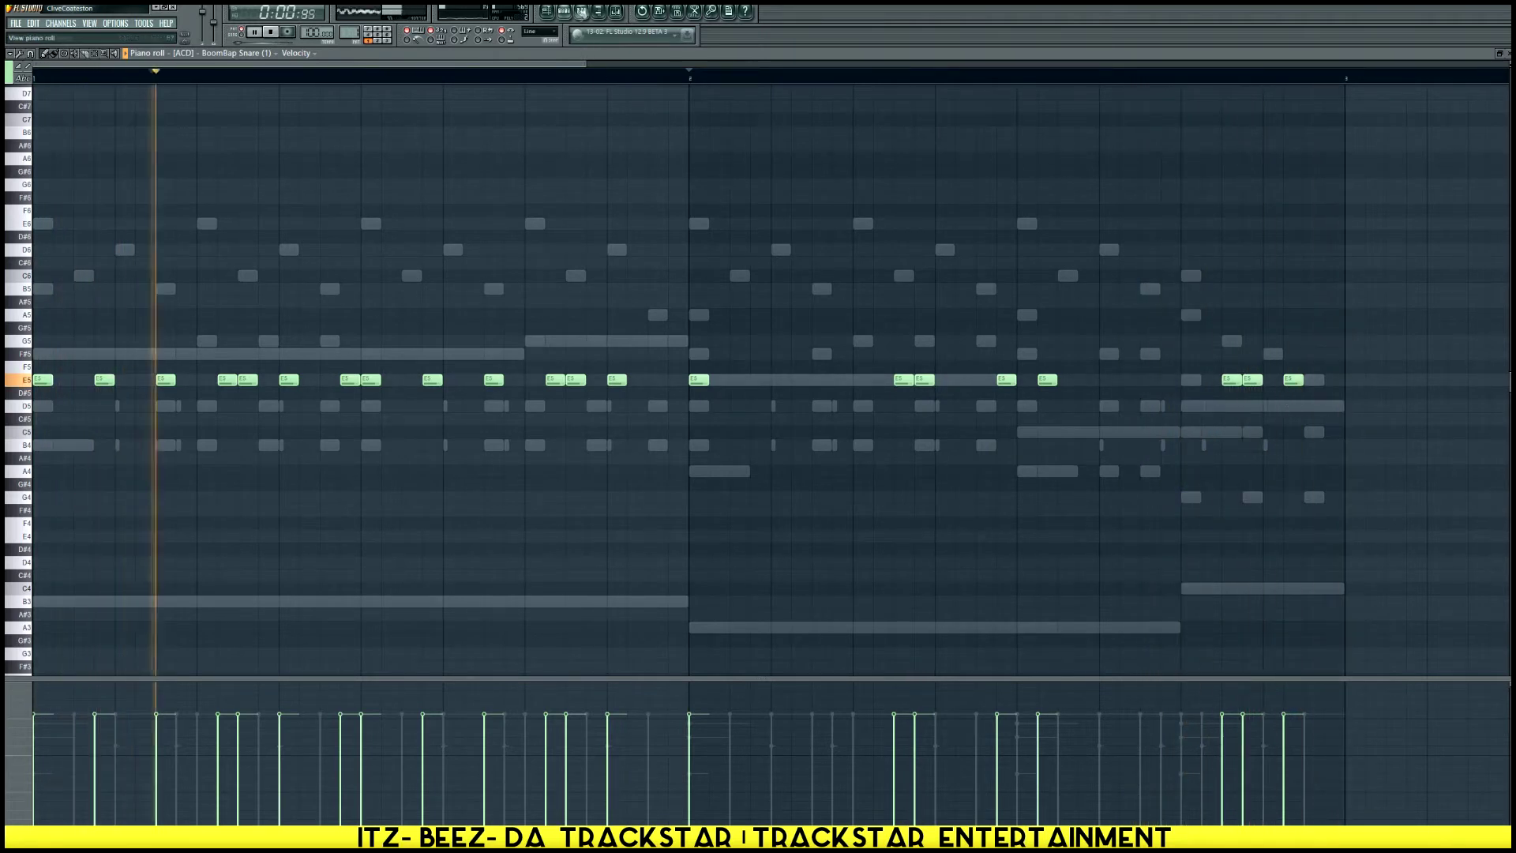
Leave only the two snare channels and the Kick (7) channel unmuted, and send Kick (7) to the piano roll
{"action": "key", "text": "F6"}
{"action": "key", "text": "space"}
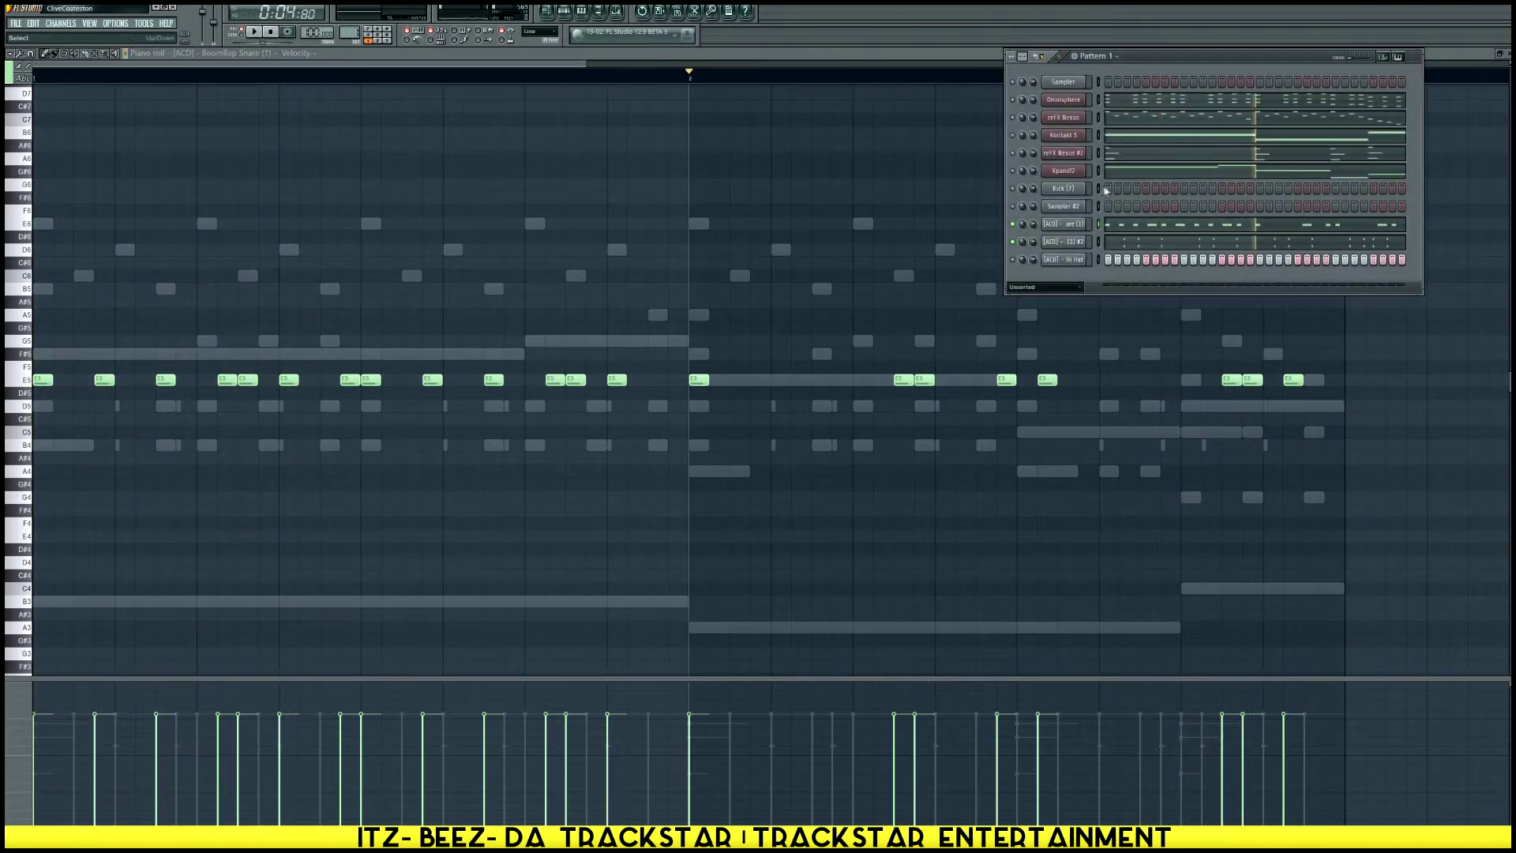
{"action": "right_click", "coordinate": [1063, 188]}
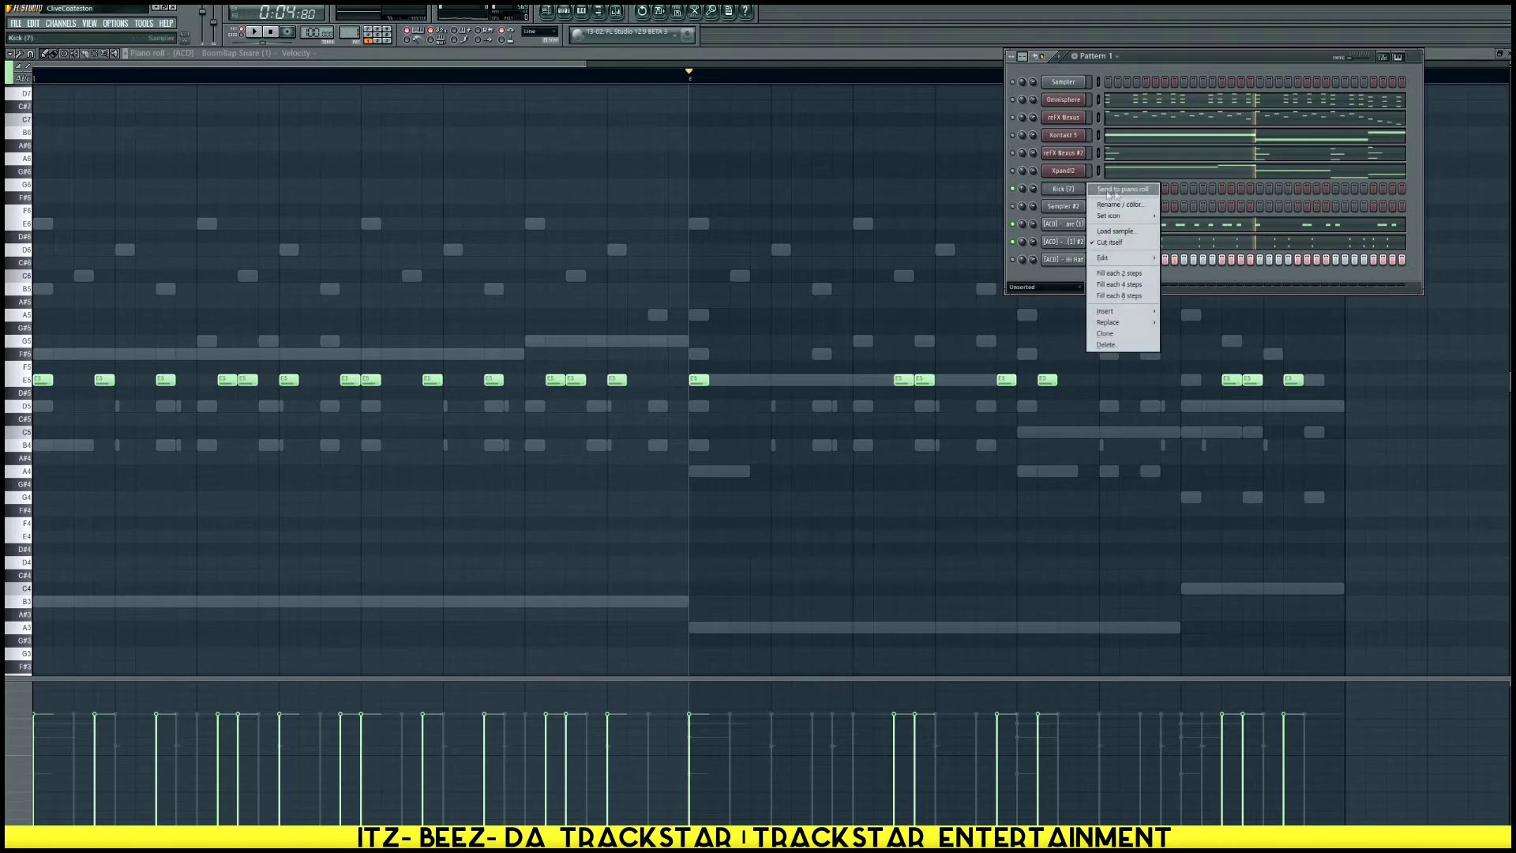
{"action": "left_click", "coordinate": [1113, 194]}
Replace the bar-long C5 kick note with a short one at the start of bar 1 and choose a finer snap
{"action": "right_click", "coordinate": [506, 381]}
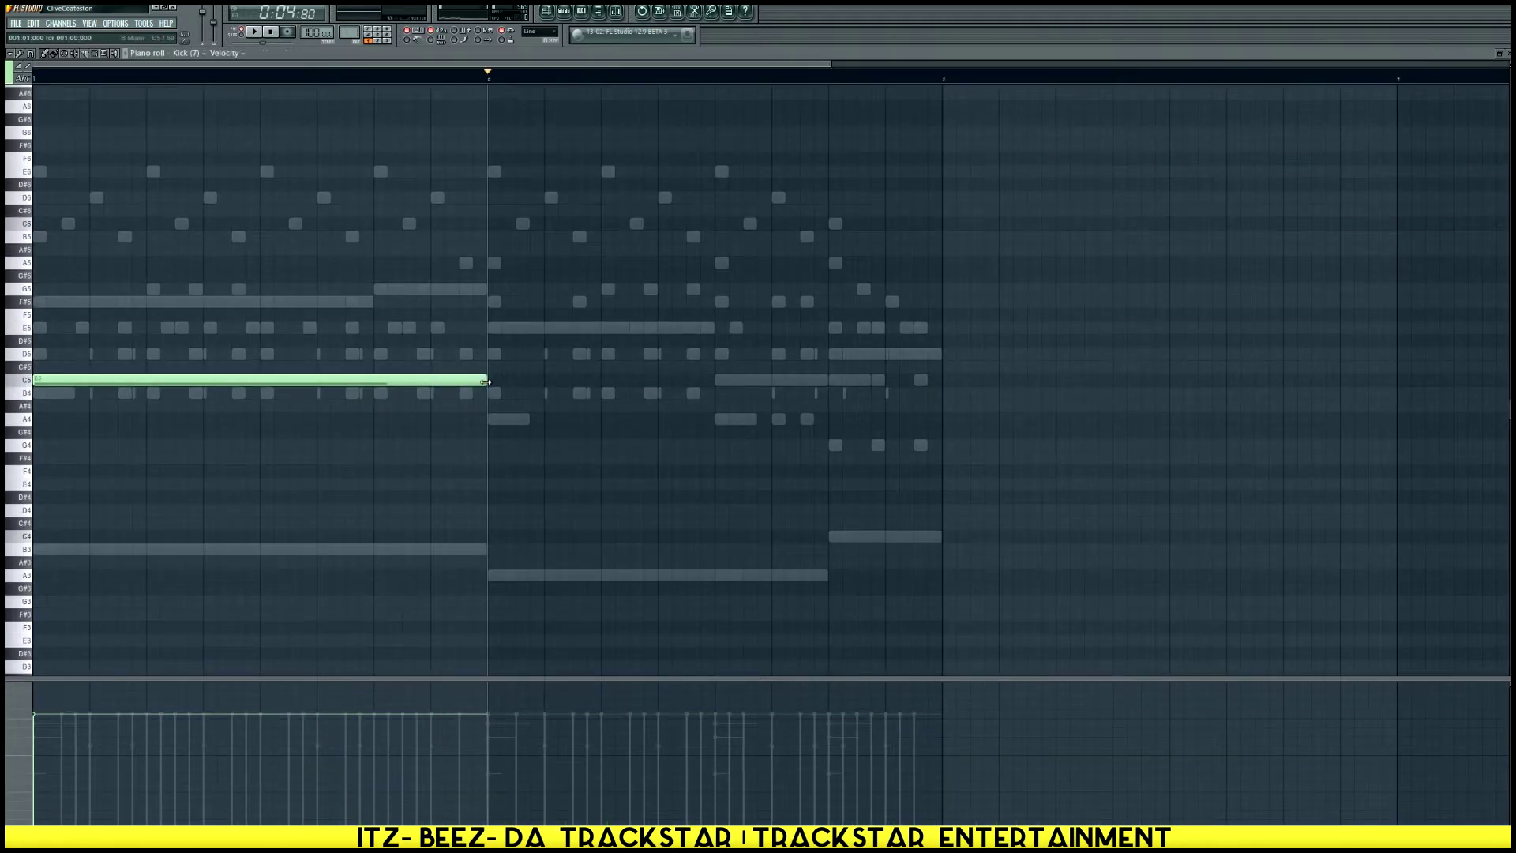
{"action": "right_click", "coordinate": [484, 381]}
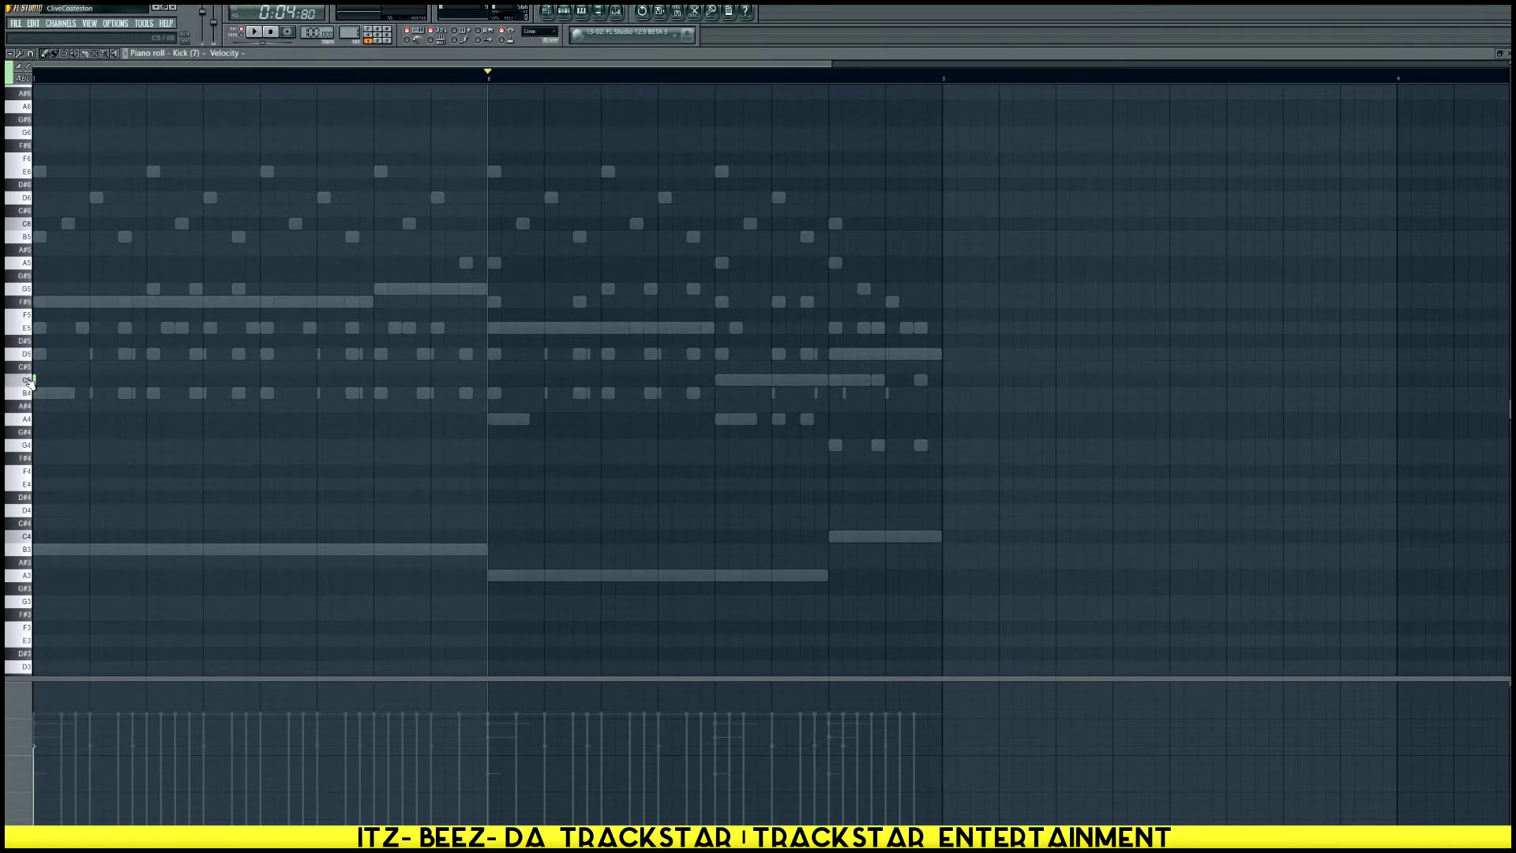
{"action": "scroll", "coordinate": [29, 381], "scroll_direction": "up", "scroll_amount": 2}
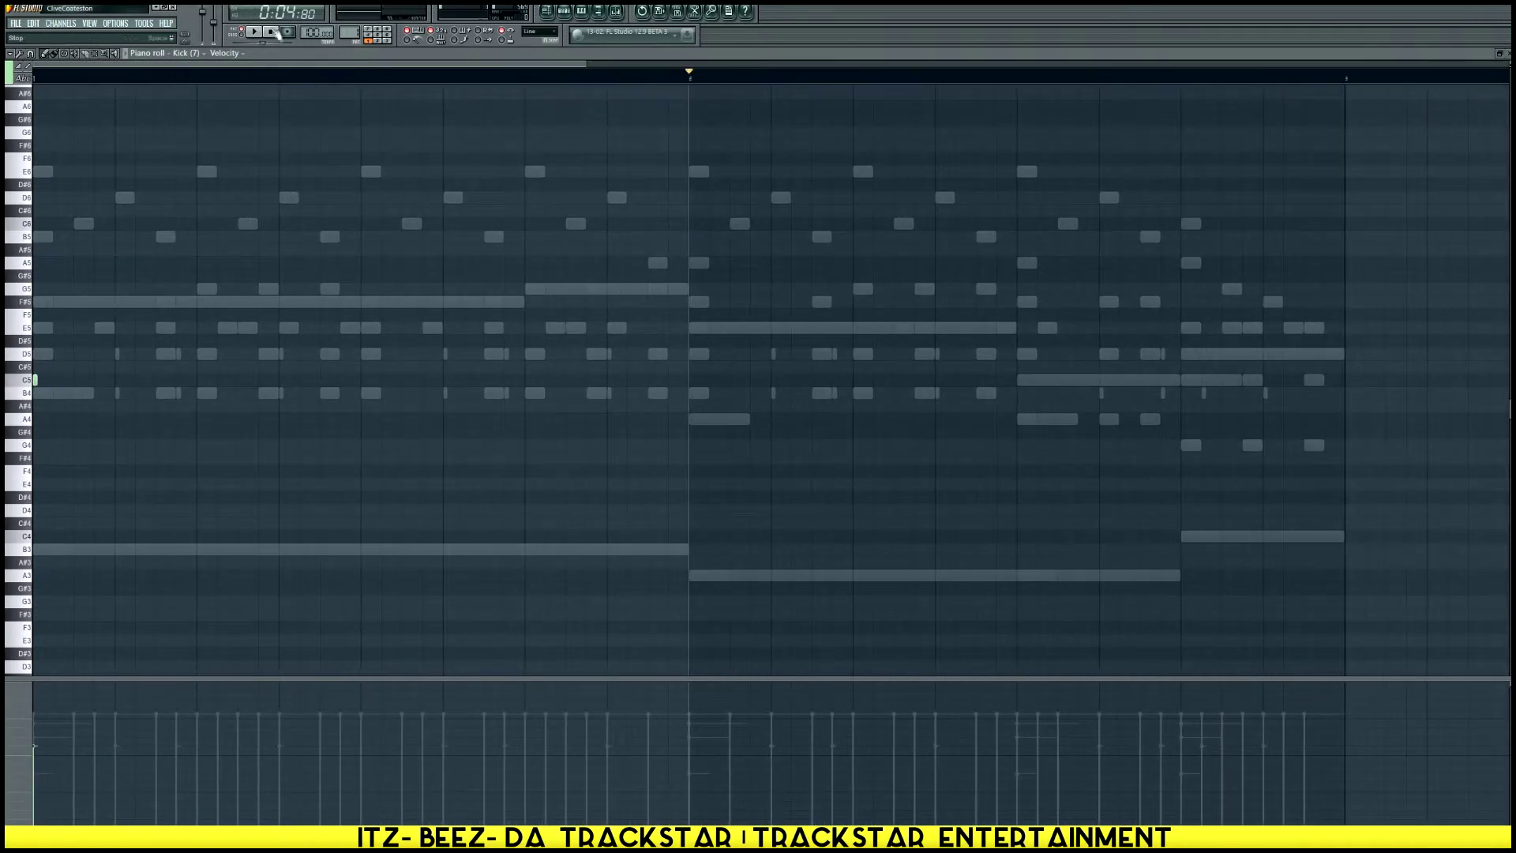
{"action": "left_click", "coordinate": [31, 53]}
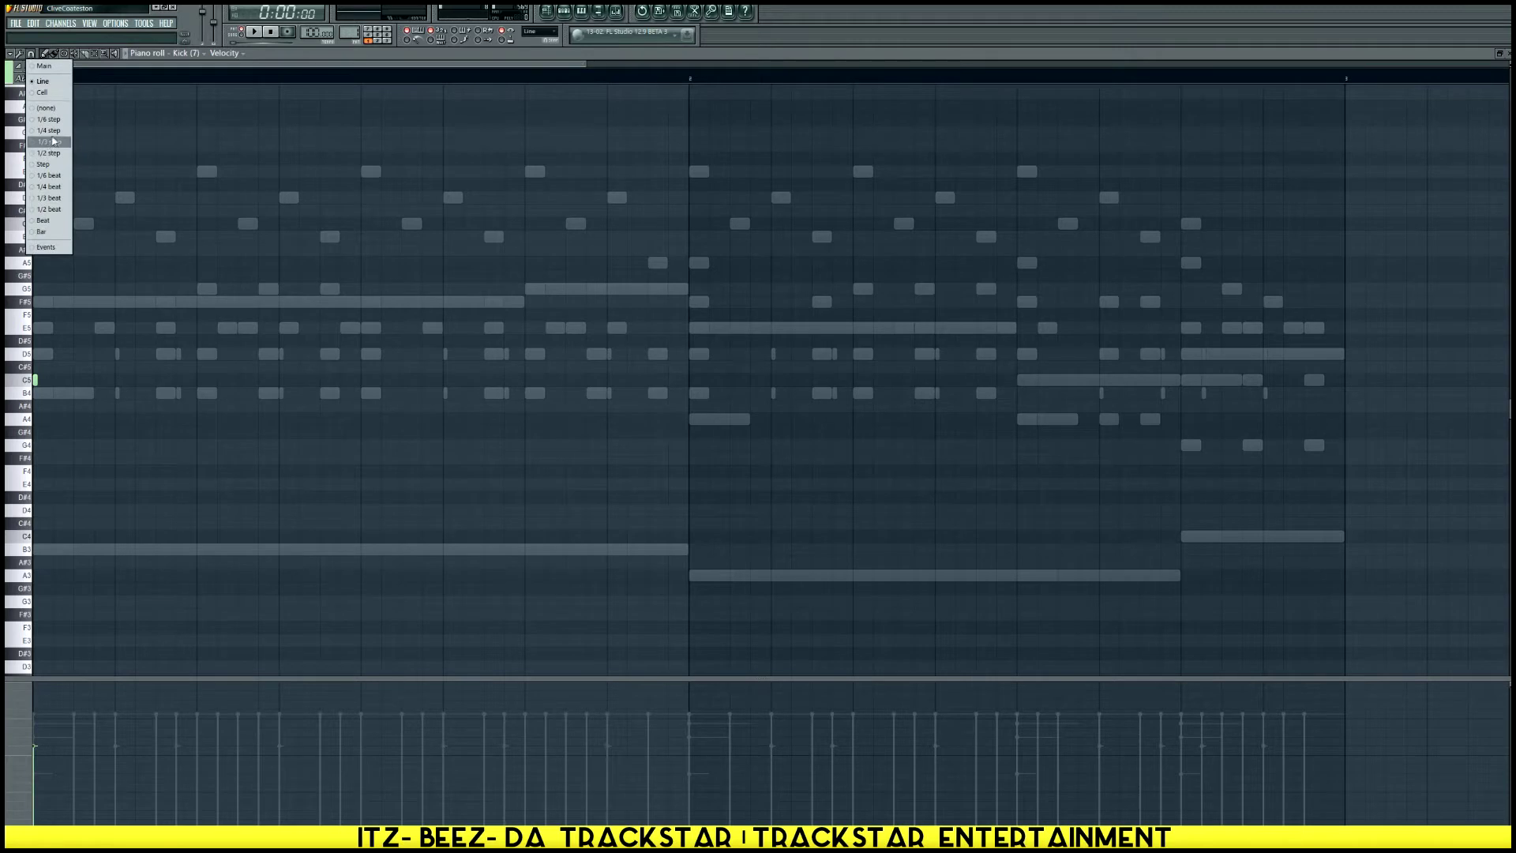
{"action": "left_click", "coordinate": [55, 132]}
Add a second short C5 kick at step 4 of bar 1 and raise the velocity of both kick notes
{"action": "key", "text": "space"}
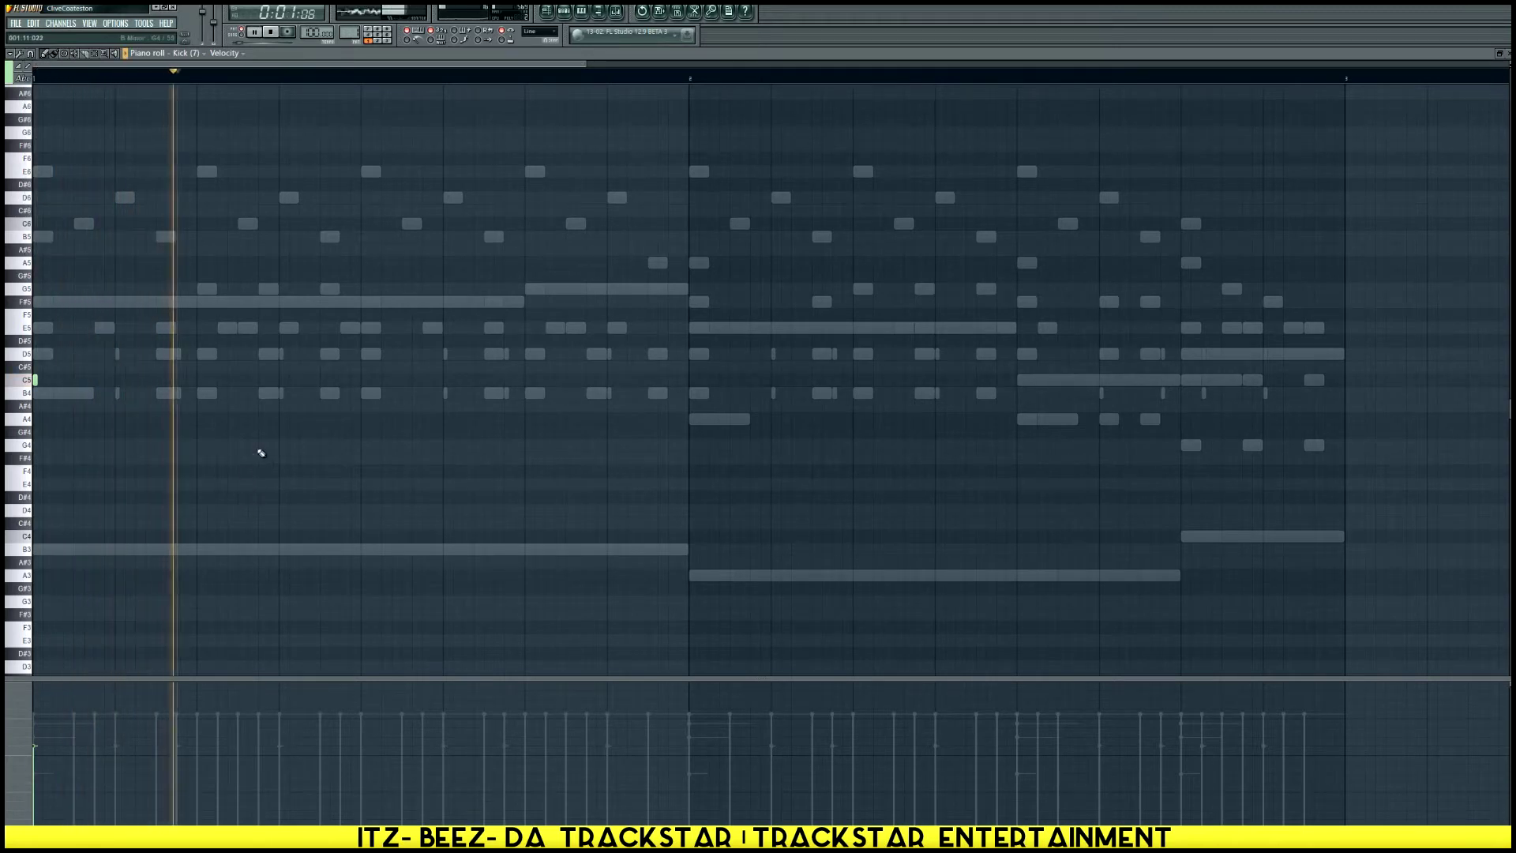
{"action": "key", "text": "space"}
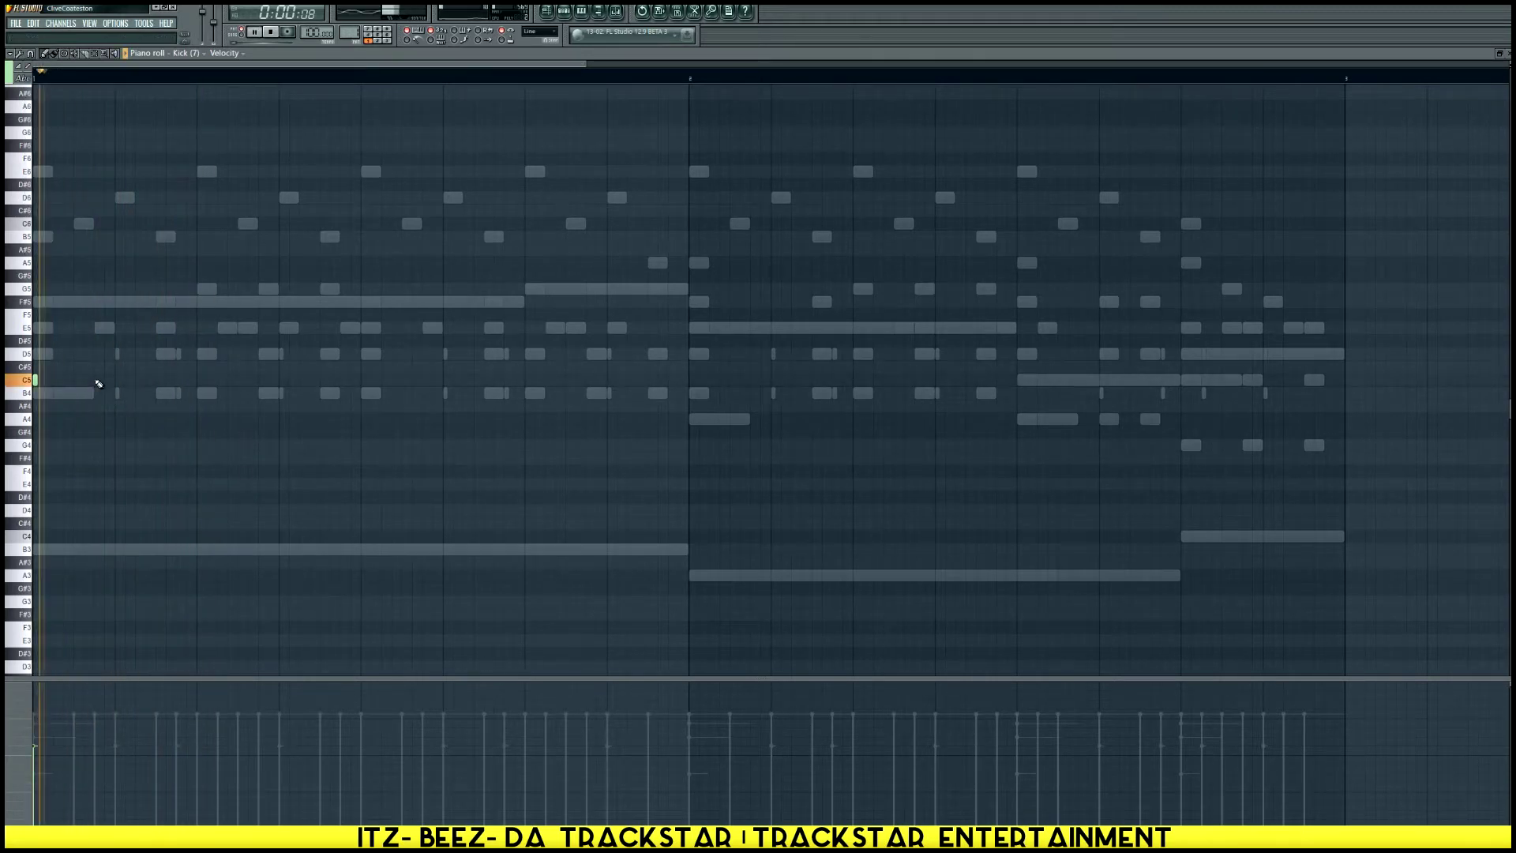
{"action": "key", "text": "space"}
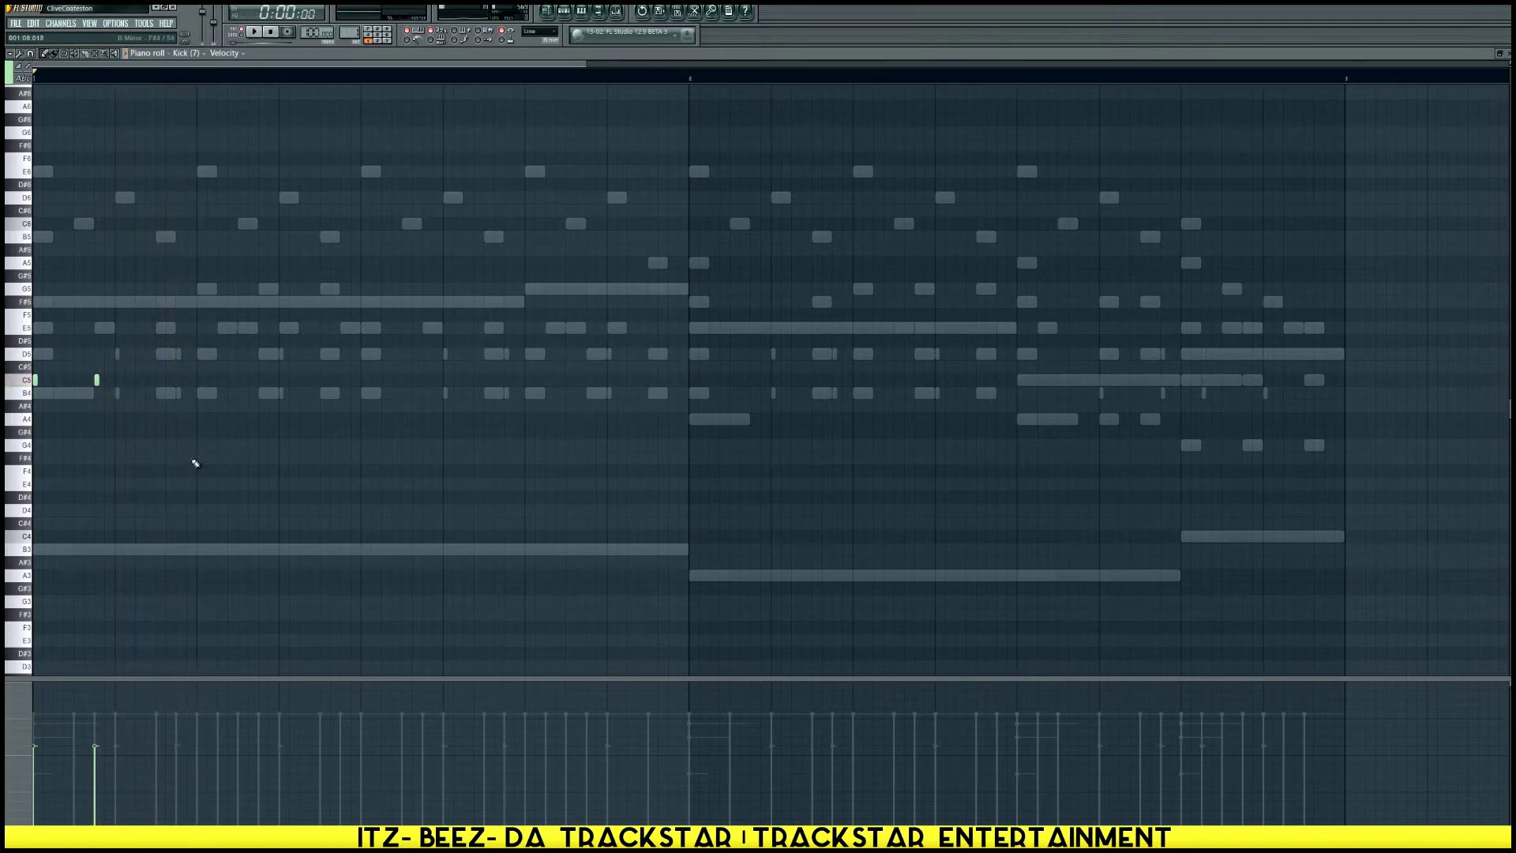
{"action": "key", "text": "ctrl+a"}
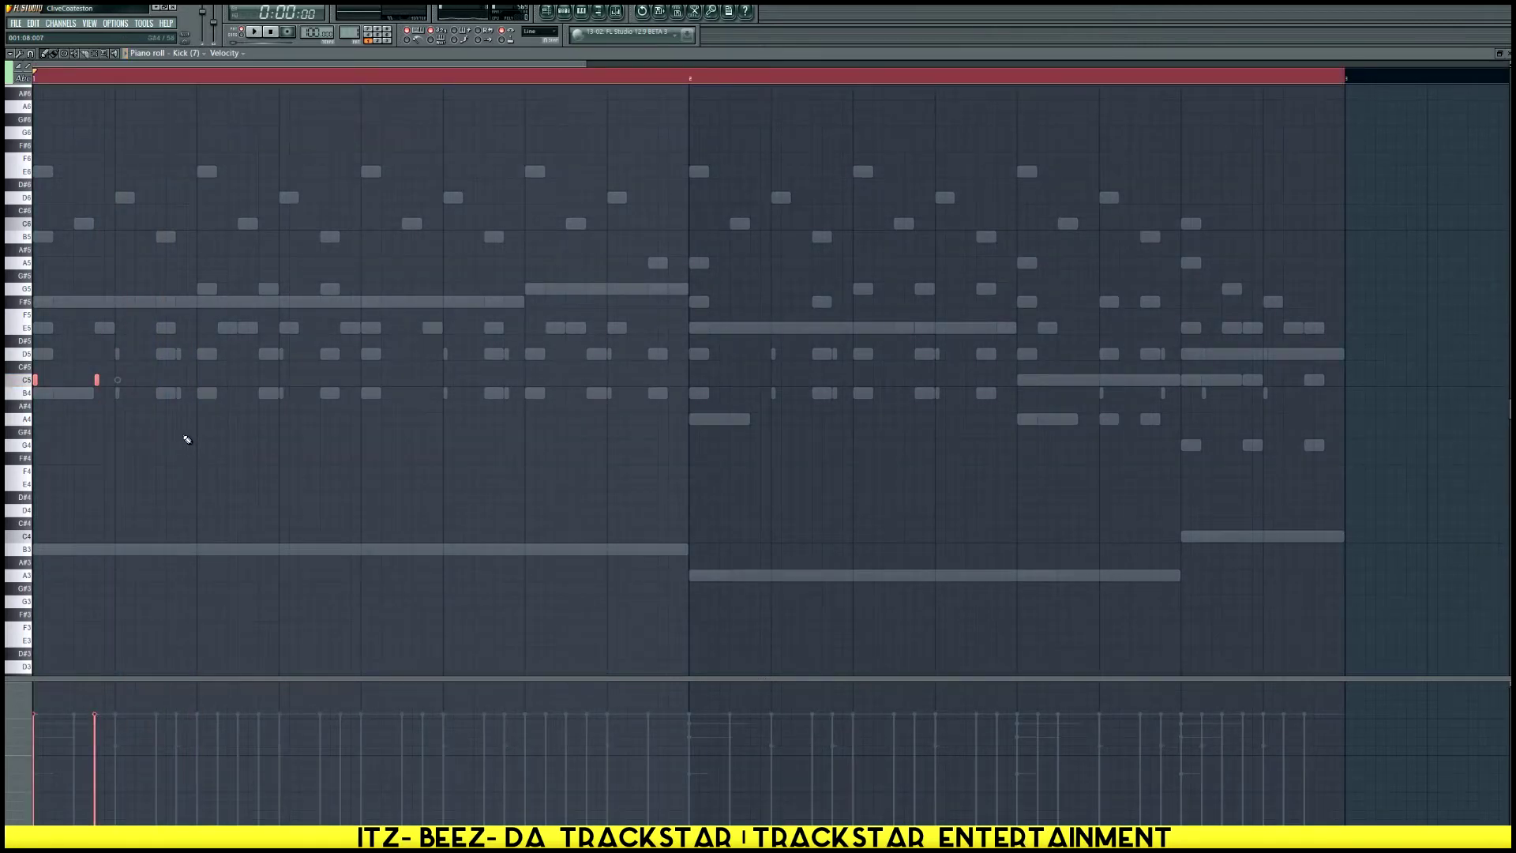
Add the remaining C5 kicks across bar 1, including two quick triple hits and the bar 2 downbeat, and audition the bar change
{"action": "key", "text": "space"}
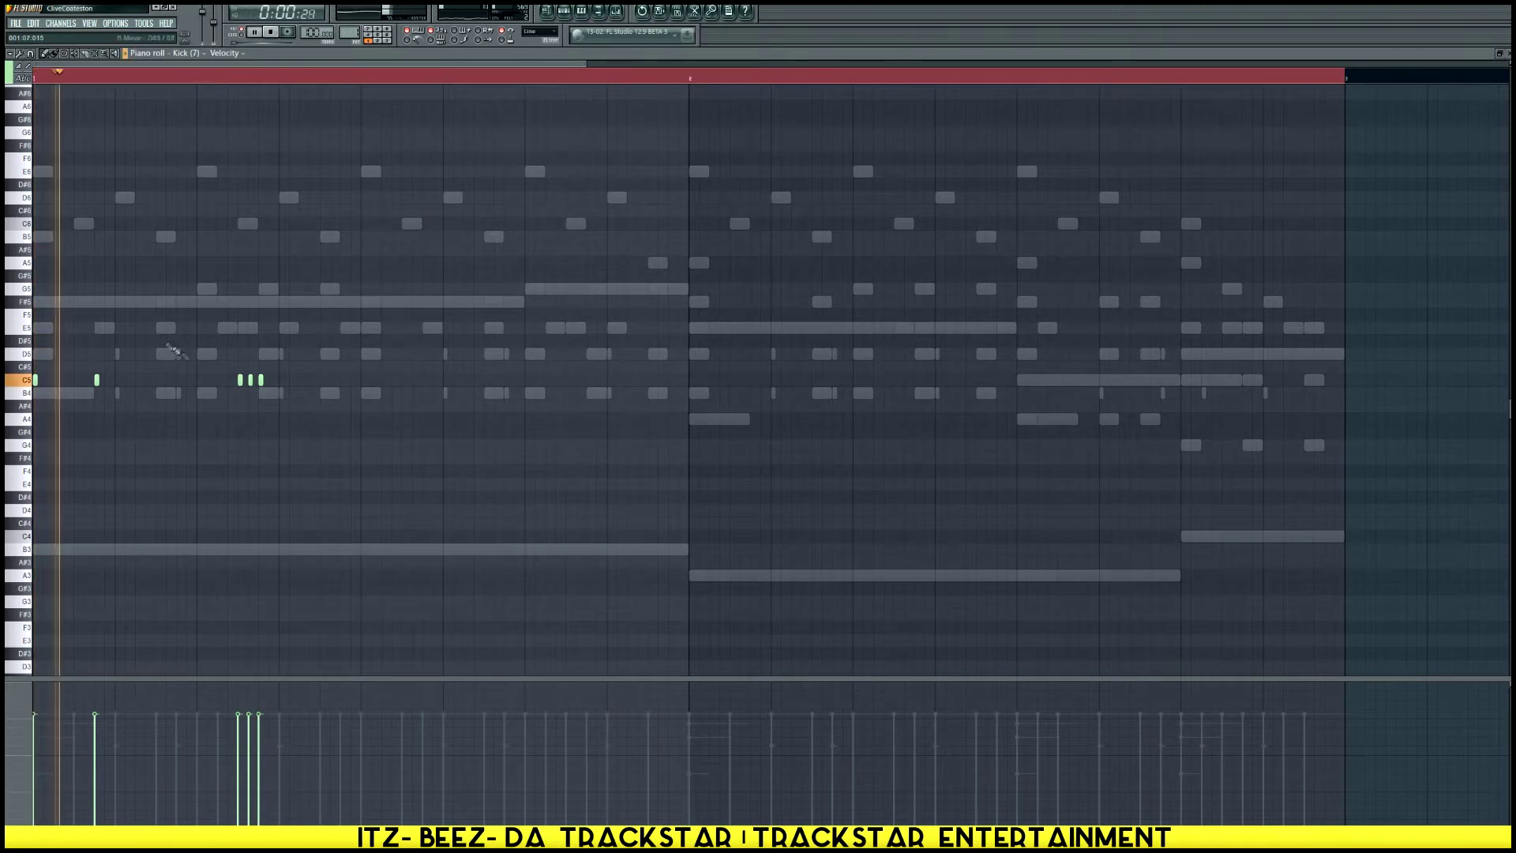
{"action": "key", "text": "space"}
{"action": "left_click", "coordinate": [363, 380]}
{"action": "left_click", "coordinate": [405, 380]}
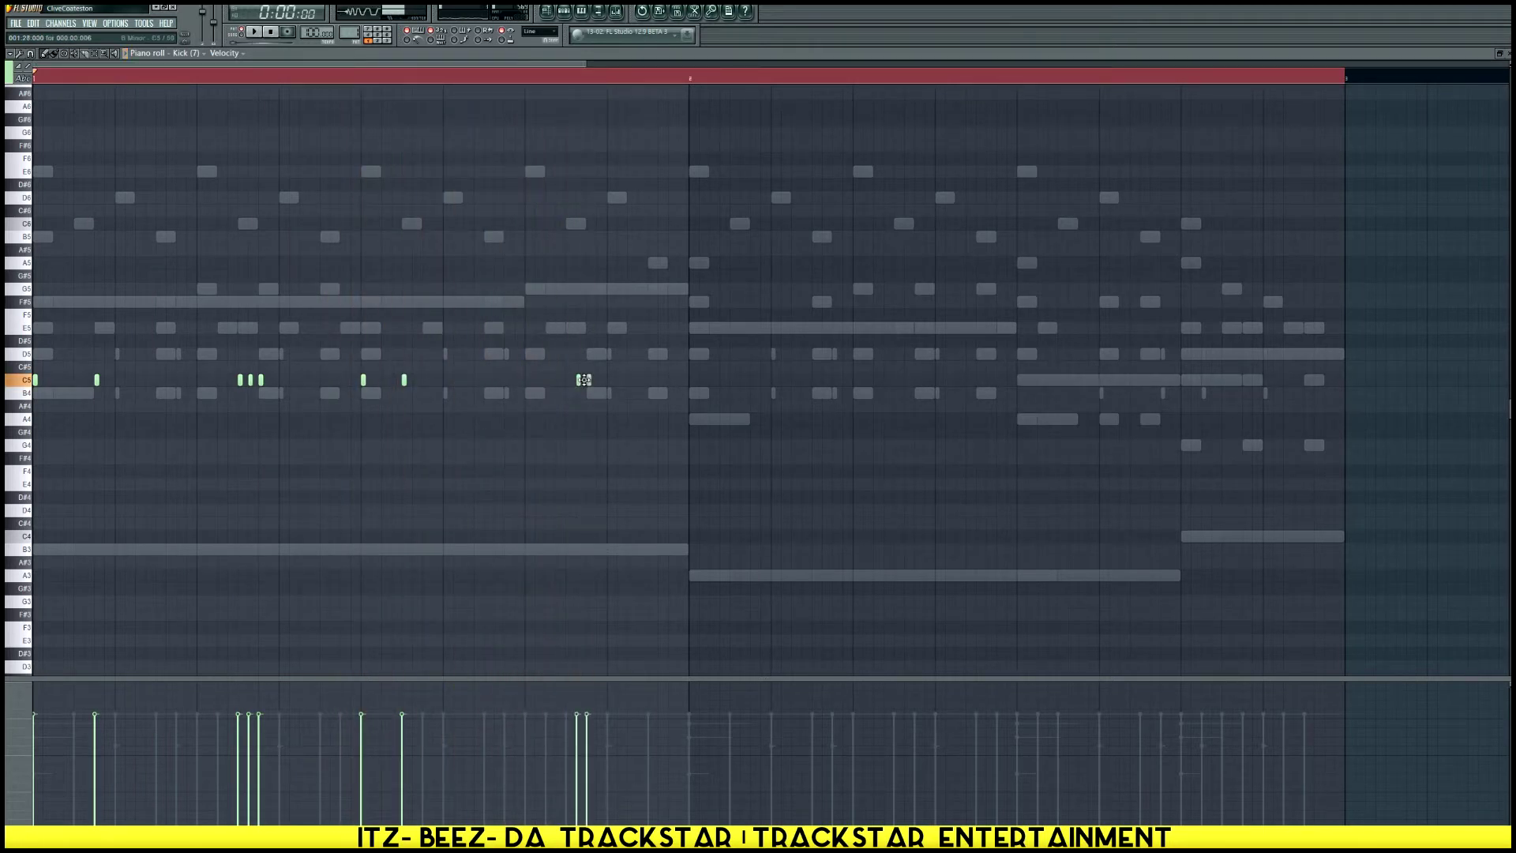
{"action": "left_click", "coordinate": [650, 380]}
{"action": "left_click", "coordinate": [669, 380]}
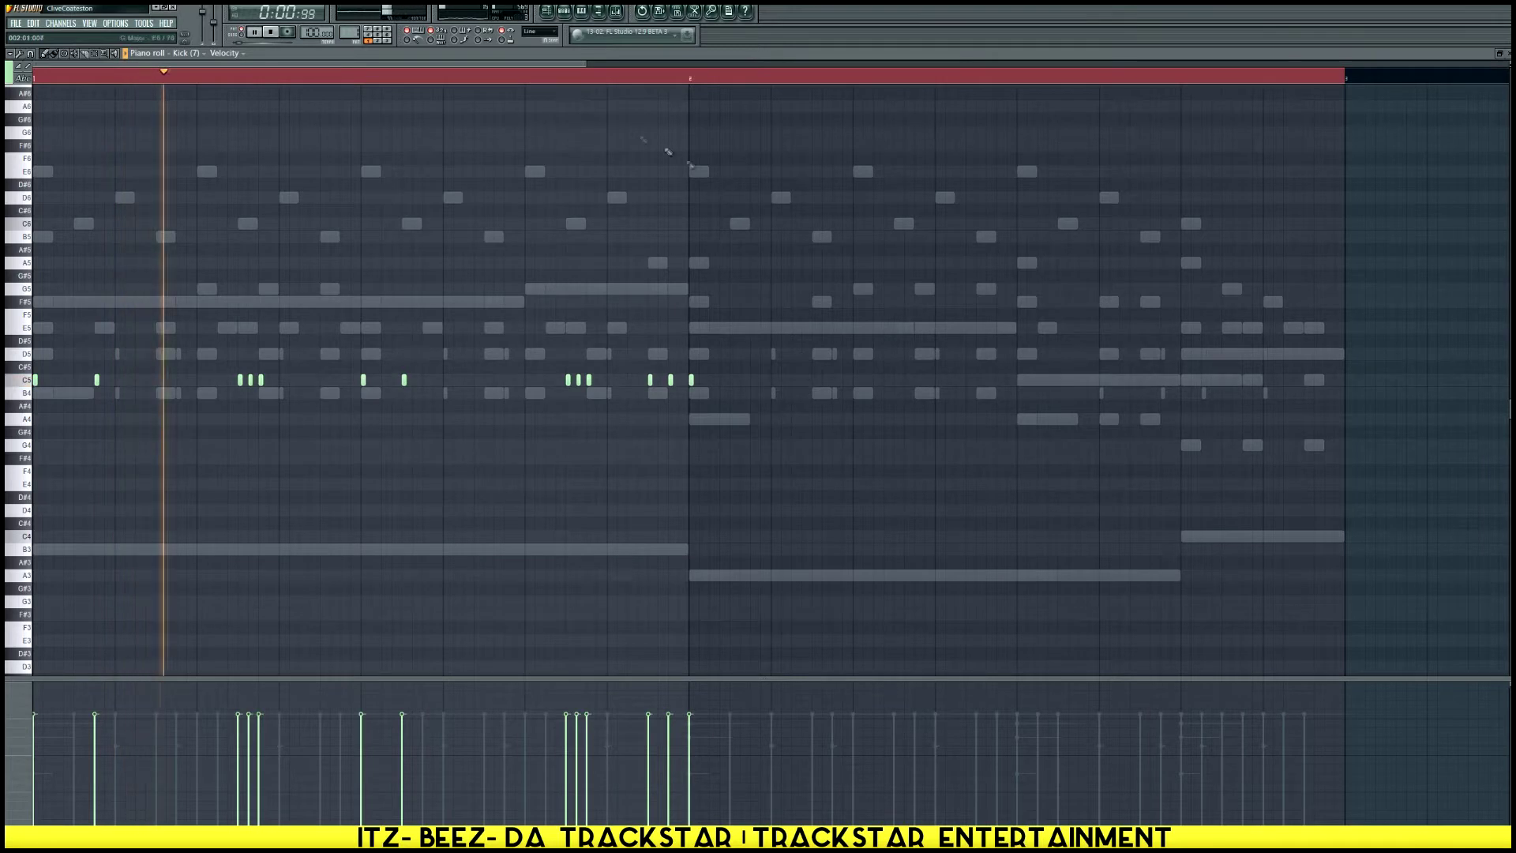
{"action": "left_click", "coordinate": [565, 71]}
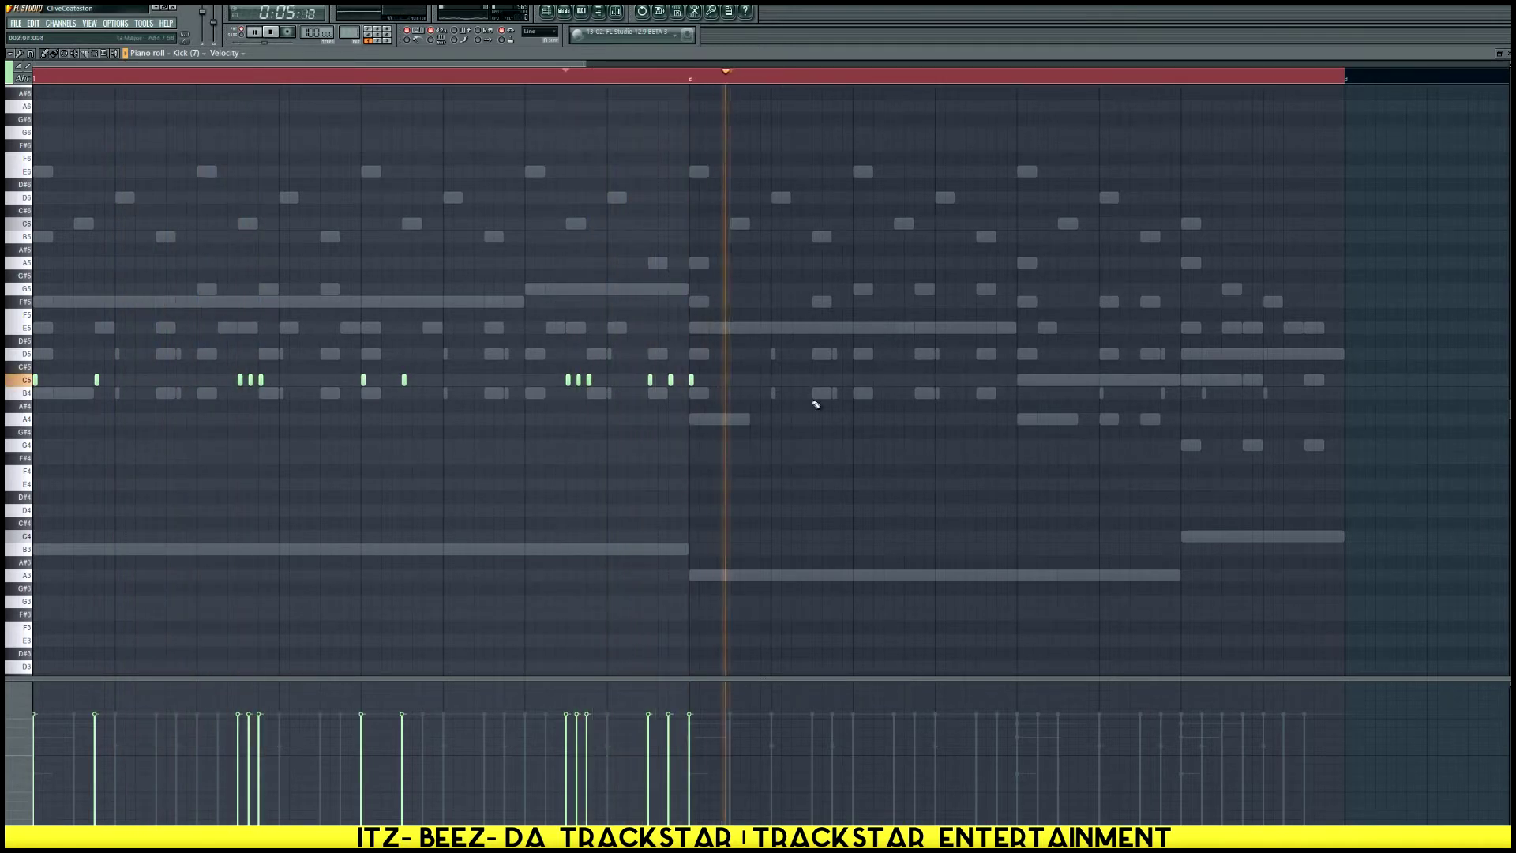
Add short C5 kicks at steps 8 and 9 of bar 2, removing the extra hit between them, and audition the passage
{"action": "key", "text": "space"}
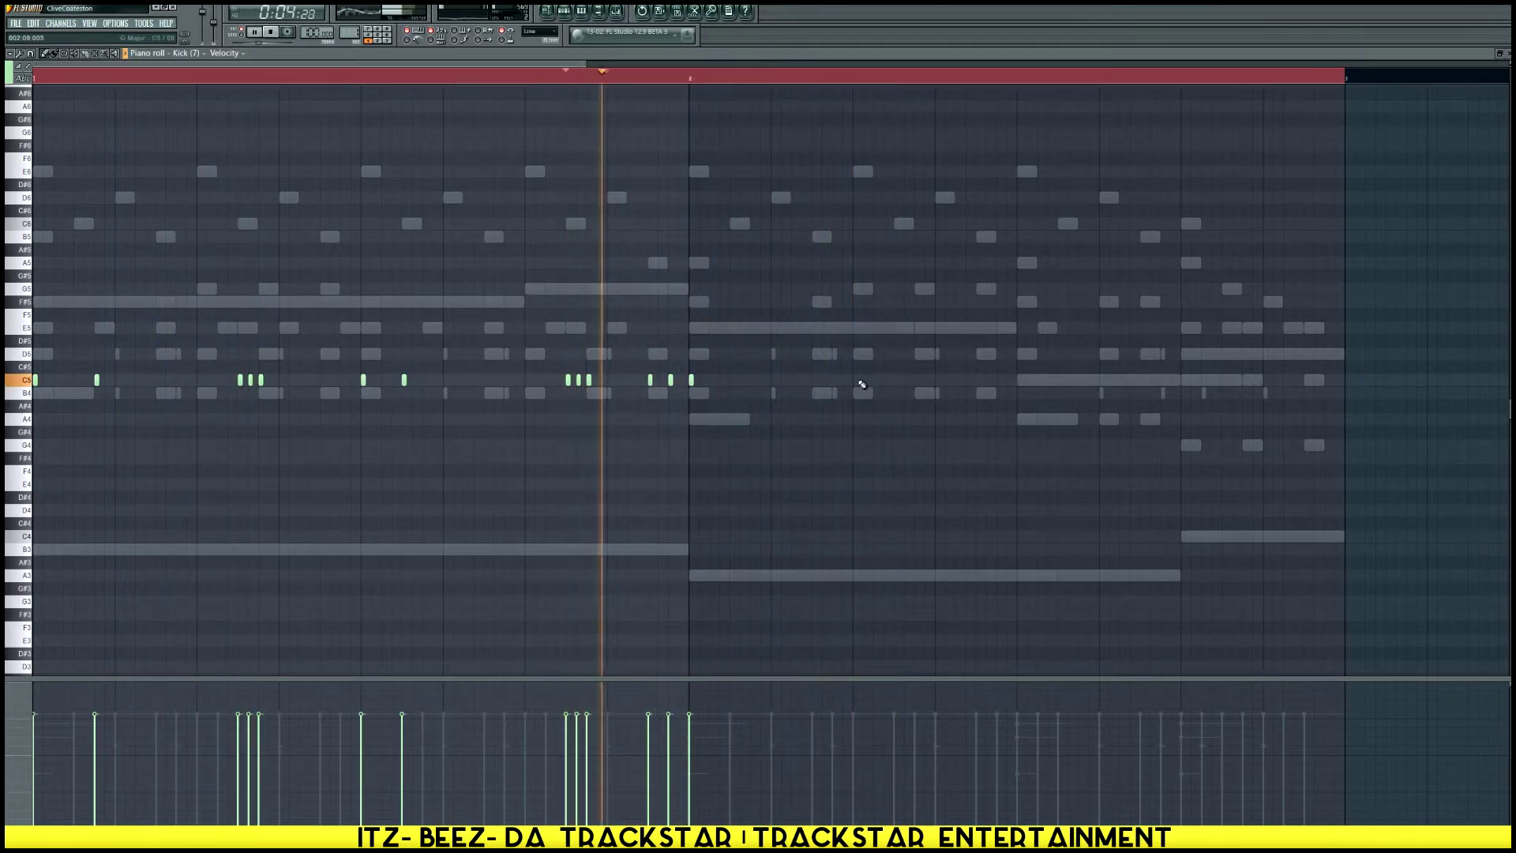
{"action": "left_click", "coordinate": [856, 381]}
{"action": "left_click", "coordinate": [849, 384]}
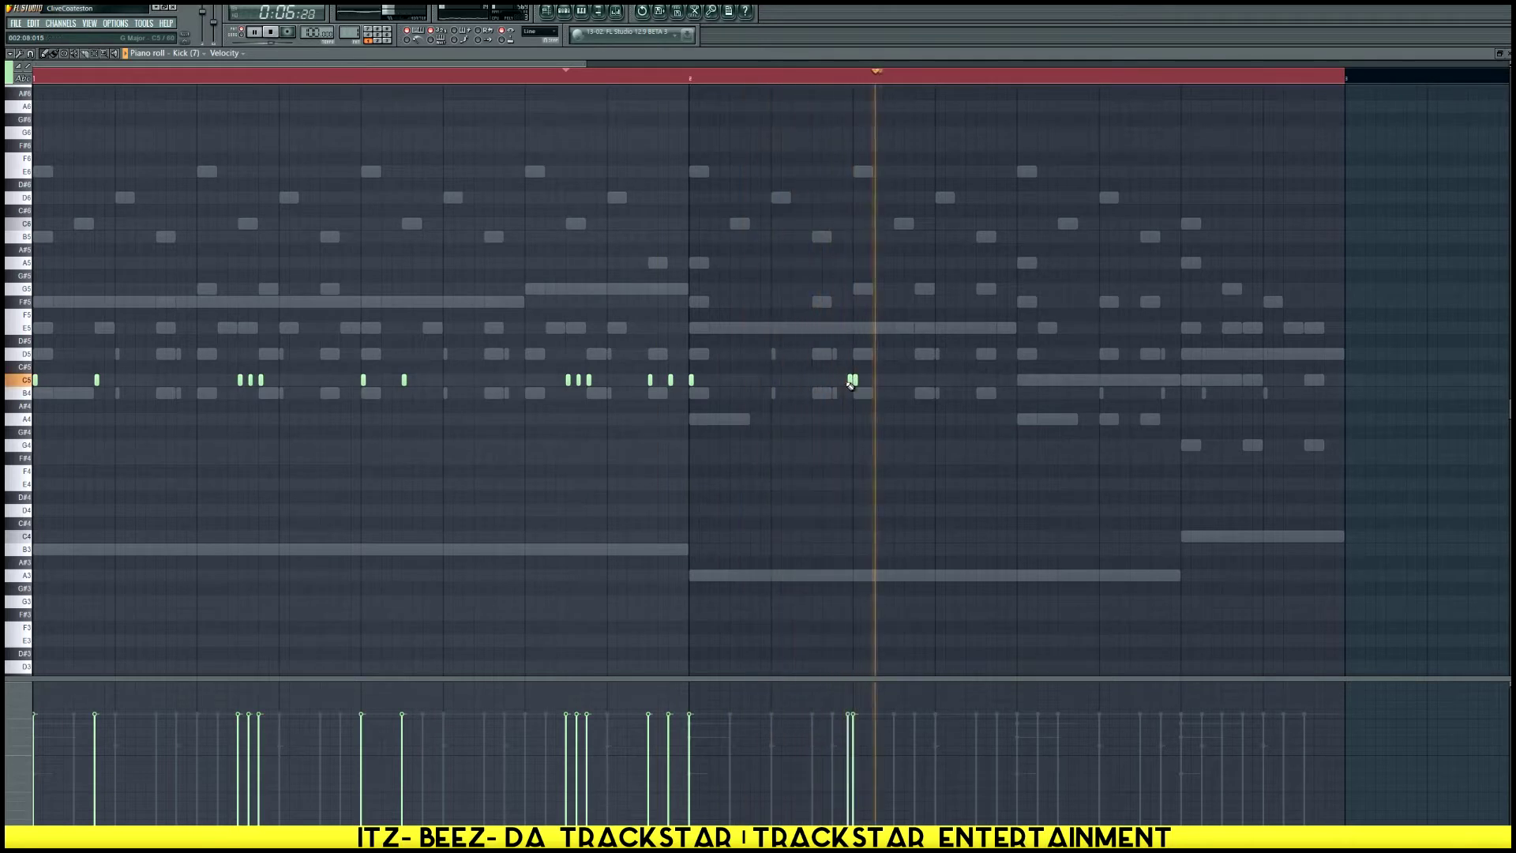
{"action": "key", "text": "space"}
{"action": "left_click", "coordinate": [847, 383]}
{"action": "left_click", "coordinate": [836, 382]}
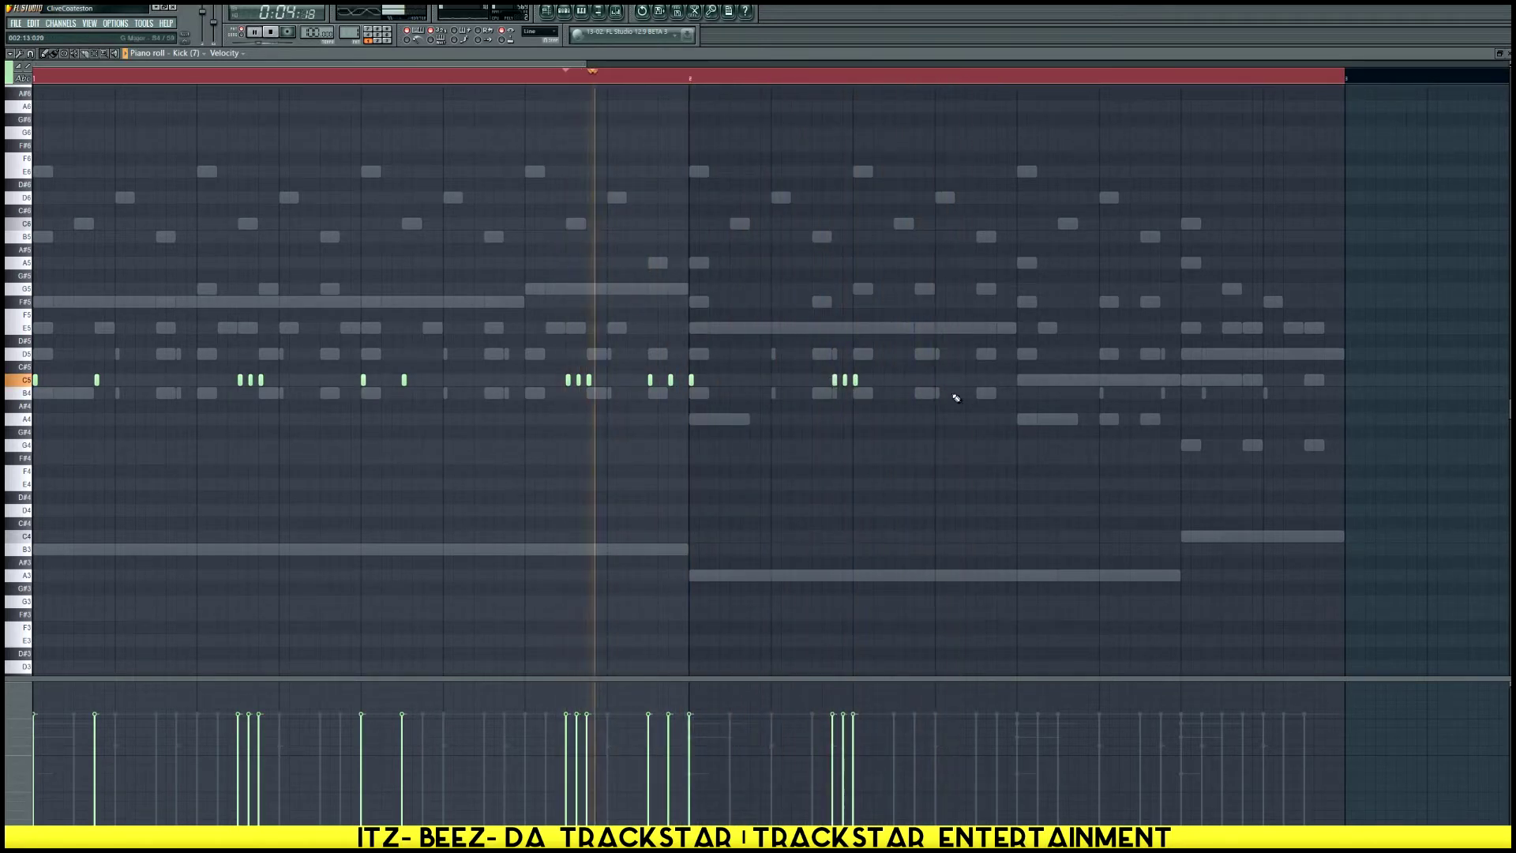
{"action": "right_click", "coordinate": [845, 381]}
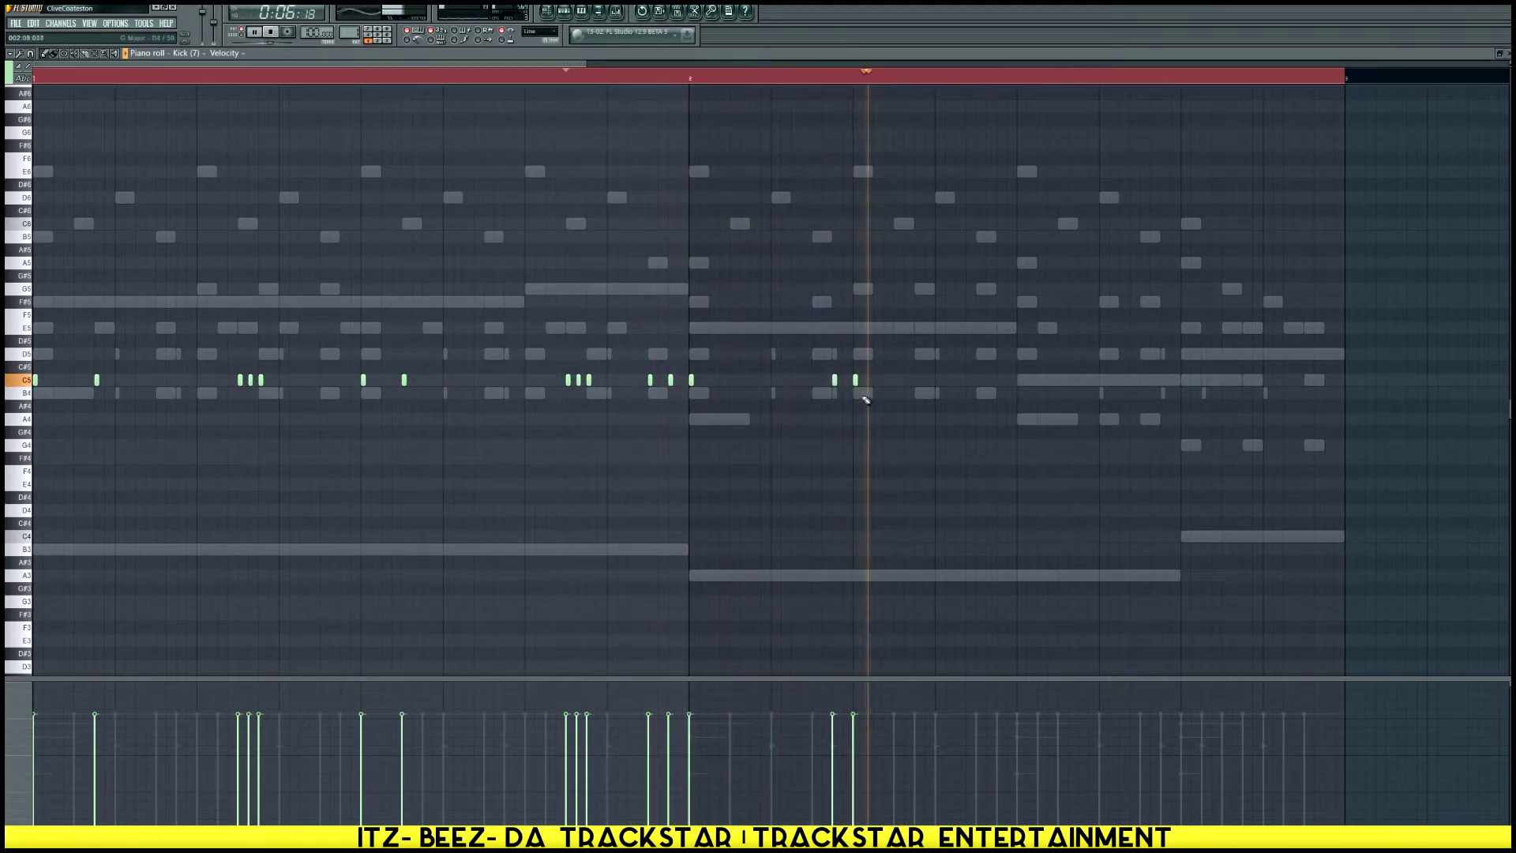
{"action": "key", "text": "space"}
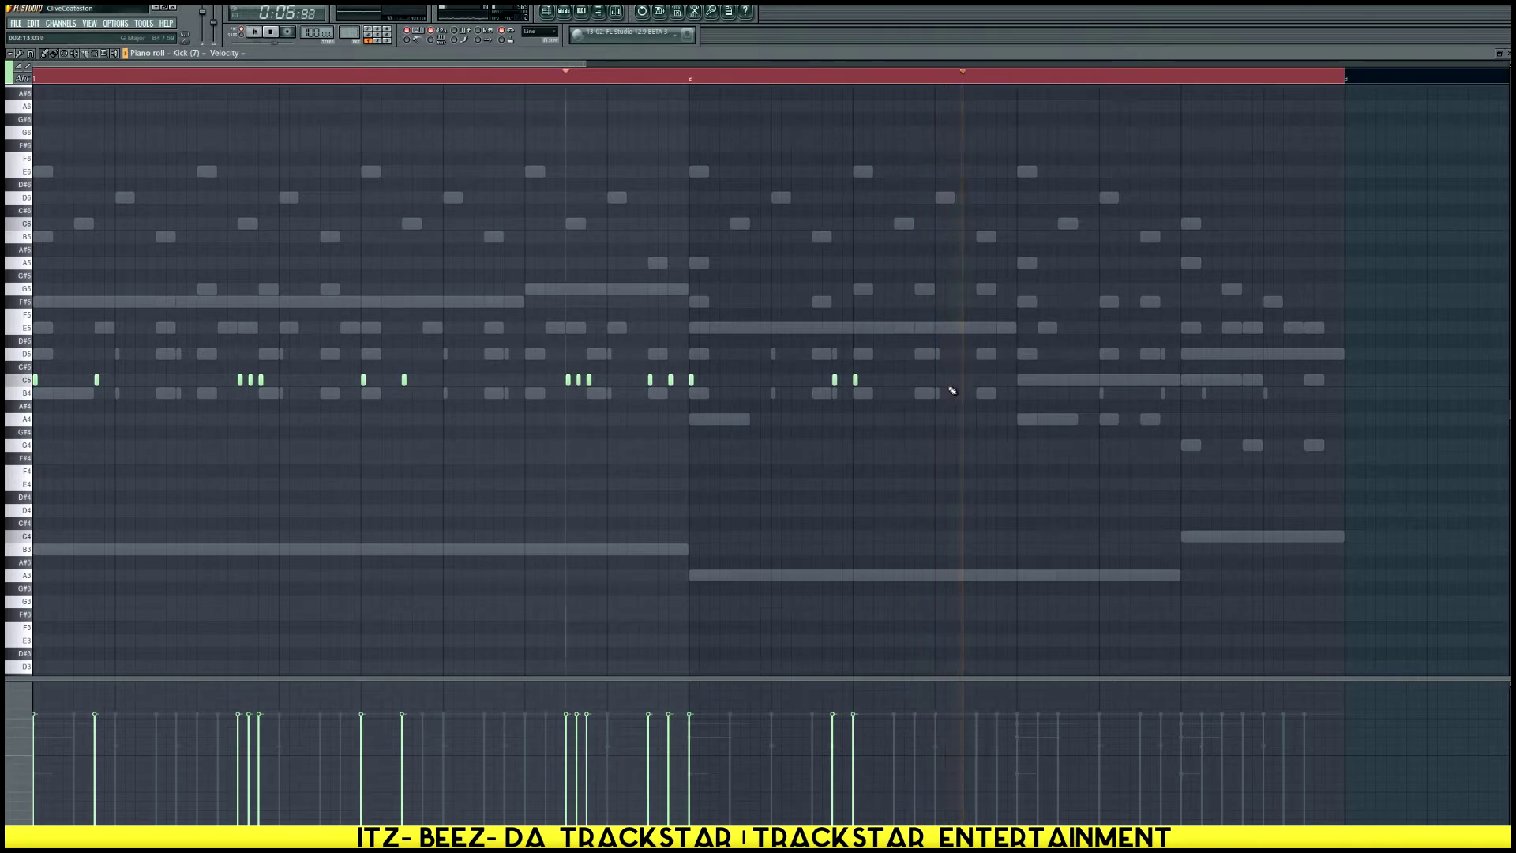
Add C5 kicks in bar 2 at step 13, as a quick triple hit from step 15 to 16, and at steps 17 and 31
{"action": "left_click", "coordinate": [939, 382]}
{"action": "left_click", "coordinate": [990, 381]}
{"action": "left_click", "coordinate": [999, 380]}
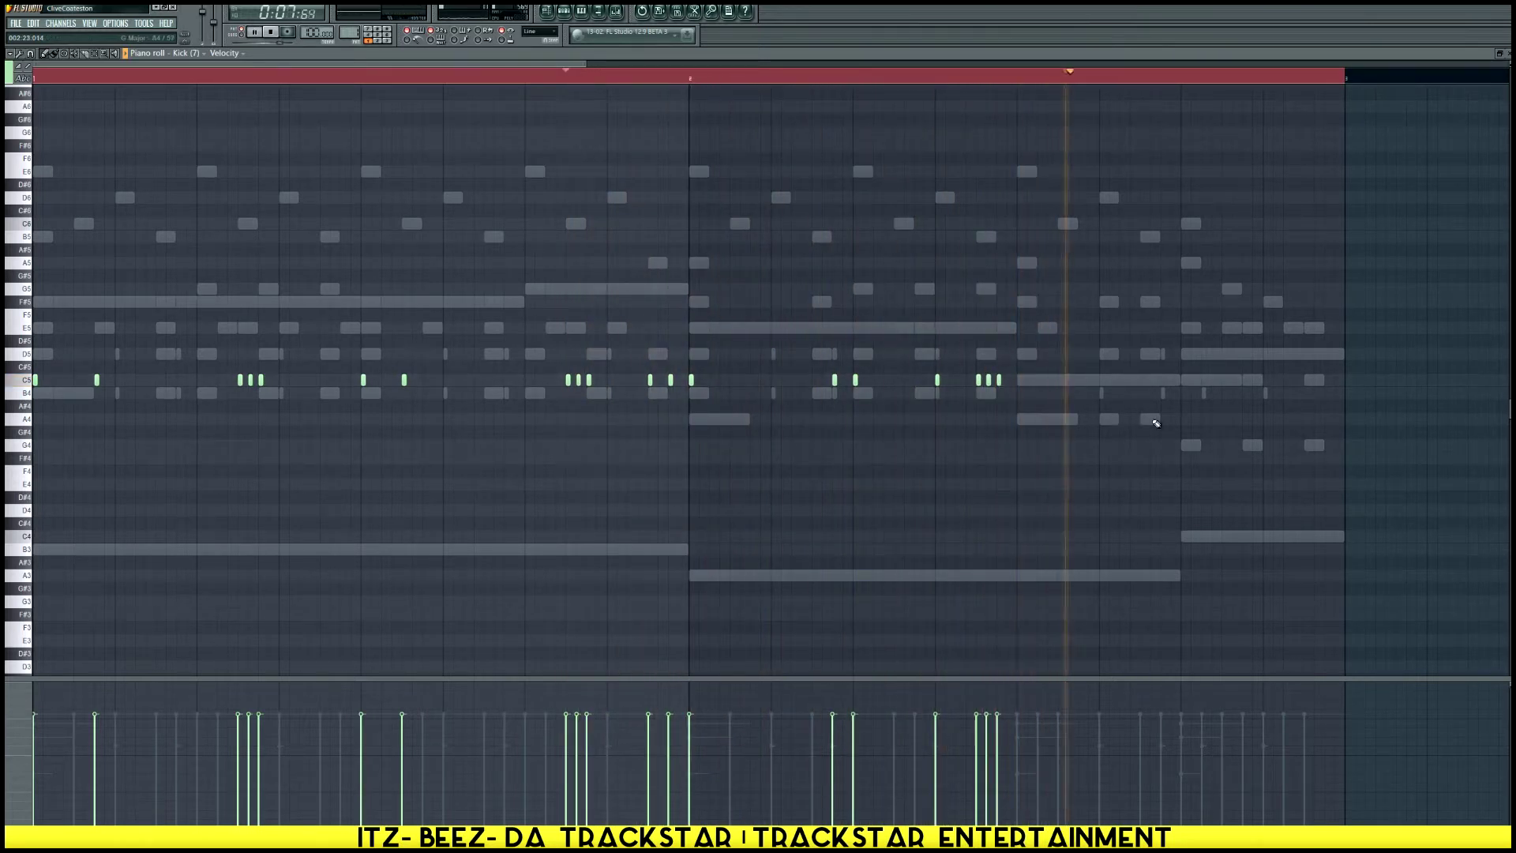
{"action": "left_click", "coordinate": [1020, 382]}
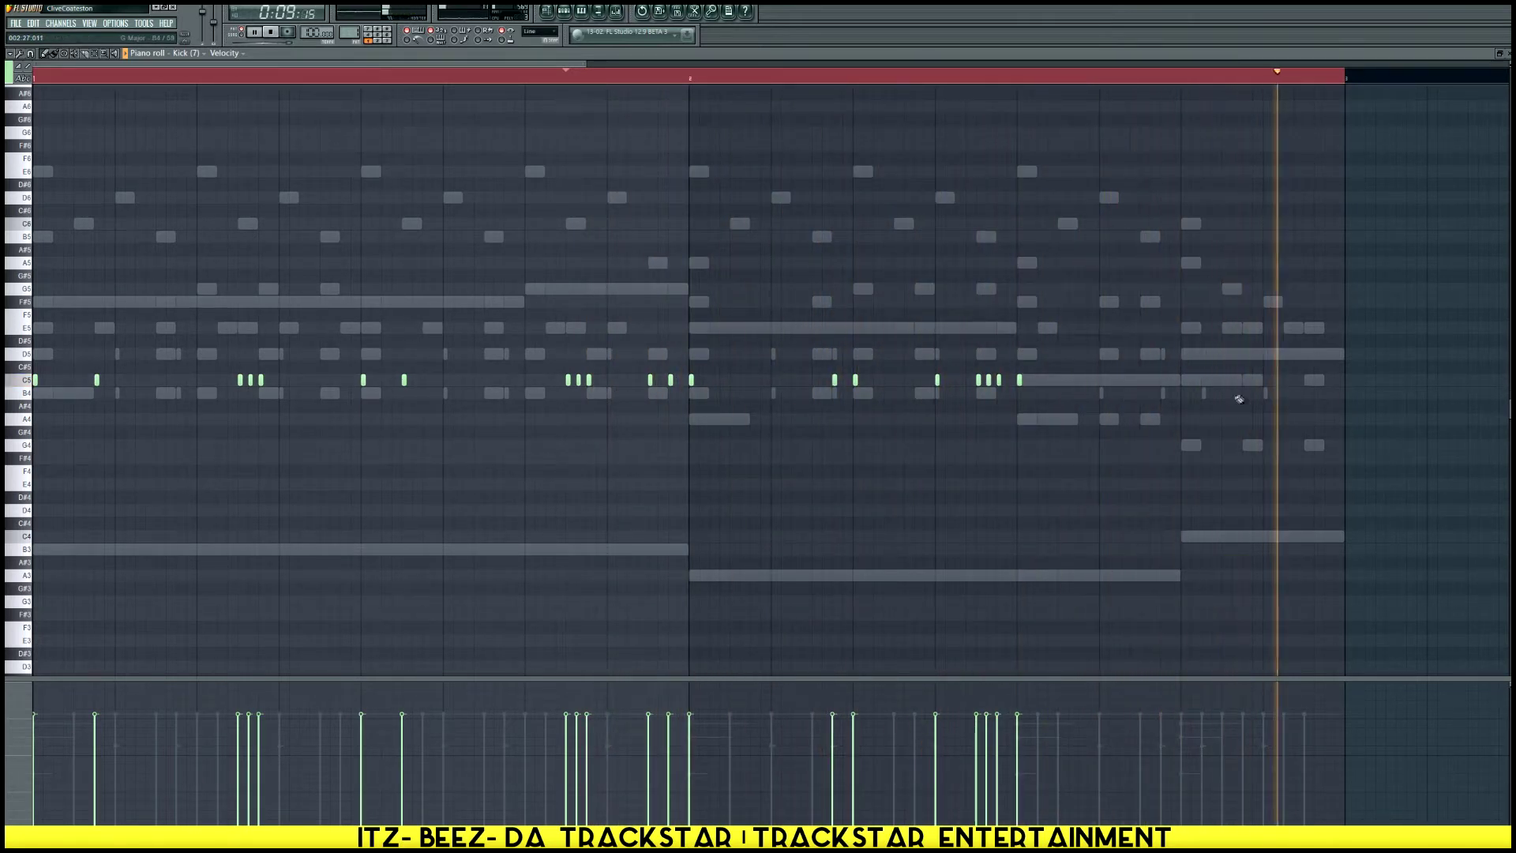
{"action": "left_click_drag", "start_coordinate": [1312, 384], "coordinate": [1303, 380]}
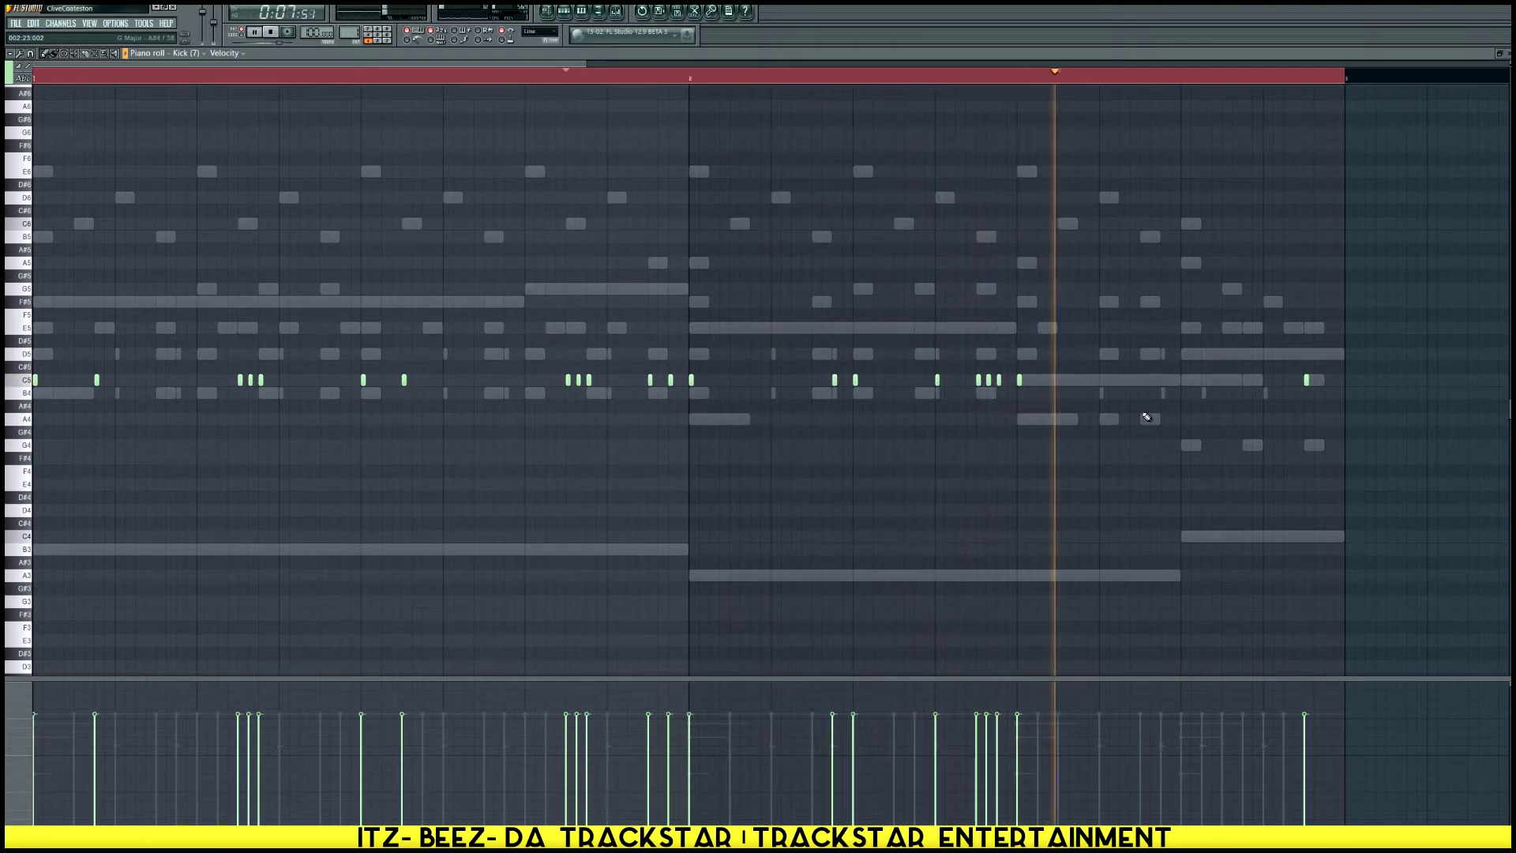
Fill in the bar 2 kick pattern with C5 hits at steps 19 and 11
{"action": "key", "text": "space"}
{"action": "left_click", "coordinate": [1058, 380]}
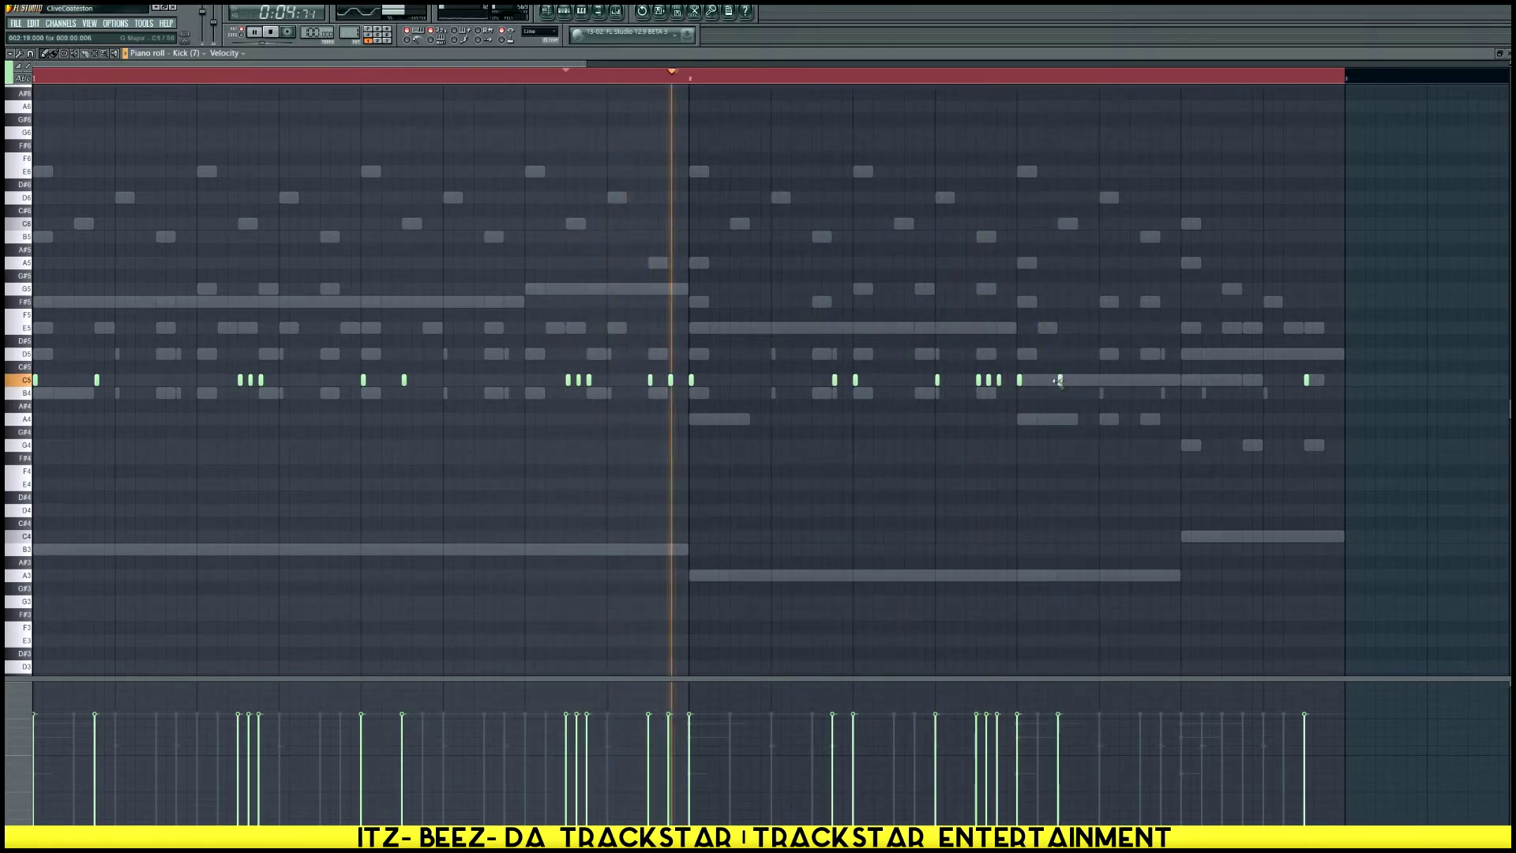
{"action": "left_click", "coordinate": [917, 381]}
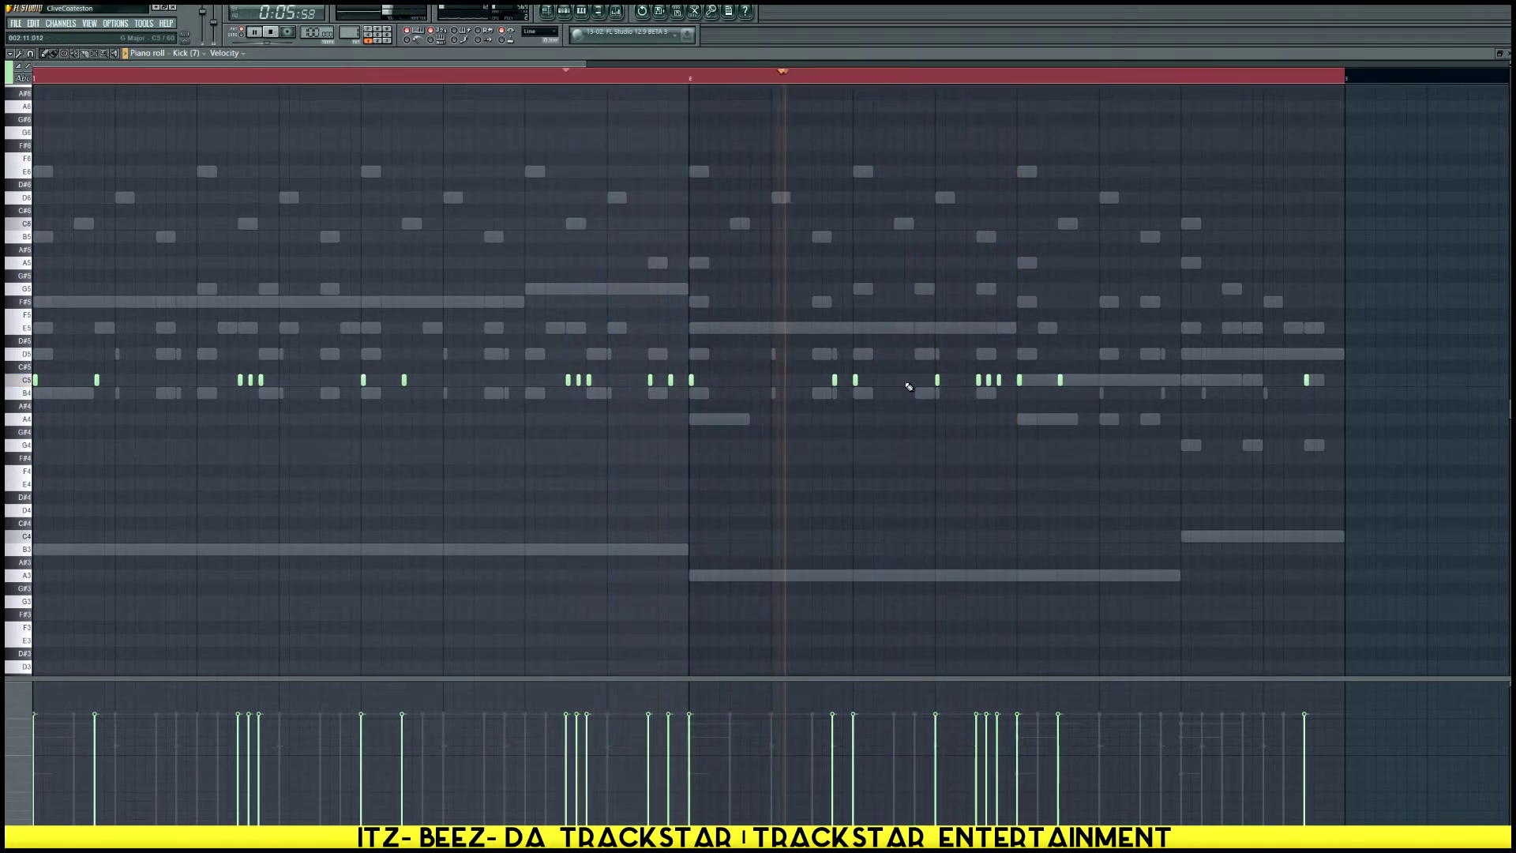
{"action": "left_click", "coordinate": [906, 381]}
{"action": "key", "text": "space"}
{"action": "left_click", "coordinate": [900, 381]}
Play the pattern and unmute all channels in the channel rack
{"action": "key", "text": "space"}
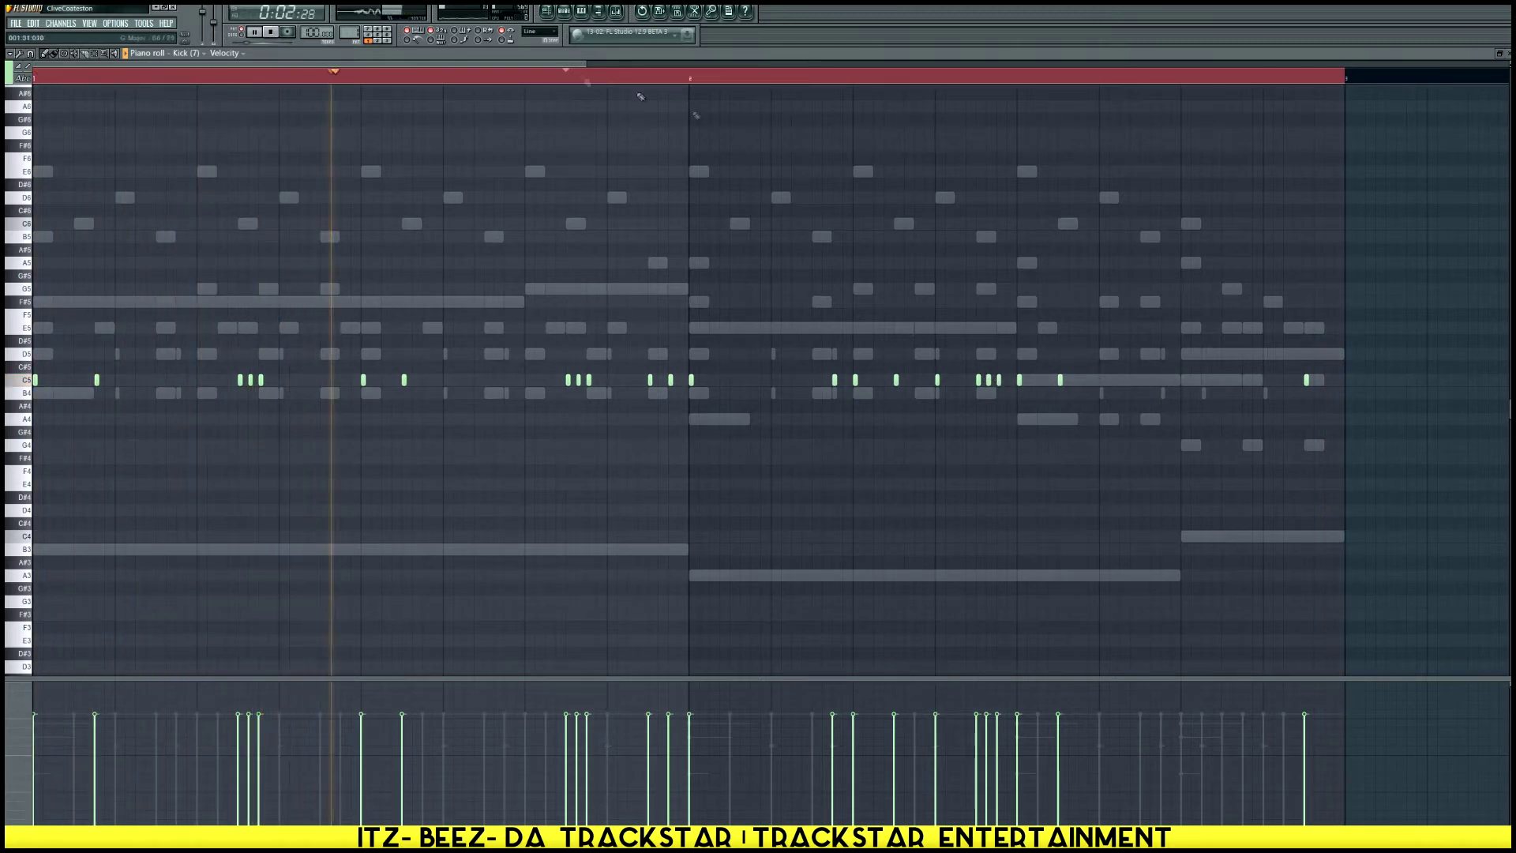
{"action": "left_click", "coordinate": [564, 11]}
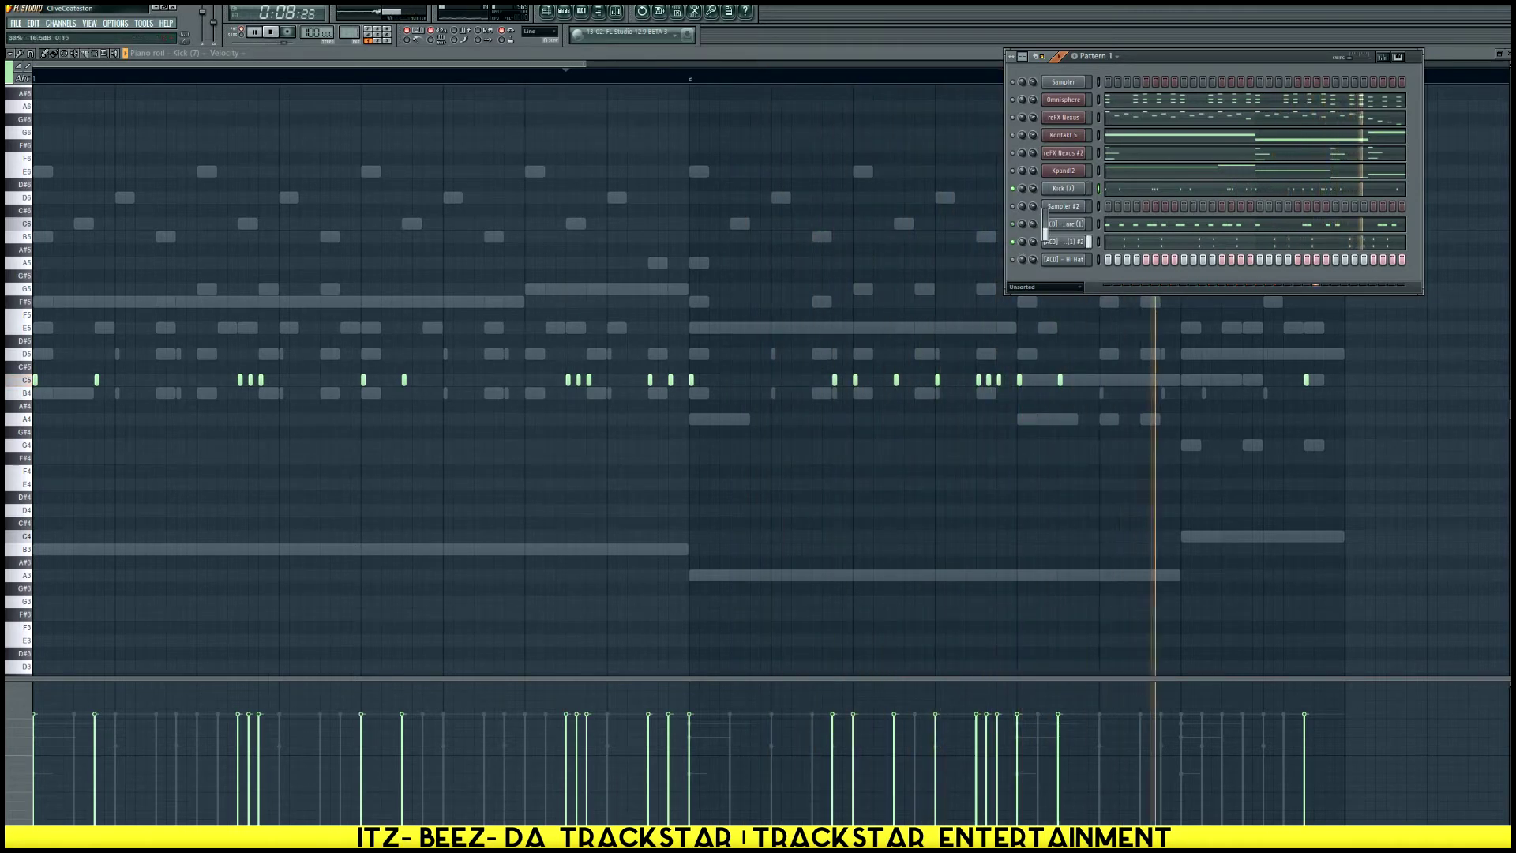
{"action": "right_click", "coordinate": [1013, 242]}
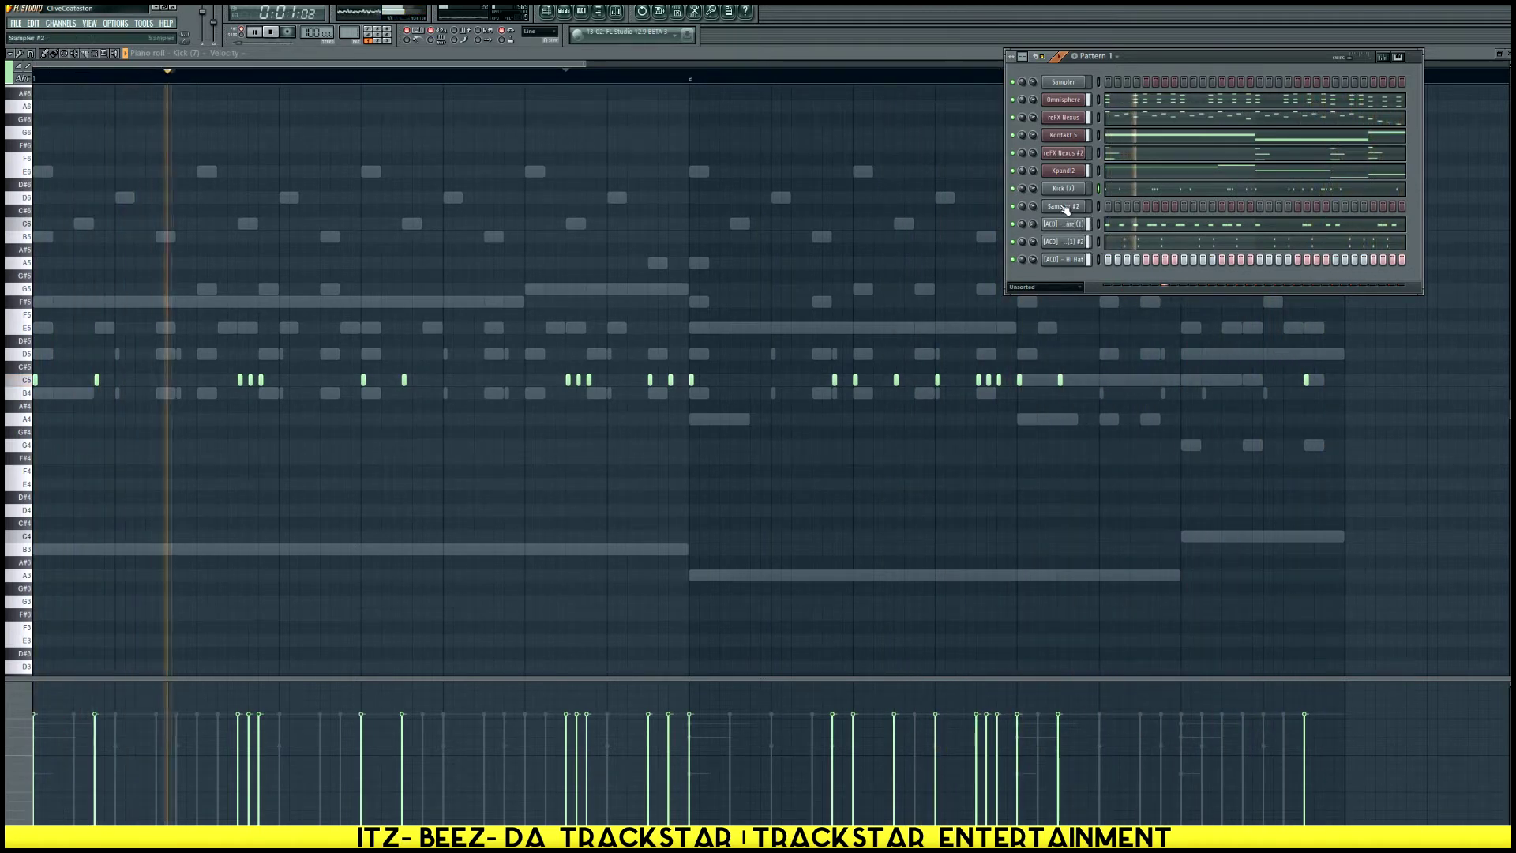
Copy the note pattern of the first snare channel onto the [ACD] - Hi Hat channel and open its piano roll
{"action": "right_click", "coordinate": [1067, 263]}
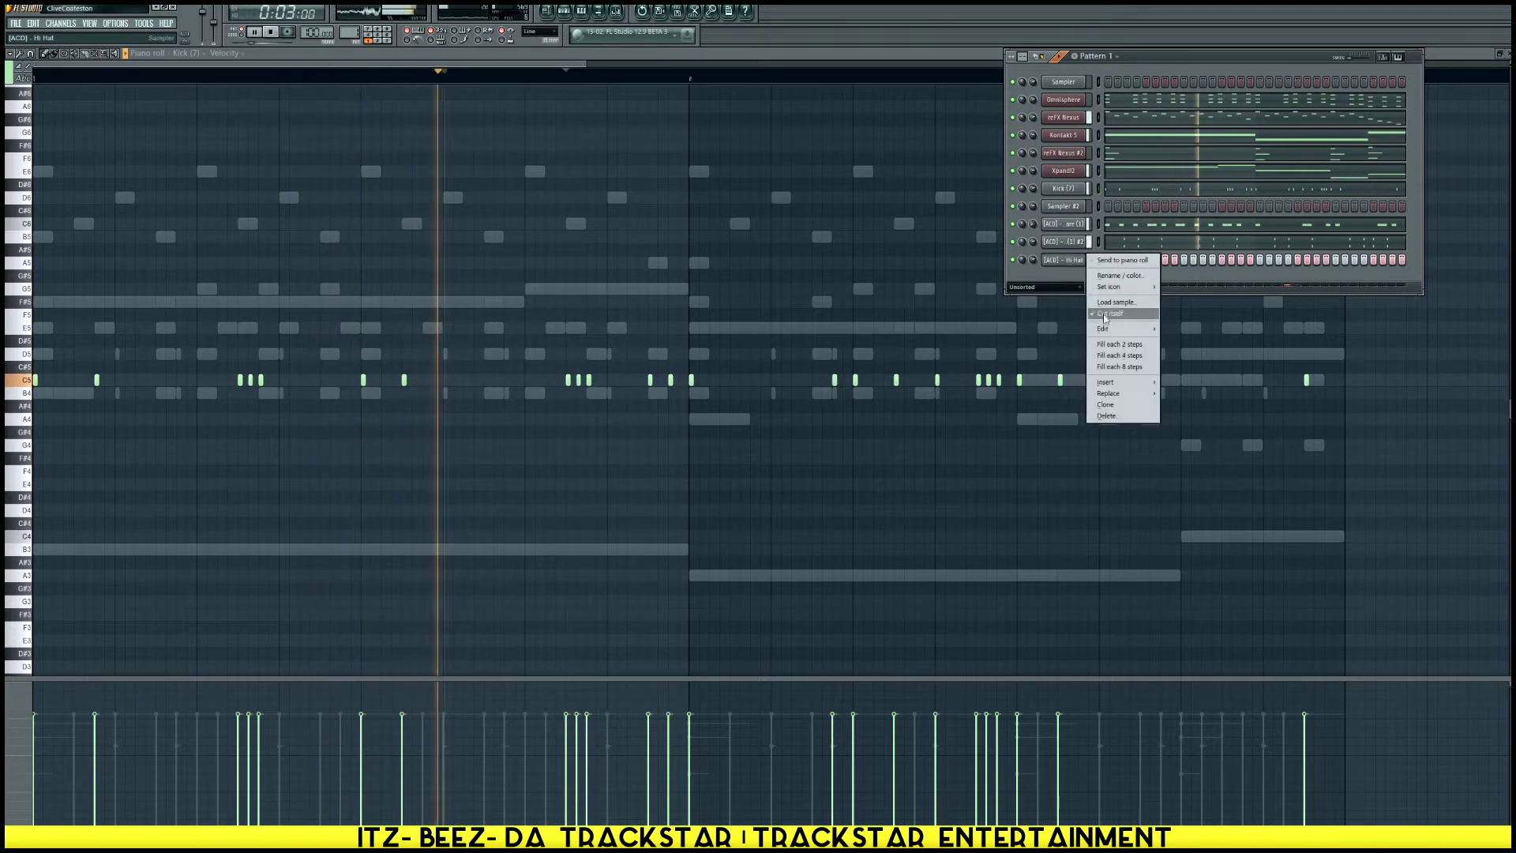
{"action": "left_click", "coordinate": [1064, 262]}
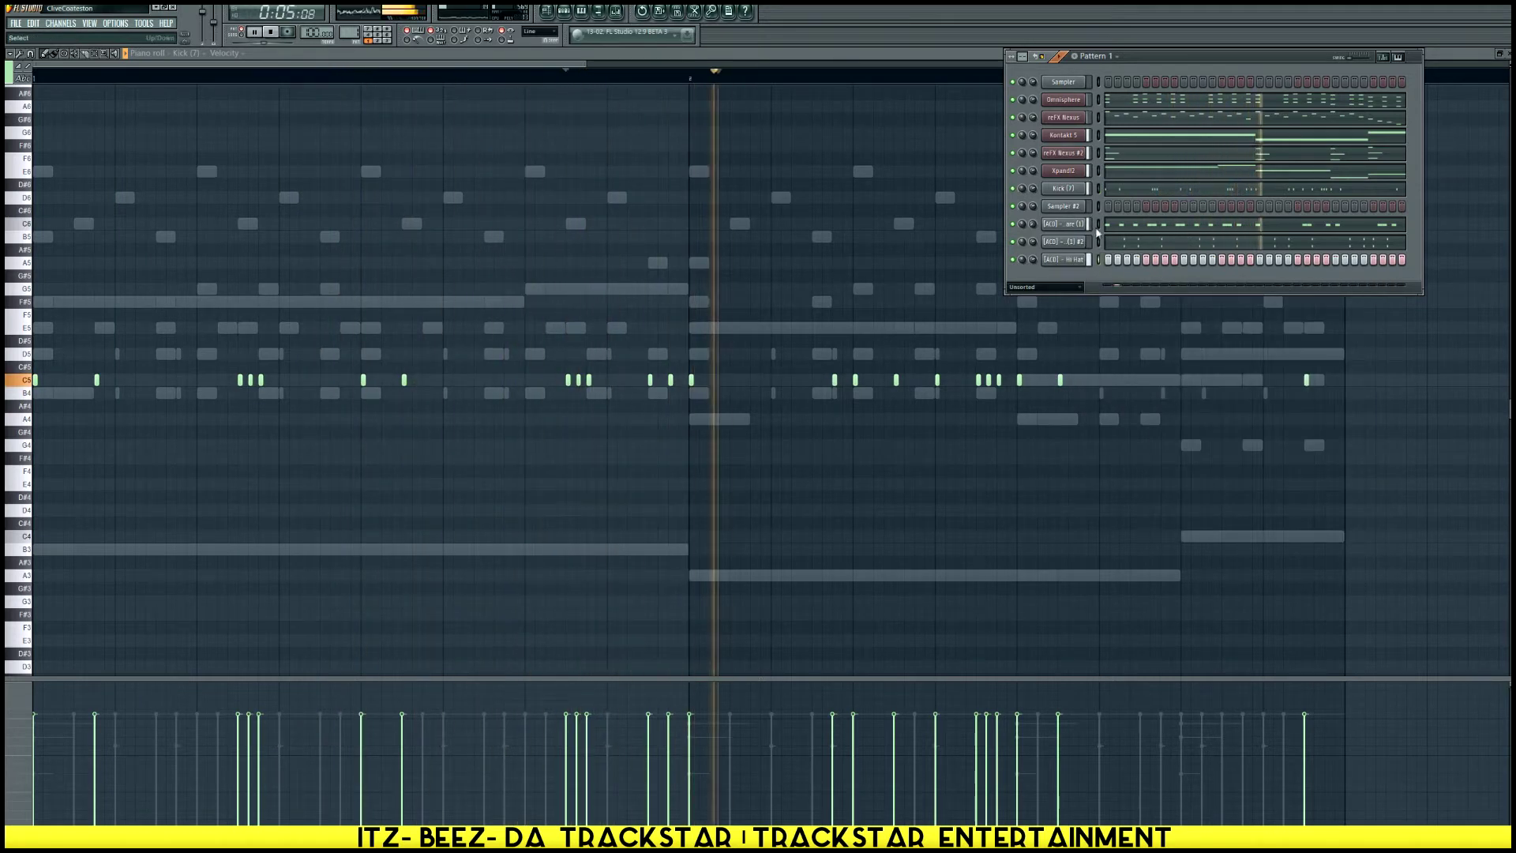
{"action": "key", "text": "ctrl+c"}
{"action": "left_click", "coordinate": [1096, 263]}
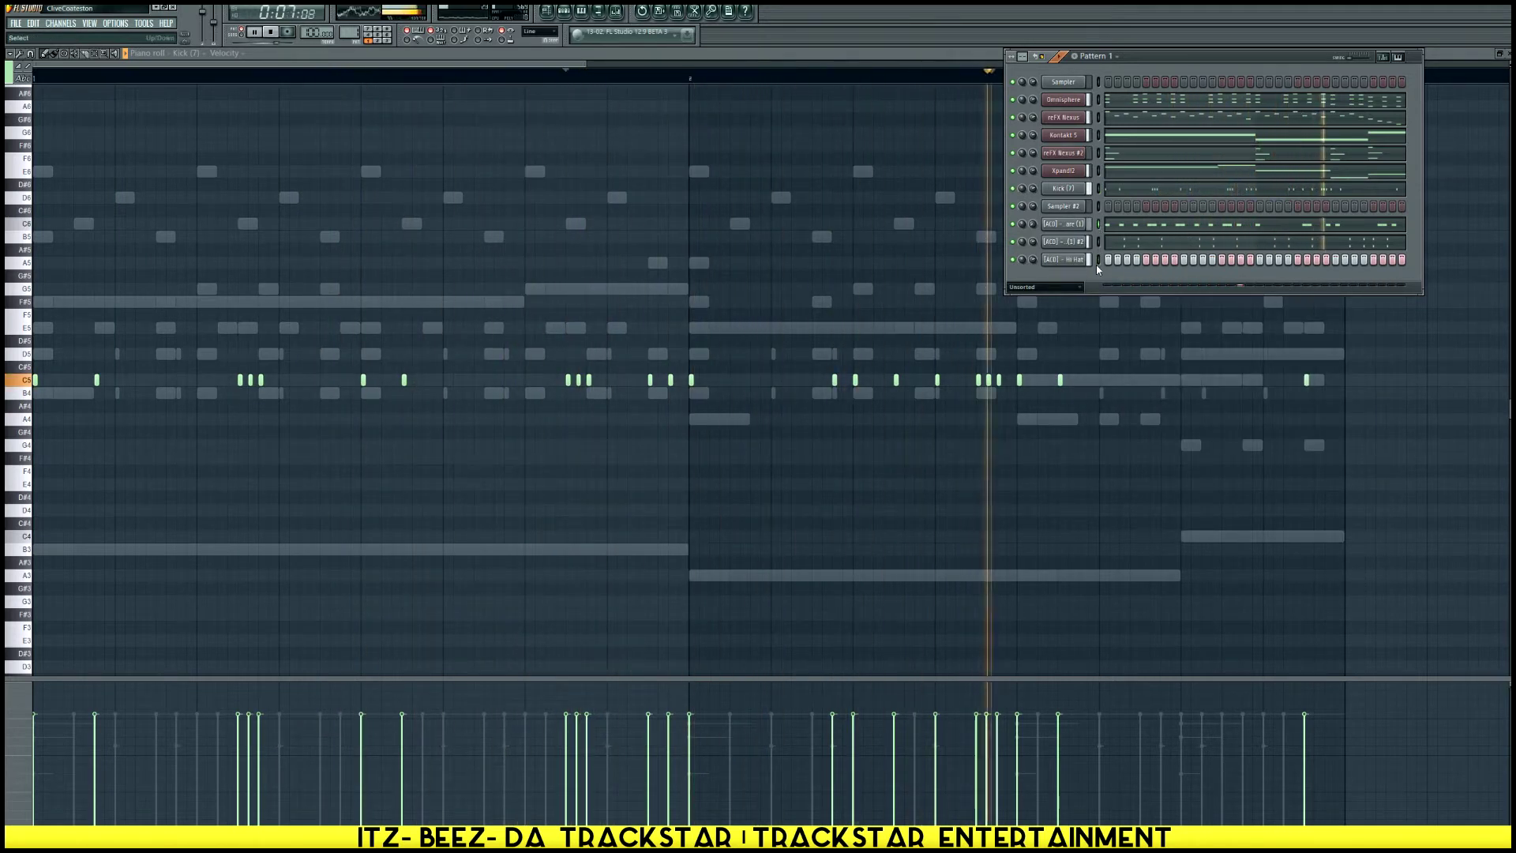
{"action": "key", "text": "ctrl+v"}
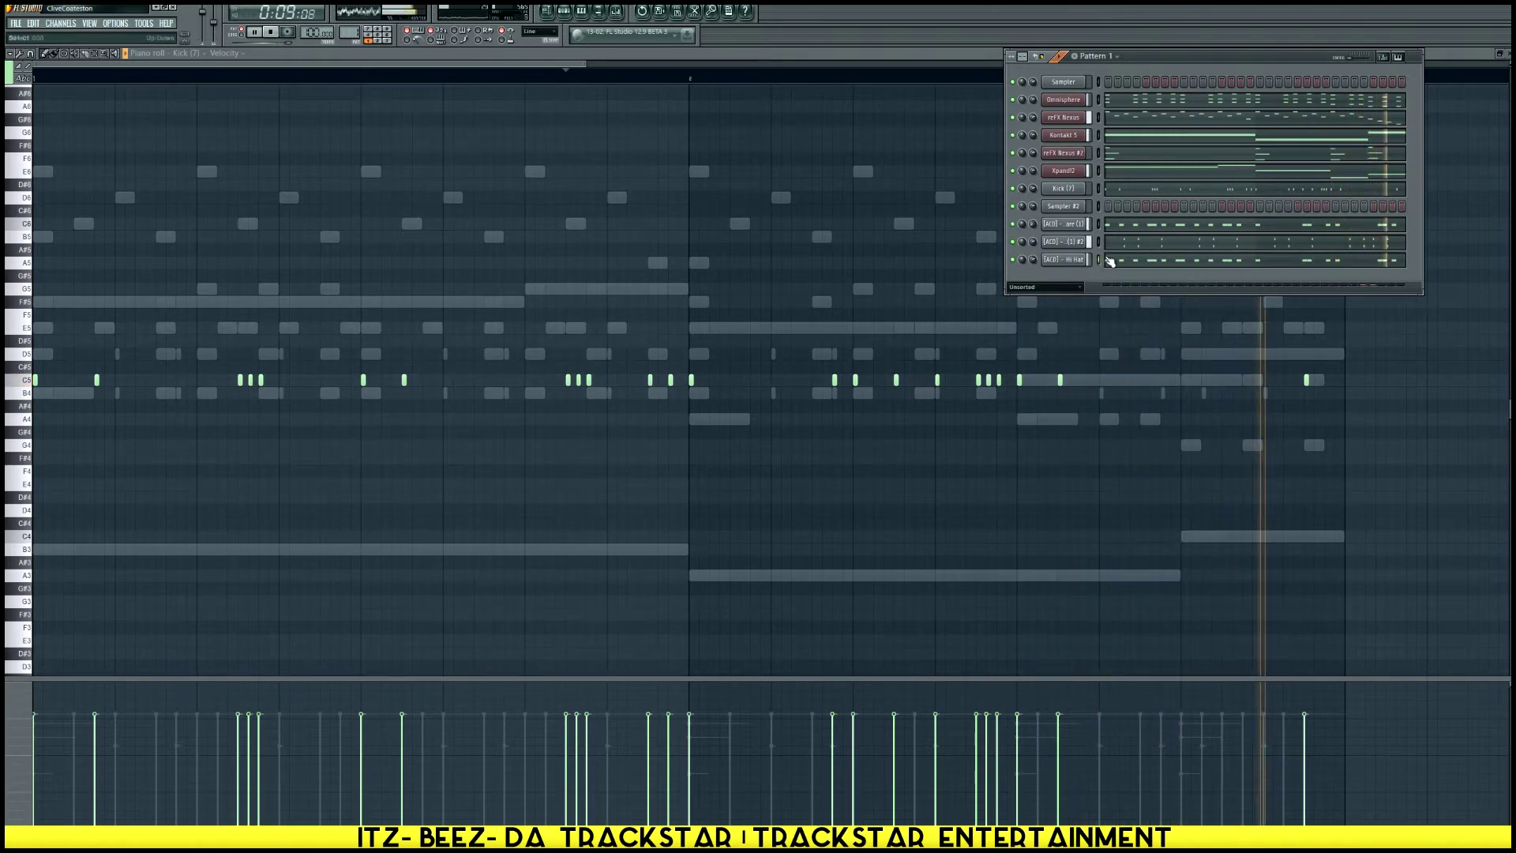
{"action": "left_click", "coordinate": [1124, 262]}
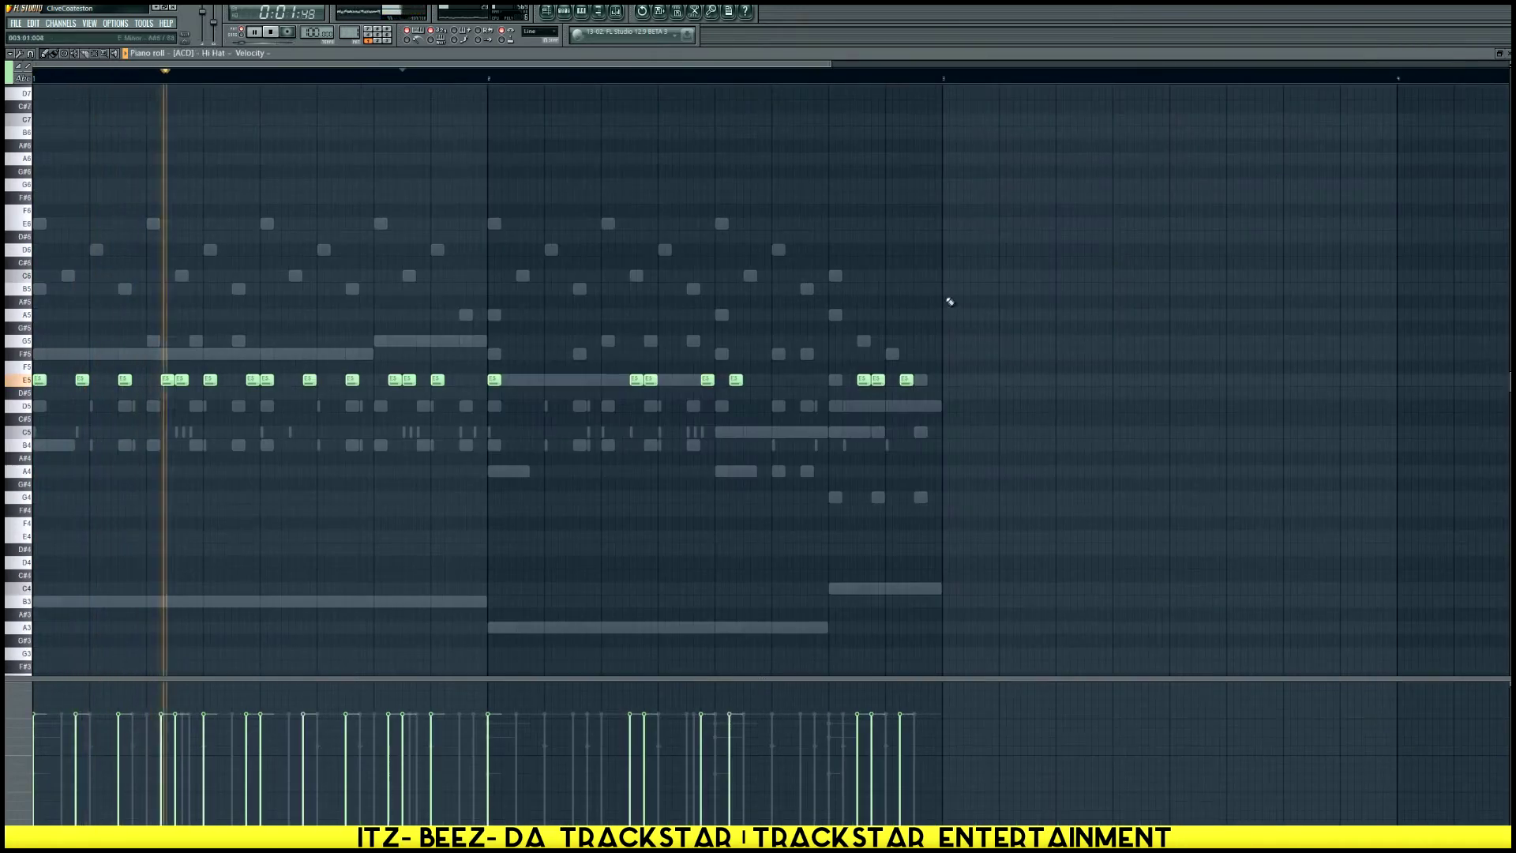
Delete all the pasted notes from the Hi Hat piano roll and set the snap to Line
{"action": "key", "text": "ctrl+a"}
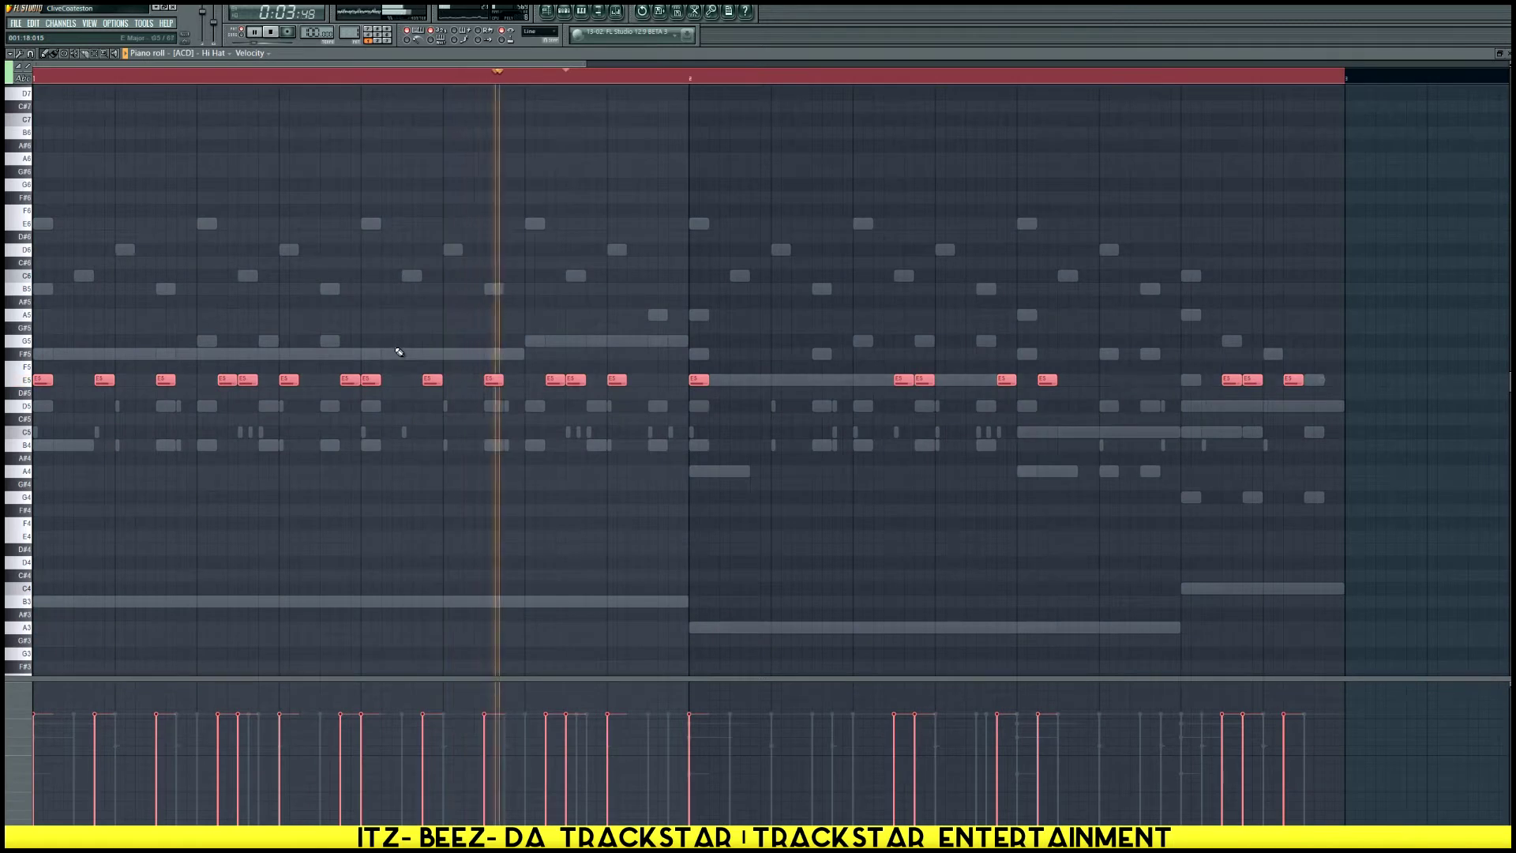
{"action": "key", "text": "Delete"}
{"action": "left_click", "coordinate": [30, 53]}
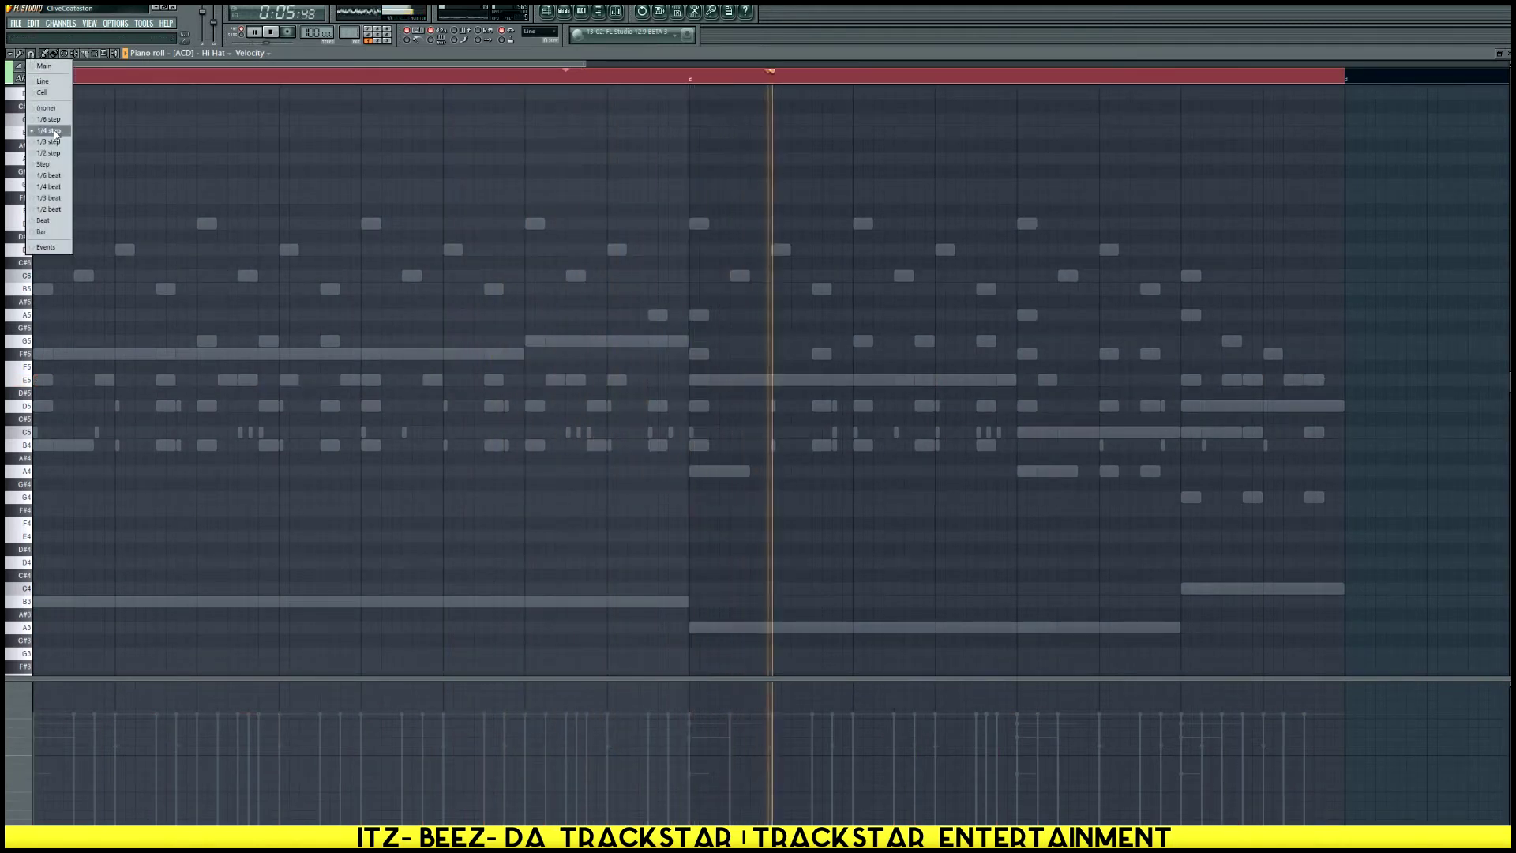
{"action": "left_click", "coordinate": [42, 81]}
Add short C5 hi-hat notes at steps 1, 2, 4, 5 and 7 of bar 1
{"action": "left_click", "coordinate": [36, 433]}
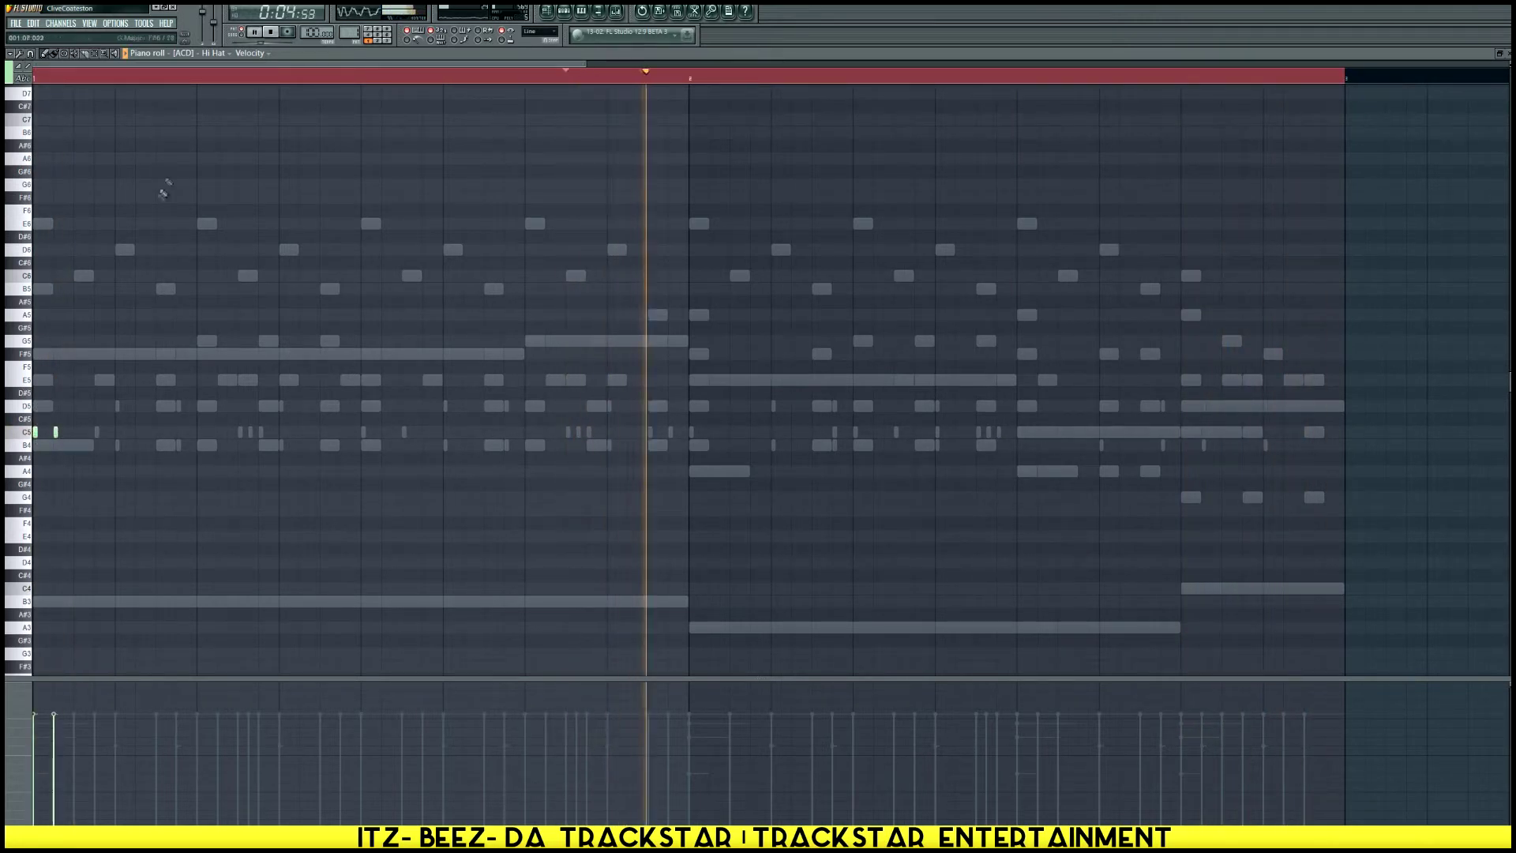
{"action": "key", "text": "space"}
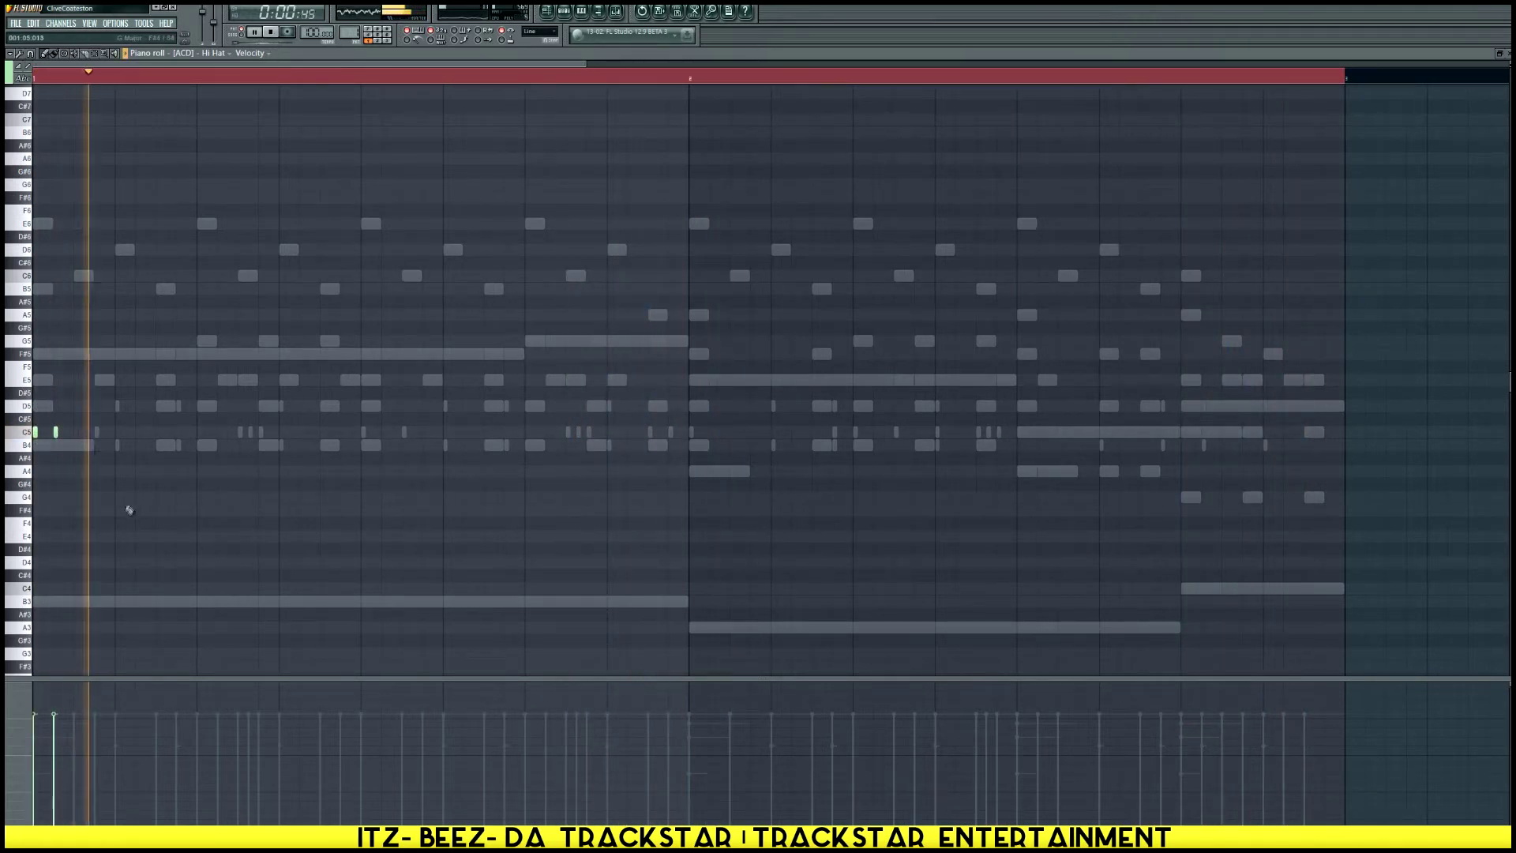
{"action": "left_click", "coordinate": [119, 435]}
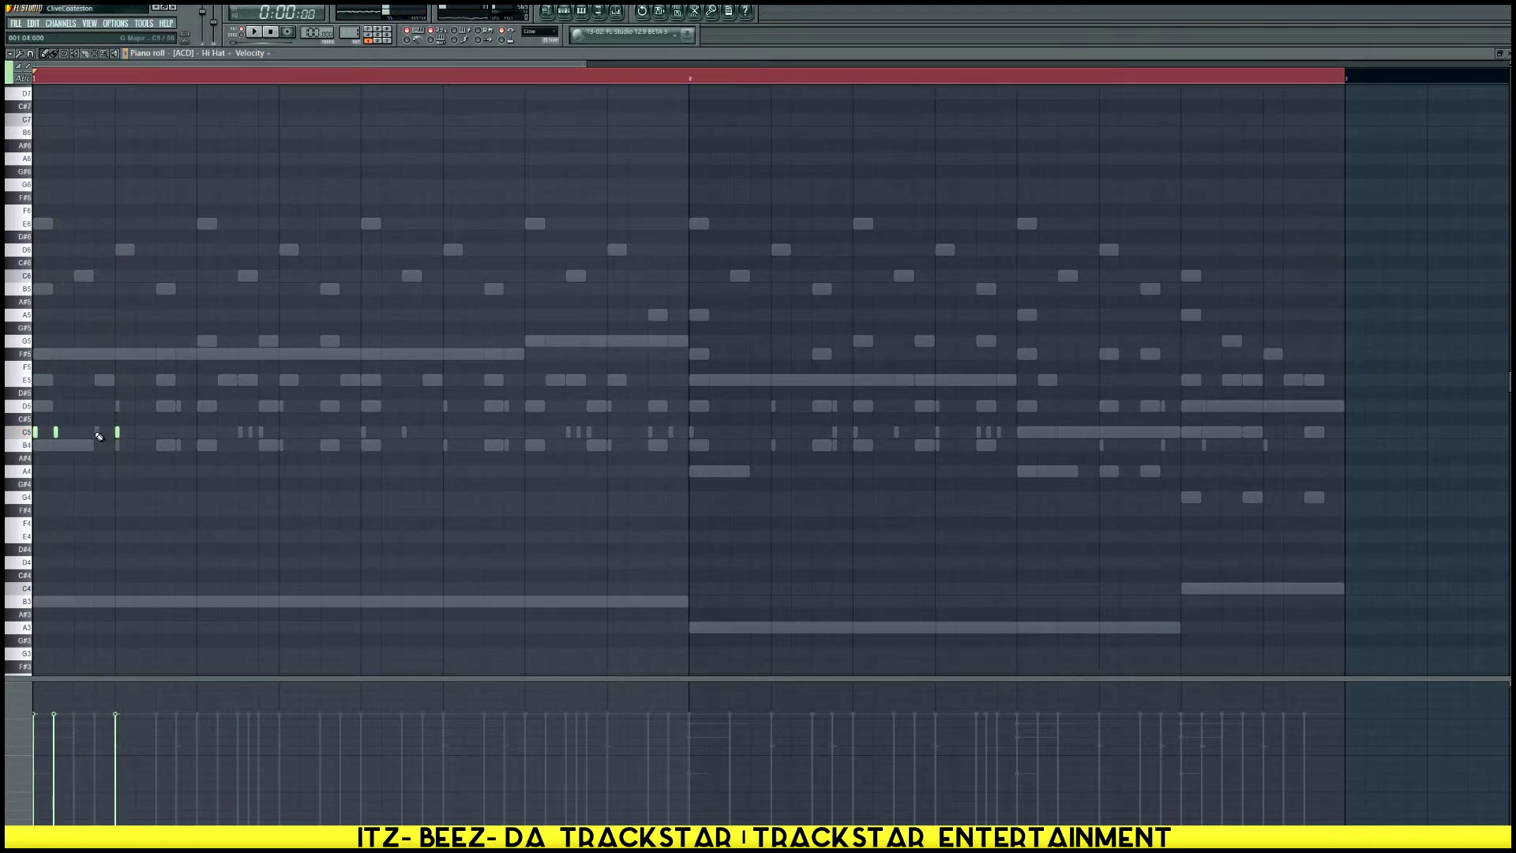
{"action": "left_click", "coordinate": [157, 433]}
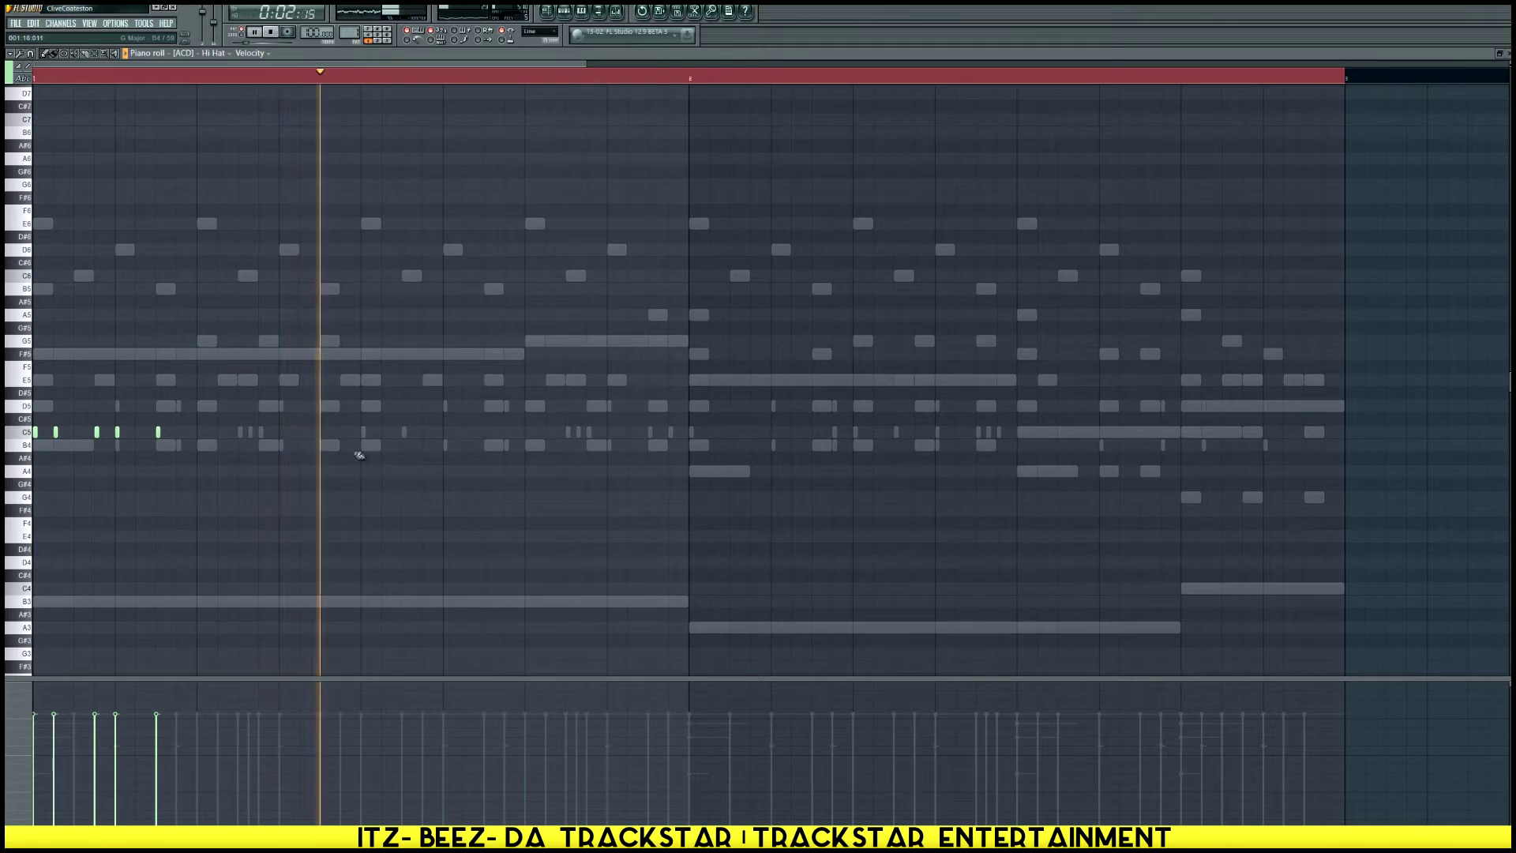
Add C5 hi-hats at steps 15 to 18, 20, 21, 23 and 31 of bar 1, removing the extra hit at step 32
{"action": "left_click", "coordinate": [322, 433]}
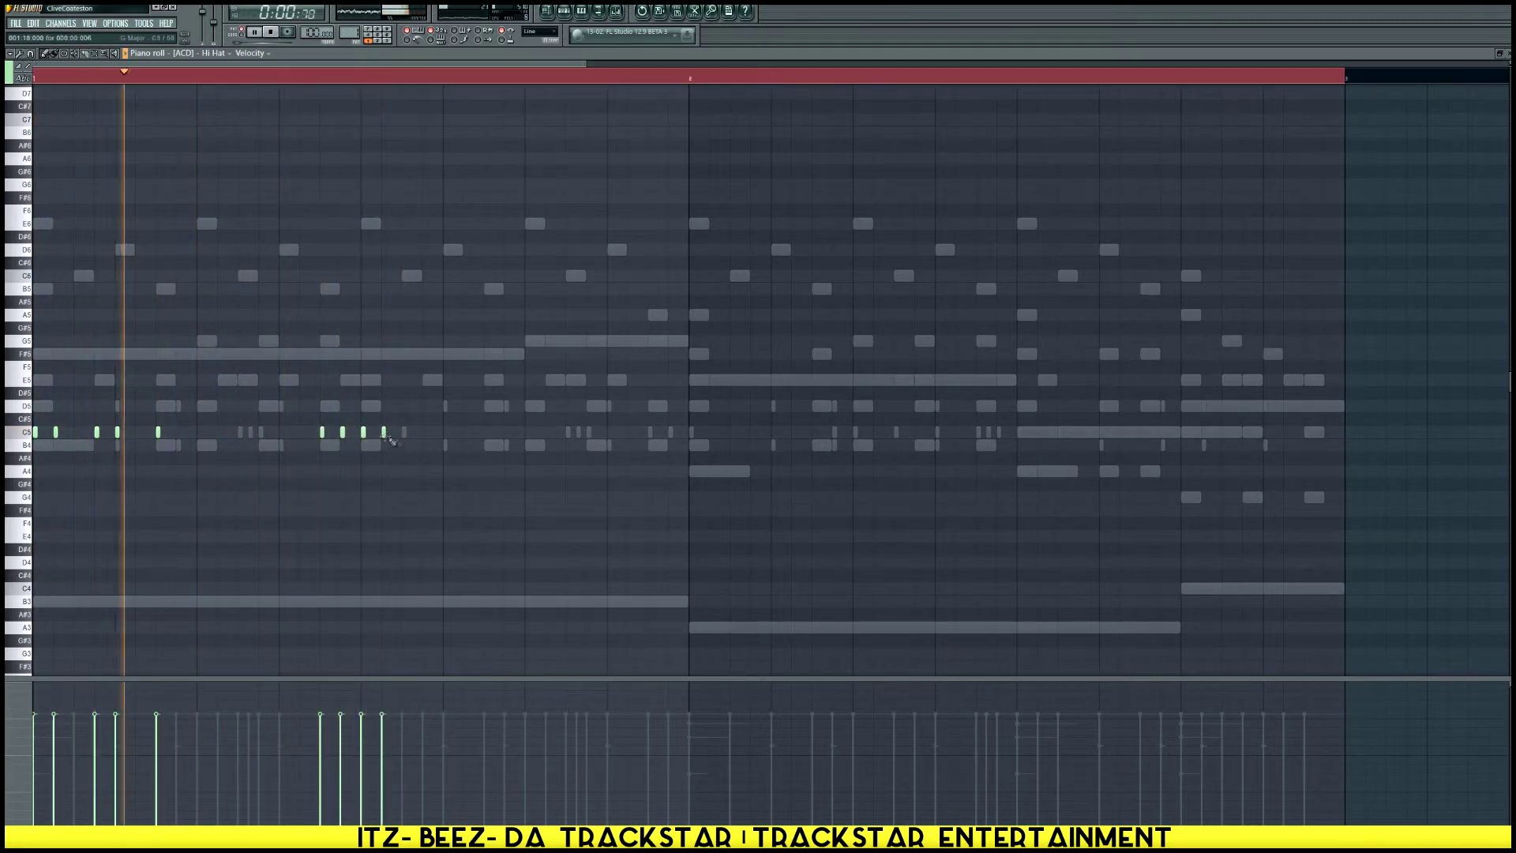
{"action": "left_click", "coordinate": [487, 432]}
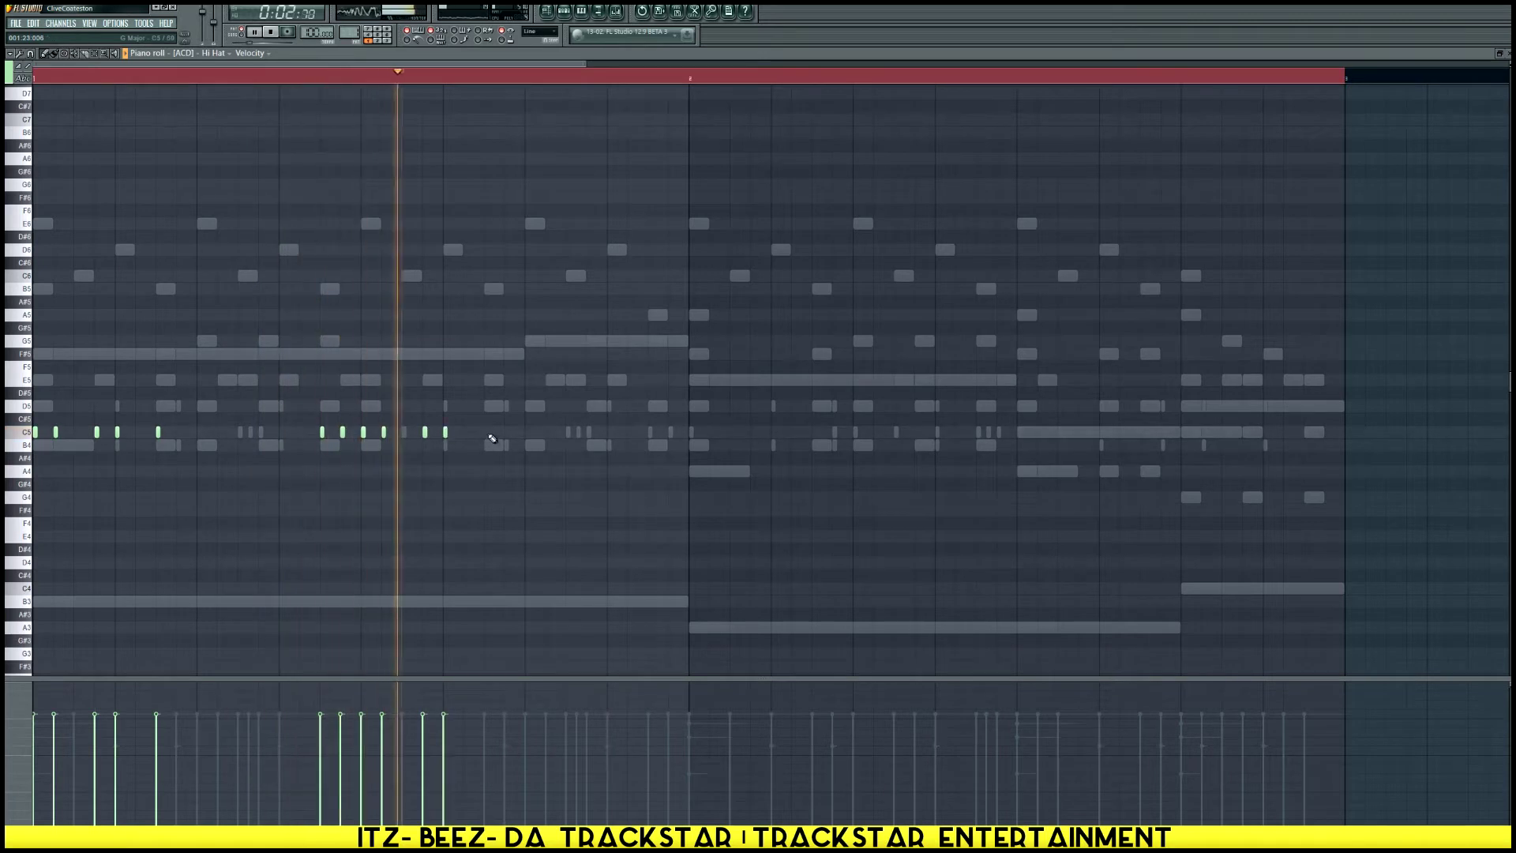
{"action": "left_click", "coordinate": [650, 433]}
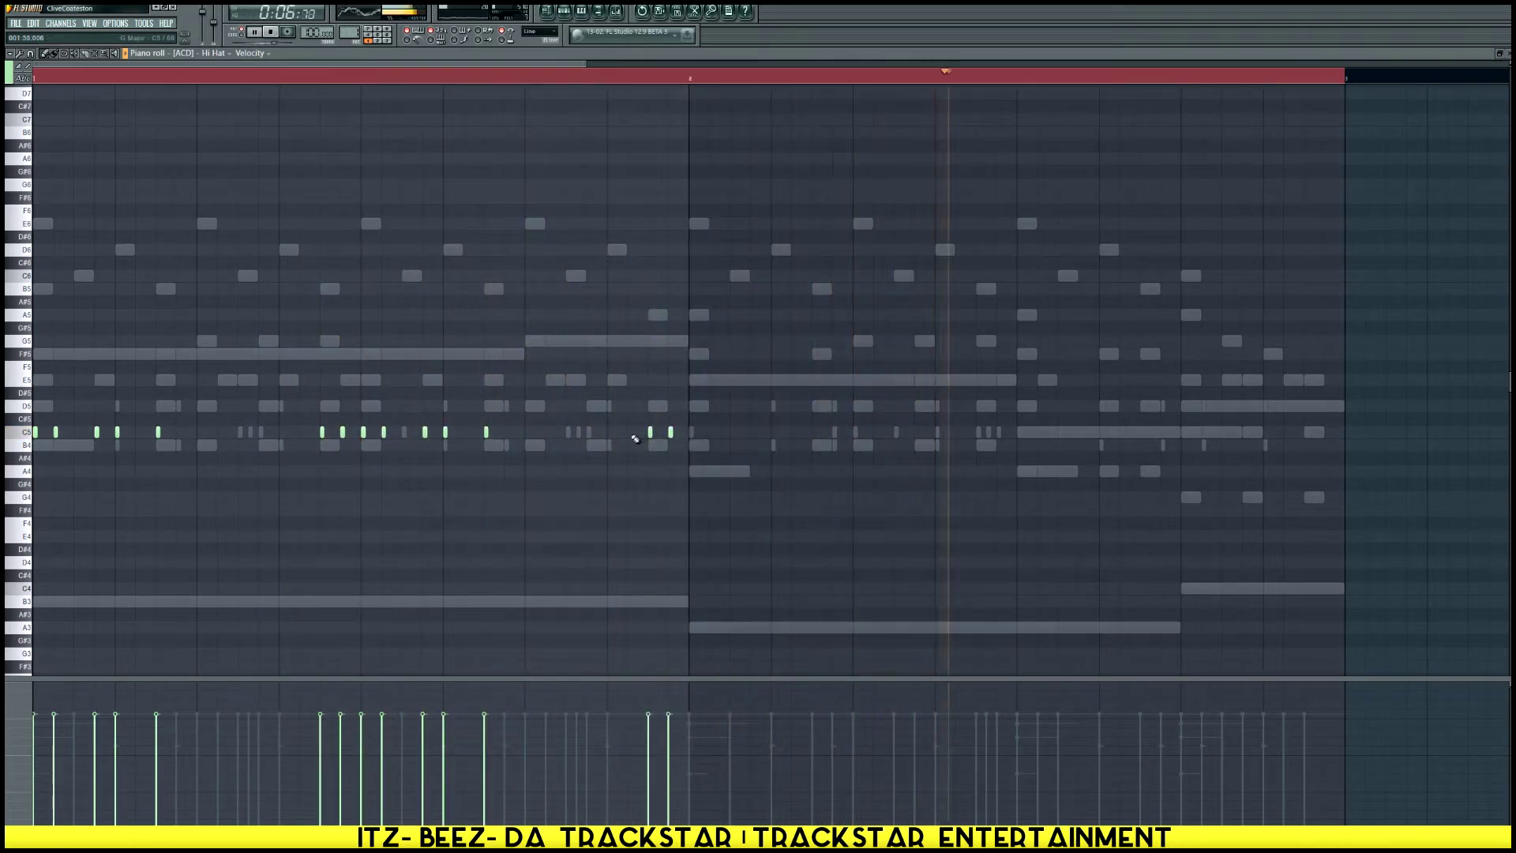
{"action": "right_click", "coordinate": [668, 432]}
{"action": "key", "text": "space"}
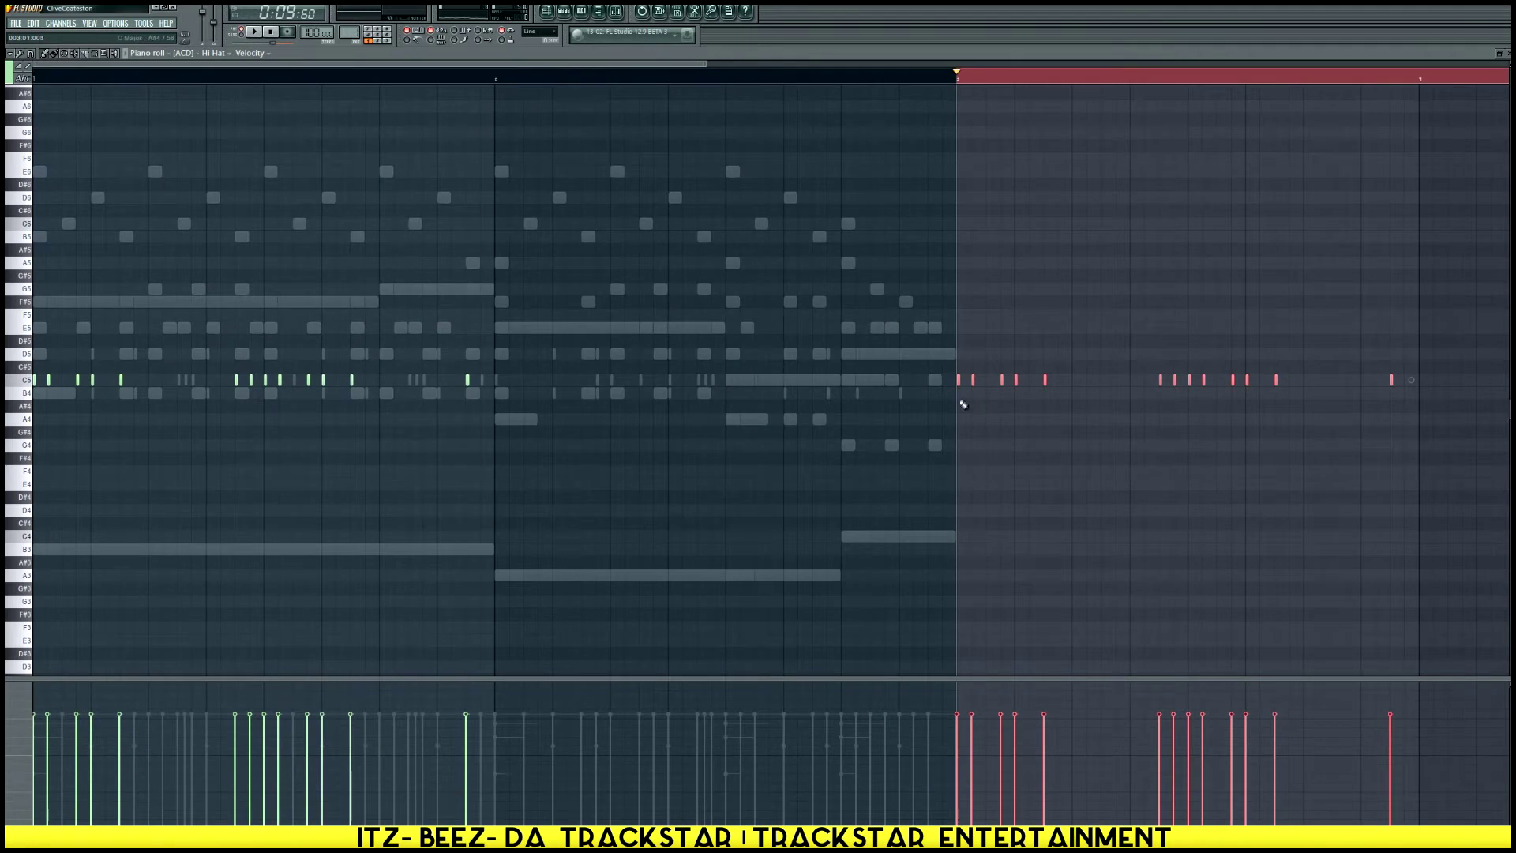
Move the duplicated hi-hat notes from bar 3 to the start of bar 2 and play the pattern
{"action": "left_click_drag", "start_coordinate": [918, 383], "coordinate": [534, 377]}
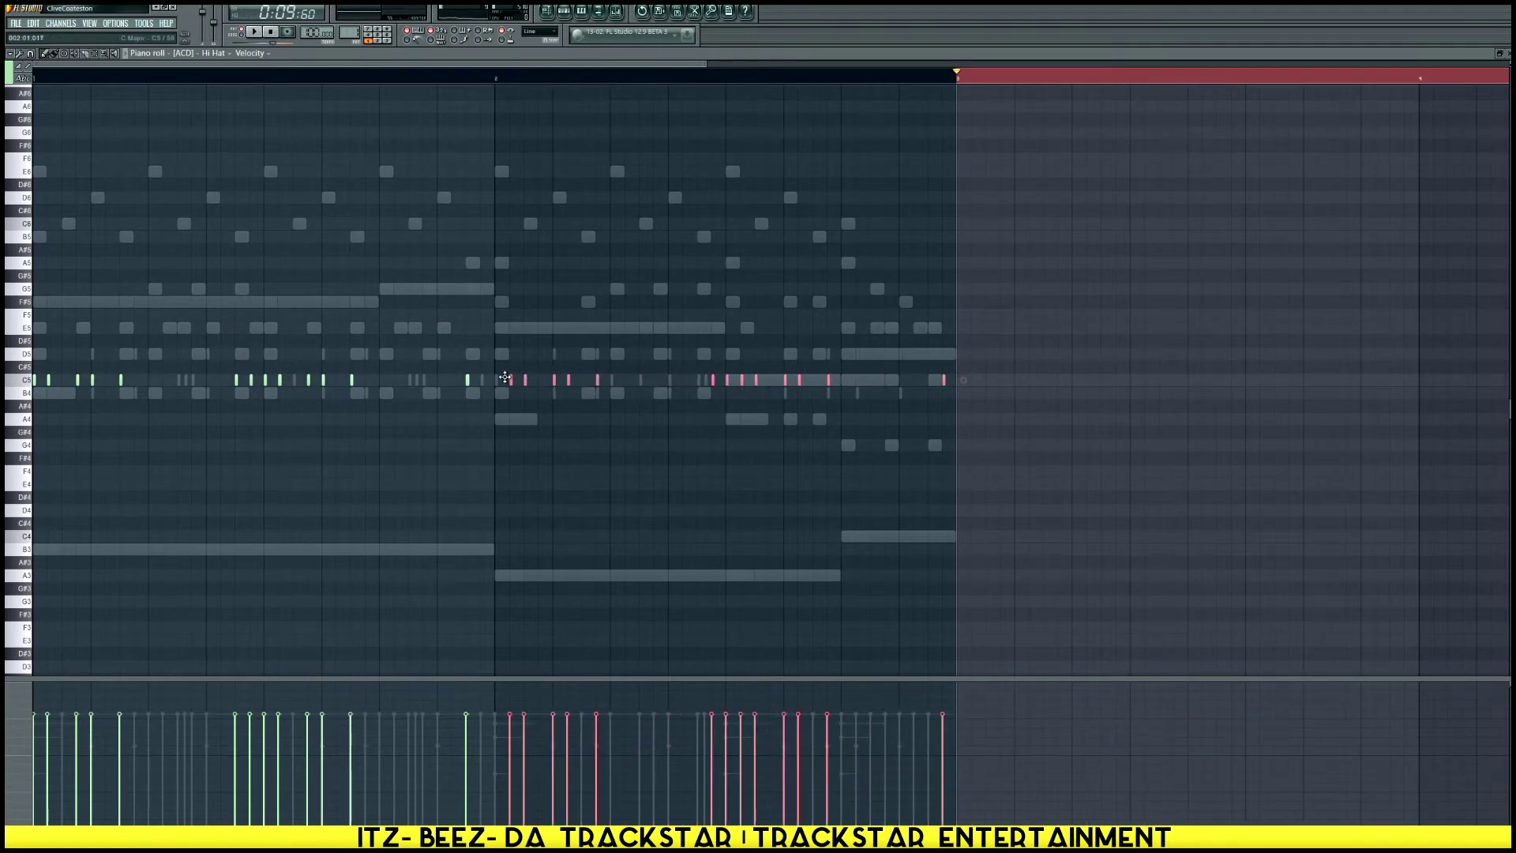
{"action": "key", "text": "ctrl+d"}
{"action": "key", "text": "space"}
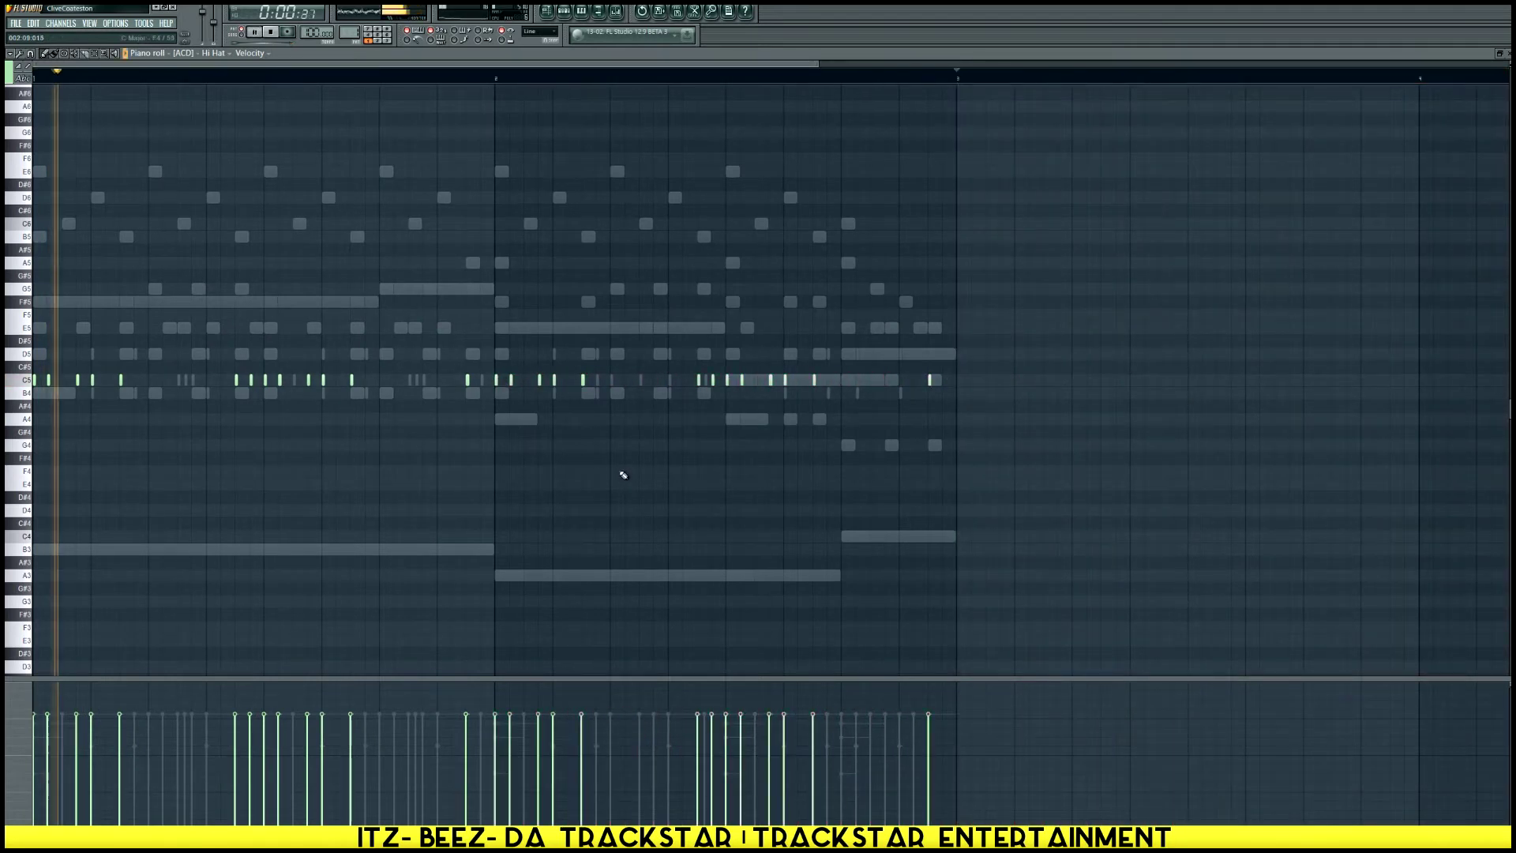
Add two more C5 hi-hats near the end of bar 2, at steps 27 and 29
{"action": "scroll", "coordinate": [612, 469], "scroll_direction": "up", "scroll_amount": 2}
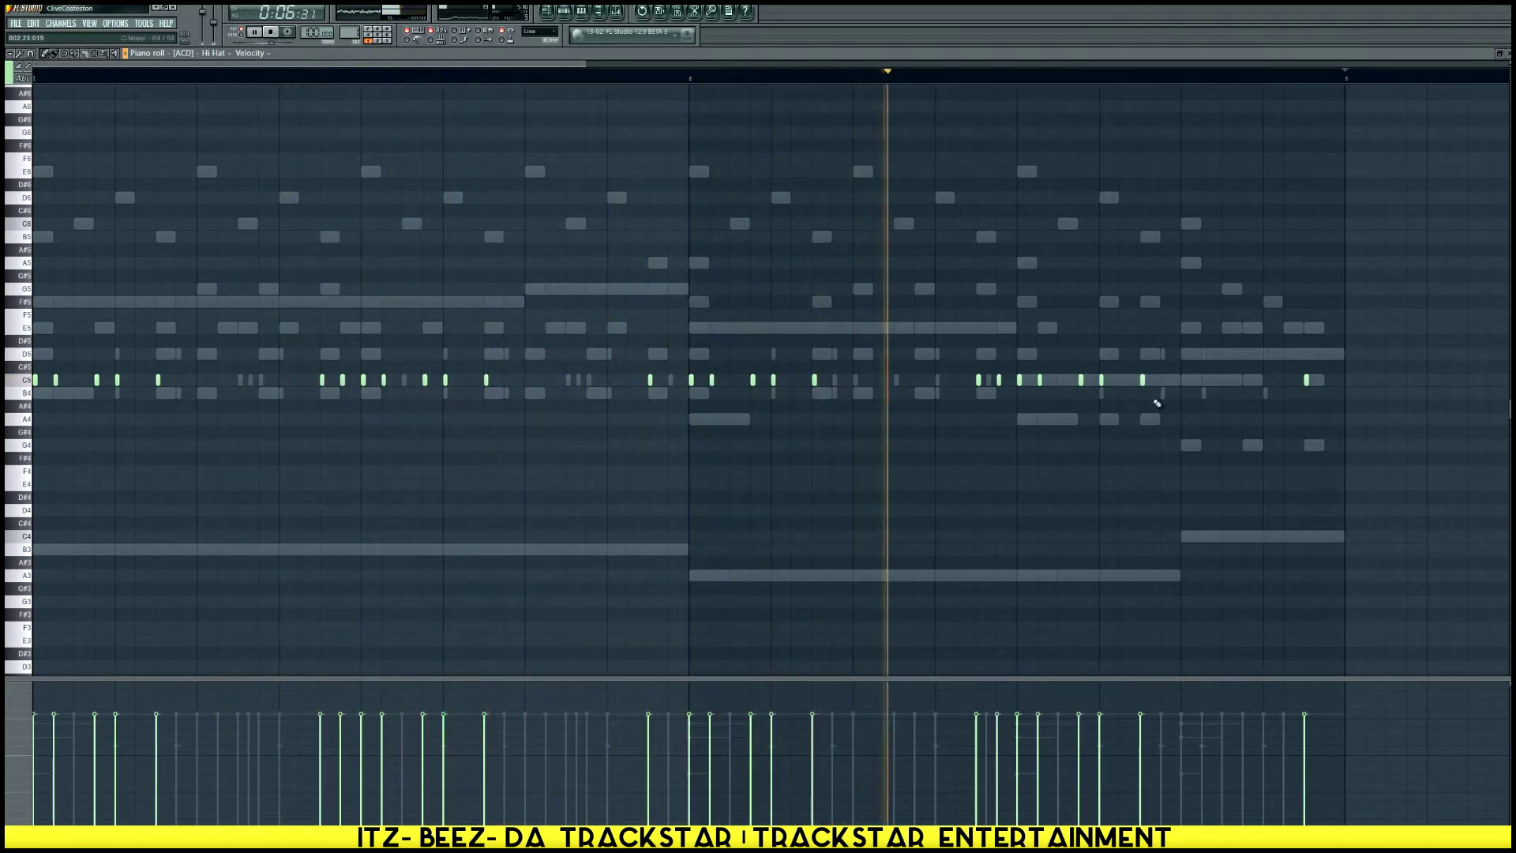
{"action": "left_click", "coordinate": [1224, 381]}
{"action": "left_click", "coordinate": [1266, 381]}
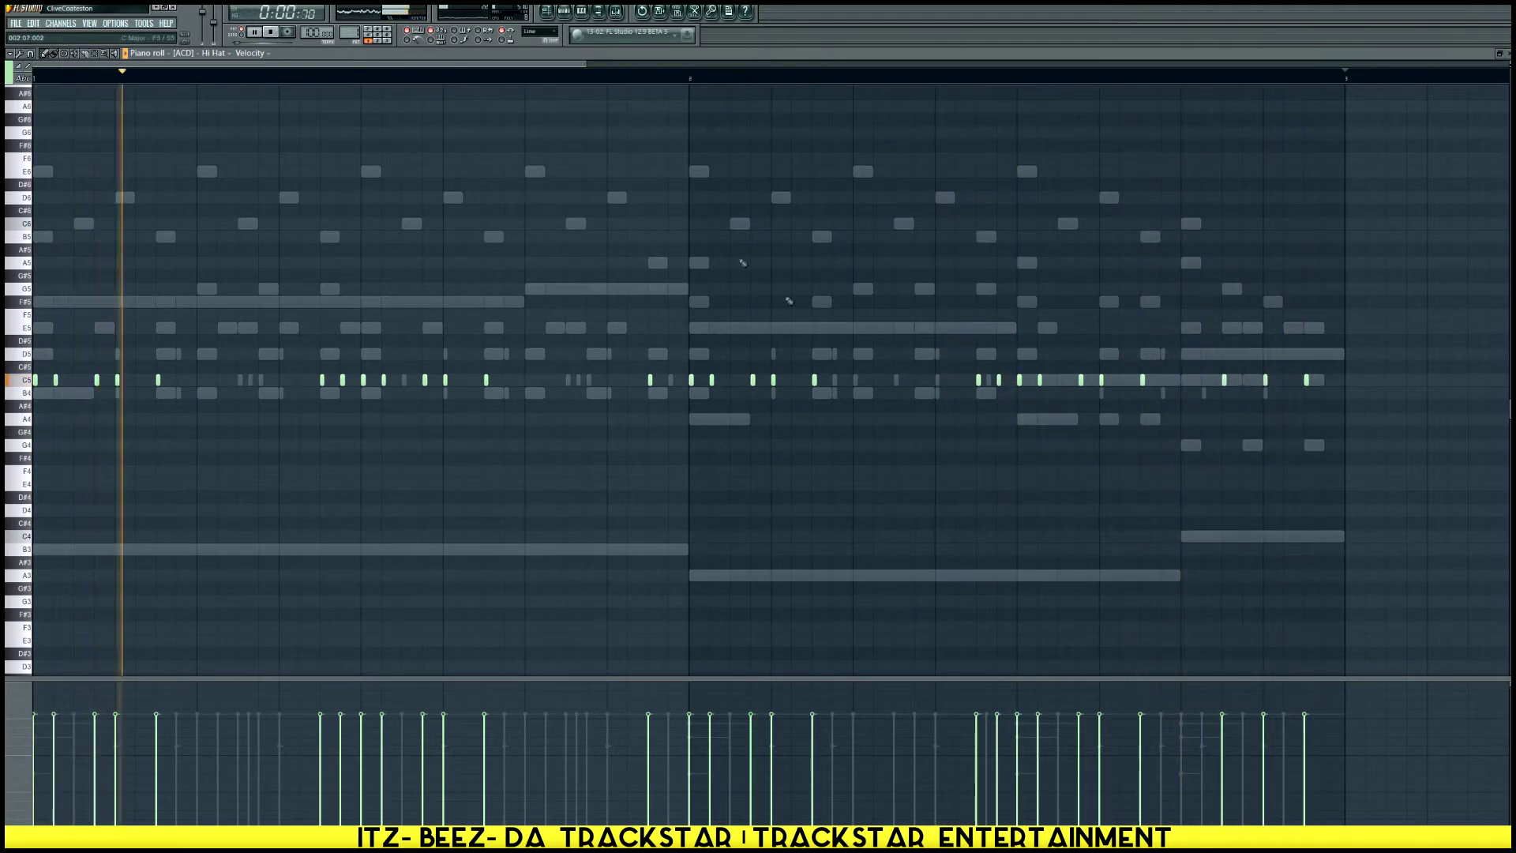
Delete the unused Sampler #2 channel, stop playback and bring up the sample browser
{"action": "left_click", "coordinate": [564, 12]}
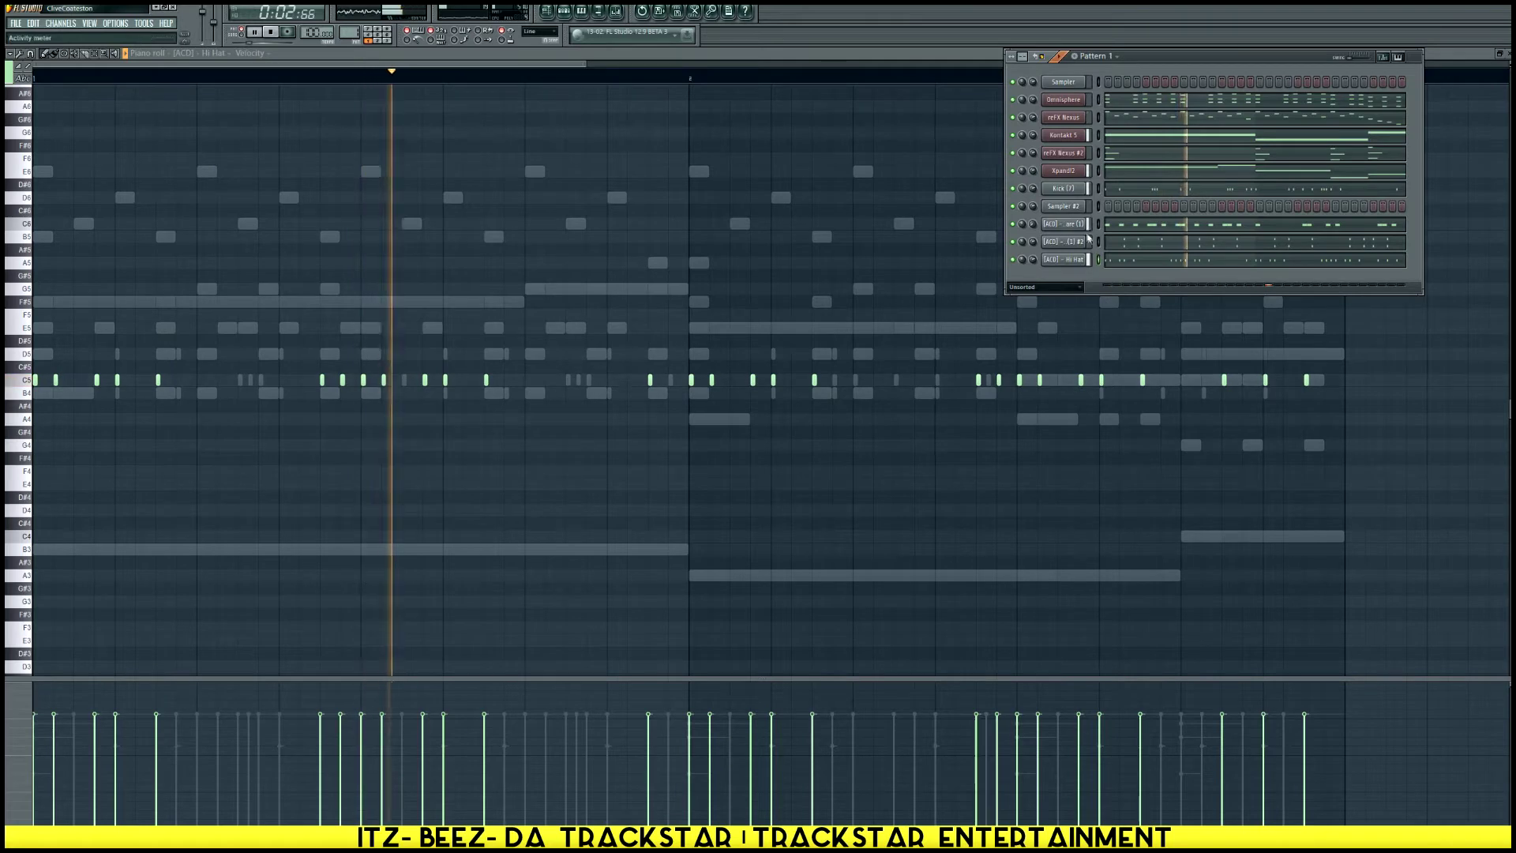
{"action": "right_click", "coordinate": [1088, 204]}
{"action": "left_click", "coordinate": [1104, 363]}
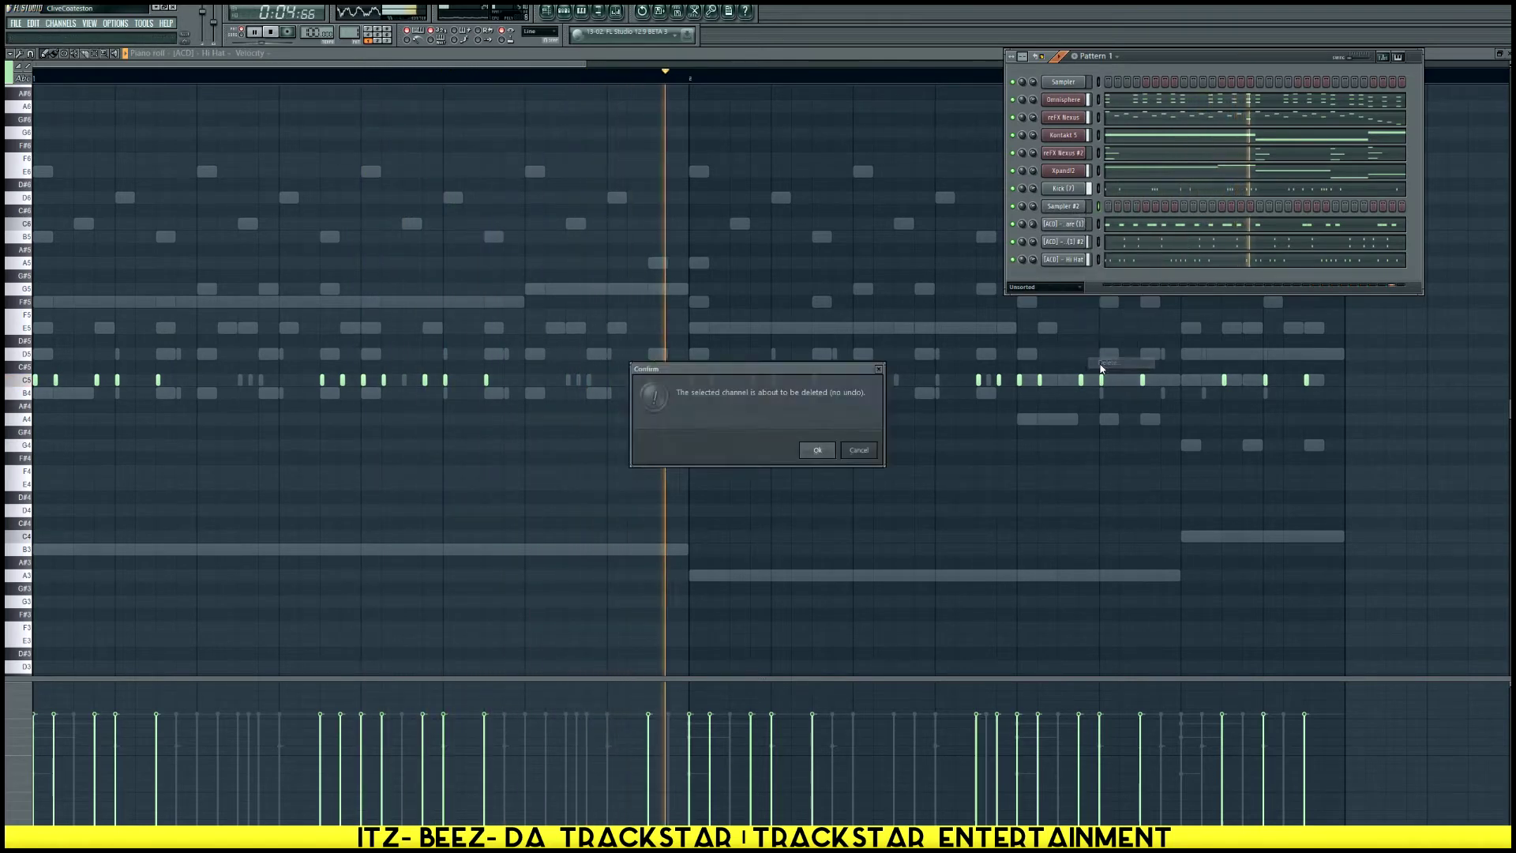
{"action": "key", "text": "Return"}
{"action": "mouse_move", "coordinate": [6, 422]}
{"action": "key", "text": "space"}
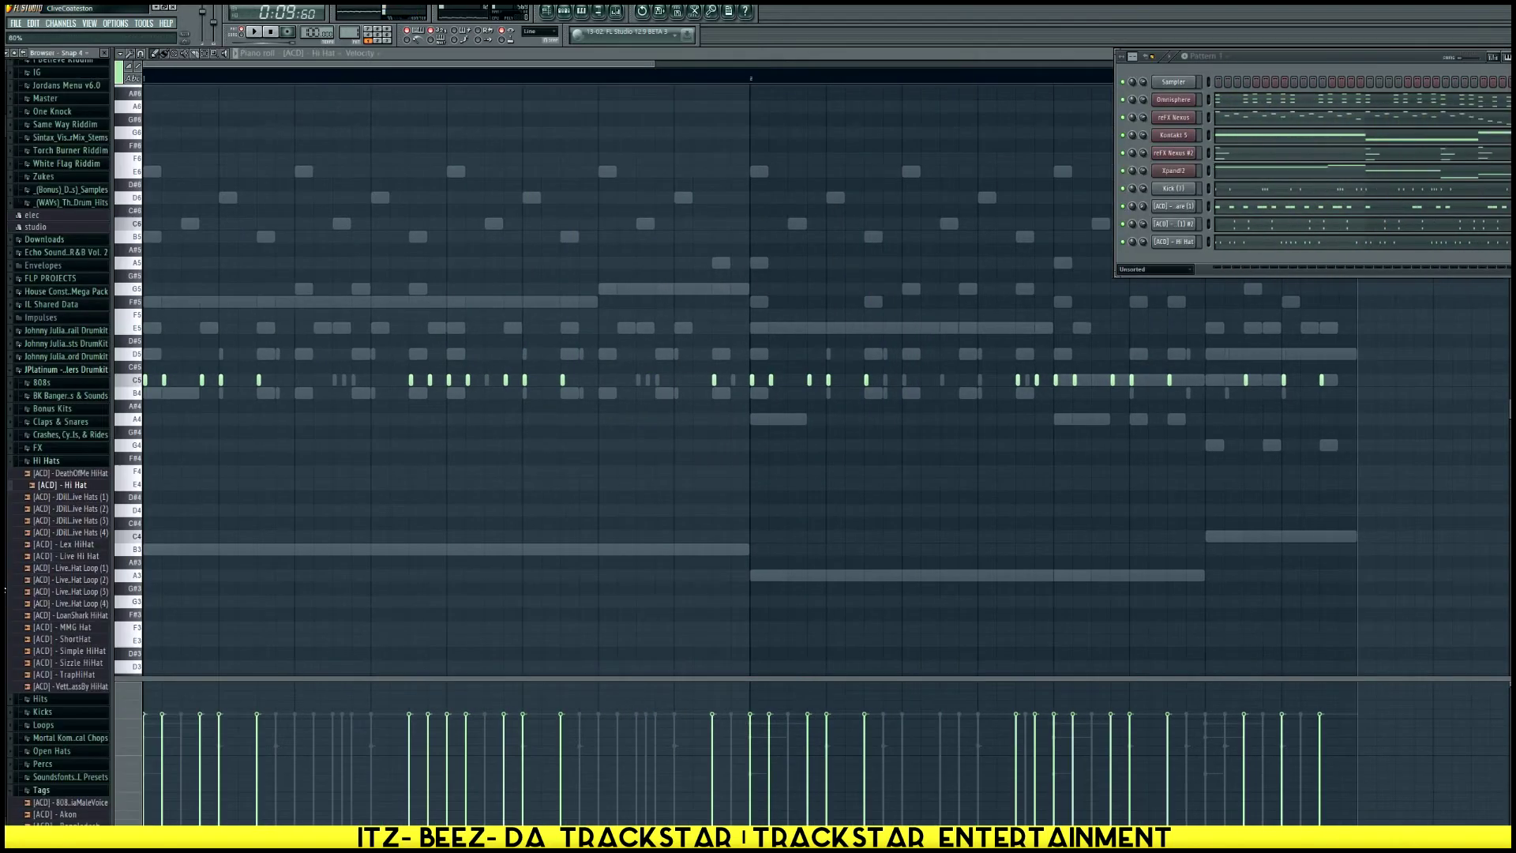
Load the J.U.S.T.I.C.E. League Crash from the drumkit's Crashes folder into a new channel and place a hit on step 1
{"action": "left_click", "coordinate": [47, 460]}
{"action": "left_click", "coordinate": [67, 434]}
{"action": "left_click", "coordinate": [55, 460]}
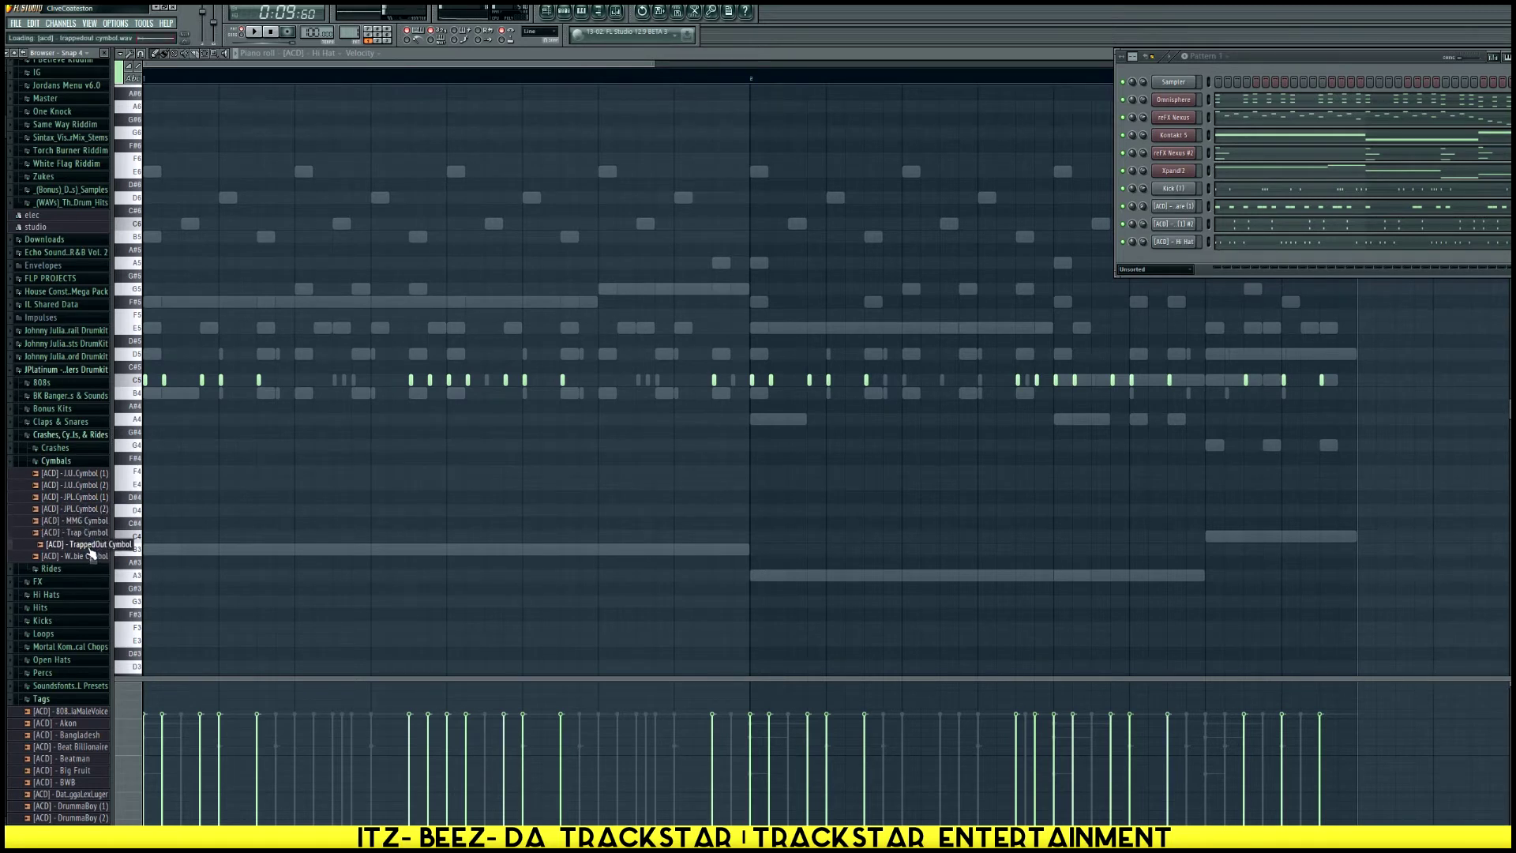
{"action": "left_click", "coordinate": [55, 448]}
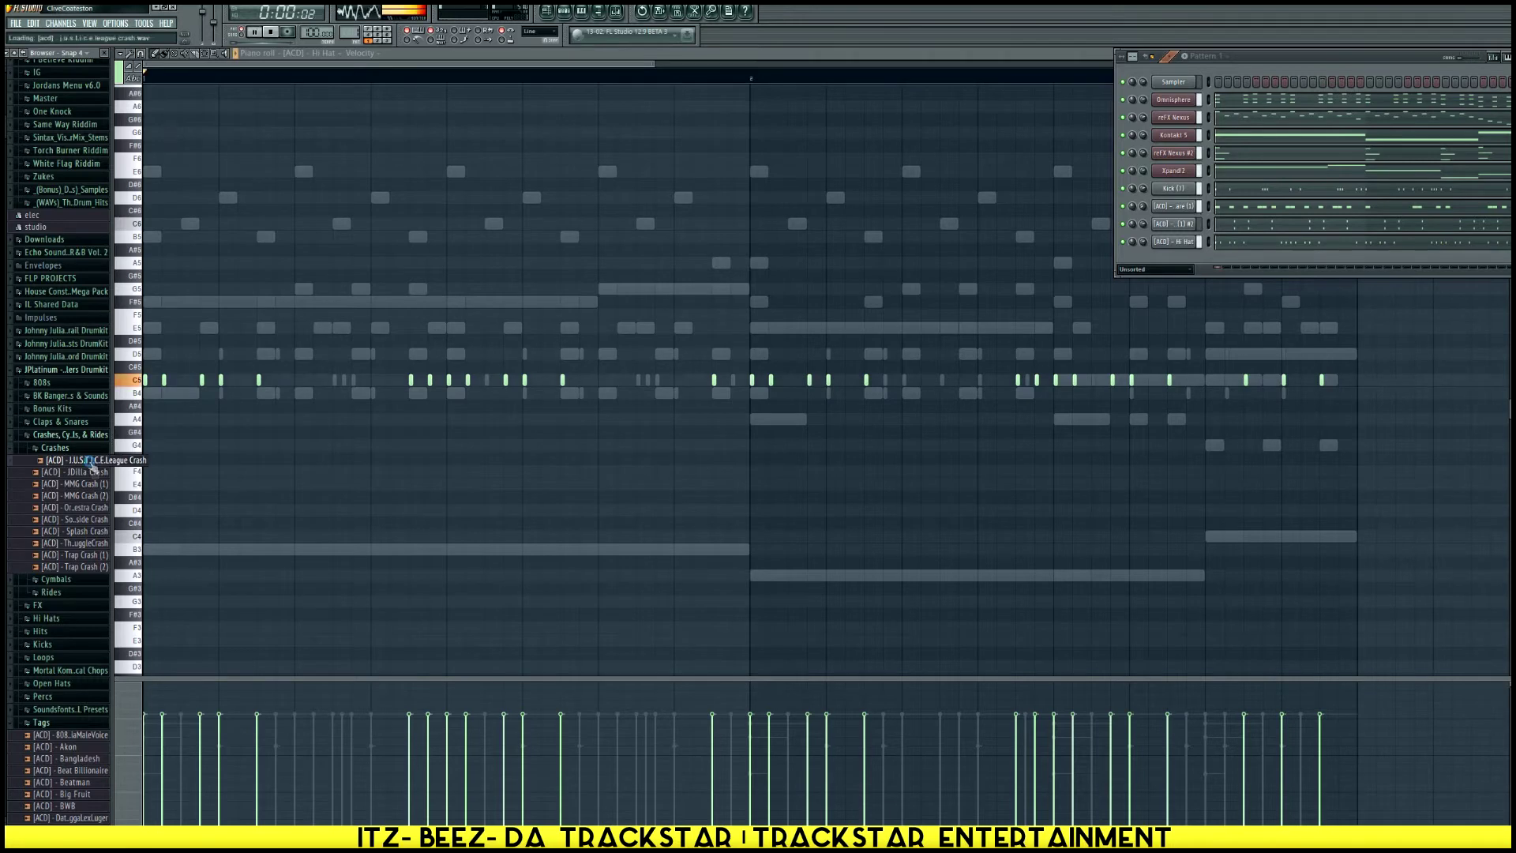
{"action": "key", "text": "space"}
{"action": "right_click", "coordinate": [93, 460]}
{"action": "left_click", "coordinate": [147, 475]}
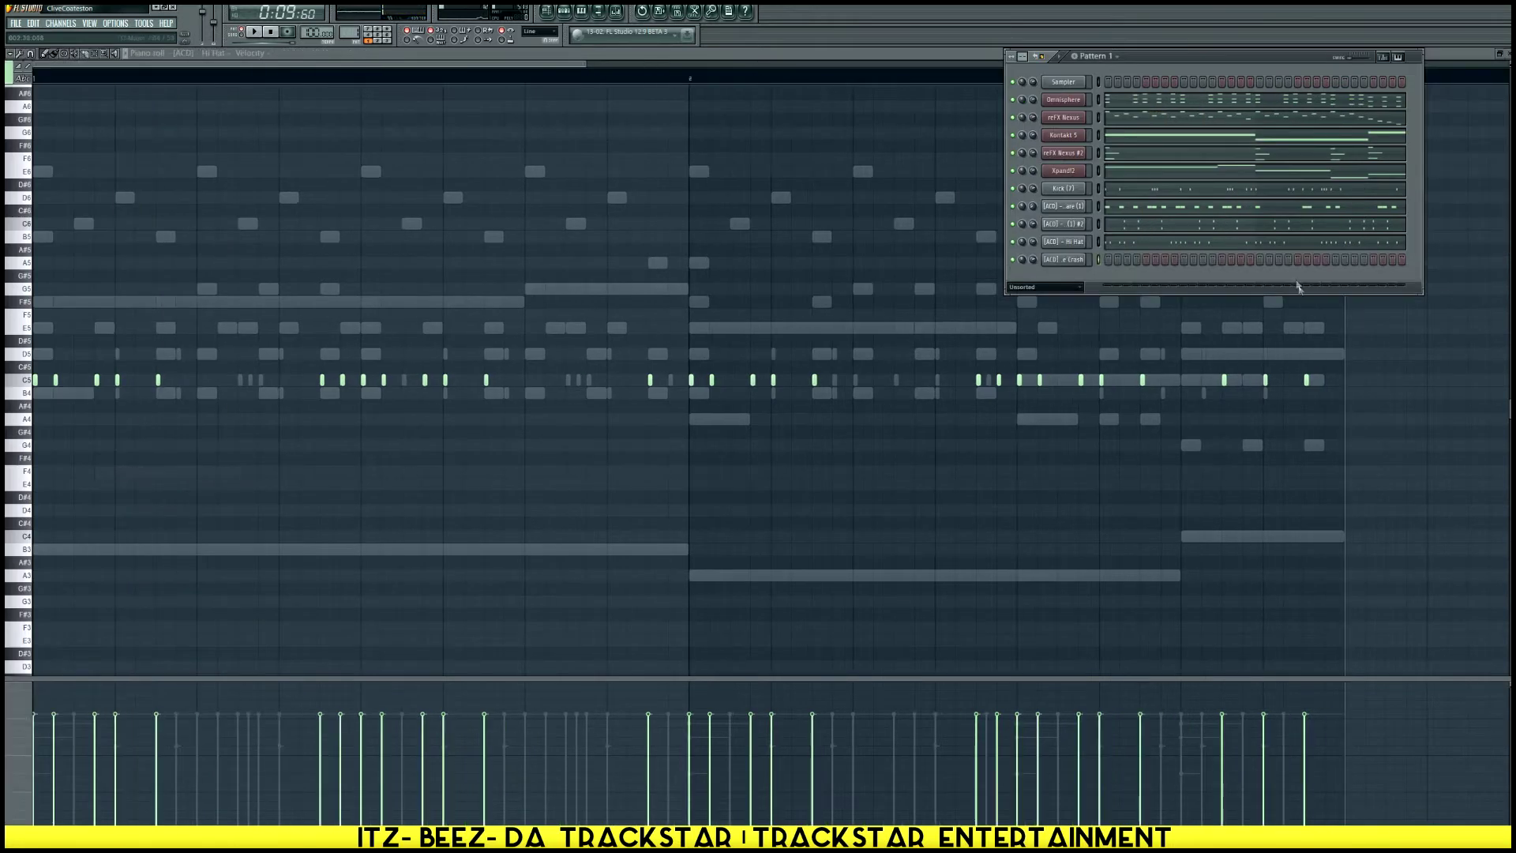
Load the HustleHard Clap from the drumkit's Claps & Snares folder into a new channel
{"action": "key", "text": "alt+F8"}
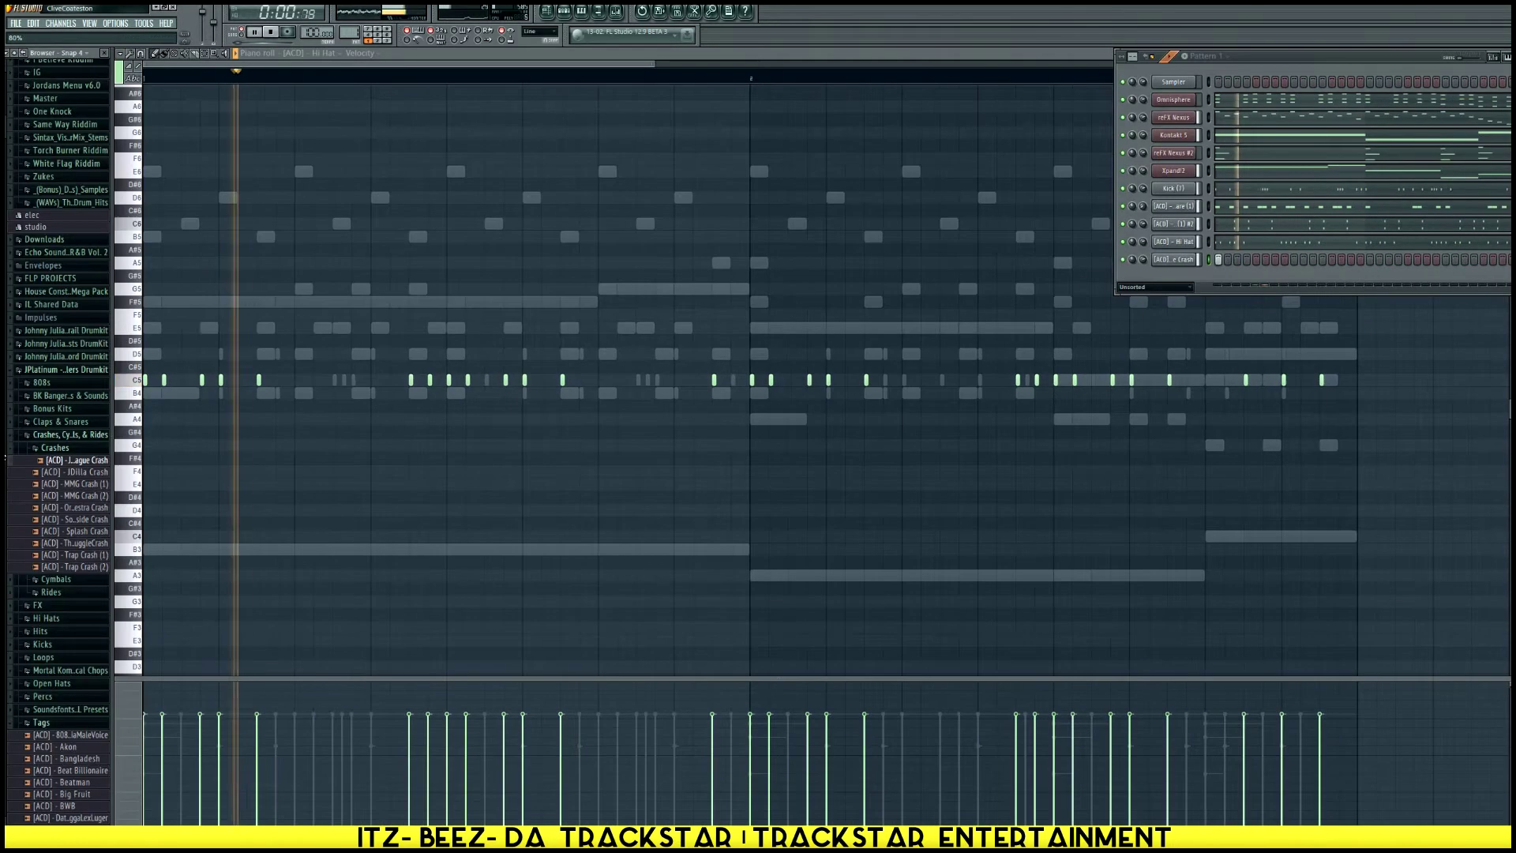
{"action": "left_click", "coordinate": [67, 435]}
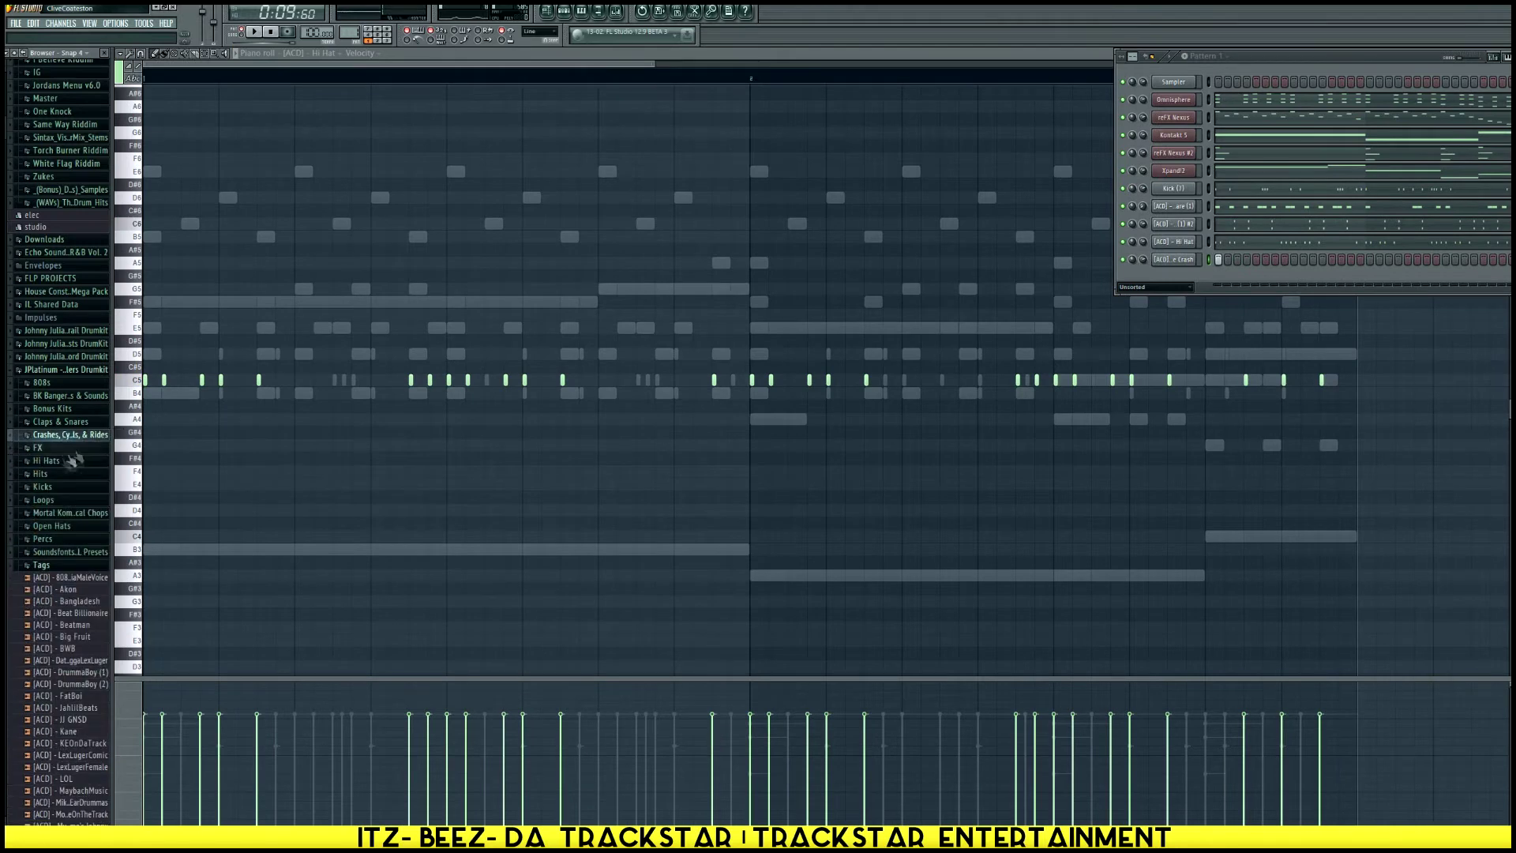
{"action": "left_click", "coordinate": [82, 423]}
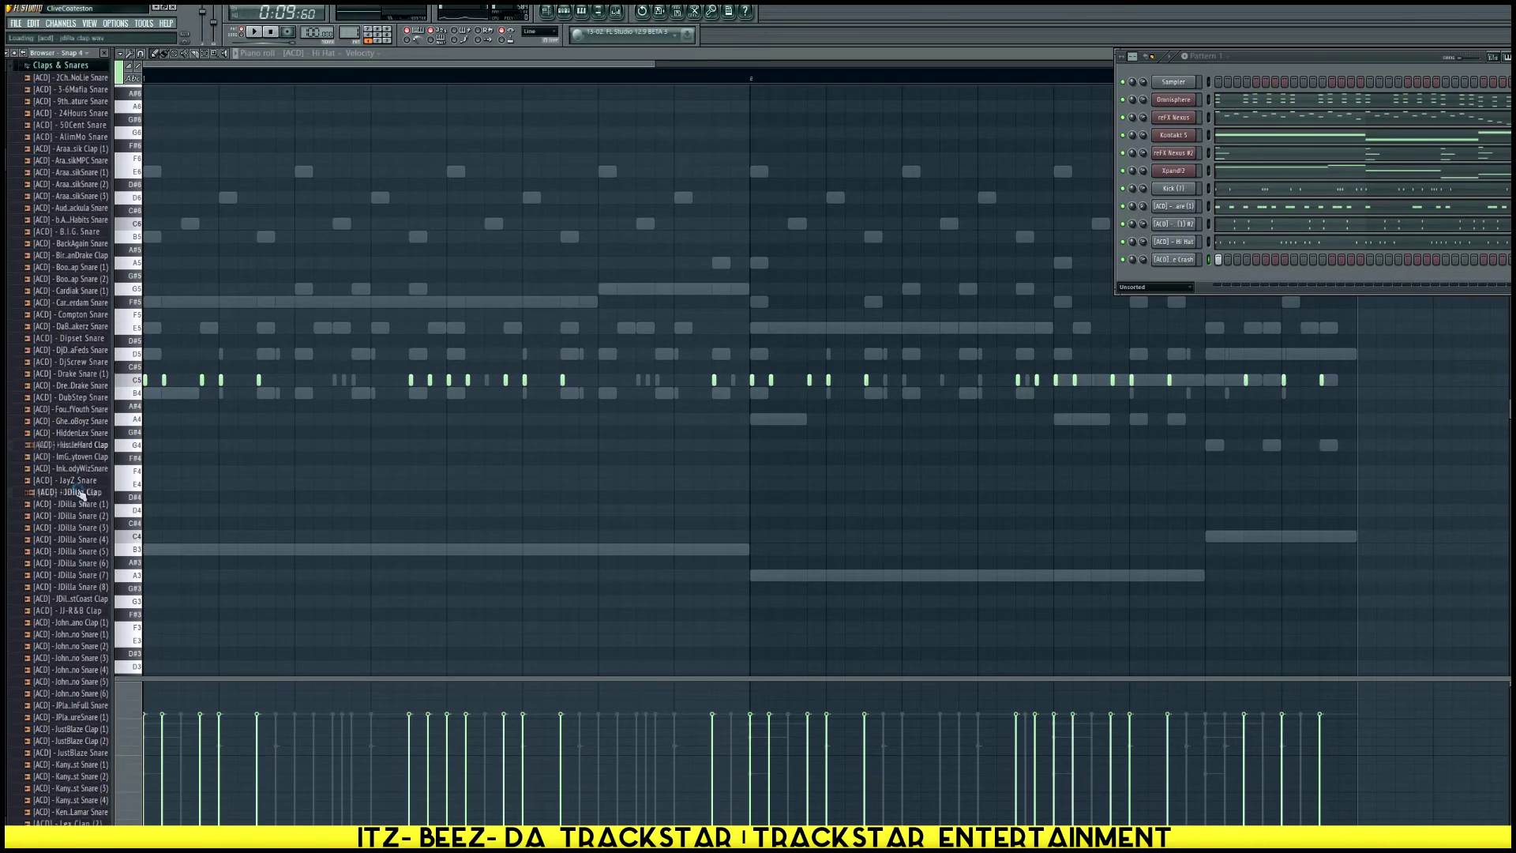
{"action": "right_click", "coordinate": [82, 446]}
{"action": "left_click", "coordinate": [118, 446]}
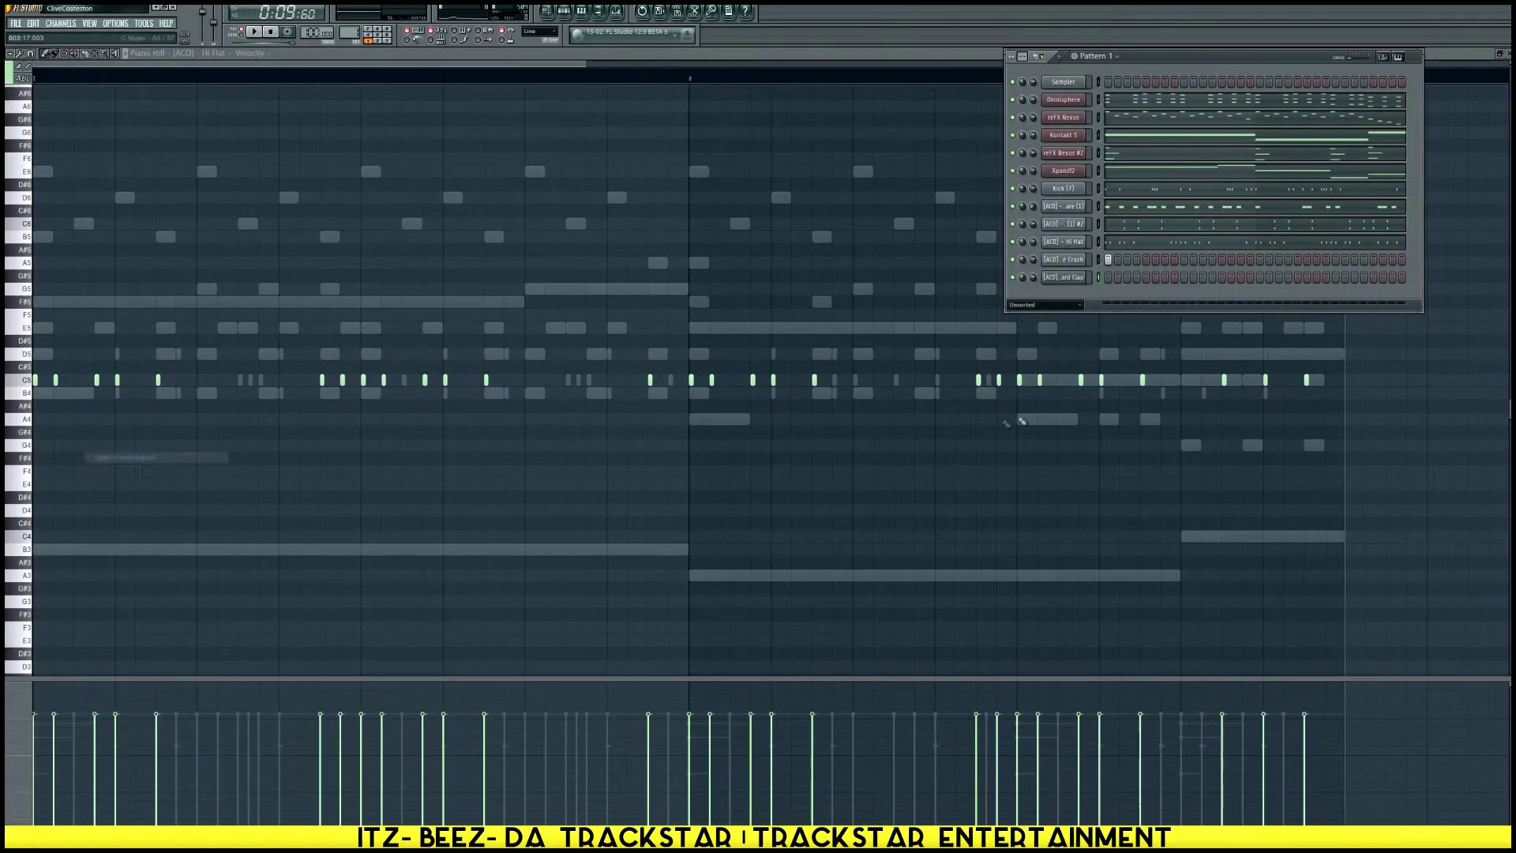
Place HustleHard Clap hits on steps 5, 13, 21 and 29 and play the pattern
{"action": "key", "text": "space"}
{"action": "left_click", "coordinate": [1146, 277]}
{"action": "key", "text": "space"}
{"action": "left_click", "coordinate": [1222, 277]}
{"action": "left_click", "coordinate": [1297, 278]}
{"action": "left_click", "coordinate": [1373, 278]}
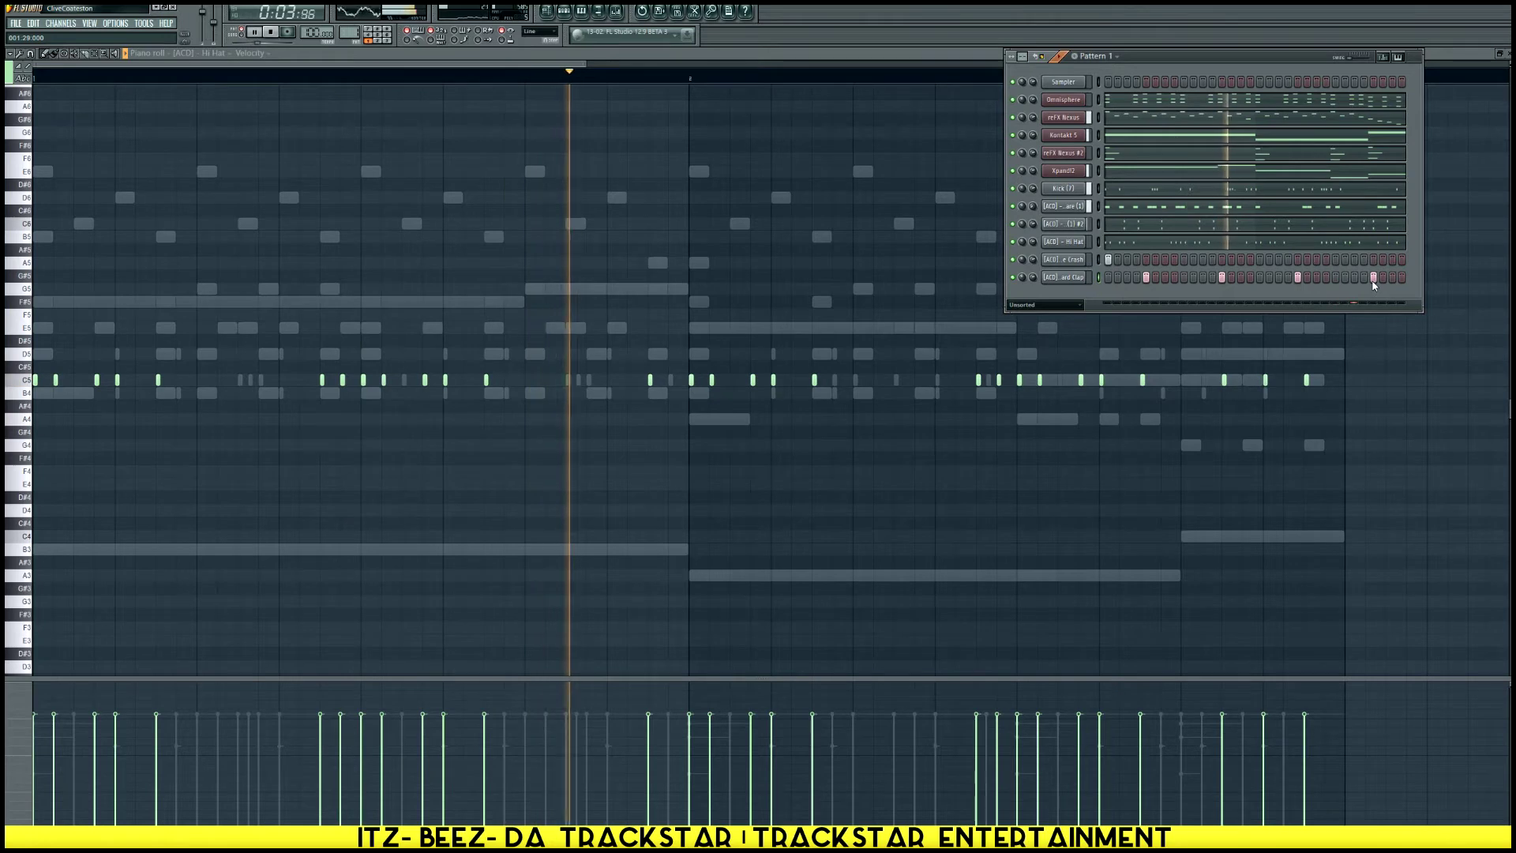
Load the JDilla WestCoast Clap into a new channel and place hits on steps 5, 13, 21 and 29
{"action": "mouse_move", "coordinate": [6, 561]}
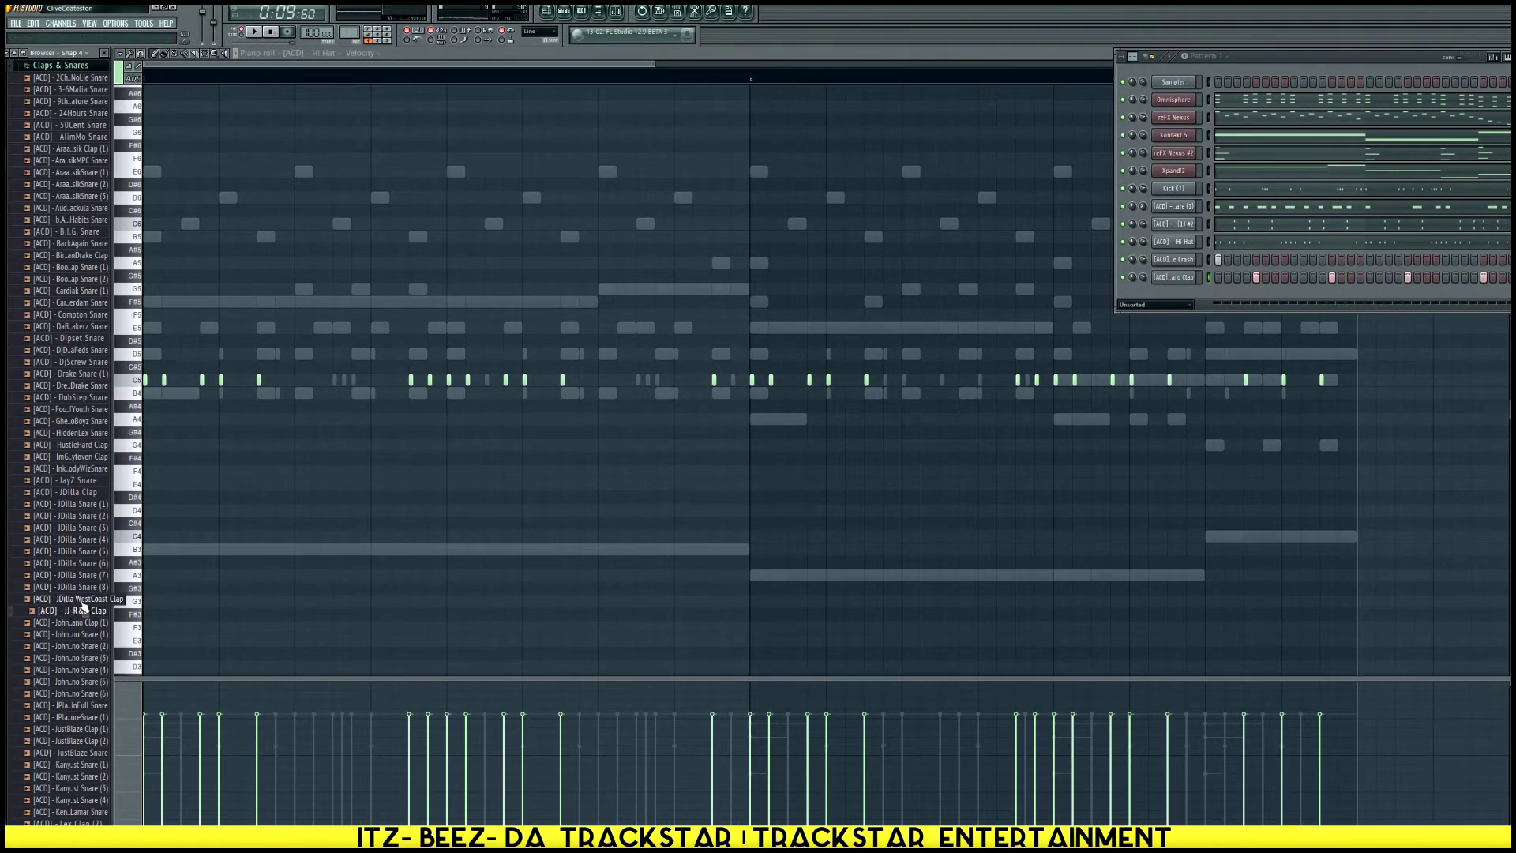
{"action": "right_click", "coordinate": [82, 601]}
{"action": "left_click", "coordinate": [119, 610]}
{"action": "key", "text": "space"}
{"action": "left_click", "coordinate": [1146, 295]}
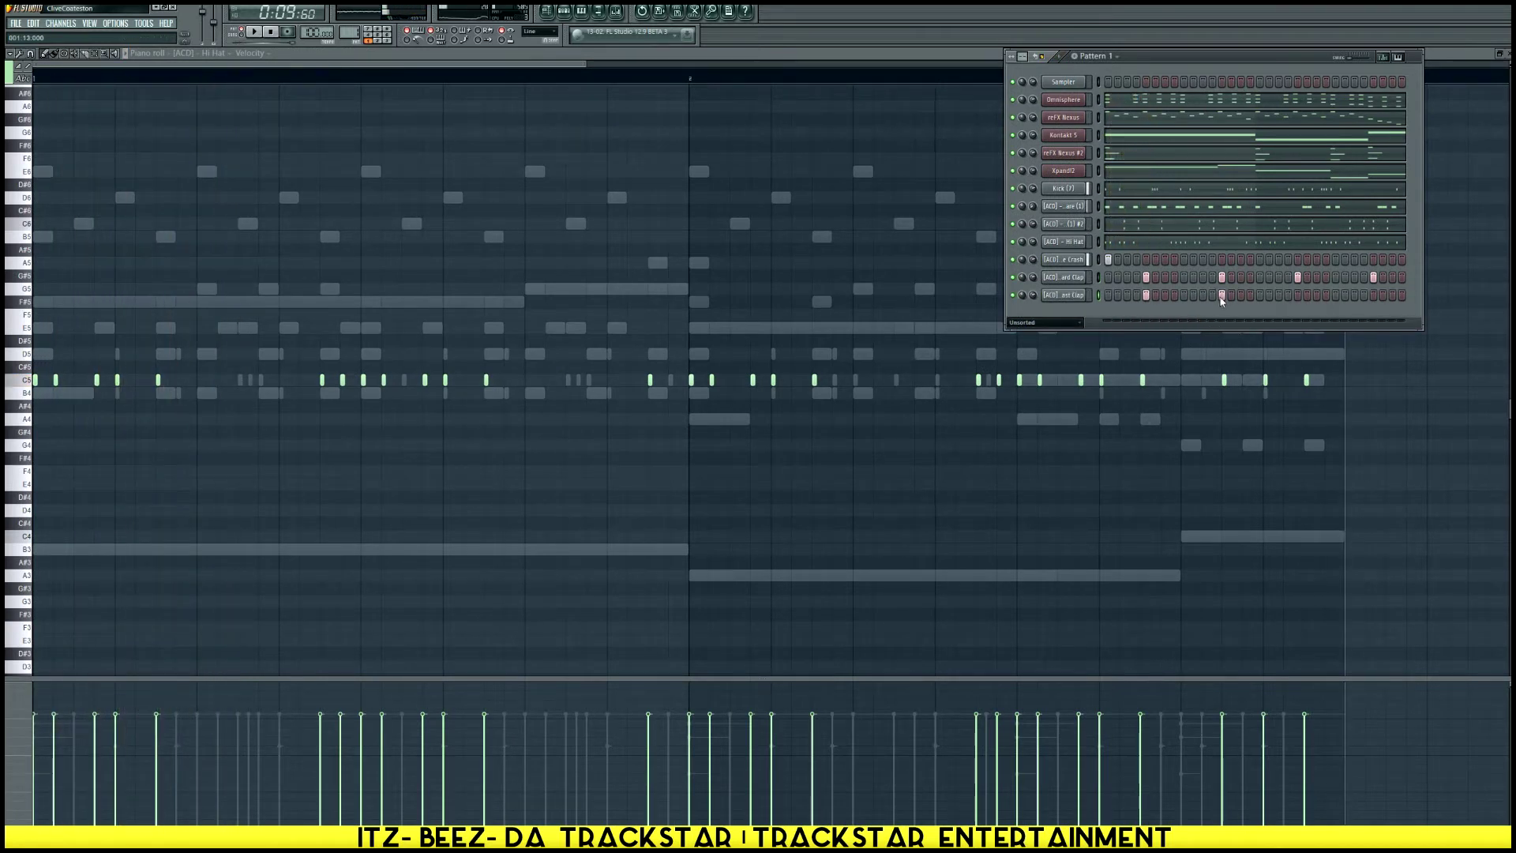
{"action": "left_click", "coordinate": [1298, 295]}
{"action": "left_click", "coordinate": [1373, 295]}
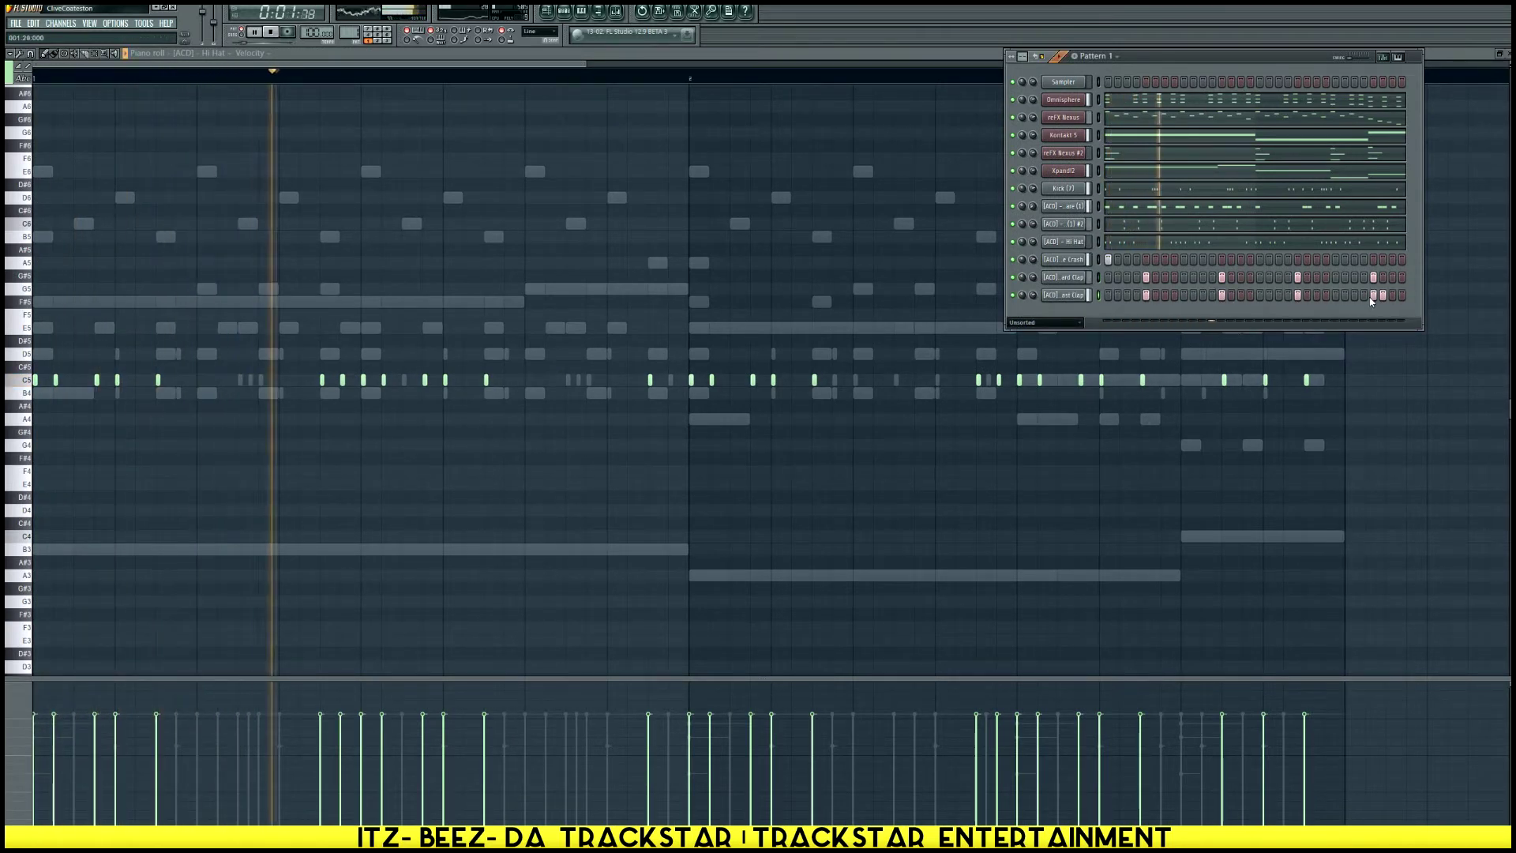
Stop playback, open the JDilla WestCoast Clap sample in Edison, zoom in on its start and delete the marker there
{"action": "left_click", "coordinate": [1074, 296]}
{"action": "key", "text": "space"}
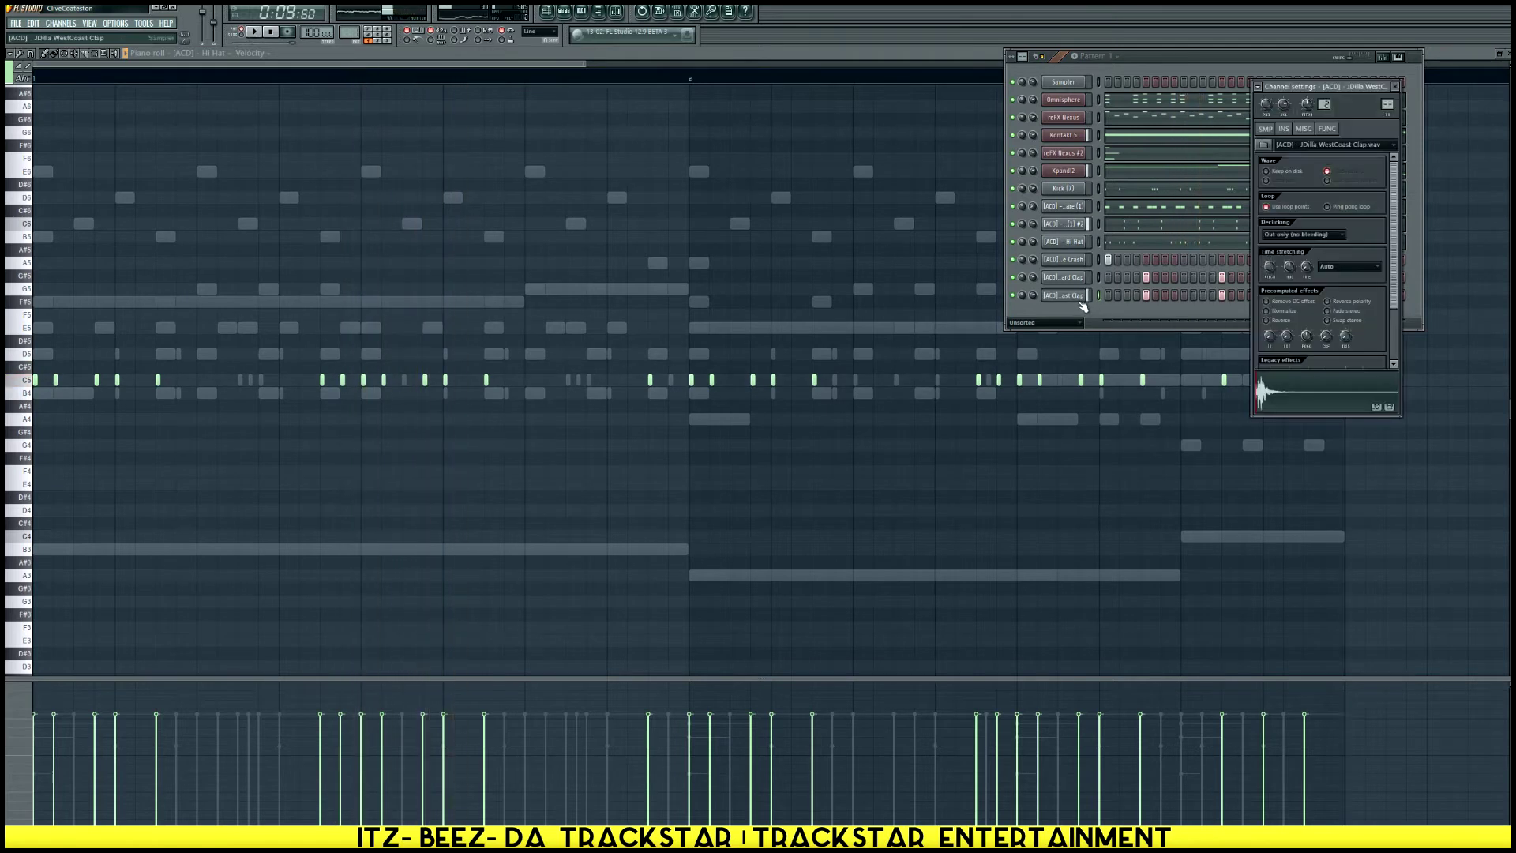
{"action": "right_click", "coordinate": [1294, 394]}
{"action": "left_click", "coordinate": [1308, 417]}
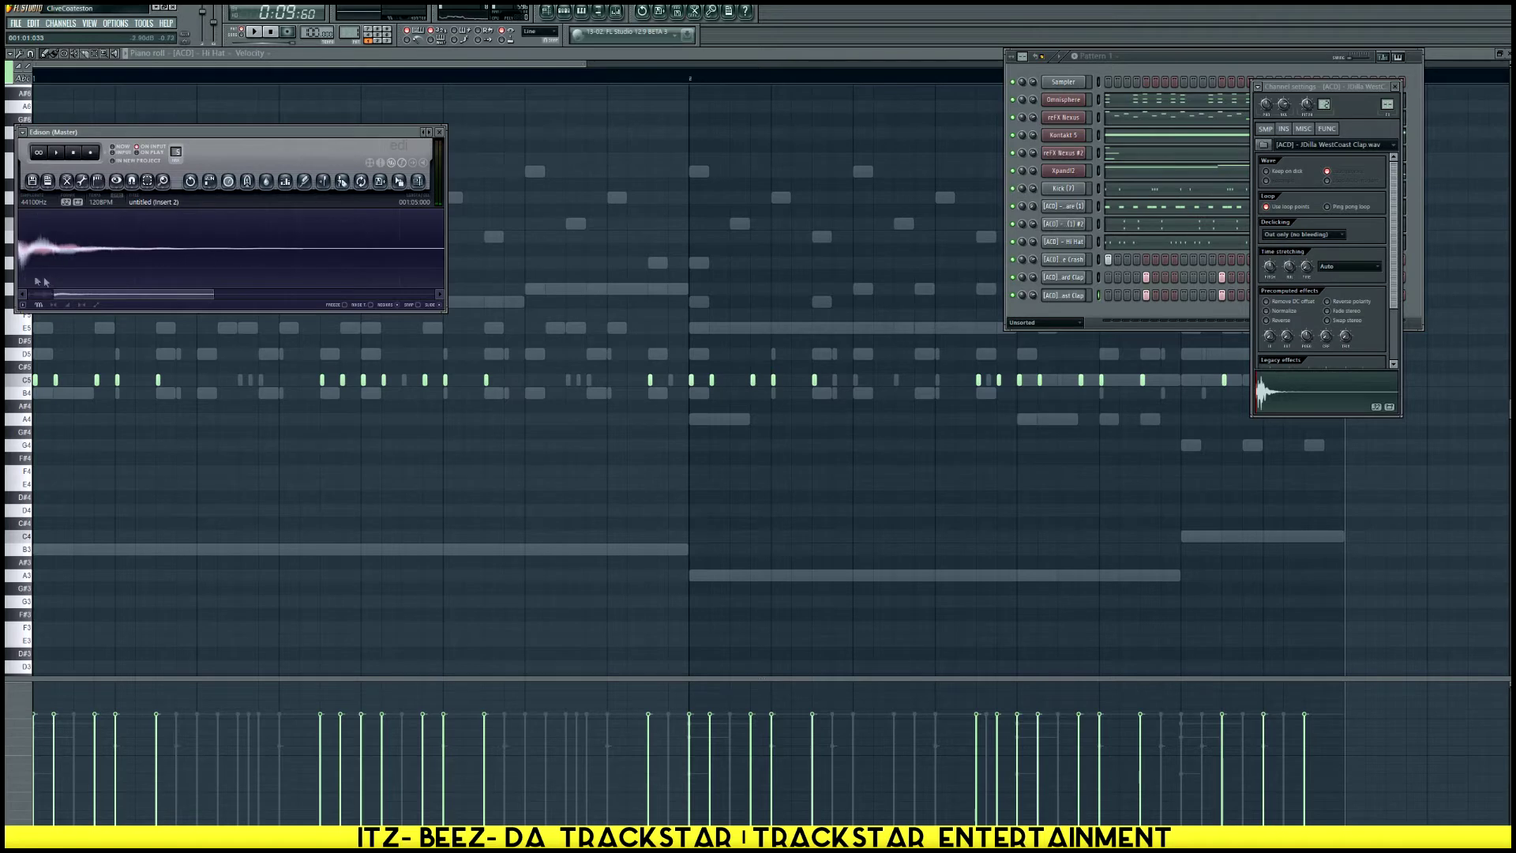
{"action": "left_click_drag", "start_coordinate": [94, 296], "coordinate": [24, 297]}
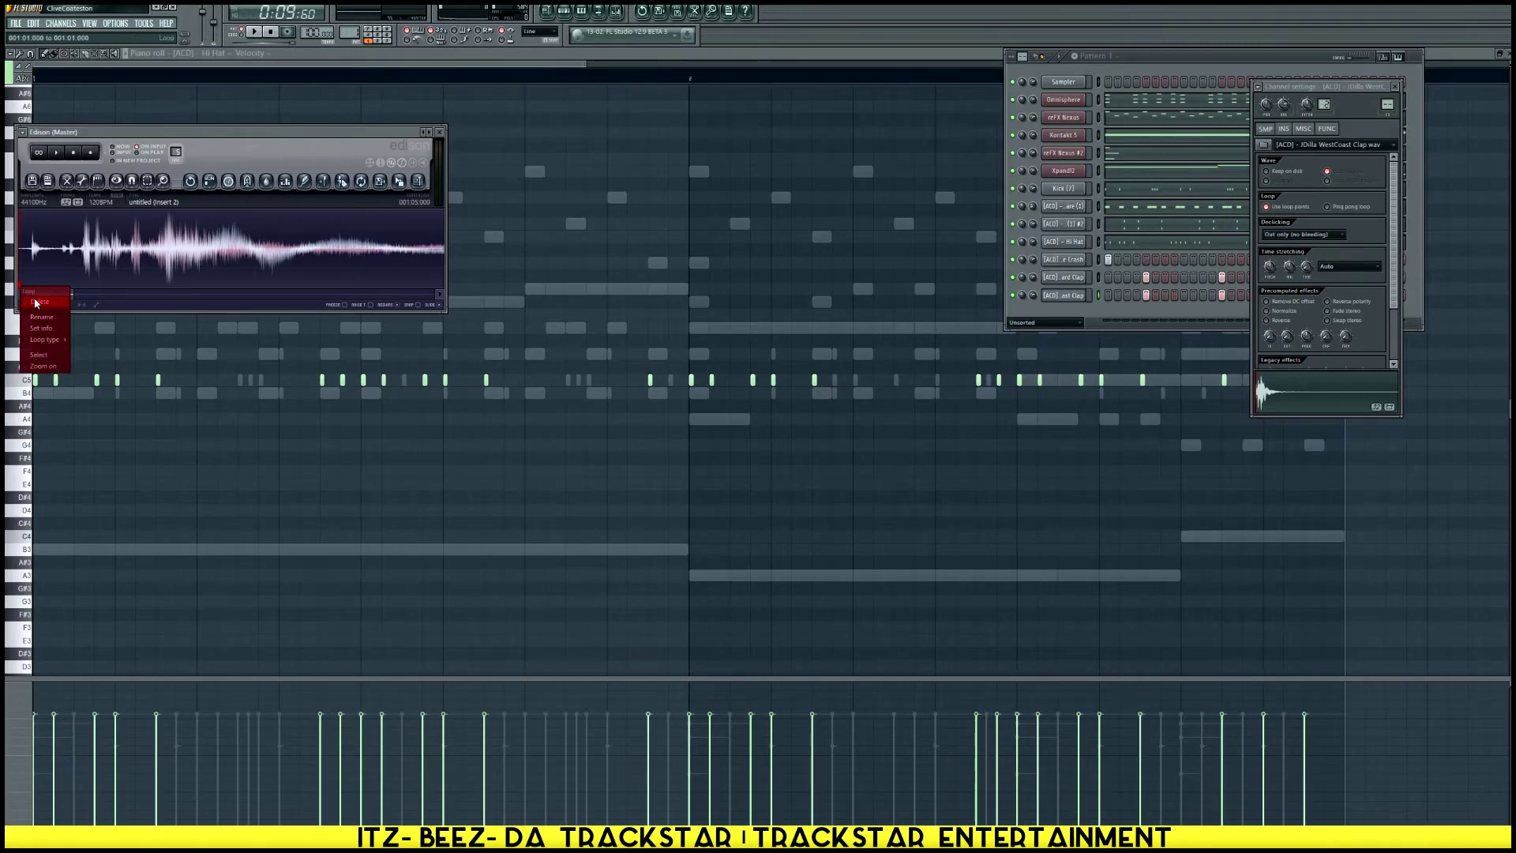
Load the edited clap from Edison back into its channel, play the pattern and change the sample's stretch time
{"action": "left_click_drag", "start_coordinate": [398, 183], "coordinate": [780, 289]}
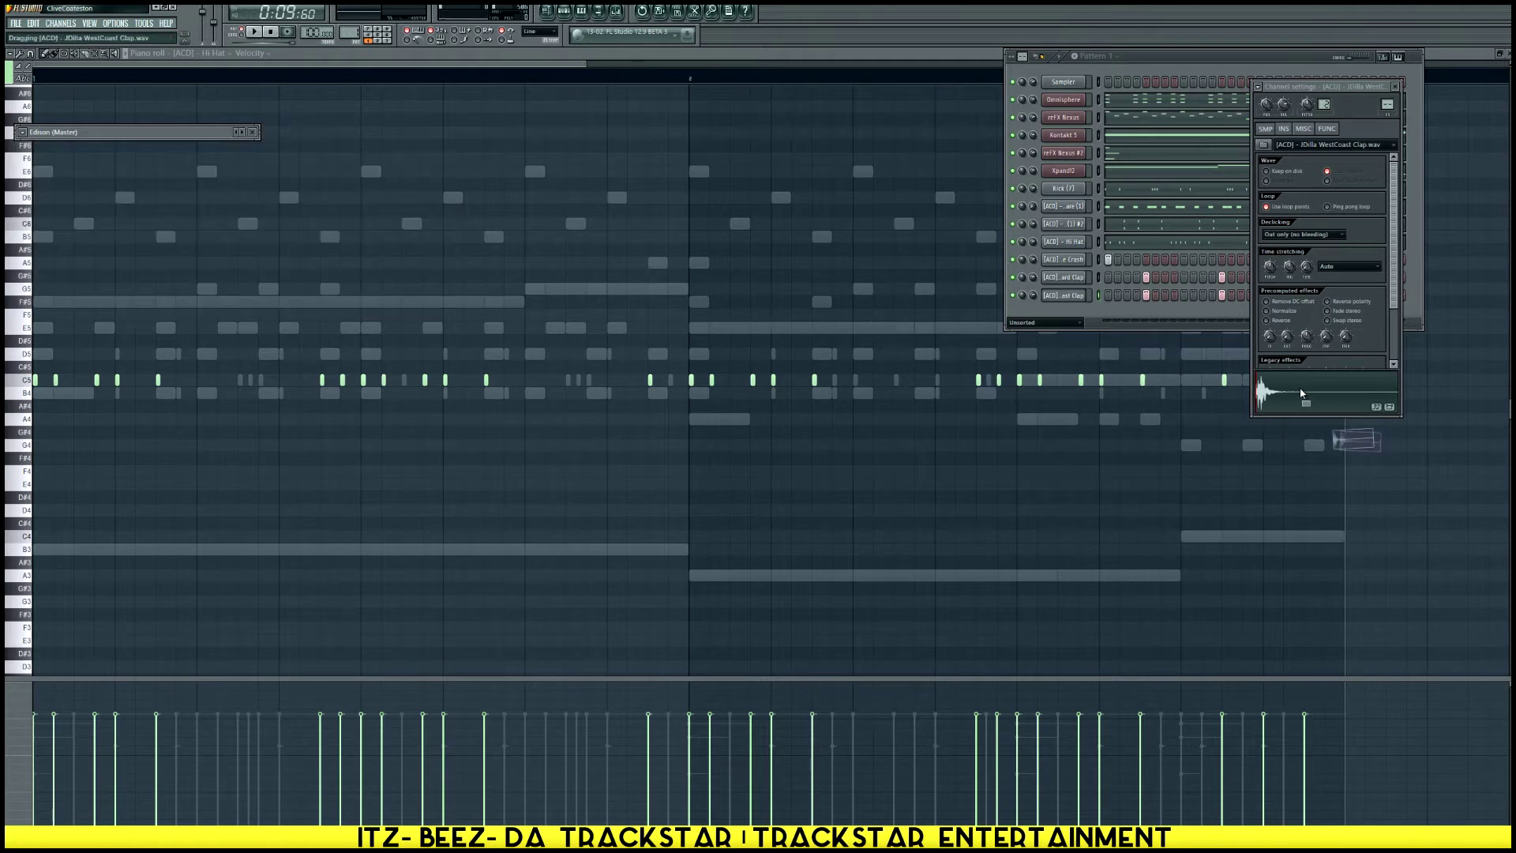
{"action": "left_click_drag", "start_coordinate": [1302, 394], "coordinate": [1320, 409]}
{"action": "key", "text": "space"}
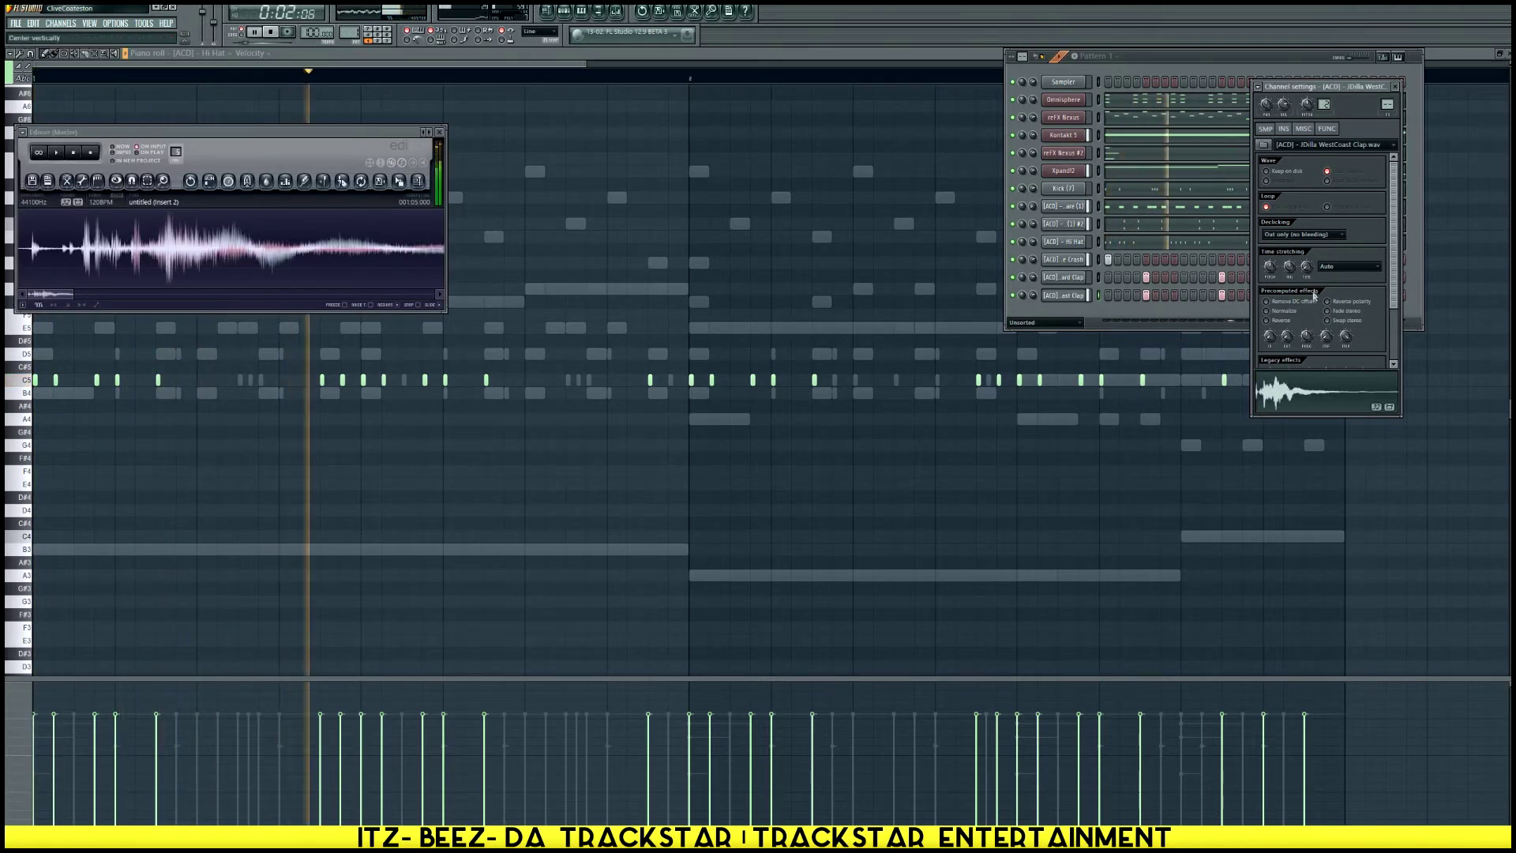
{"action": "right_click", "coordinate": [1308, 268]}
{"action": "left_click", "coordinate": [1325, 276]}
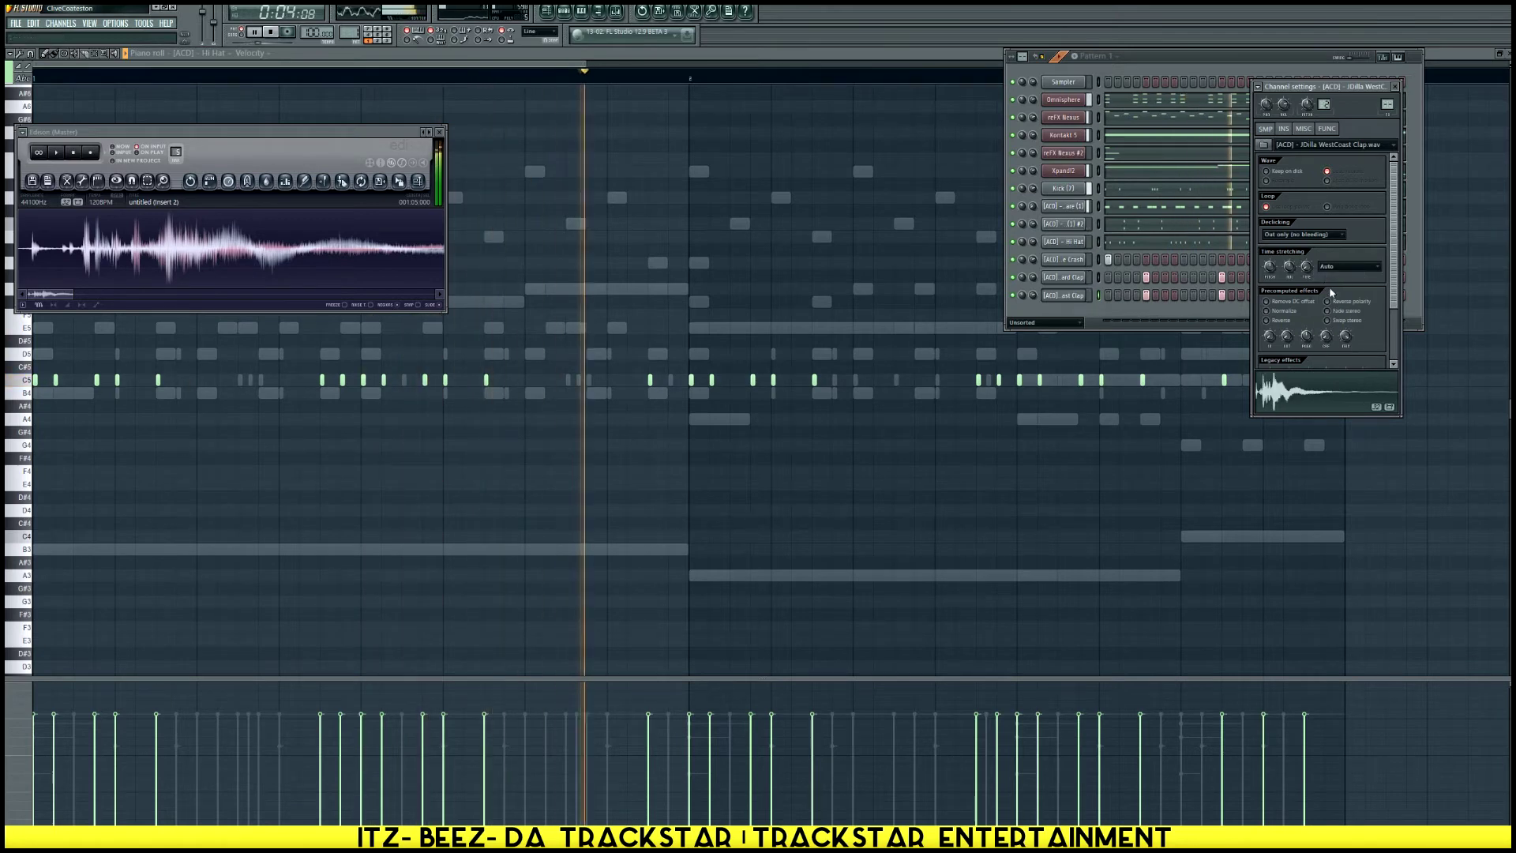
Load the Lex&Southside Trap Rim from the Claps & Snares folder into a new channel
{"action": "key", "text": "alt+F8"}
{"action": "scroll", "coordinate": [75, 676], "scroll_direction": "down", "scroll_amount": 4}
{"action": "left_click", "coordinate": [74, 671]}
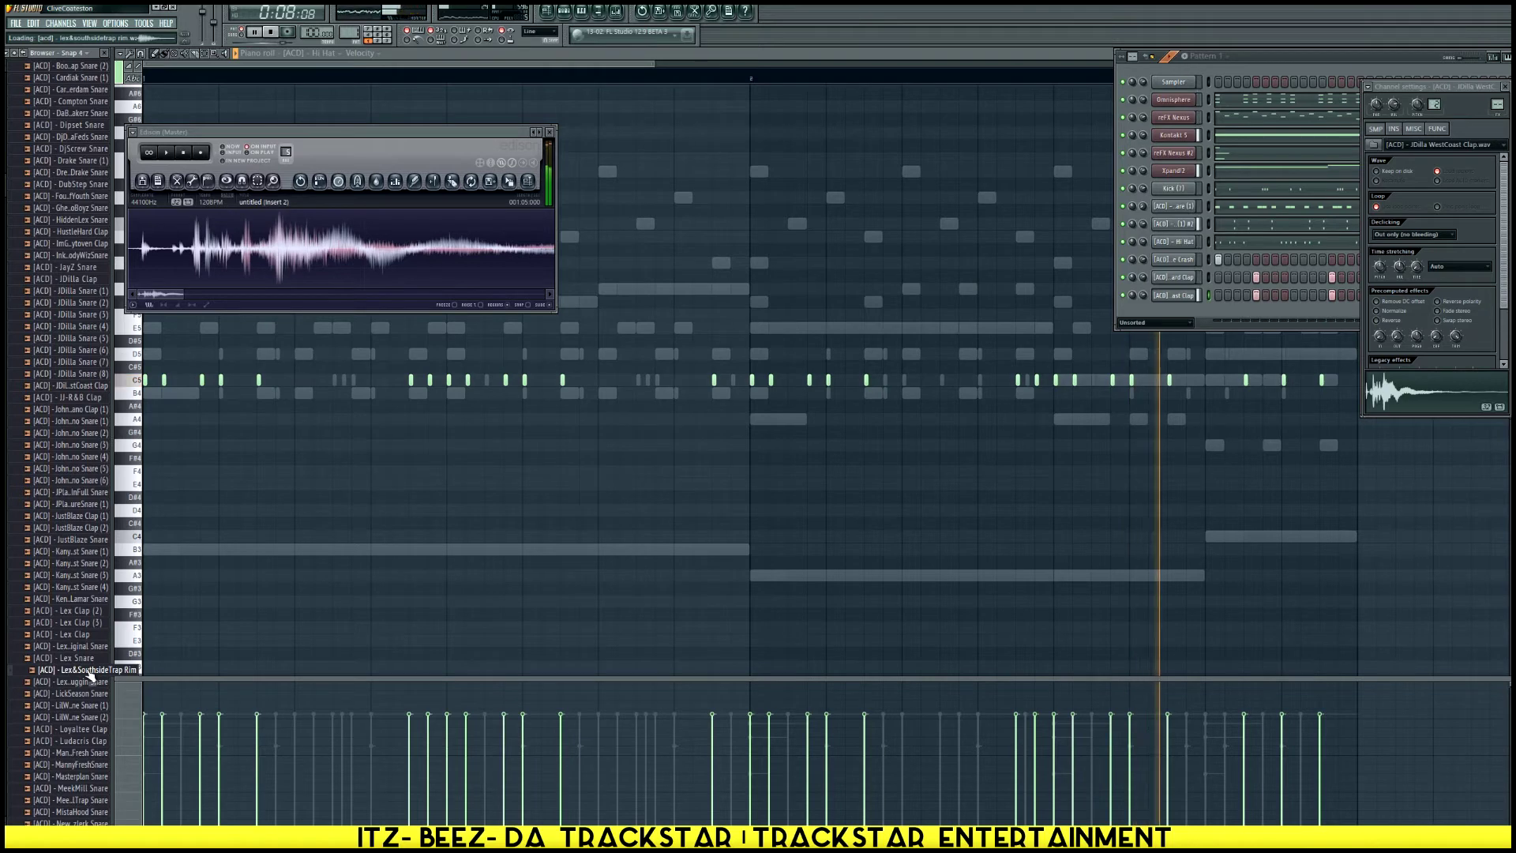
{"action": "right_click", "coordinate": [89, 672]}
{"action": "left_click", "coordinate": [127, 683]}
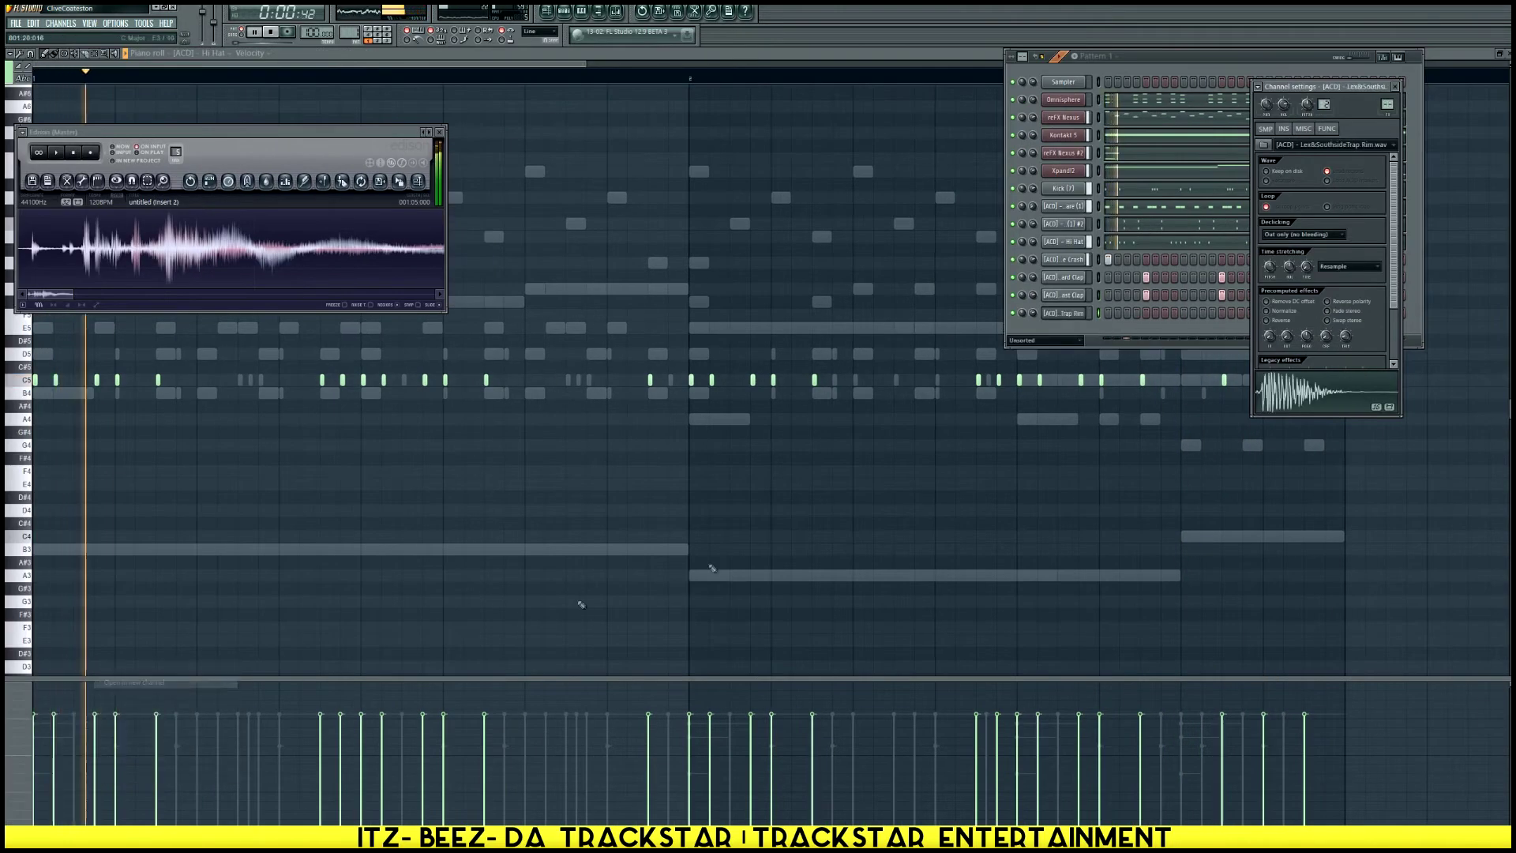
Place Trap Rim hits on steps 5, 13 and 21 and on steps 29 to 32
{"action": "left_click", "coordinate": [1143, 314]}
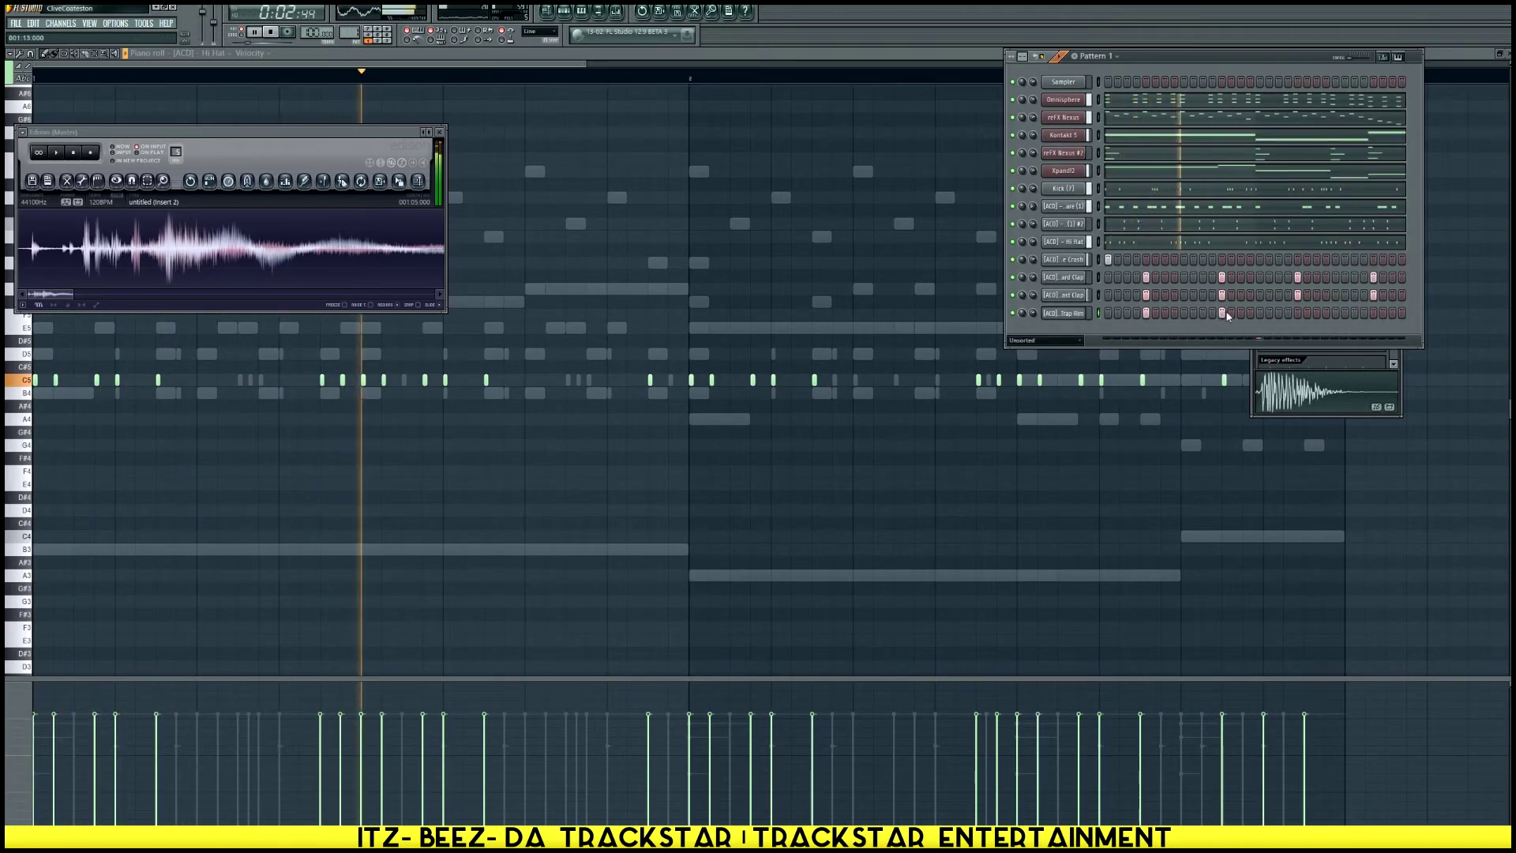
{"action": "left_click_drag", "start_coordinate": [1374, 315], "coordinate": [1401, 316]}
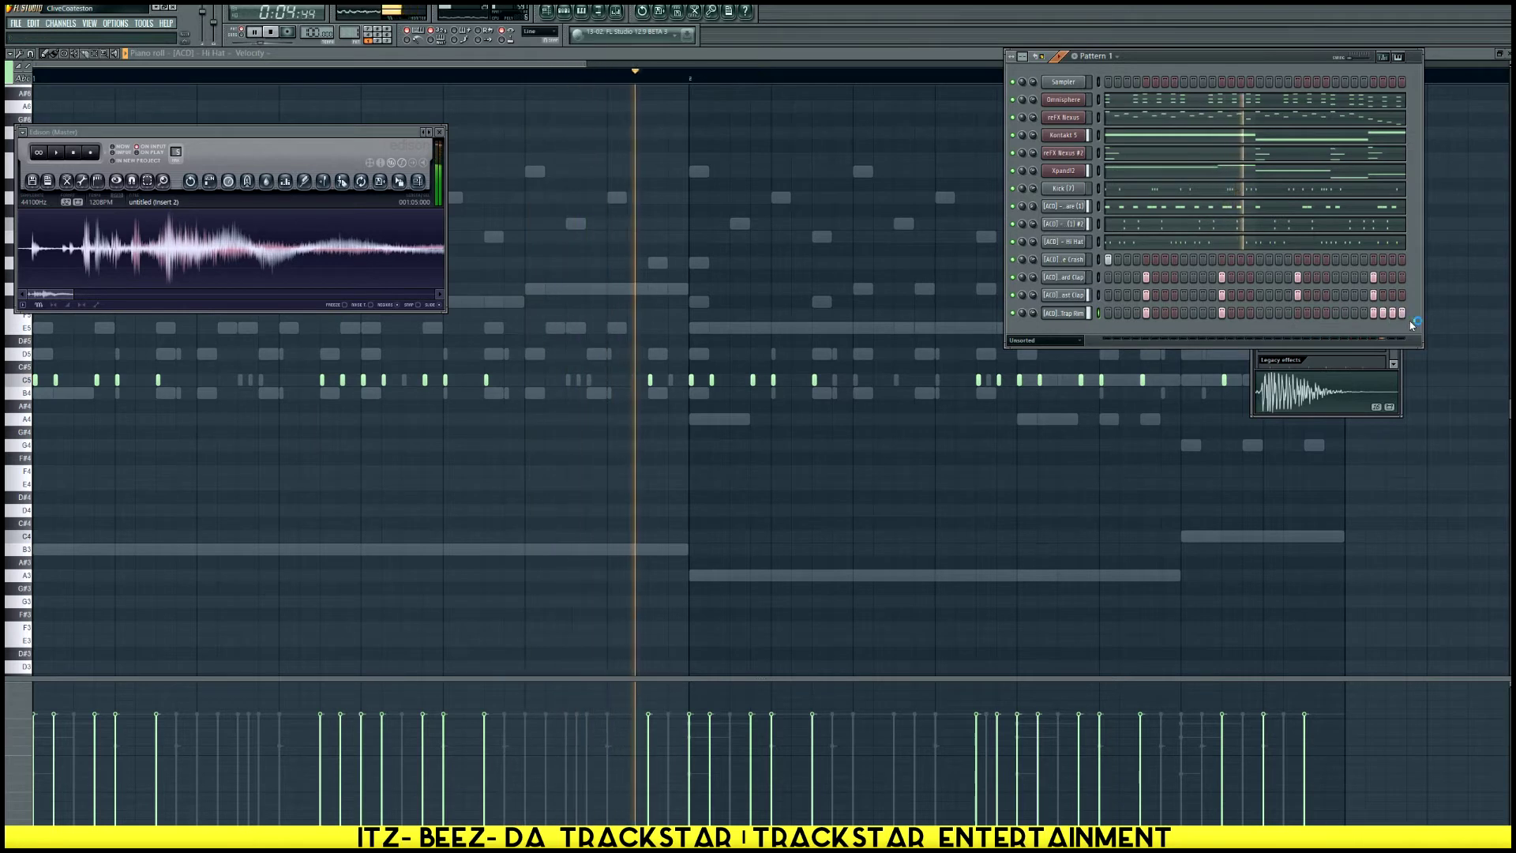
{"action": "left_click", "coordinate": [1299, 313]}
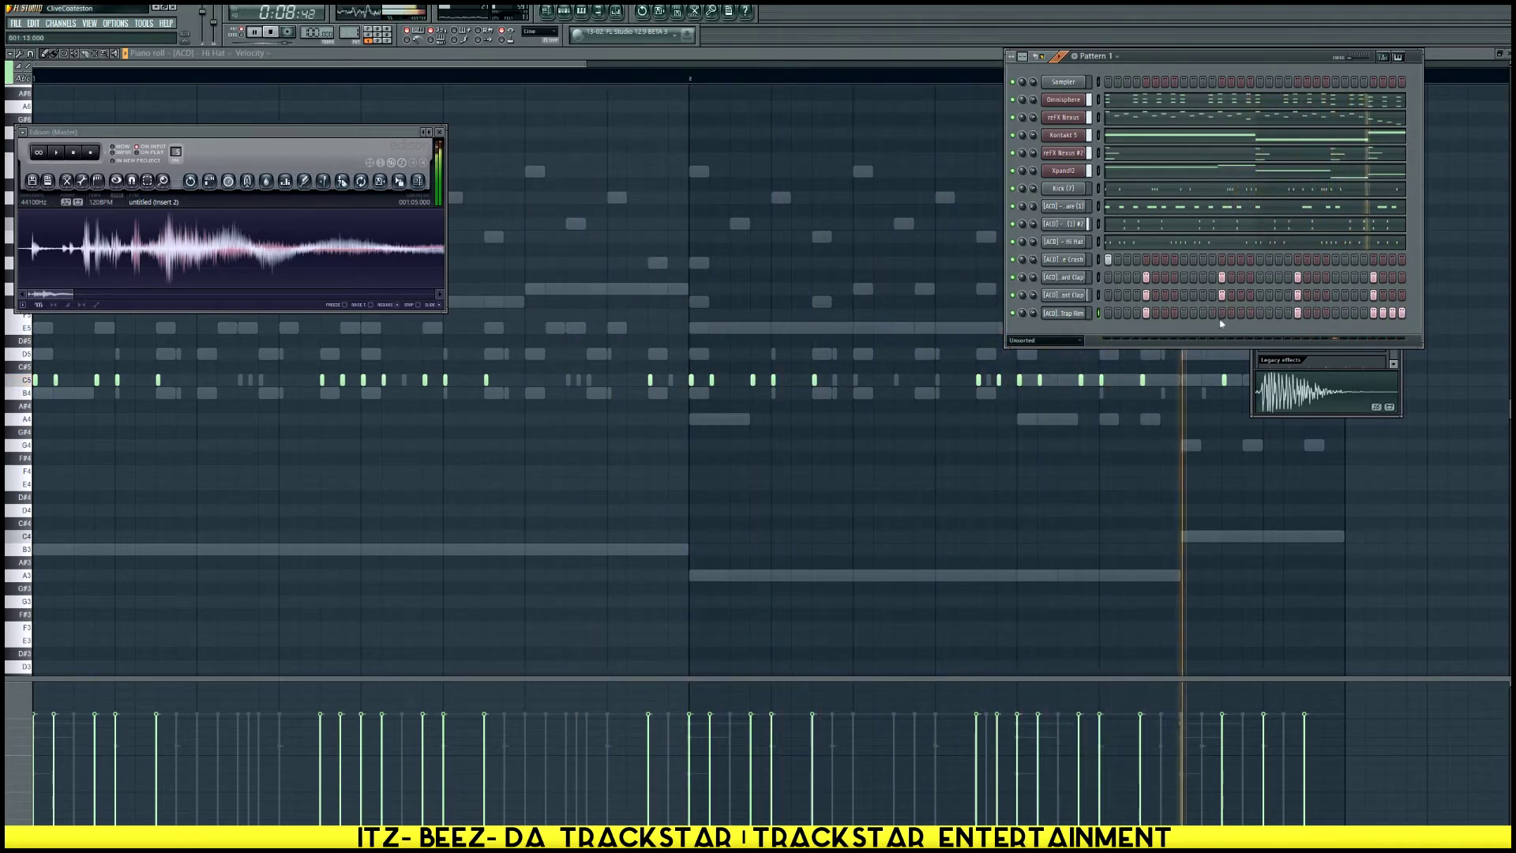
Move the Edison window towards the middle of the workspace
{"action": "key", "text": "alt+F8"}
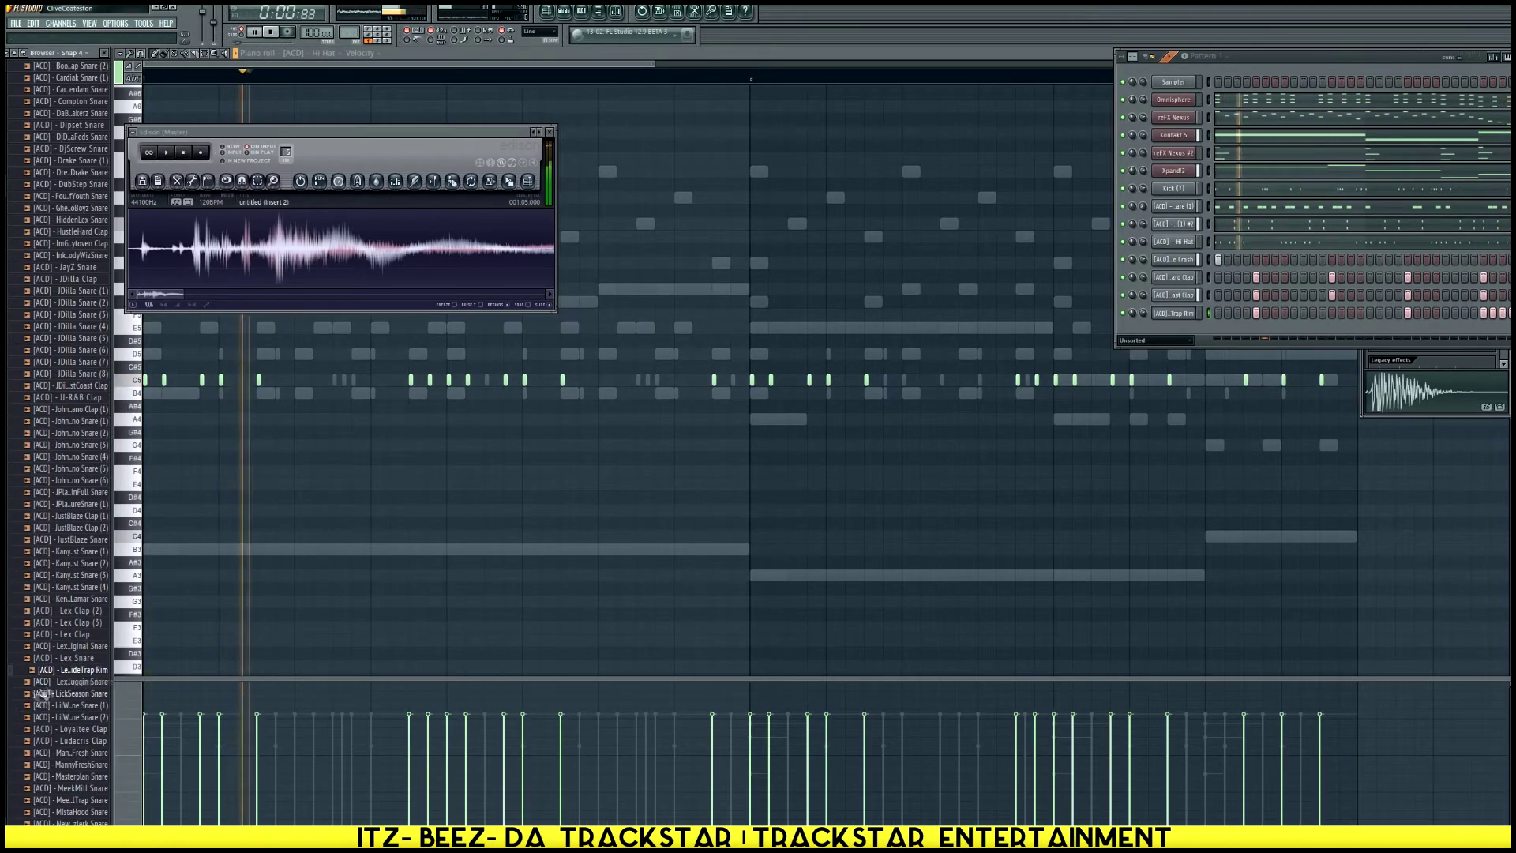
{"action": "key", "text": "alt+F8"}
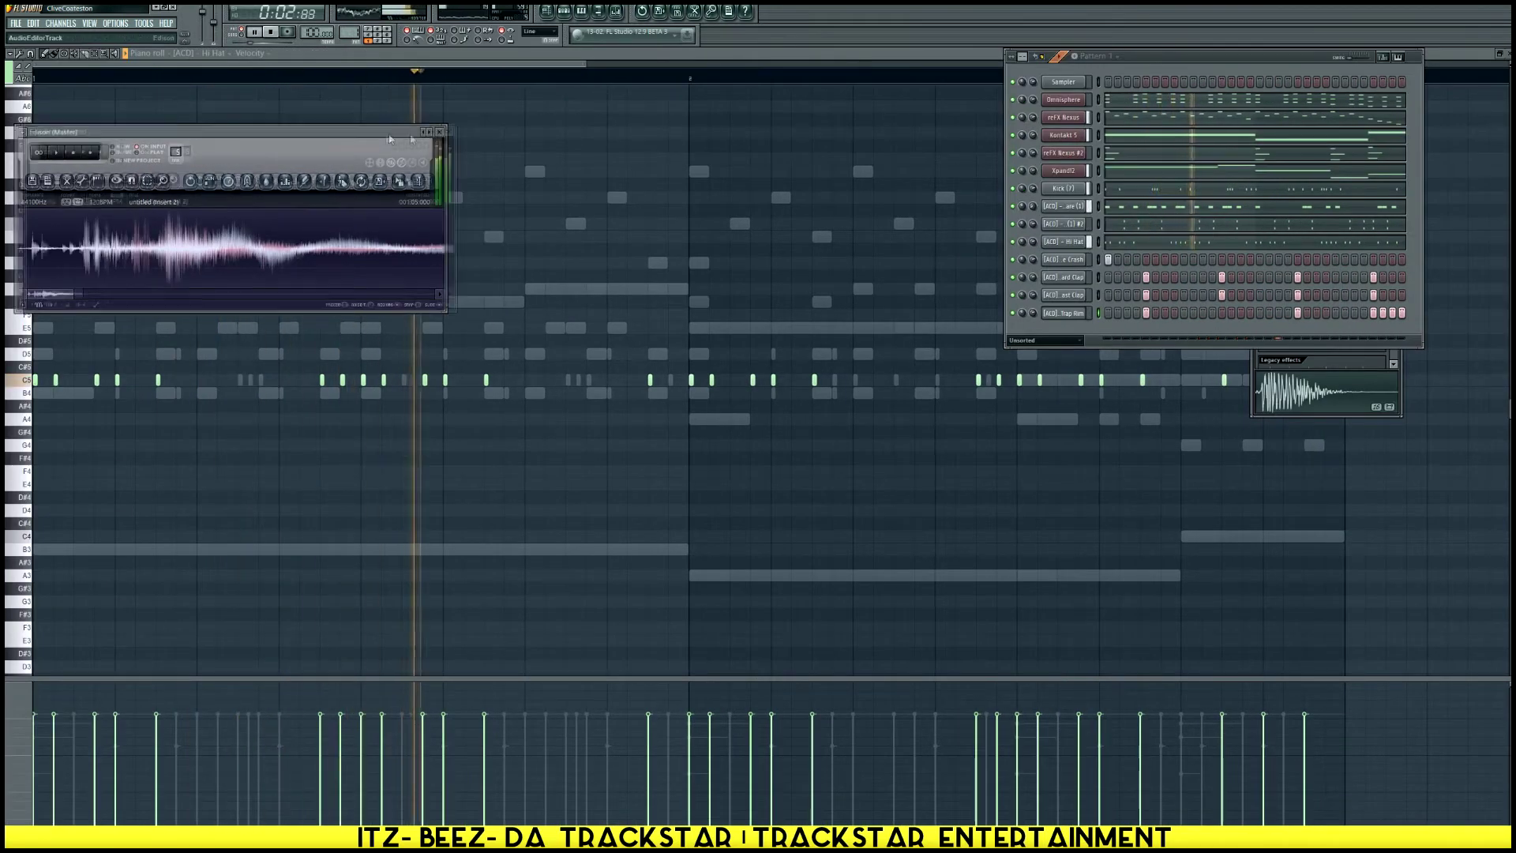
{"action": "left_click_drag", "start_coordinate": [221, 132], "coordinate": [525, 277]}
Collapse the browser's folder structure, check the 1017 BrickSquad DrumKit and expand the Dancehall Don Dadda Drumkit Vol. 2
{"action": "key", "text": "alt+F8"}
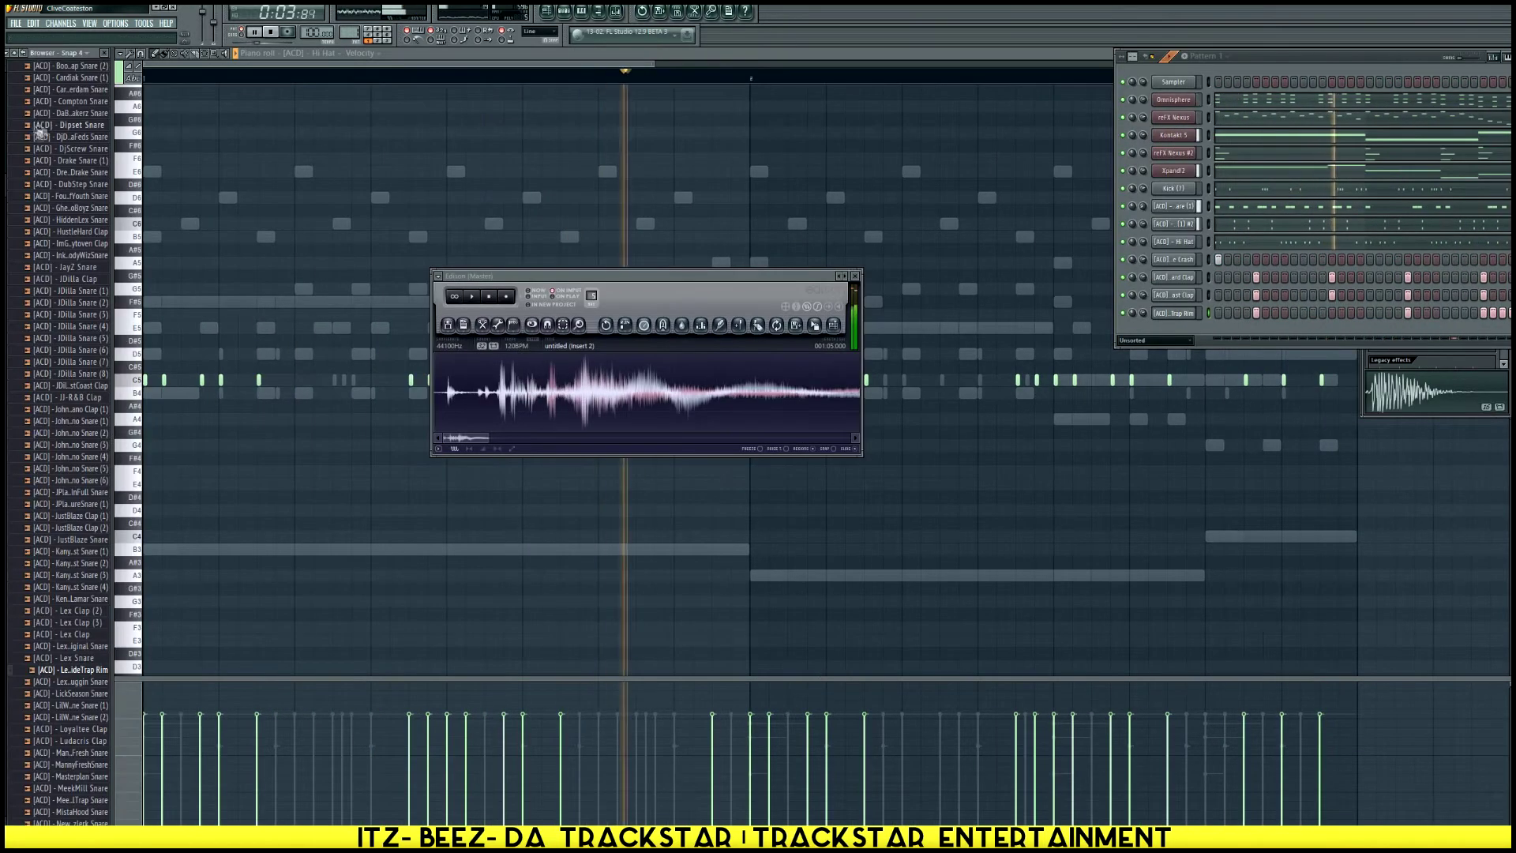
{"action": "left_click", "coordinate": [14, 54]}
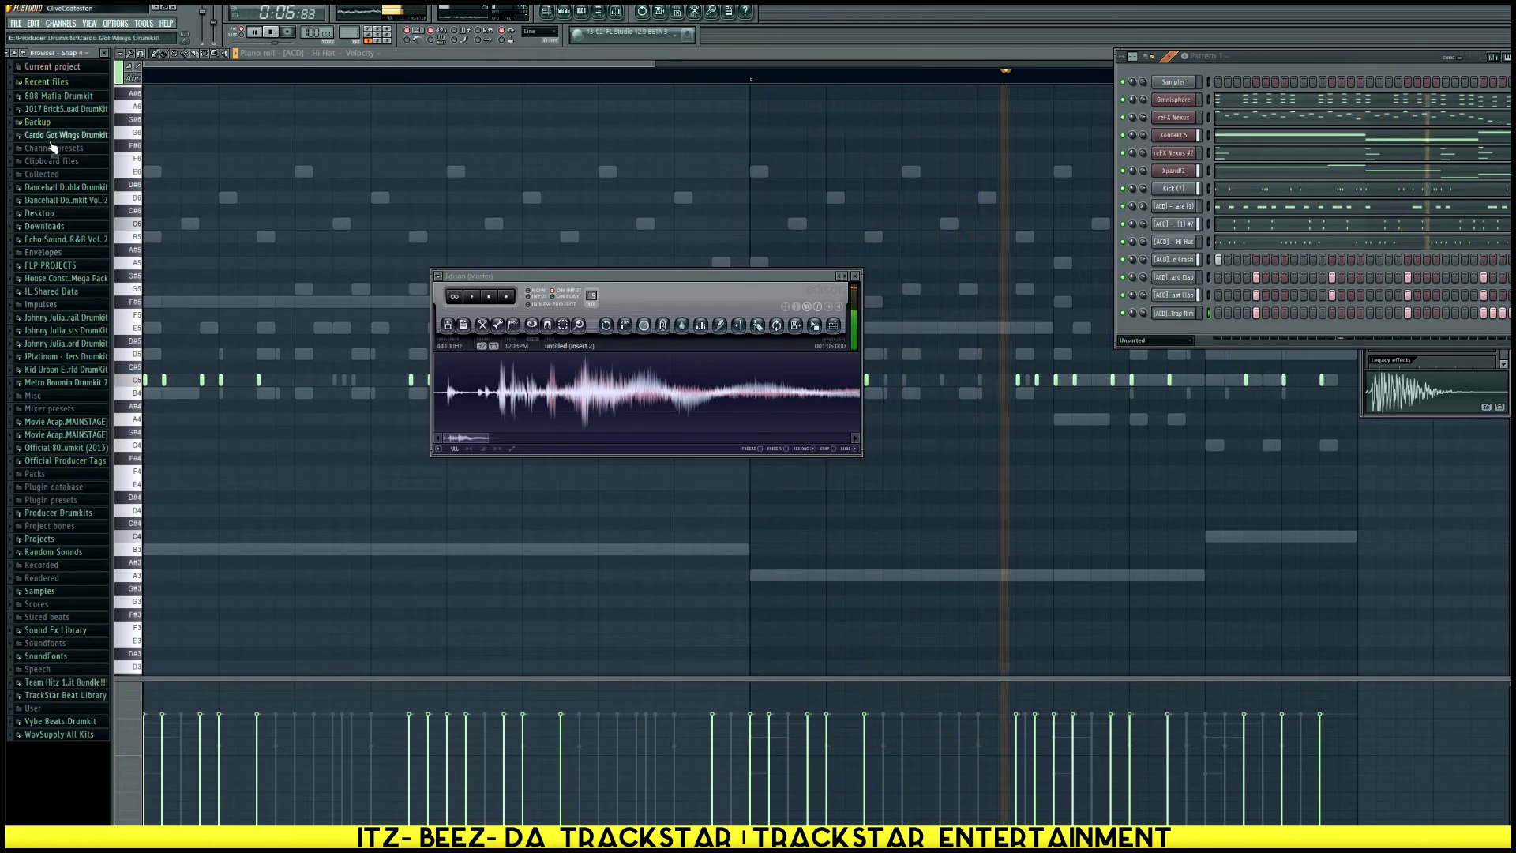
{"action": "left_click", "coordinate": [70, 111]}
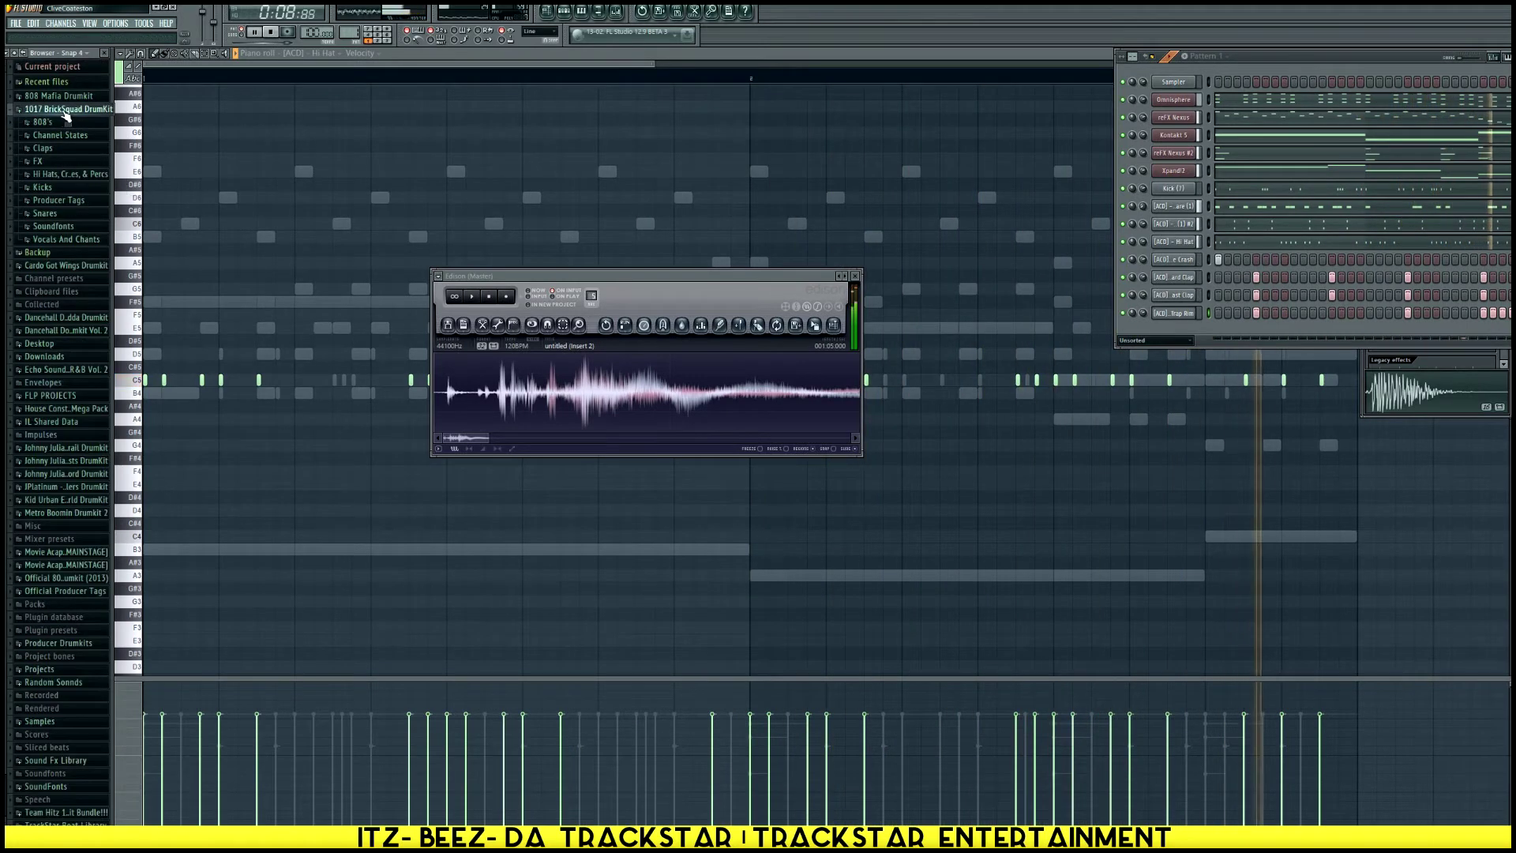
{"action": "left_click", "coordinate": [64, 119]}
{"action": "left_click", "coordinate": [65, 111]}
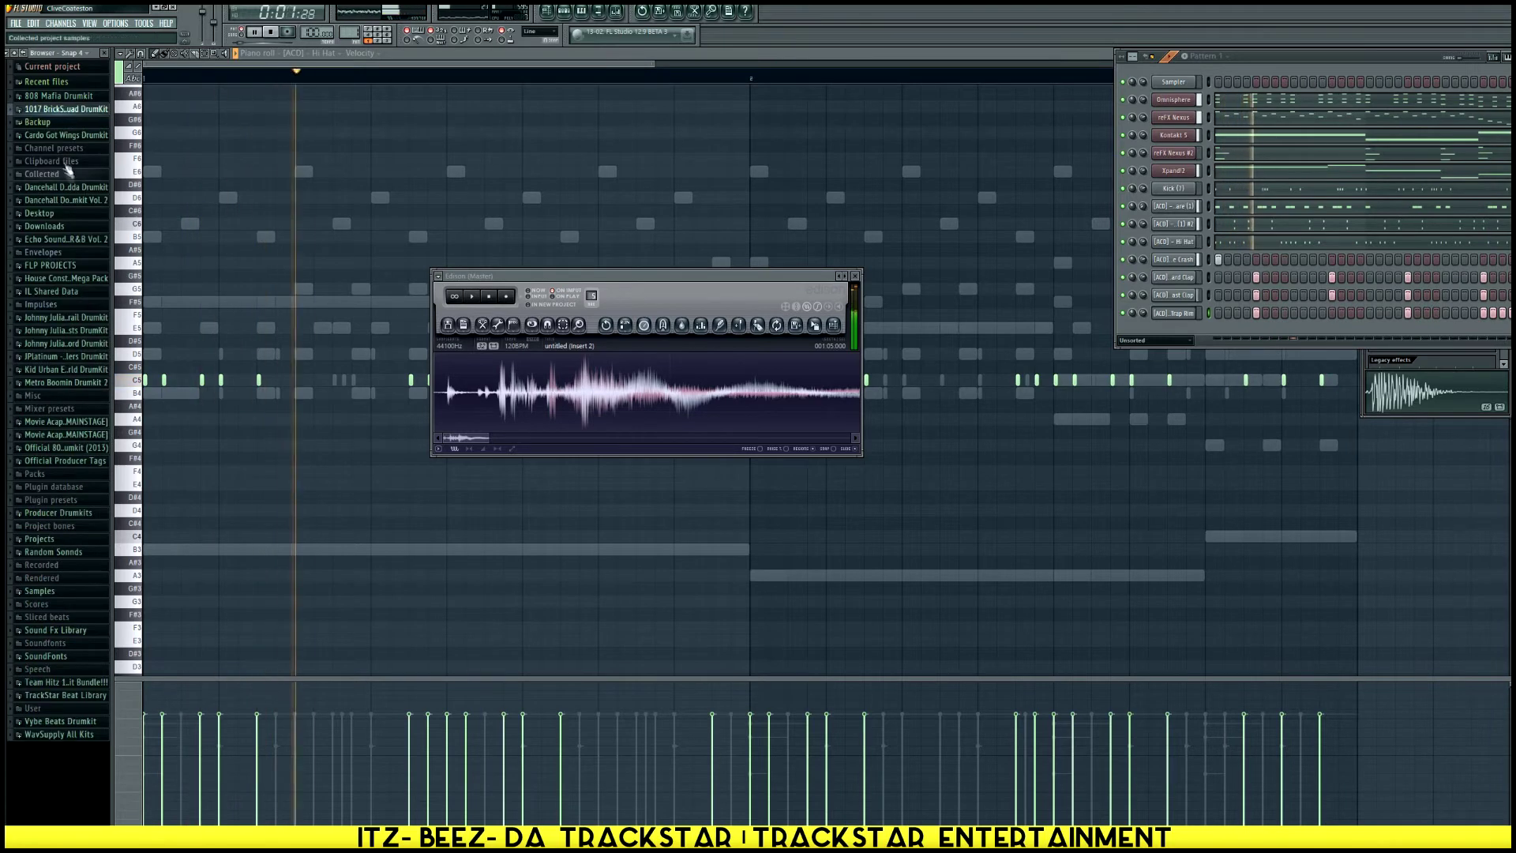
{"action": "left_click", "coordinate": [66, 201]}
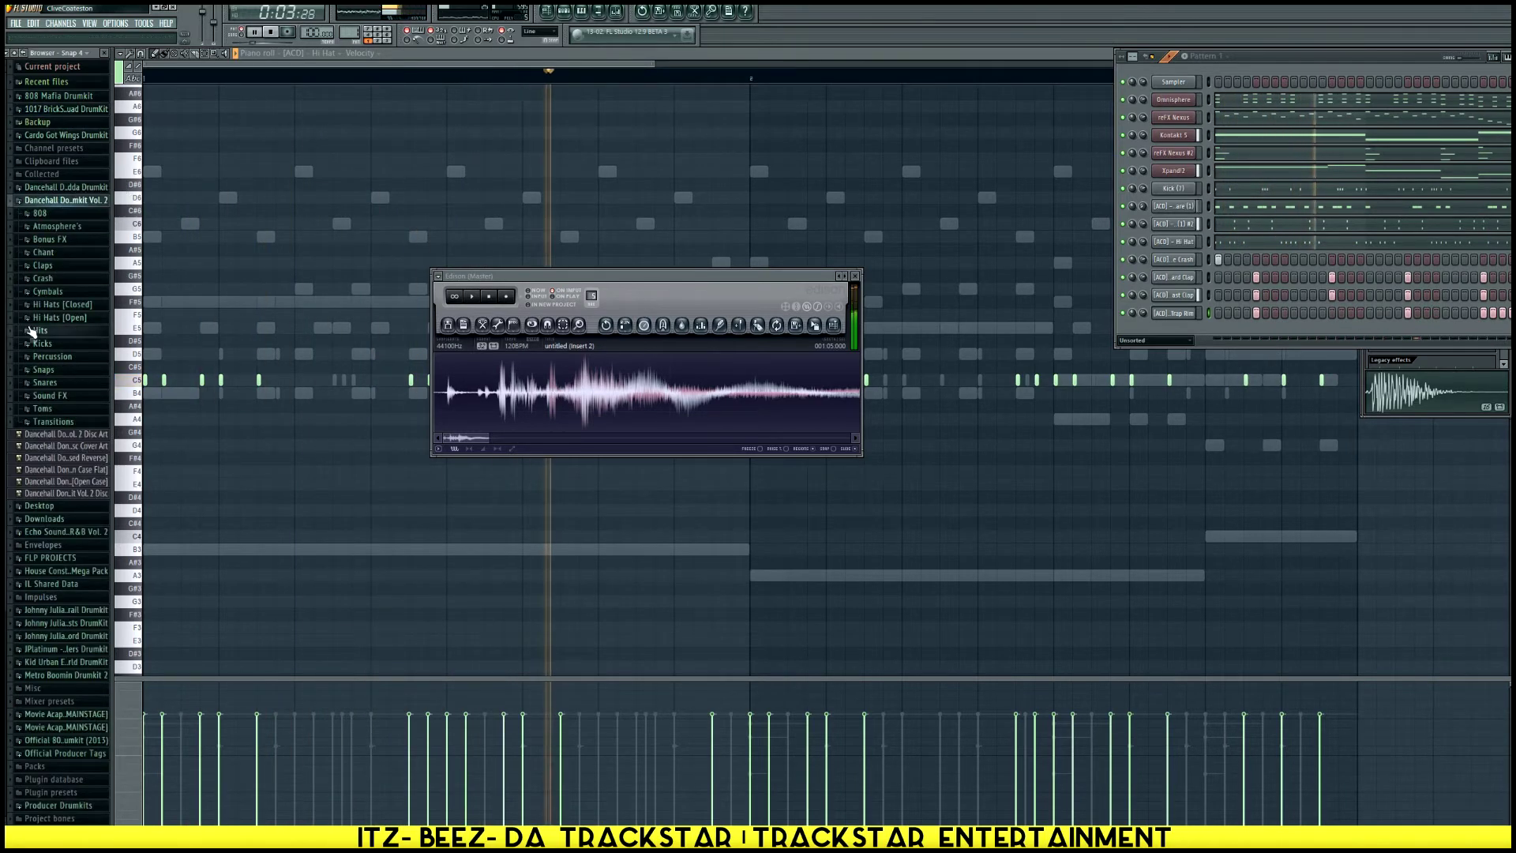
{"action": "key", "text": "alt+F8"}
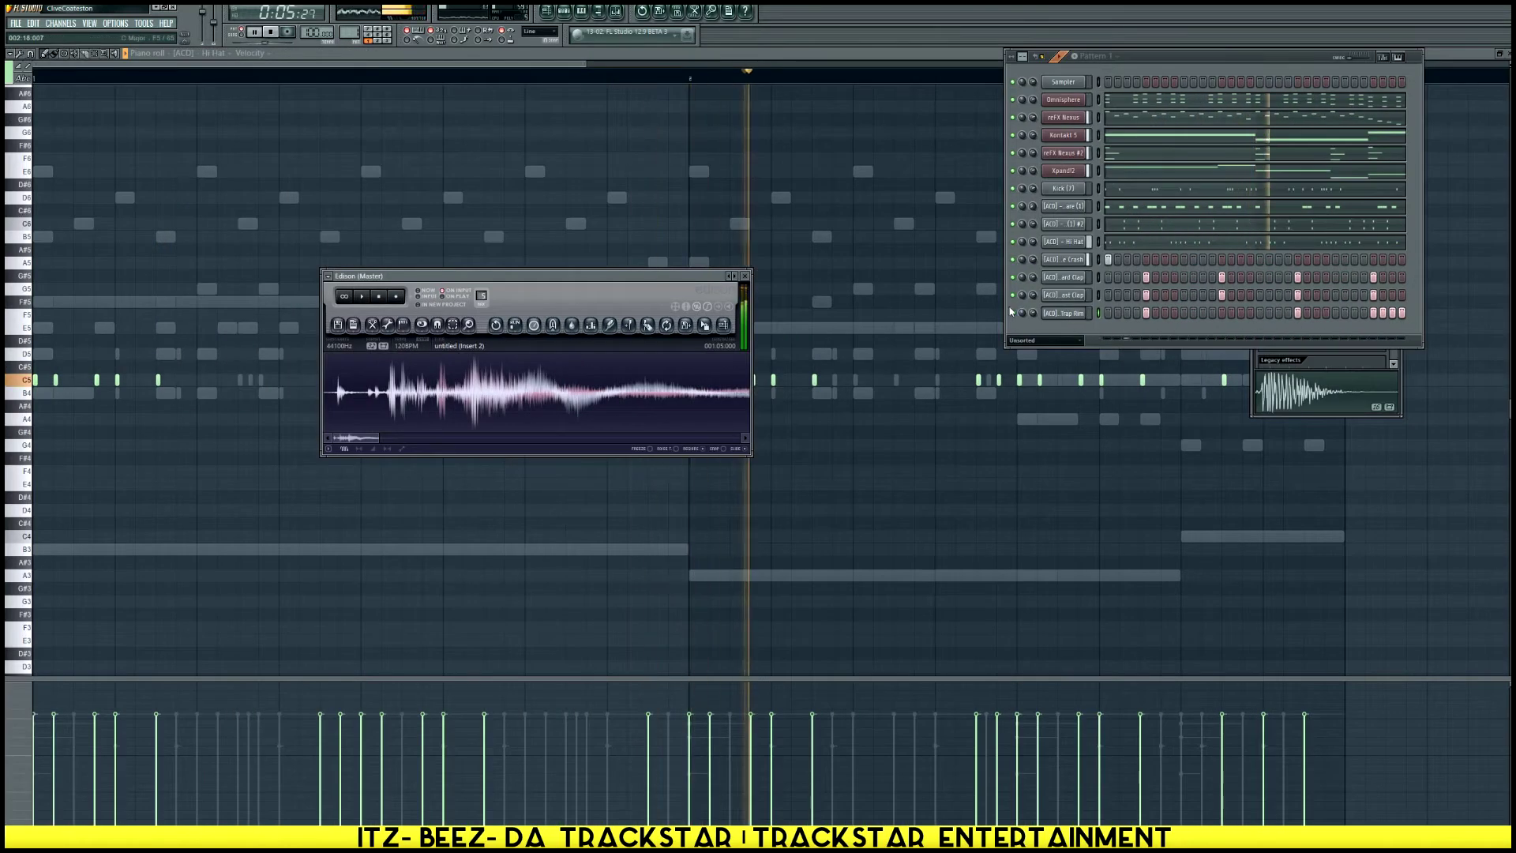
Load 808 (18) from the Dancehall kit's 808 folder into a new channel and return to the channel rack
{"action": "mouse_move", "coordinate": [78, 311]}
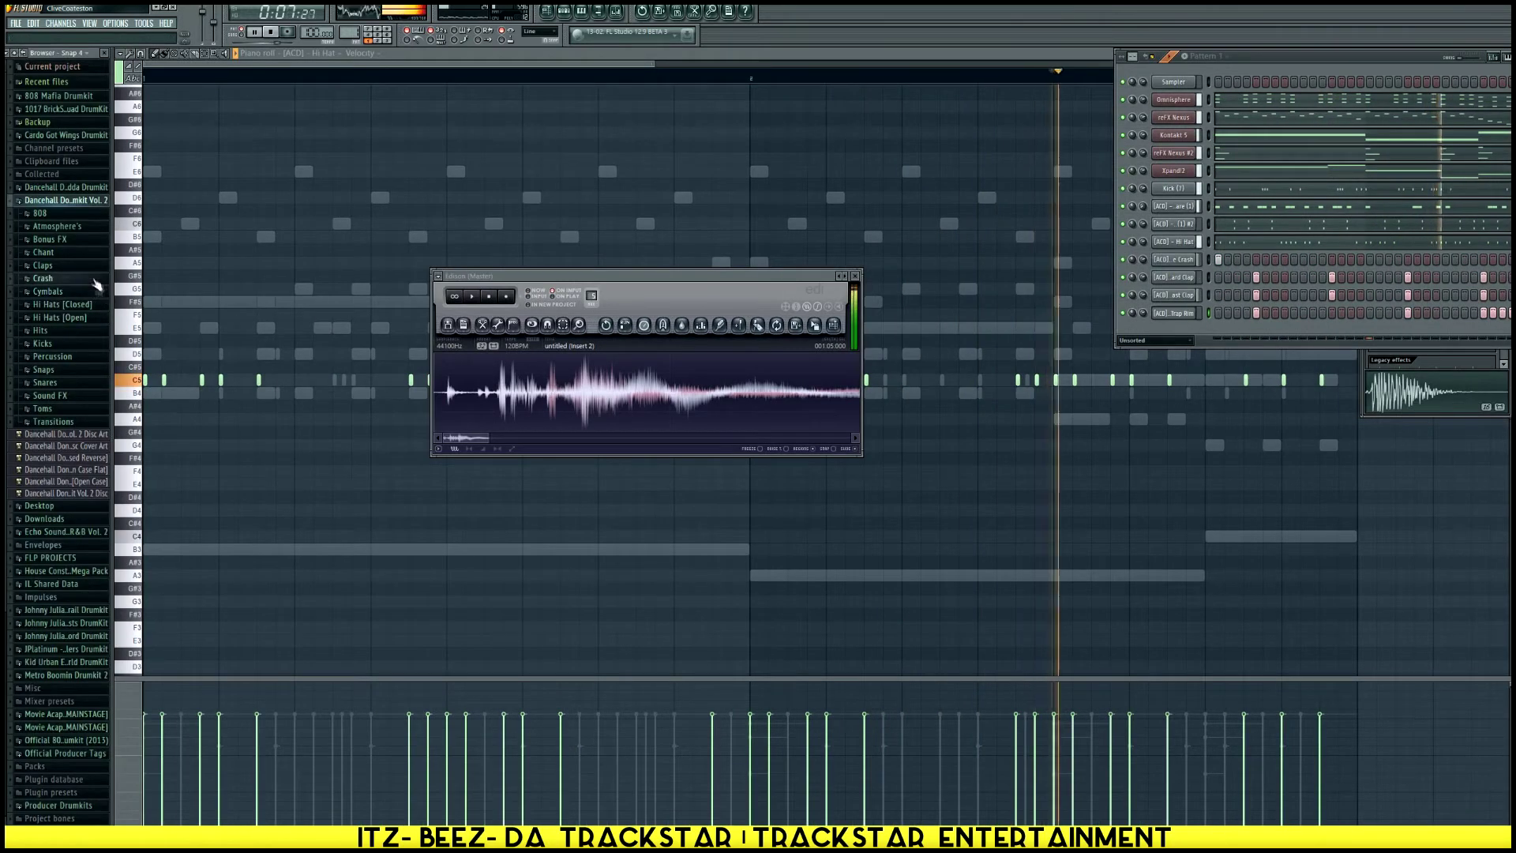
{"action": "left_click", "coordinate": [39, 213]}
{"action": "left_click", "coordinate": [55, 415]}
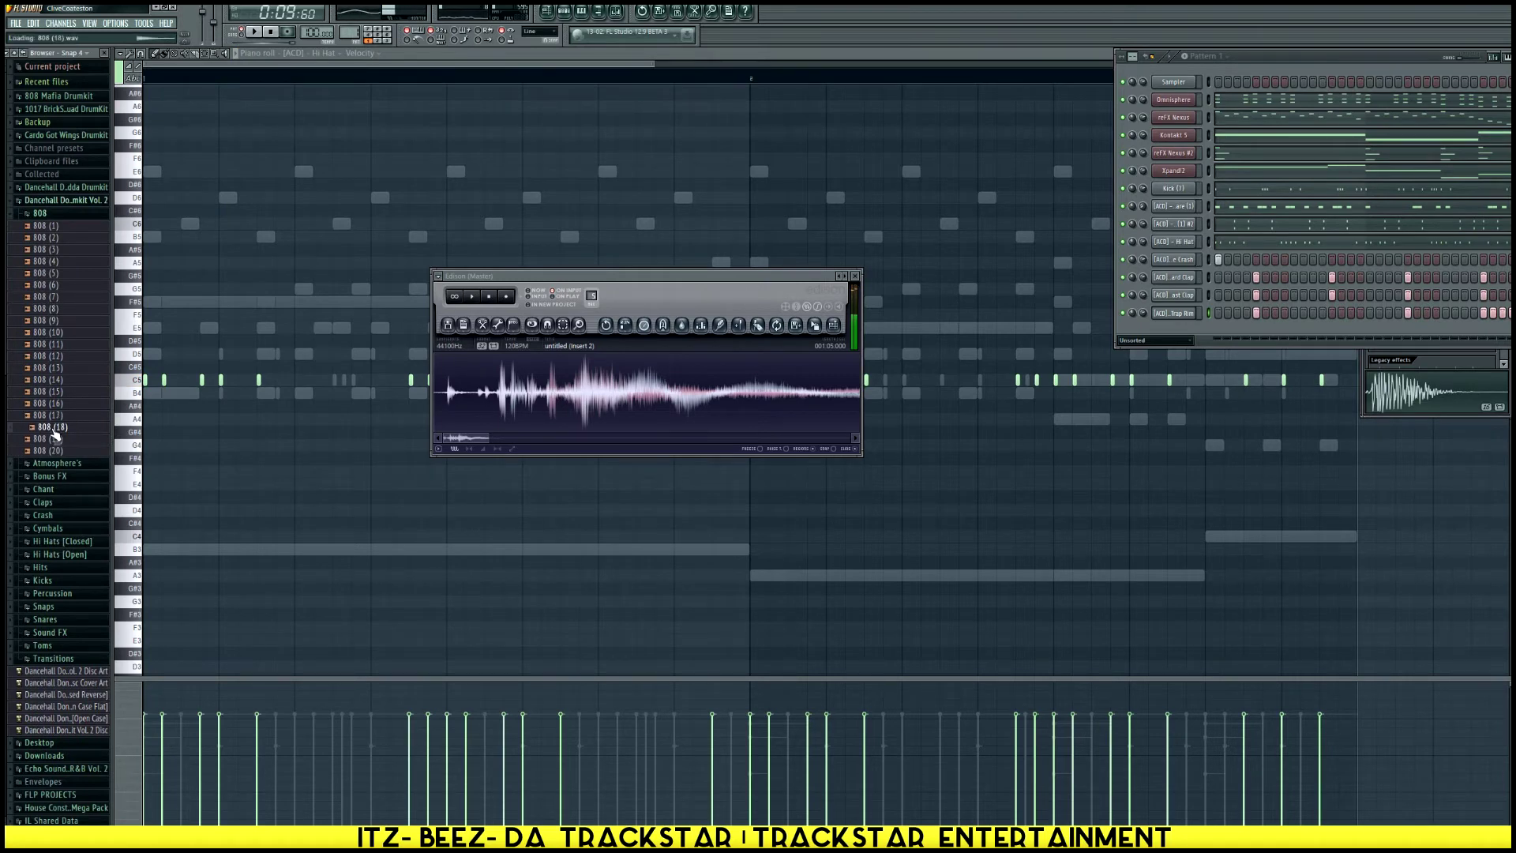
{"action": "right_click", "coordinate": [53, 430]}
{"action": "left_click", "coordinate": [130, 441]}
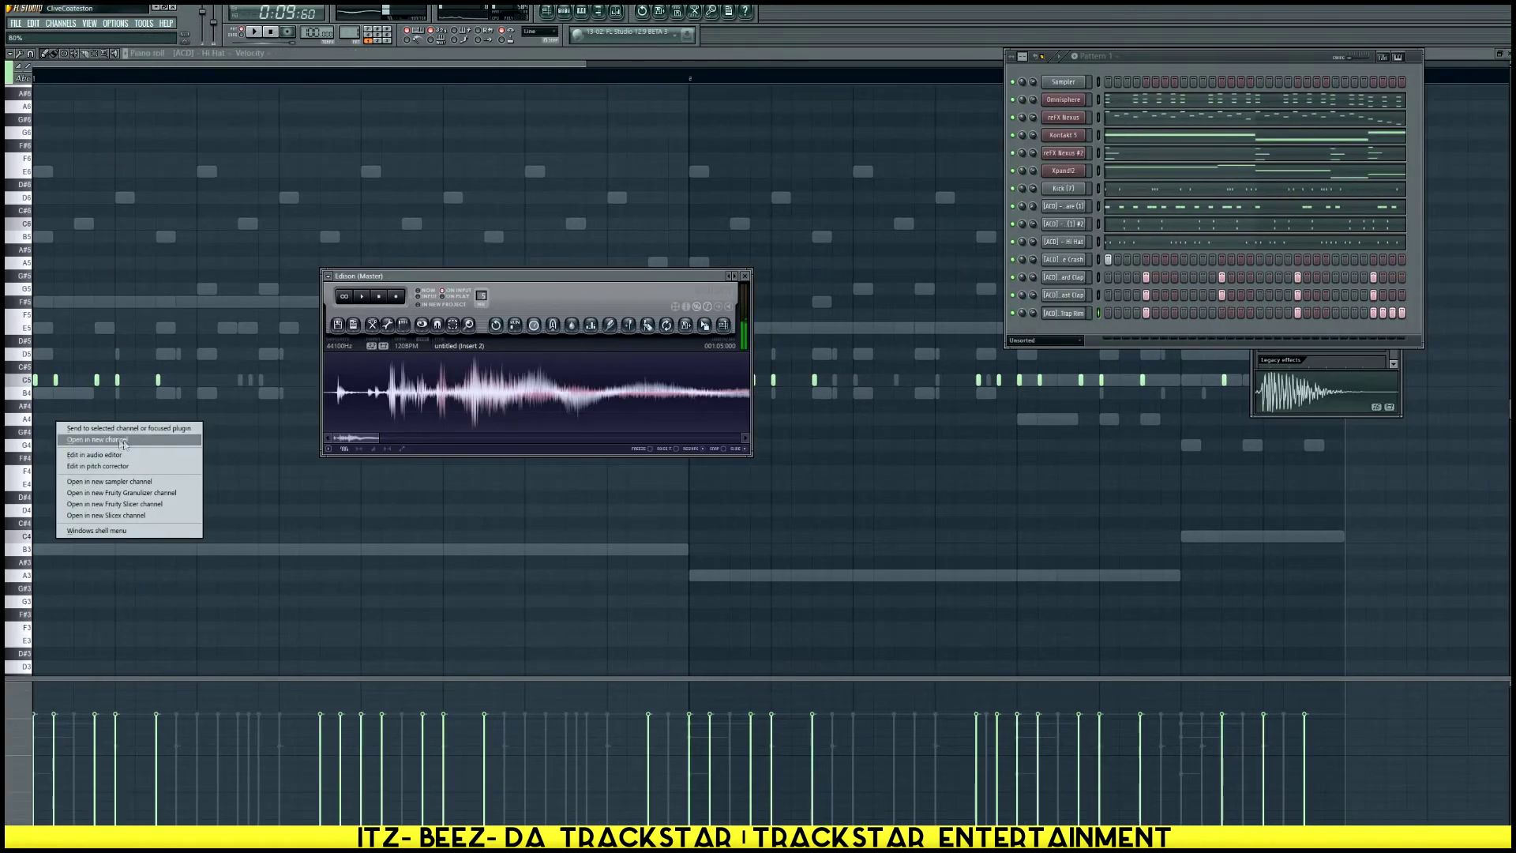
{"action": "left_click", "coordinate": [1347, 419]}
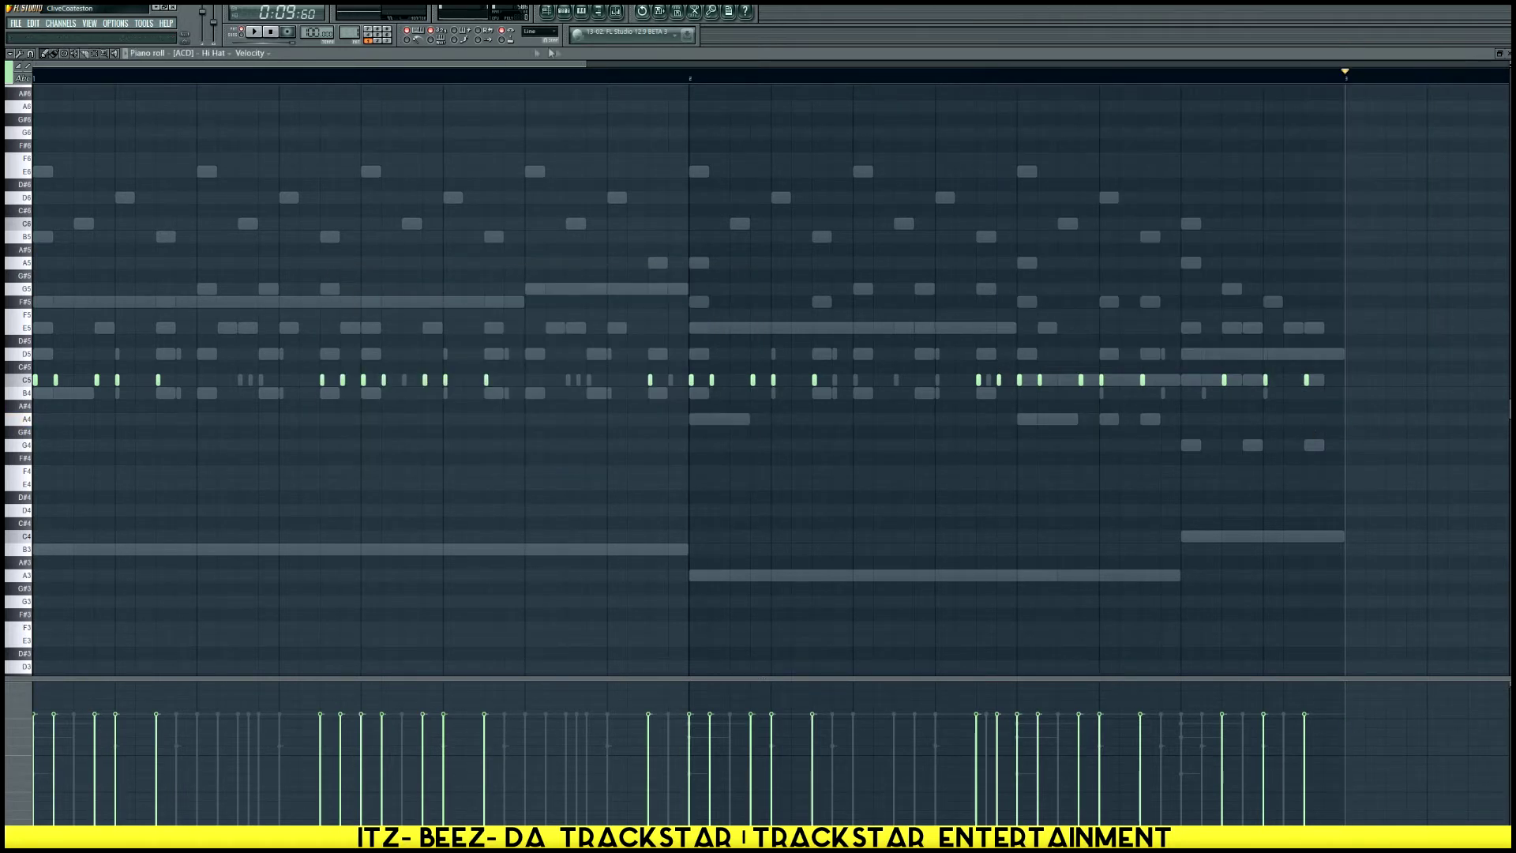
{"action": "left_click", "coordinate": [563, 12]}
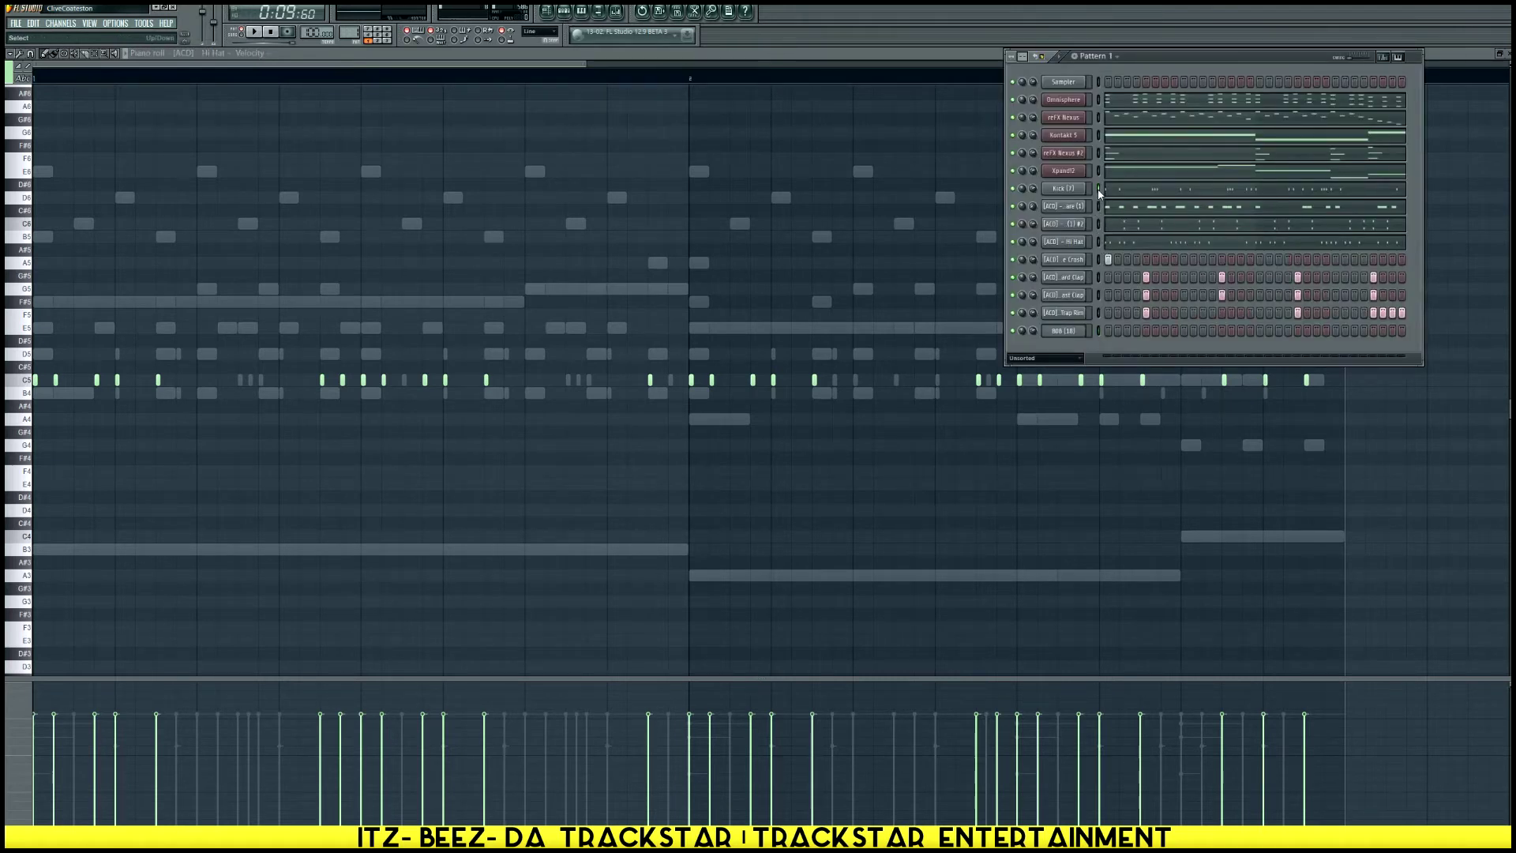
Copy the kick's rhythm into the 808 (18) channel's piano roll and play it back
{"action": "right_click", "coordinate": [1084, 334]}
{"action": "left_click", "coordinate": [1107, 336]}
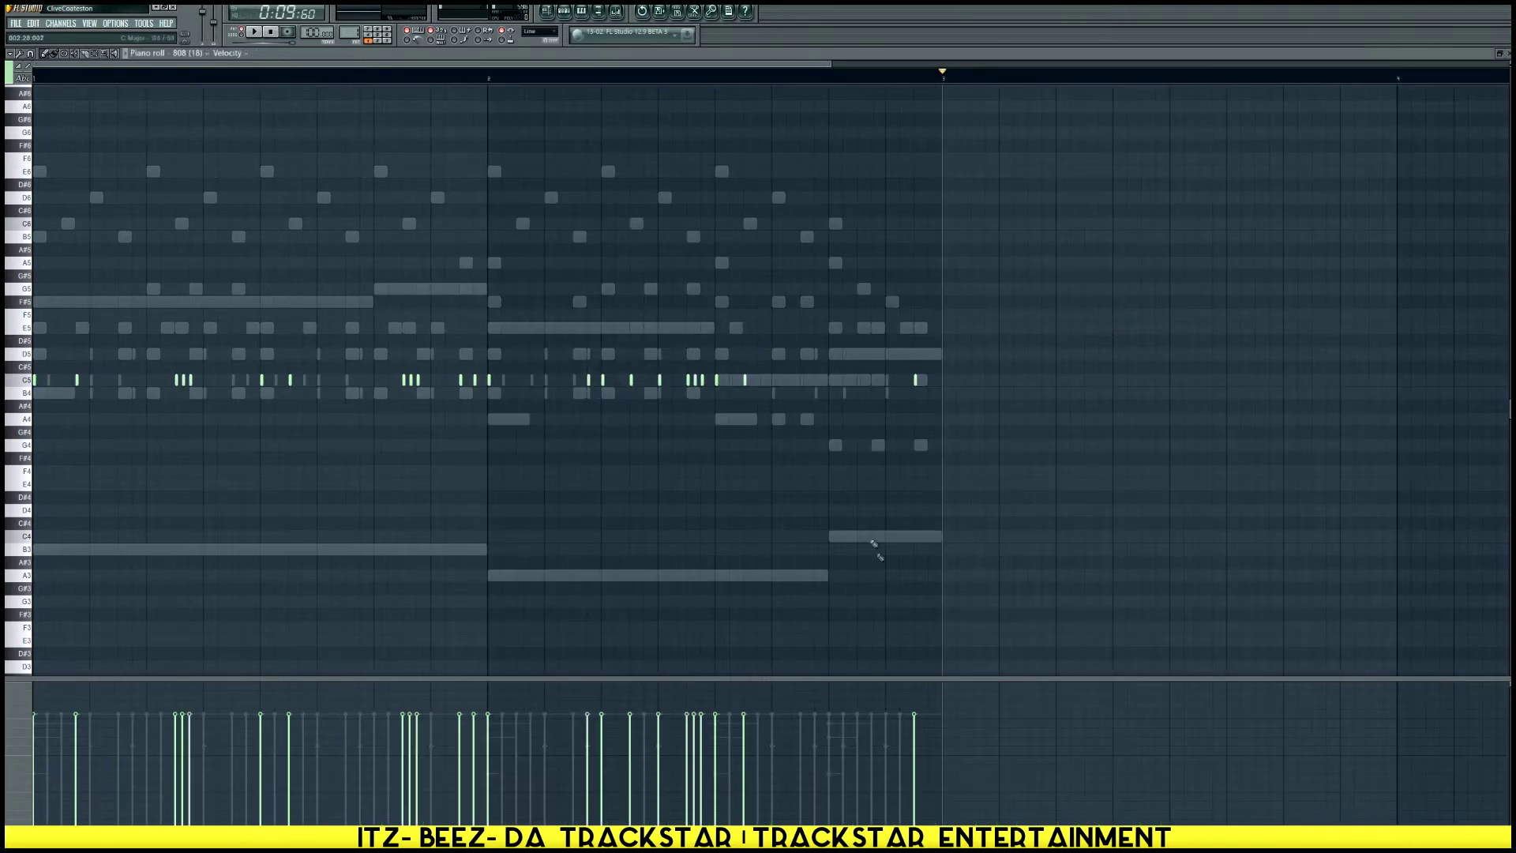
{"action": "scroll", "coordinate": [827, 588], "scroll_direction": "up", "scroll_amount": 2, "text": "ctrl"}
{"action": "key", "text": "space"}
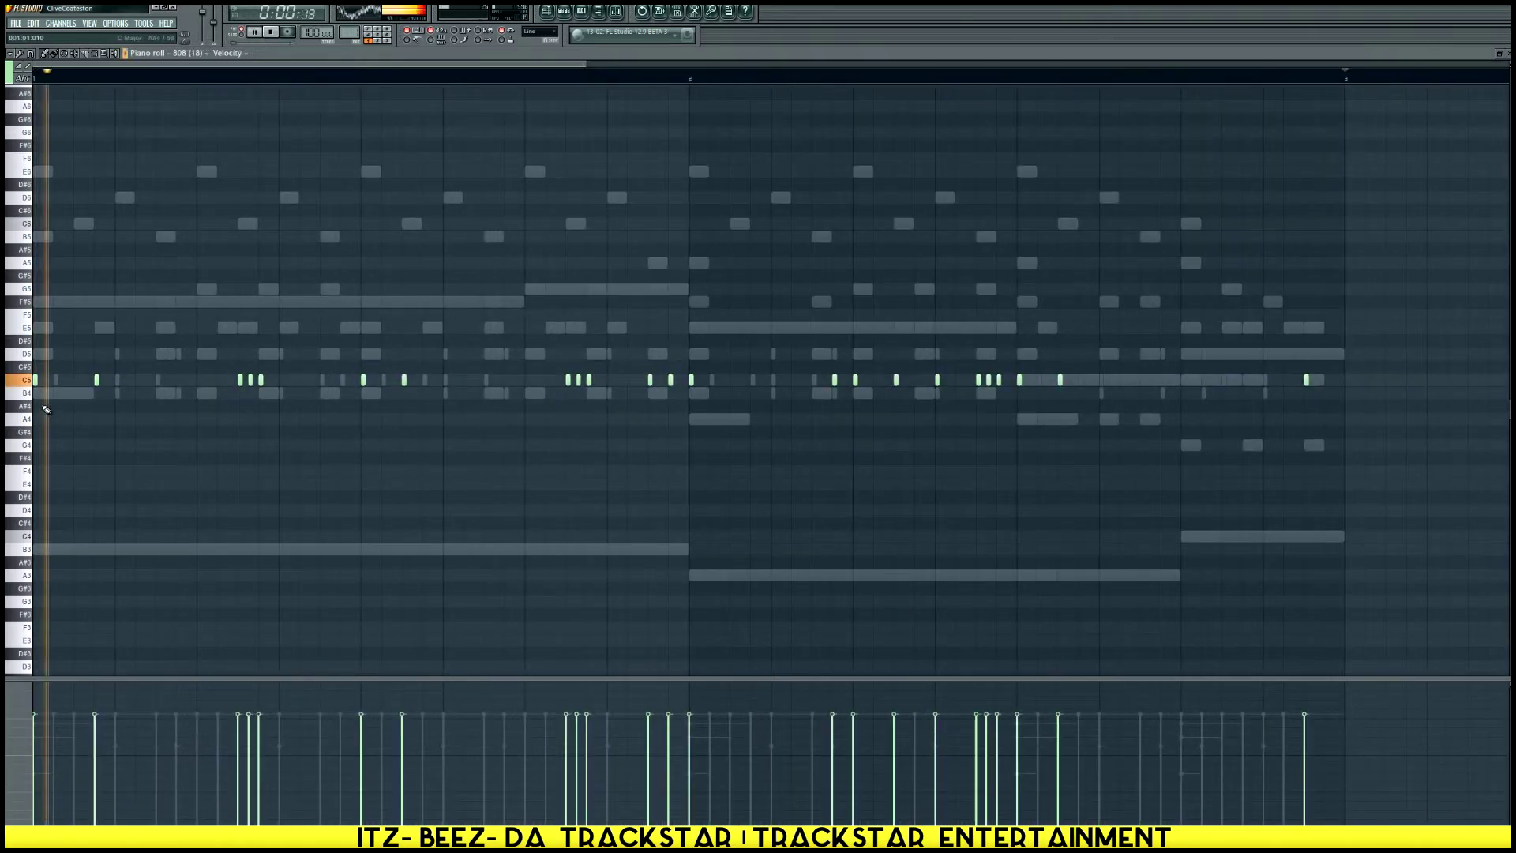
{"action": "key", "text": "space"}
{"action": "key", "text": "space"}
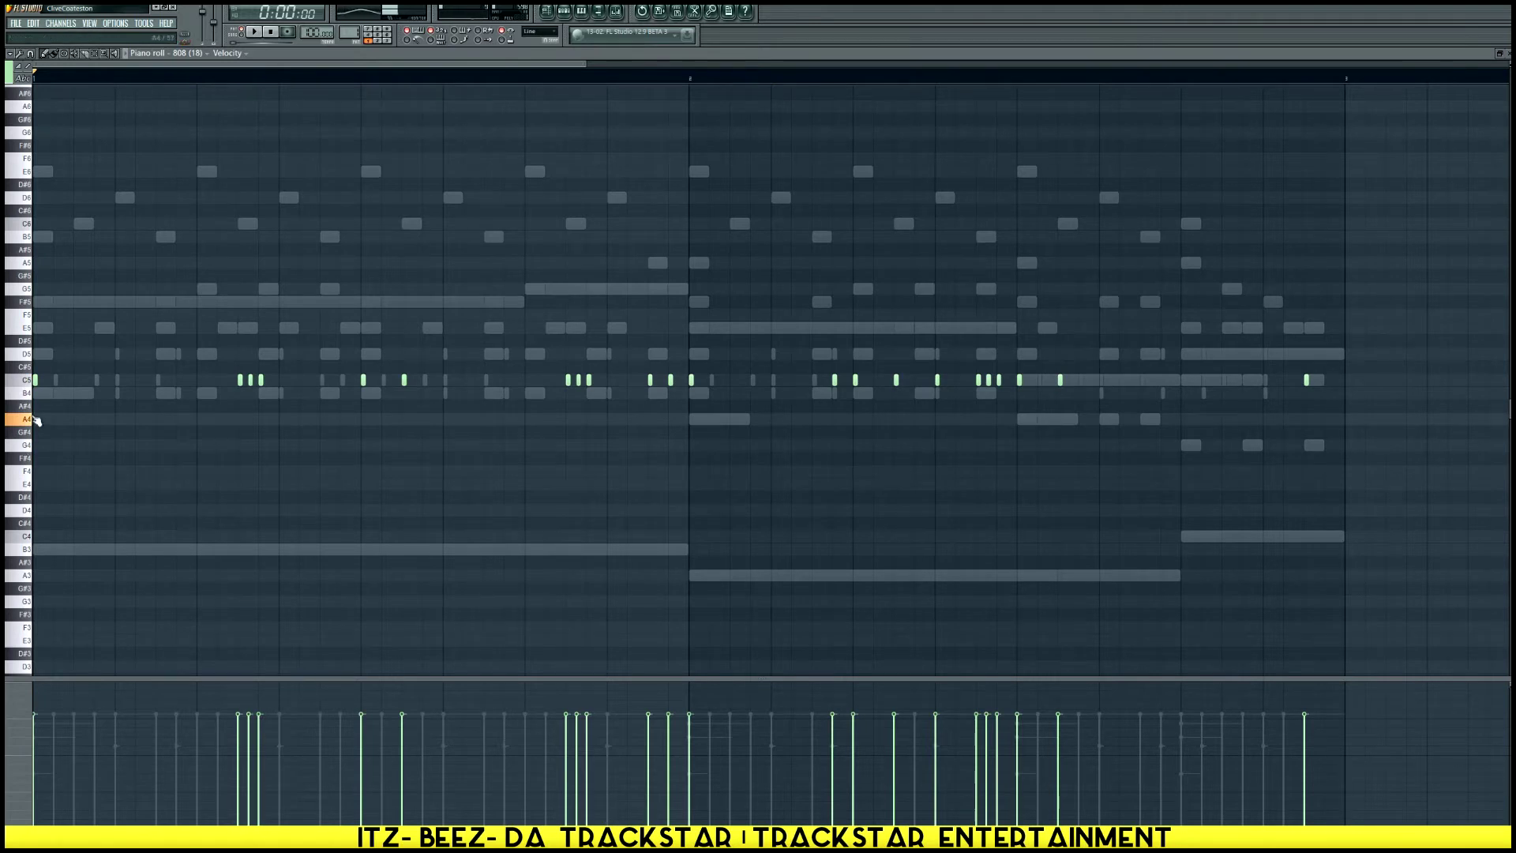
Transpose all of the 808 notes from C5 down to A4
{"action": "left_click", "coordinate": [32, 383], "text": "ctrl"}
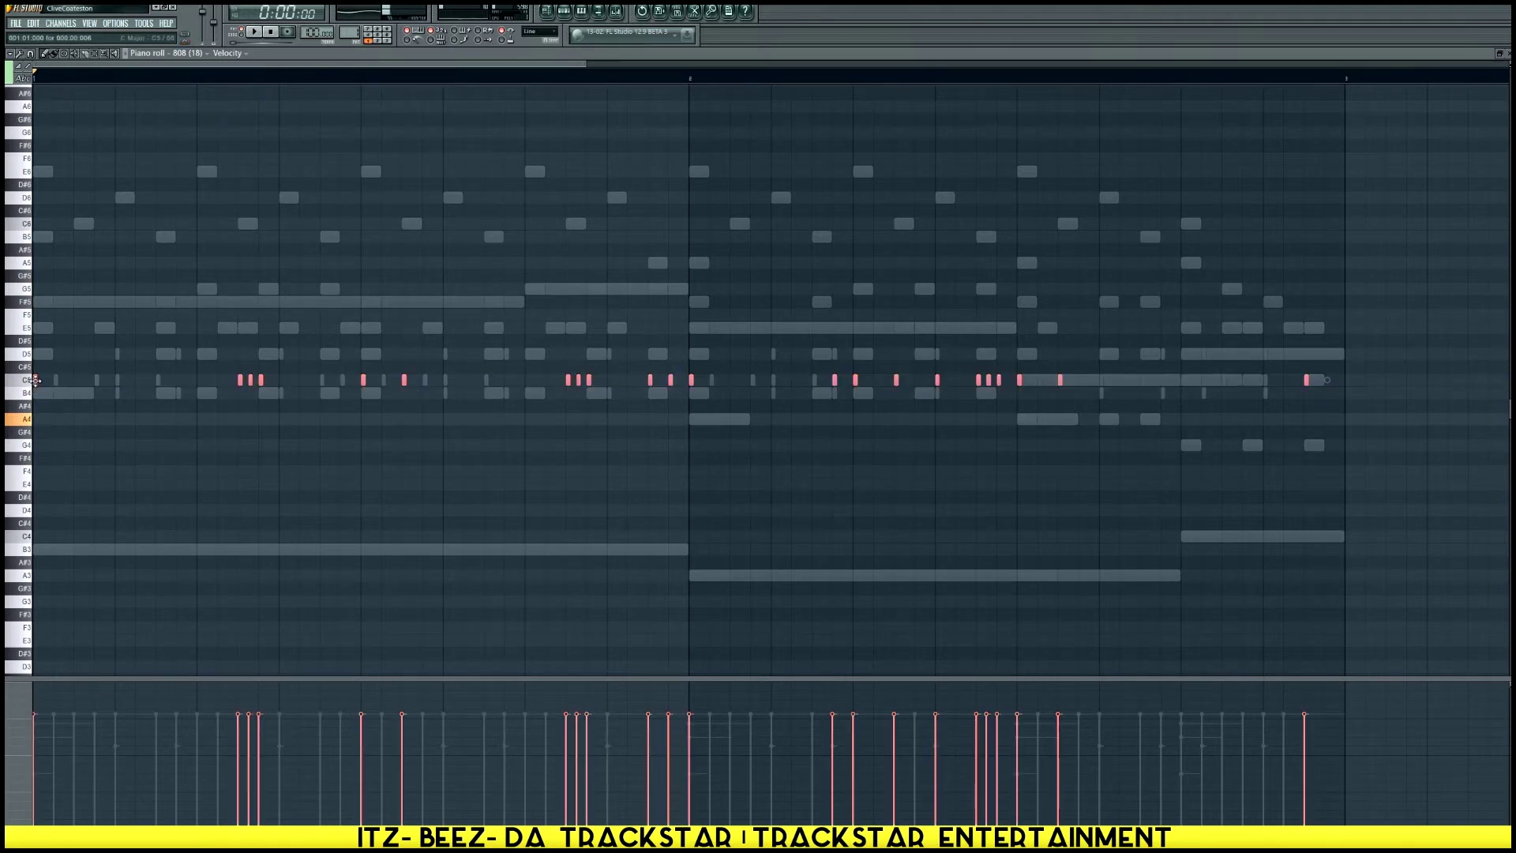
{"action": "key", "text": "space"}
{"action": "left_click", "coordinate": [210, 439], "text": "ctrl"}
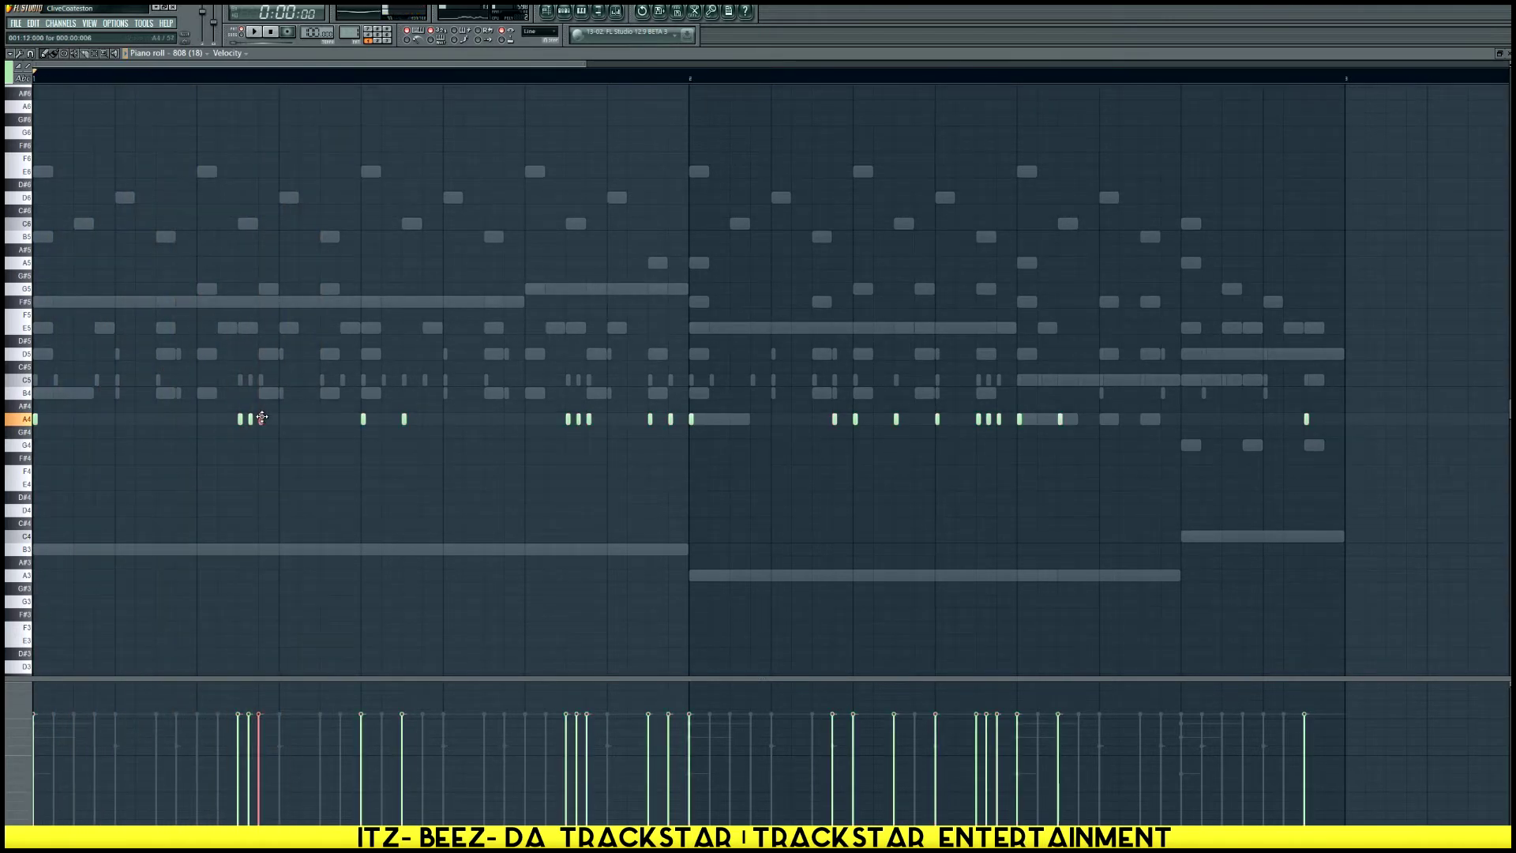
Add an A4 hit and an A5 hit after the first three-note group in bar 1 of the 808 line
{"action": "key", "text": "ctrl+Up"}
{"action": "key", "text": "space"}
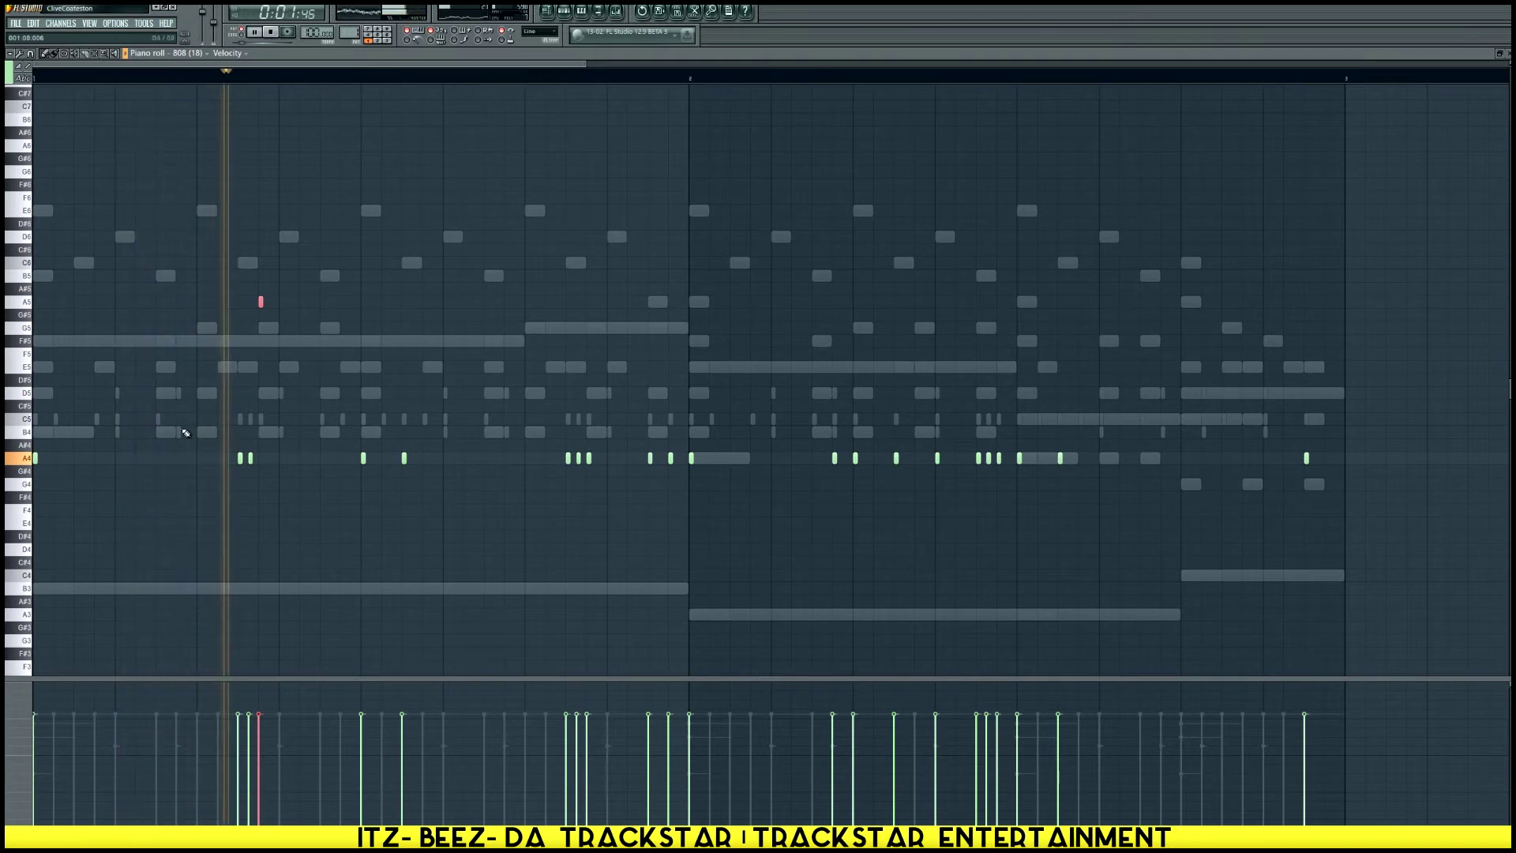
{"action": "key", "text": "space"}
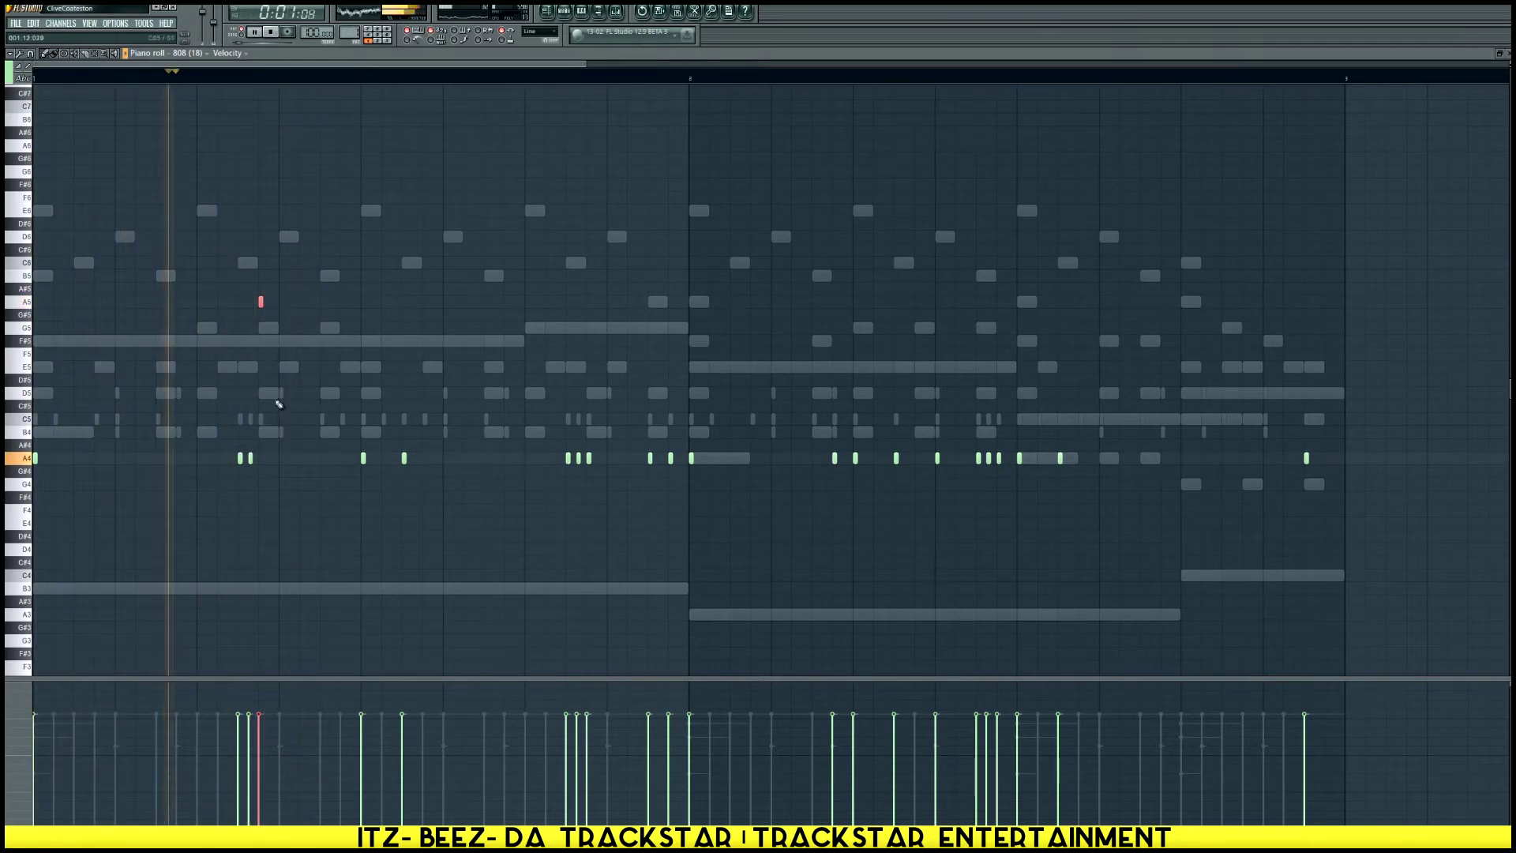
{"action": "left_click", "coordinate": [321, 302]}
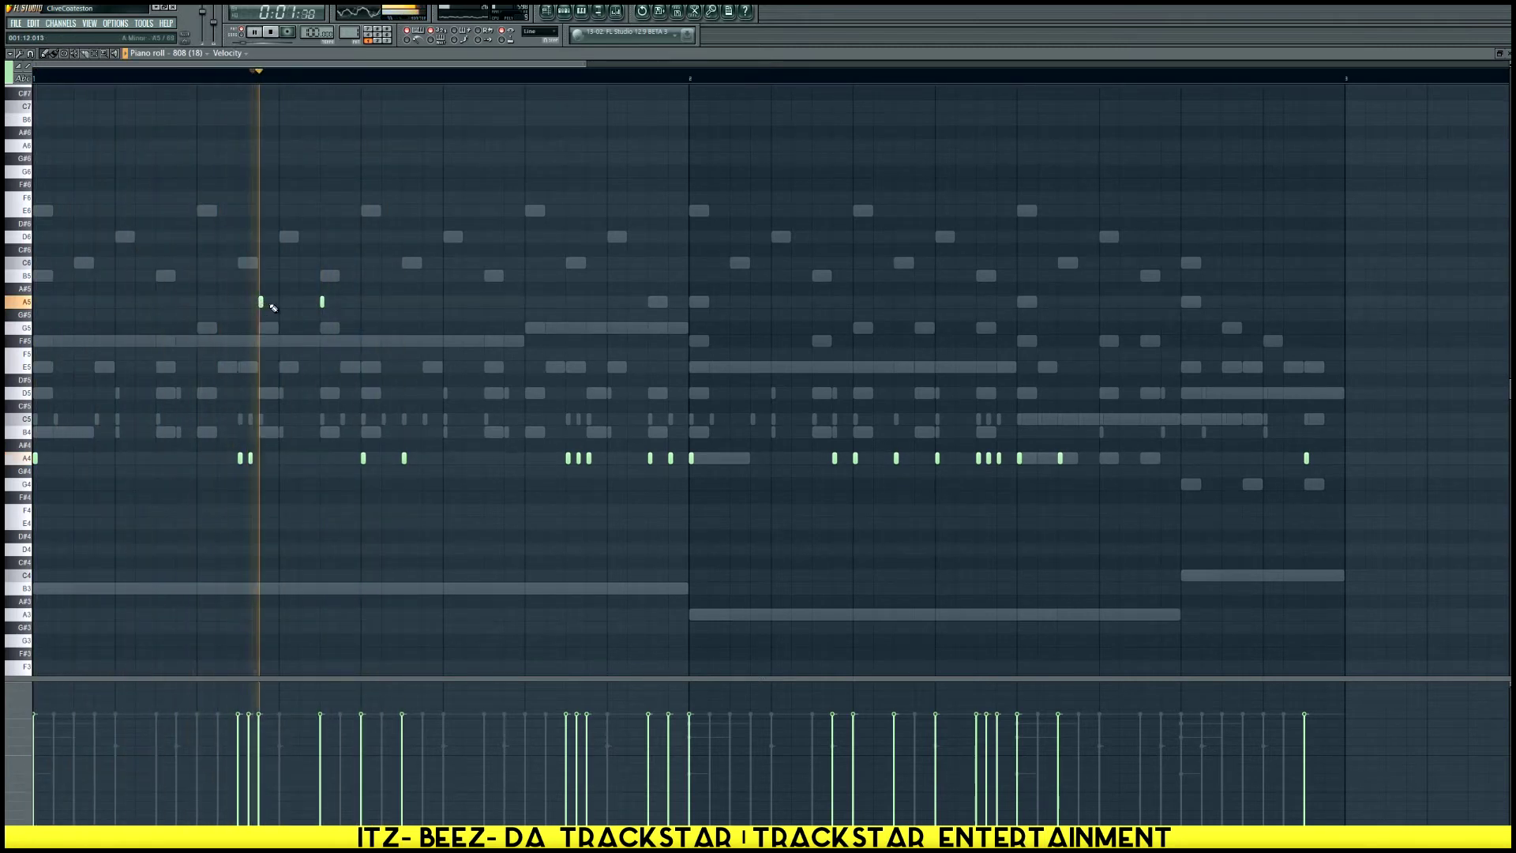
{"action": "scroll", "coordinate": [242, 109], "scroll_direction": "up", "scroll_amount": 5}
{"action": "key", "text": "space"}
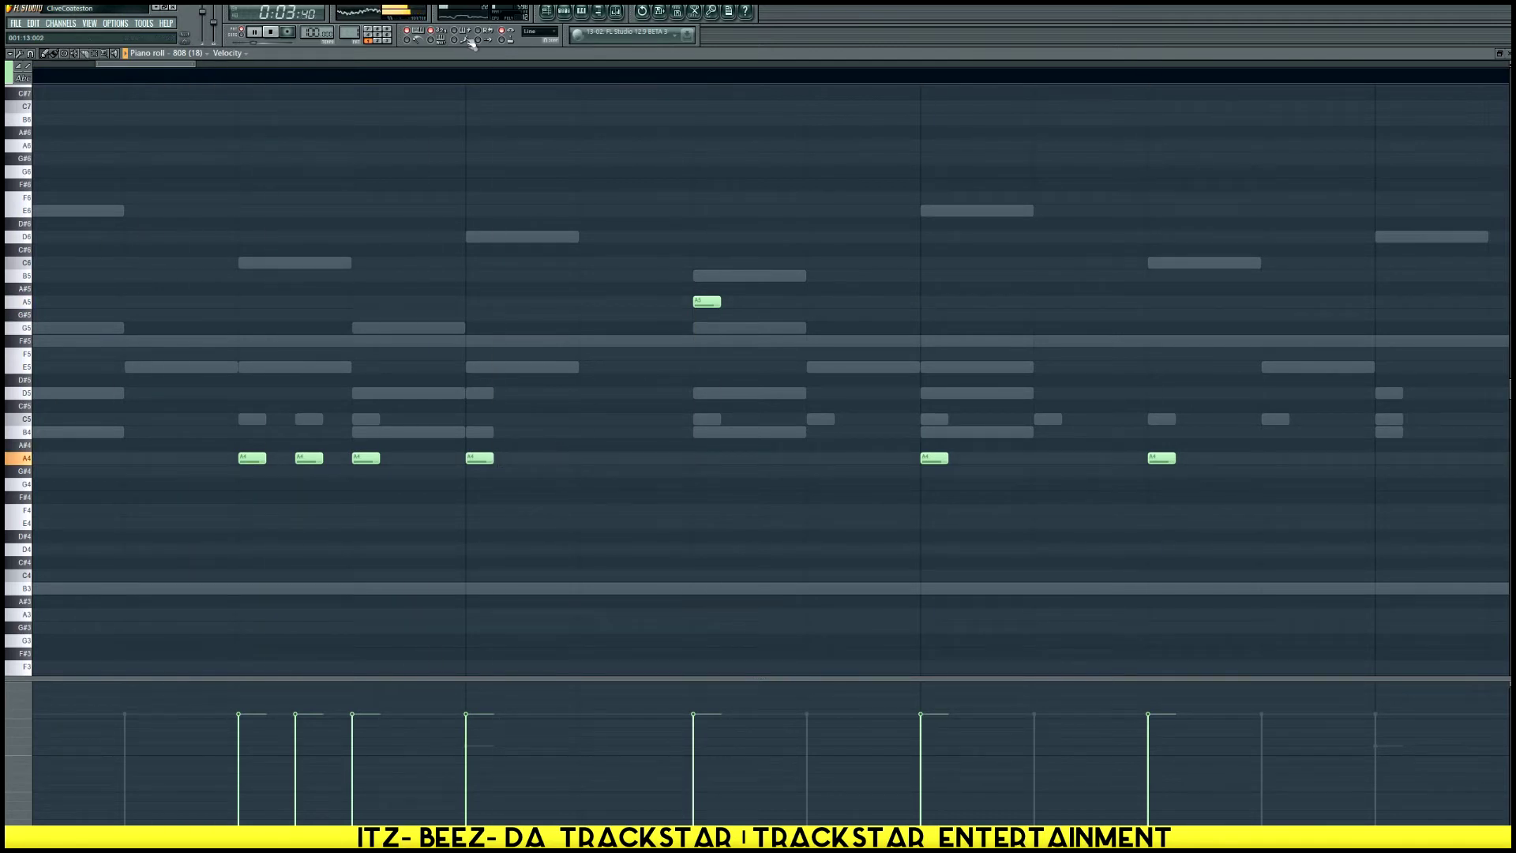
Place one longer and two short A5 notes early in bar 2 of the 808 line, replacing the overlapping A4 hit, and play it back
{"action": "scroll", "coordinate": [459, 81], "scroll_direction": "down", "scroll_amount": 5}
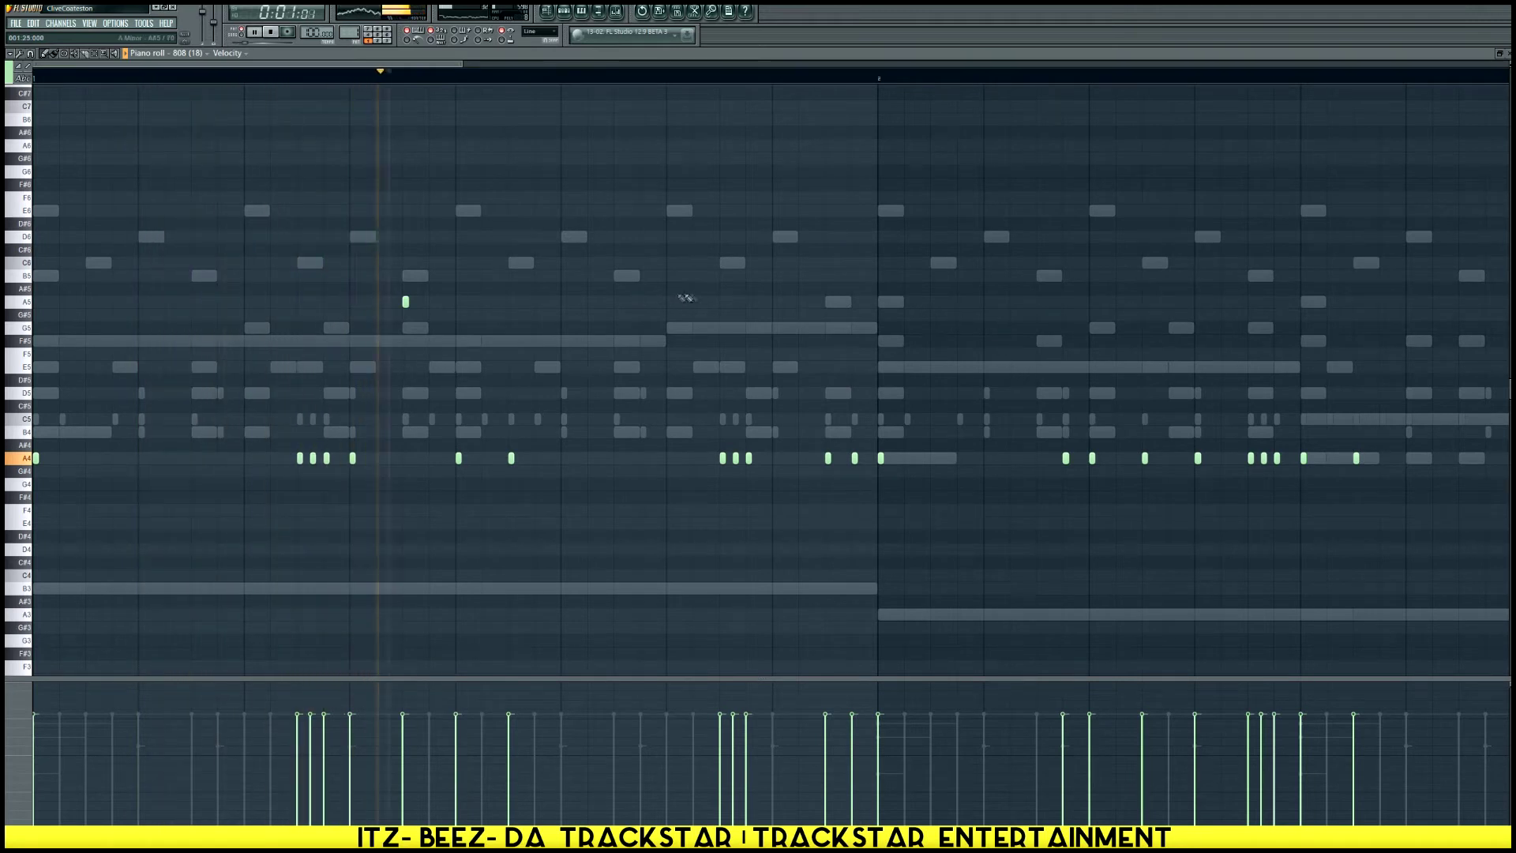
{"action": "left_click", "coordinate": [987, 302]}
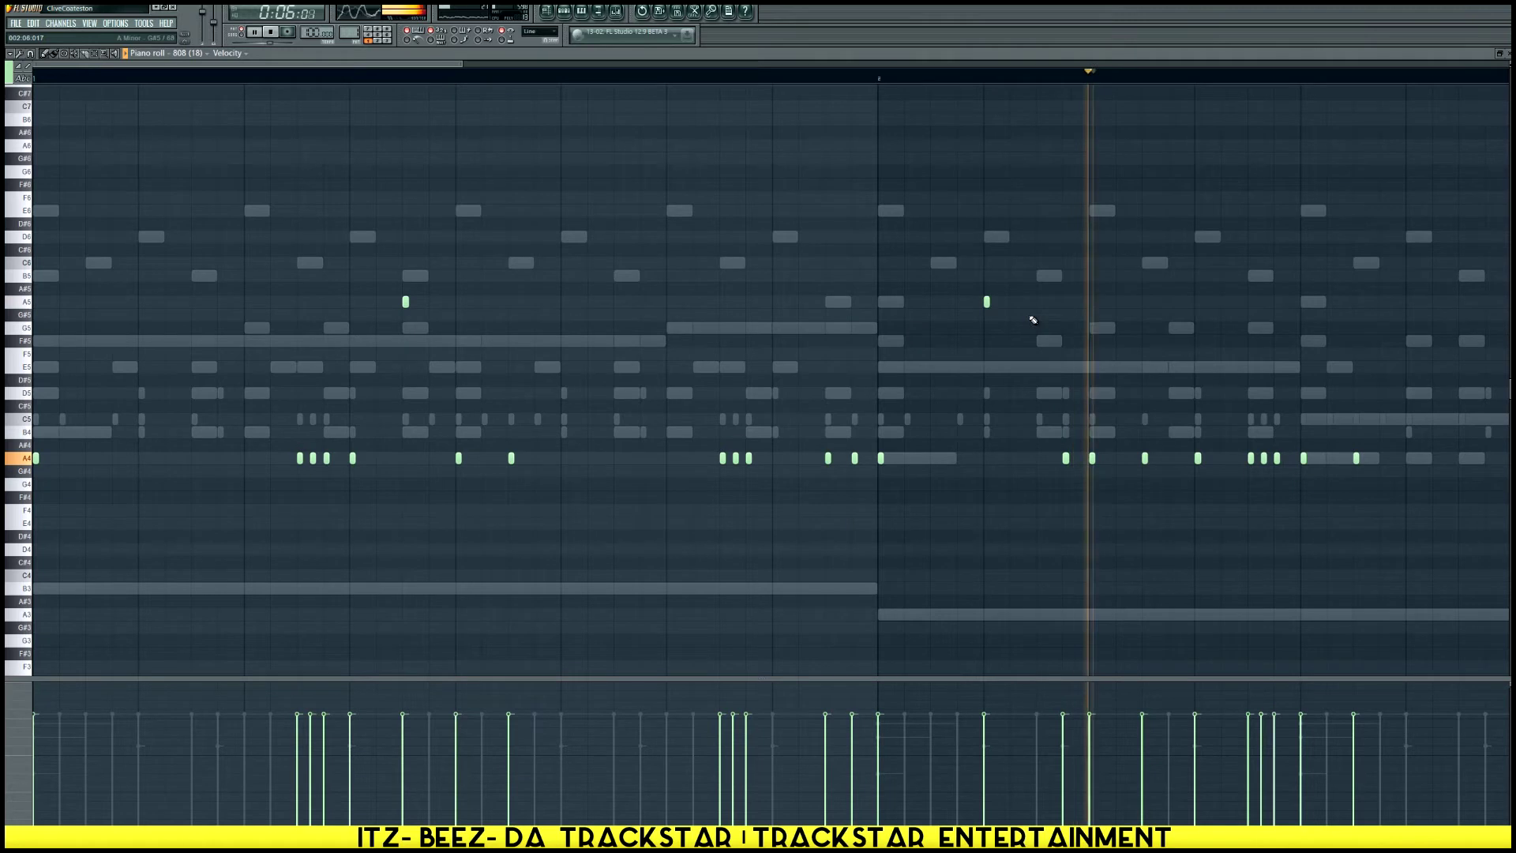
{"action": "right_click", "coordinate": [1066, 458]}
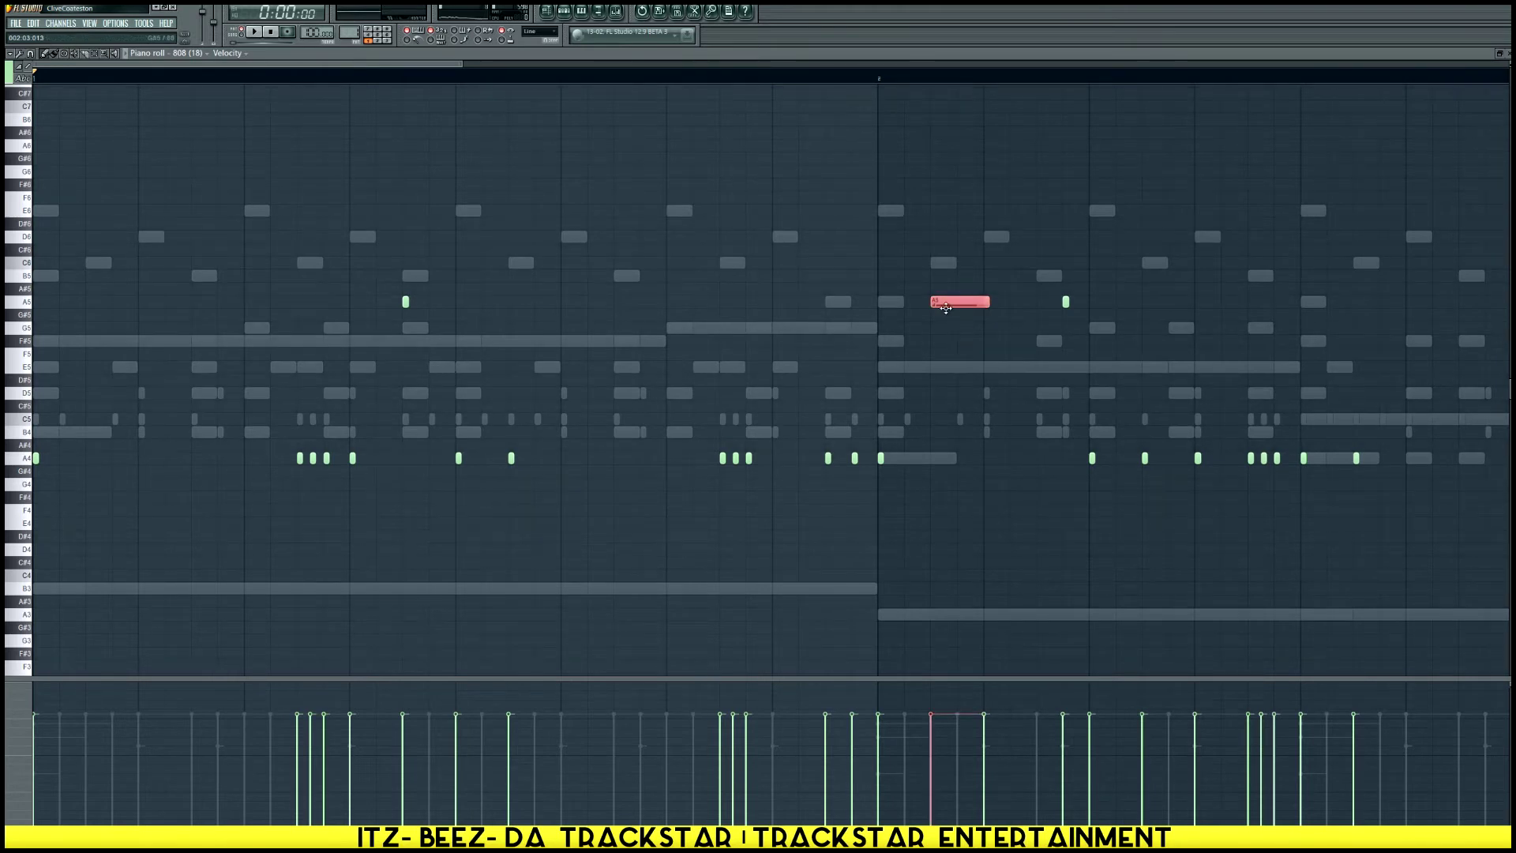
{"action": "key", "text": "space"}
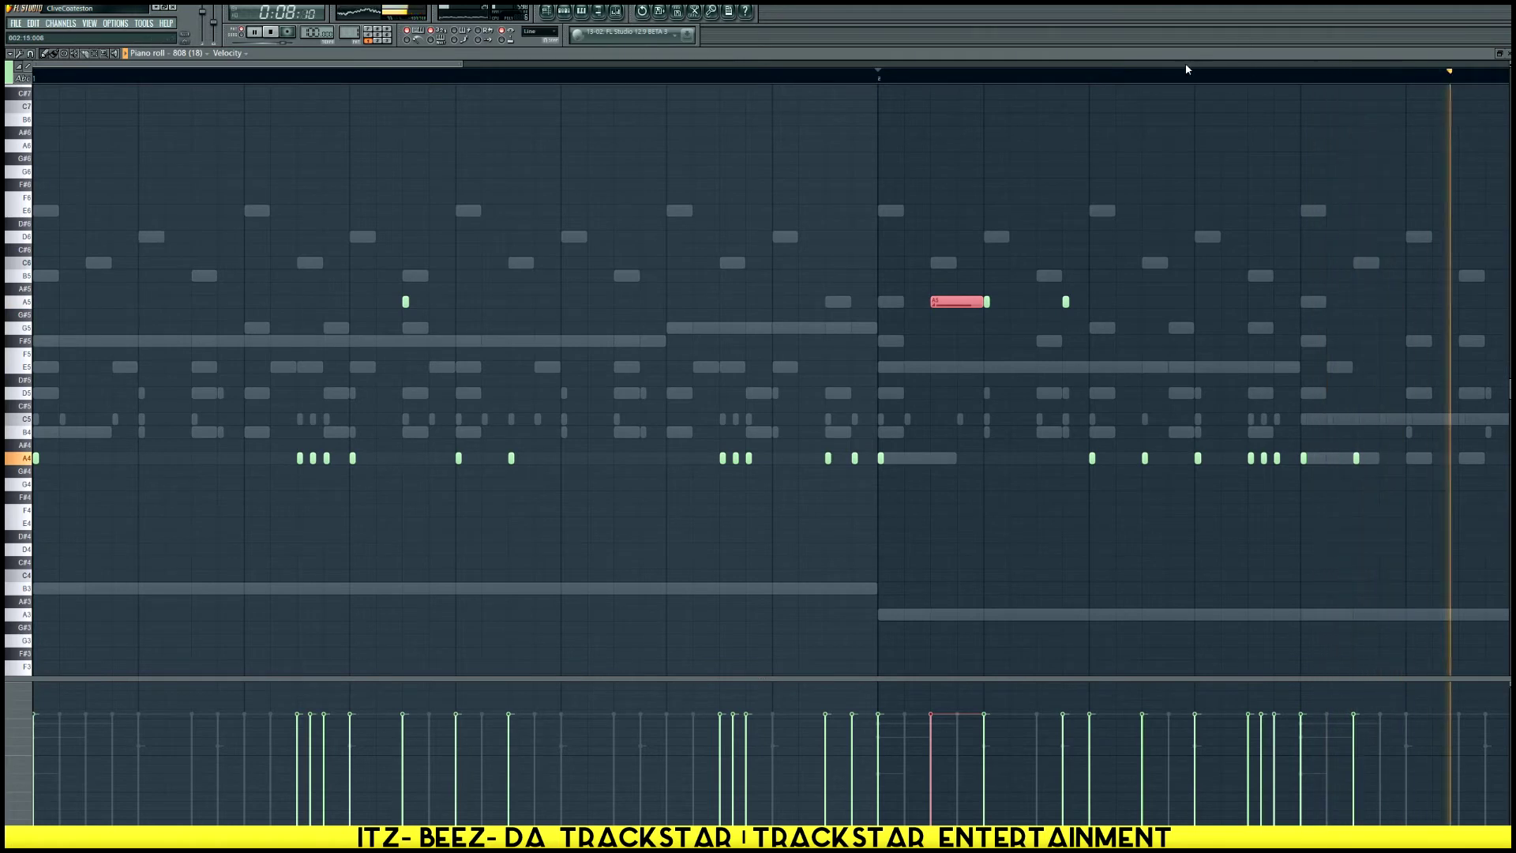
Place three B5 notes and one longer A4 note near the end of bar 2 in the 808 line
{"action": "scroll", "coordinate": [1188, 69], "scroll_direction": "down", "scroll_amount": 3}
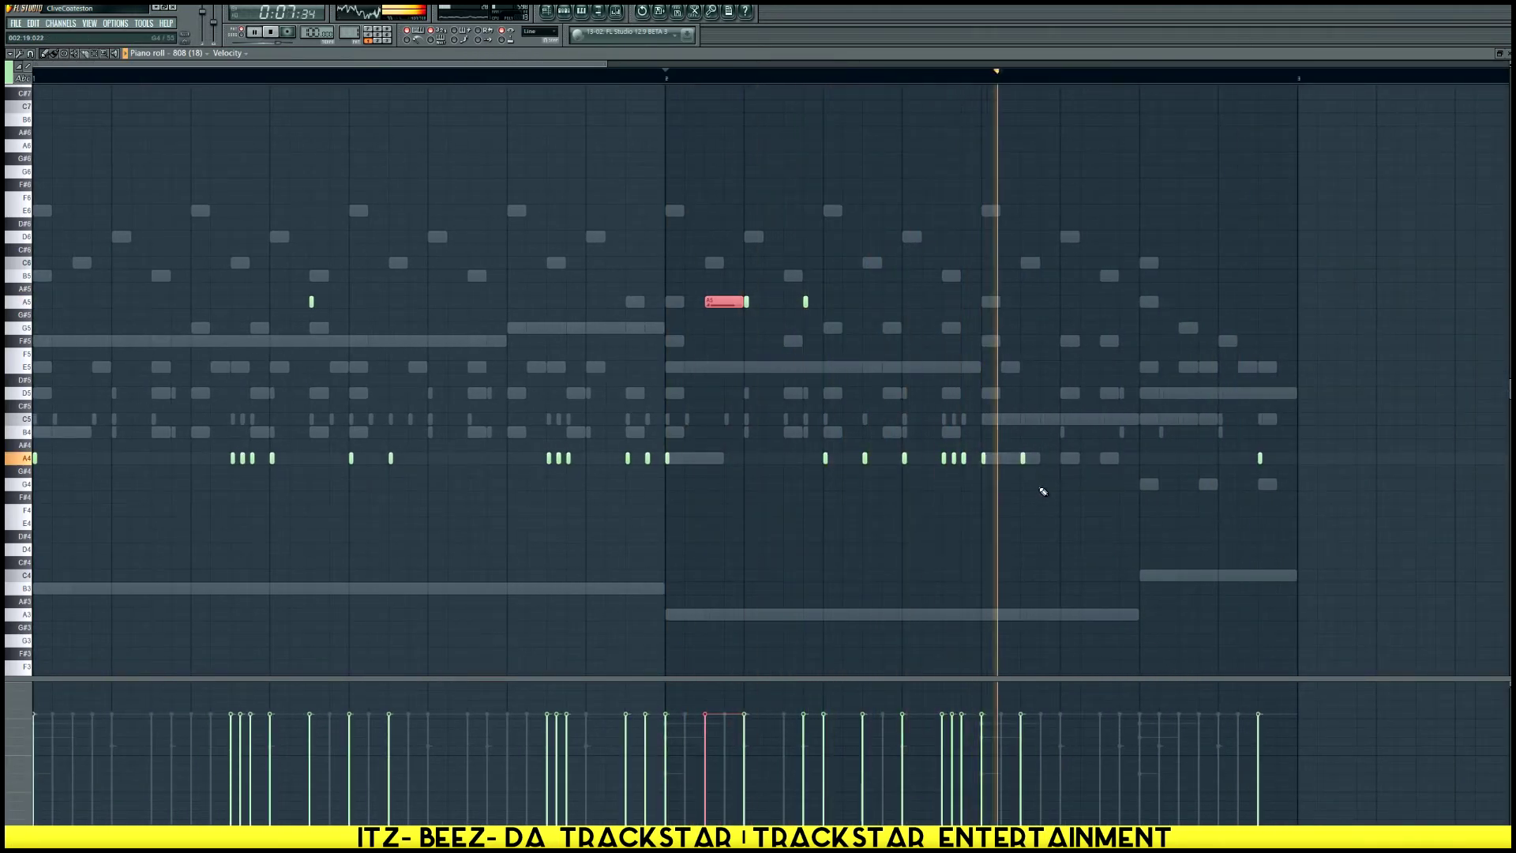
{"action": "left_click", "coordinate": [1102, 275]}
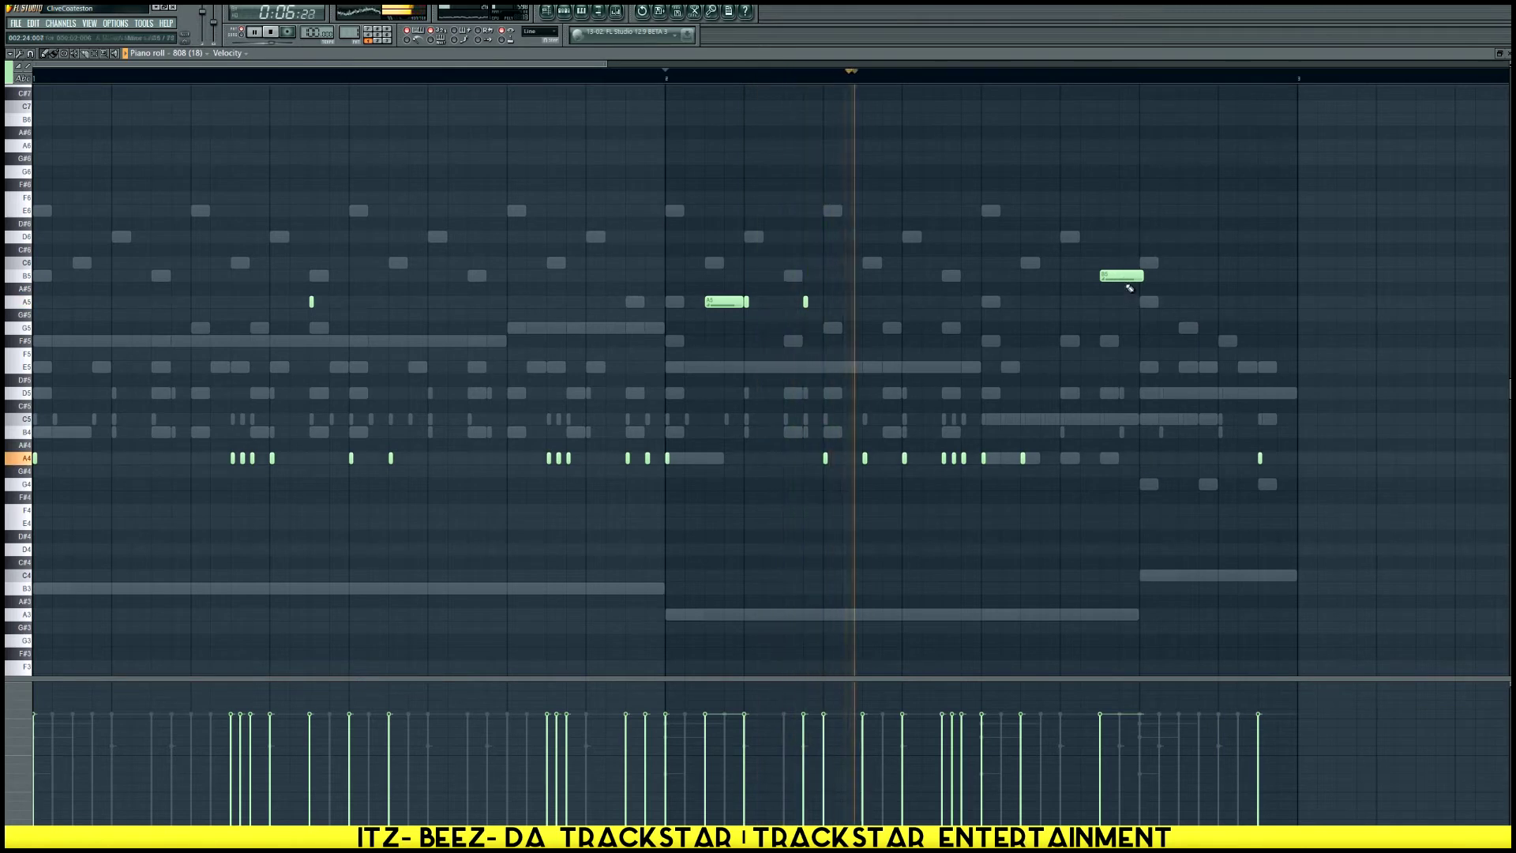
{"action": "left_click", "coordinate": [1164, 458]}
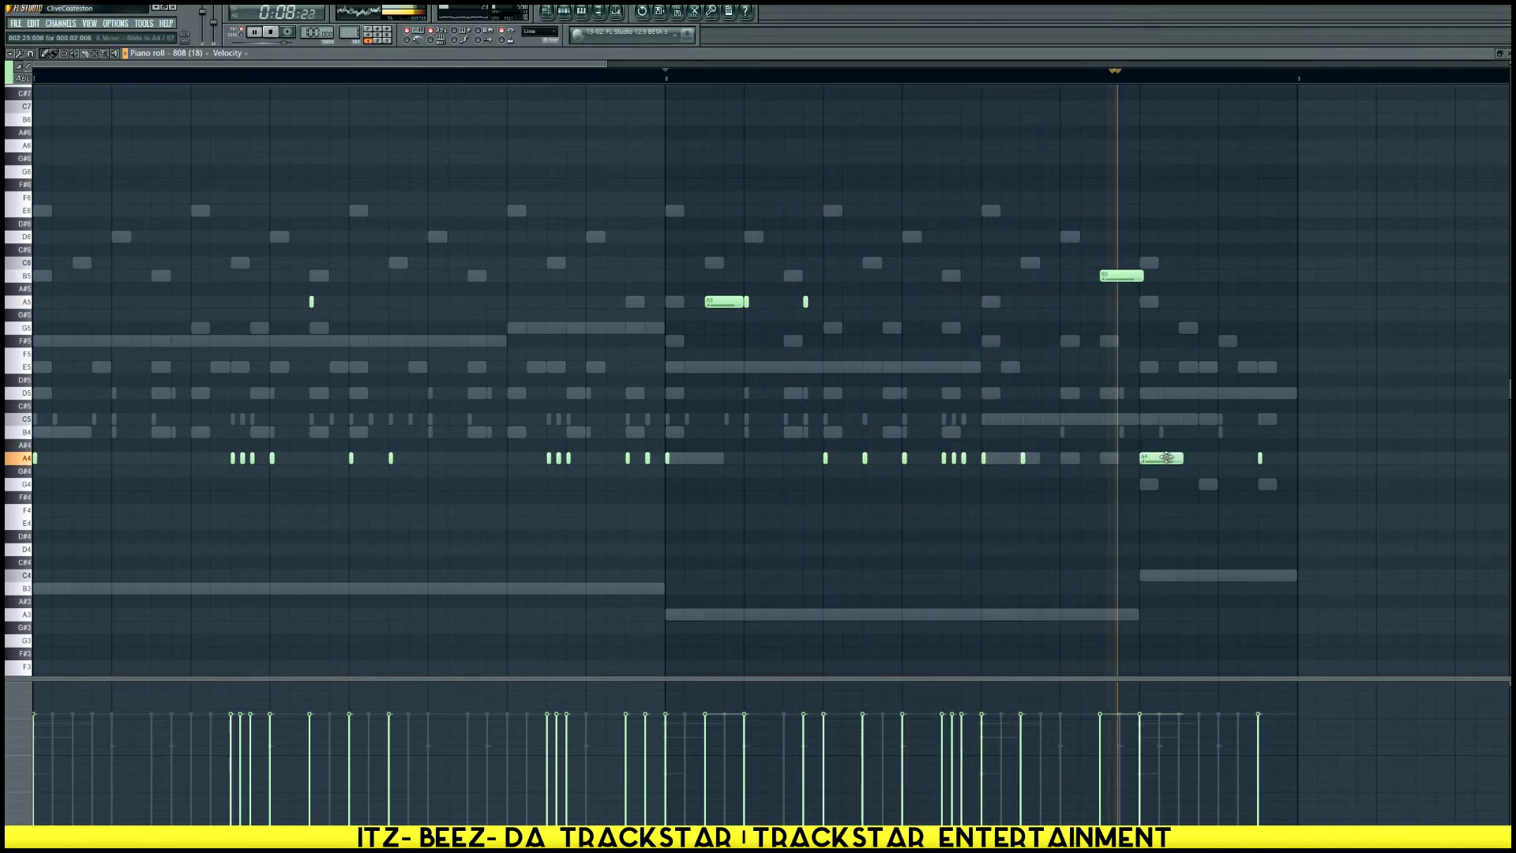
{"action": "left_click_drag", "start_coordinate": [1164, 458], "coordinate": [1054, 142]}
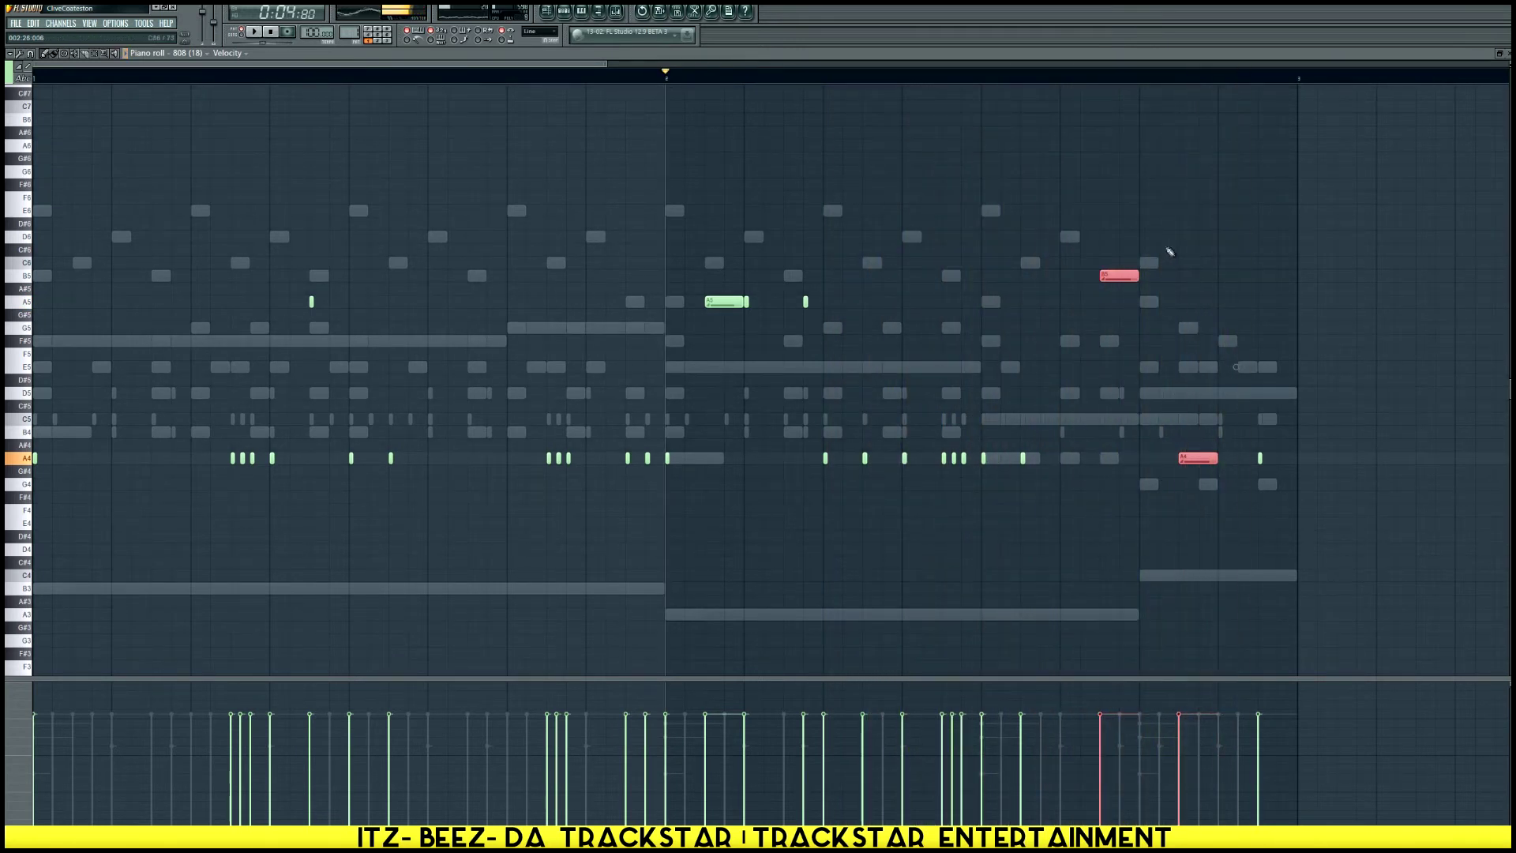
{"action": "left_click", "coordinate": [1223, 279]}
{"action": "left_click", "coordinate": [1223, 278]}
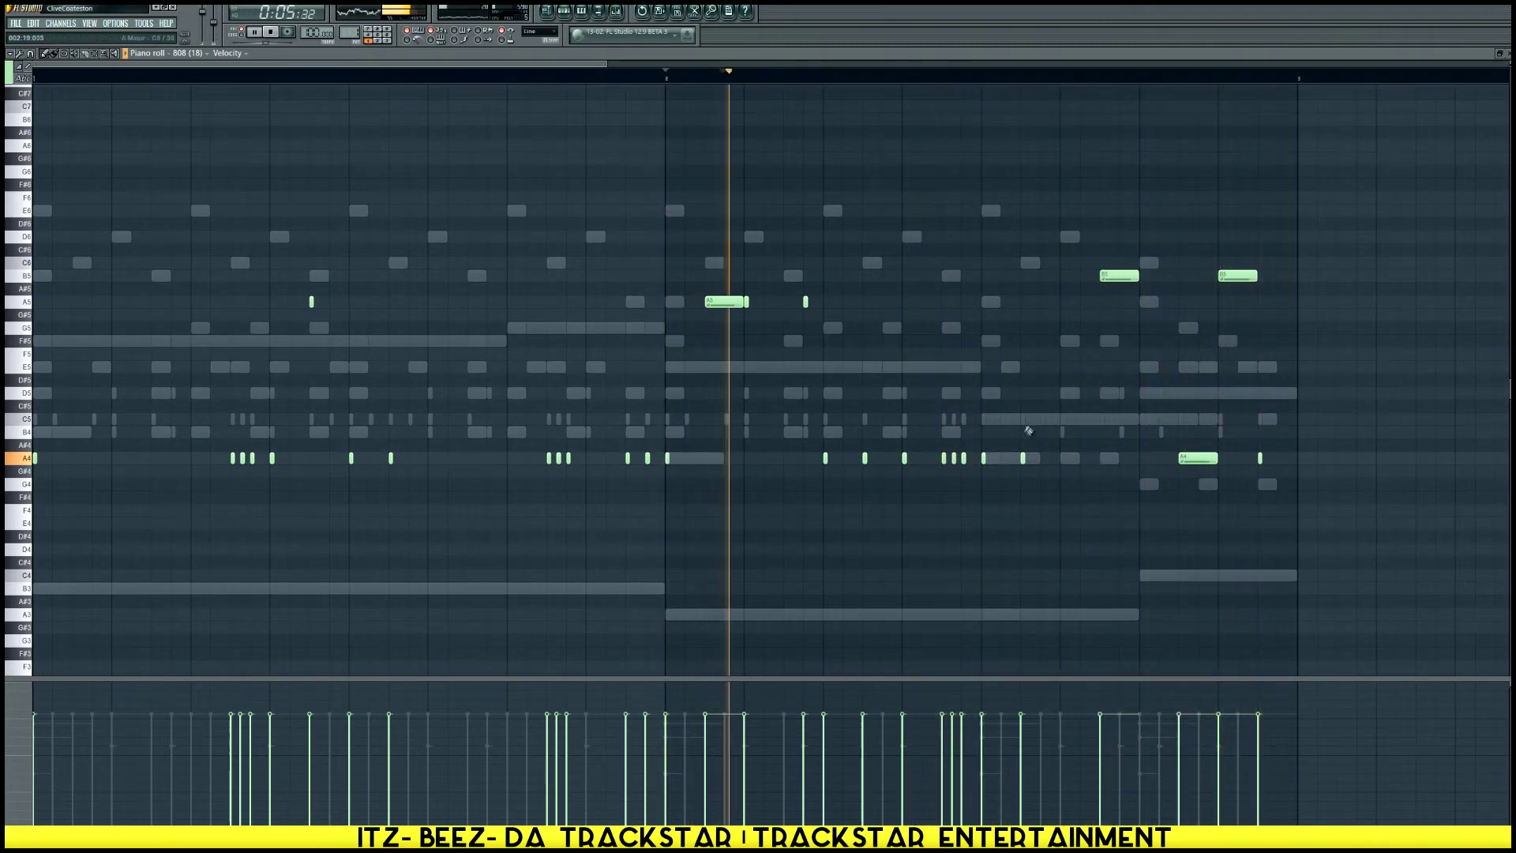
{"action": "left_click", "coordinate": [1022, 459]}
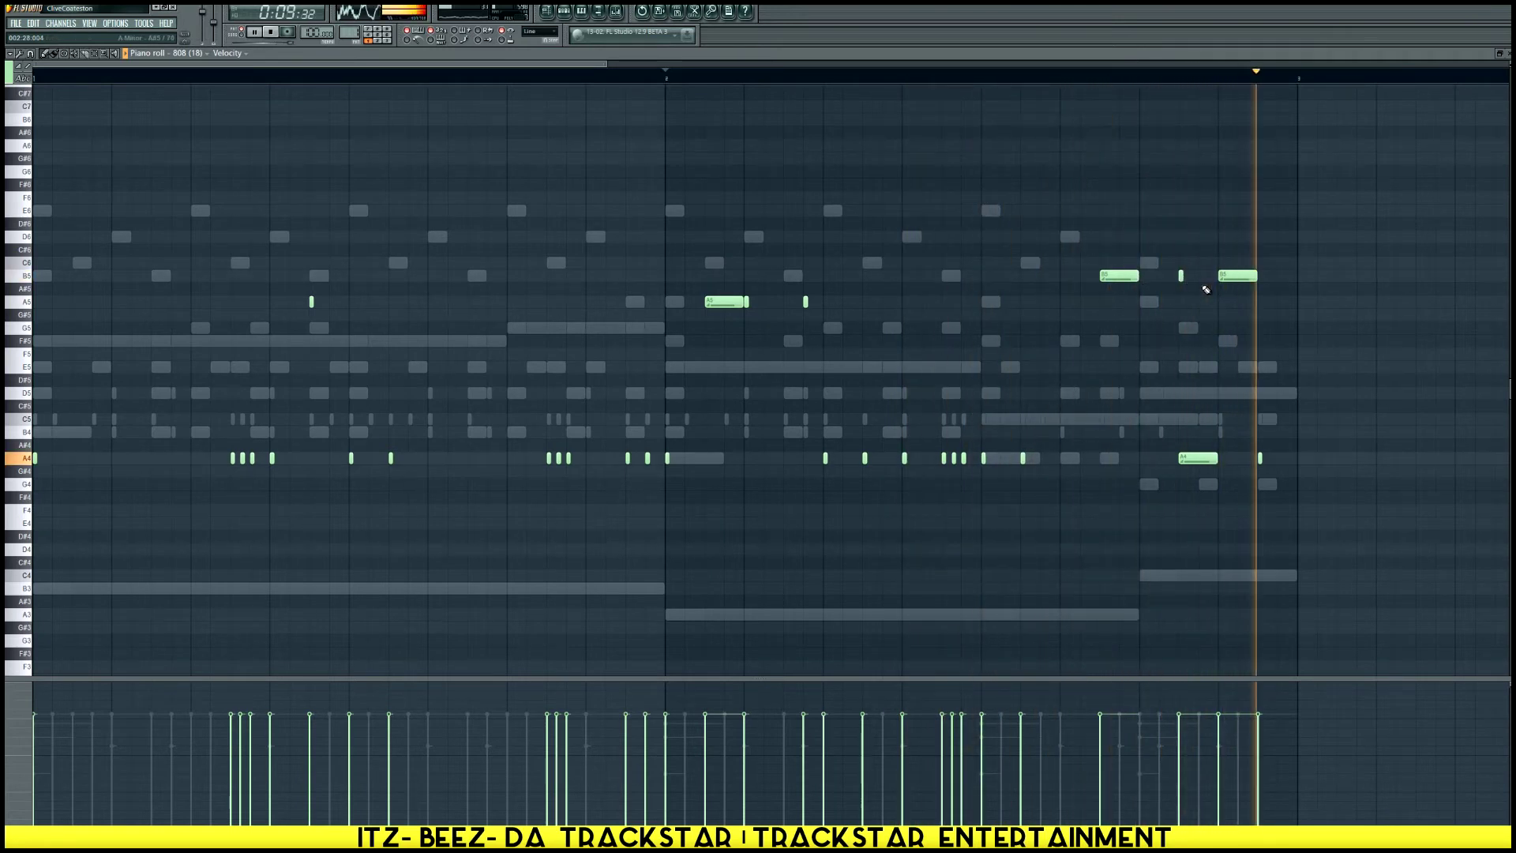
{"action": "right_click", "coordinate": [1060, 222], "text": "ctrl"}
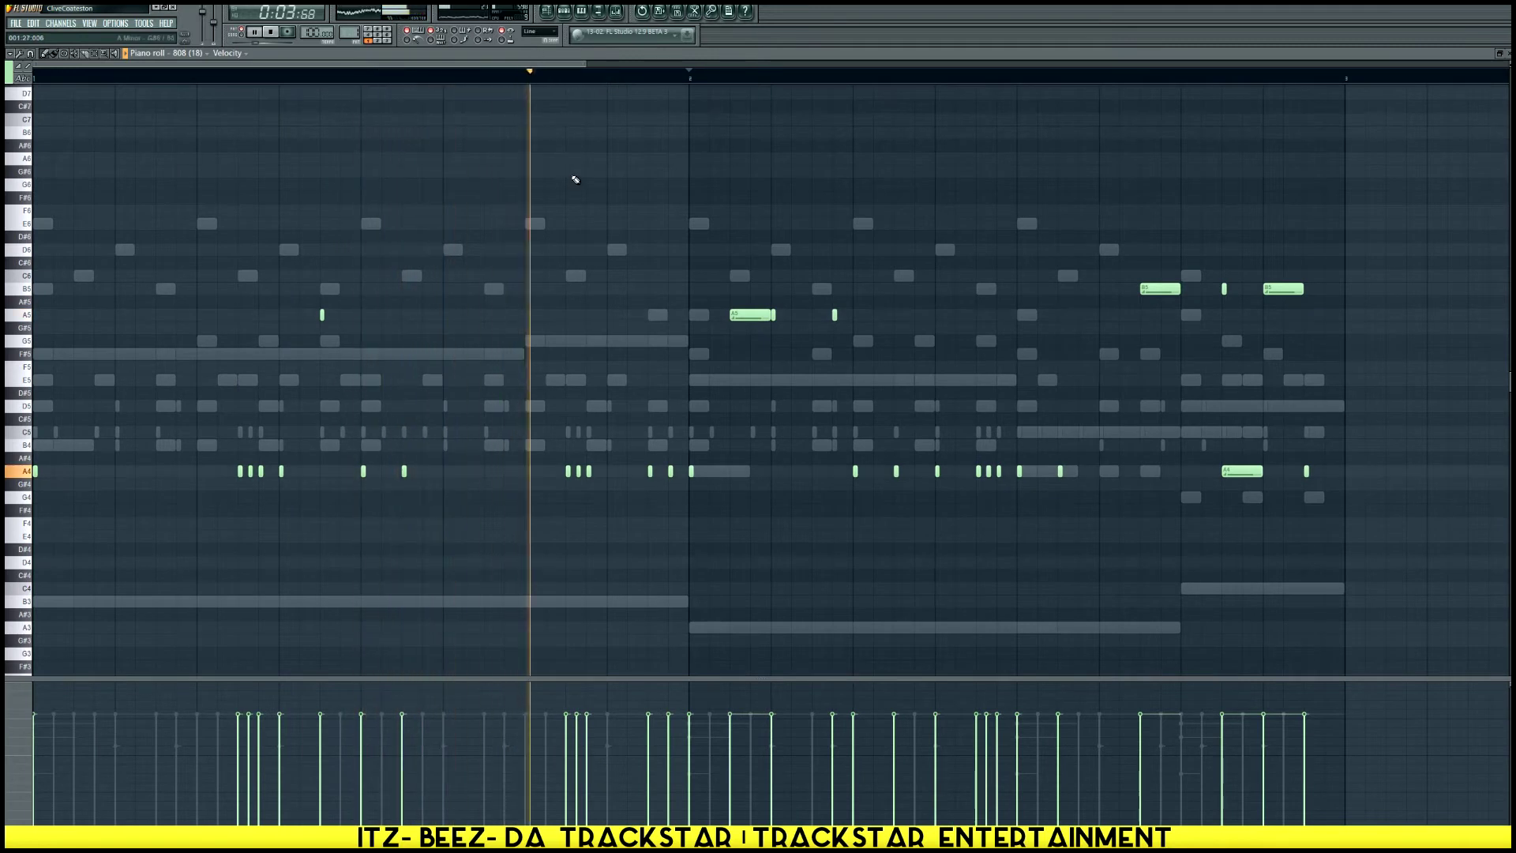
Apply the articulator to the 808 line so each note extends to the start of the following one
{"action": "key", "text": "alt+l"}
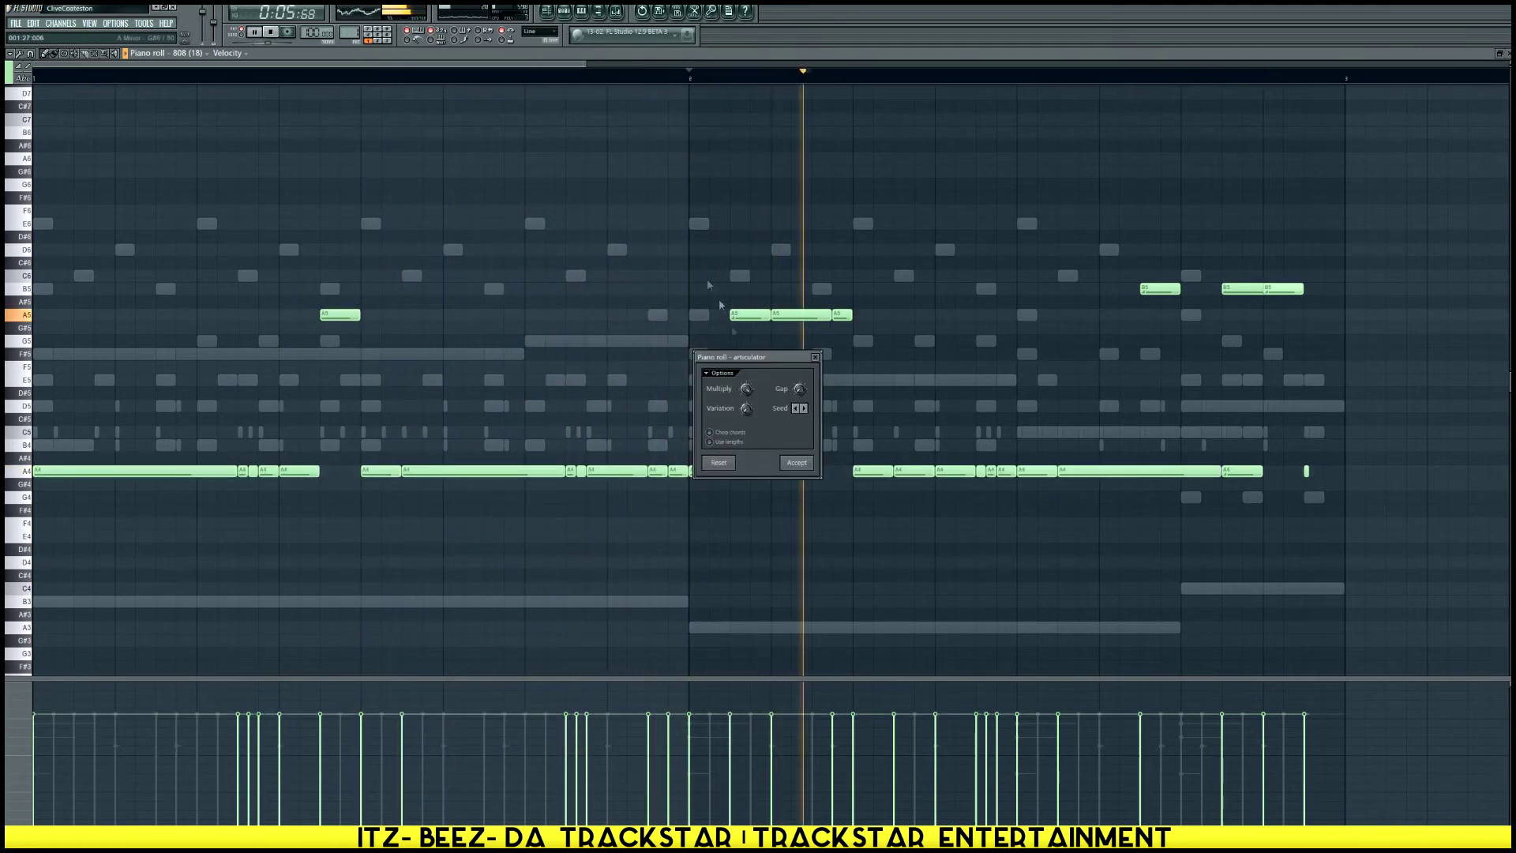
{"action": "left_click", "coordinate": [807, 468]}
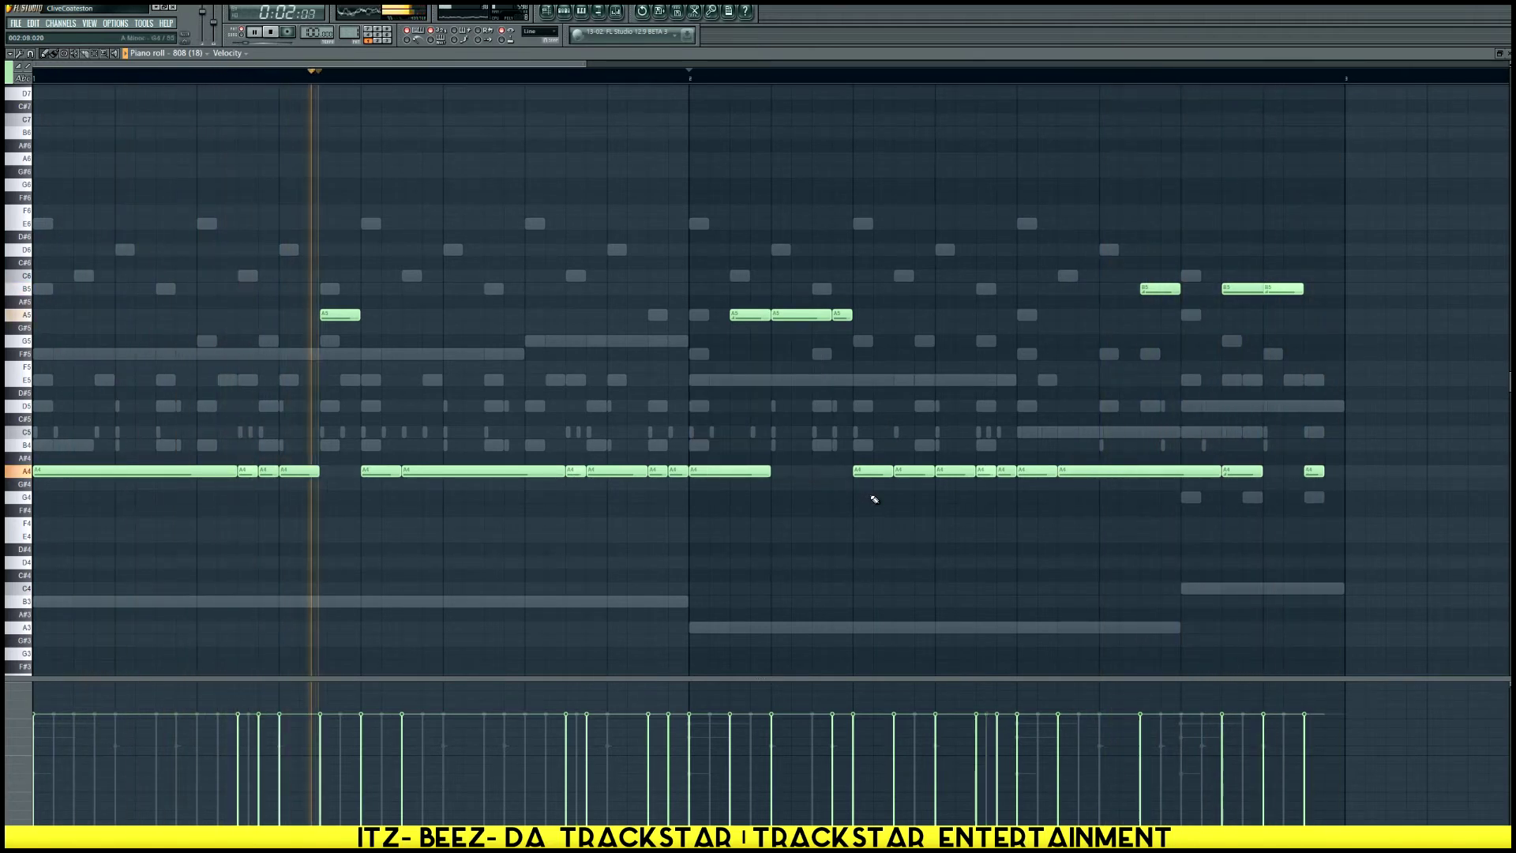
Extend the last B5 and A4 notes to the pattern's end, close the B5 gap, and merge two A4 hits mid-bar 2
{"action": "left_click", "coordinate": [1252, 291]}
{"action": "left_click", "coordinate": [1259, 291]}
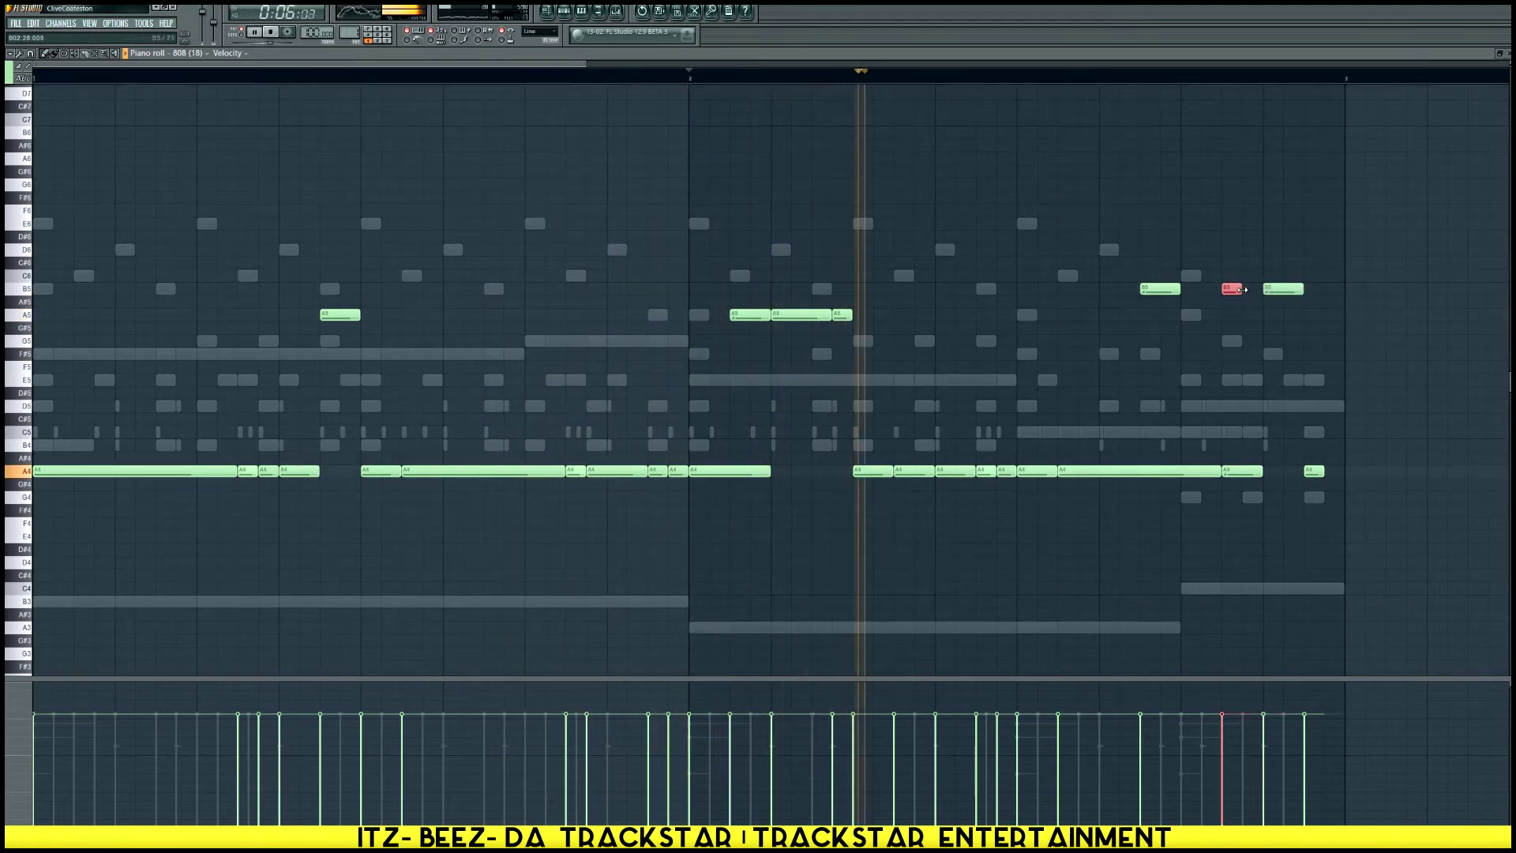
{"action": "left_click_drag", "start_coordinate": [1303, 290], "coordinate": [1343, 293]}
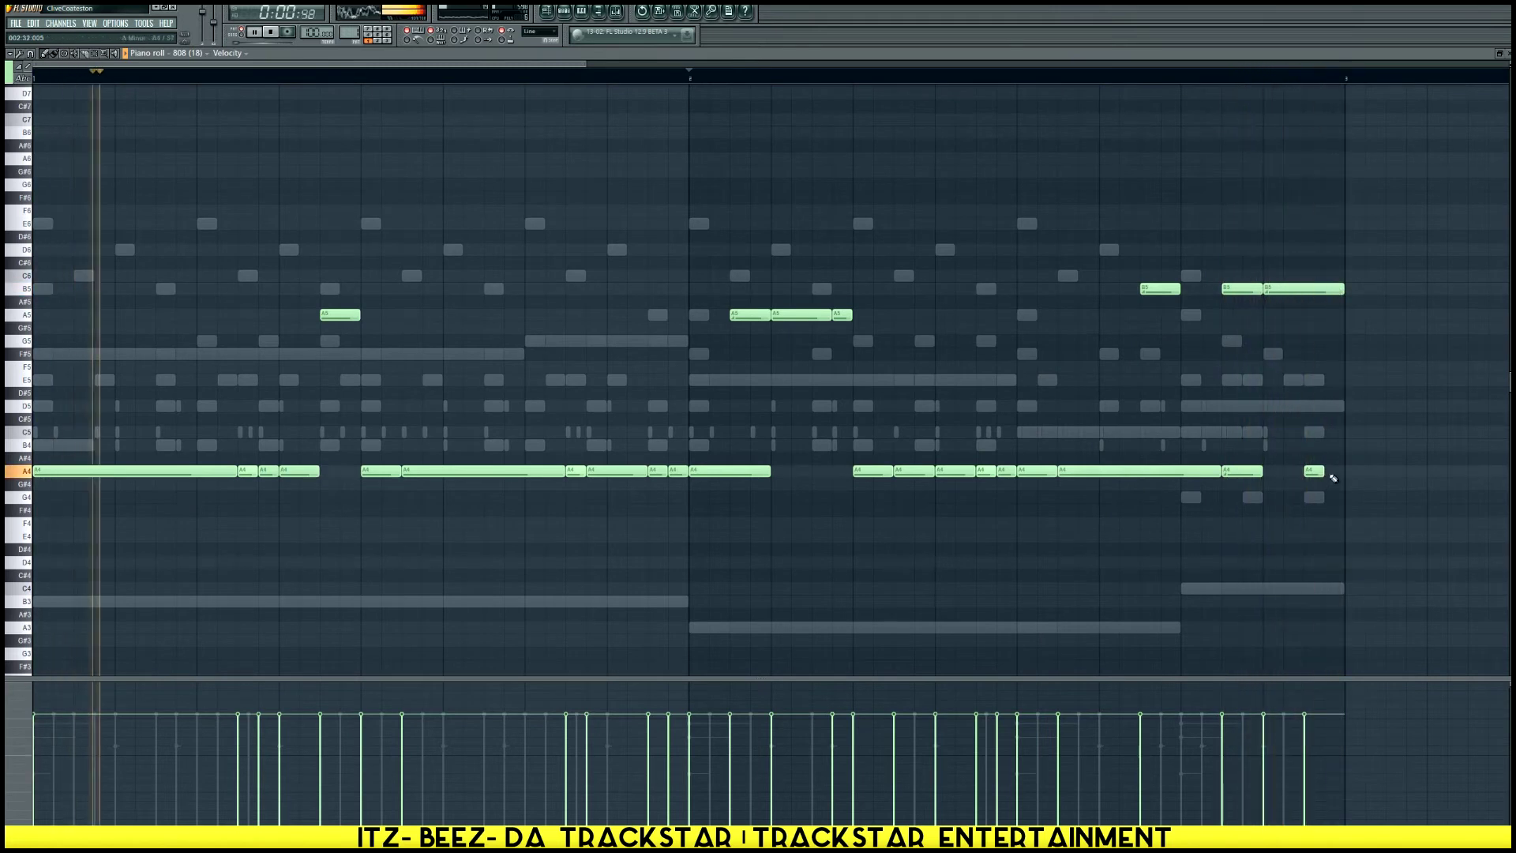
{"action": "left_click_drag", "start_coordinate": [1325, 471], "coordinate": [1336, 469]}
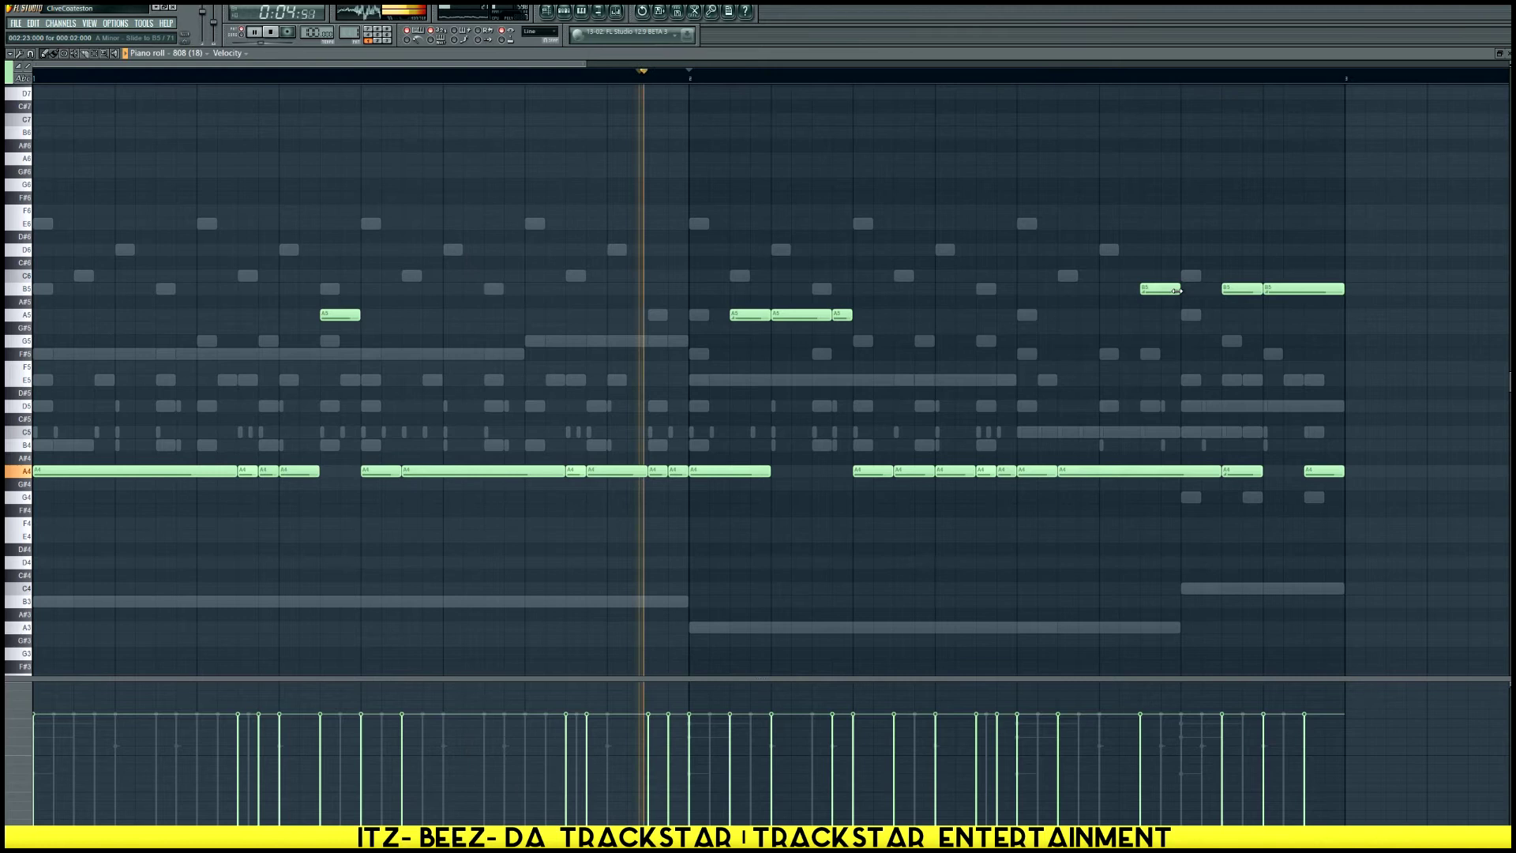
{"action": "left_click_drag", "start_coordinate": [1178, 290], "coordinate": [1221, 290]}
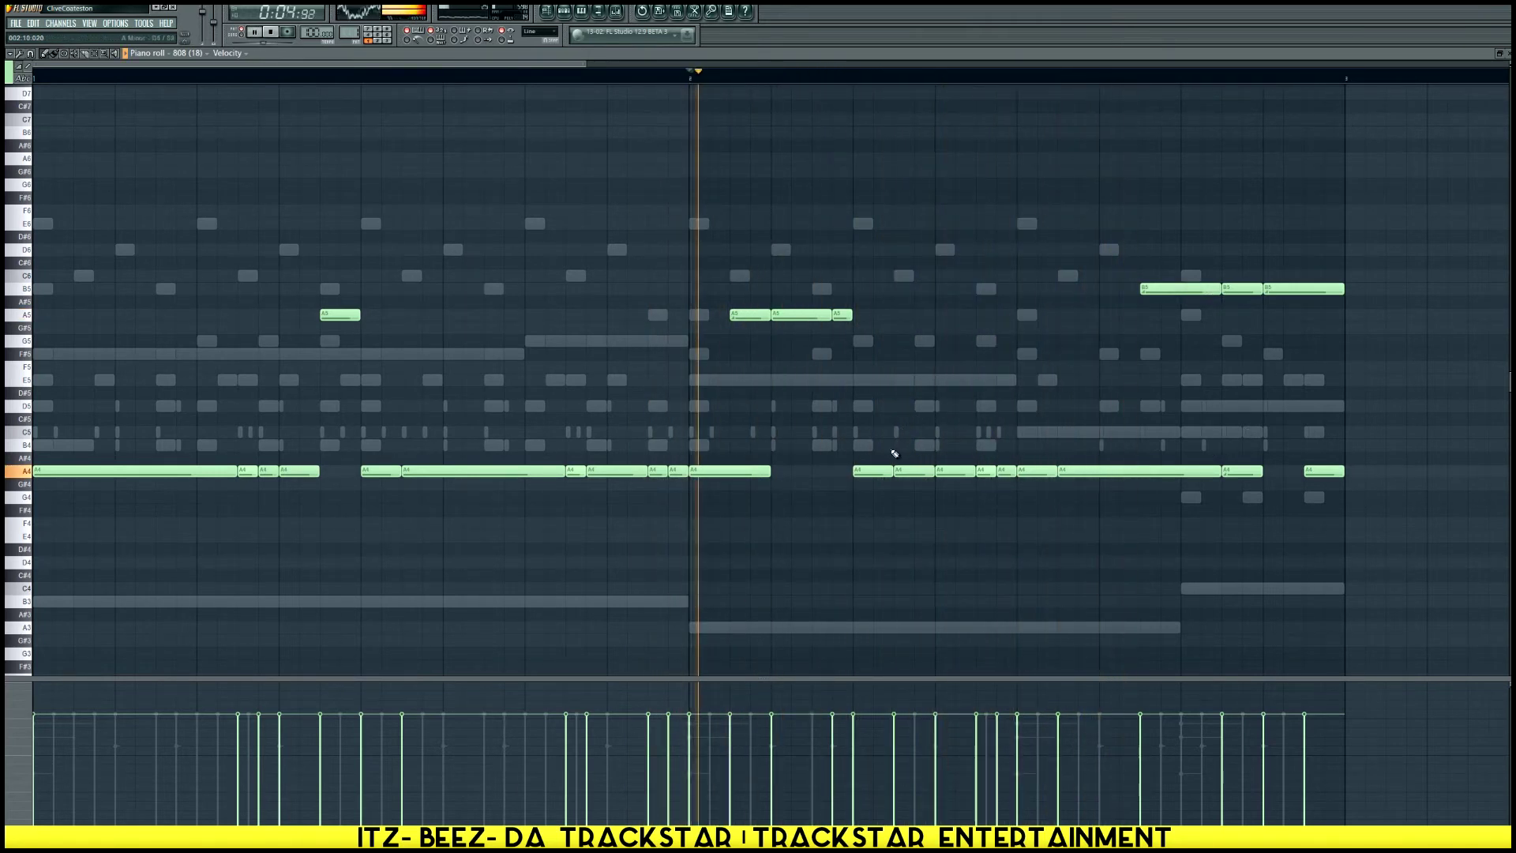
{"action": "right_click", "coordinate": [937, 435]}
{"action": "right_click", "coordinate": [938, 435]}
{"action": "double_click", "coordinate": [942, 475]}
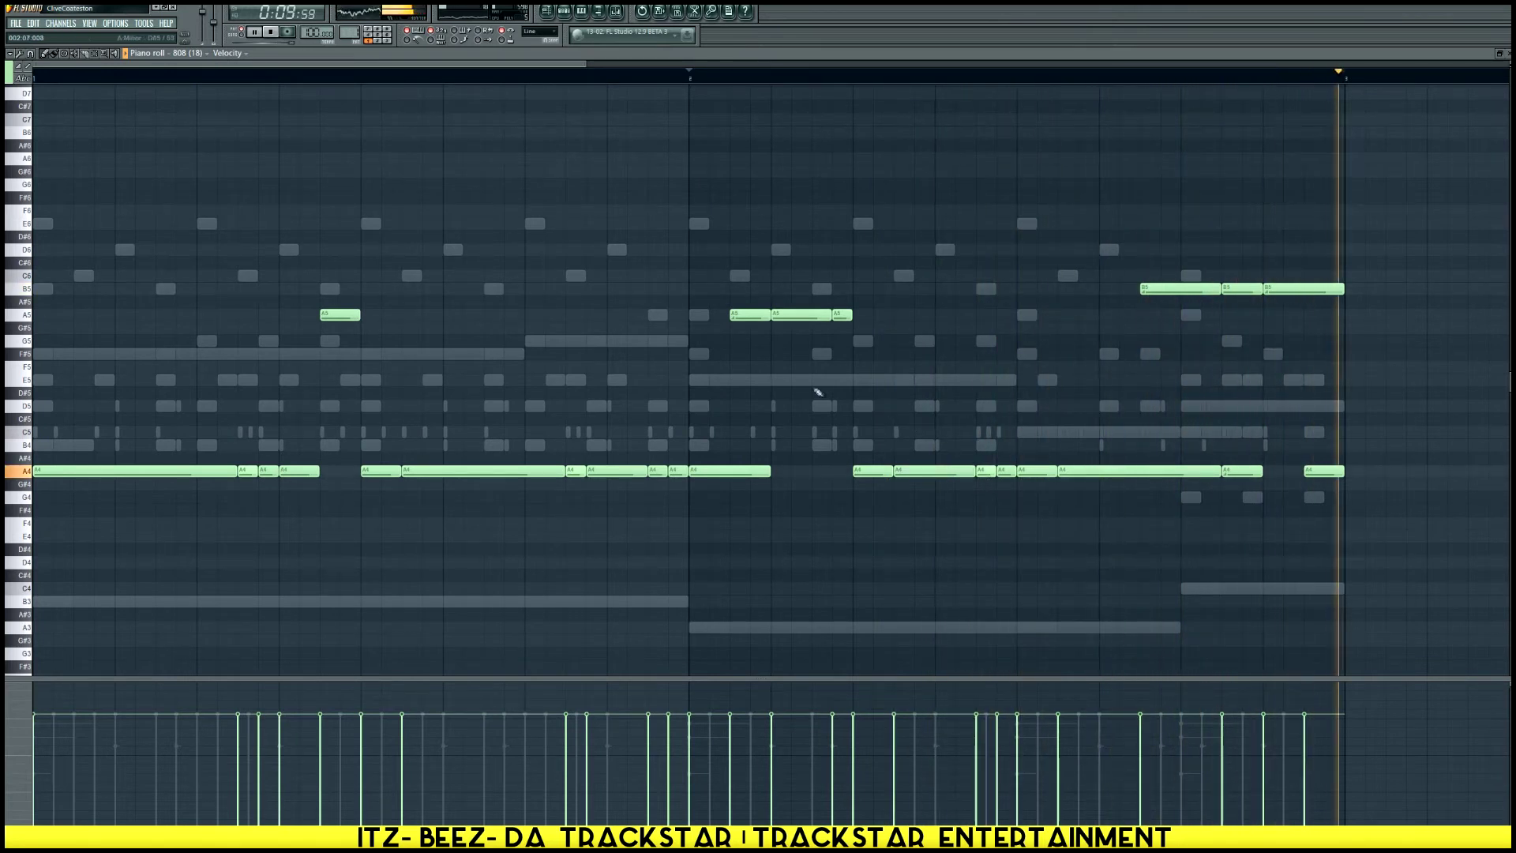
Insert a third Nexus channel above the kick and copy the Kontakt part's notes into it
{"action": "left_click", "coordinate": [565, 13]}
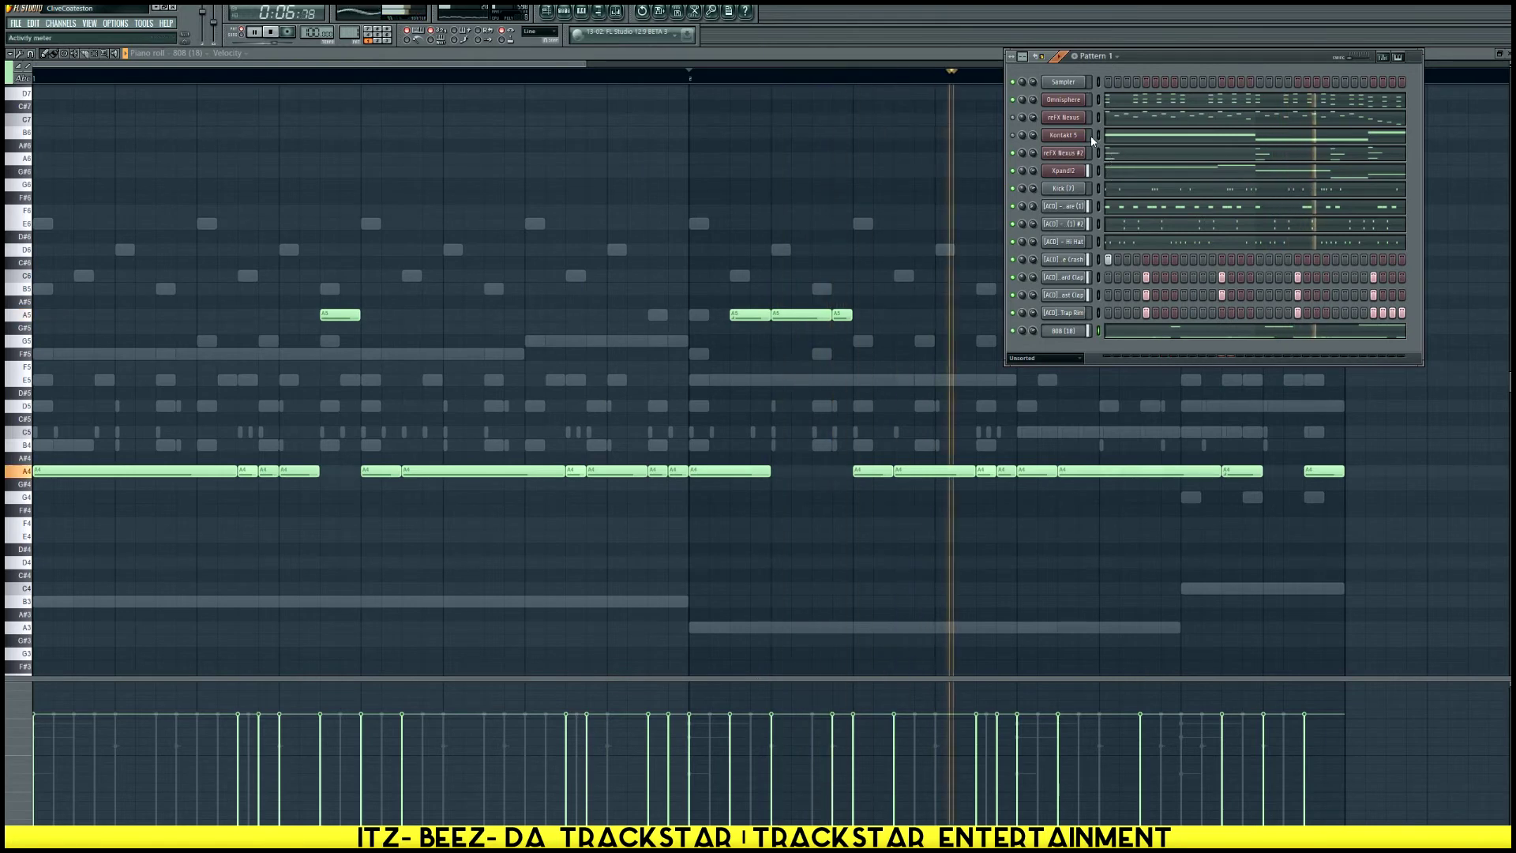
{"action": "right_click", "coordinate": [1084, 188]}
{"action": "mouse_move", "coordinate": [1149, 318]}
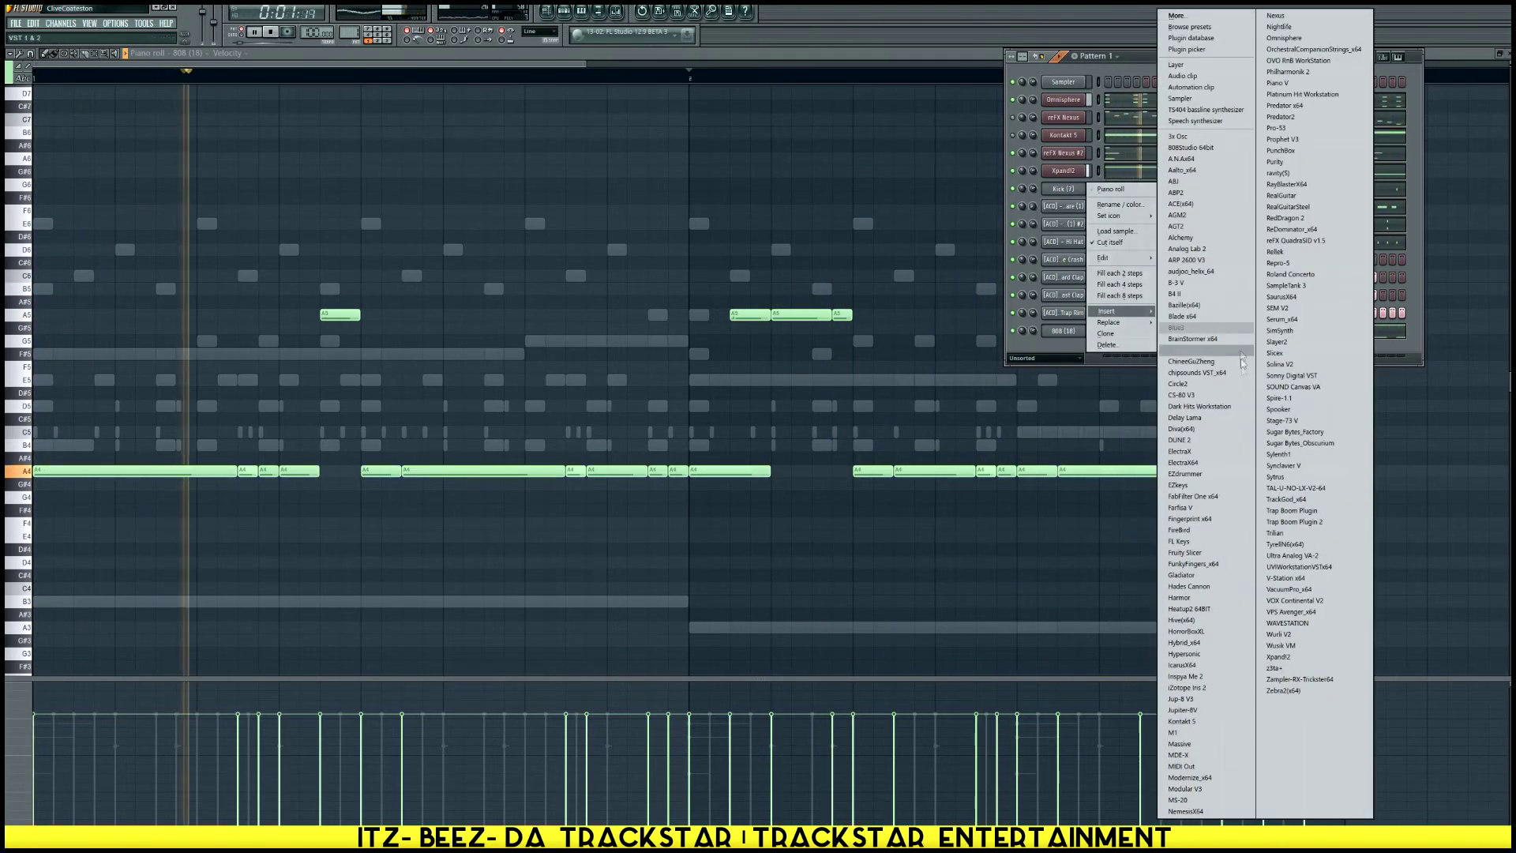
{"action": "left_click", "coordinate": [1271, 16]}
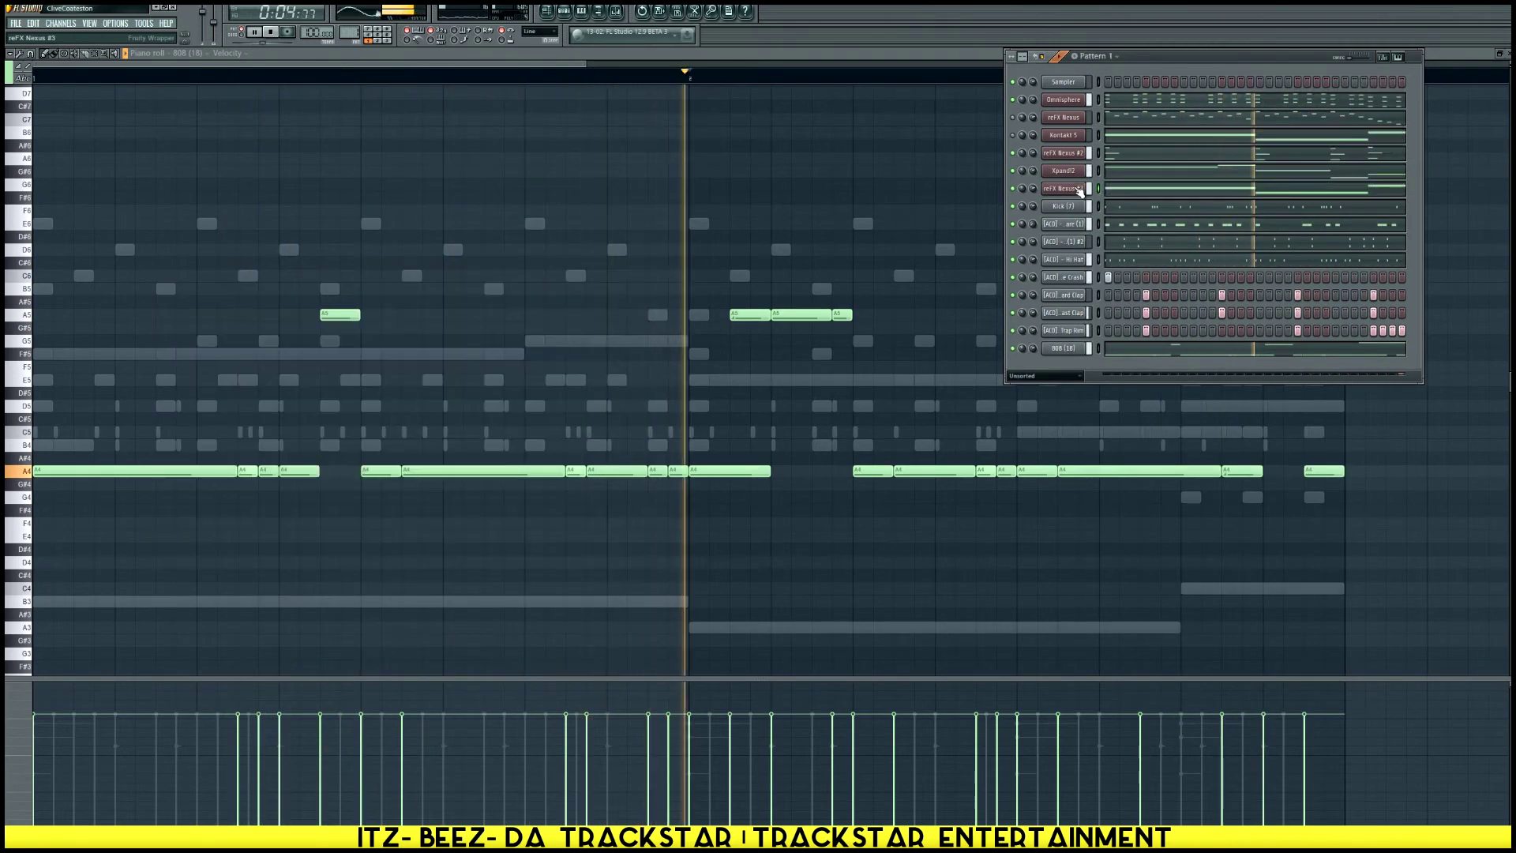
Open the new Nexus instrument and browse its preset categories for a sound
{"action": "left_click", "coordinate": [1081, 191]}
{"action": "scroll", "coordinate": [348, 384], "scroll_direction": "down", "scroll_amount": 3}
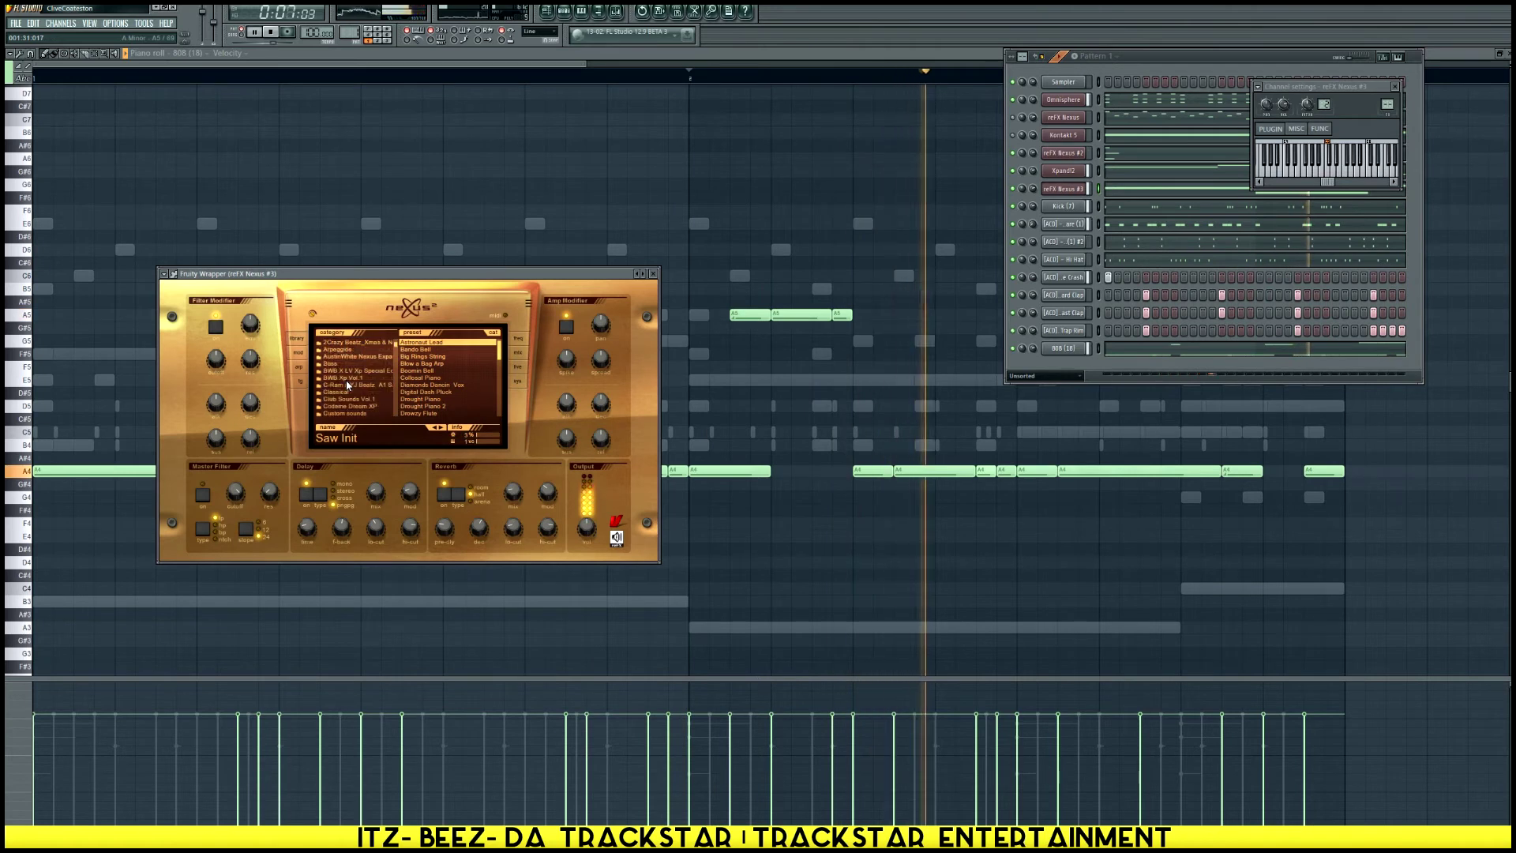
{"action": "scroll", "coordinate": [350, 368], "scroll_direction": "down", "scroll_amount": 2}
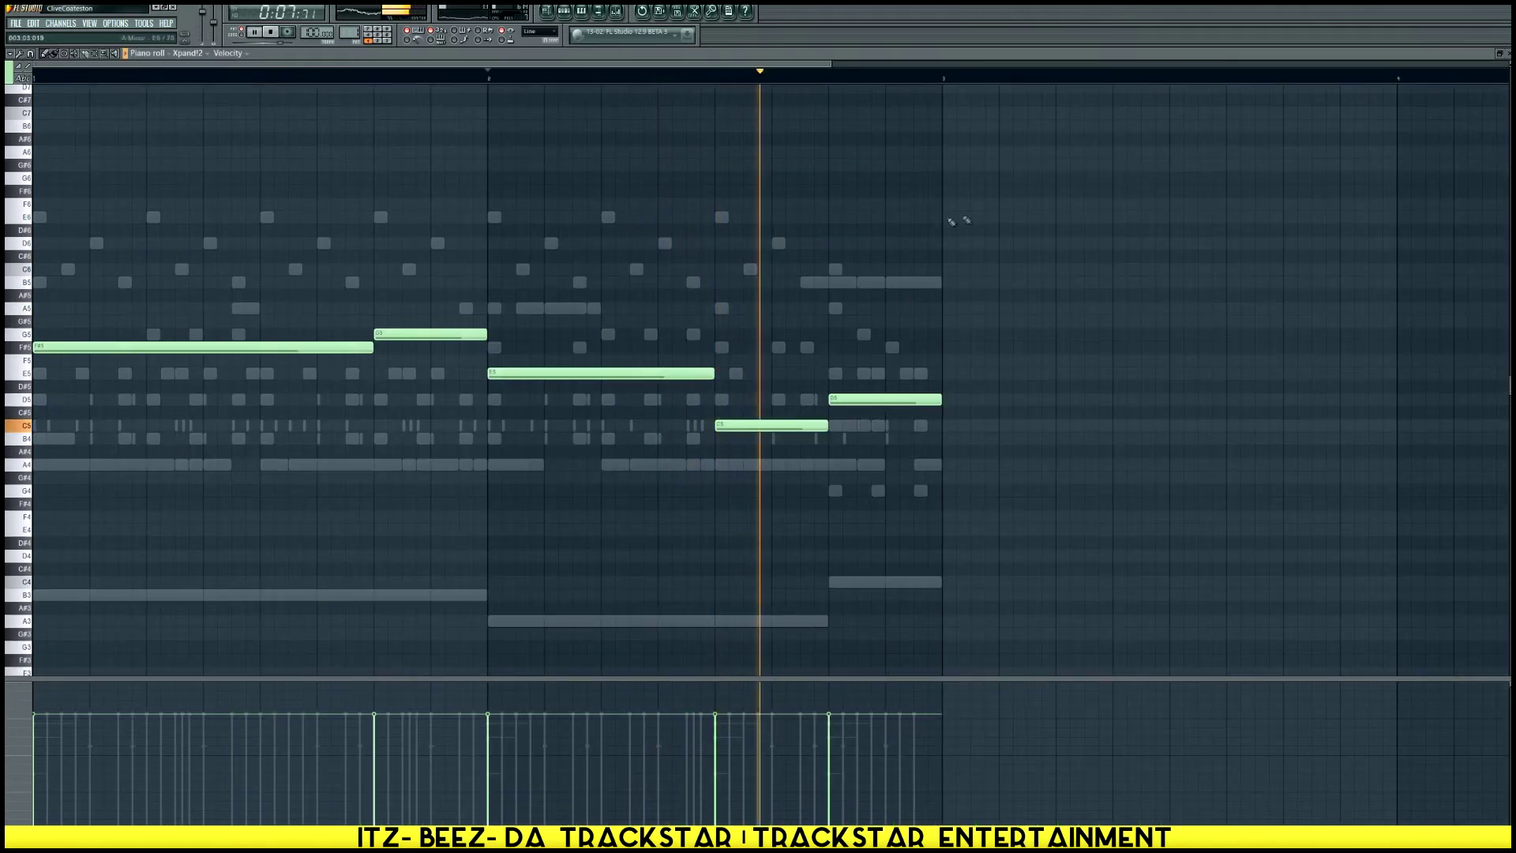
Transpose all notes of the reFX Nexus #3 part down one octave
{"action": "left_click", "coordinate": [564, 12]}
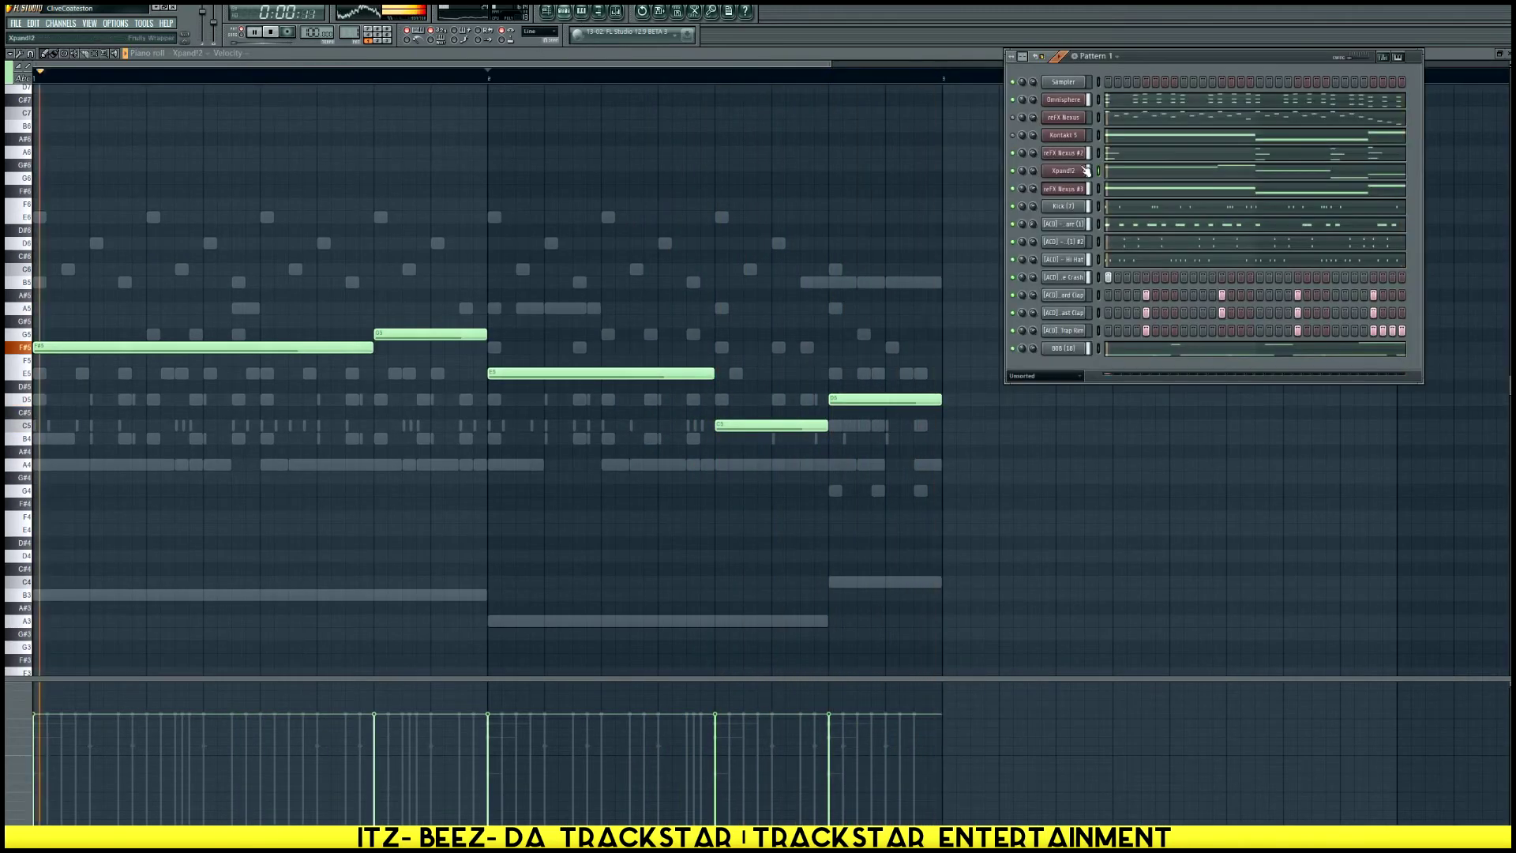
{"action": "left_click", "coordinate": [1062, 189]}
{"action": "key", "text": "F7"}
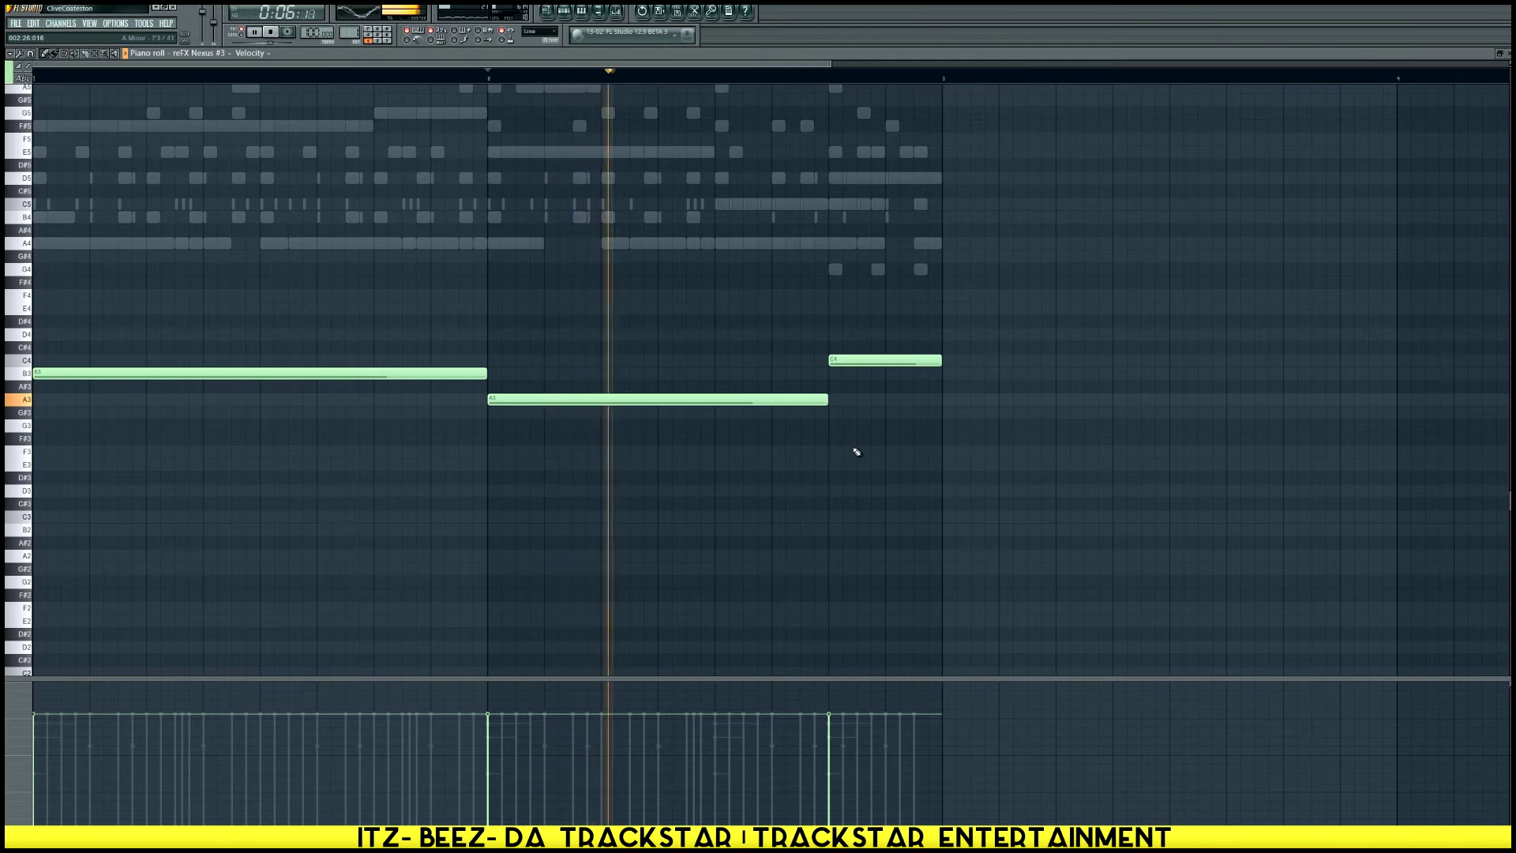
{"action": "key", "text": "ctrl+Down"}
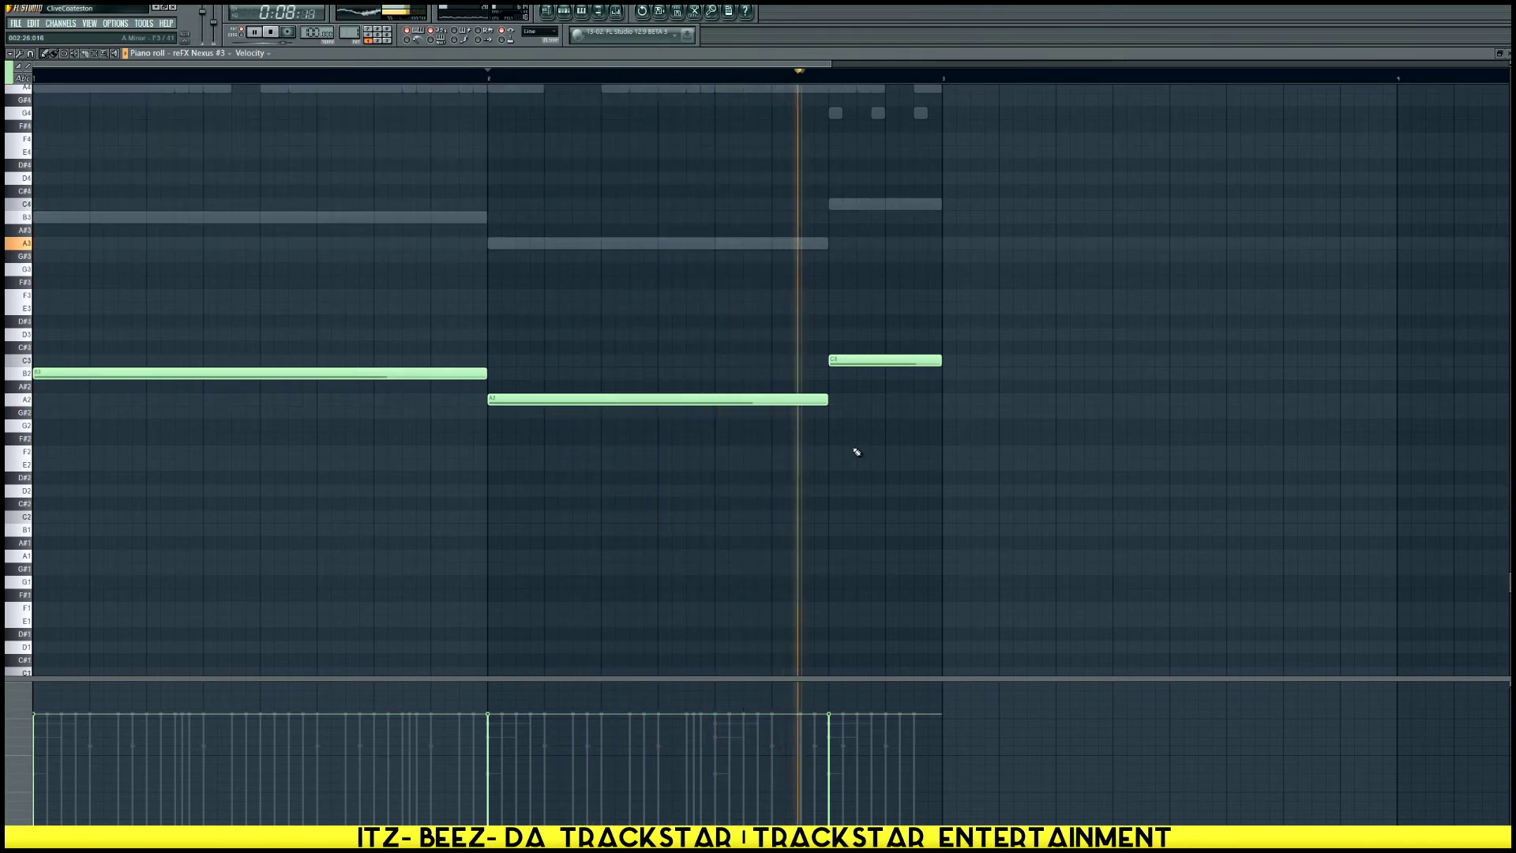
Duplicate all reFX Nexus #3 notes one octave higher, deselect them and bring up the channel rack
{"action": "key", "text": "ctrl+a"}
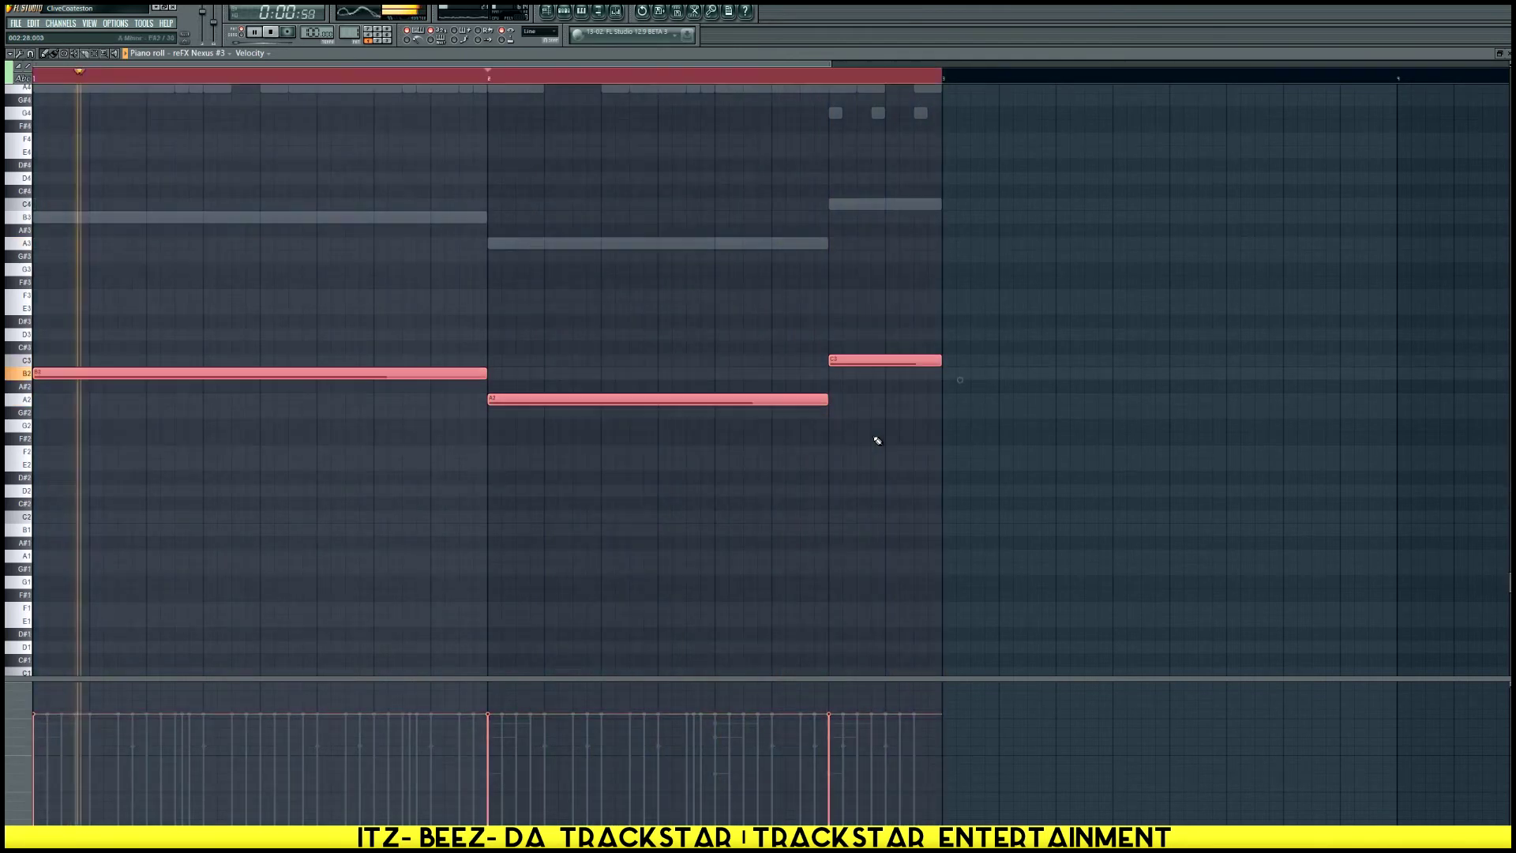
{"action": "key", "text": "ctrl+c"}
{"action": "key", "text": "ctrl+v"}
{"action": "key", "text": "ctrl+Up"}
{"action": "scroll", "coordinate": [877, 441], "scroll_direction": "up", "scroll_amount": 3}
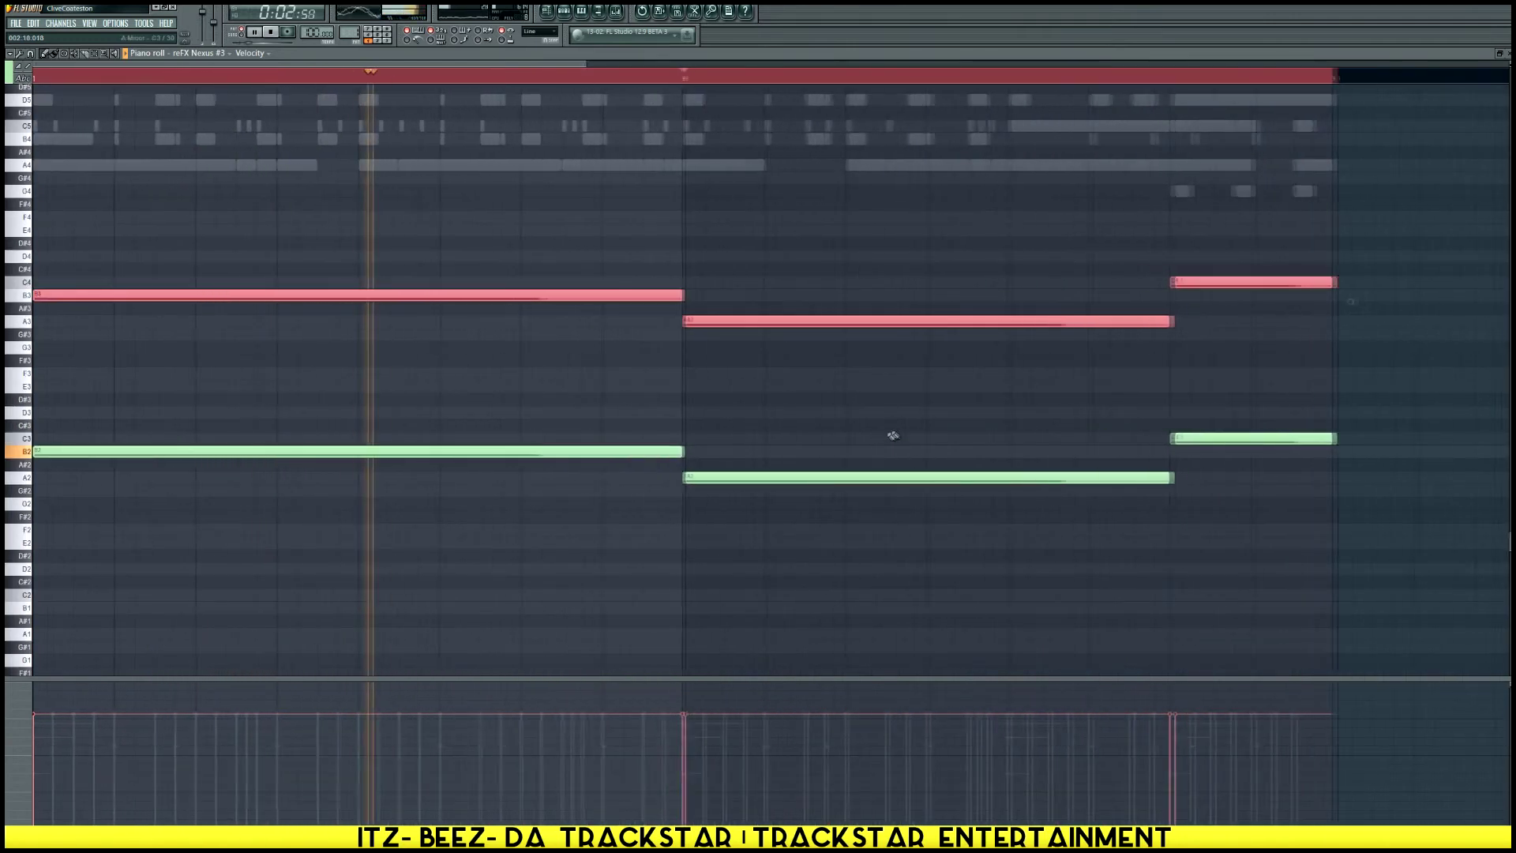
{"action": "scroll", "coordinate": [716, 85], "scroll_direction": "down", "scroll_amount": 3}
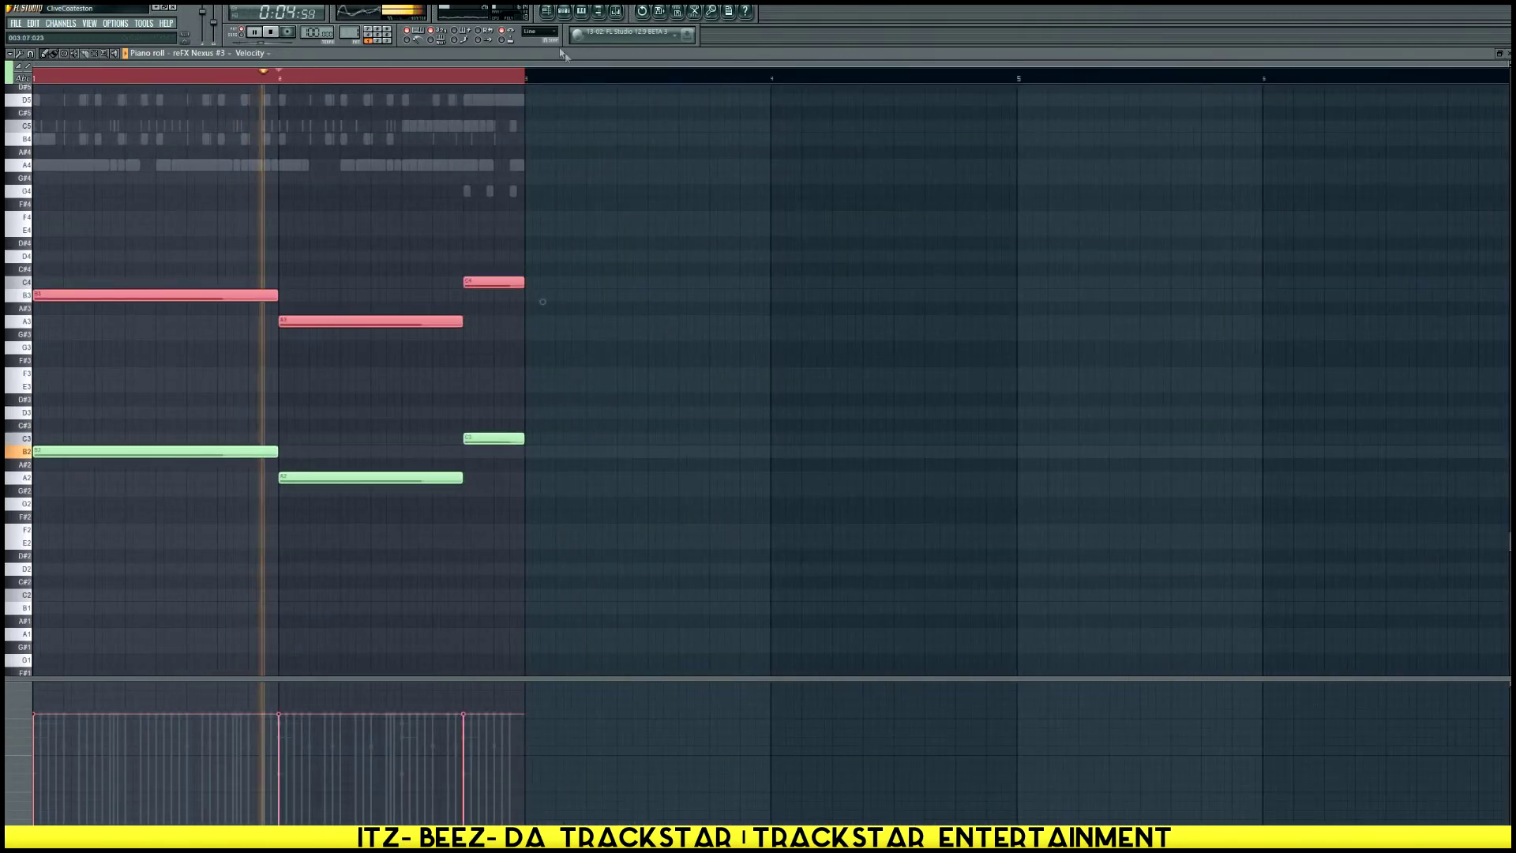
{"action": "key", "text": "ctrl+d"}
{"action": "left_click", "coordinate": [566, 18]}
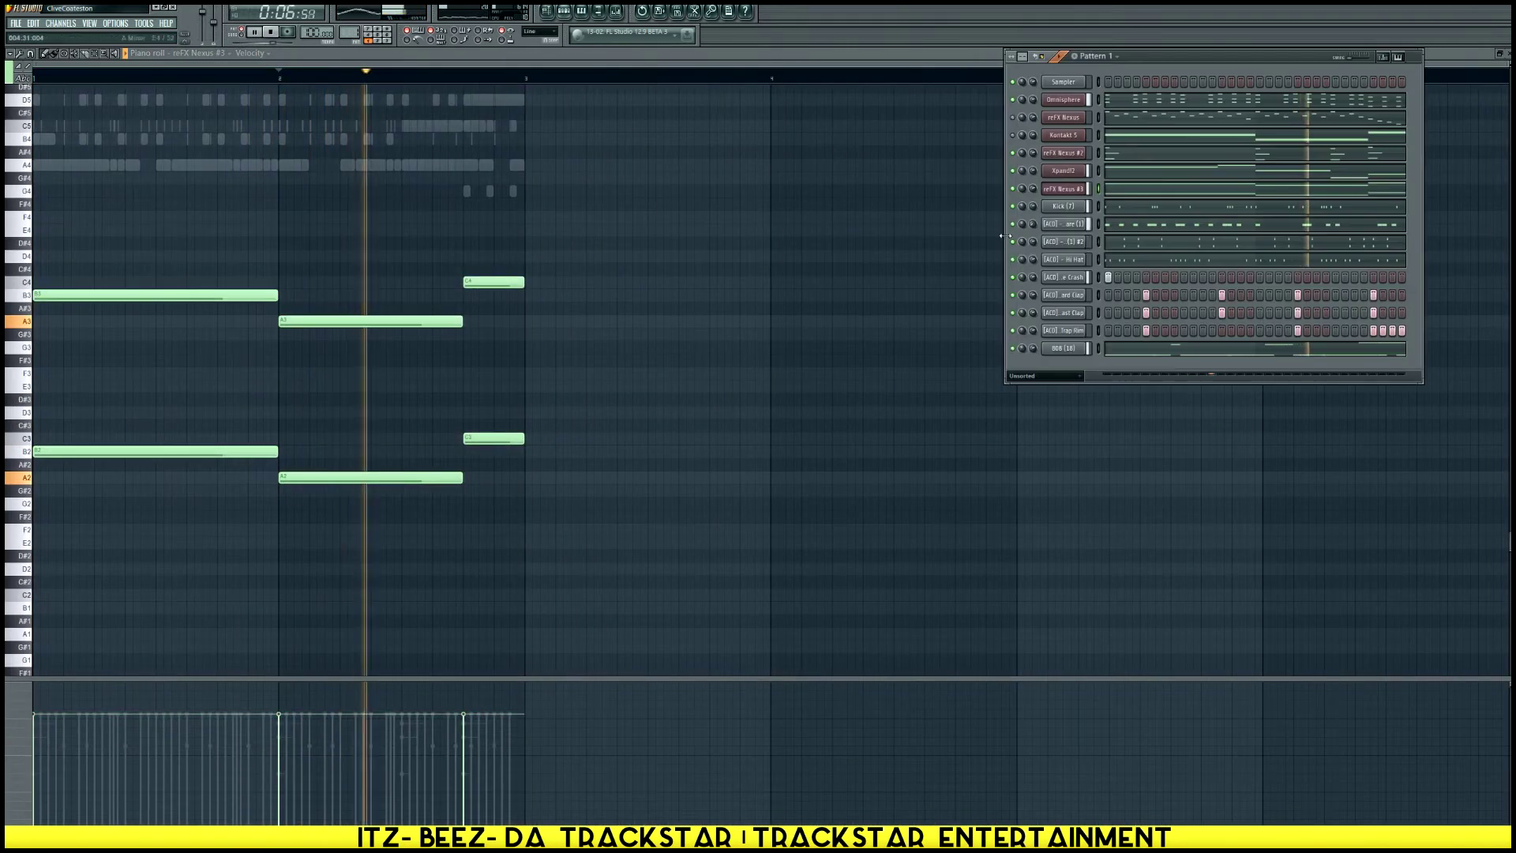
Load the PN Nexus Grandpiano Soft preset in reFX Nexus #3, restart playback and solo its channel
{"action": "left_click", "coordinate": [1060, 190]}
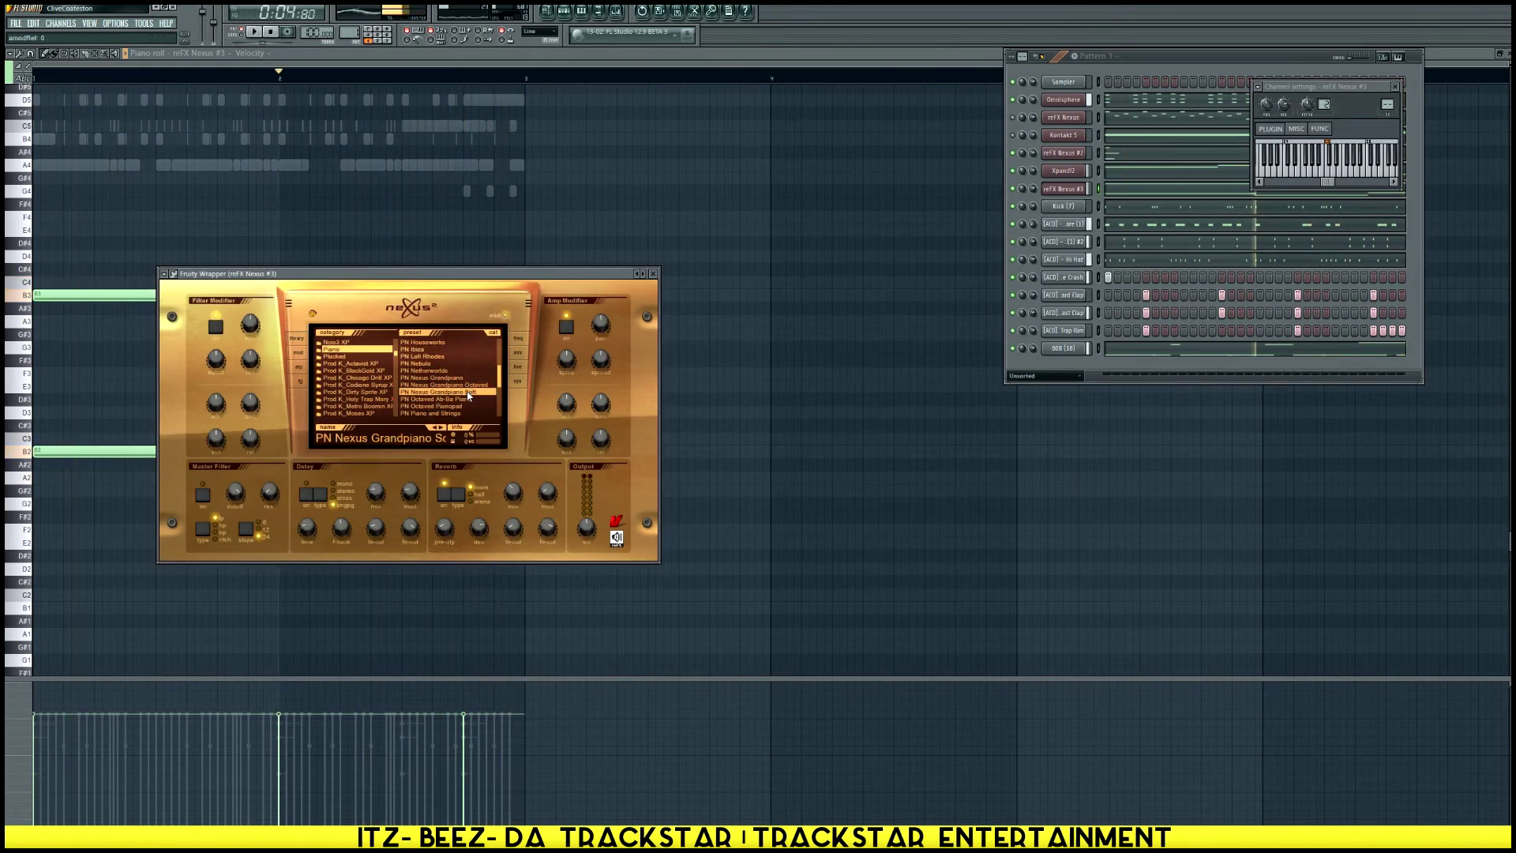
{"action": "left_click", "coordinate": [271, 32]}
{"action": "key", "text": "space"}
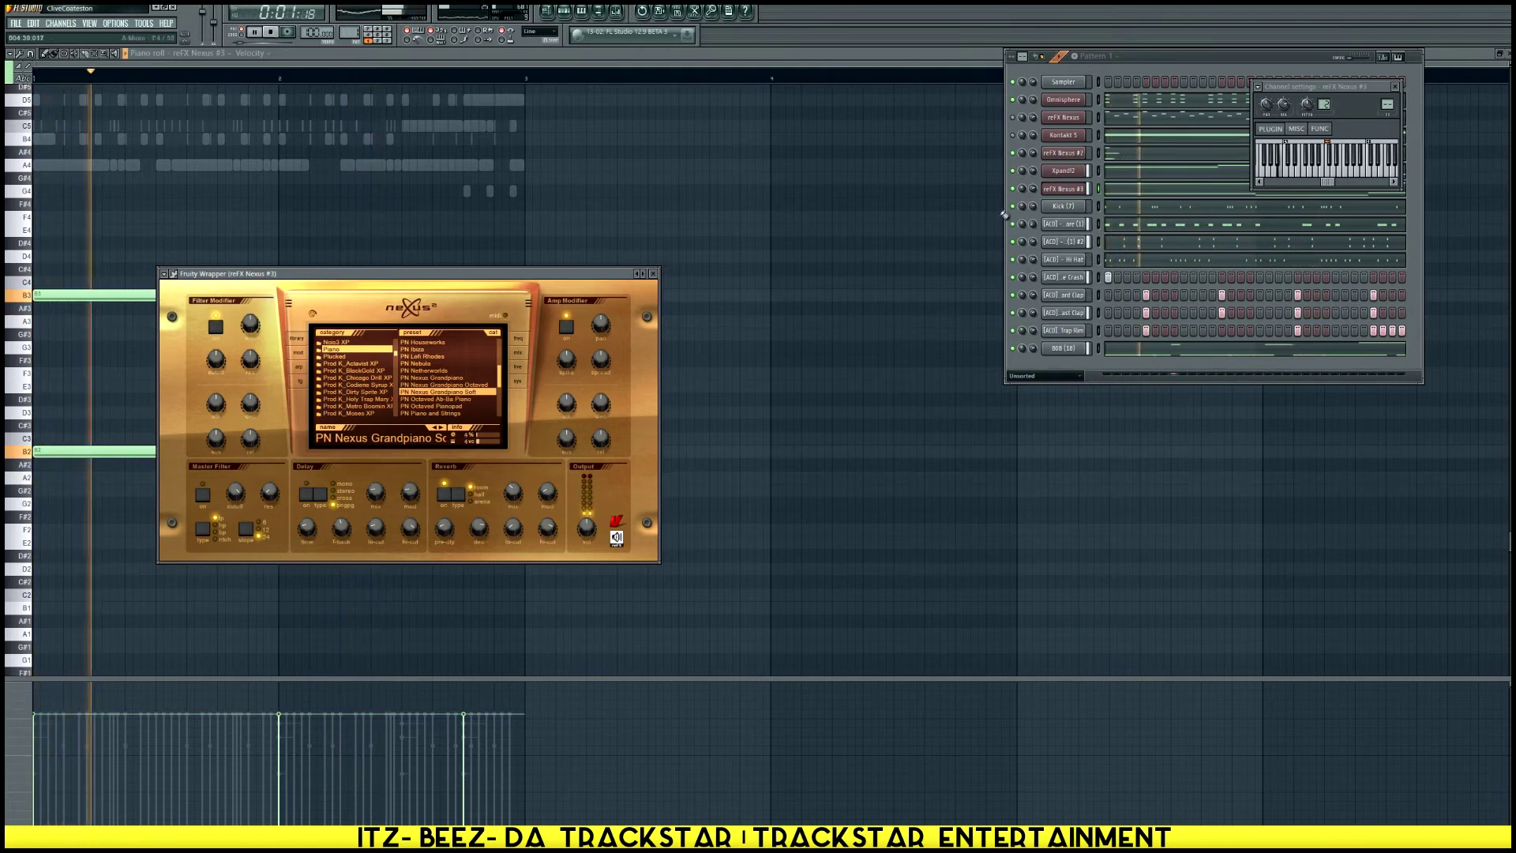
{"action": "left_click", "coordinate": [1014, 193]}
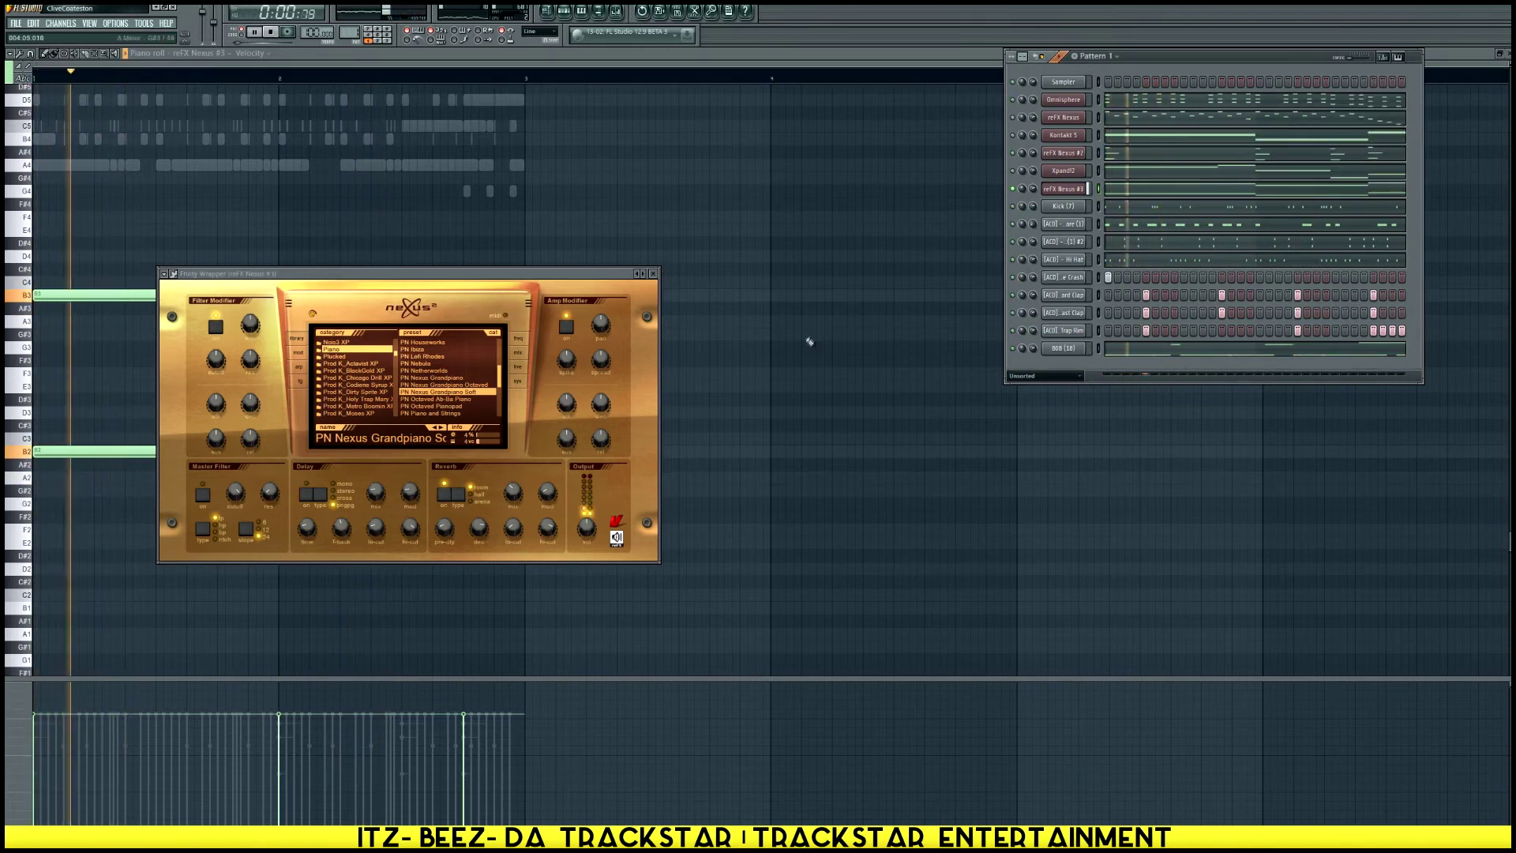
{"action": "left_click_drag", "start_coordinate": [446, 275], "coordinate": [784, 378]}
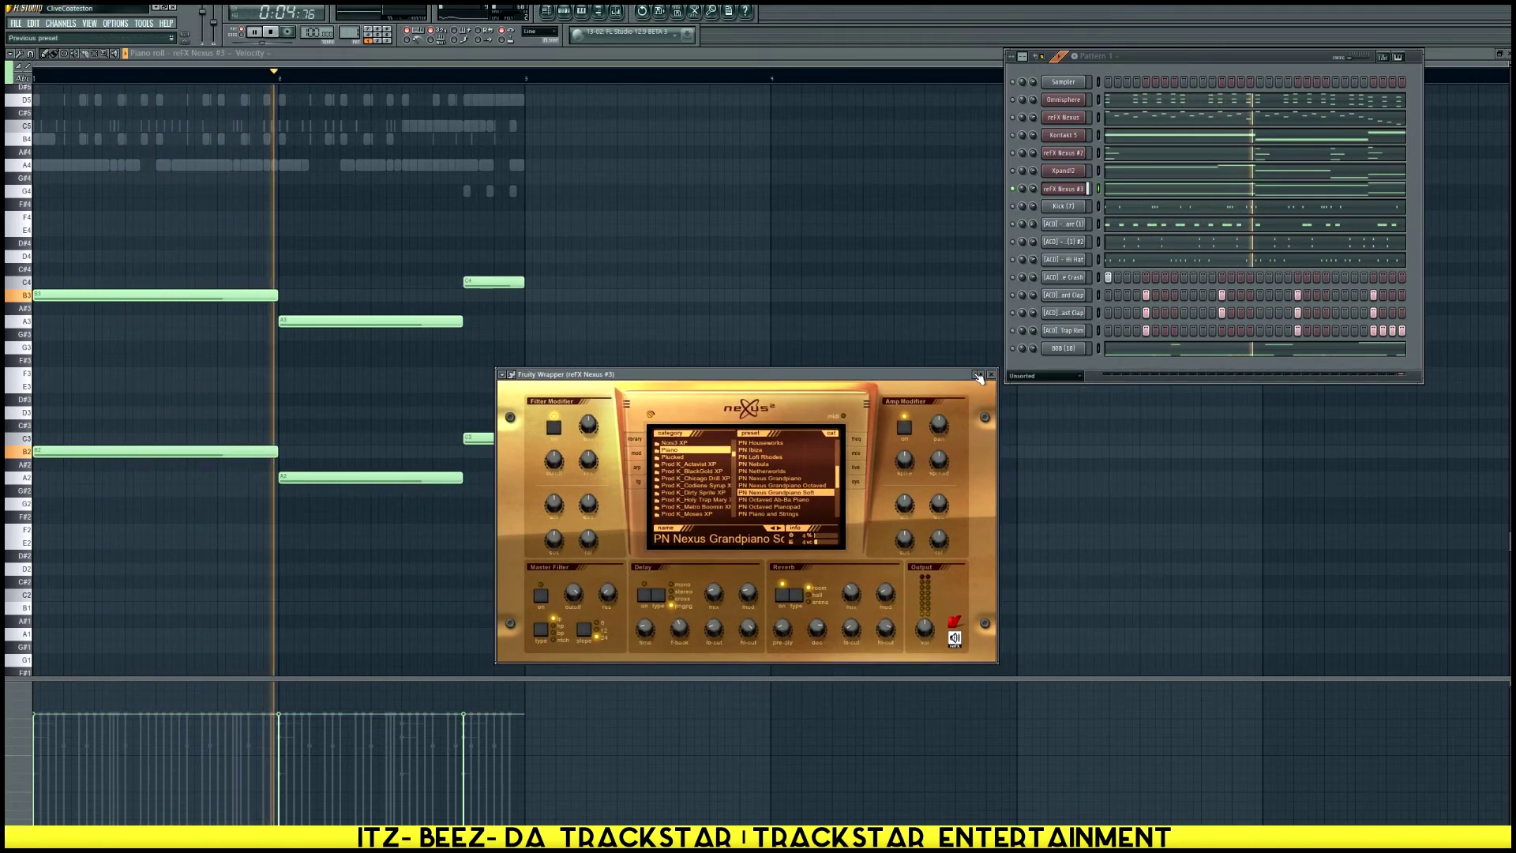
Insert a Spooker instrument channel directly above the kick
{"action": "right_click", "coordinate": [1083, 205]}
{"action": "mouse_move", "coordinate": [1110, 330]}
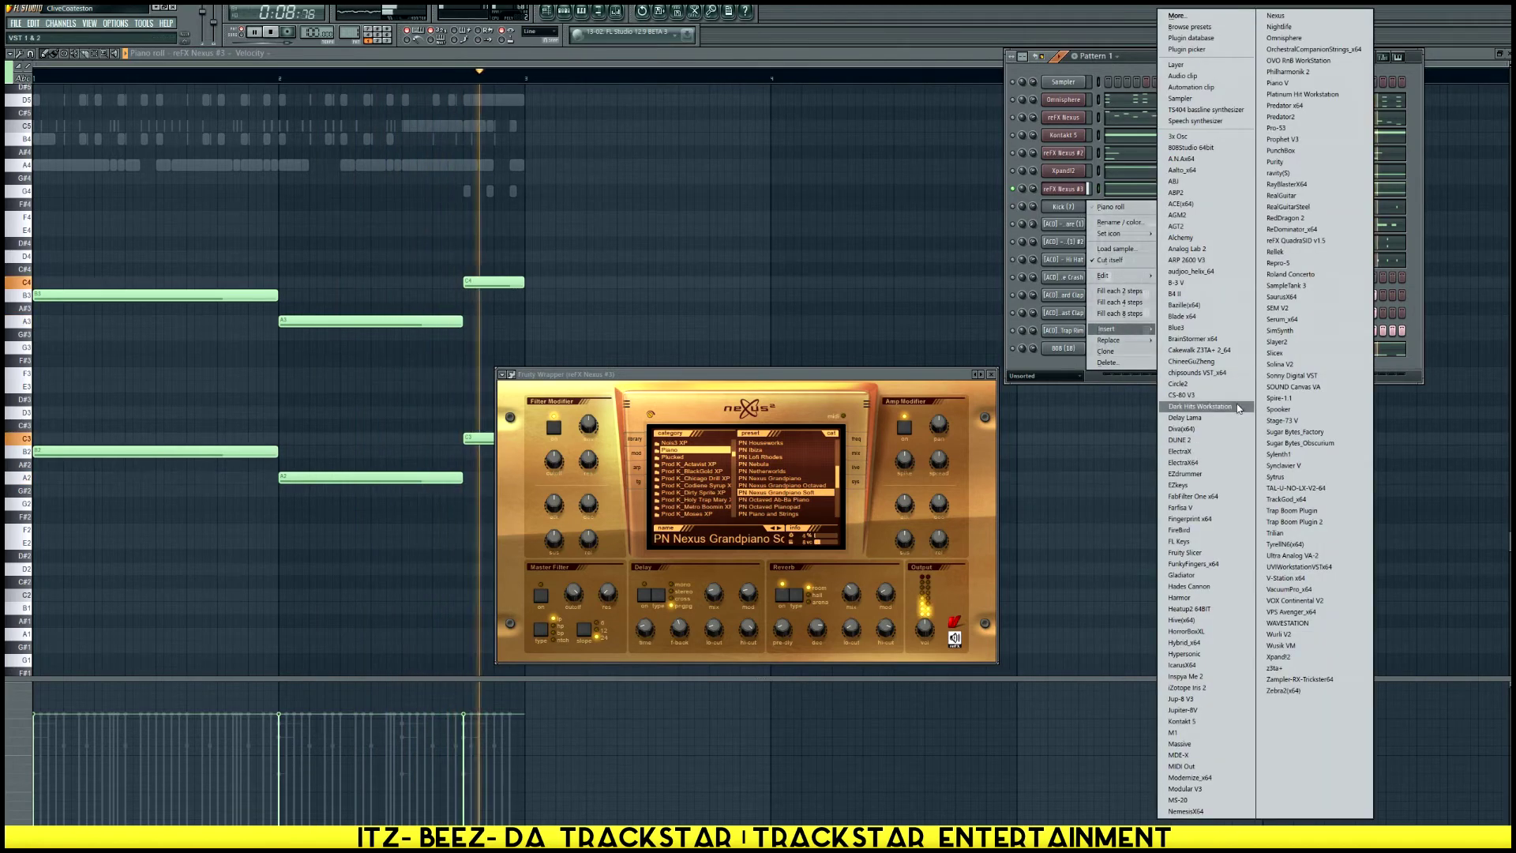
{"action": "left_click", "coordinate": [1280, 411]}
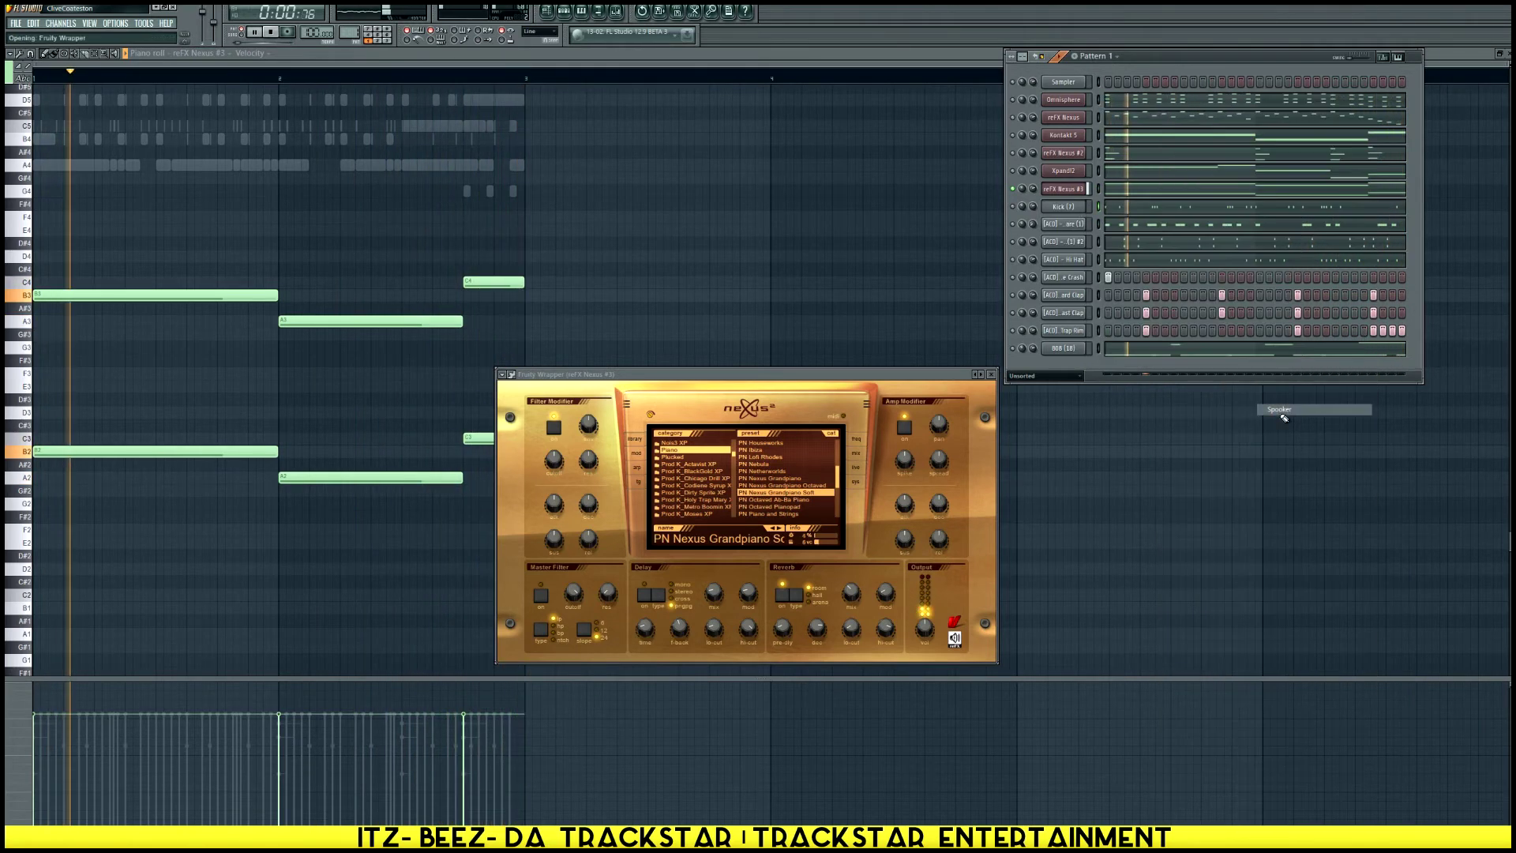
{"action": "key", "text": "F6"}
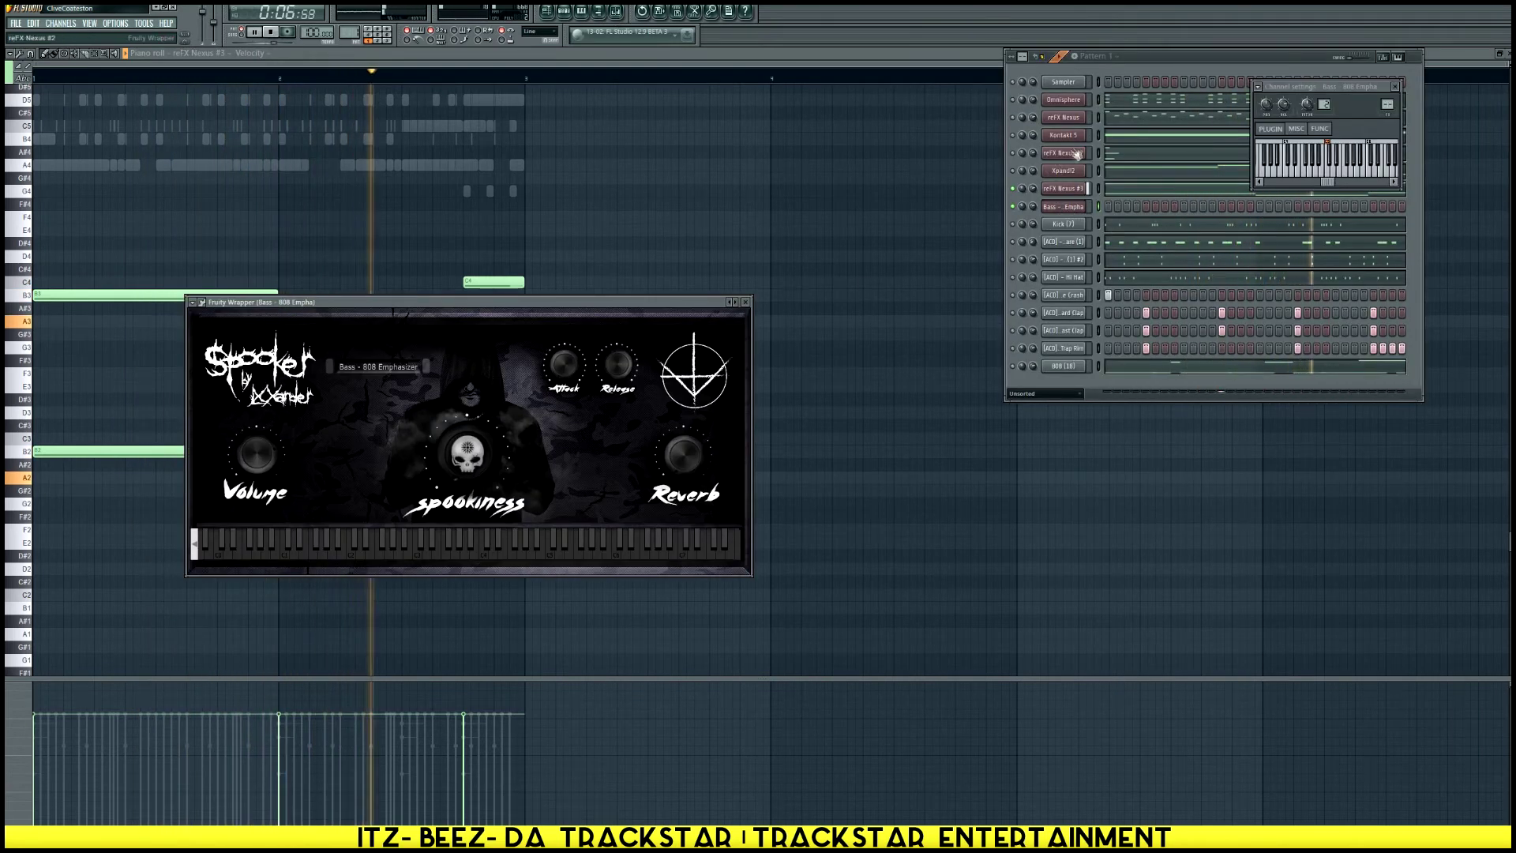
Copy the first reFX Nexus channel's notes into the new Spooker channel
{"action": "left_click", "coordinate": [1098, 118]}
{"action": "key", "text": "ctrl+c"}
{"action": "left_click", "coordinate": [1099, 206]}
{"action": "key", "text": "ctrl+v"}
{"action": "left_click_drag", "start_coordinate": [572, 302], "coordinate": [892, 376]}
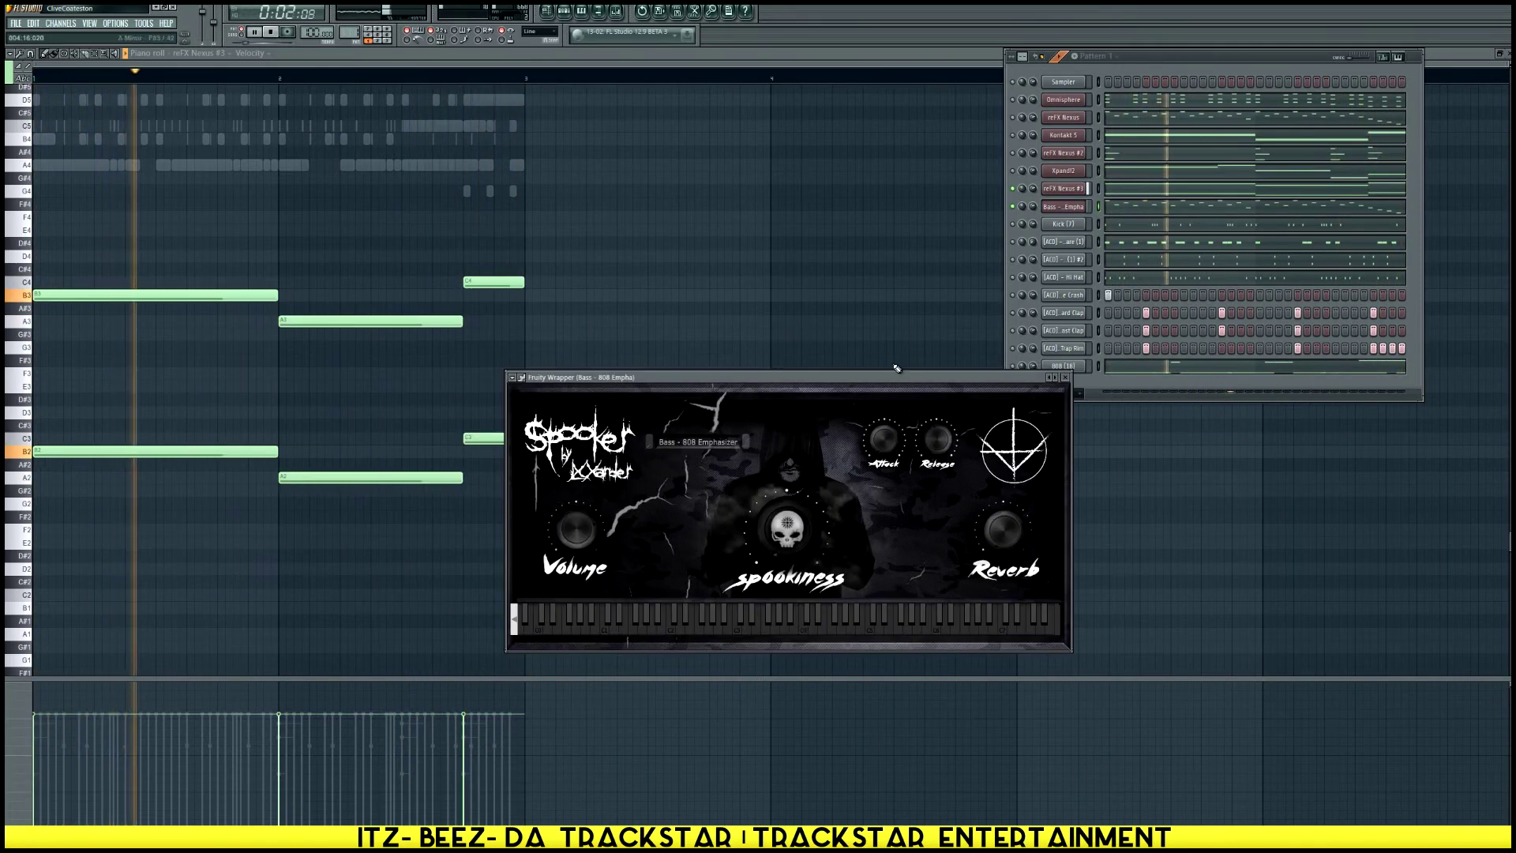
Audition Spooker's presets and choose Pluck - Insurgents Lead
{"action": "left_click", "coordinate": [746, 443]}
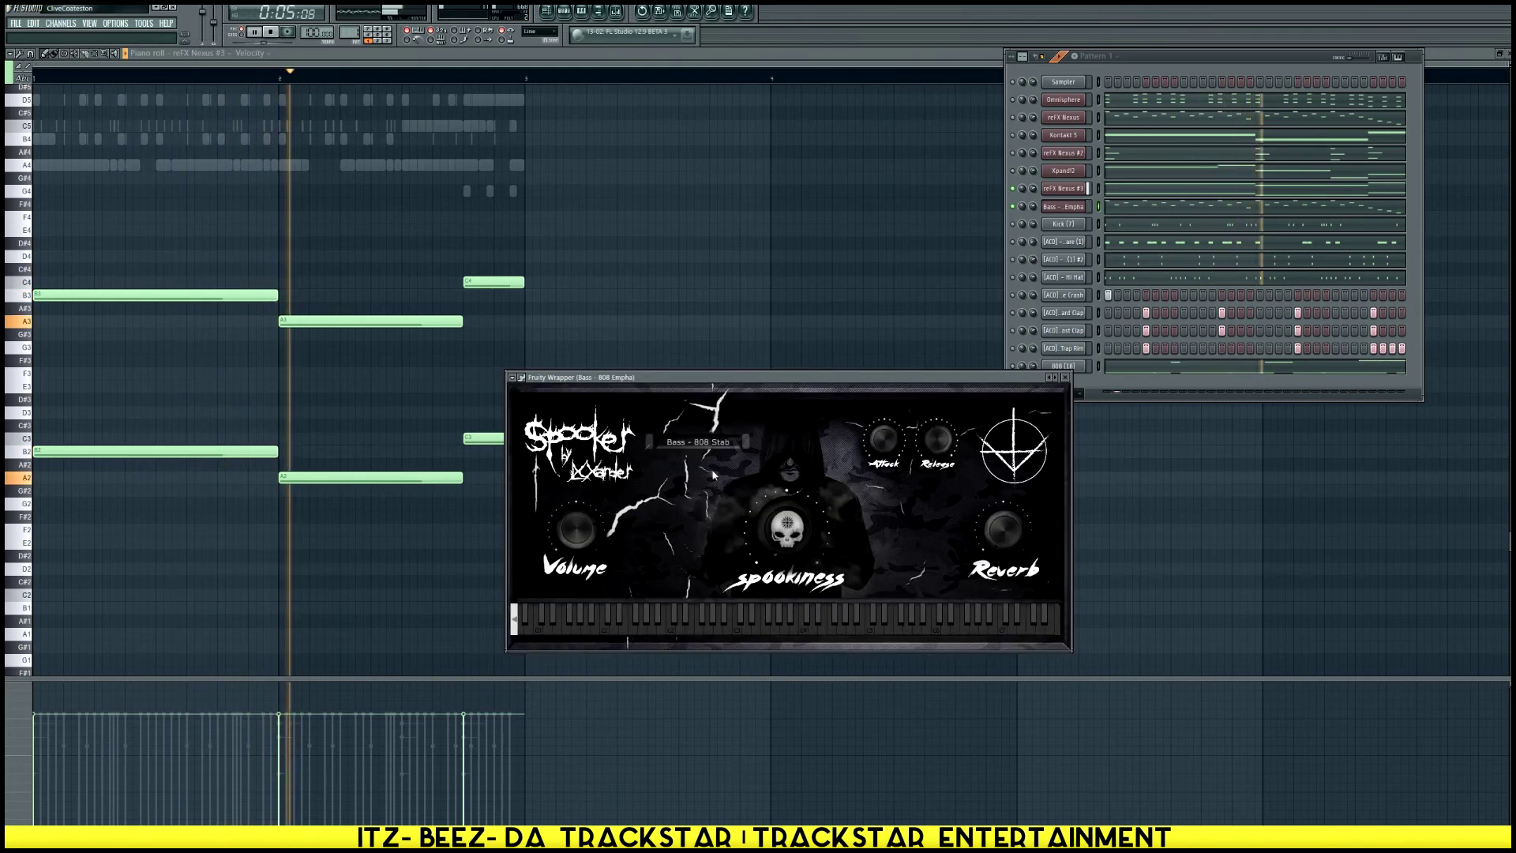
{"action": "left_click", "coordinate": [712, 442]}
{"action": "left_click", "coordinate": [764, 465]}
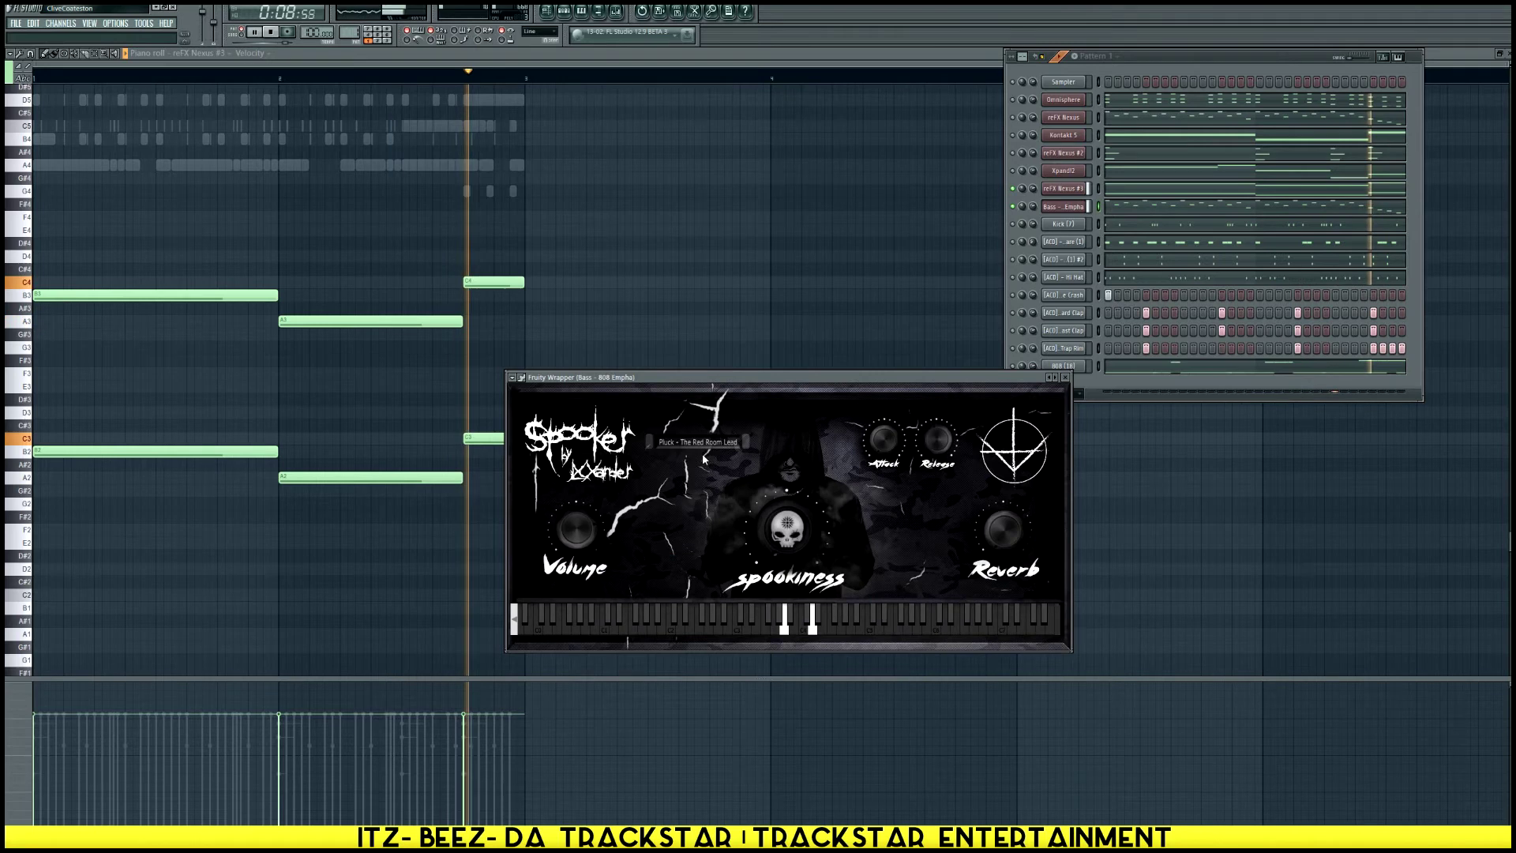
{"action": "left_click", "coordinate": [647, 442]}
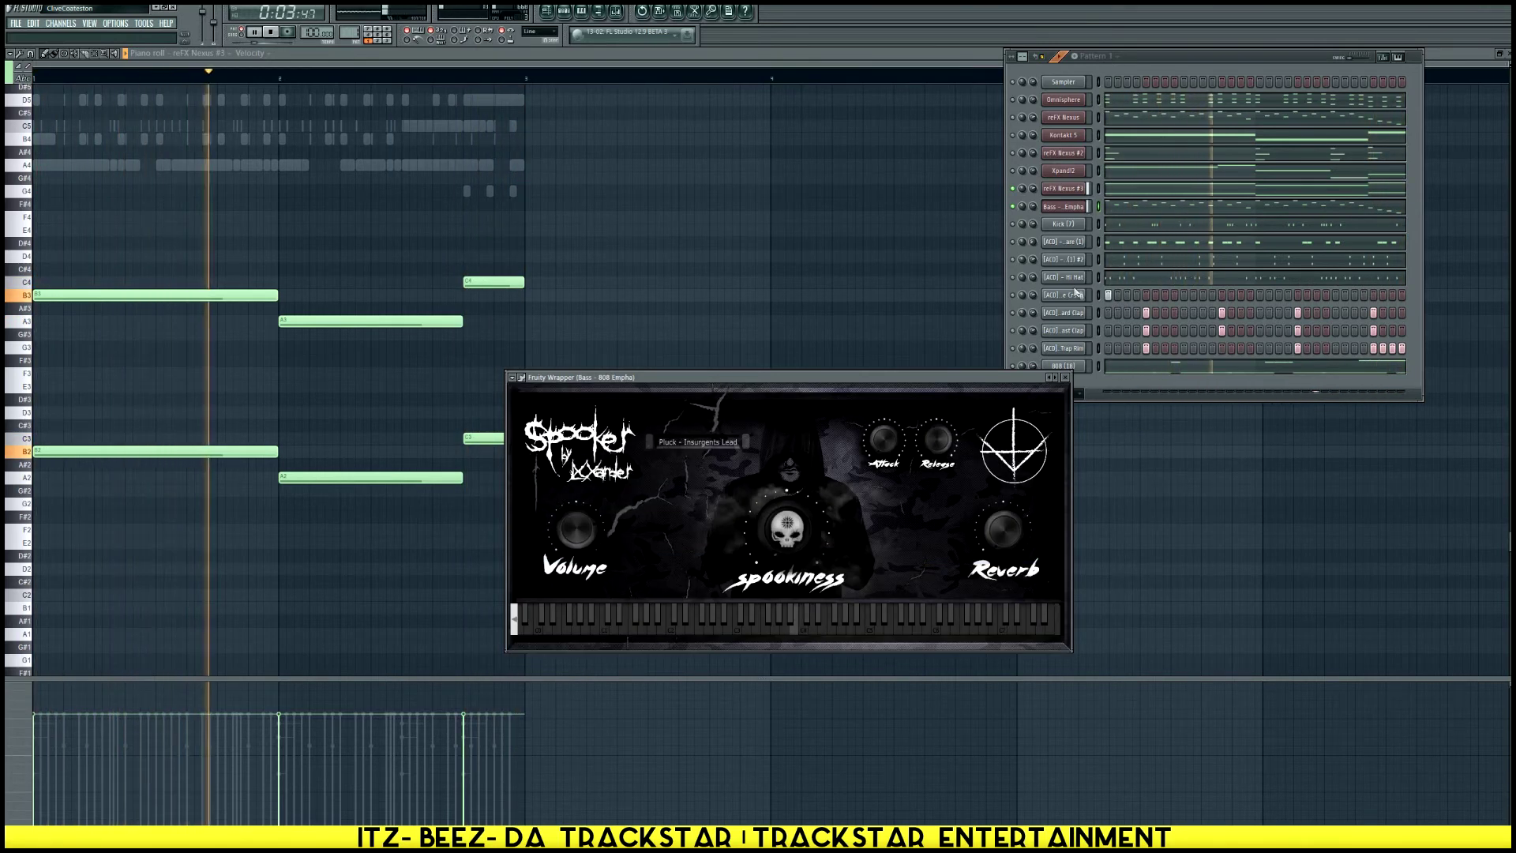
Insert a BrainStormer x64 instrument channel above the kick and open its piano roll
{"action": "right_click", "coordinate": [1087, 221]}
{"action": "mouse_move", "coordinate": [1104, 346]}
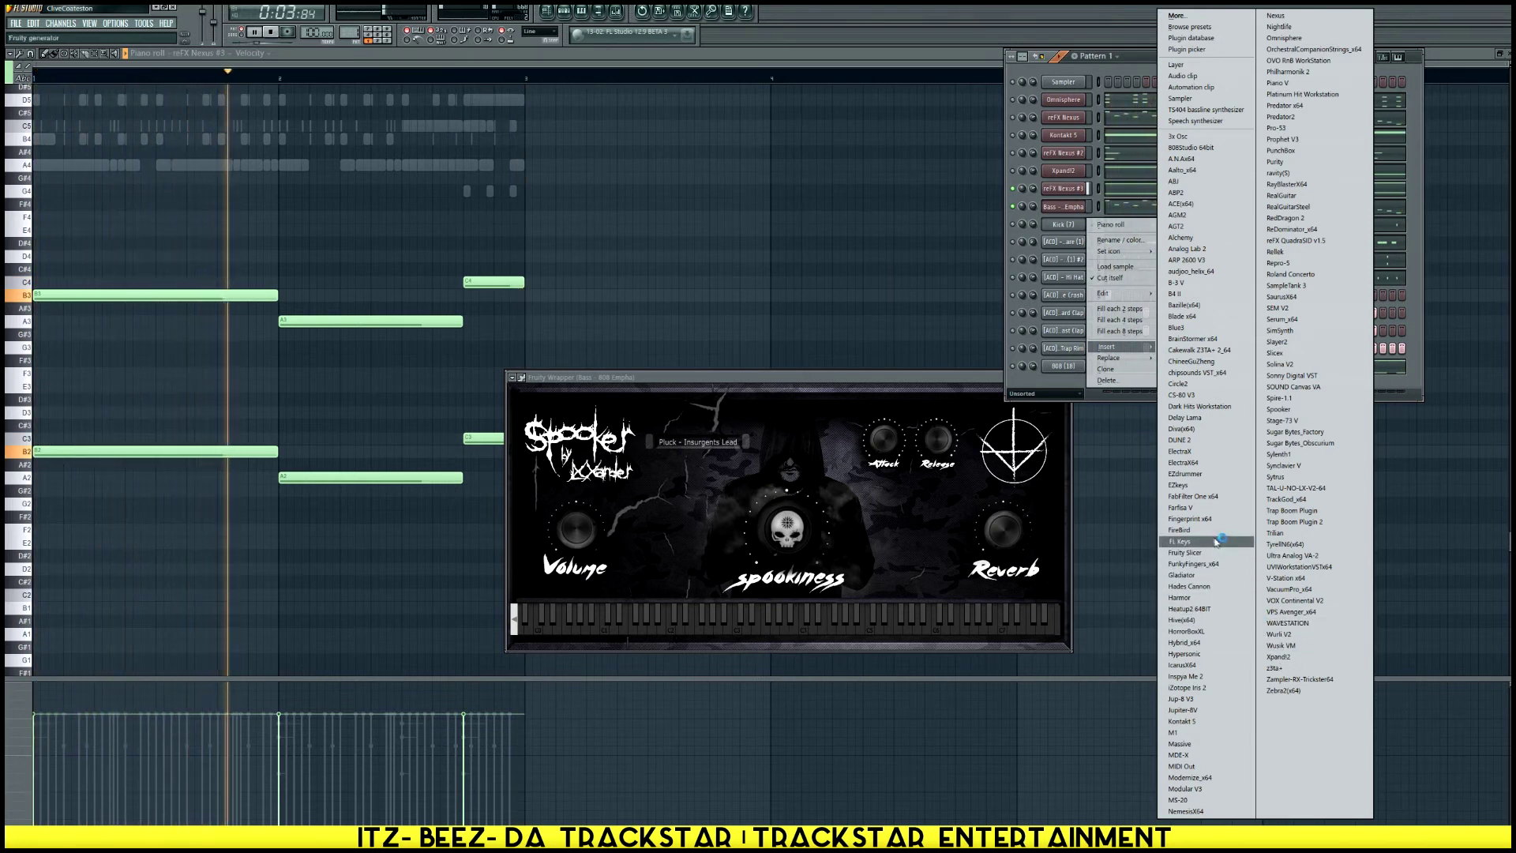
{"action": "left_click", "coordinate": [1213, 338]}
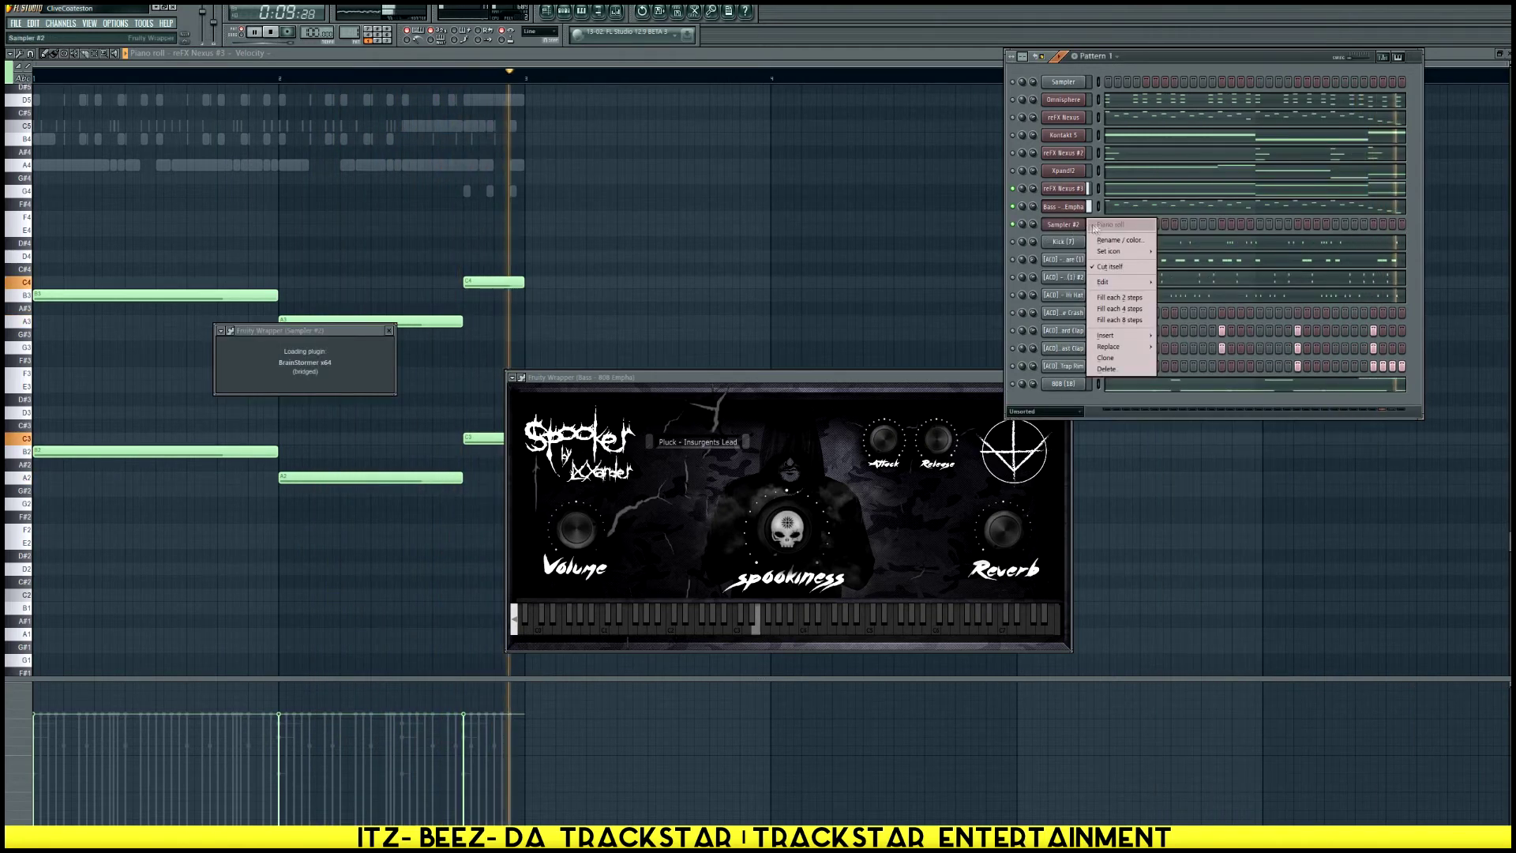
{"action": "left_click", "coordinate": [1109, 225]}
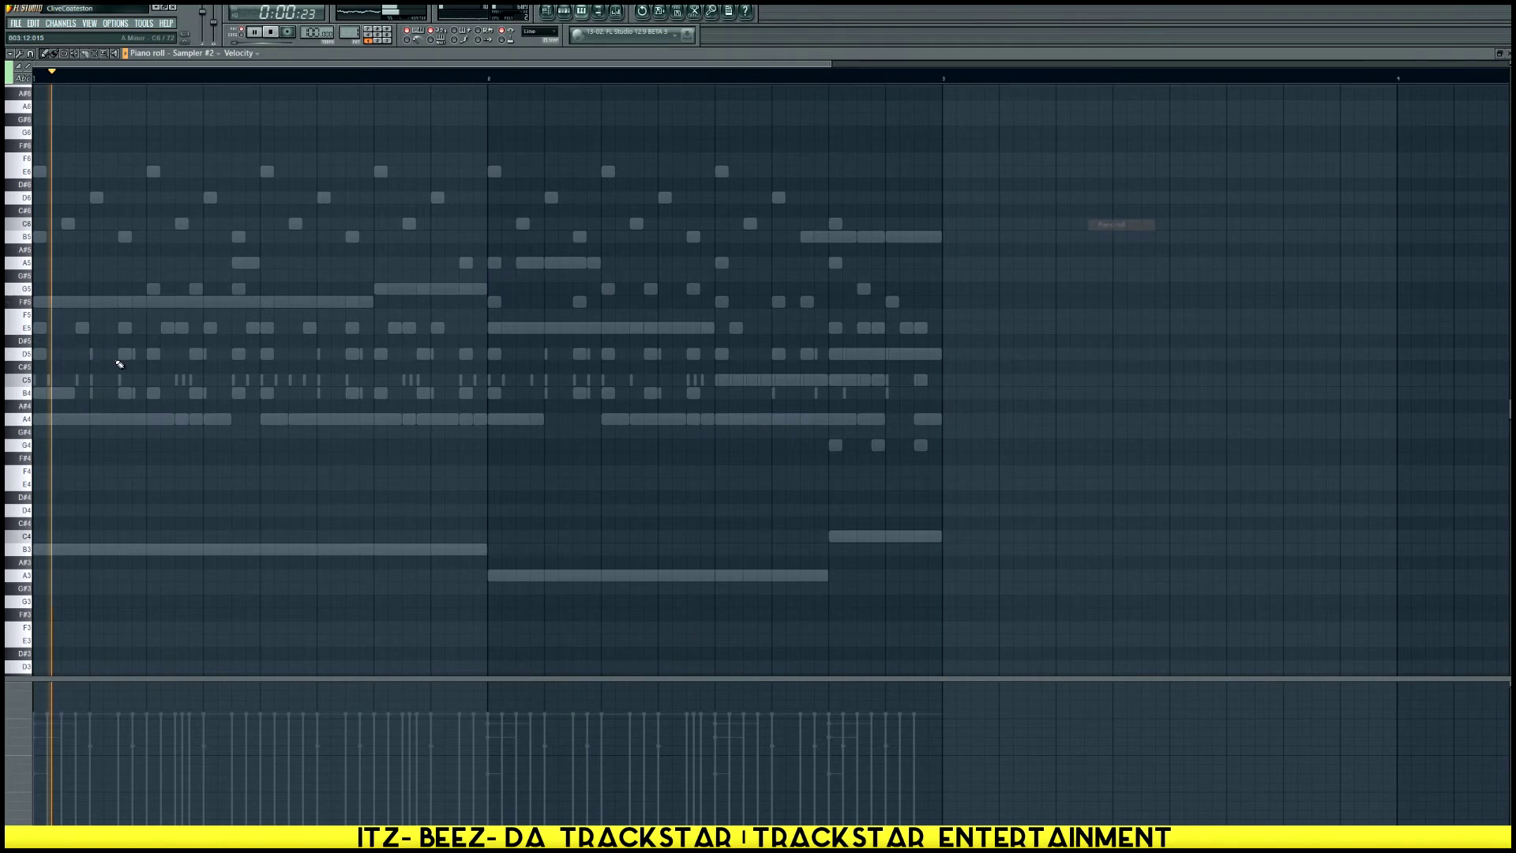
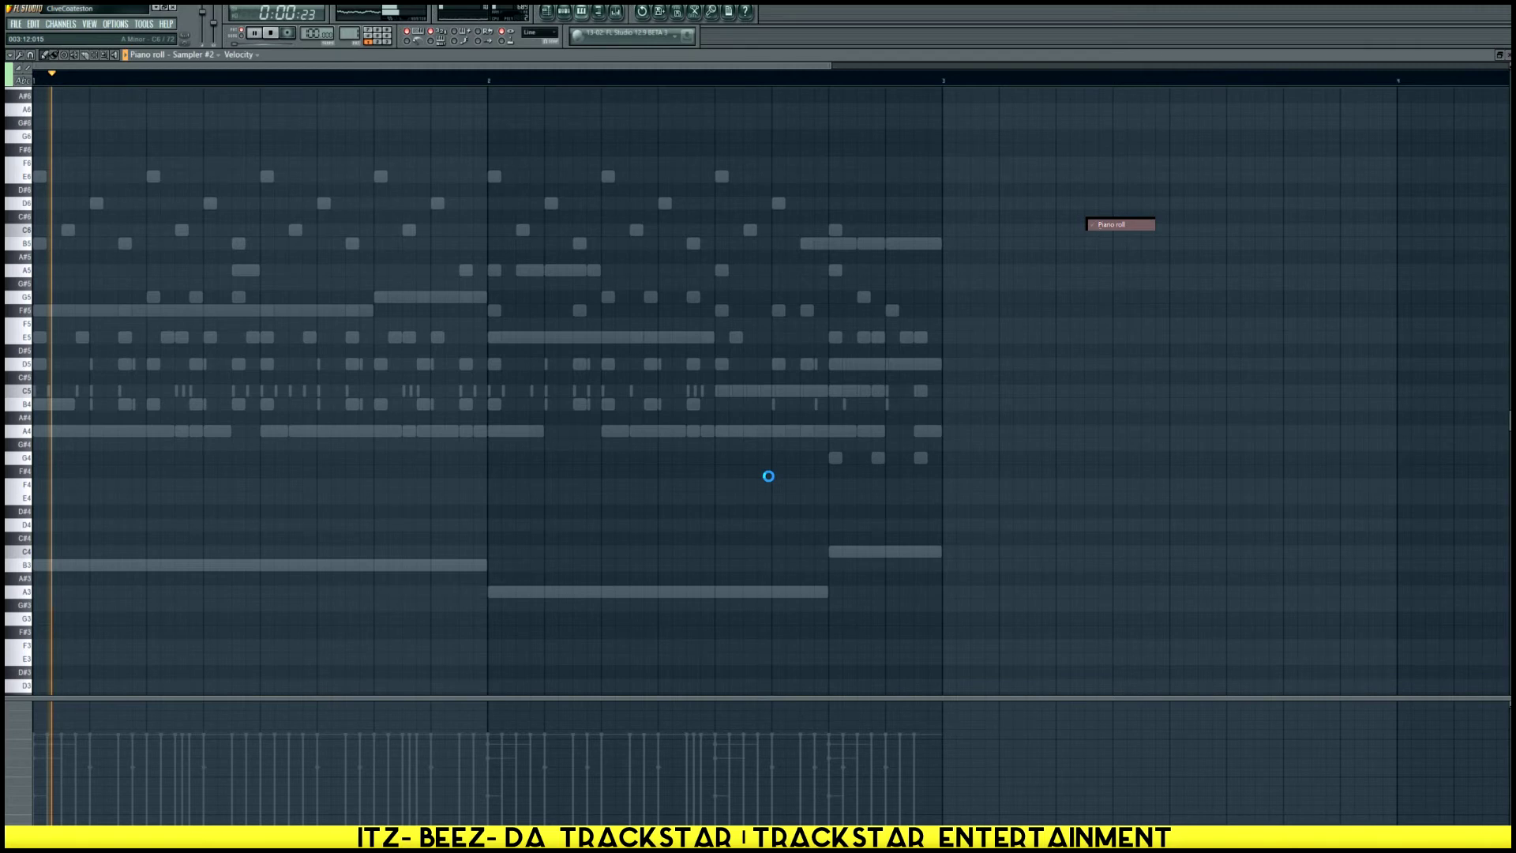
Check the running processes in Task Manager, stop playback and bring up the BrainStormer plugin window
{"action": "key", "text": "ctrl+shift+Escape"}
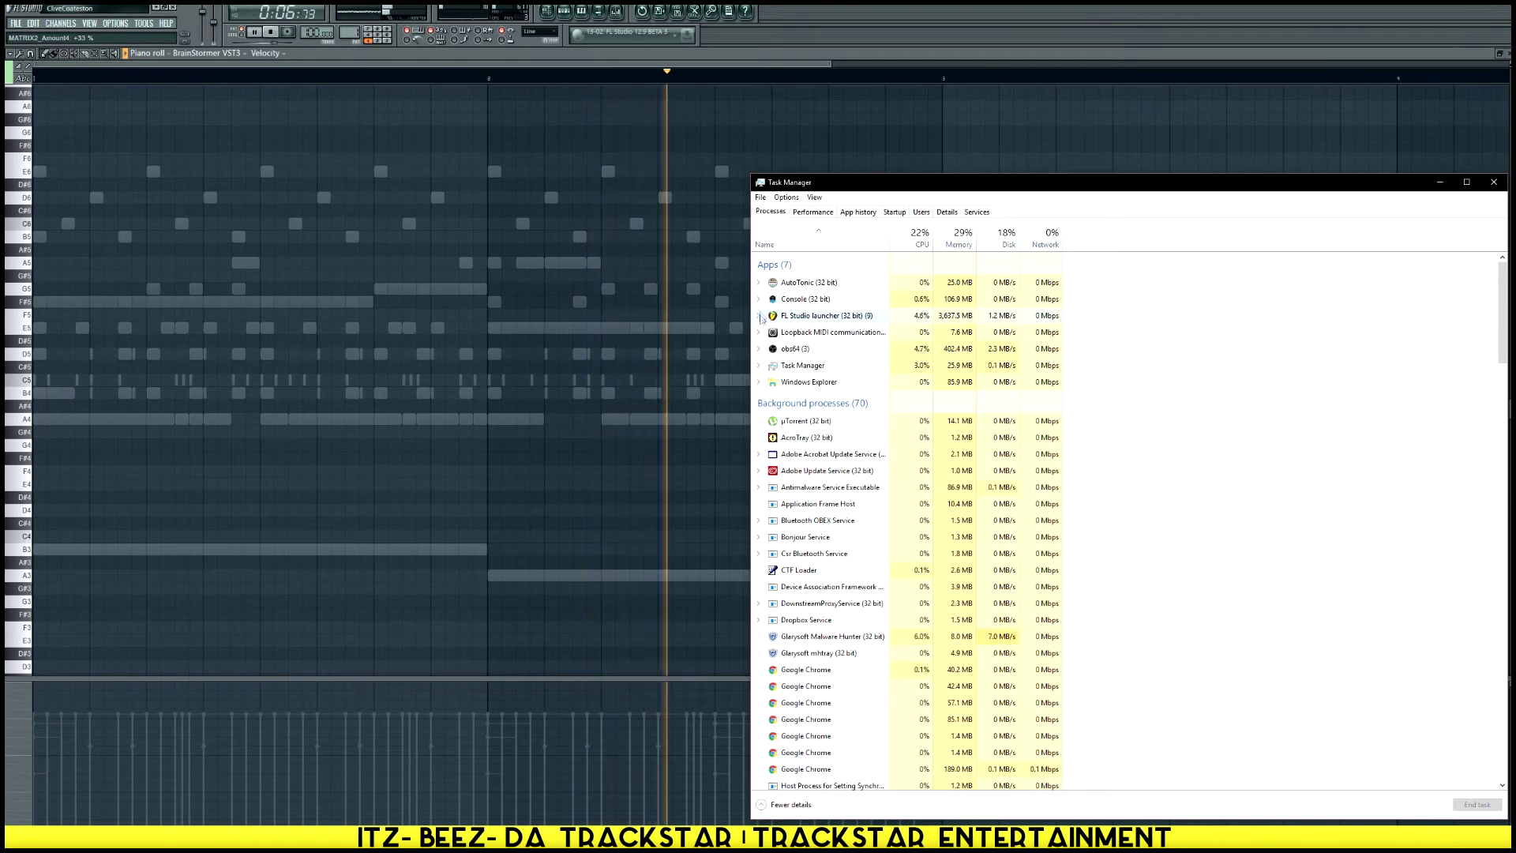
{"action": "left_click", "coordinate": [565, 12]}
{"action": "key", "text": "space"}
{"action": "left_click", "coordinate": [1066, 226]}
{"action": "key", "text": "space"}
Look through BrainStormer's sound banks and preset list, leaving the current preset loaded
{"action": "left_click", "coordinate": [517, 343]}
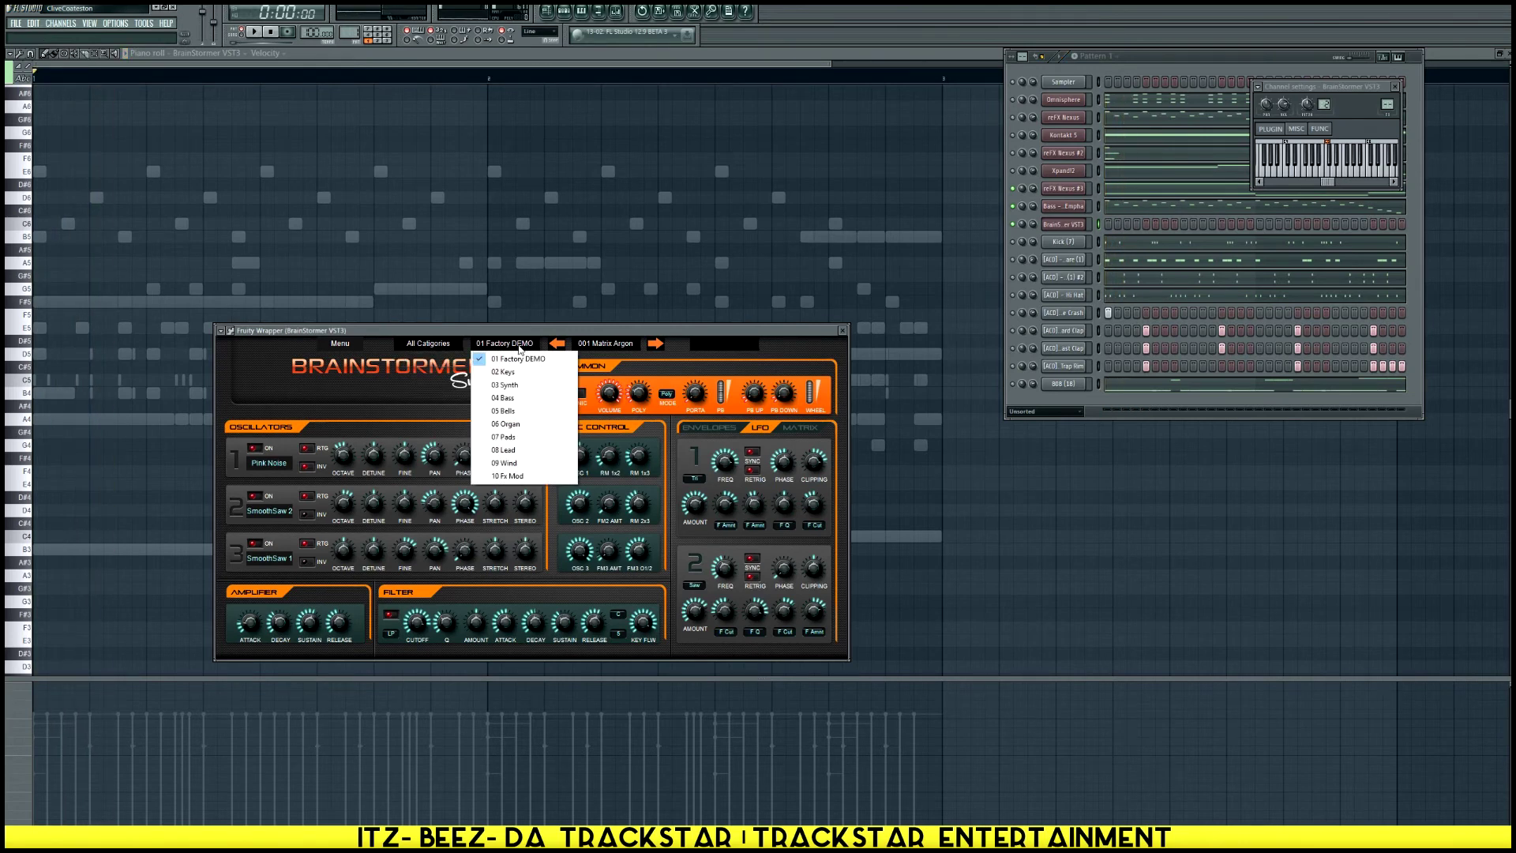
{"action": "left_click", "coordinate": [612, 345]}
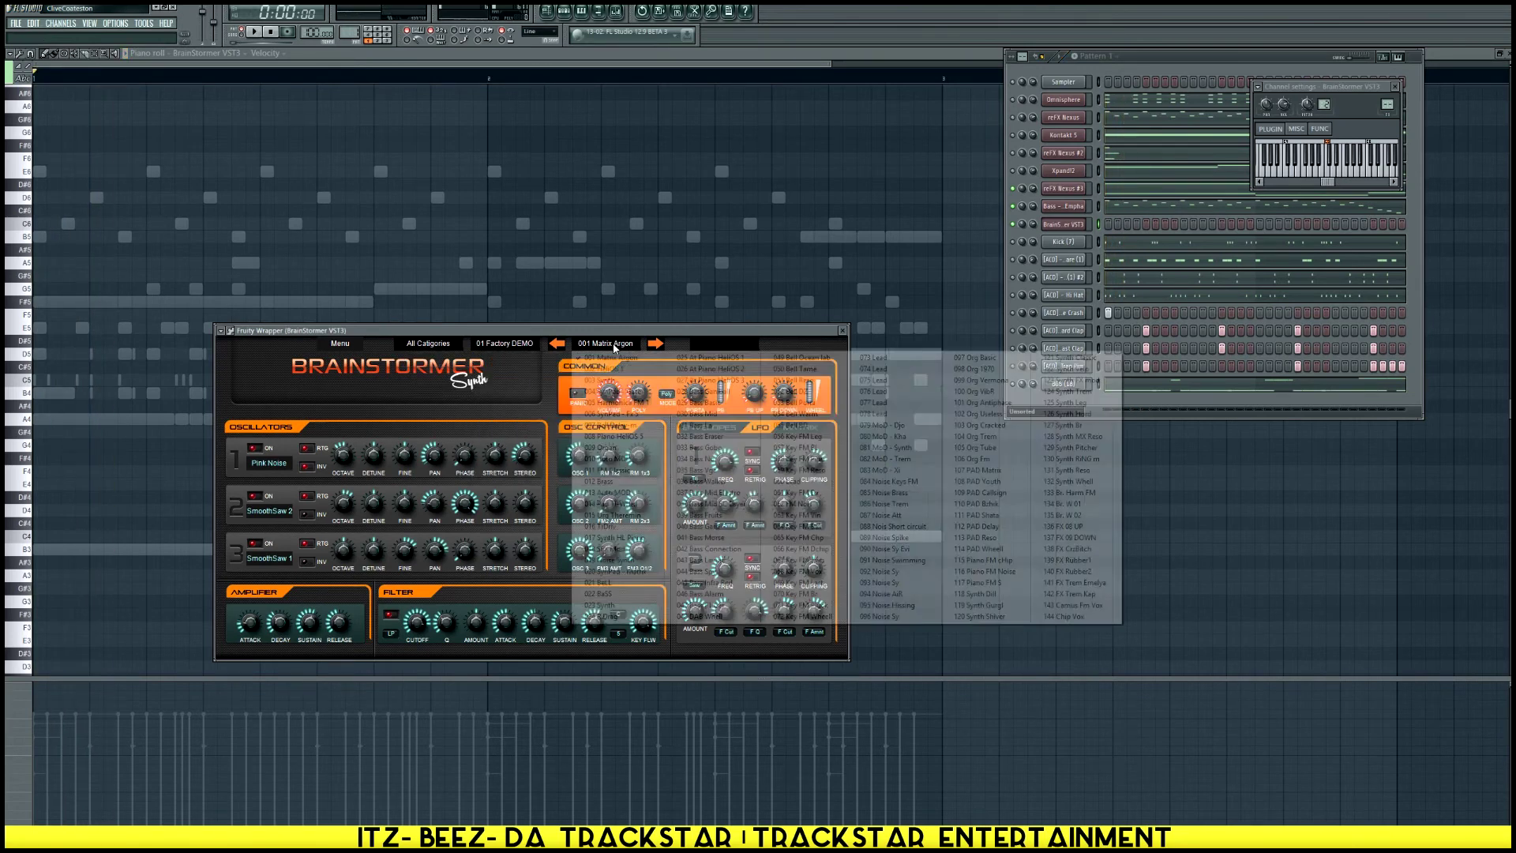
{"action": "left_click", "coordinate": [518, 343]}
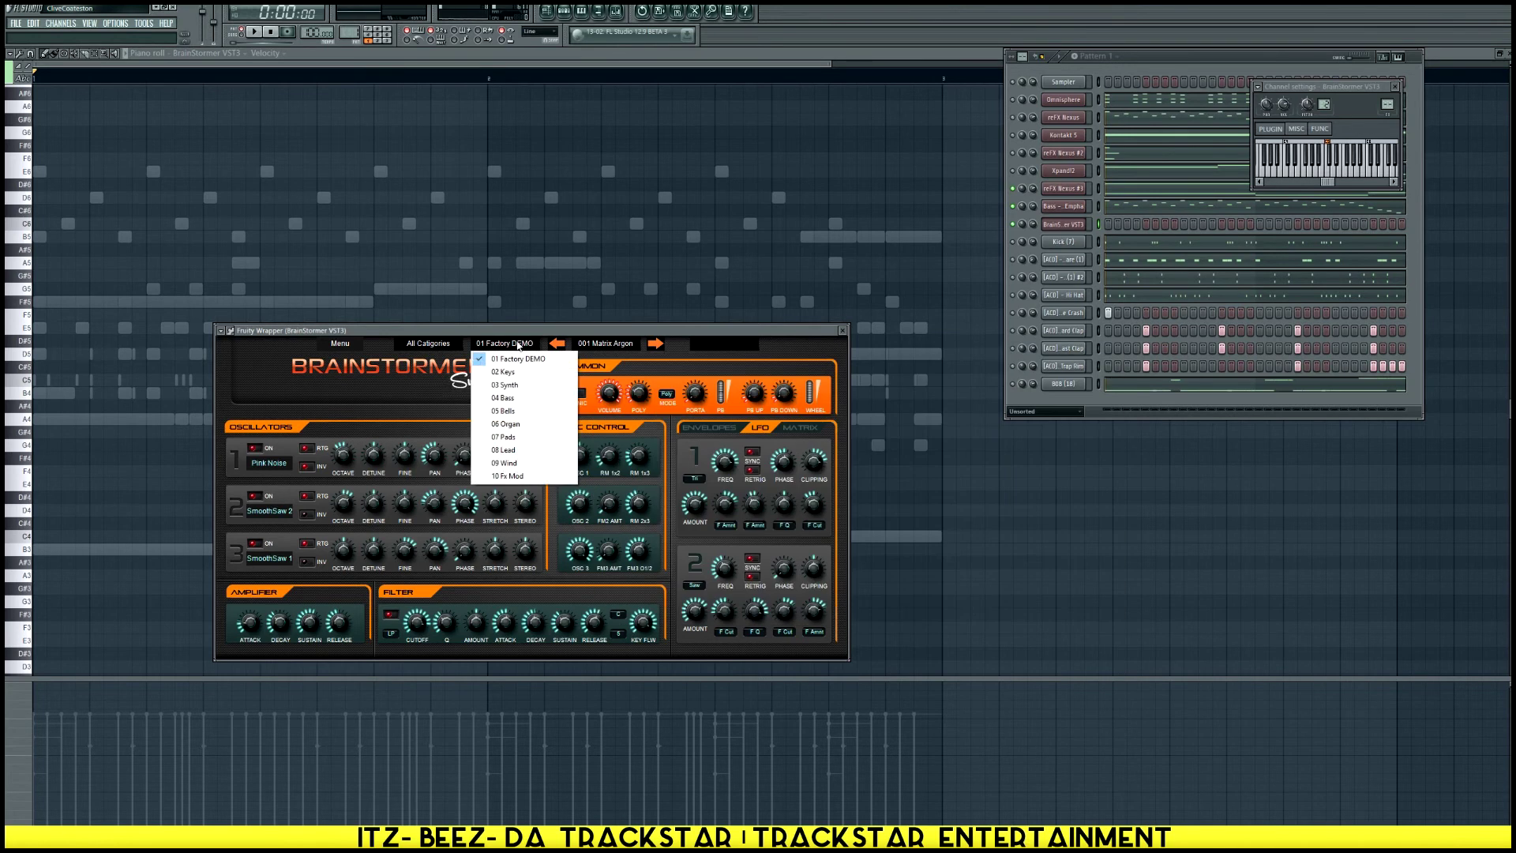
{"action": "left_click", "coordinate": [1087, 227]}
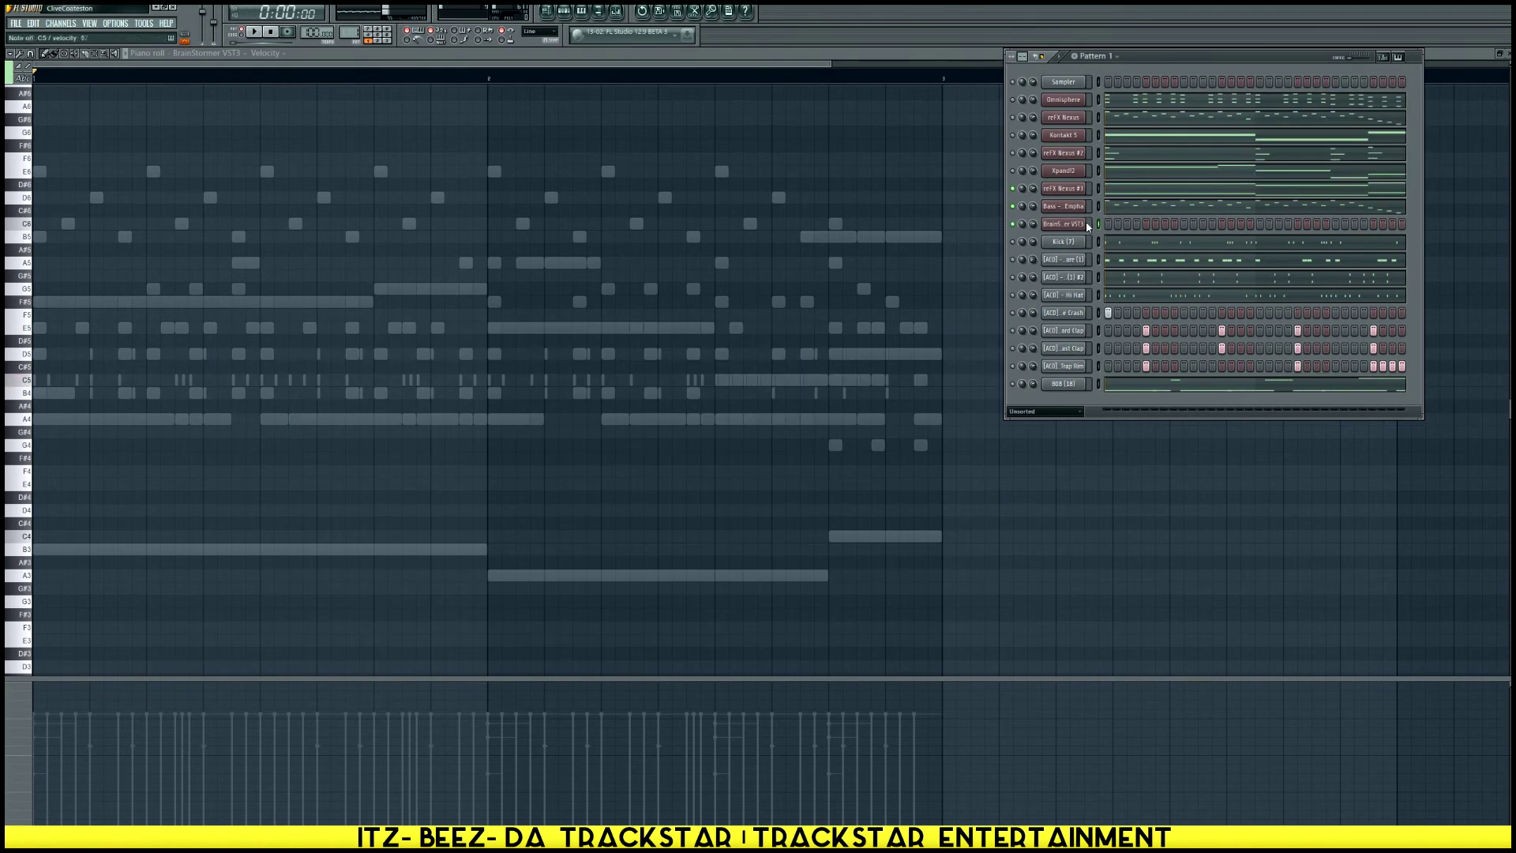
In BrainStormer's piano roll, place short B4-D5-F#5 chords followed by B4-D5-G5 chords across the first half of bar 1
{"action": "right_click", "coordinate": [1089, 227]}
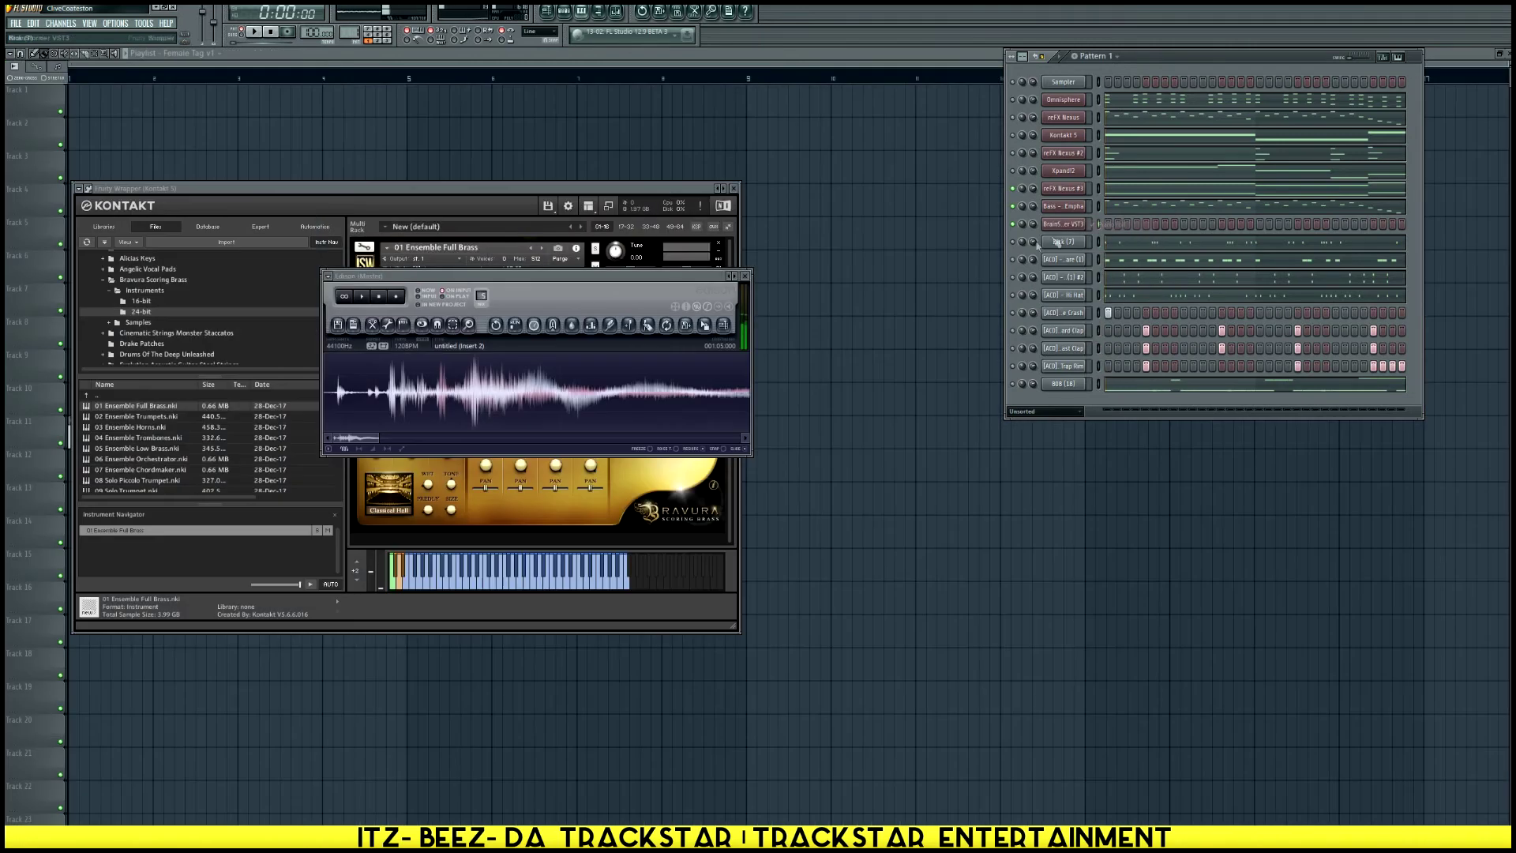
{"action": "right_click", "coordinate": [1087, 223]}
{"action": "left_click", "coordinate": [1115, 225]}
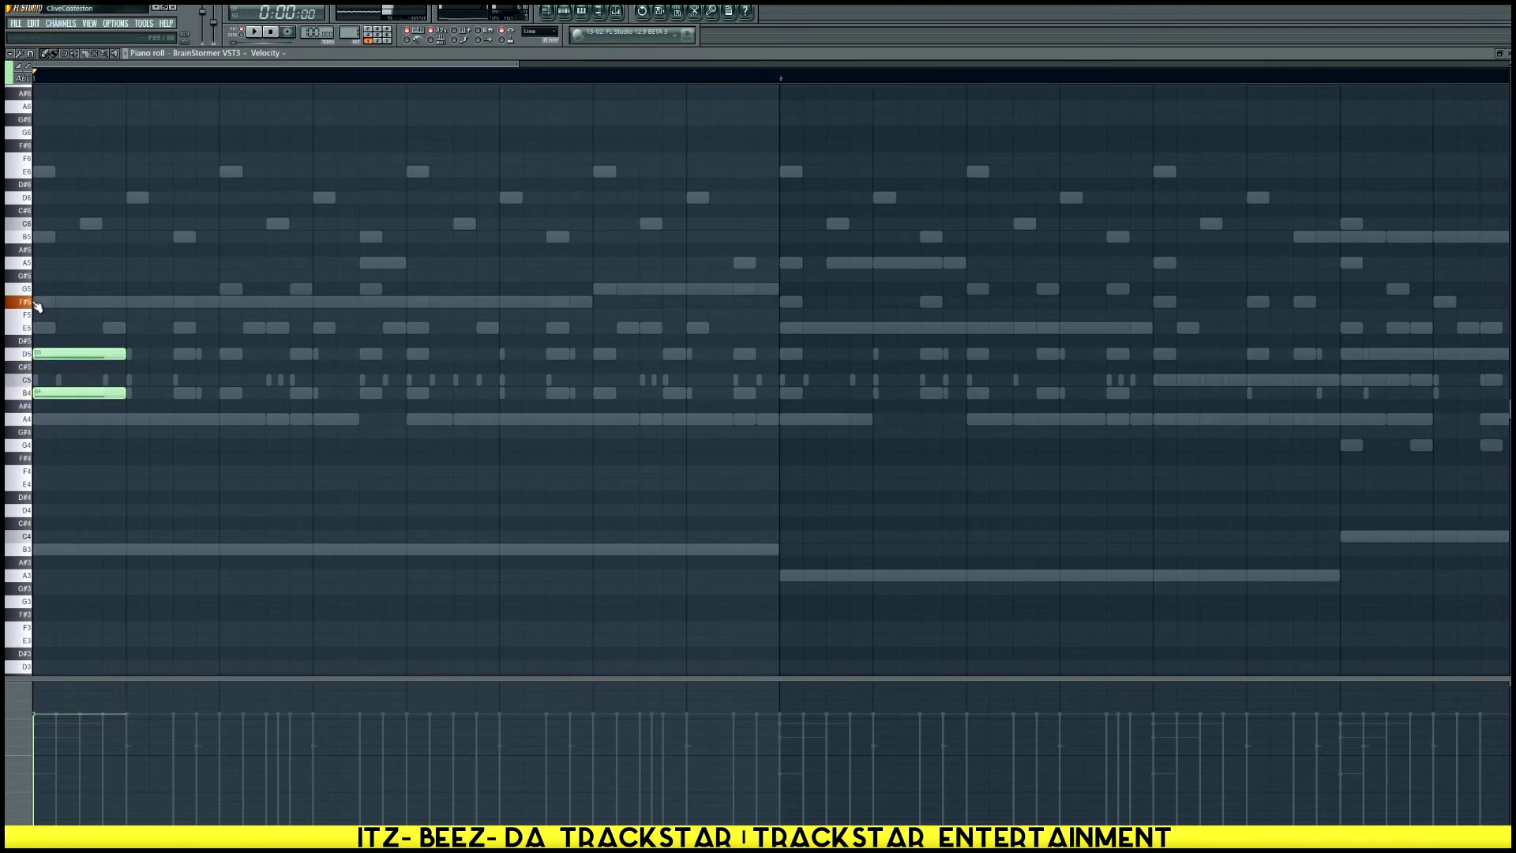
{"action": "key", "text": "space"}
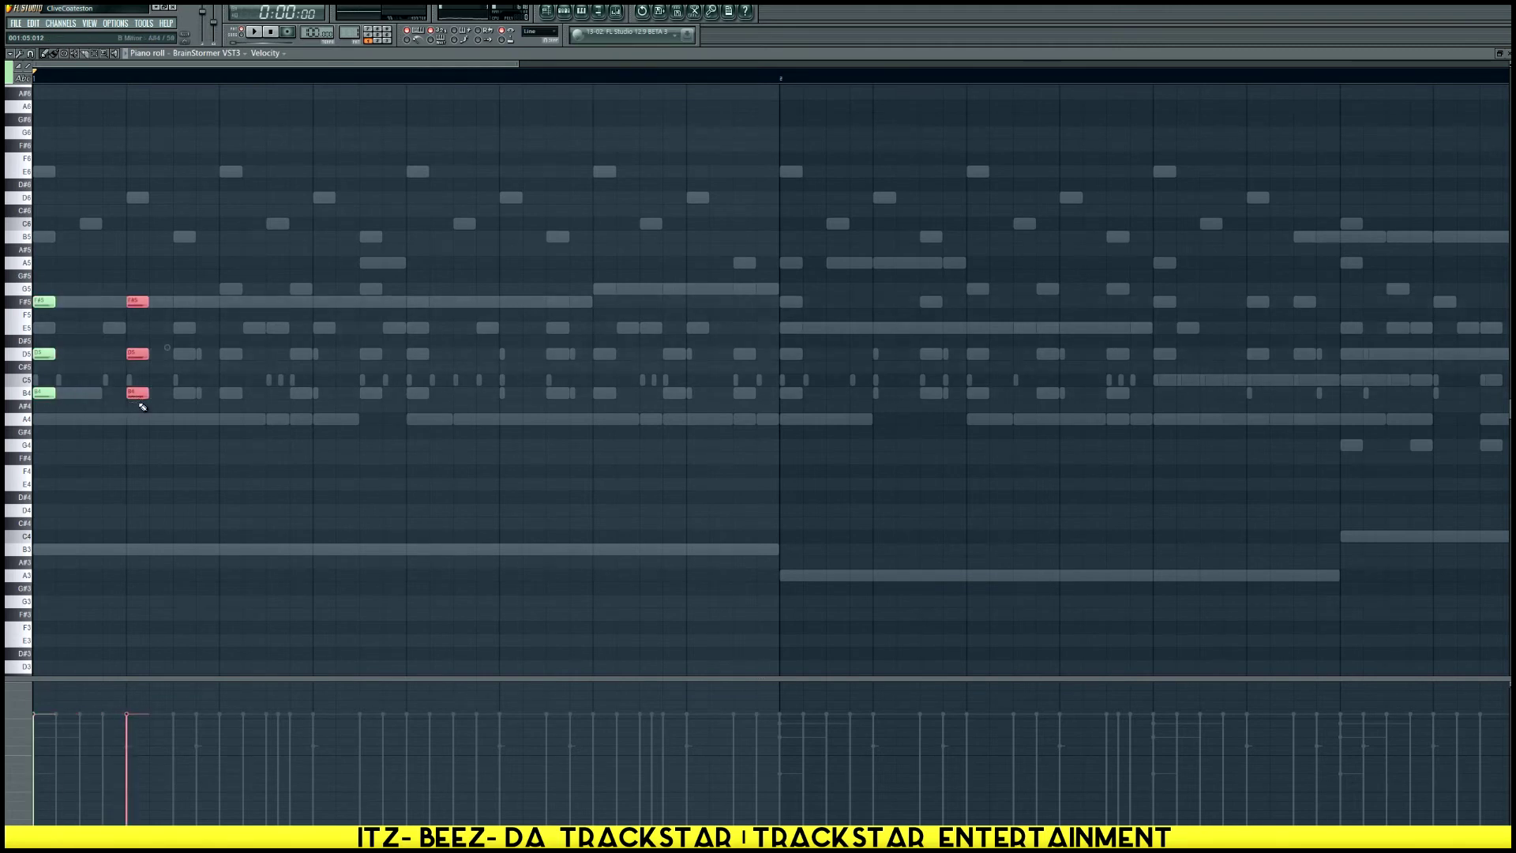
{"action": "key", "text": "space"}
{"action": "key", "text": "ctrl+b"}
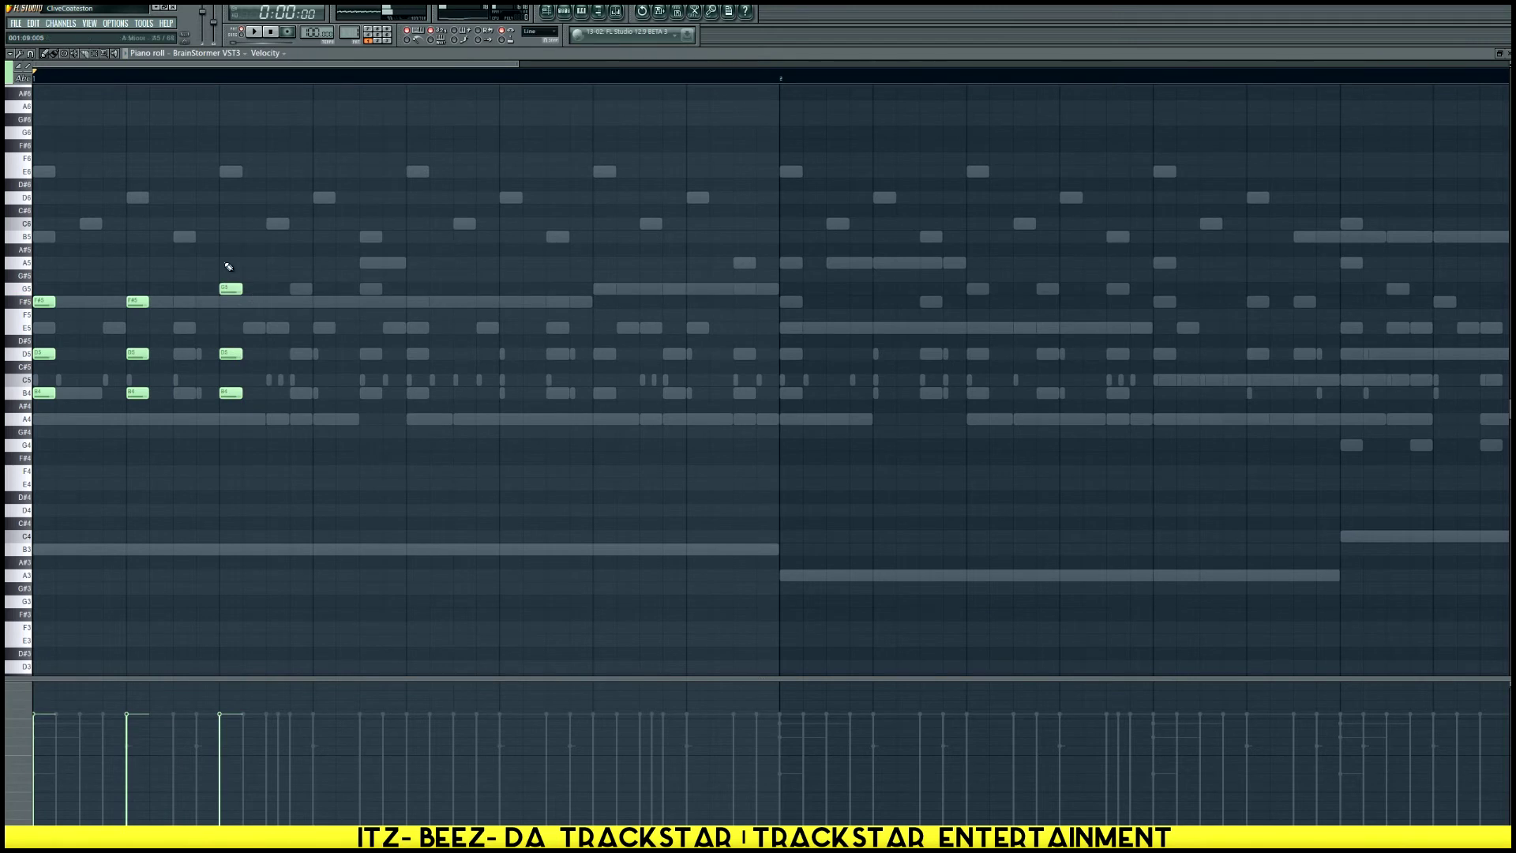
{"action": "key", "text": "space"}
{"action": "key", "text": "ctrl+b"}
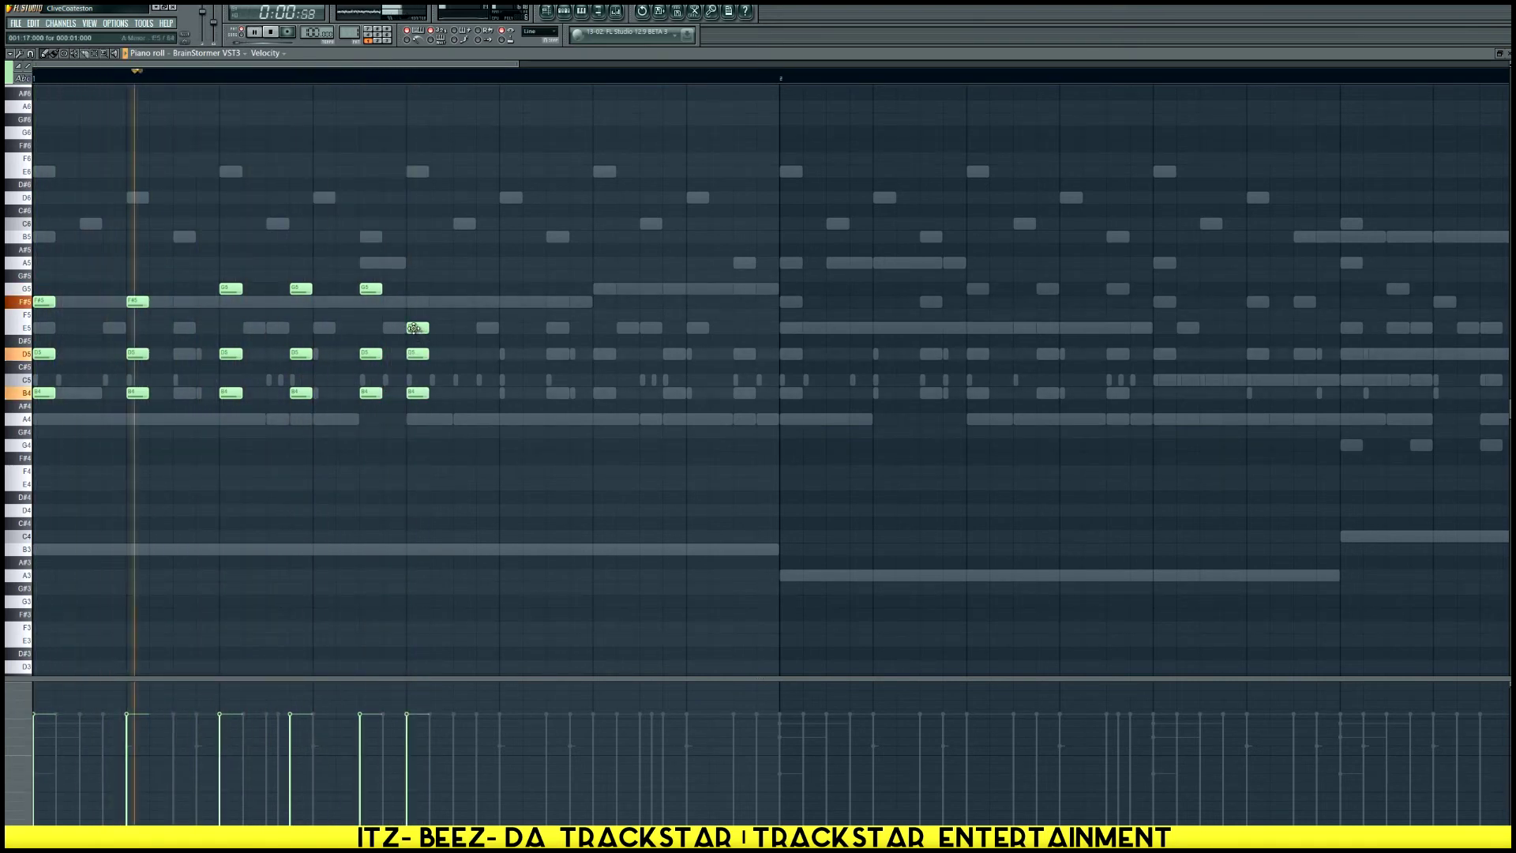
Move the sixth chord's top note to F#5 and copy the F#5 and G5 chords into the second half of bar 1
{"action": "left_click_drag", "start_coordinate": [418, 328], "coordinate": [416, 301]}
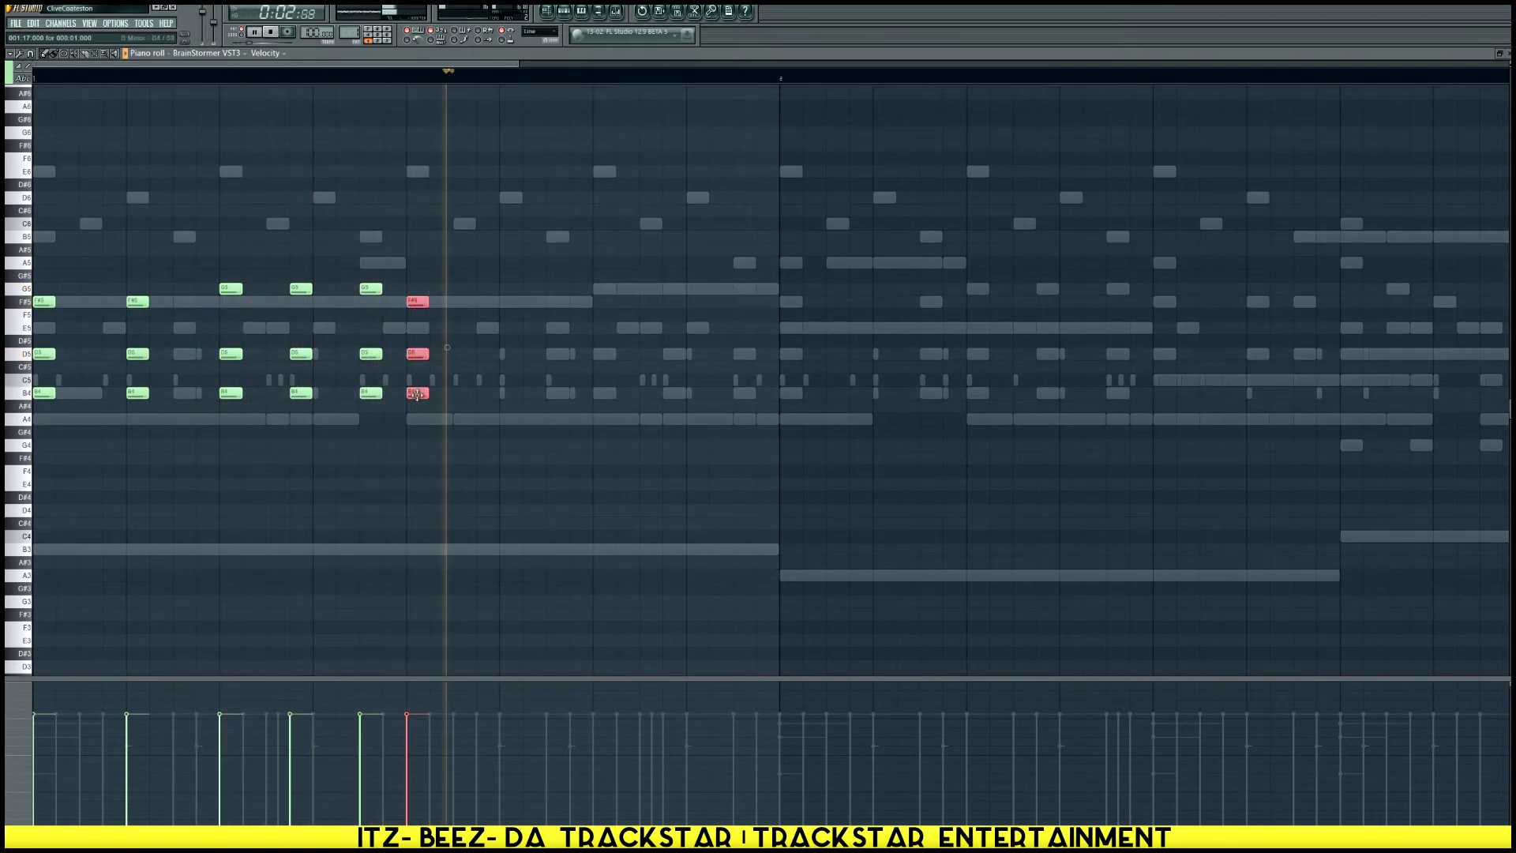
{"action": "left_click_drag", "start_coordinate": [419, 394], "coordinate": [511, 394]}
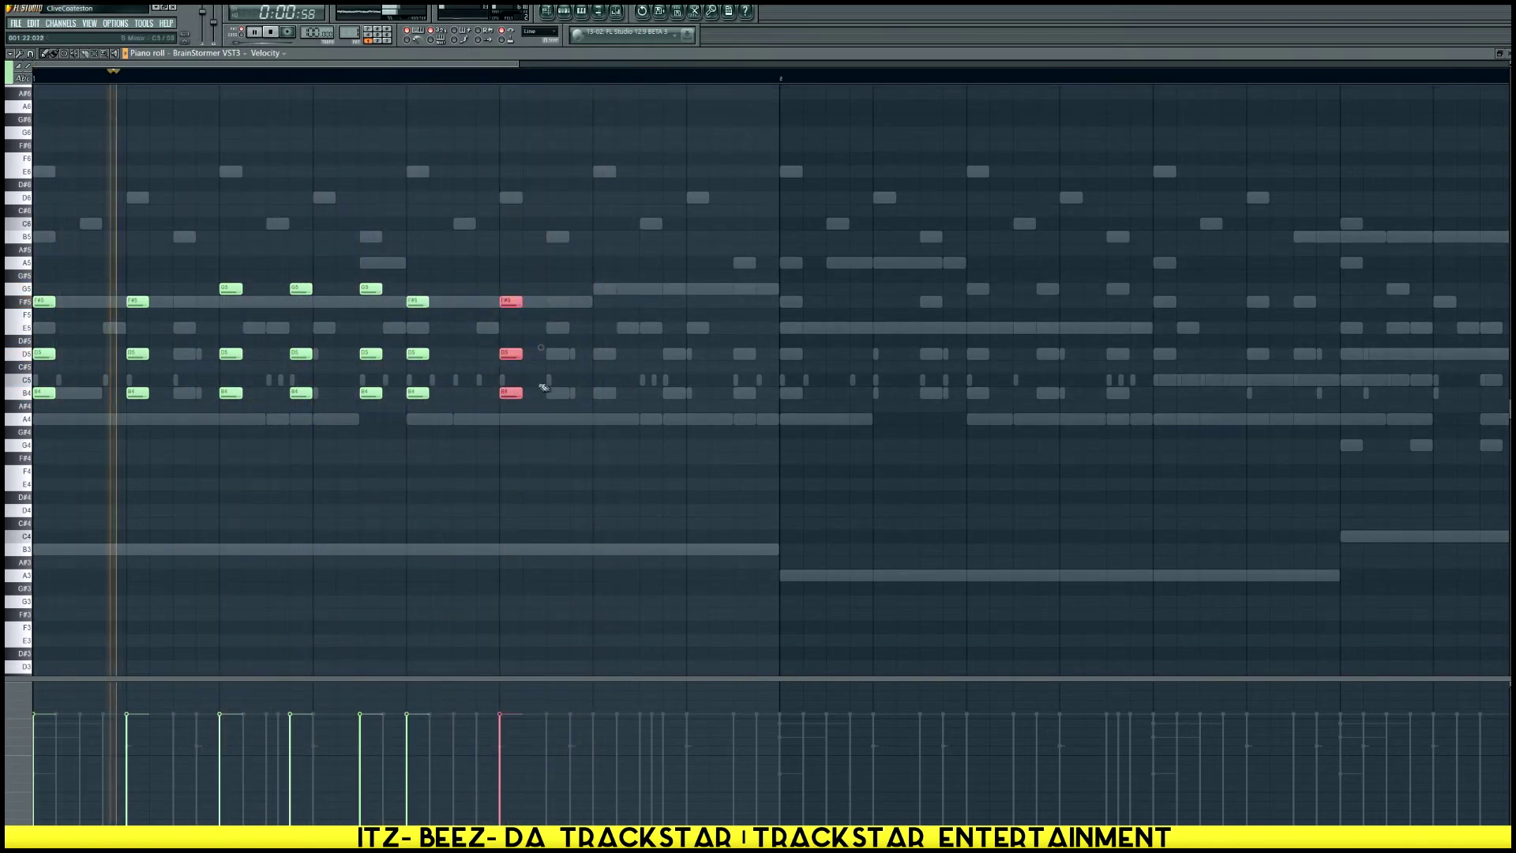
{"action": "left_click_drag", "start_coordinate": [394, 281], "coordinate": [615, 295]}
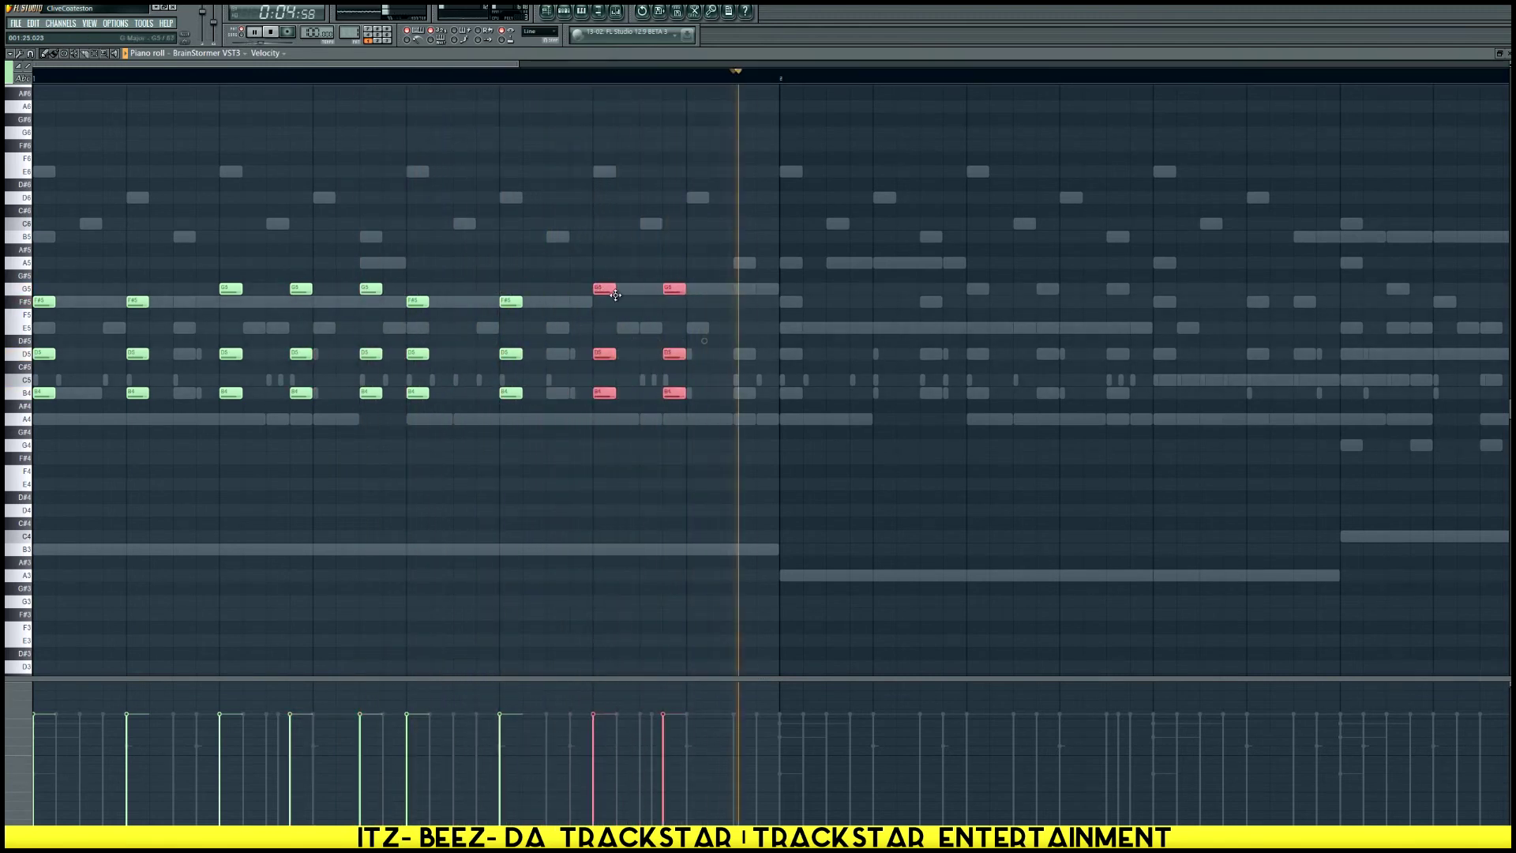
{"action": "key", "text": "space"}
Start bar 2 with two B4-D5-F#5 chords and add another B4-D5-G5 chord at the end of bar 1
{"action": "left_click", "coordinate": [791, 393]}
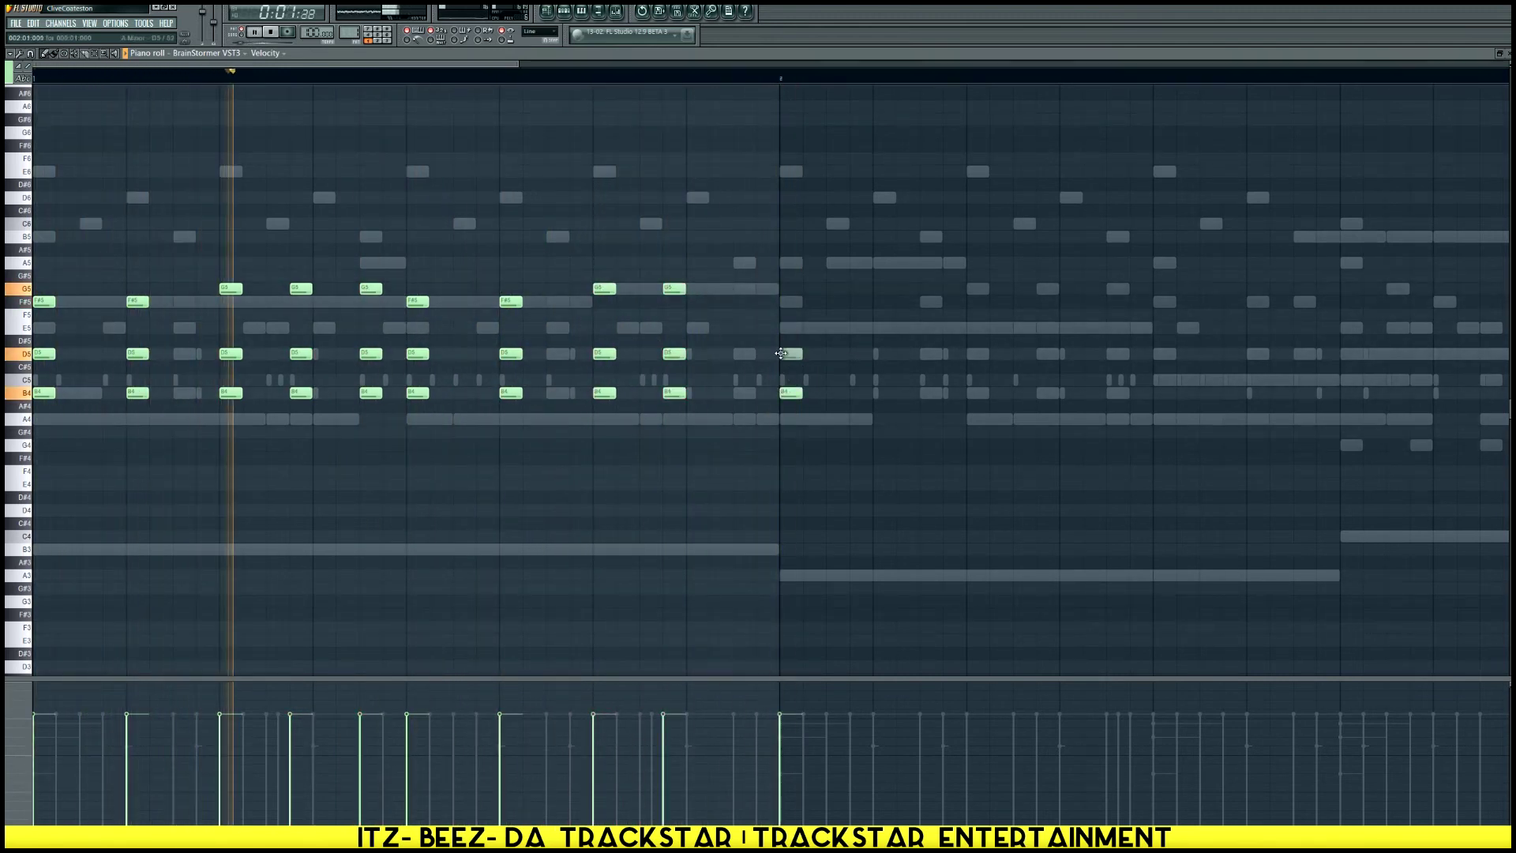
{"action": "left_click", "coordinate": [788, 304]}
{"action": "left_click_drag", "start_coordinate": [786, 281], "coordinate": [880, 394]}
{"action": "scroll", "coordinate": [974, 81], "scroll_direction": "down", "scroll_amount": 3}
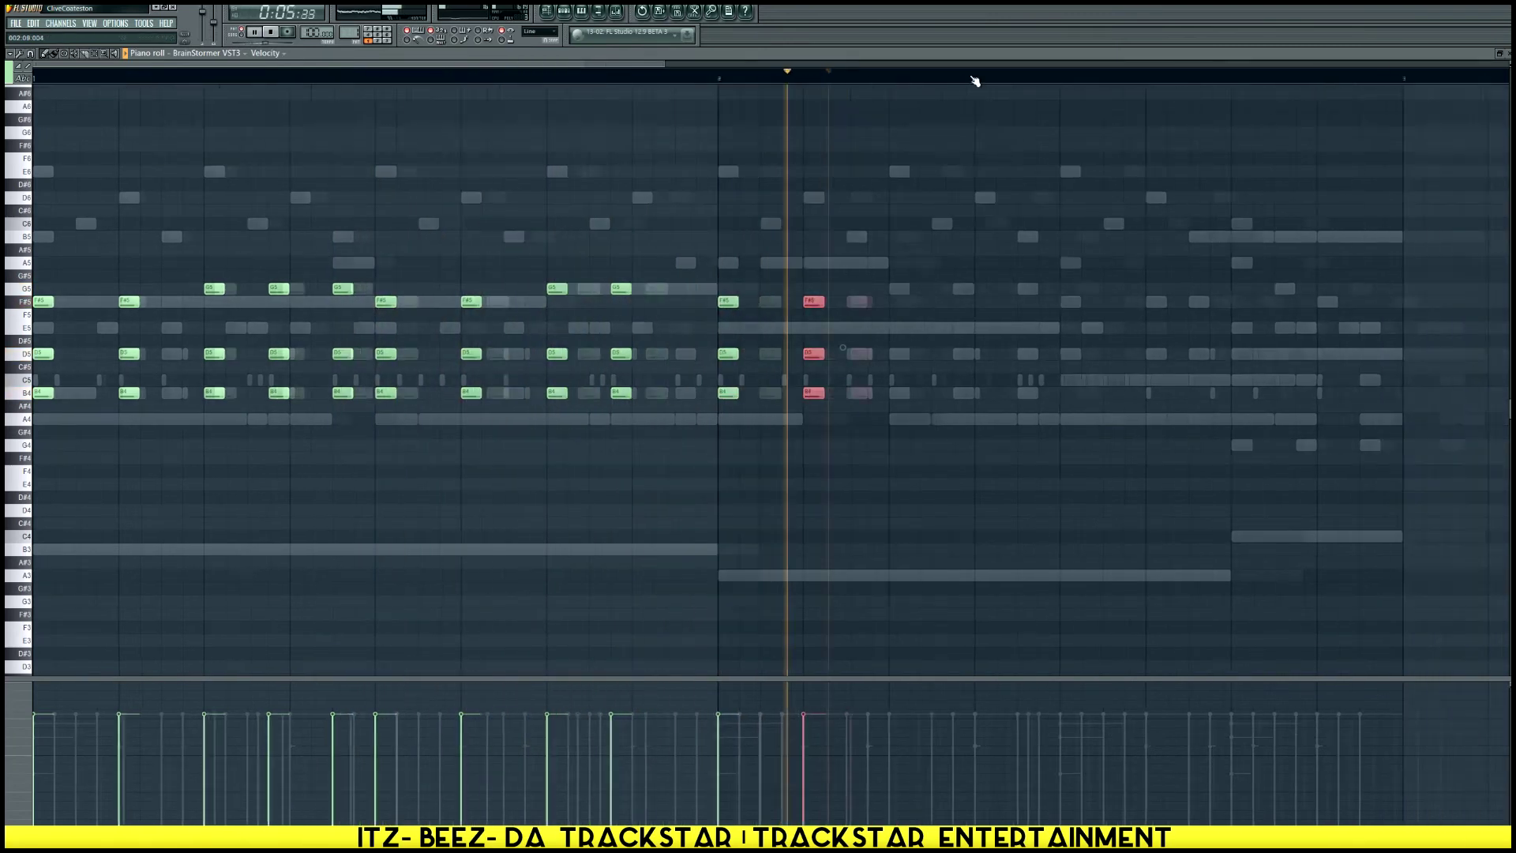
{"action": "left_click_drag", "start_coordinate": [448, 278], "coordinate": [503, 396]}
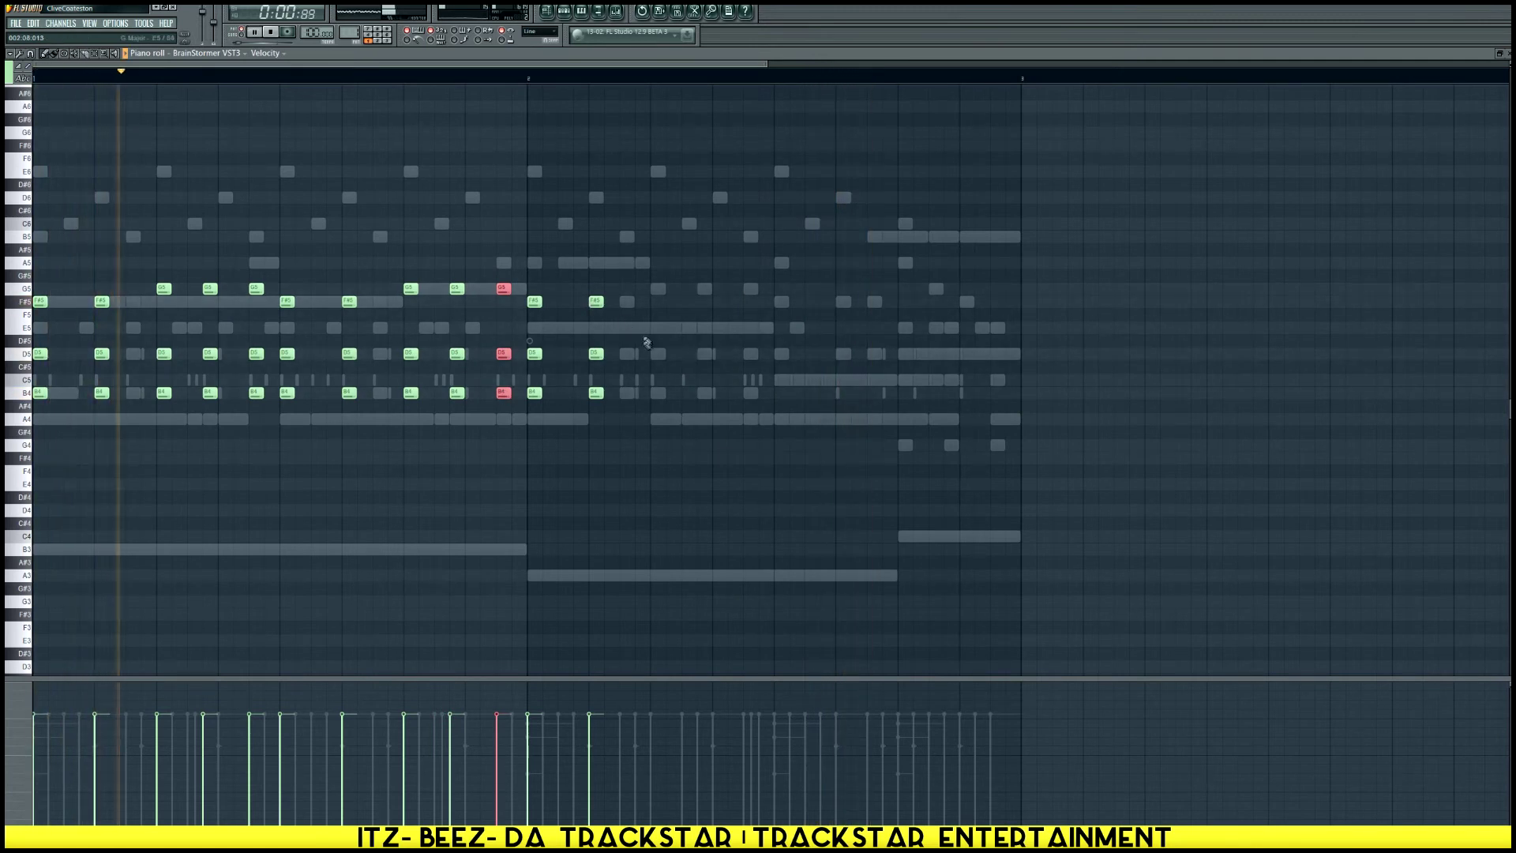
Add three B4-D5-G5 chords after the two F#5 chords in bar 2
{"action": "left_click_drag", "start_coordinate": [587, 272], "coordinate": [656, 392]}
{"action": "left_click", "coordinate": [653, 293], "text": "ctrl"}
{"action": "left_click_drag", "start_coordinate": [656, 301], "coordinate": [656, 288]}
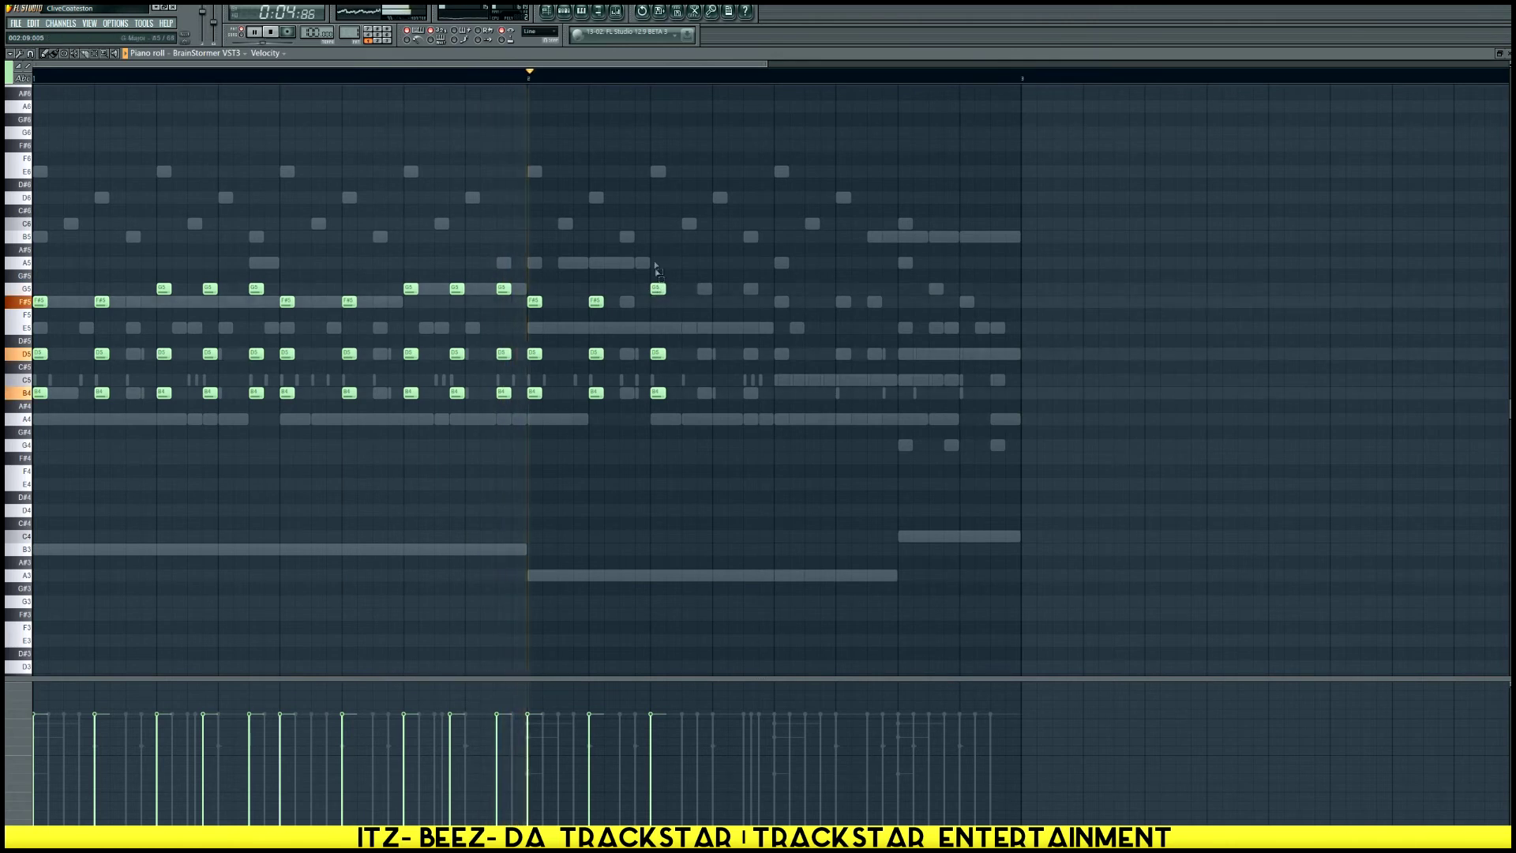
{"action": "left_click_drag", "start_coordinate": [661, 388], "coordinate": [755, 392]}
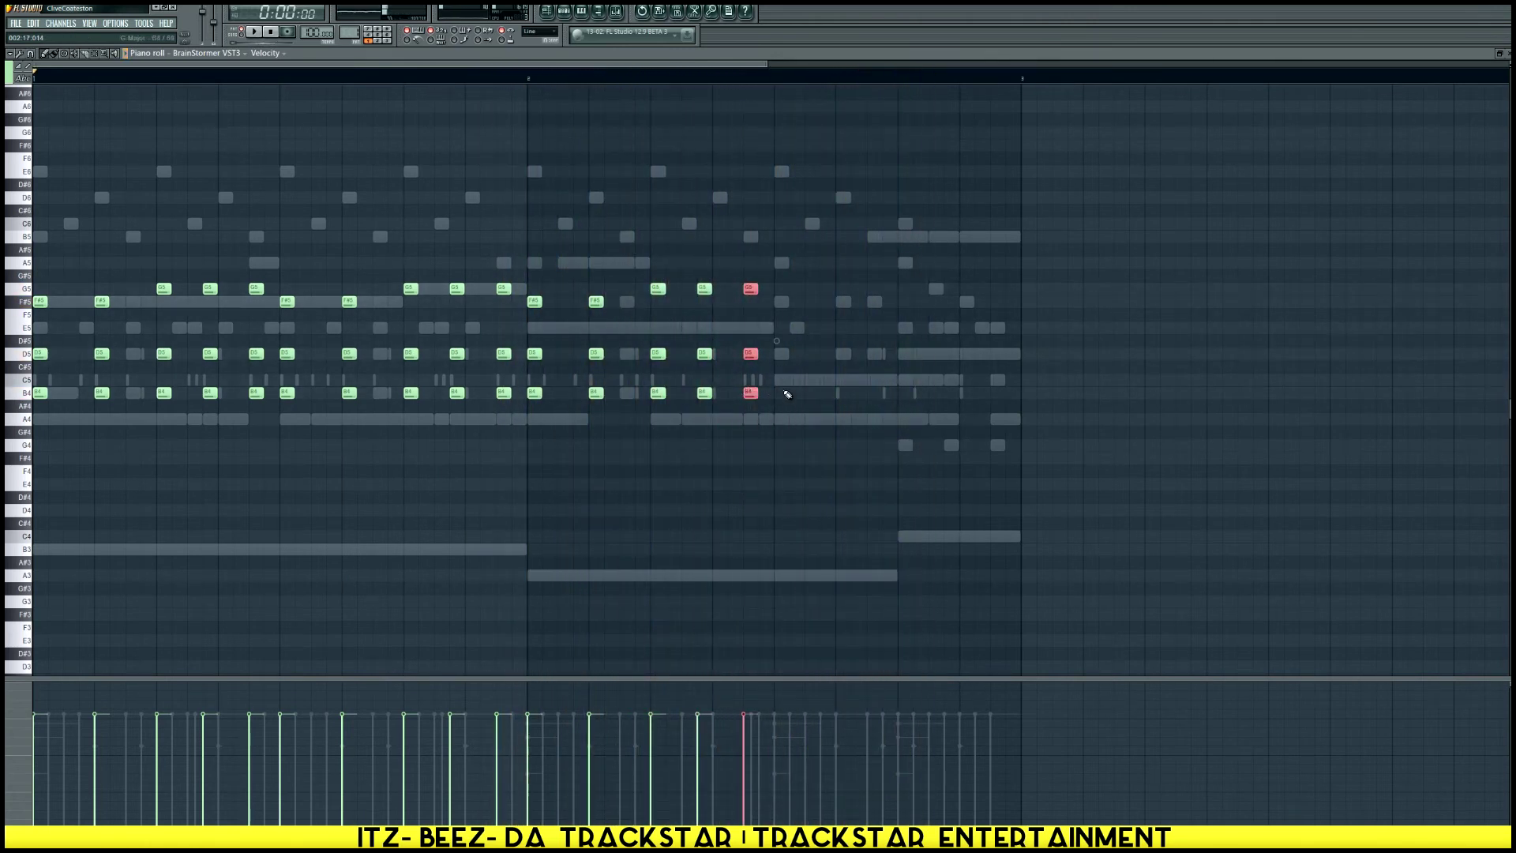
Add two short A4-D5-F#5 chords from the middle of bar 2
{"action": "left_click", "coordinate": [783, 419]}
{"action": "left_click", "coordinate": [780, 354]}
{"action": "left_click", "coordinate": [781, 303]}
{"action": "left_click", "coordinate": [844, 301]}
{"action": "left_click", "coordinate": [843, 353]}
{"action": "left_click", "coordinate": [843, 419]}
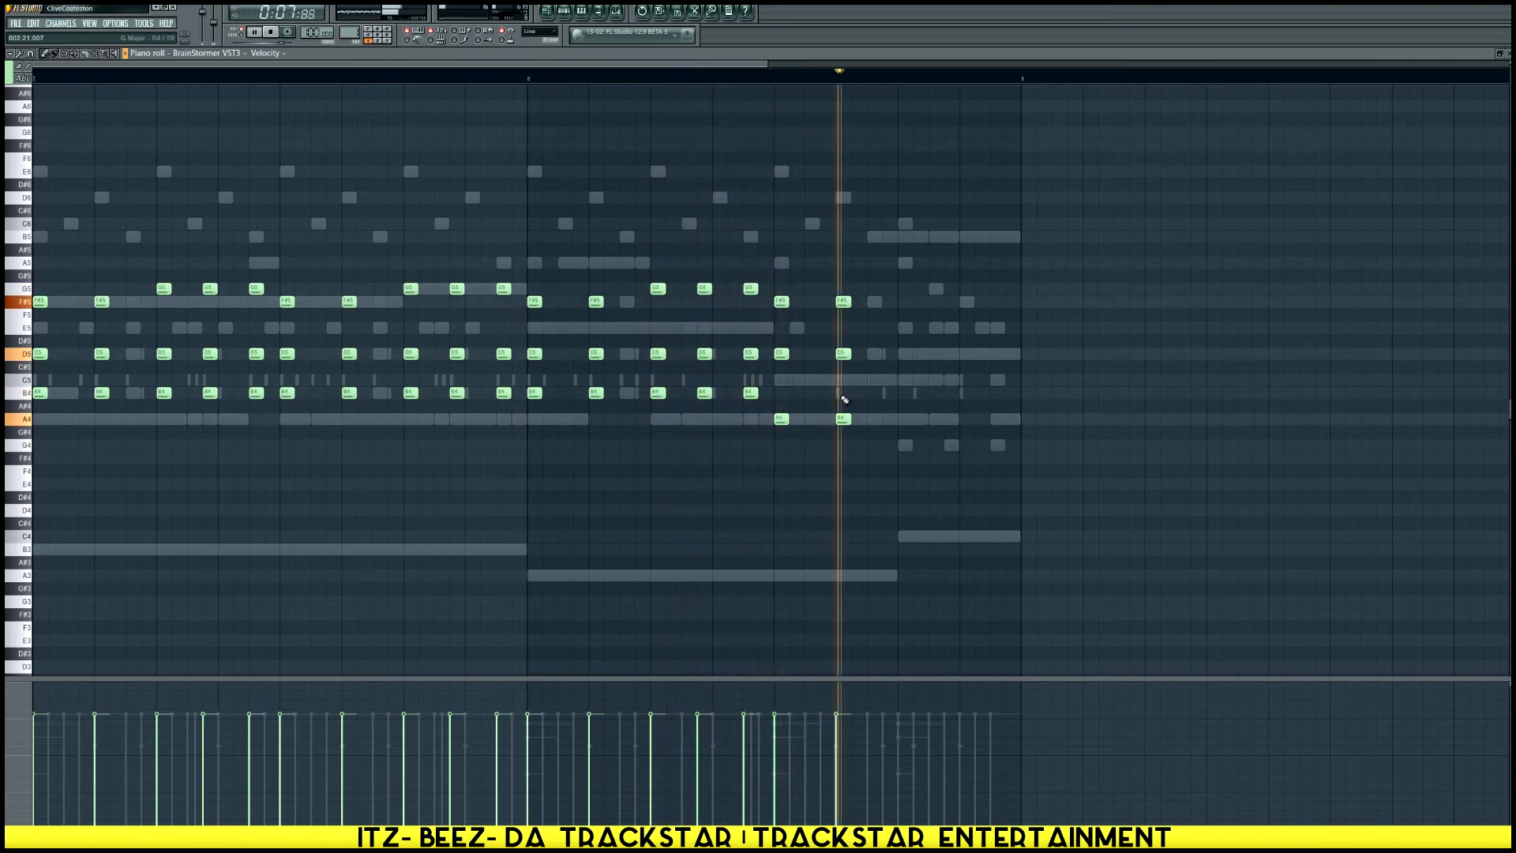
Add two short G4-C5-E5 chords in the last quarter of bar 2
{"action": "left_click_drag", "start_coordinate": [844, 284], "coordinate": [905, 445]}
{"action": "left_click", "coordinate": [934, 420], "text": "ctrl"}
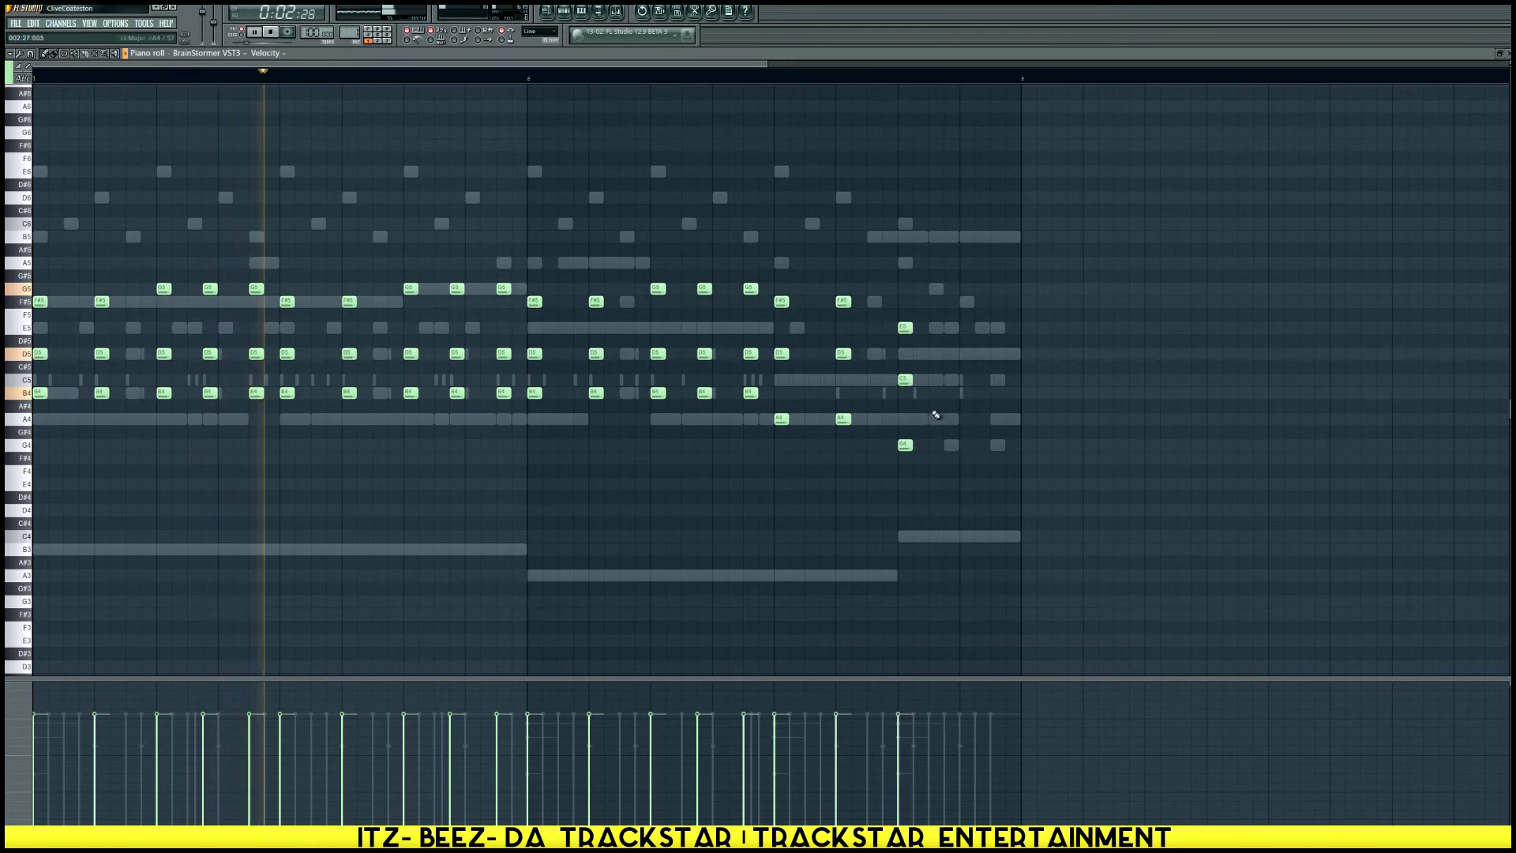
{"action": "left_click_drag", "start_coordinate": [907, 317], "coordinate": [963, 440]}
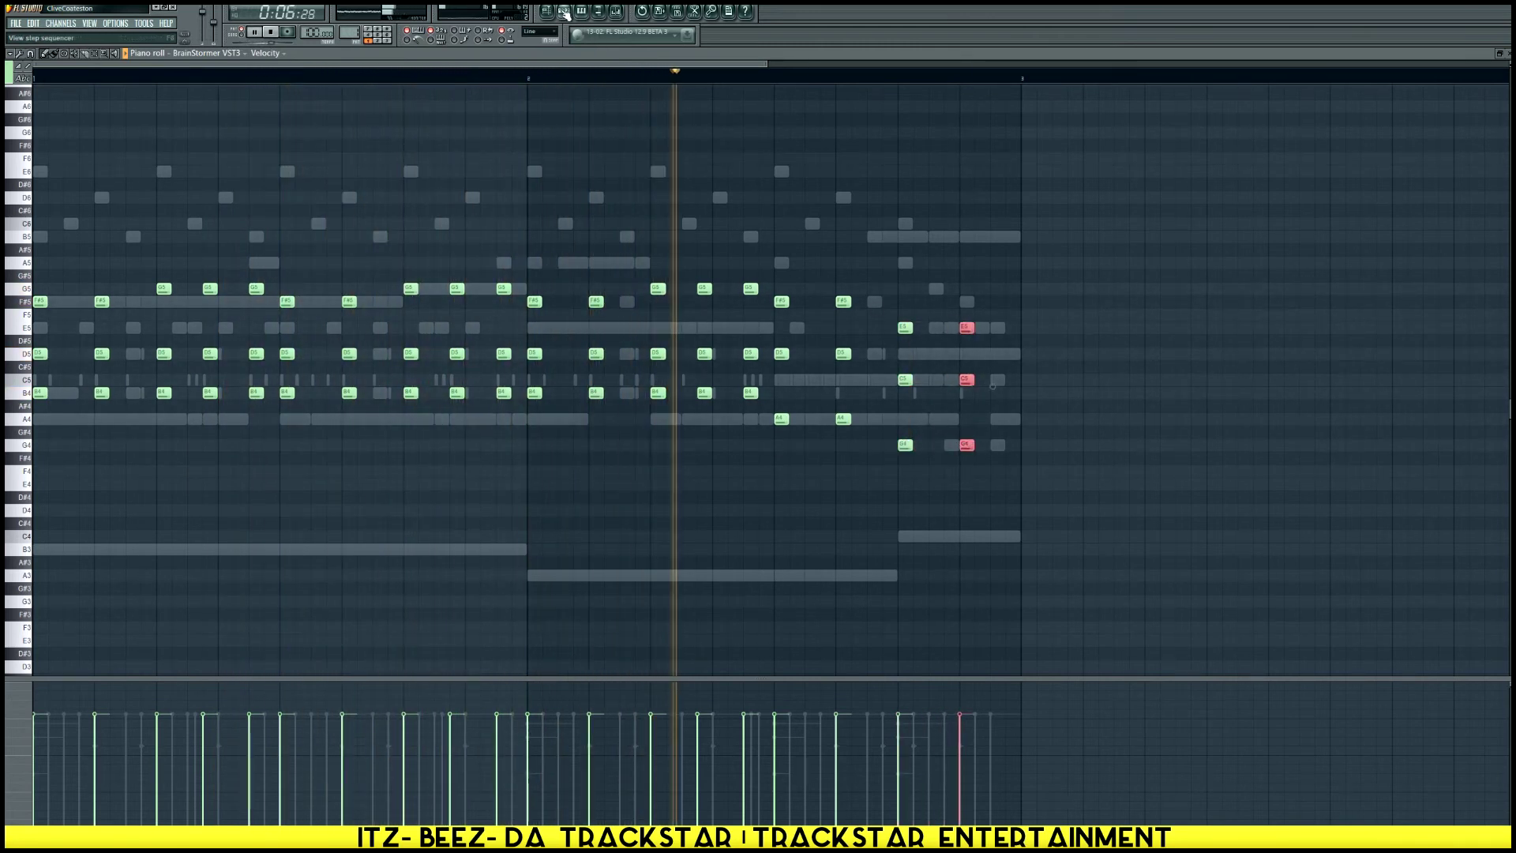
Insert a B4 II organ channel directly above the kick and copy the BrainStormer chords into it
{"action": "key", "text": "F6"}
{"action": "right_click", "coordinate": [1088, 240]}
{"action": "mouse_move", "coordinate": [1125, 364]}
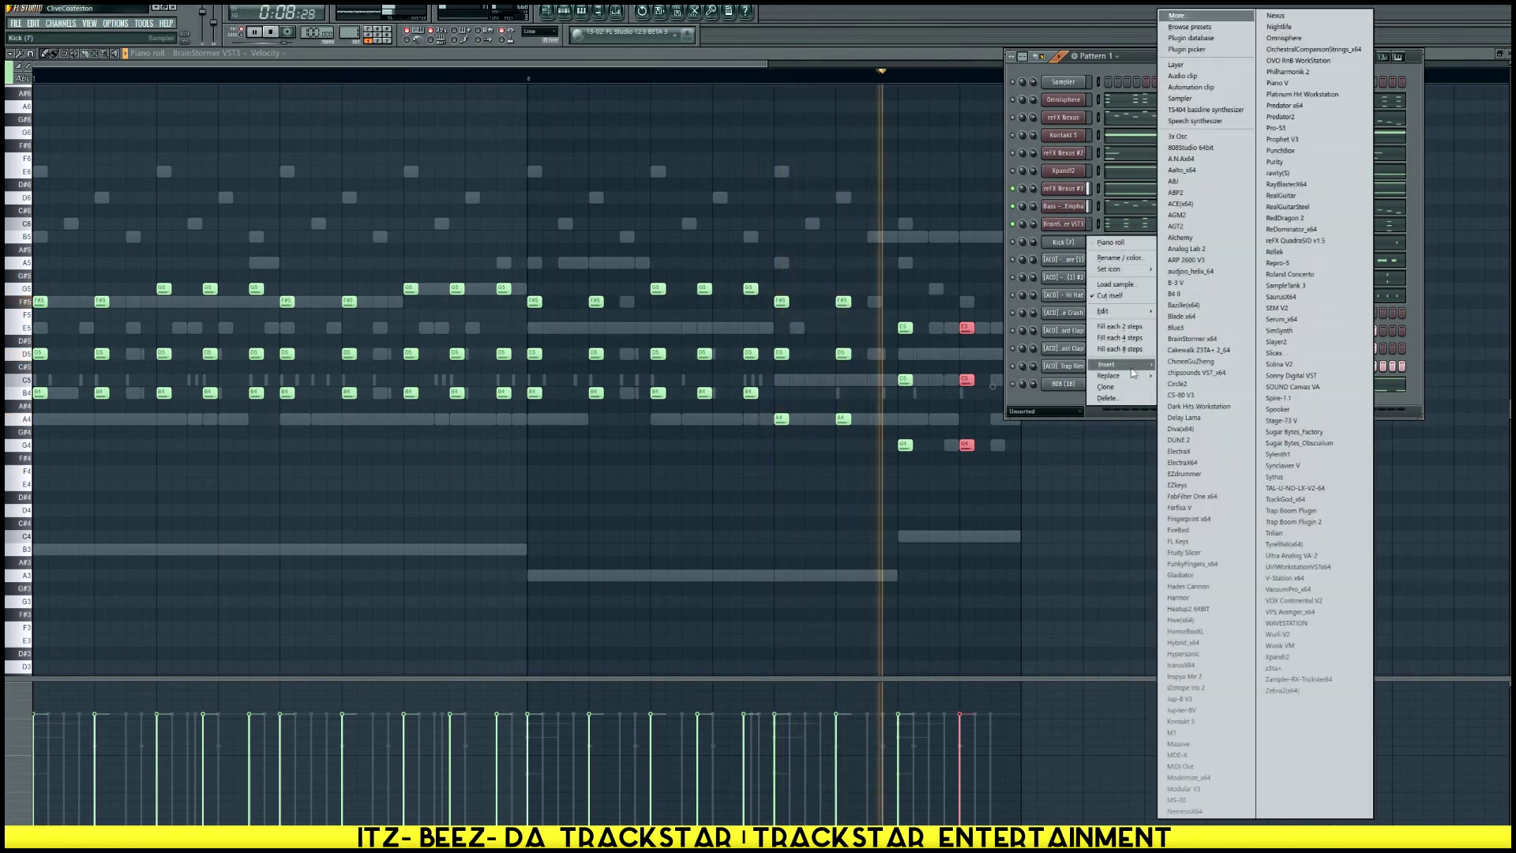
{"action": "left_click", "coordinate": [1187, 295]}
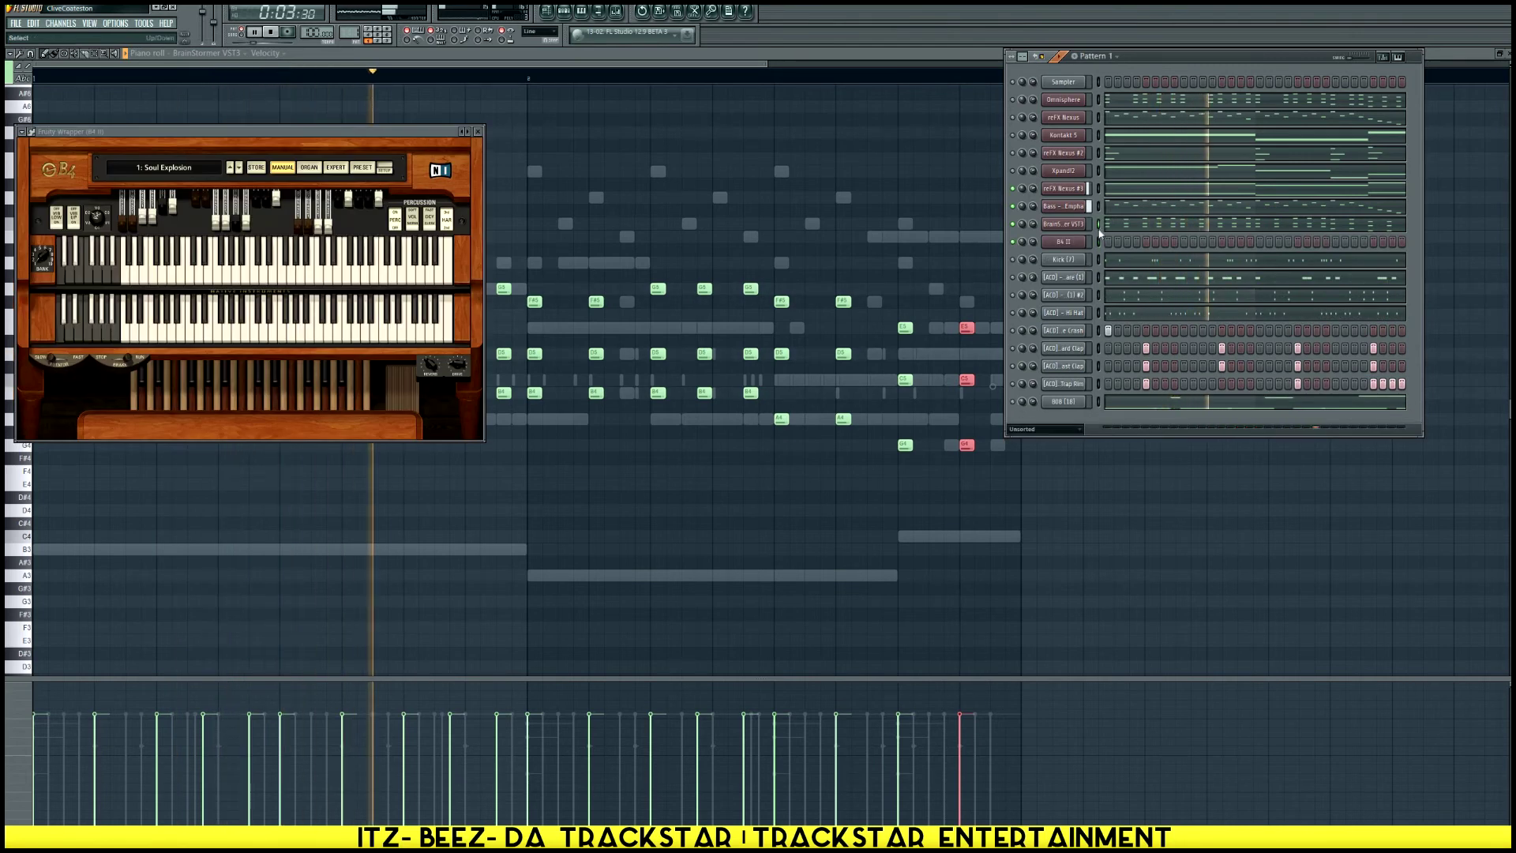
{"action": "left_click", "coordinate": [1099, 243]}
{"action": "key", "text": "ctrl+v"}
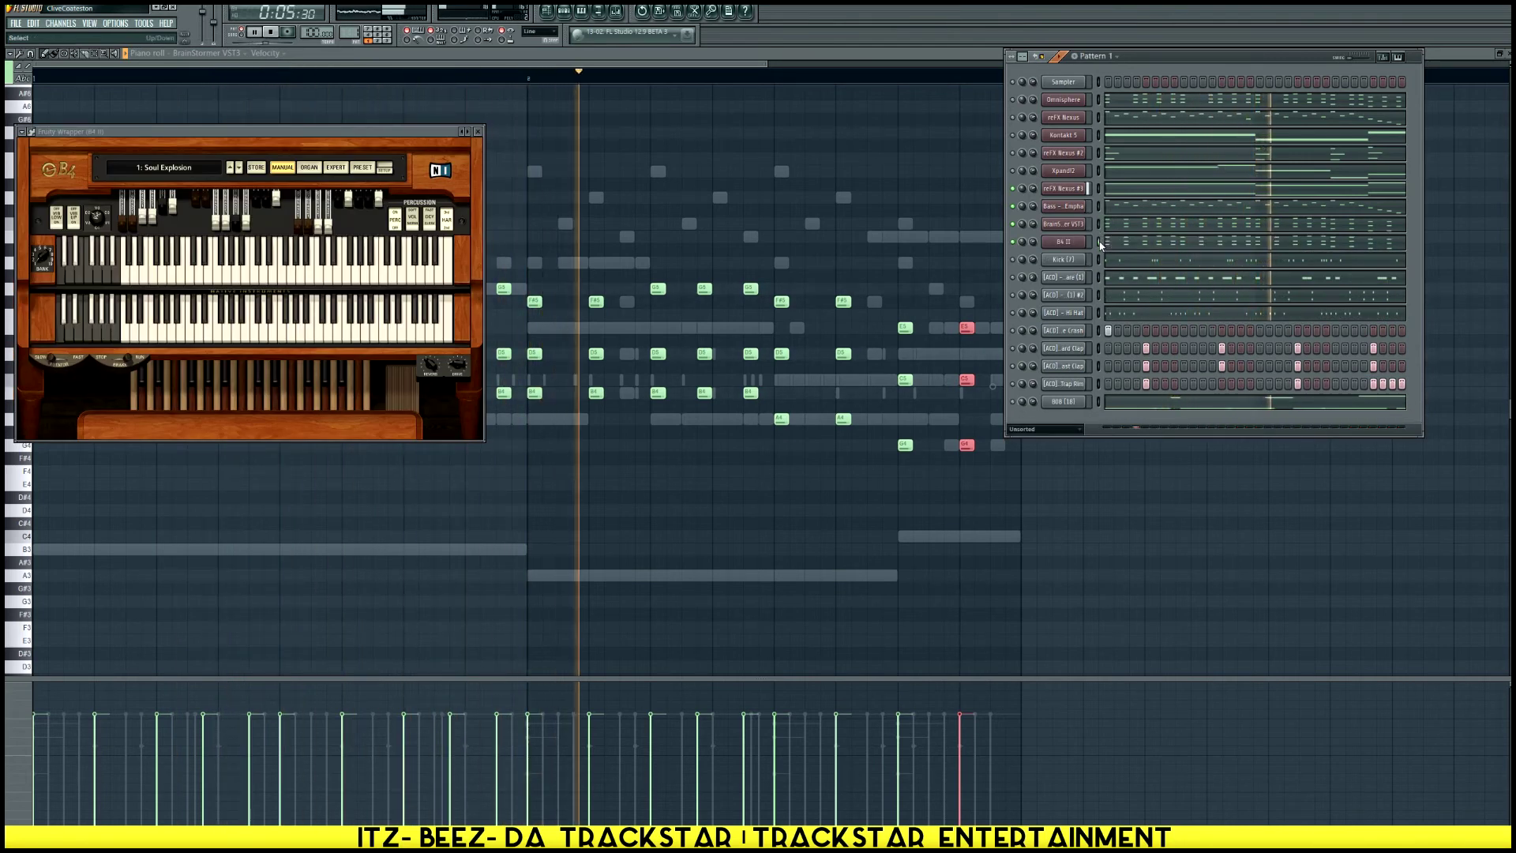
Audition the B4 II organ's presets and choose 4: Turn on, Drop out
{"action": "left_click", "coordinate": [174, 165]}
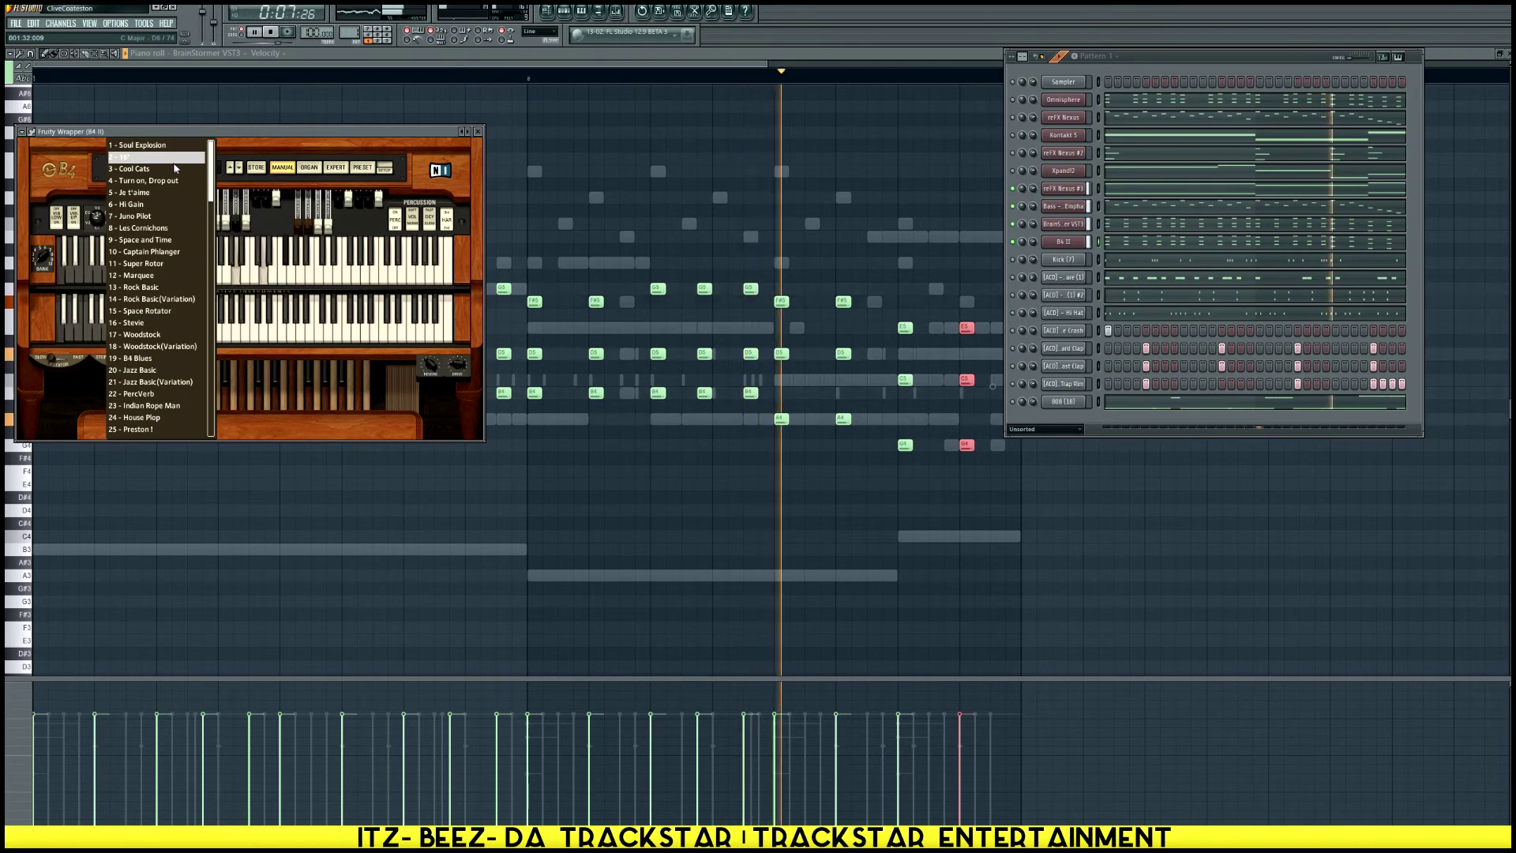
{"action": "left_click", "coordinate": [175, 170]}
{"action": "left_click", "coordinate": [239, 169]}
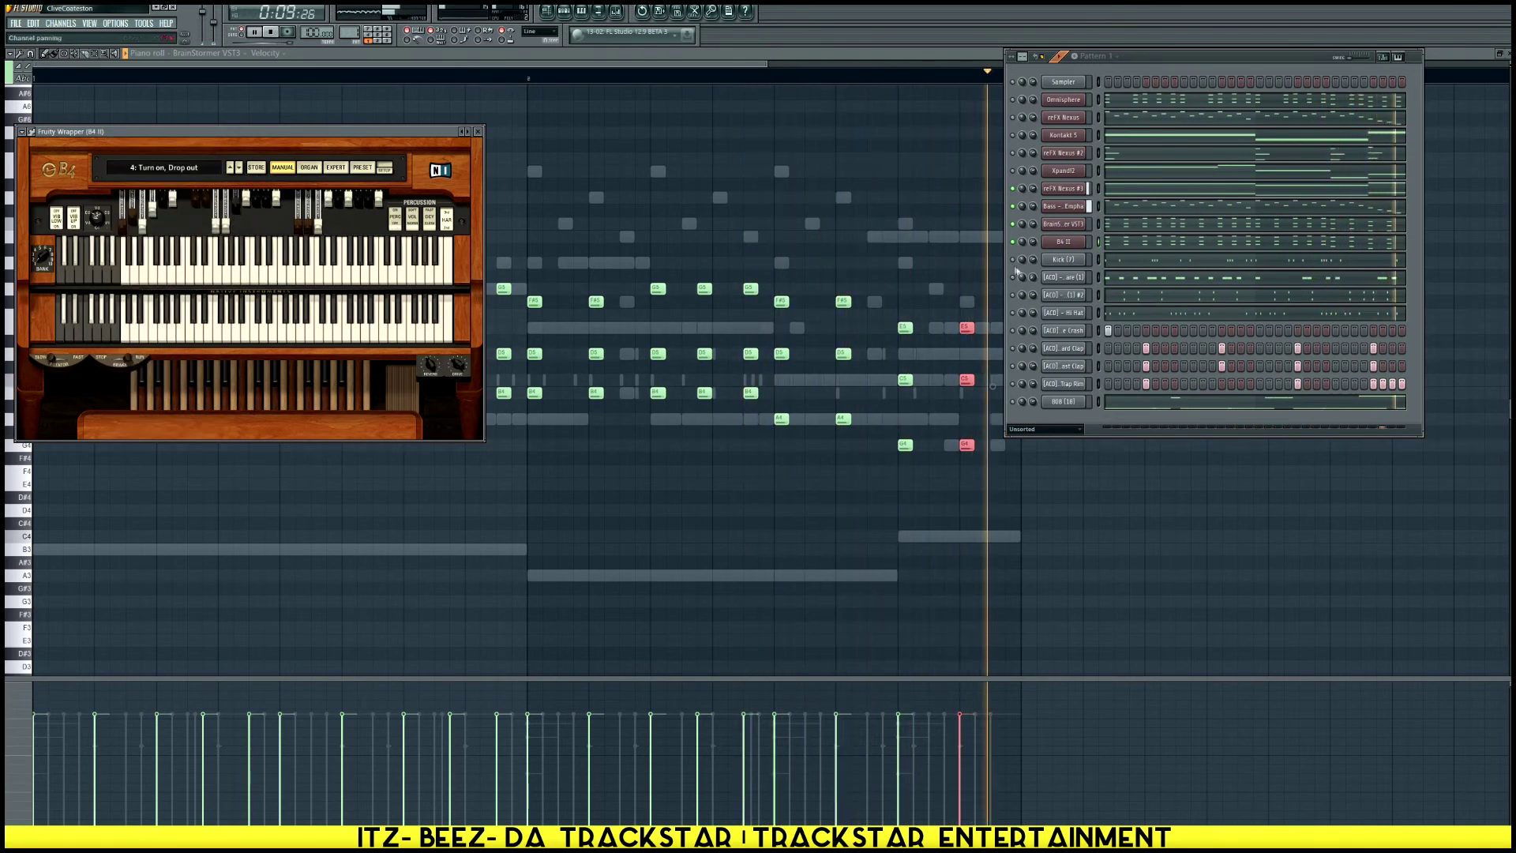
In the B4 II piano roll, delete the repeated chords, keeping only the first chord of each quarter-bar
{"action": "left_click", "coordinate": [1130, 246]}
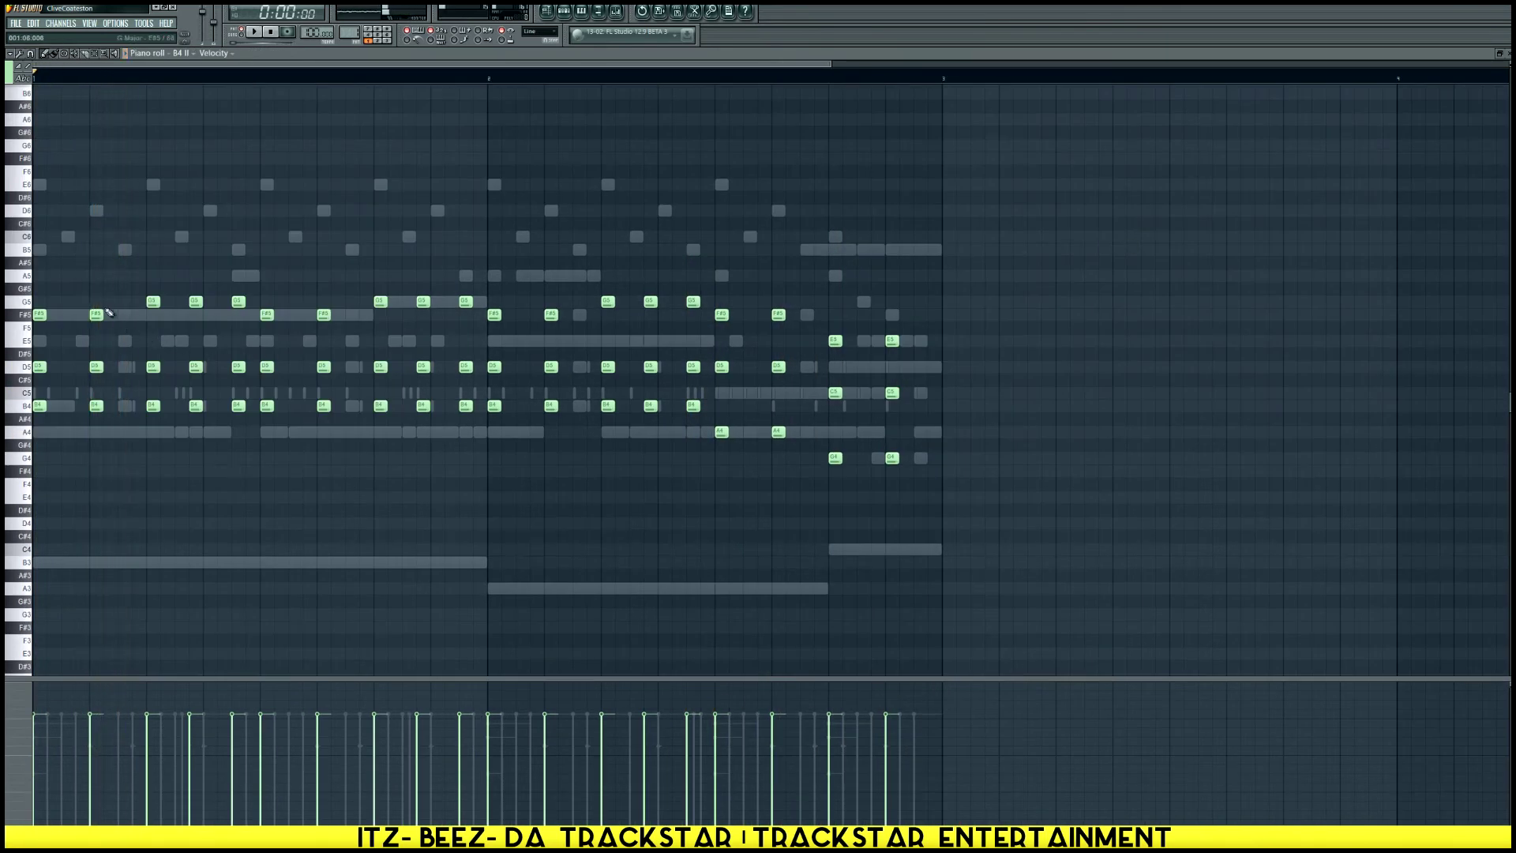
{"action": "left_click_drag", "start_coordinate": [231, 497], "coordinate": [232, 497]}
{"action": "left_click_drag", "start_coordinate": [184, 284], "coordinate": [273, 519]}
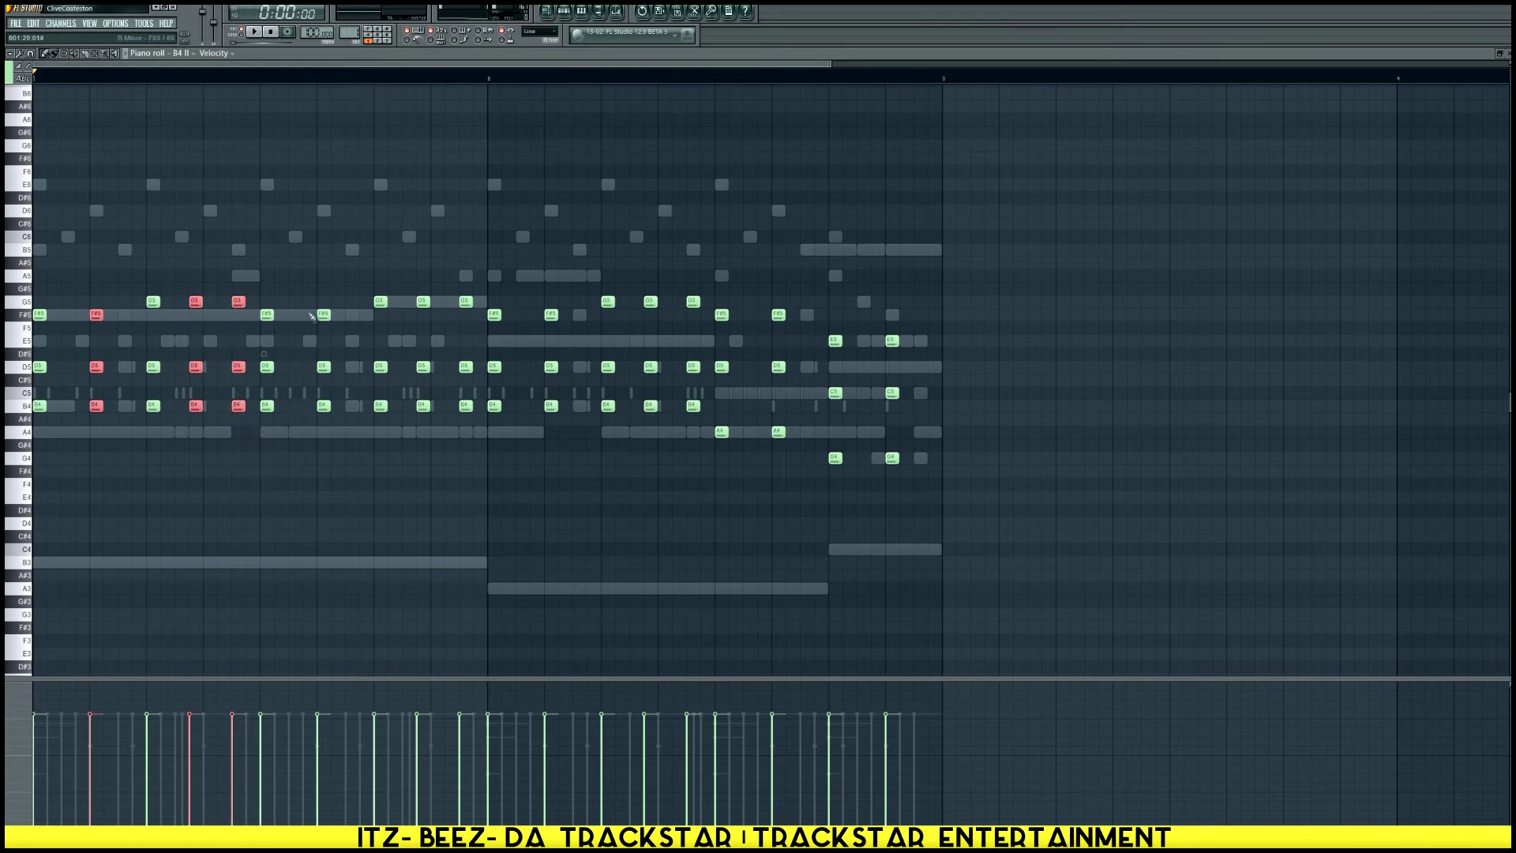
{"action": "left_click_drag", "start_coordinate": [403, 283], "coordinate": [483, 488]}
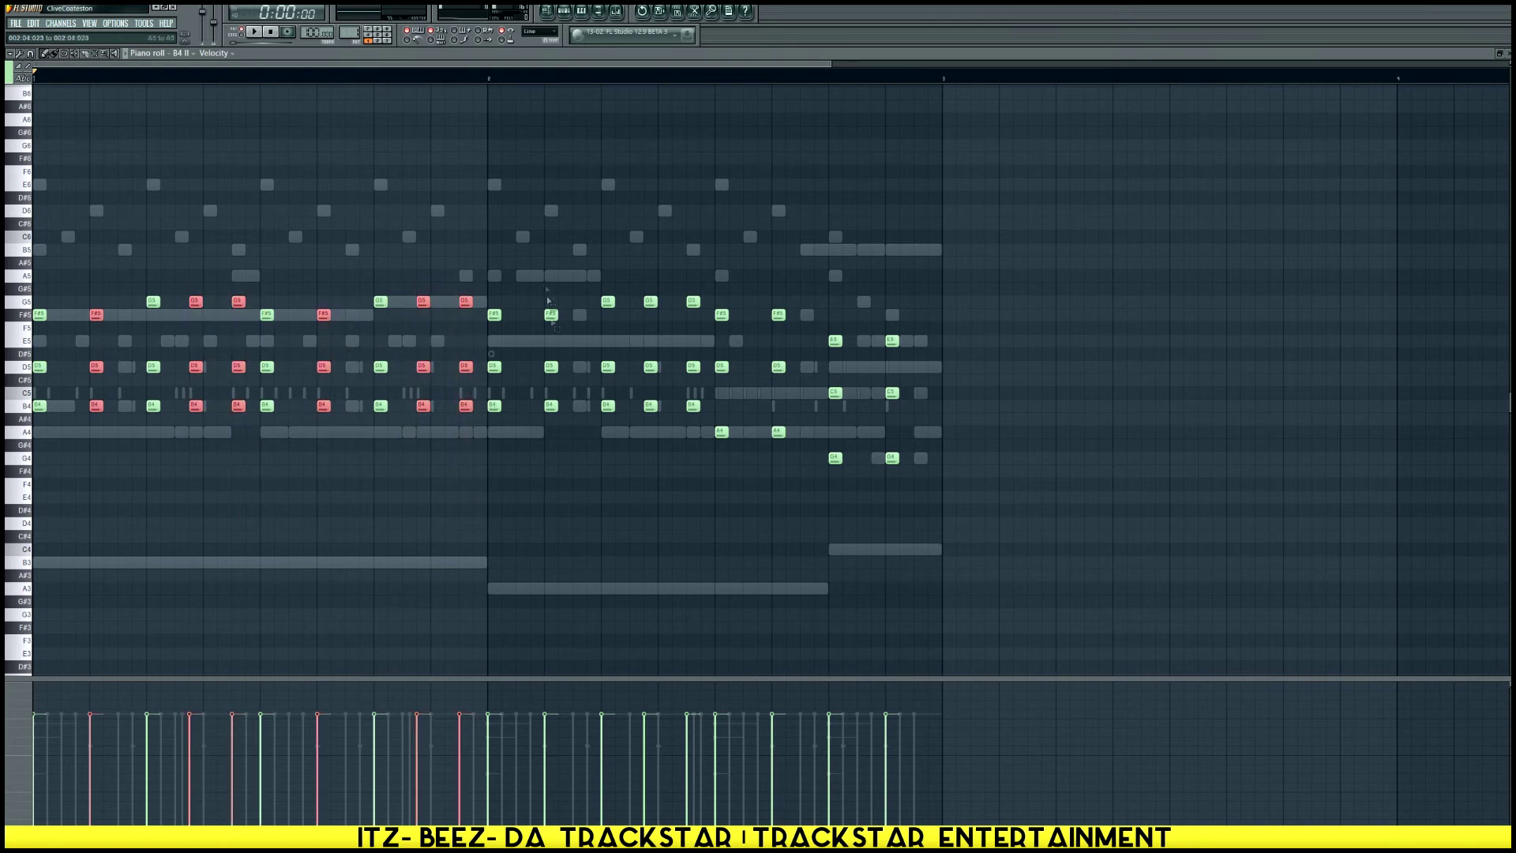
{"action": "left_click_drag", "start_coordinate": [695, 472], "coordinate": [695, 472]}
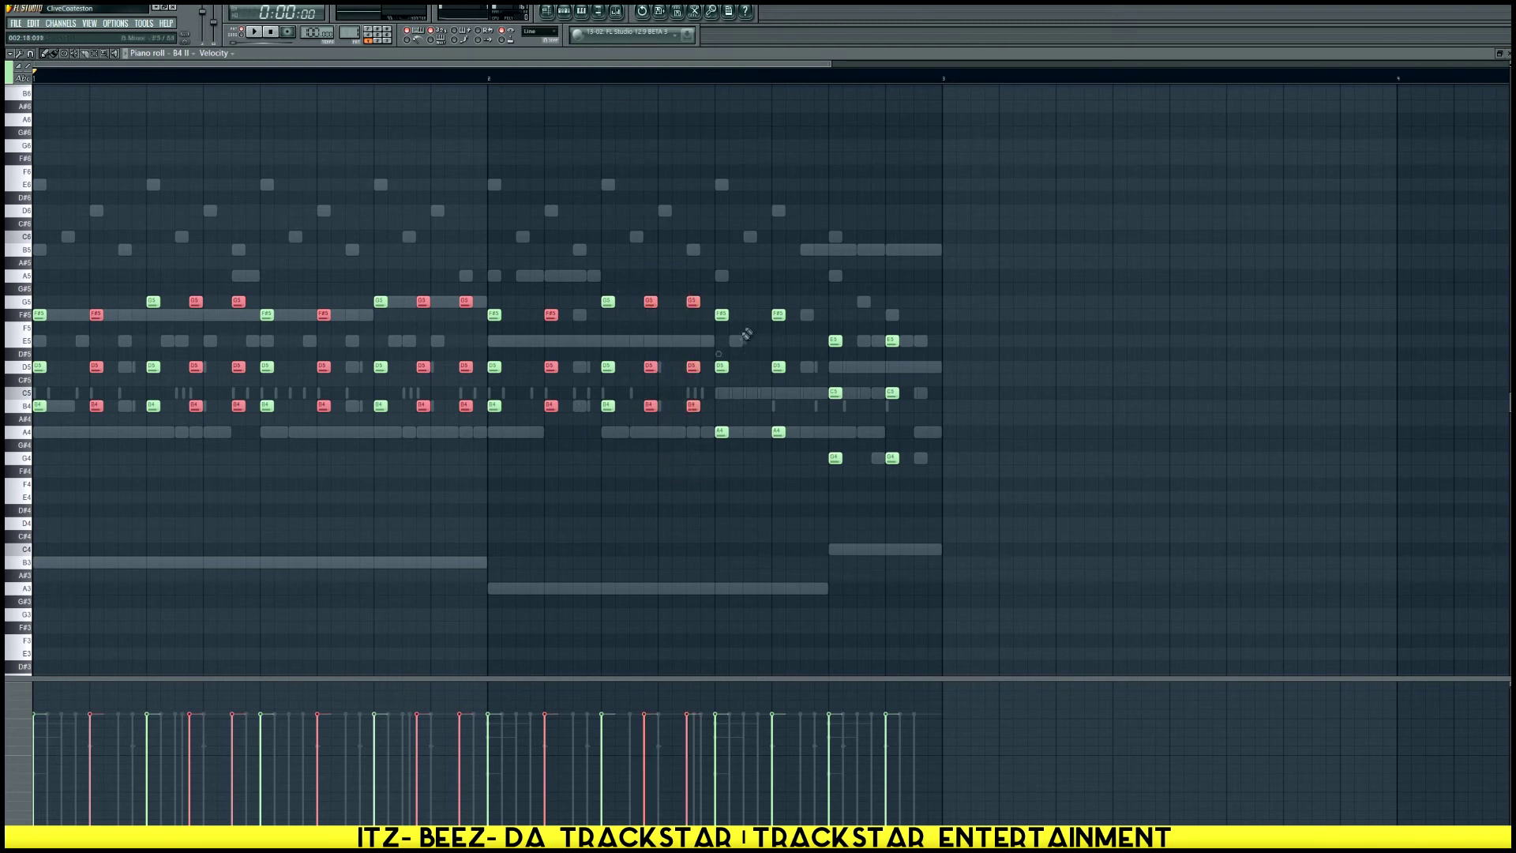
{"action": "left_click_drag", "start_coordinate": [871, 310], "coordinate": [983, 645]}
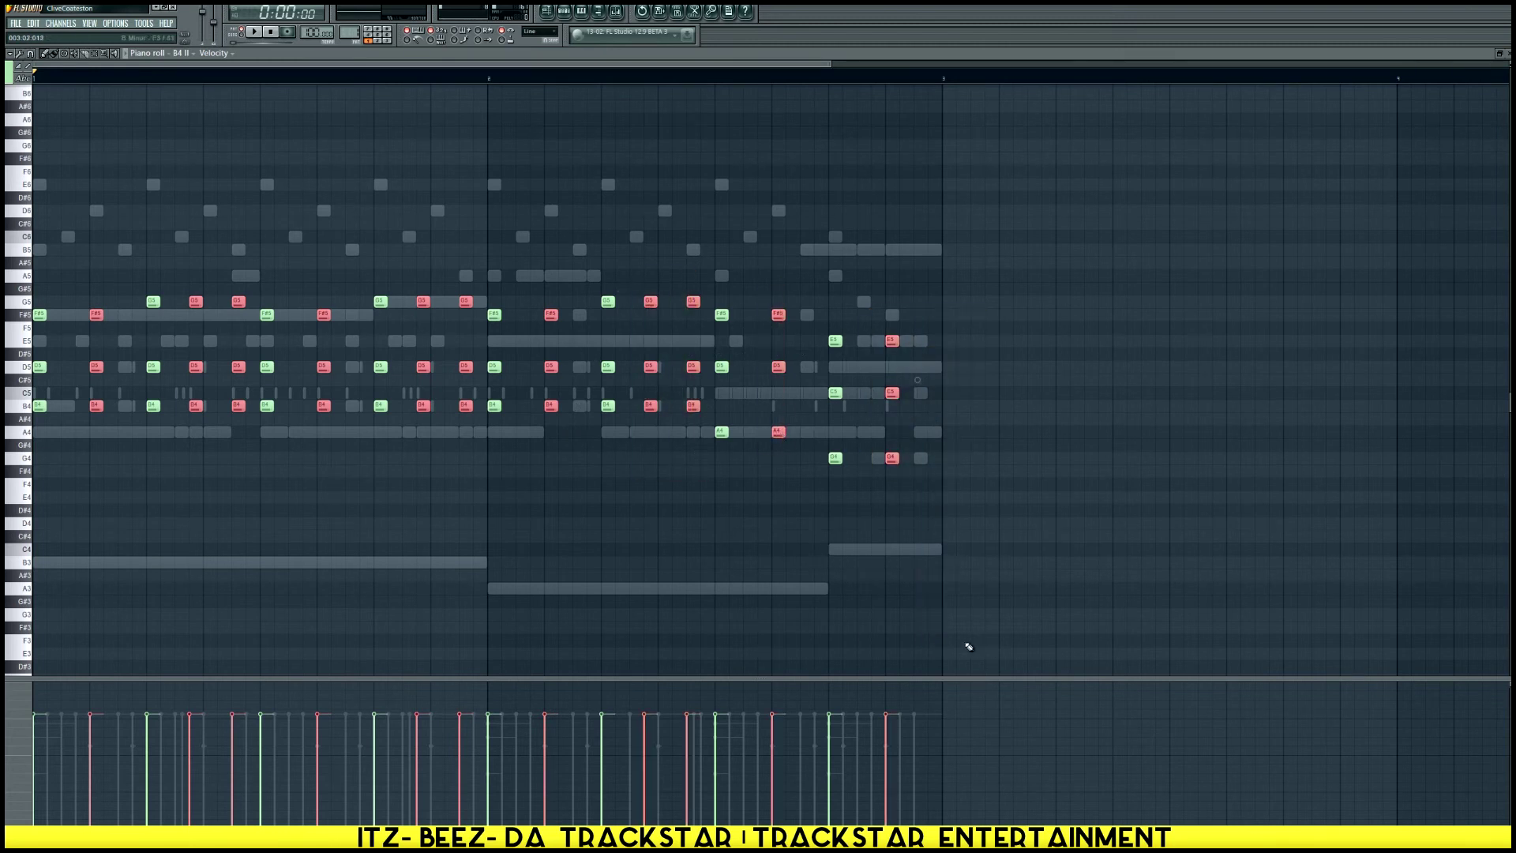
{"action": "key", "text": "Delete"}
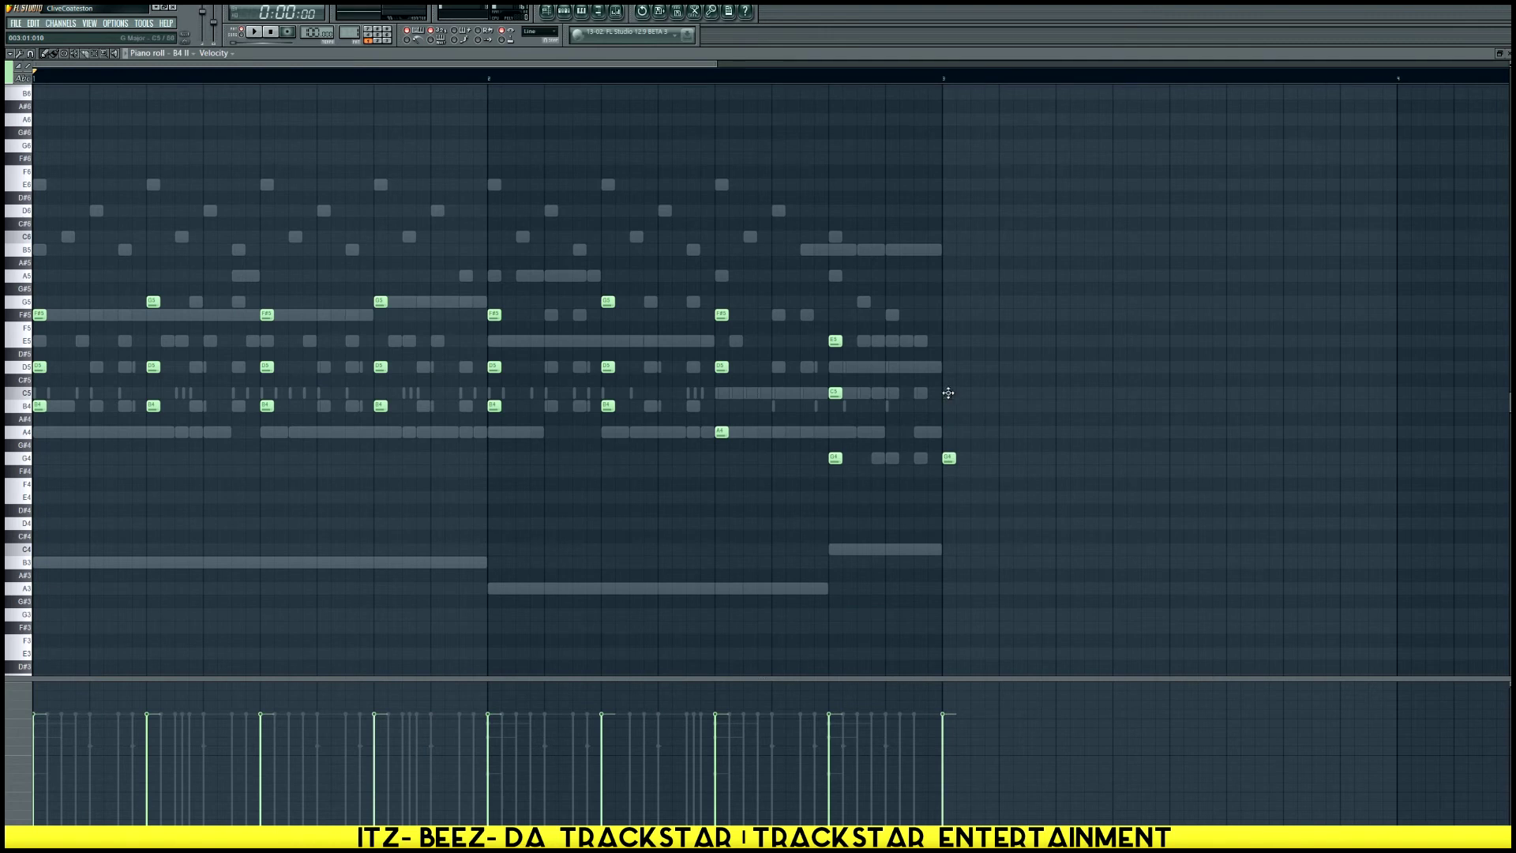
Extend the B4 II chords legato to the end of bar 2, using a temporary chord at bar 3 that is then deleted
{"action": "key", "text": "ctrl+l"}
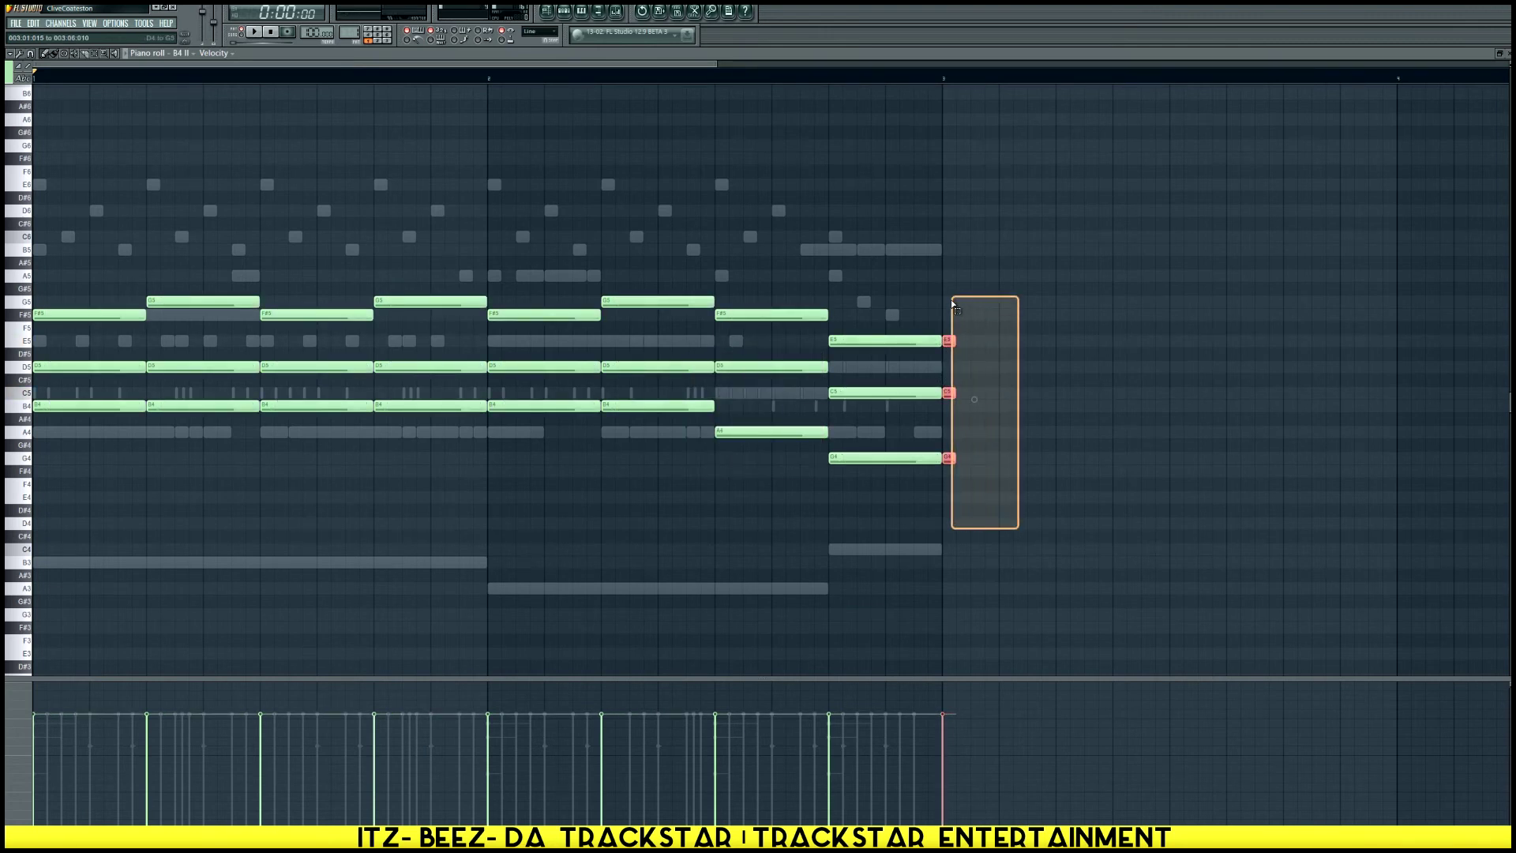
{"action": "left_click_drag", "start_coordinate": [953, 303], "coordinate": [952, 302]}
{"action": "key", "text": "Delete"}
Play the pattern and transpose all B4 II chords up one octave
{"action": "key", "text": "space"}
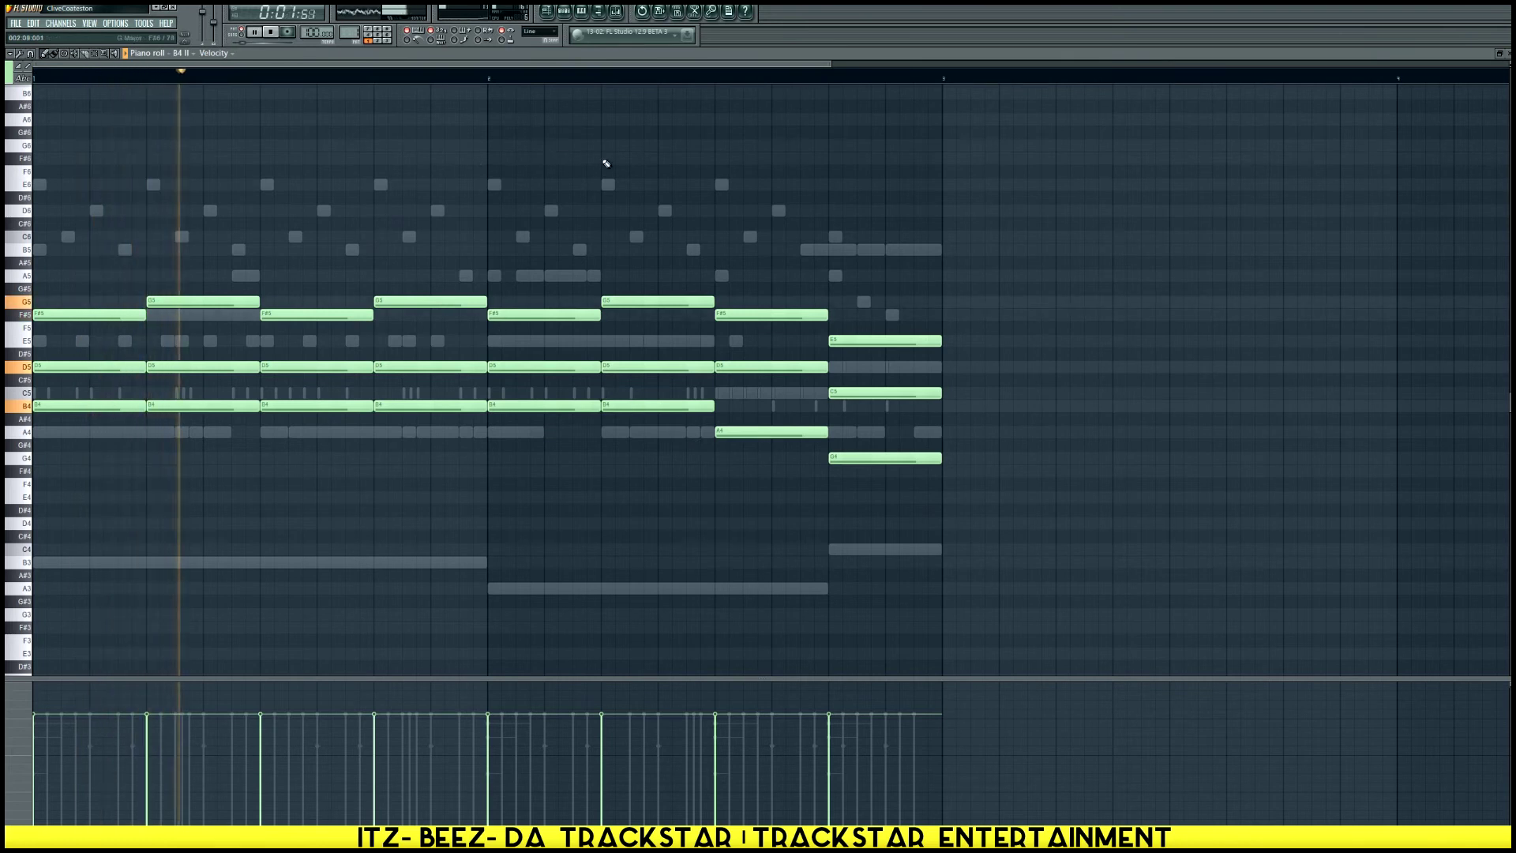
{"action": "key", "text": "ctrl+Up"}
{"action": "key", "text": "Page_Up"}
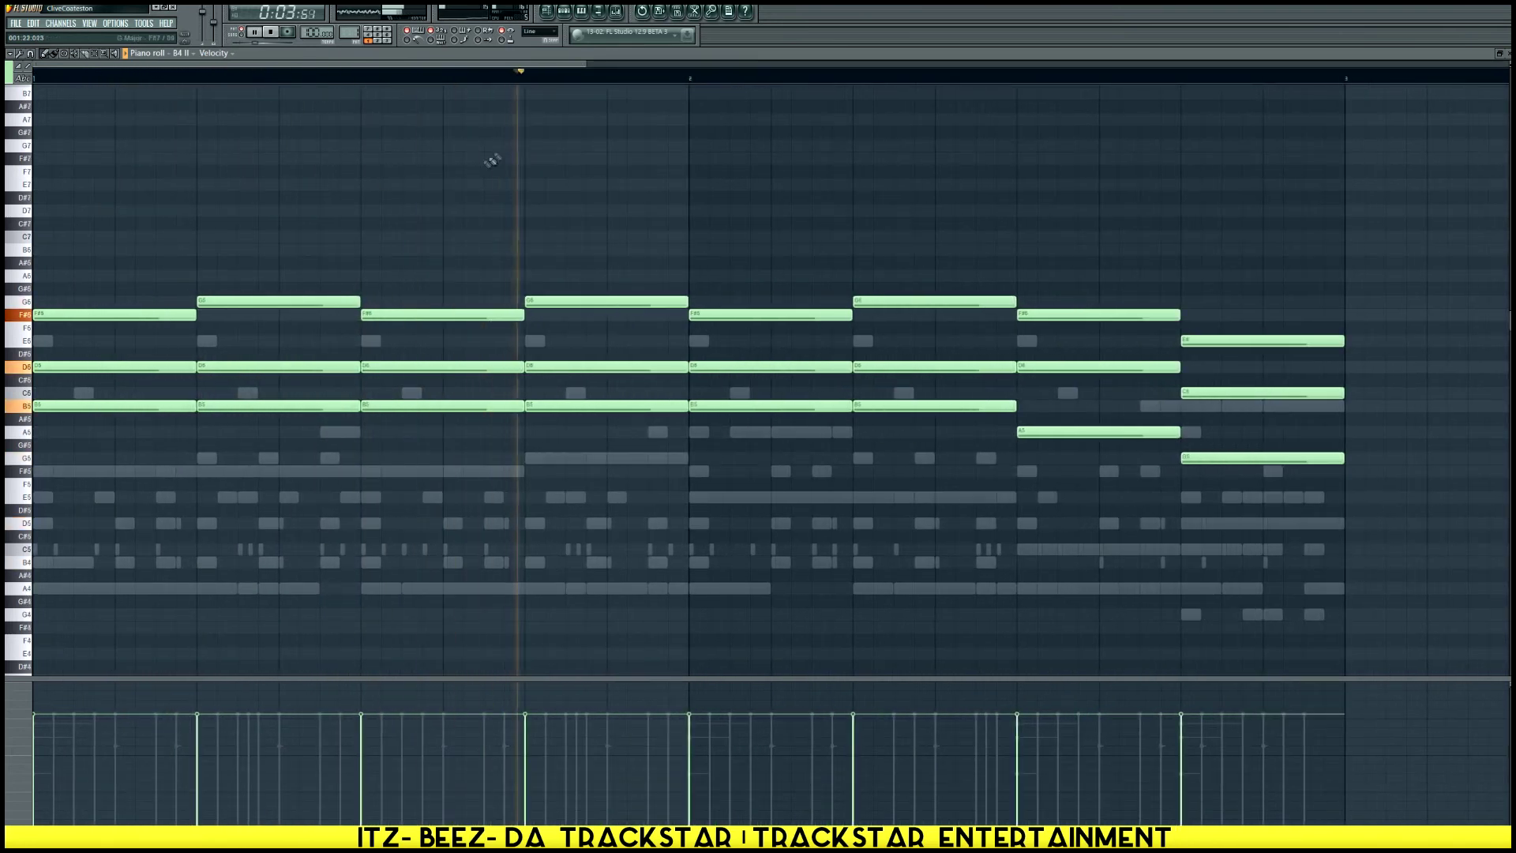
Solo the B4 II organ, audition its presets and choose 9: Space and Time, then unsolo it and adjust its channel volume in the mix
{"action": "left_click", "coordinate": [570, 11]}
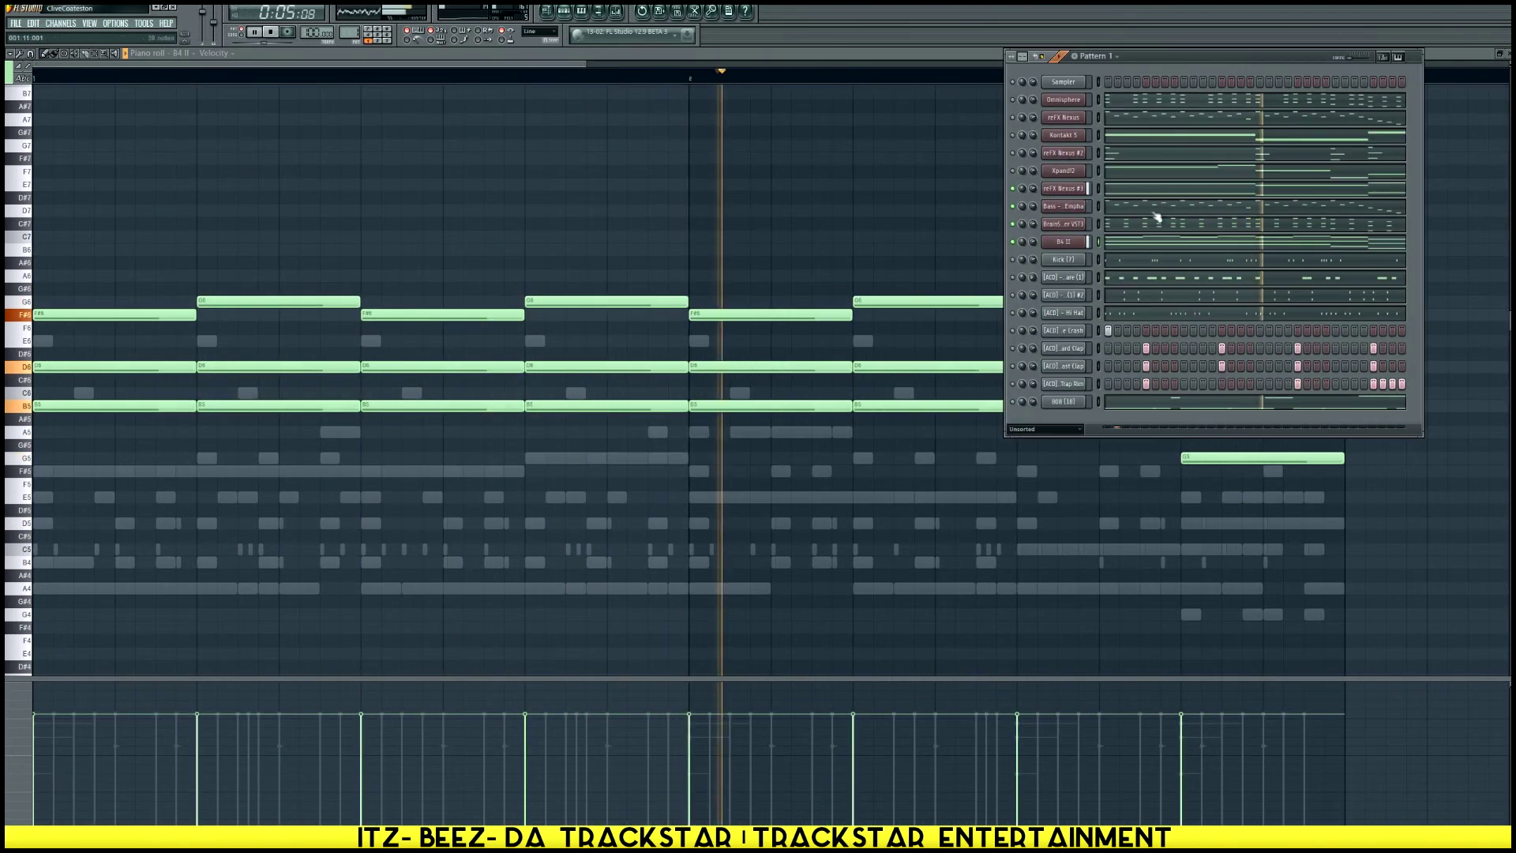
{"action": "left_click", "coordinate": [1066, 242]}
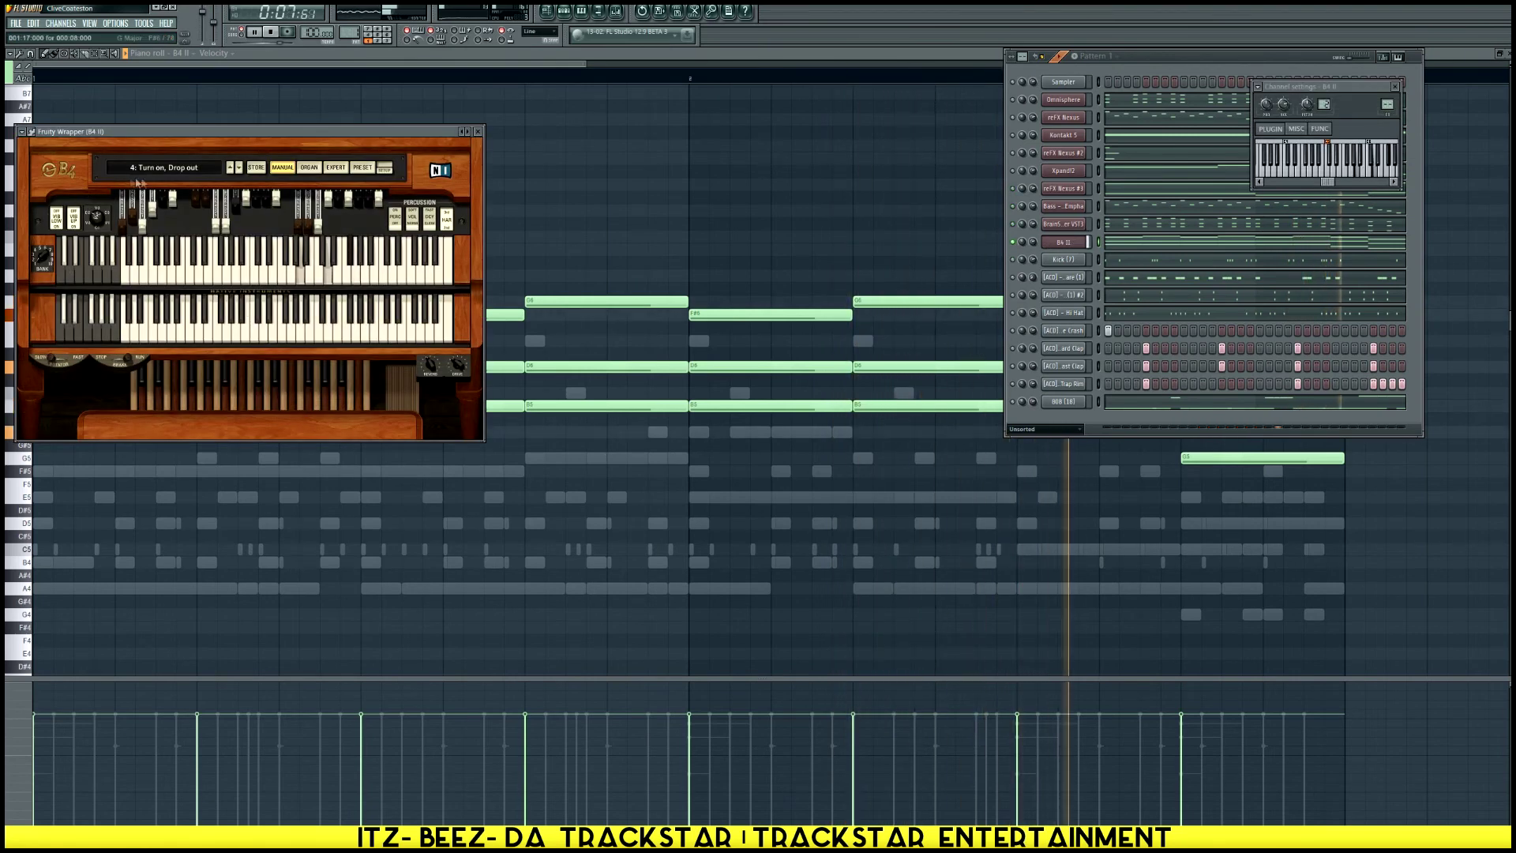
{"action": "left_click", "coordinate": [239, 168]}
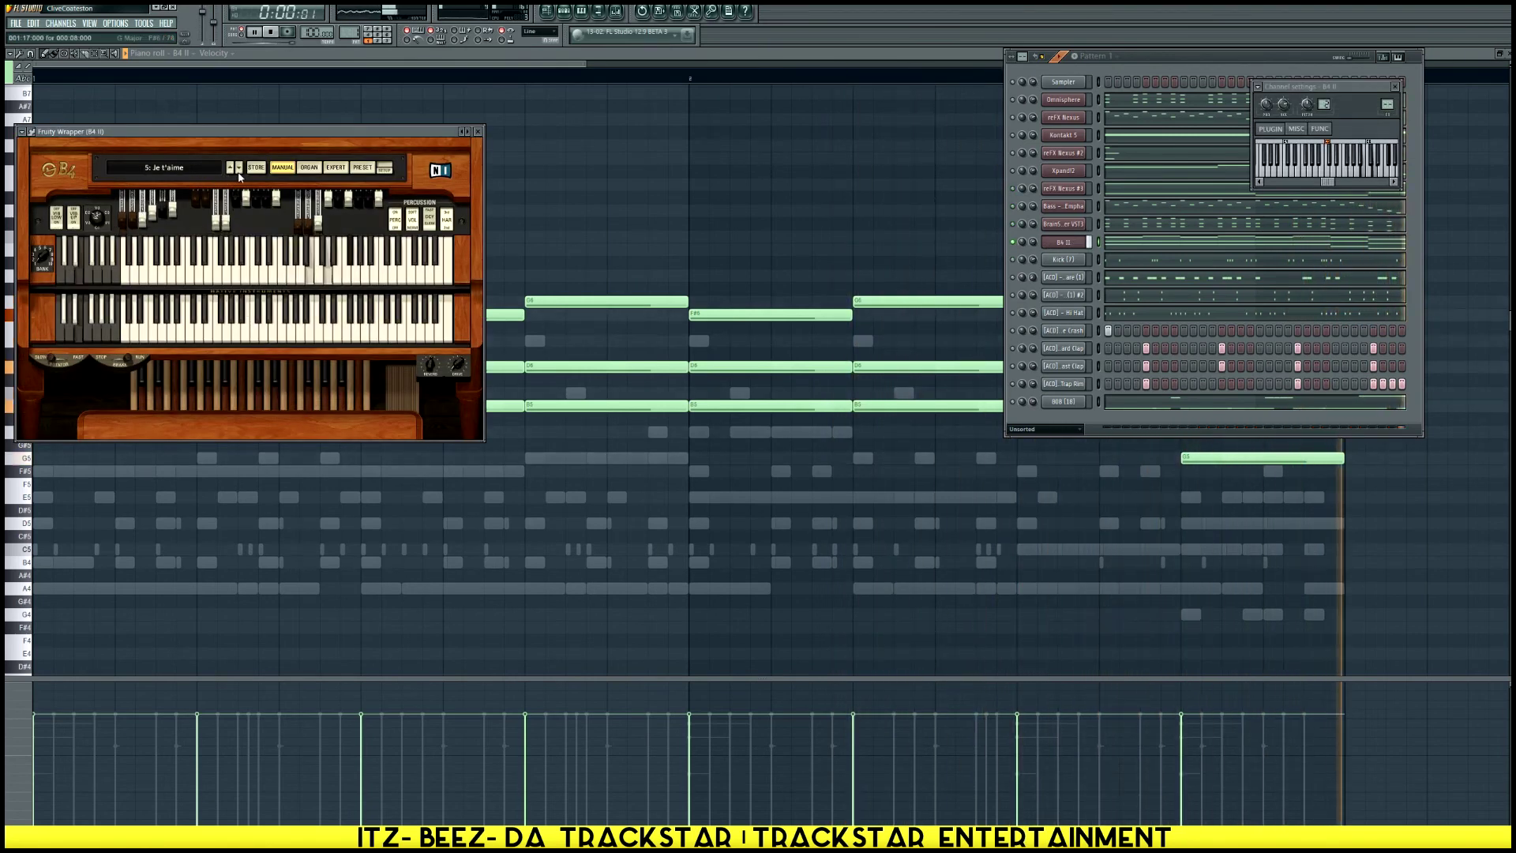
{"action": "left_click", "coordinate": [238, 170]}
{"action": "left_click", "coordinate": [238, 170]}
{"action": "left_click", "coordinate": [239, 170]}
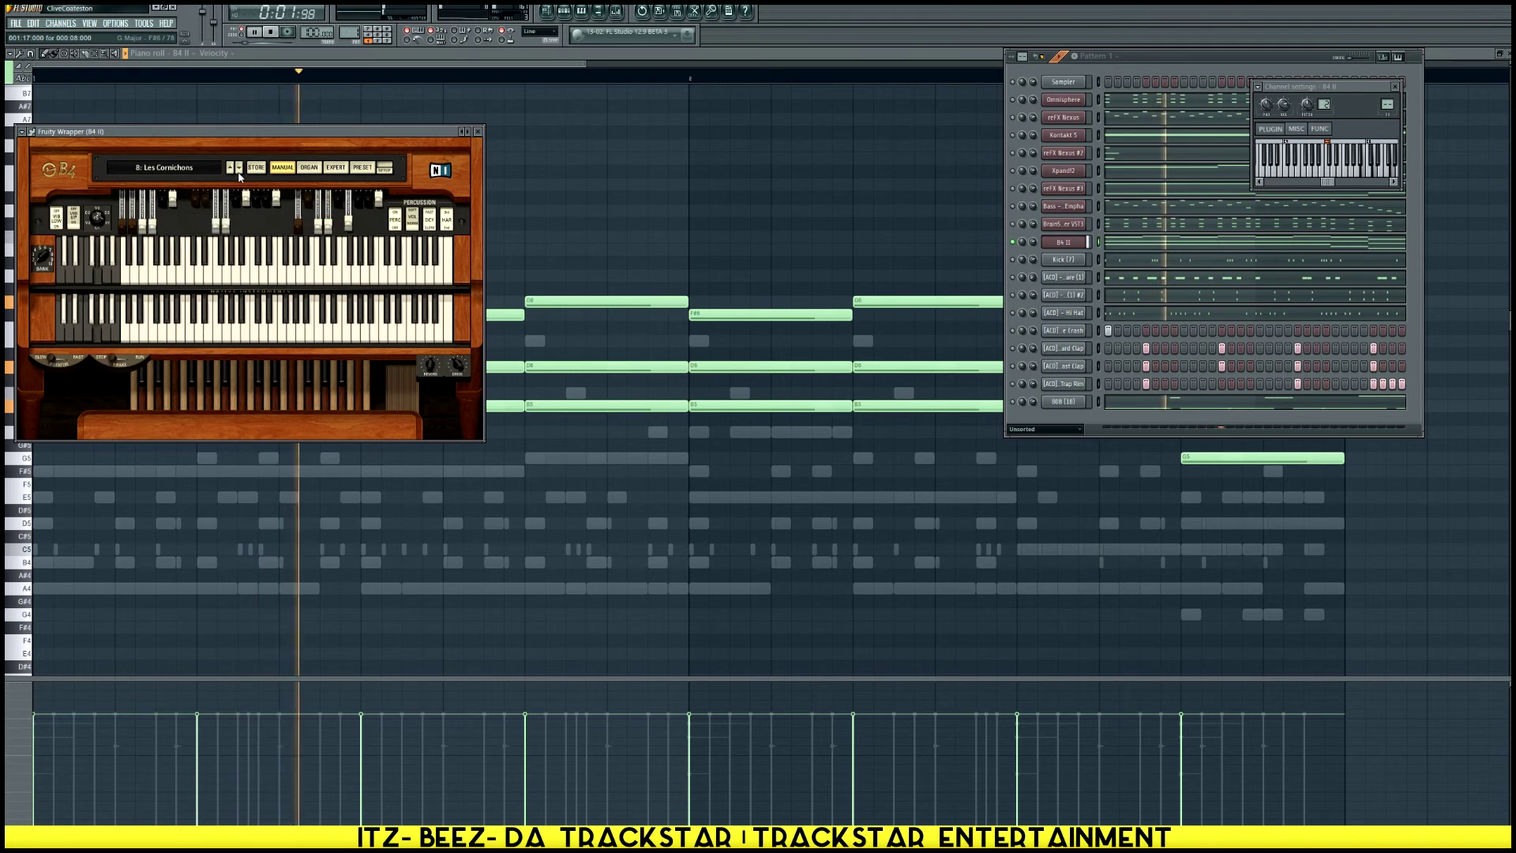
{"action": "left_click", "coordinate": [239, 173]}
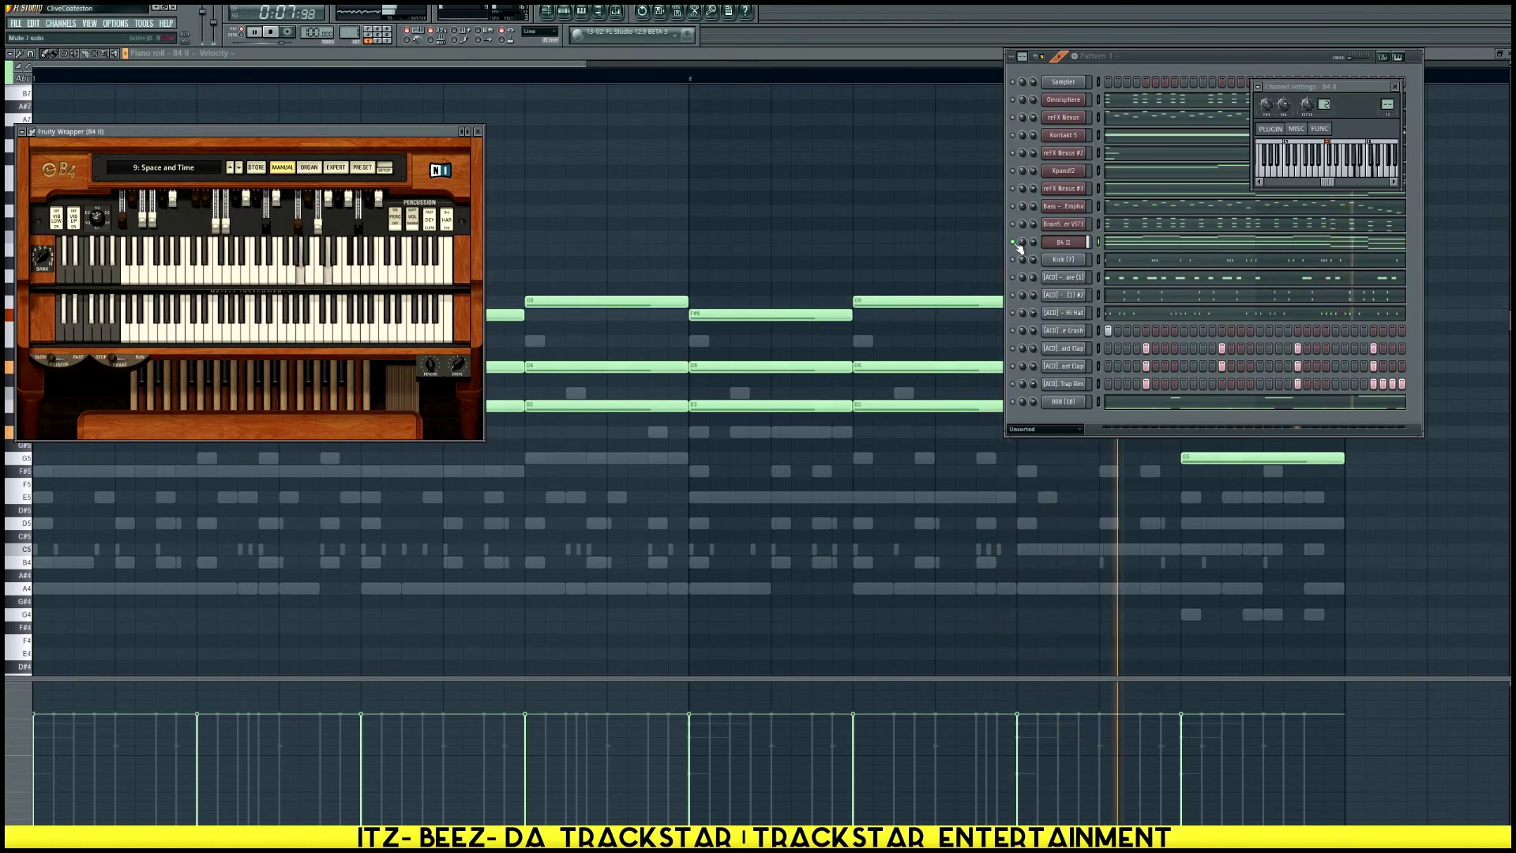
{"action": "left_click", "coordinate": [1019, 247]}
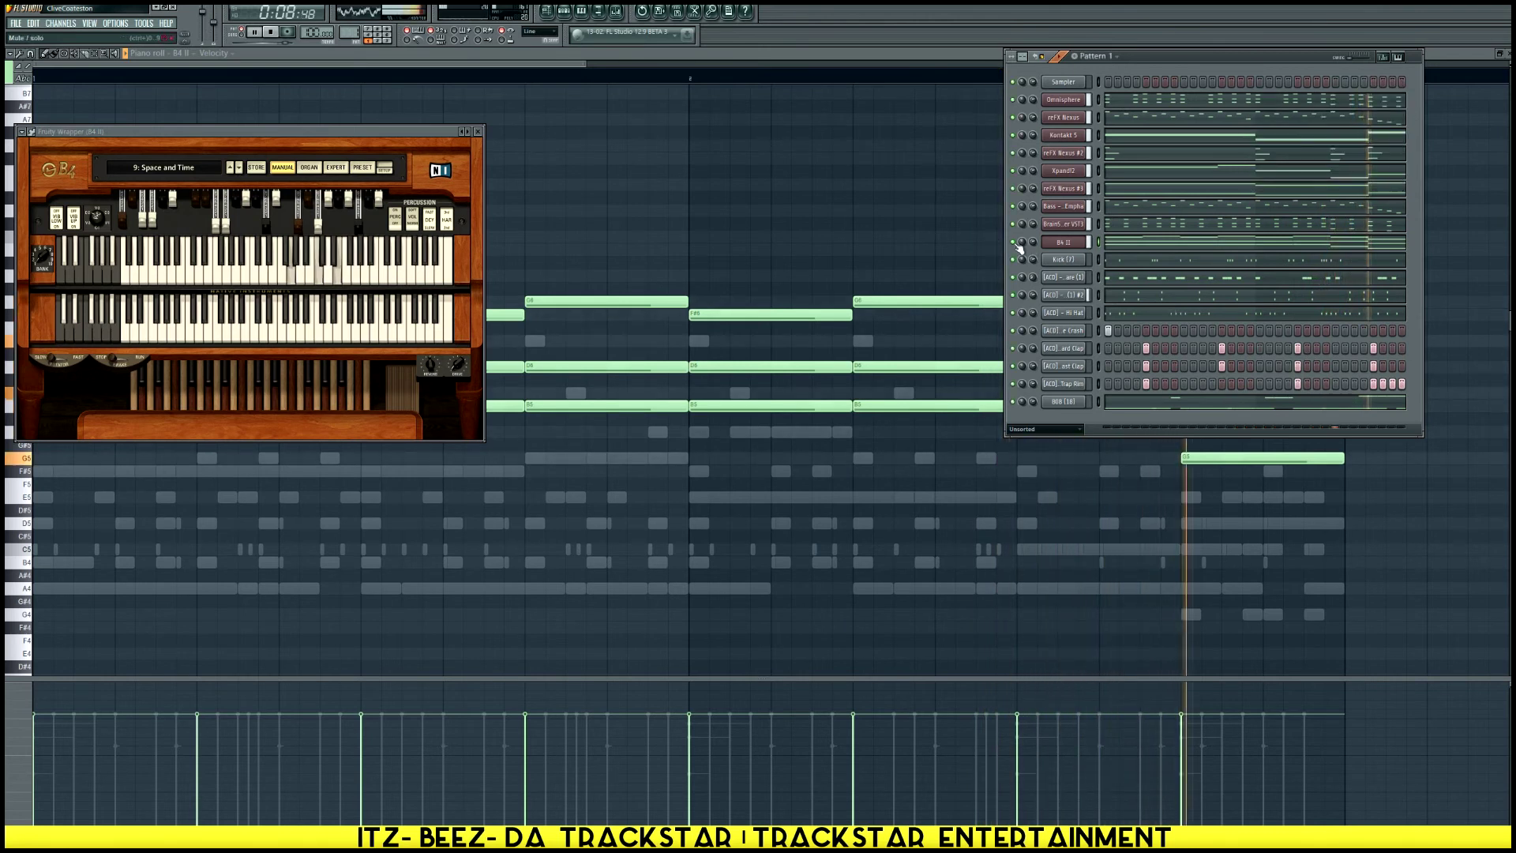
{"action": "left_click", "coordinate": [479, 133]}
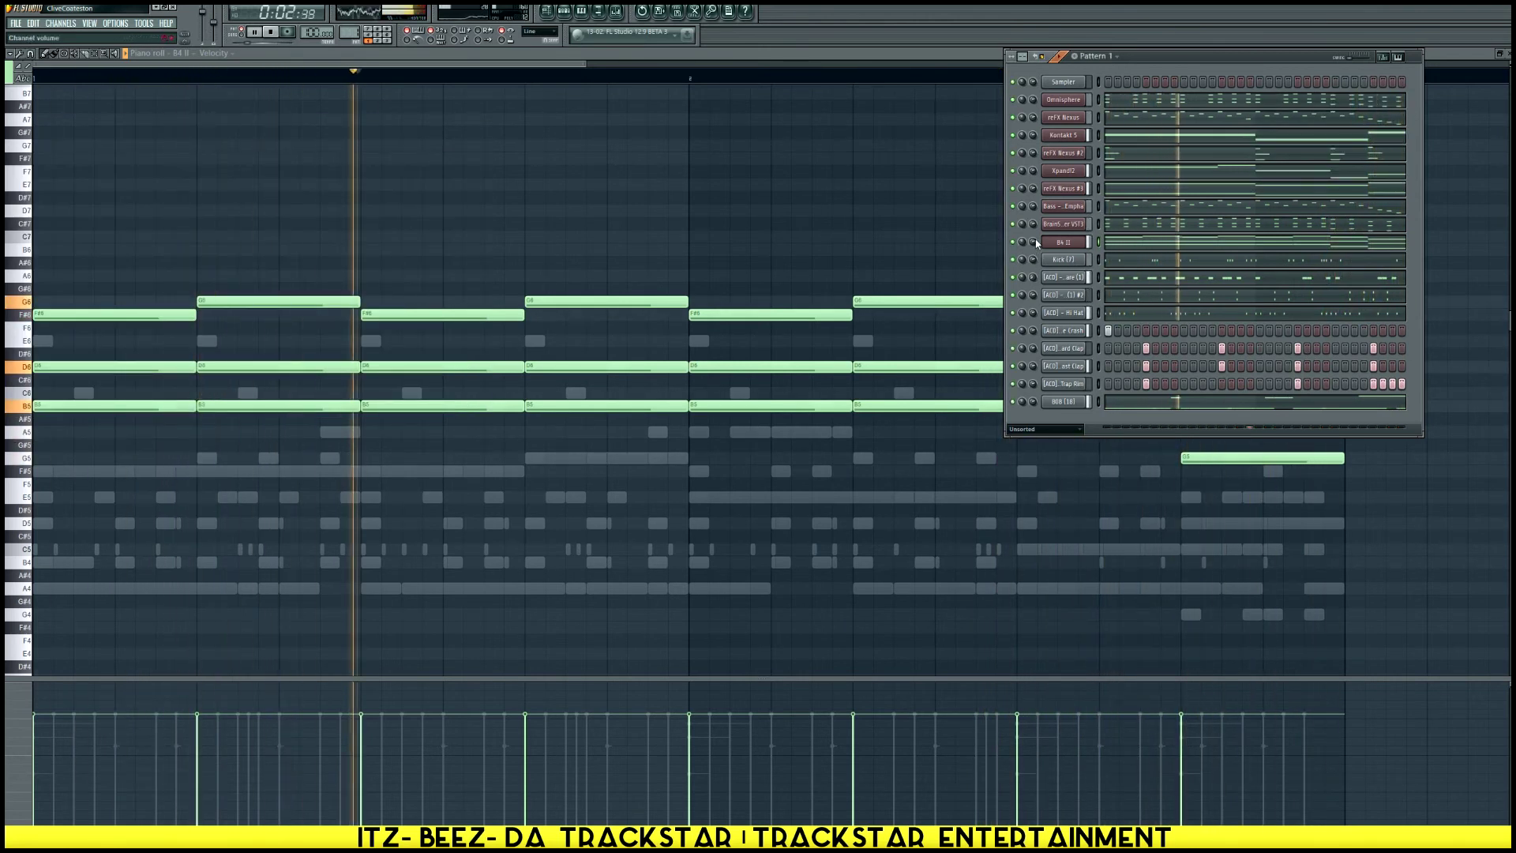
{"action": "left_click_drag", "start_coordinate": [1033, 244], "coordinate": [1033, 256]}
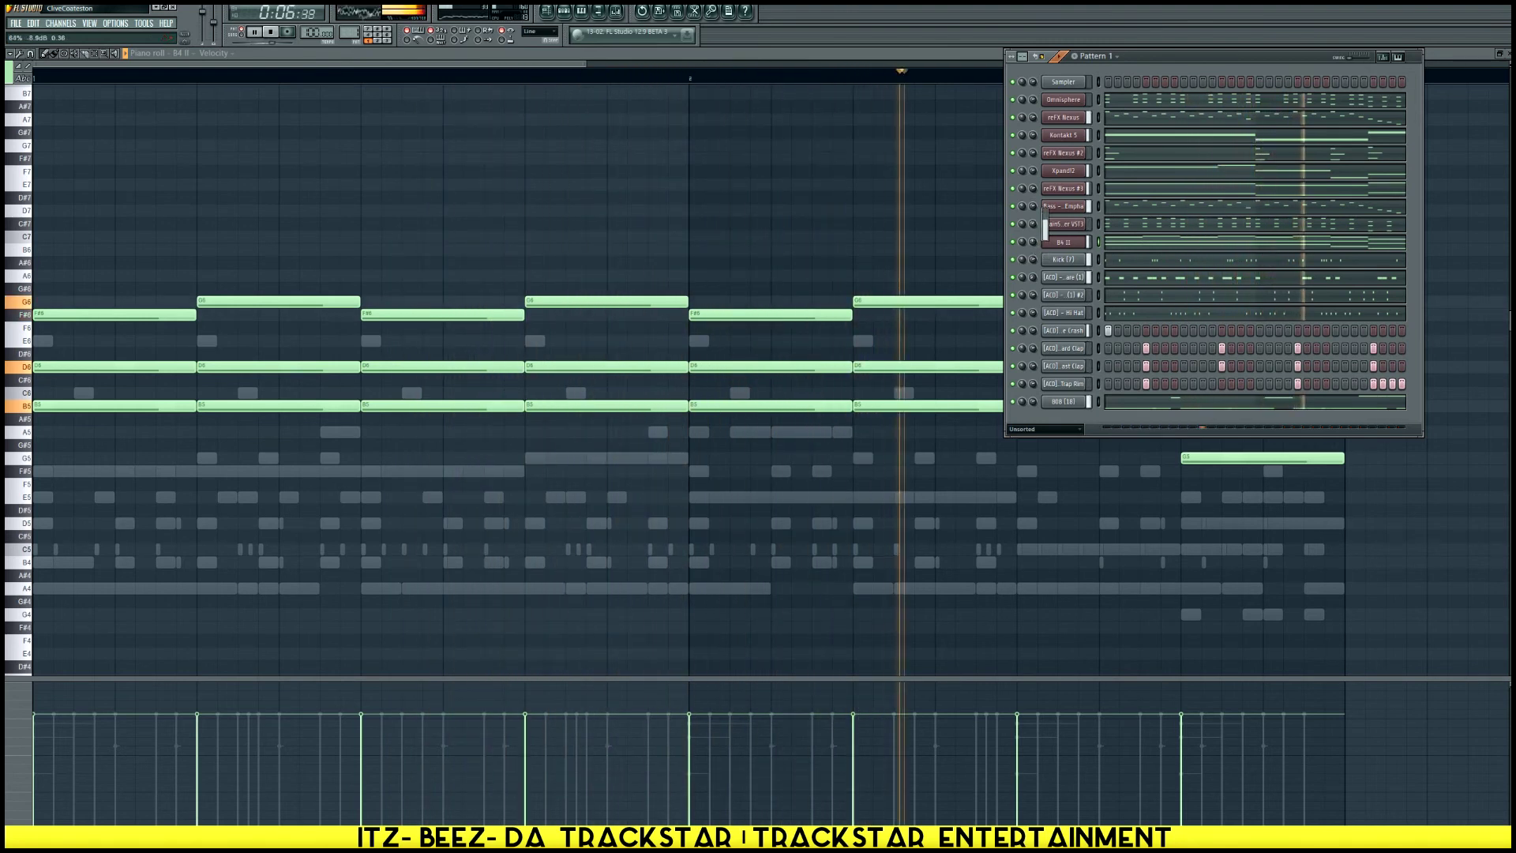
{"action": "left_click_drag", "start_coordinate": [1045, 241], "coordinate": [1045, 225]}
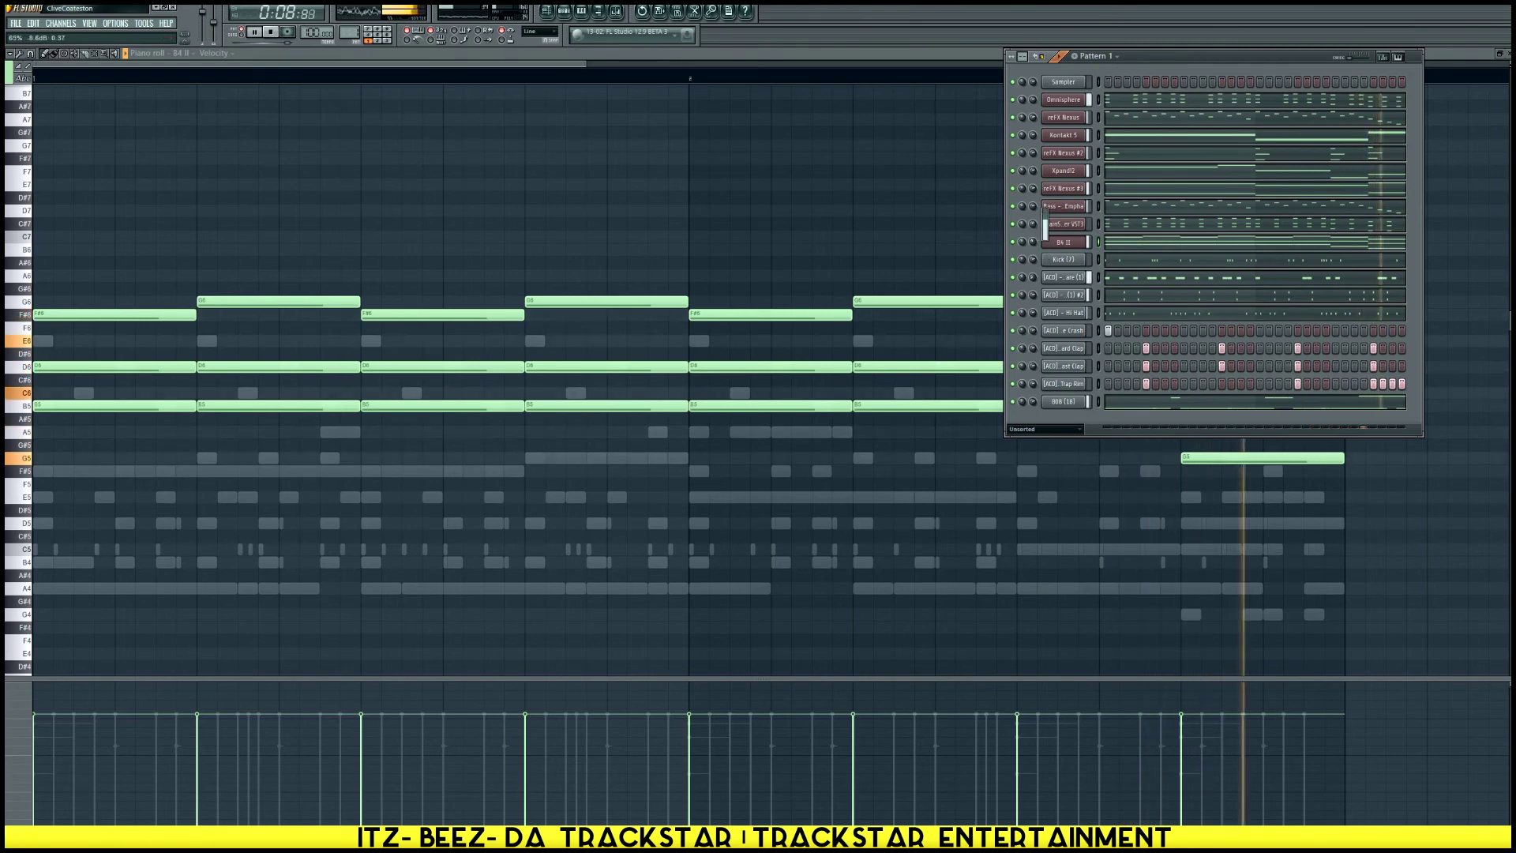
Insert a Zampler-RX-Trickster64 channel above the Kick and copy the BrainStormer channel's notes into it
{"action": "right_click", "coordinate": [1082, 259]}
{"action": "mouse_move", "coordinate": [1114, 384]}
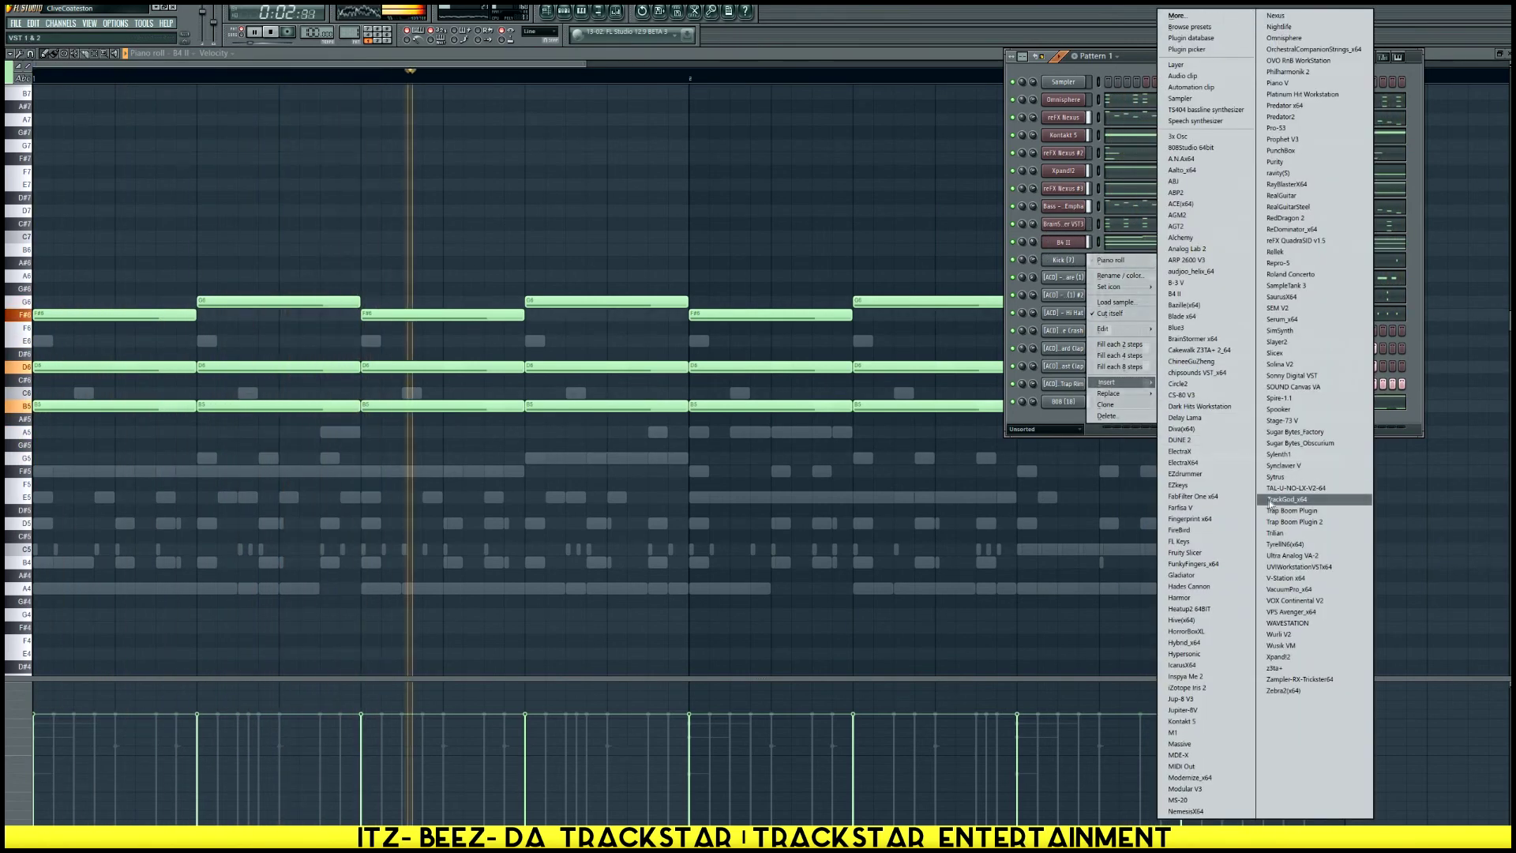
{"action": "left_click", "coordinate": [1300, 680]}
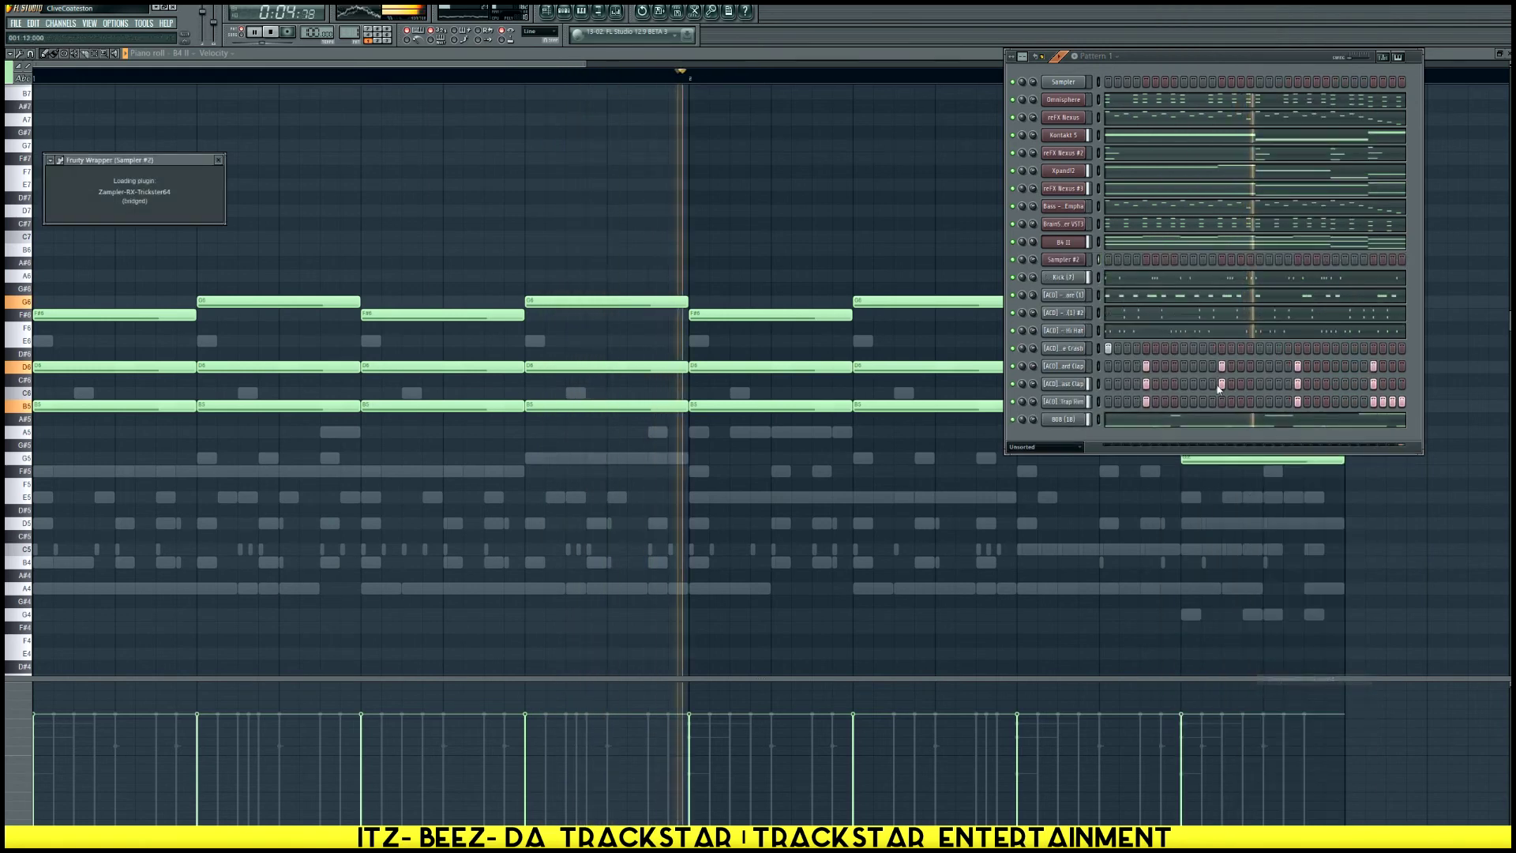
{"action": "left_click", "coordinate": [1097, 227]}
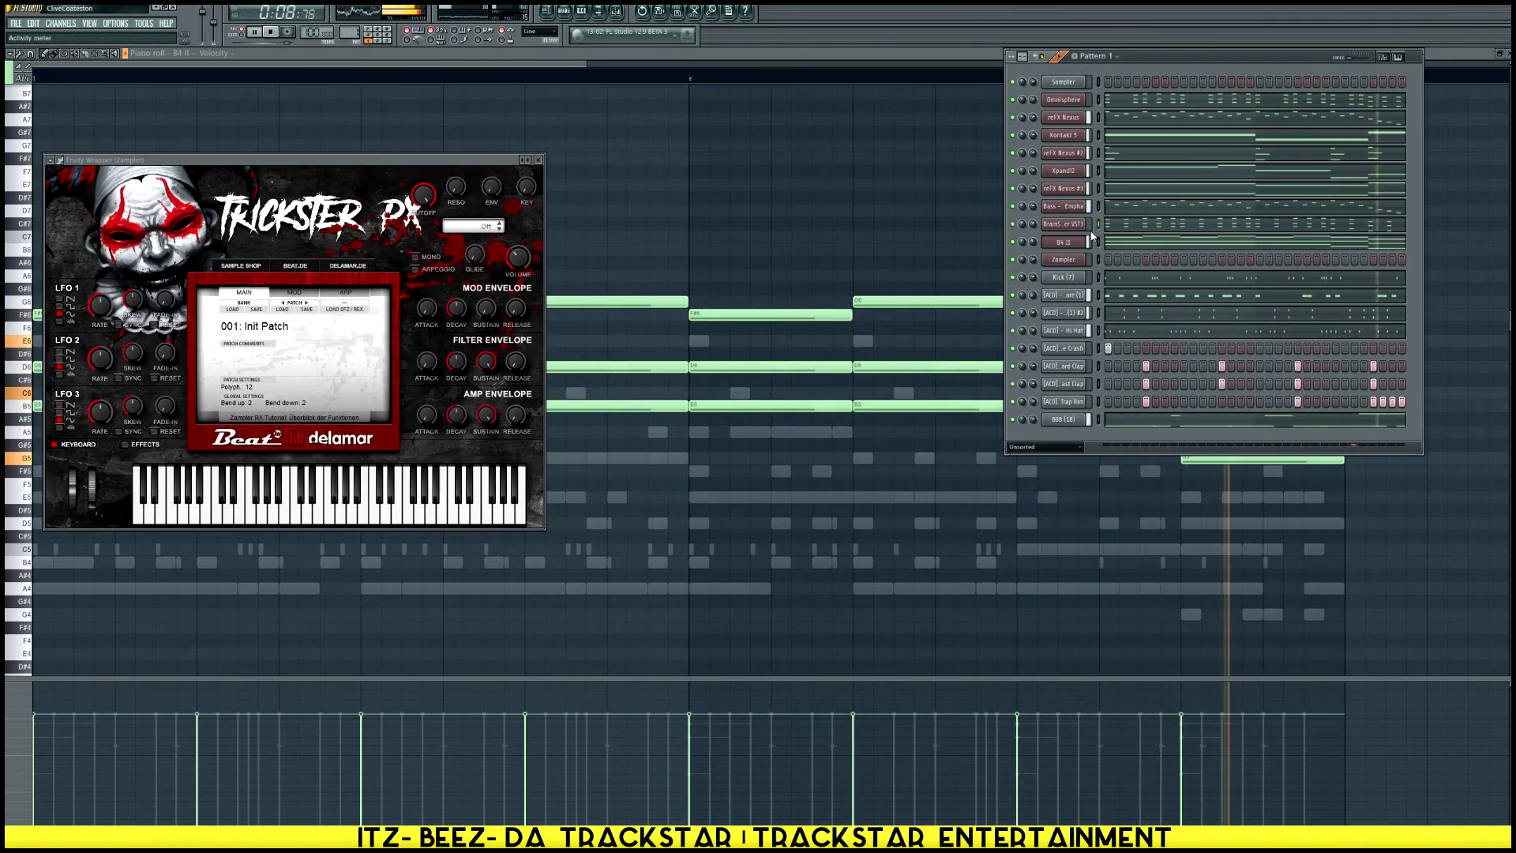
{"action": "key", "text": "ctrl+v"}
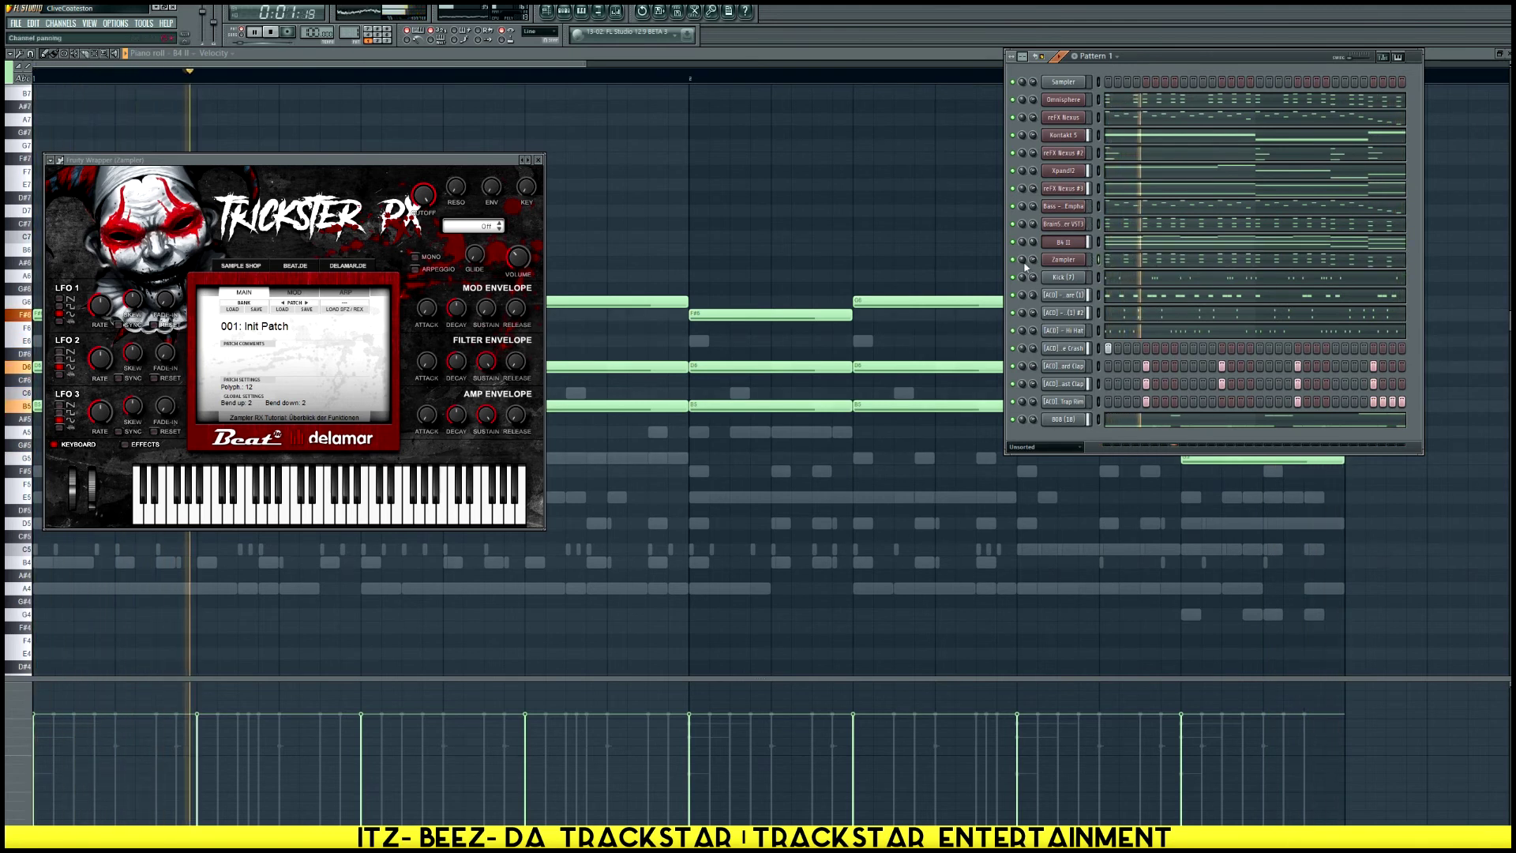
Solo the Zampler channel, load the Trickster patch bank and move the plugin window to the middle of the piano roll
{"action": "right_click", "coordinate": [1014, 260]}
{"action": "left_click", "coordinate": [1067, 260]}
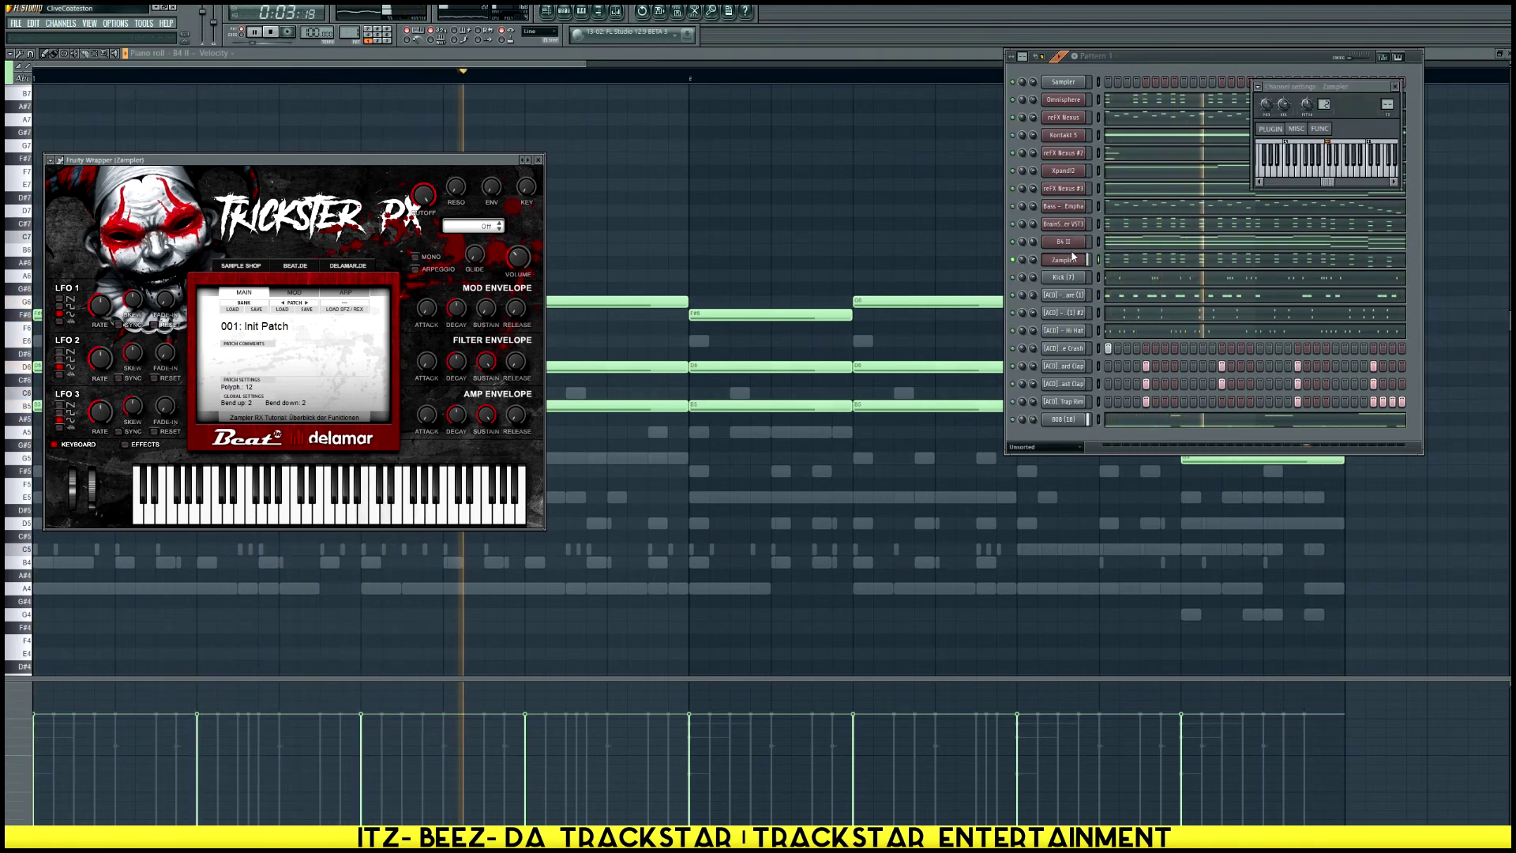
{"action": "left_click", "coordinate": [233, 309]}
{"action": "double_click", "coordinate": [198, 236]}
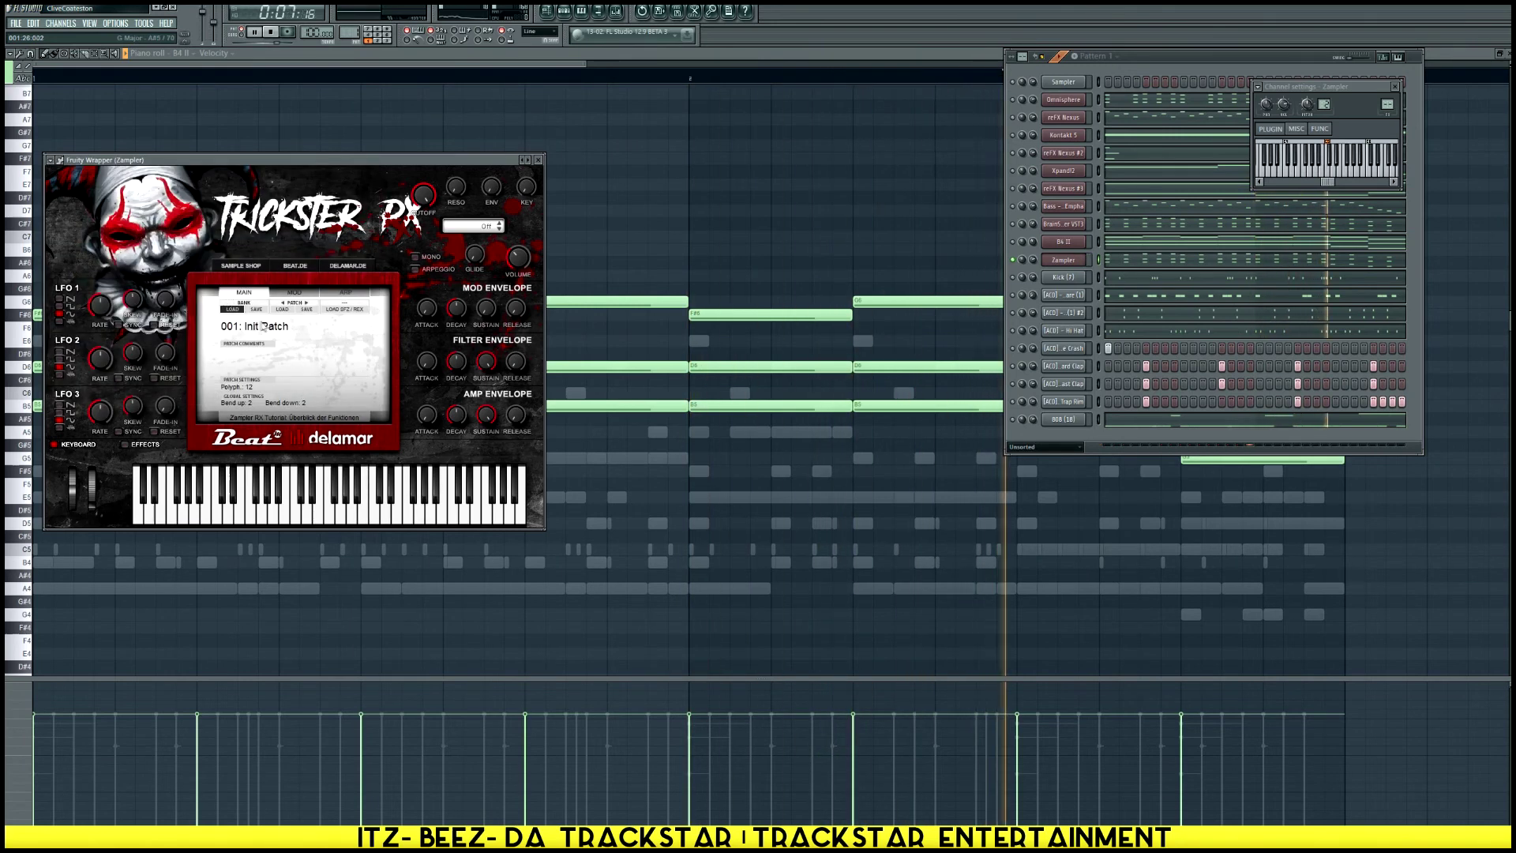
{"action": "left_click_drag", "start_coordinate": [378, 168], "coordinate": [818, 264]}
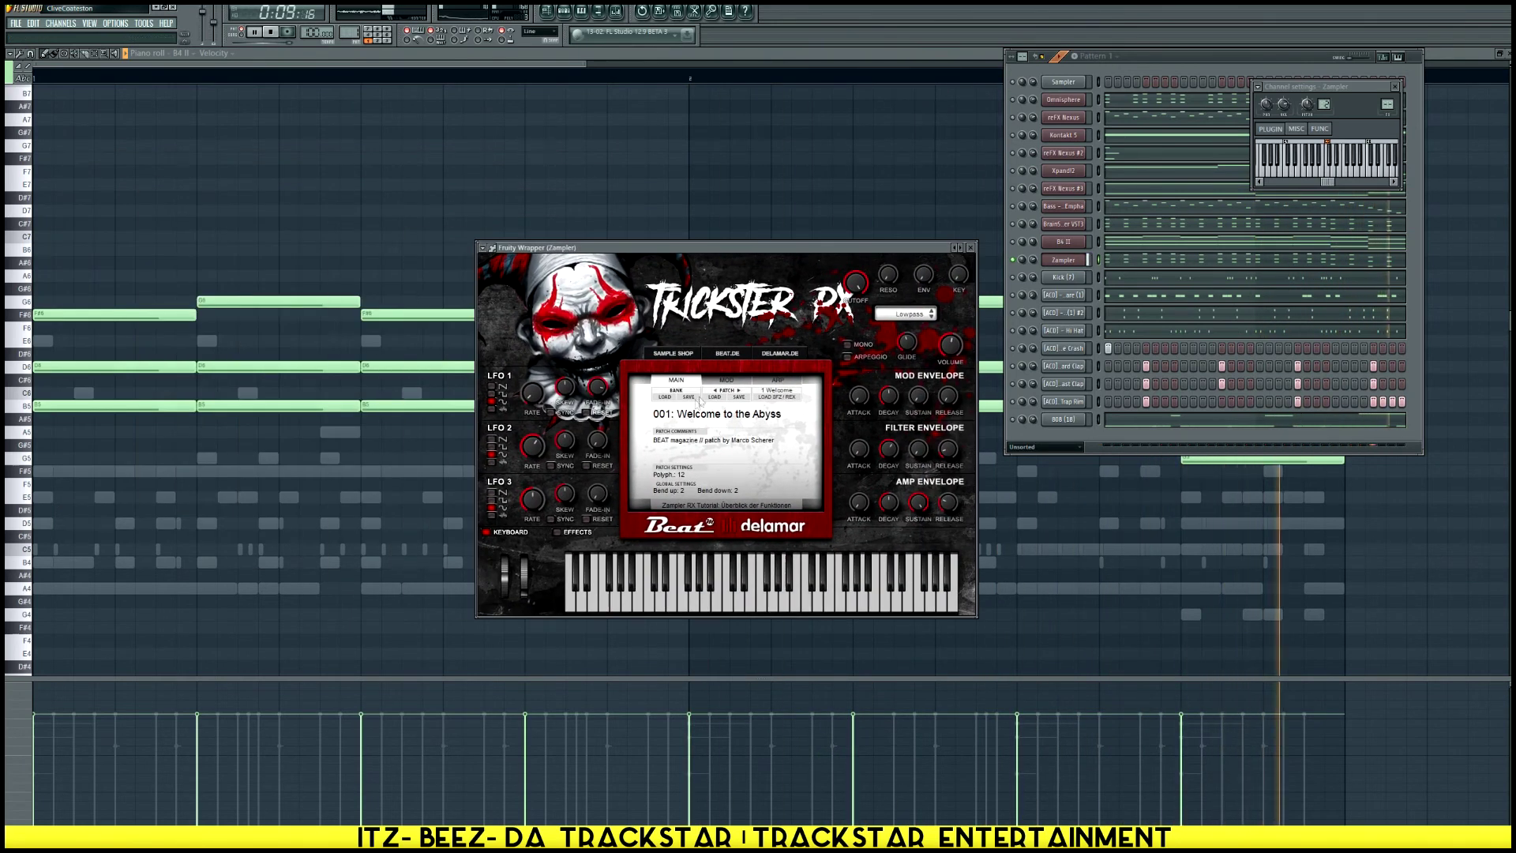
Audition Zampler bass and key patches both soloed and in the mix, and choose 031: KY ToyPiano MusicBox
{"action": "left_click", "coordinate": [739, 392]}
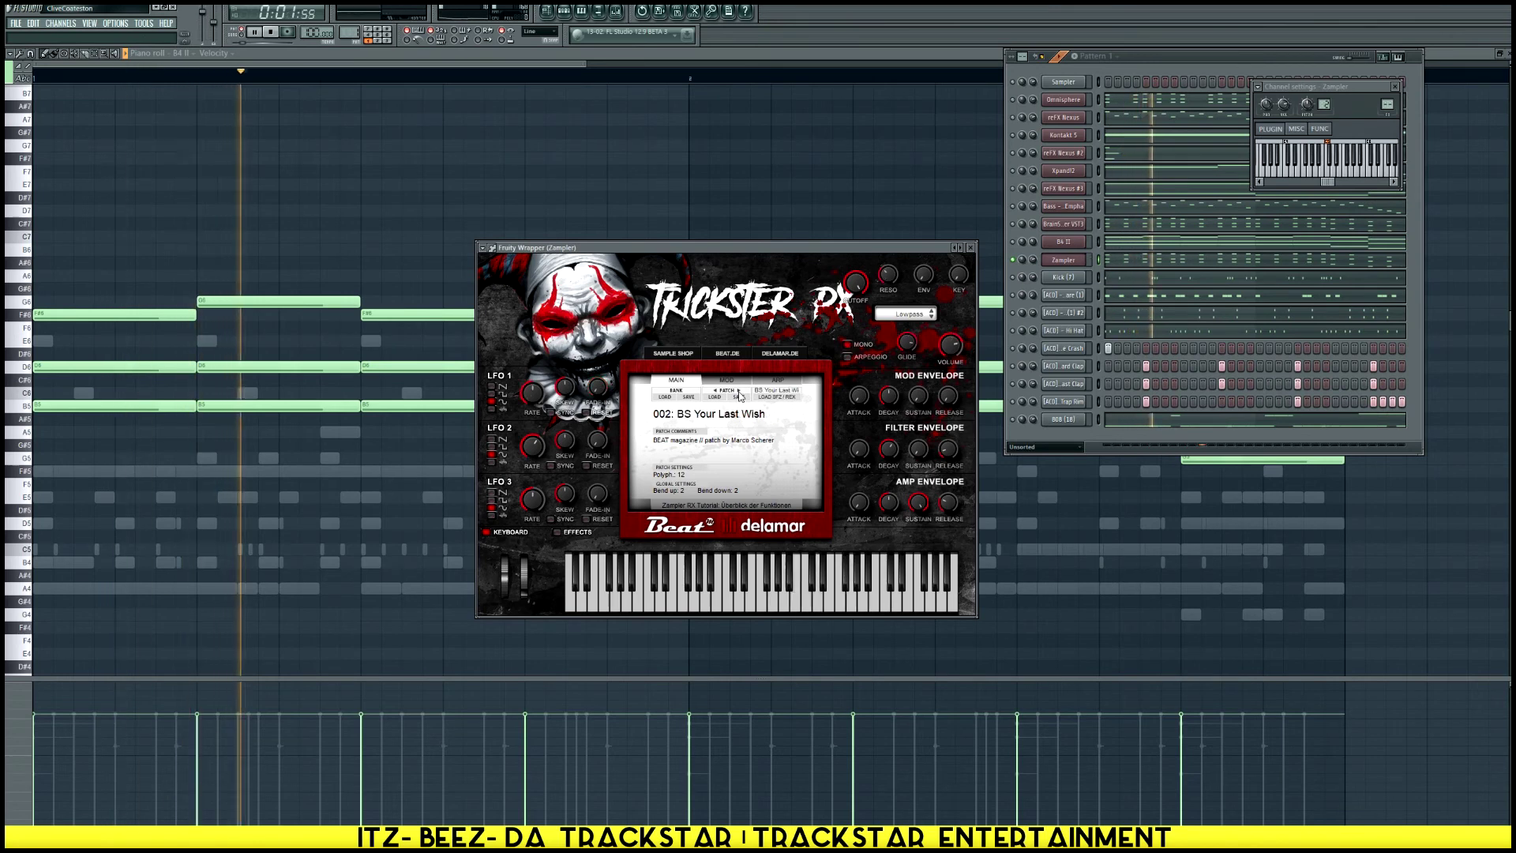
{"action": "left_click", "coordinate": [739, 391]}
{"action": "left_click", "coordinate": [695, 413]}
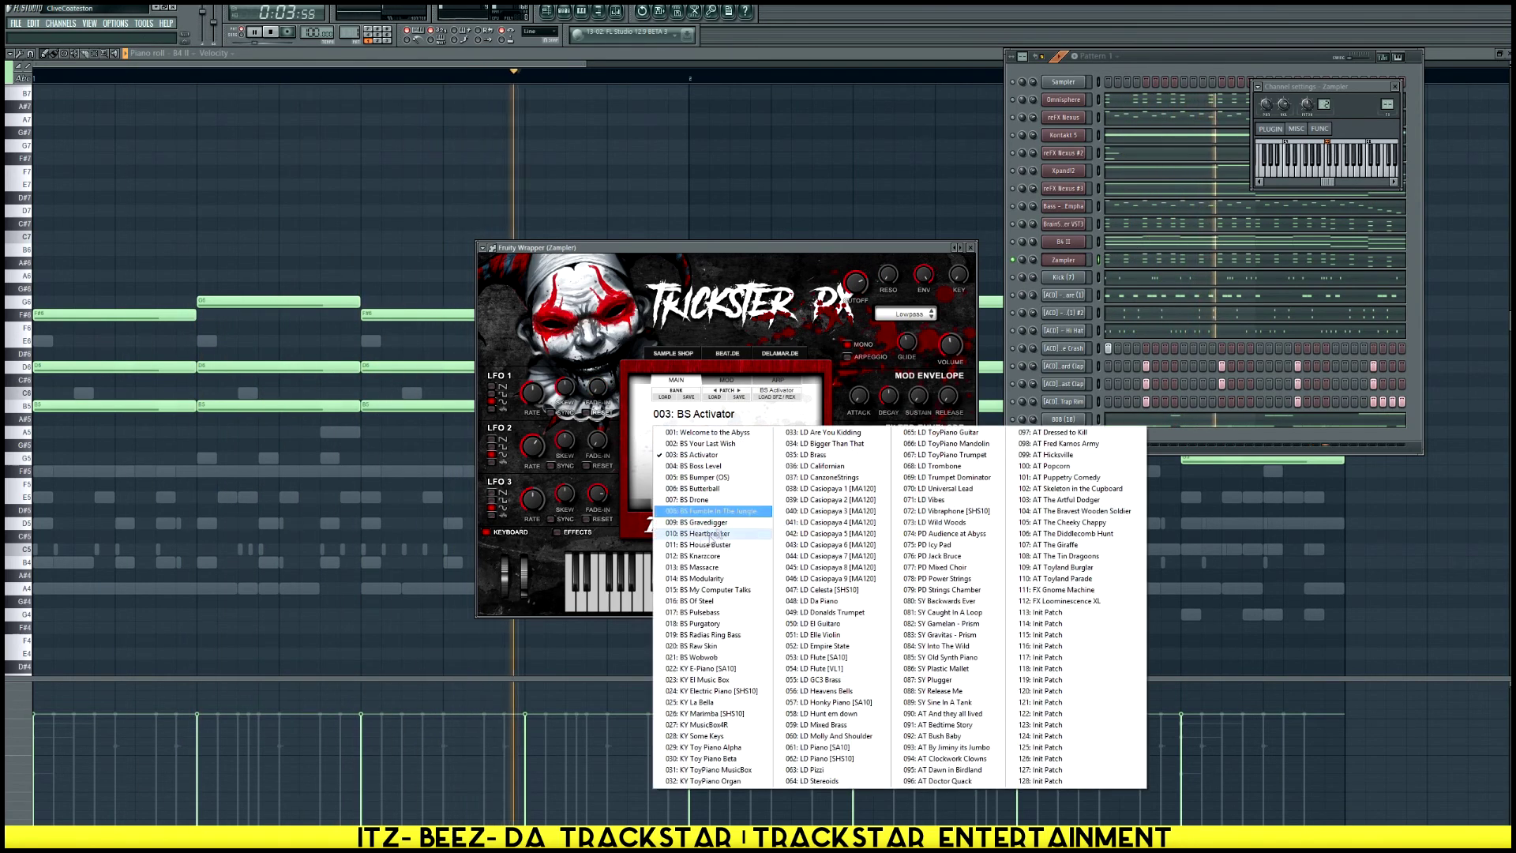
{"action": "left_click", "coordinate": [698, 668]}
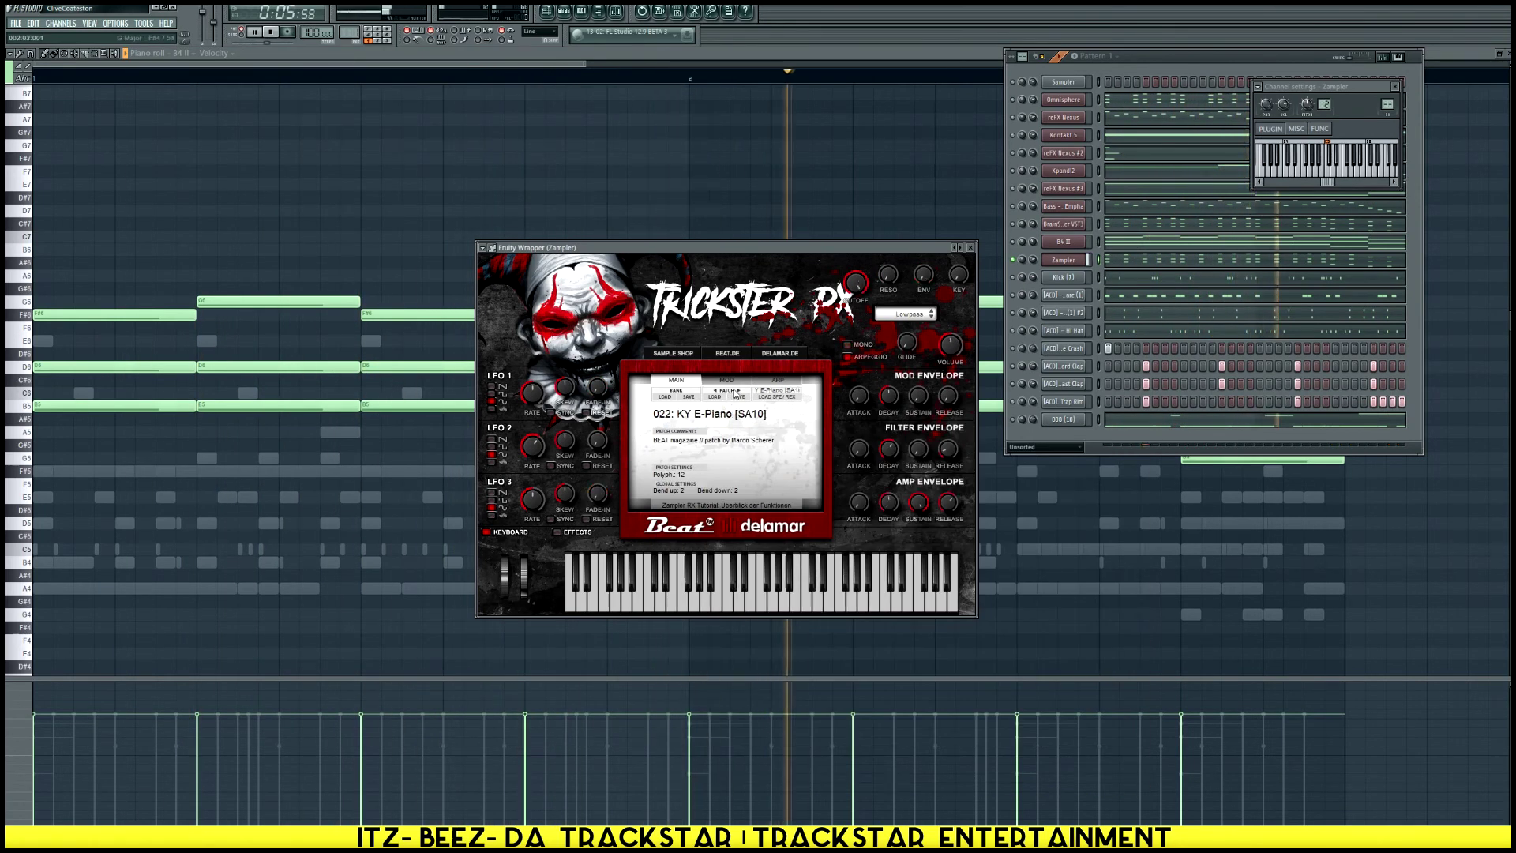
{"action": "left_click", "coordinate": [739, 391]}
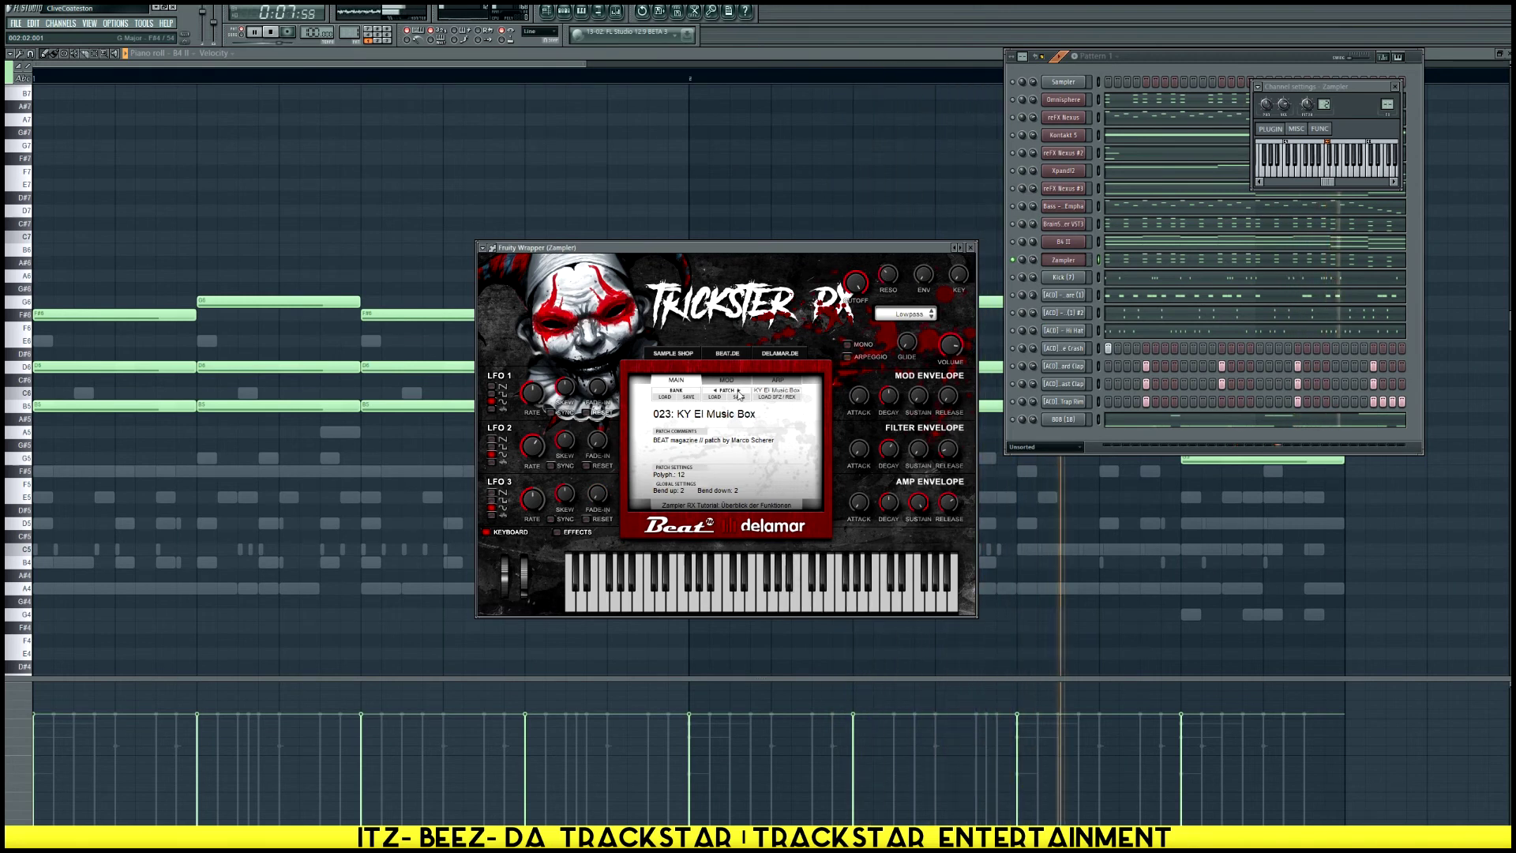
{"action": "right_click", "coordinate": [1013, 259]}
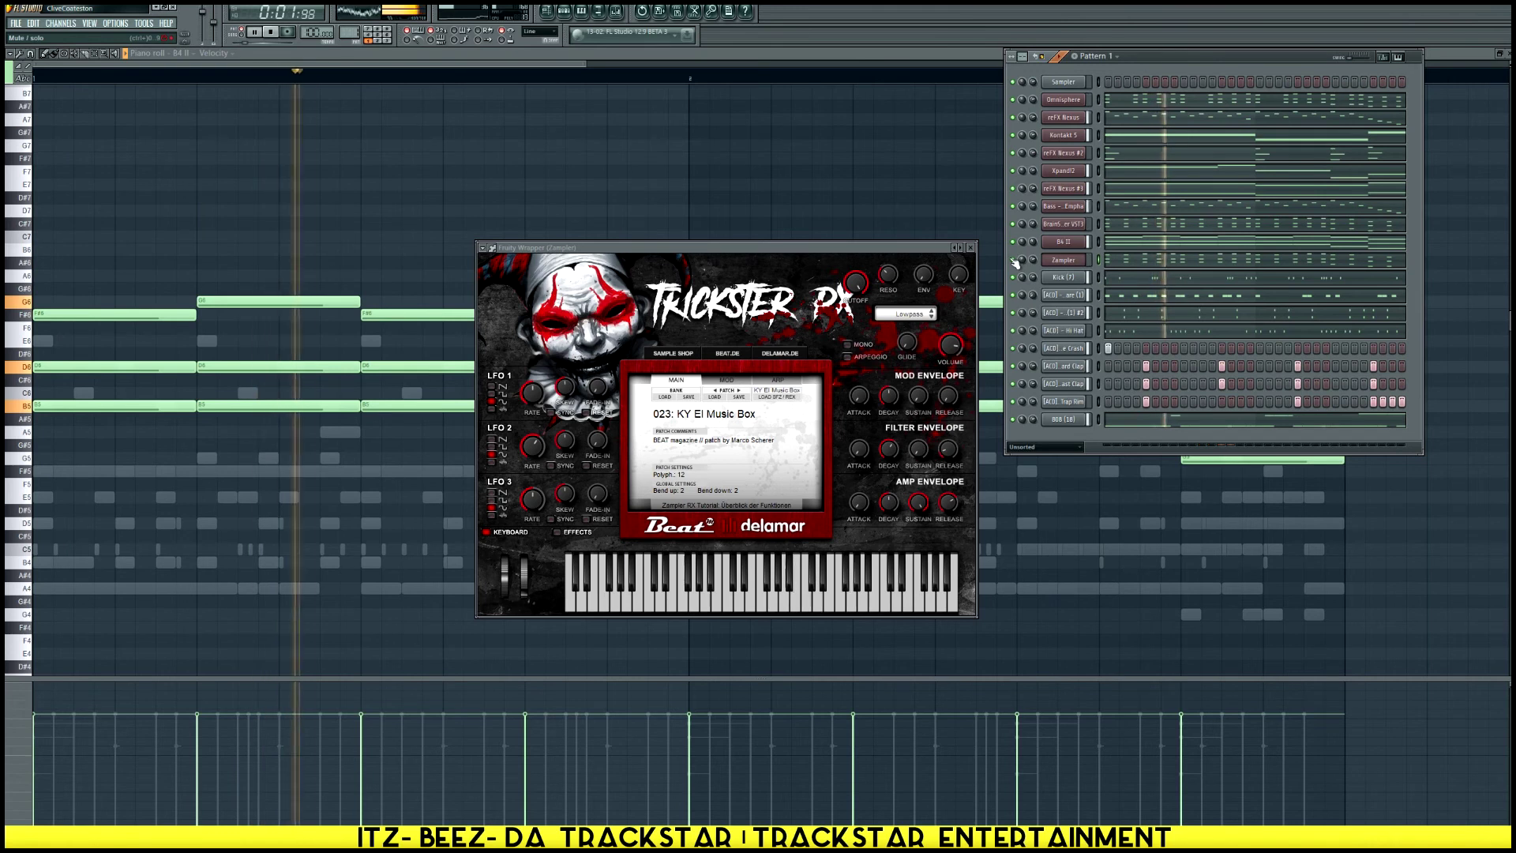
{"action": "left_click", "coordinate": [739, 392]}
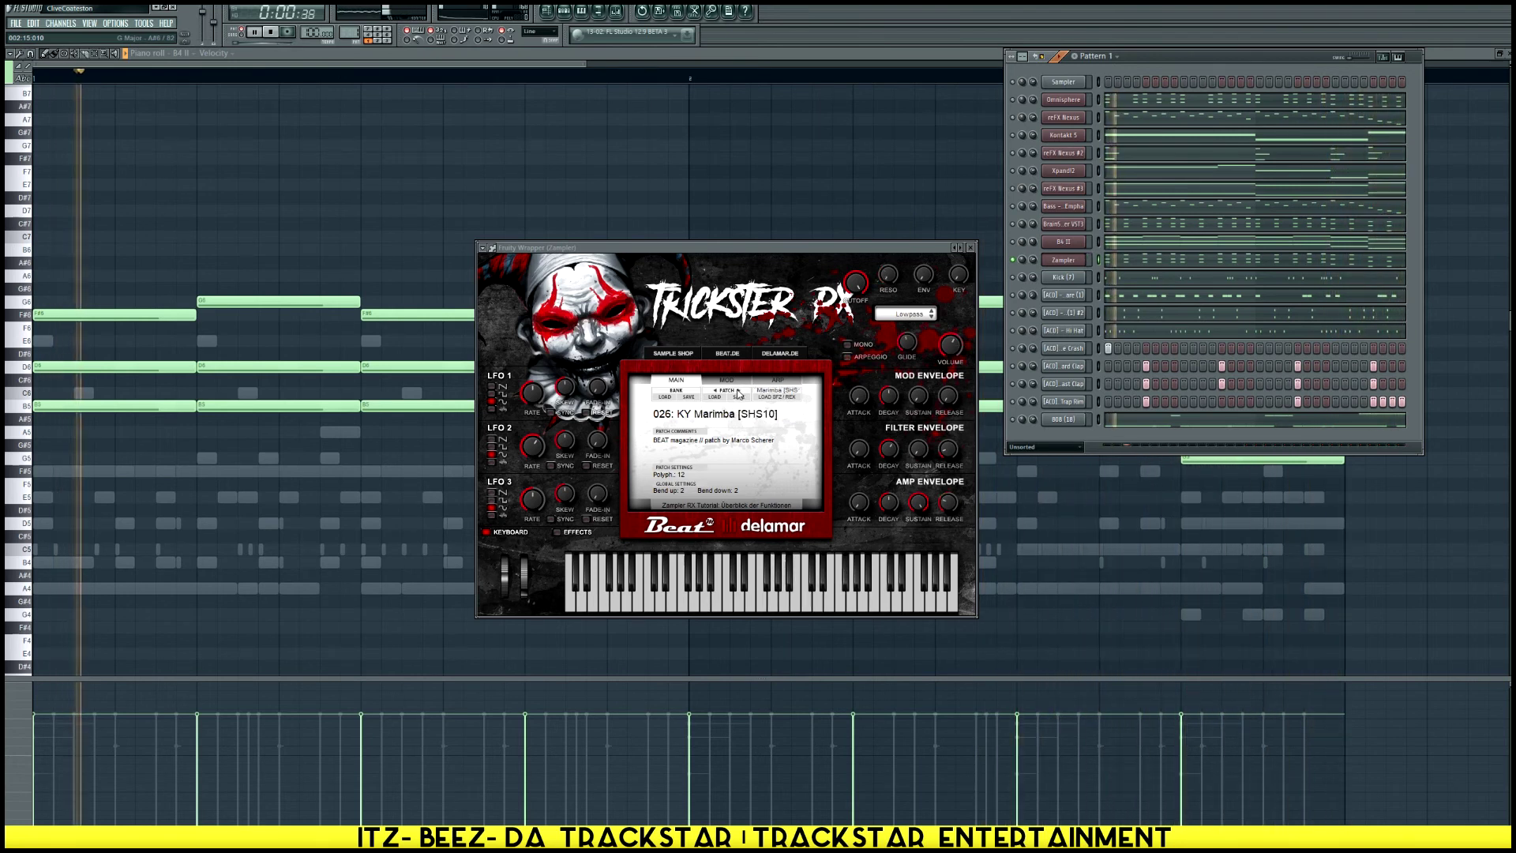
{"action": "left_click", "coordinate": [739, 392]}
{"action": "left_click", "coordinate": [739, 391]}
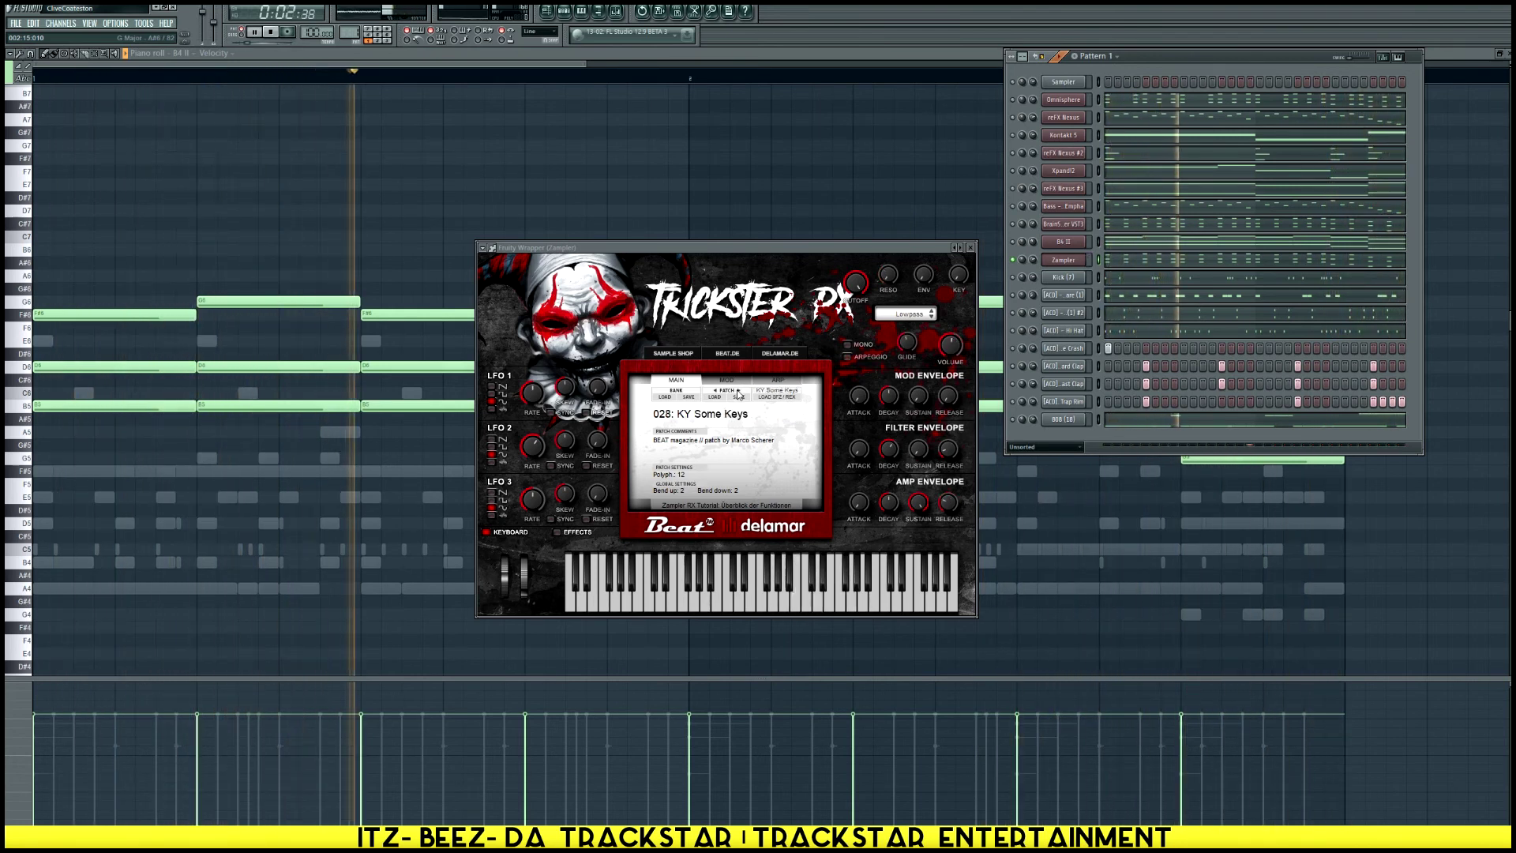
{"action": "left_click", "coordinate": [739, 392]}
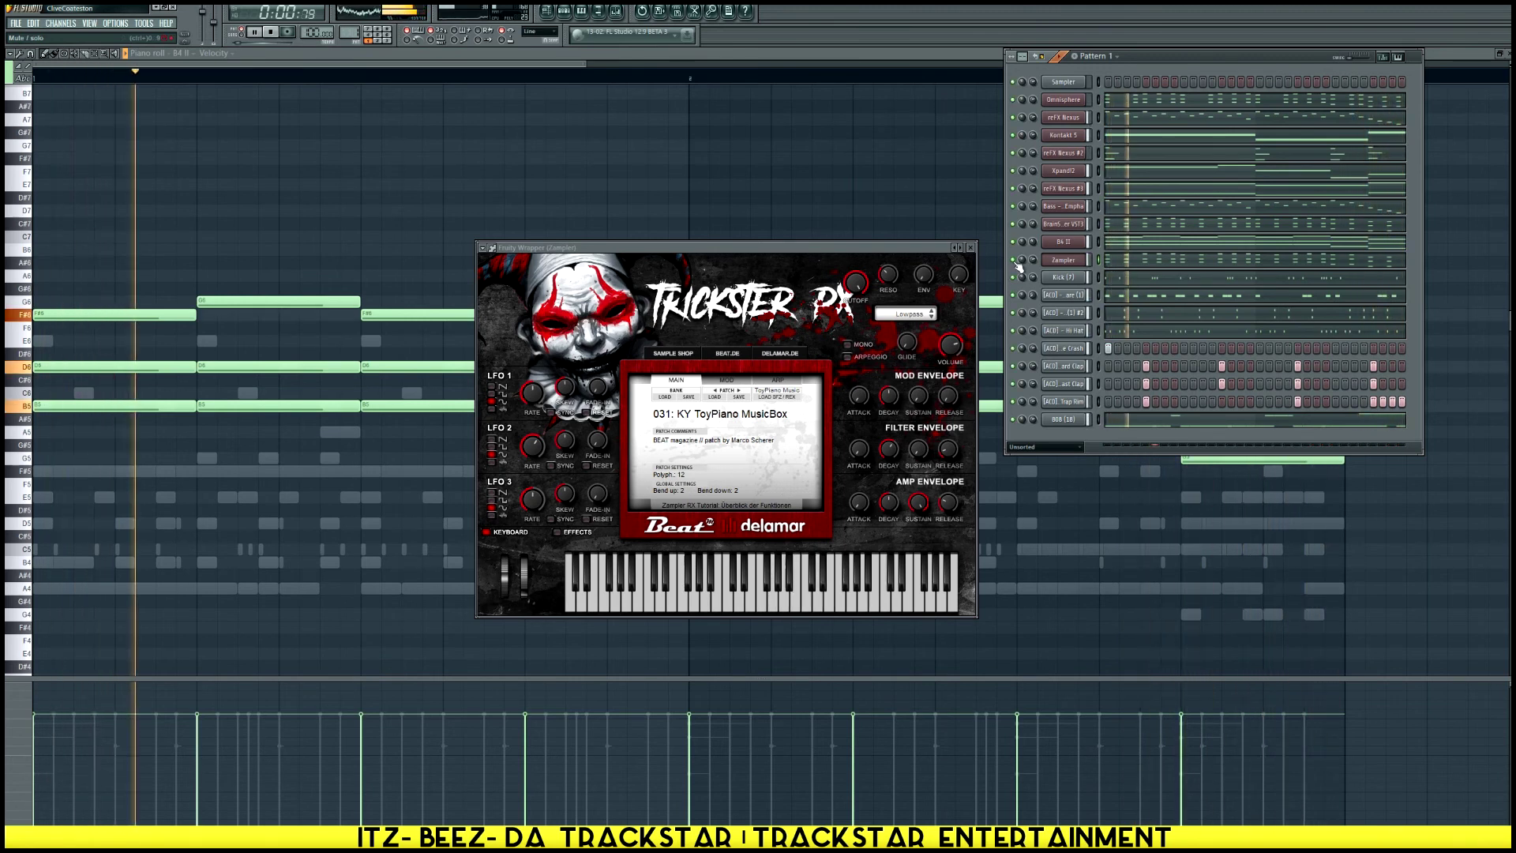
Clone the Zampler channel and copy the first reFX Nexus channel's notes into the clone
{"action": "right_click", "coordinate": [1081, 260]}
{"action": "left_click", "coordinate": [1109, 394]}
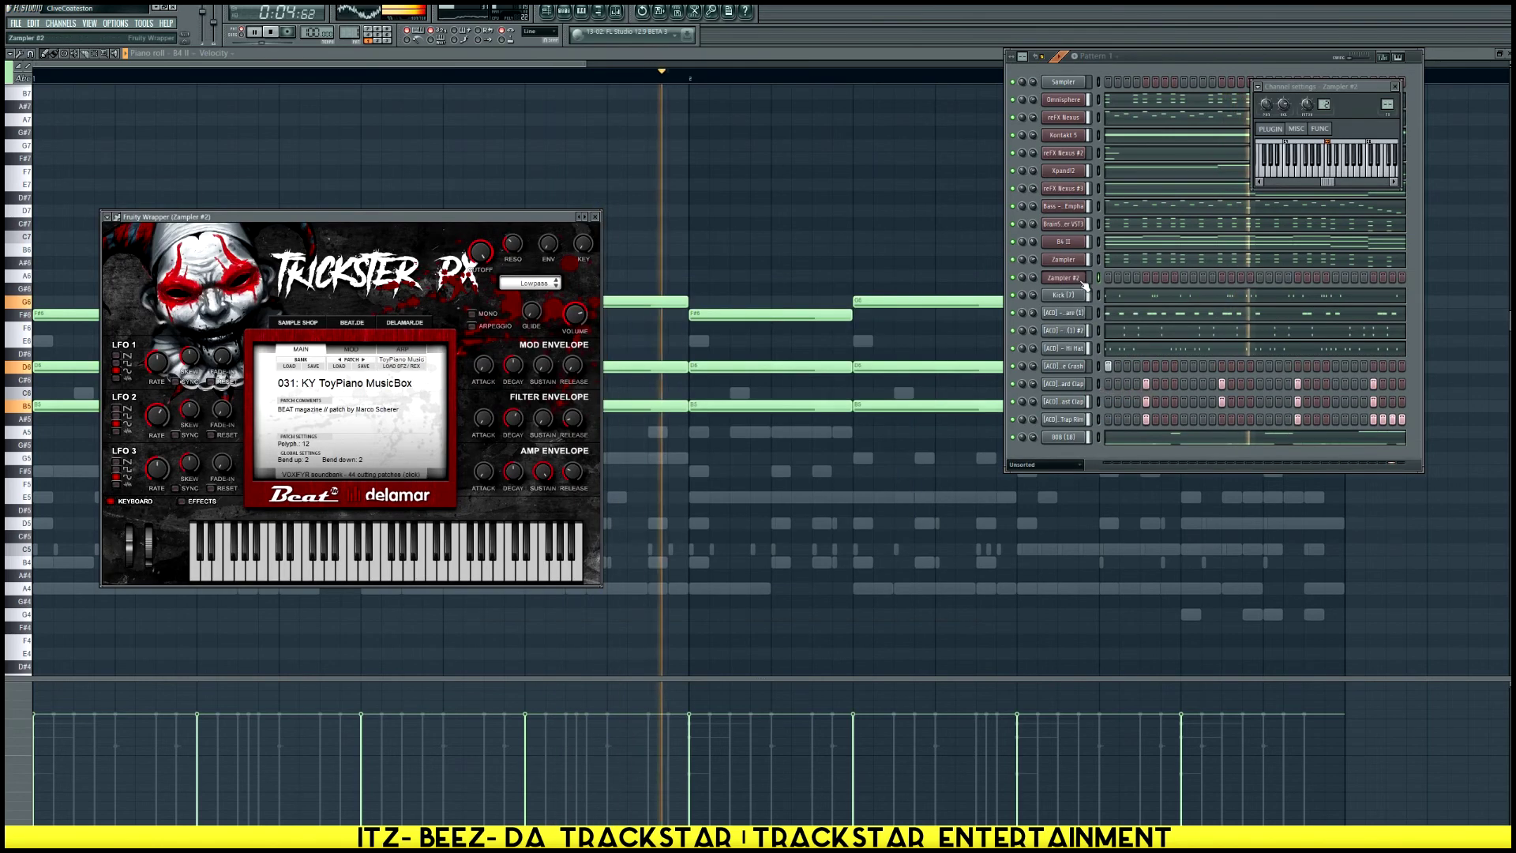
{"action": "right_click", "coordinate": [1083, 277]}
{"action": "left_click", "coordinate": [1113, 168]}
{"action": "left_click", "coordinate": [1098, 120]}
{"action": "left_click", "coordinate": [1098, 276]}
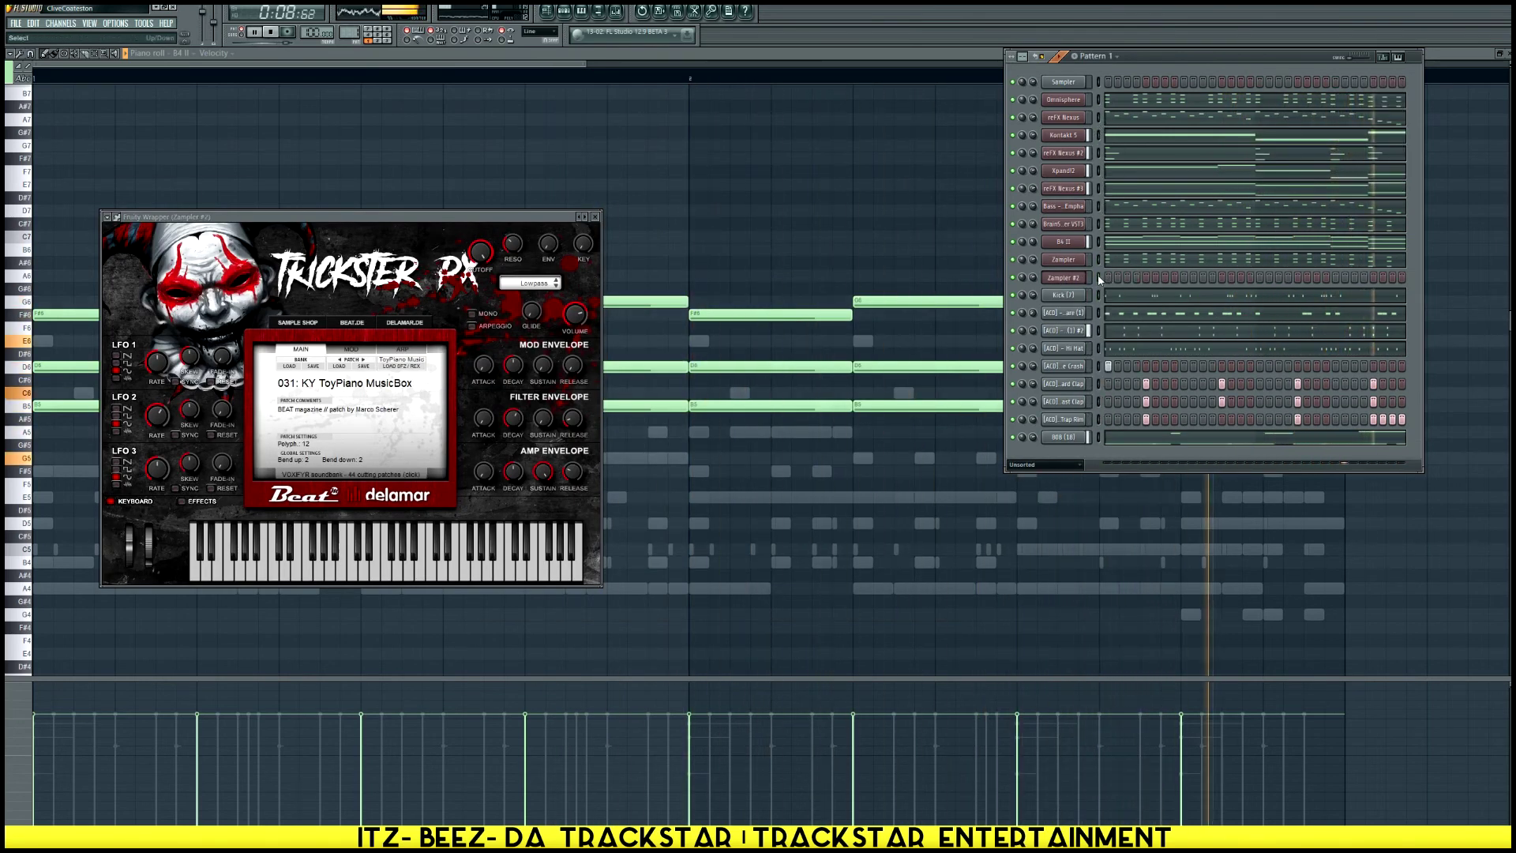
{"action": "key", "text": "ctrl+v"}
Audition the cloned Zampler's lead patches against the full beat and set it to 042: LD Casiopaya 5 [MA120]
{"action": "left_click", "coordinate": [1064, 277]}
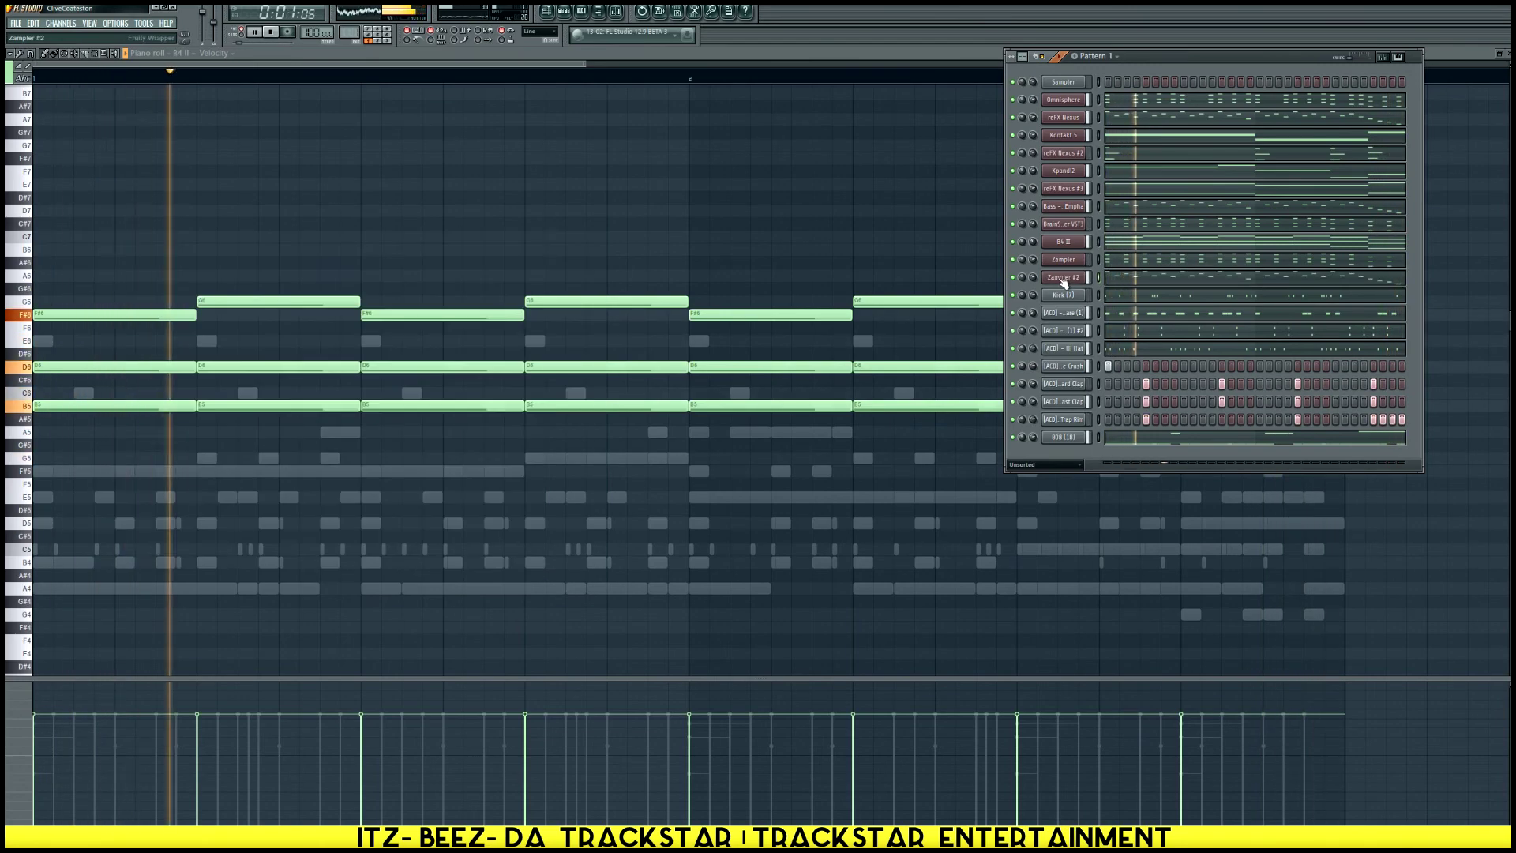
{"action": "left_click", "coordinate": [1063, 277]}
{"action": "left_click_drag", "start_coordinate": [431, 223], "coordinate": [646, 244]}
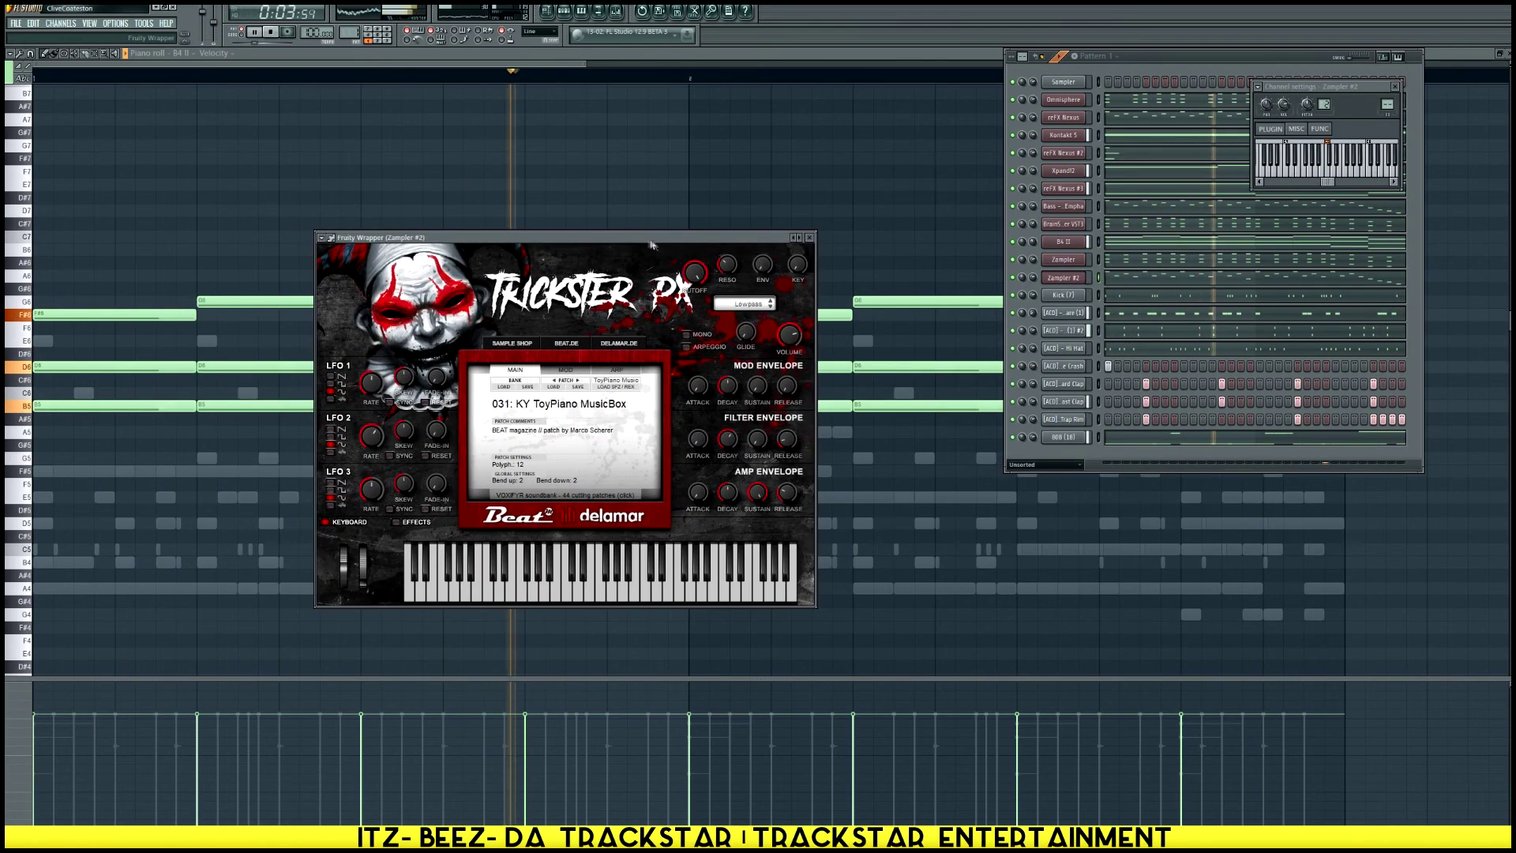
{"action": "left_click", "coordinate": [578, 382]}
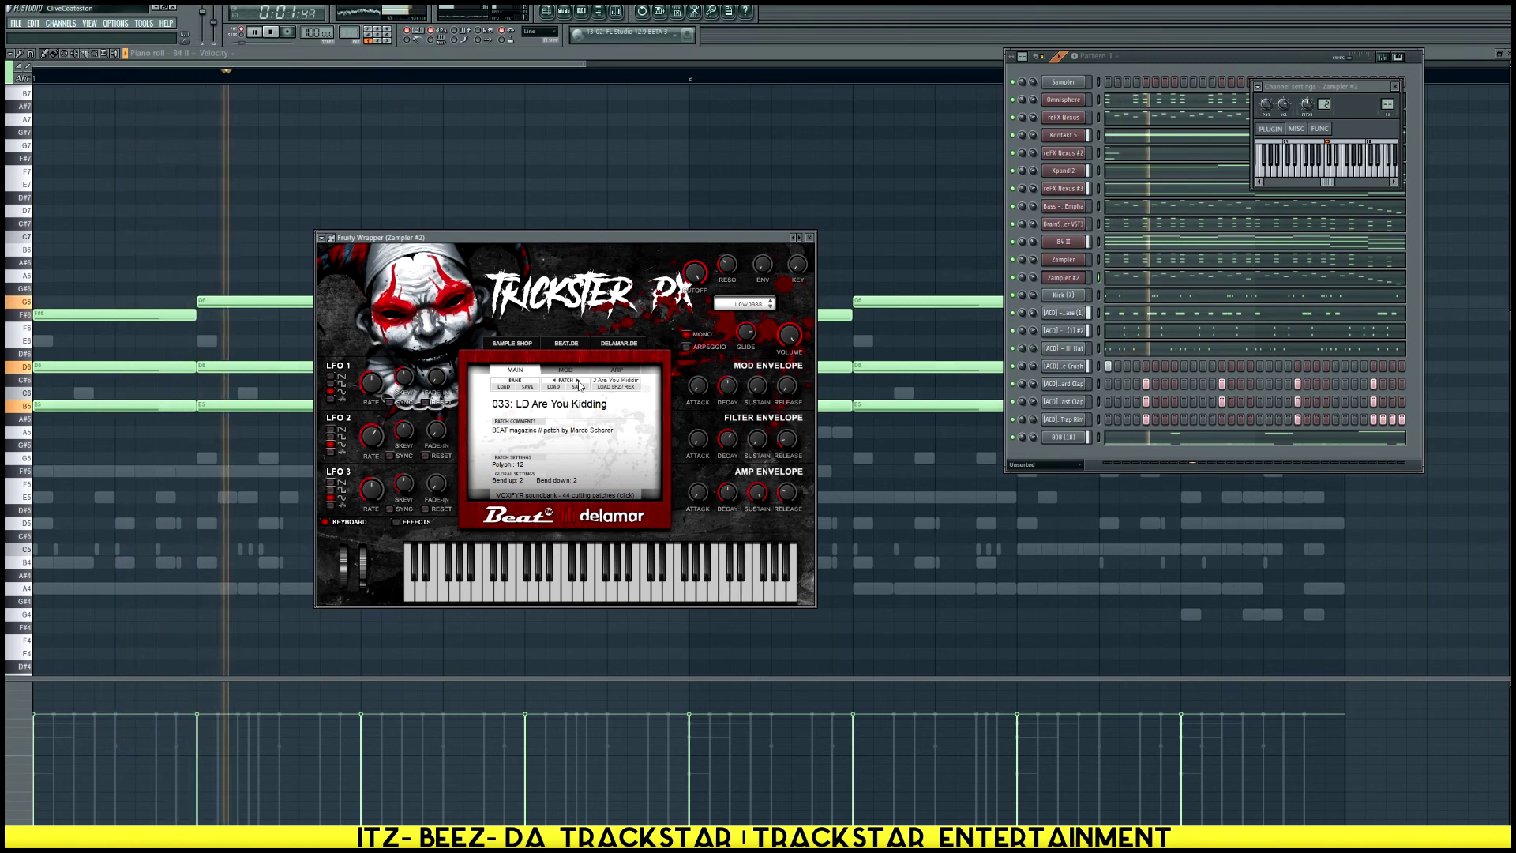
{"action": "left_click", "coordinate": [579, 384]}
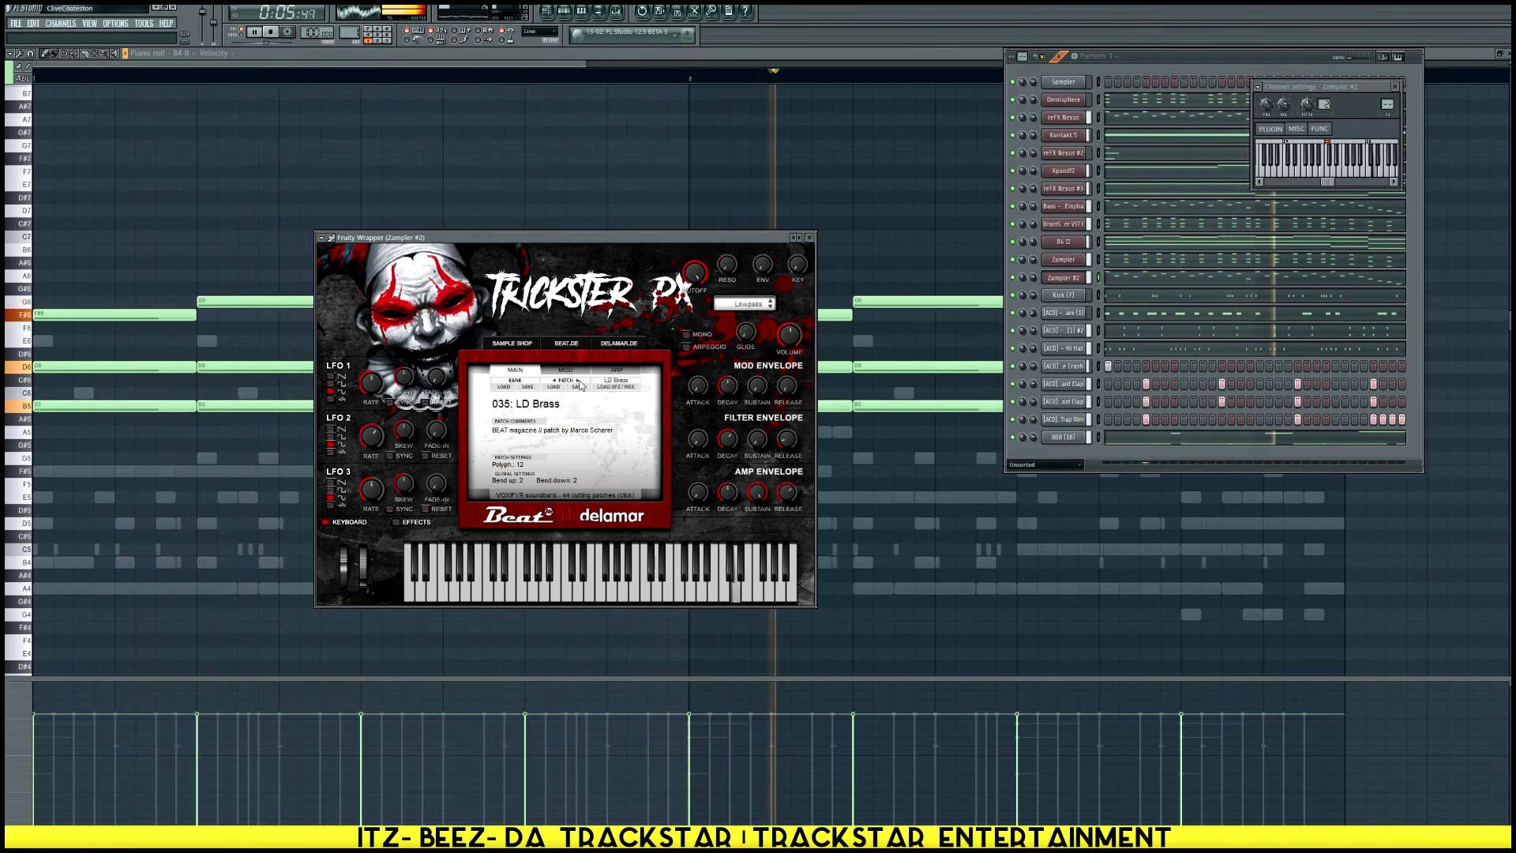
{"action": "left_click", "coordinate": [579, 384]}
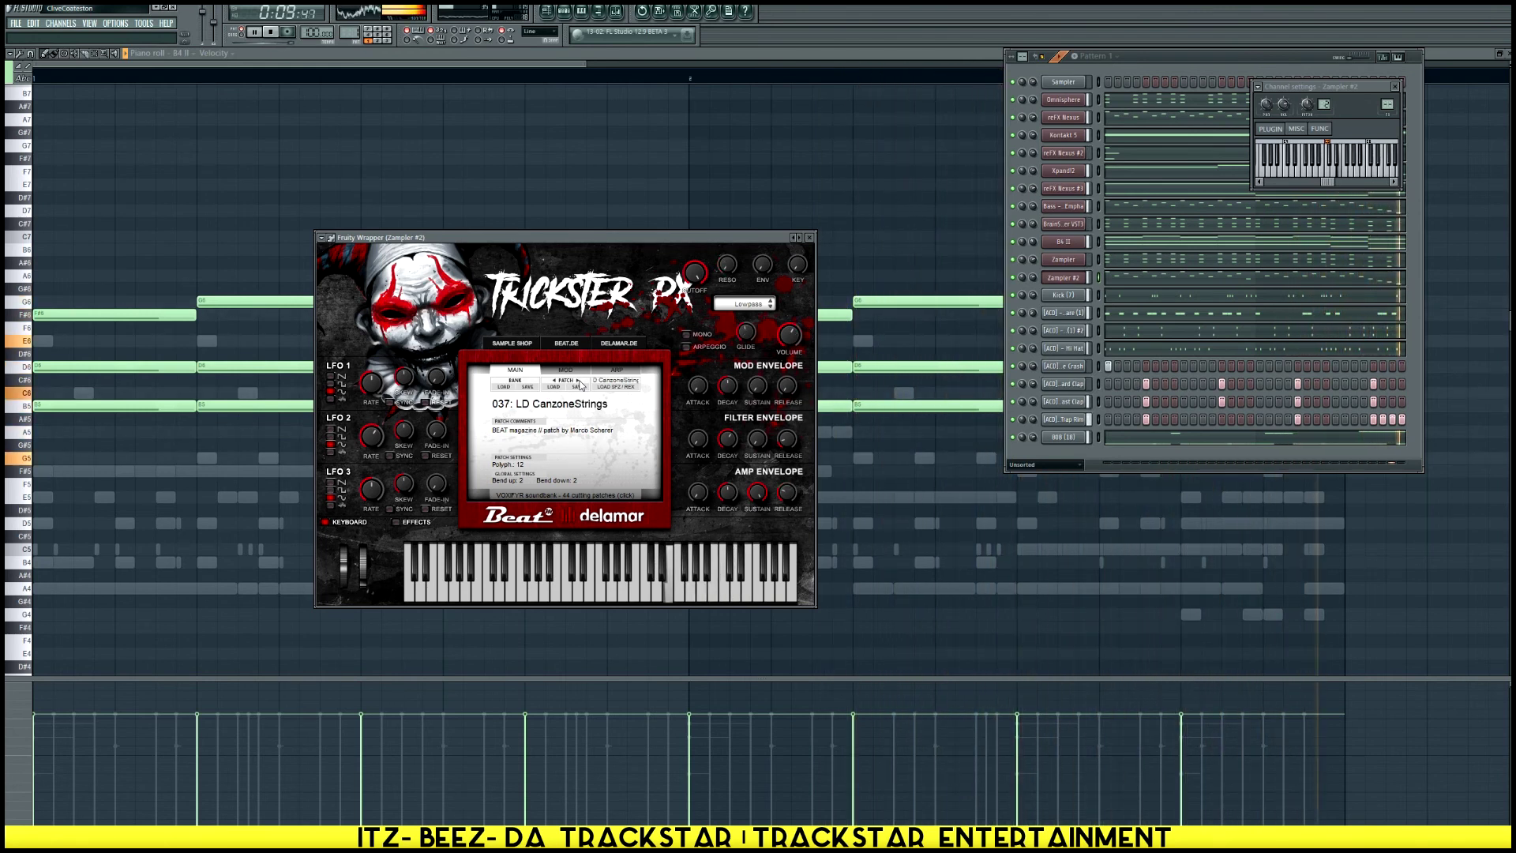
{"action": "left_click", "coordinate": [579, 384]}
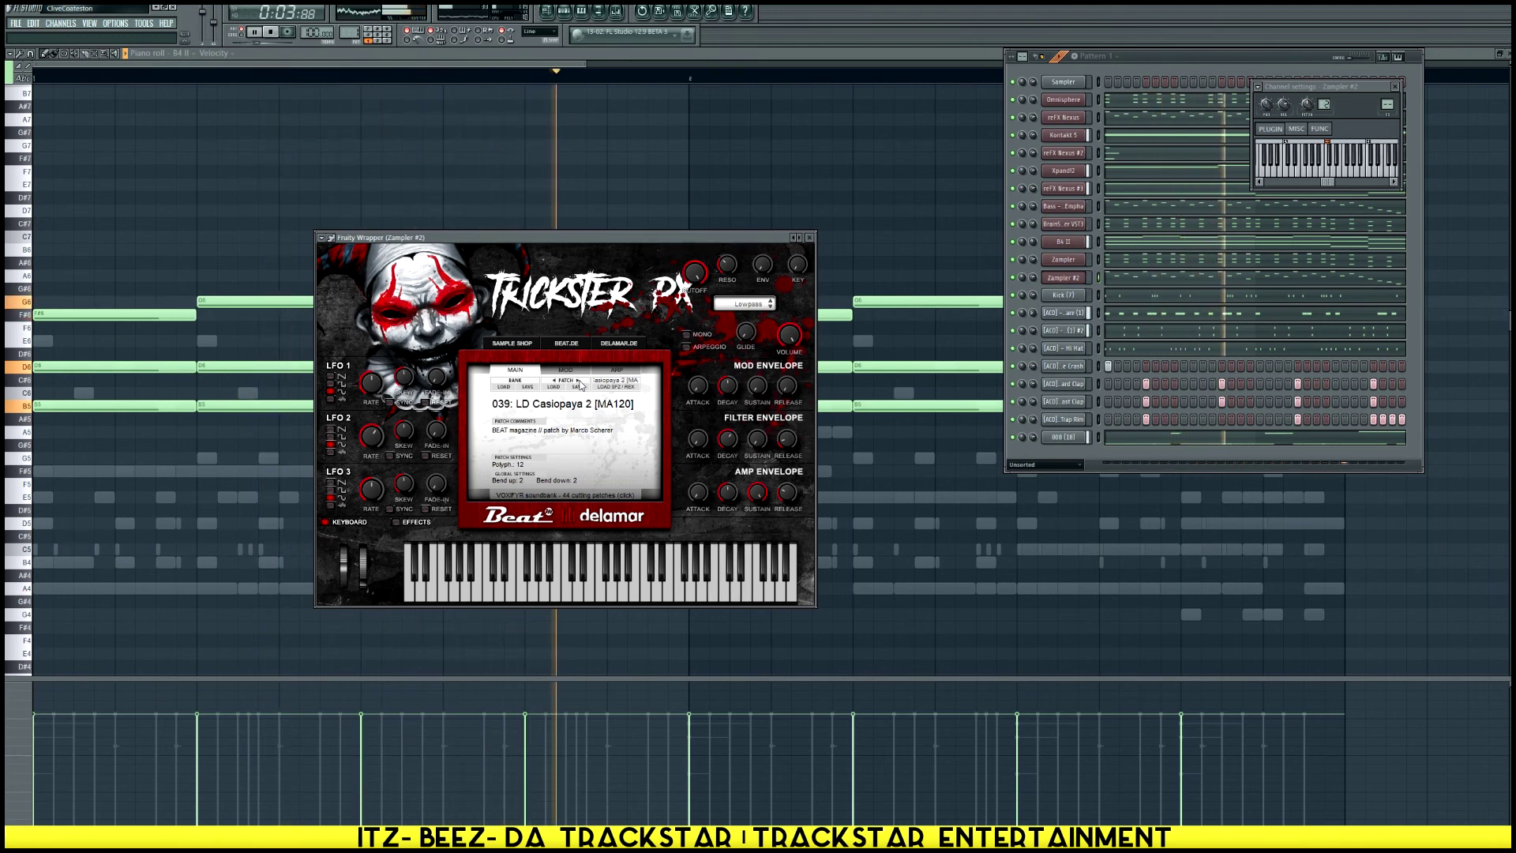
{"action": "left_click", "coordinate": [579, 384]}
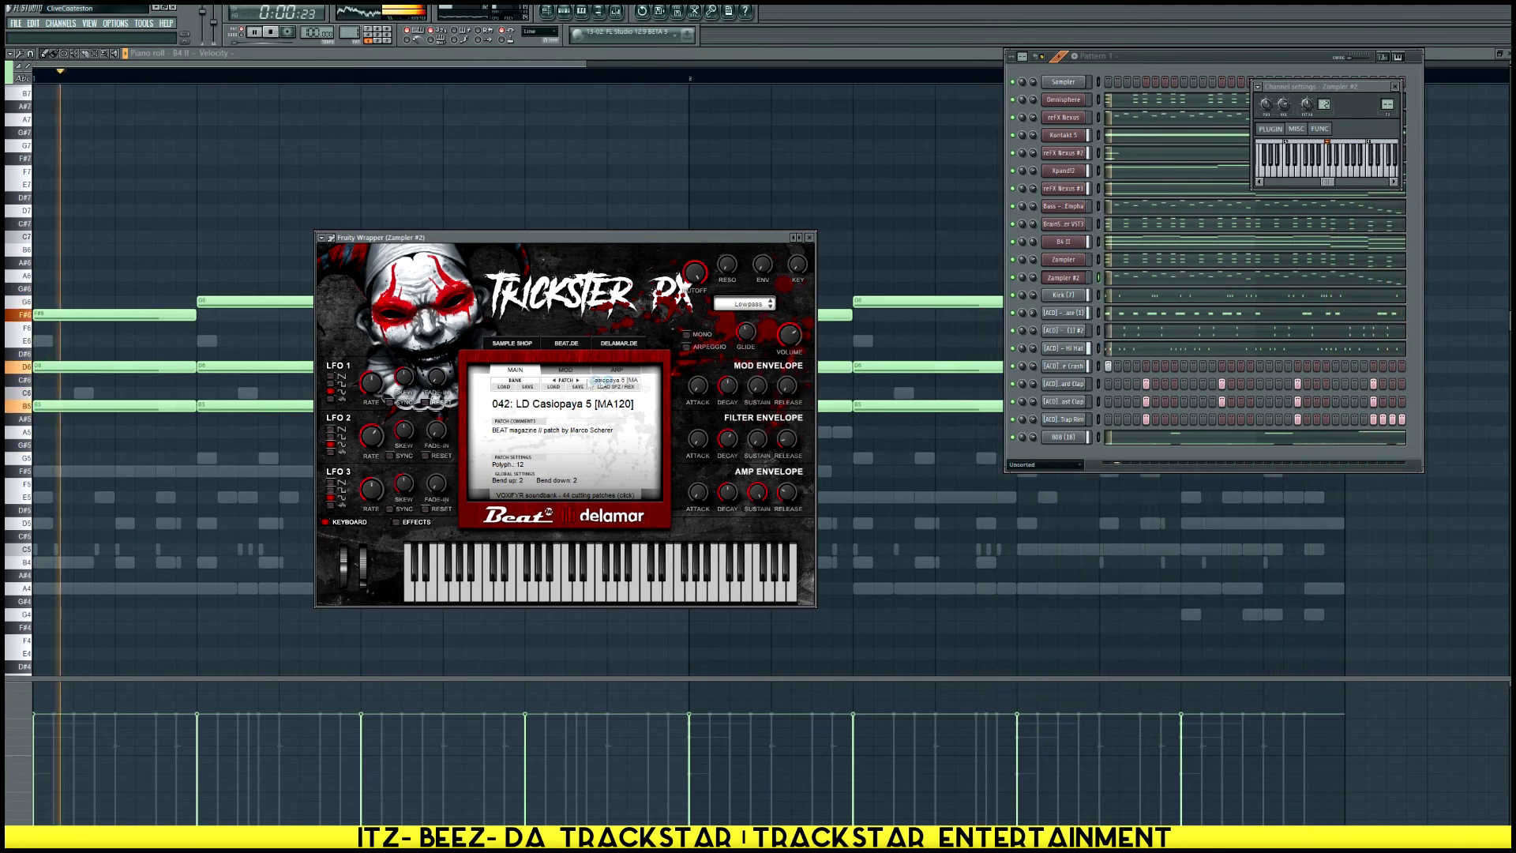
Open Zampler #2's notes in the piano roll and delete all of them
{"action": "left_click", "coordinate": [1123, 282]}
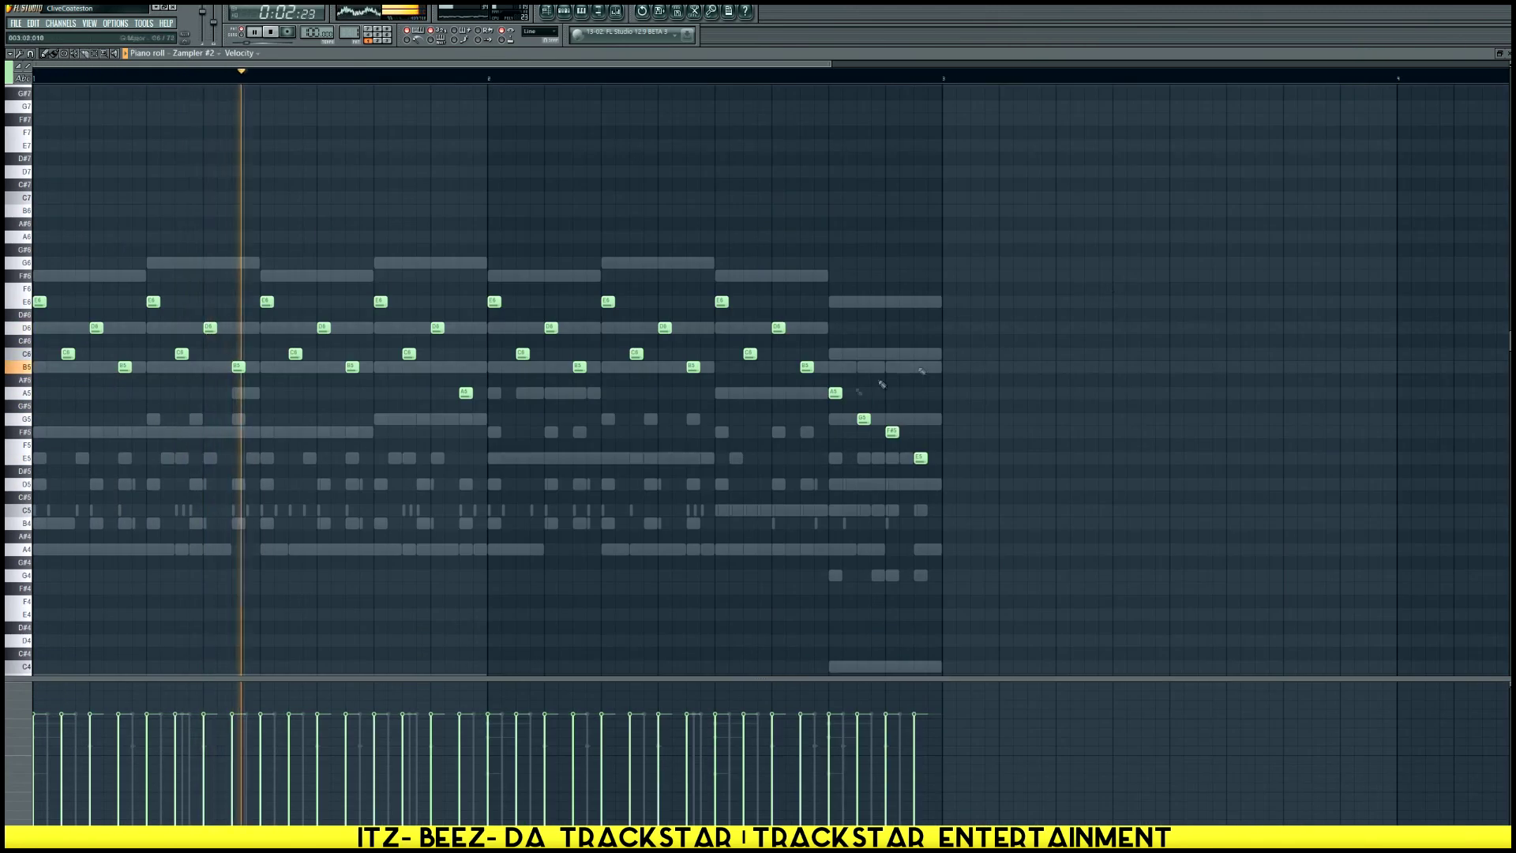
{"action": "key", "text": "ctrl+a"}
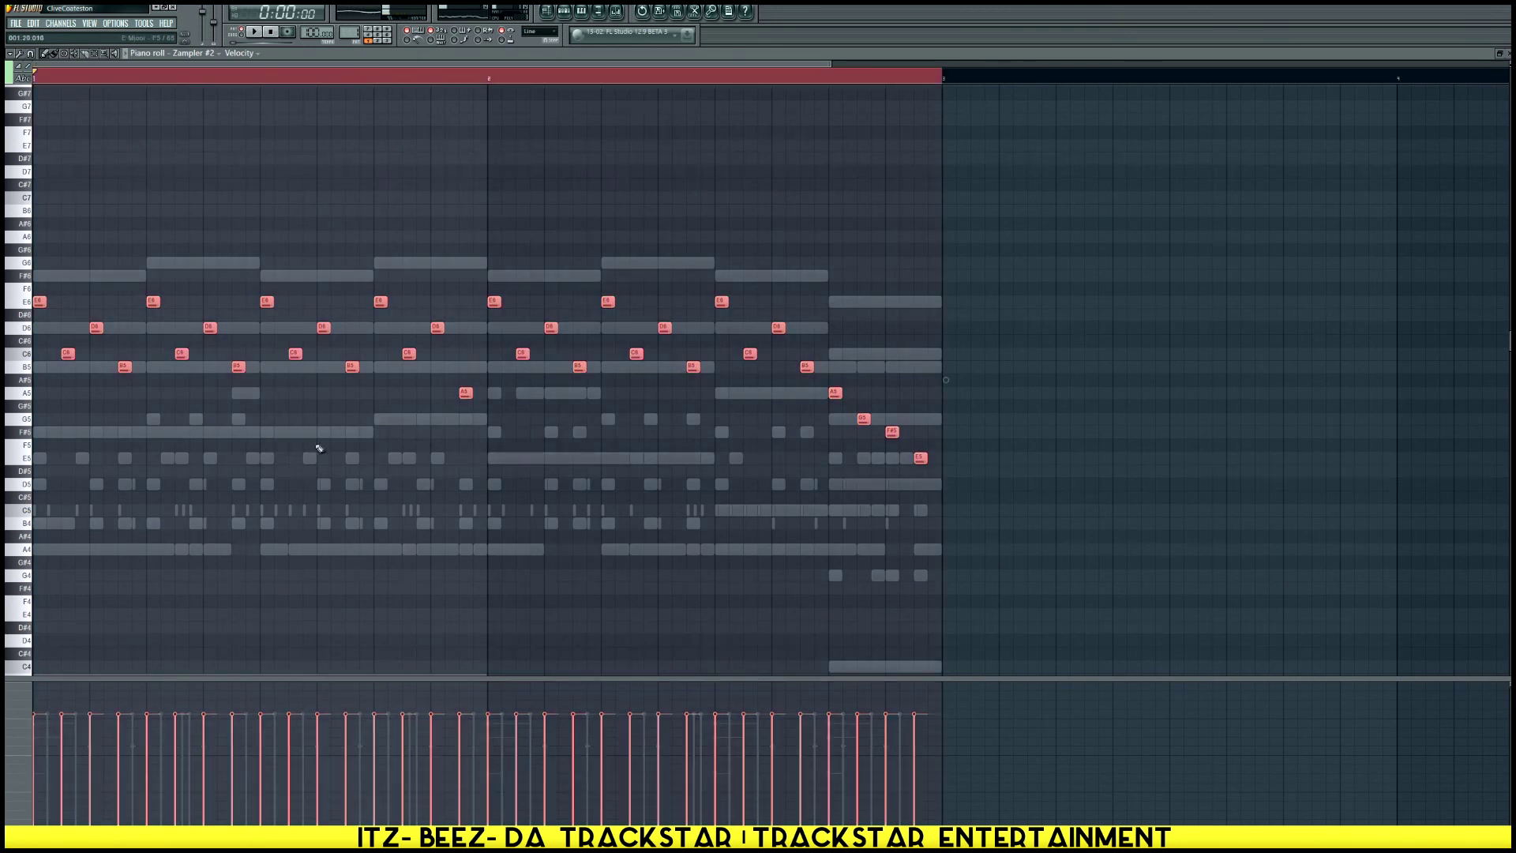
{"action": "key", "text": "Delete"}
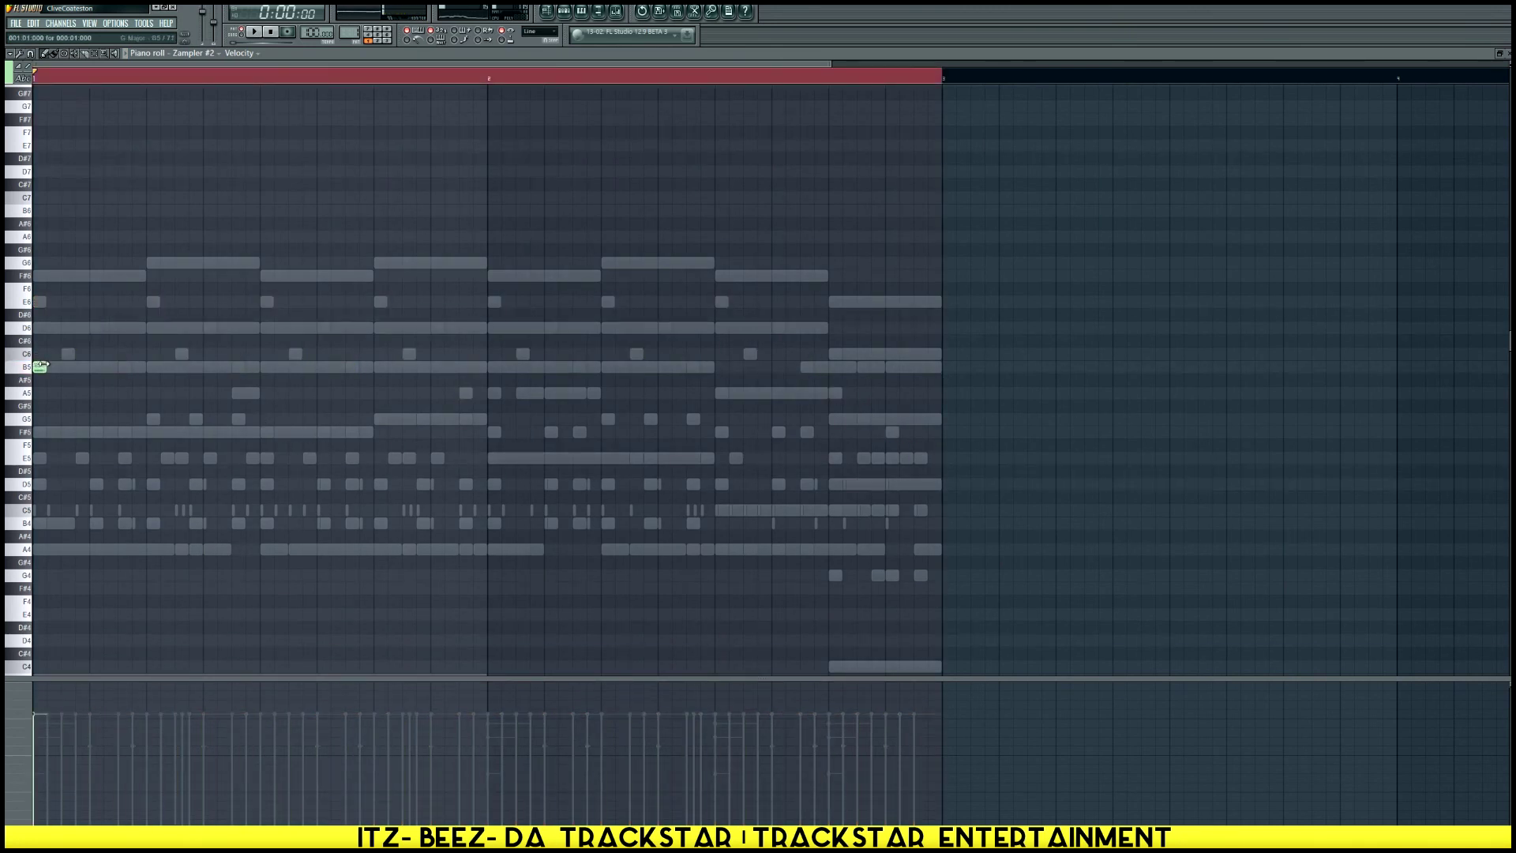
Draw a B5, a D6 and a G6 note at the start of bar 1, trimming the first two so they do not overlap
{"action": "left_click", "coordinate": [117, 326]}
{"action": "key", "text": "space"}
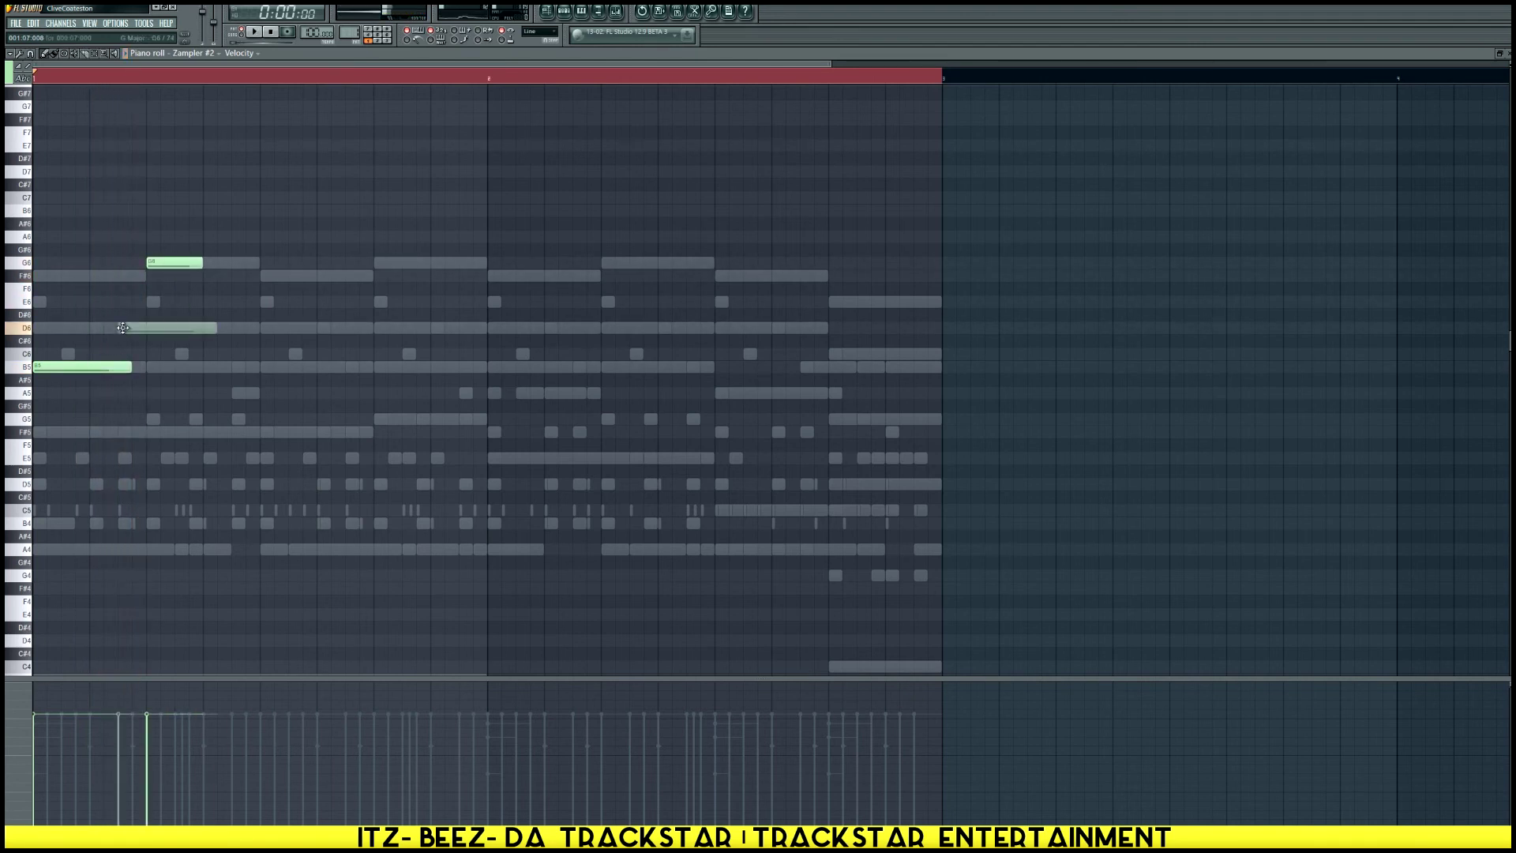
{"action": "key", "text": "space"}
{"action": "left_click_drag", "start_coordinate": [132, 367], "coordinate": [117, 367]}
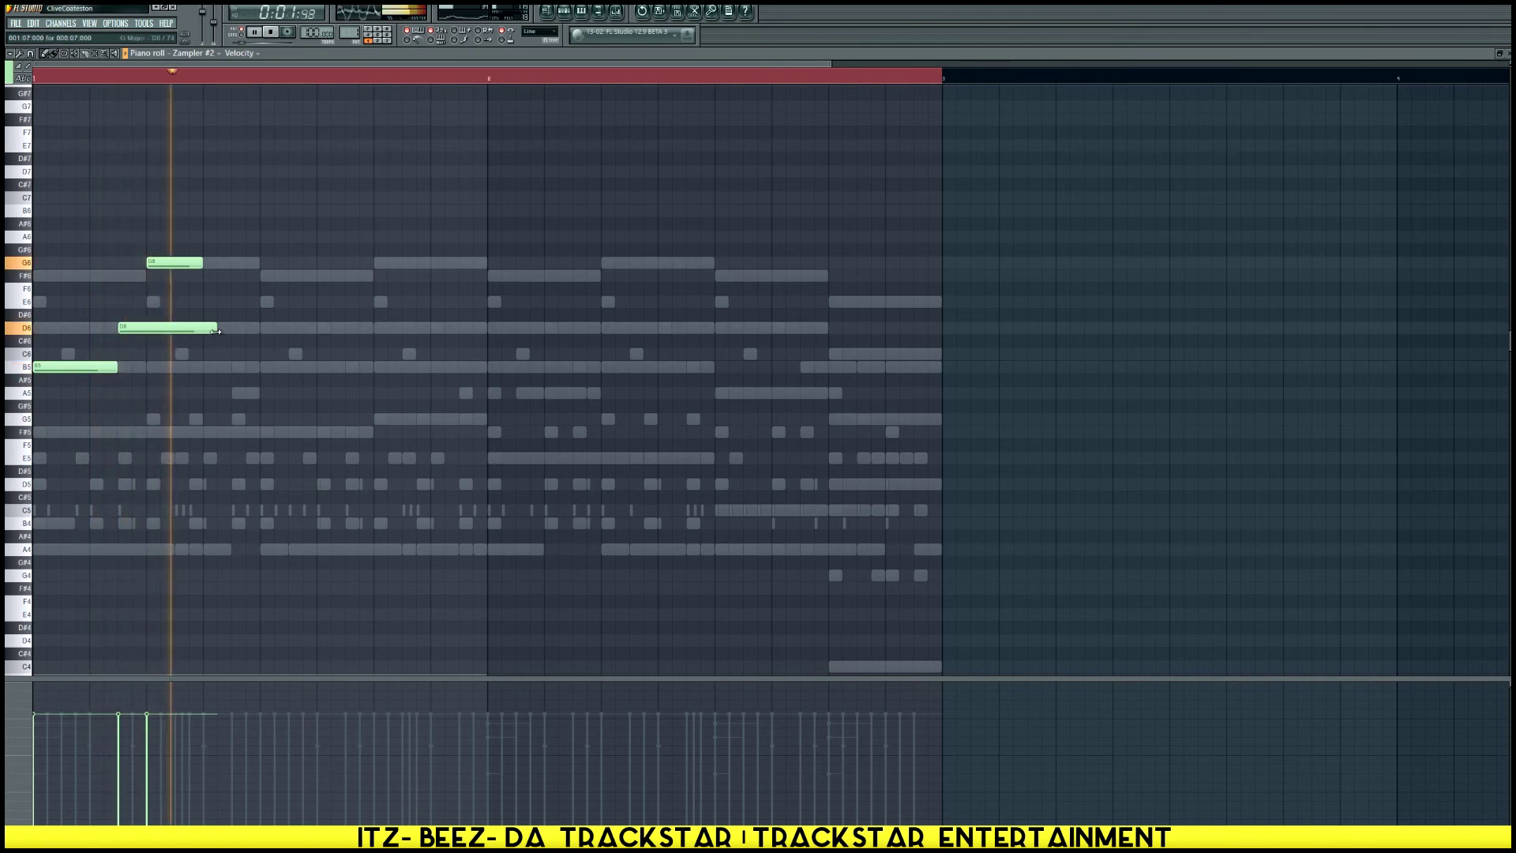
{"action": "left_click_drag", "start_coordinate": [217, 328], "coordinate": [146, 334]}
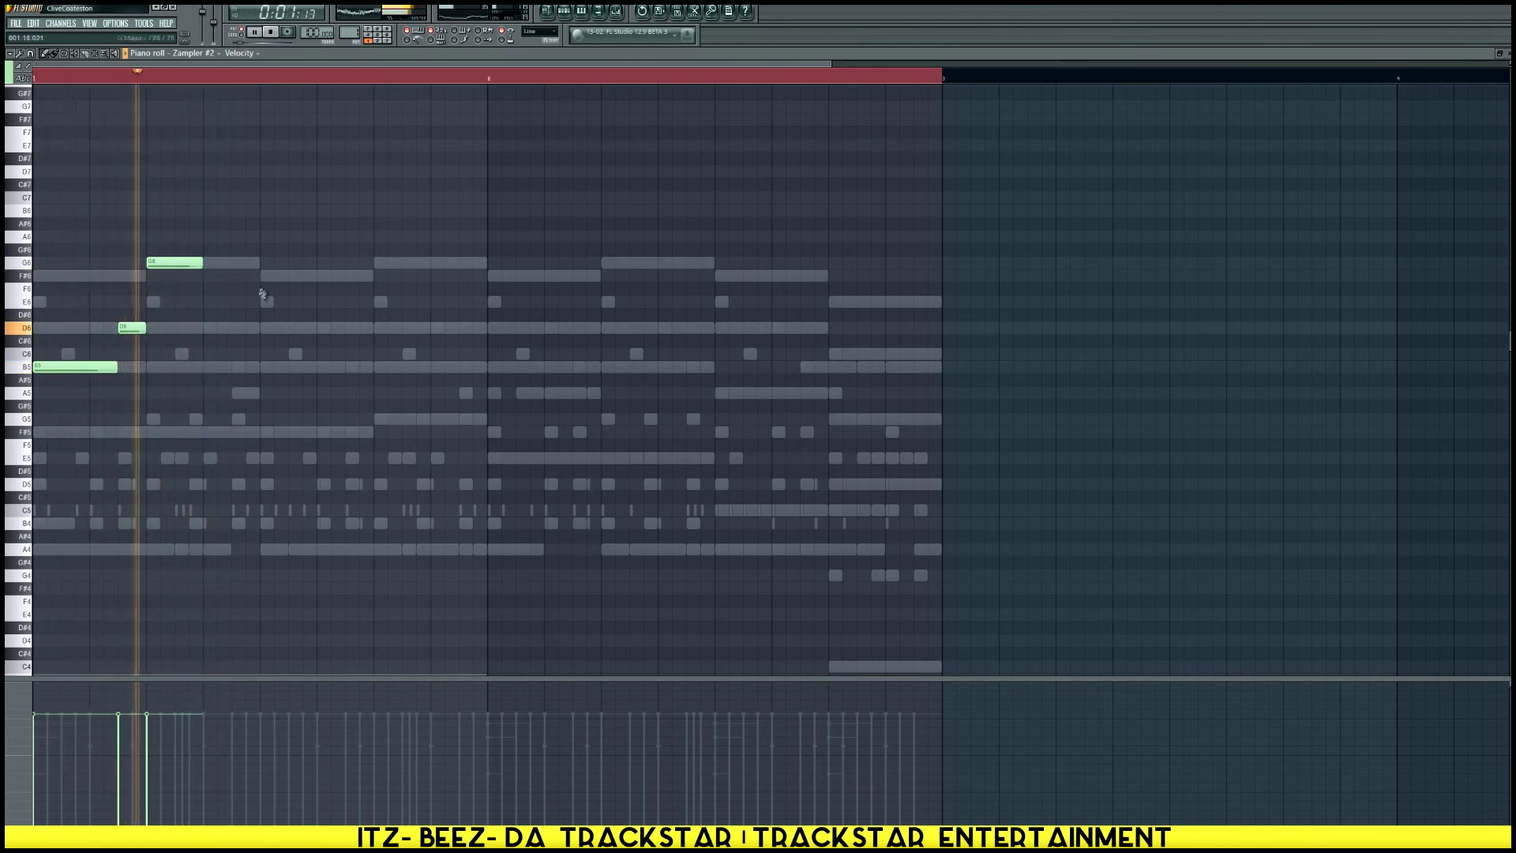
Continue the bar 1 melody with a D6 note followed by a short B5 and a short D6
{"action": "left_click", "coordinate": [234, 329]}
{"action": "left_click", "coordinate": [308, 367]}
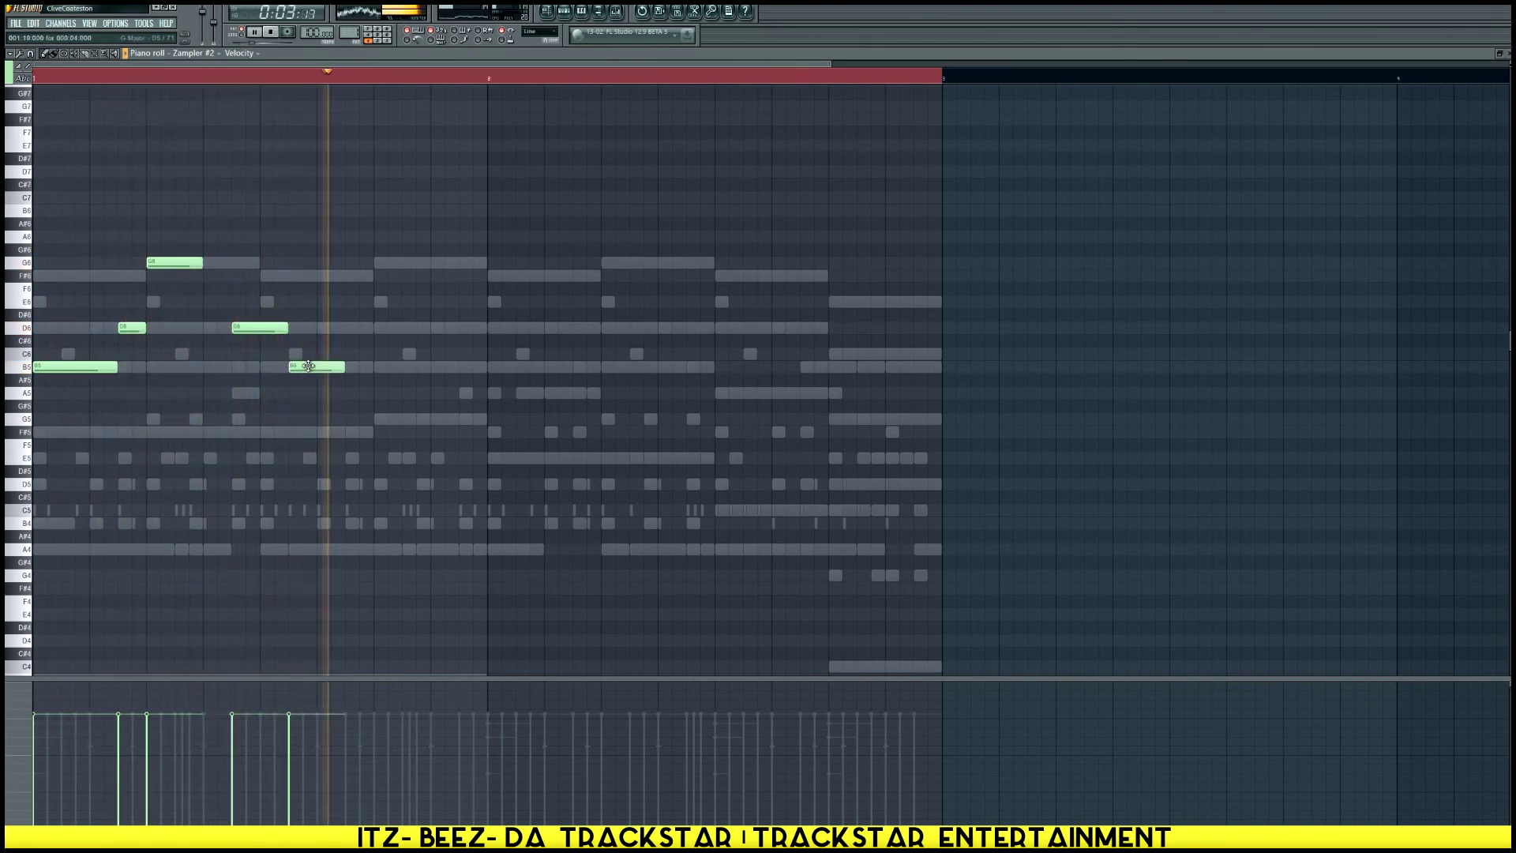
{"action": "key", "text": "space"}
{"action": "left_click_drag", "start_coordinate": [338, 367], "coordinate": [316, 367]}
{"action": "left_click", "coordinate": [323, 328]}
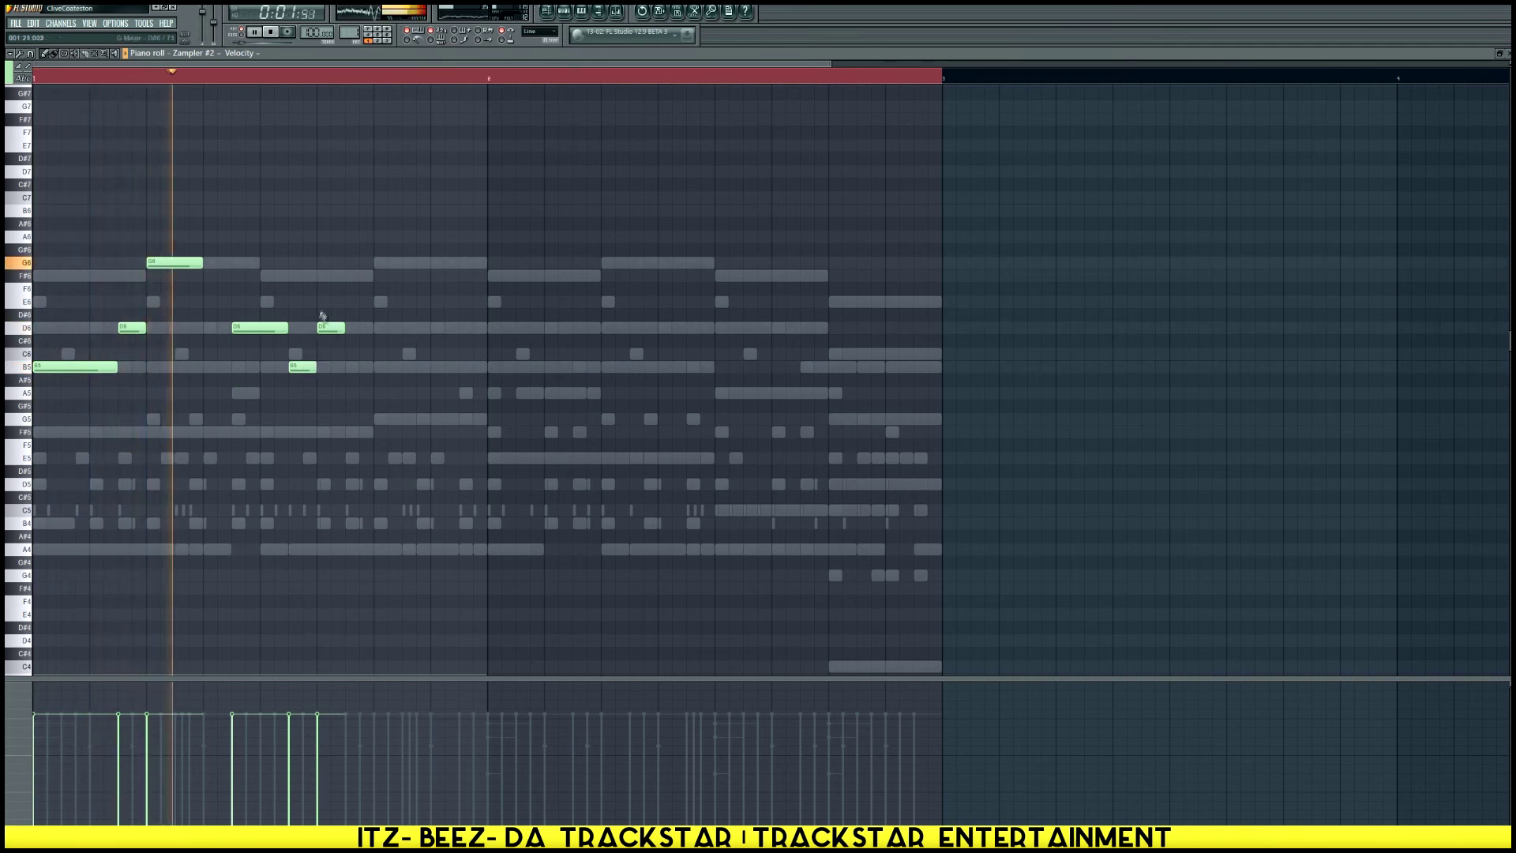
Finish the bar 1 melody with a short F#6, a G6 and an E6 that ends on the bar line
{"action": "left_click", "coordinate": [352, 276]}
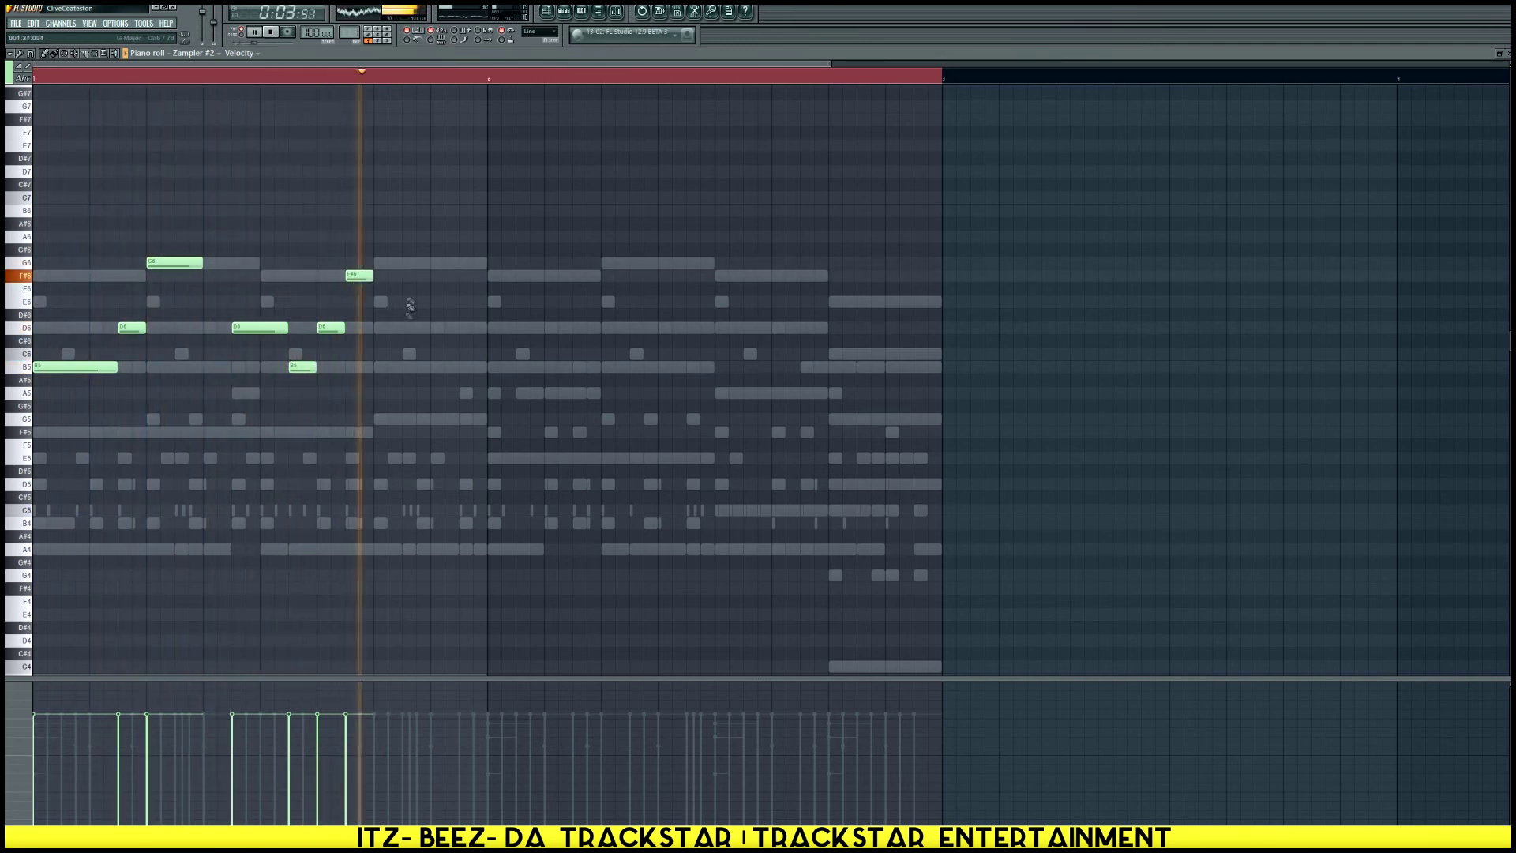
{"action": "left_click", "coordinate": [379, 262]}
{"action": "key", "text": "space"}
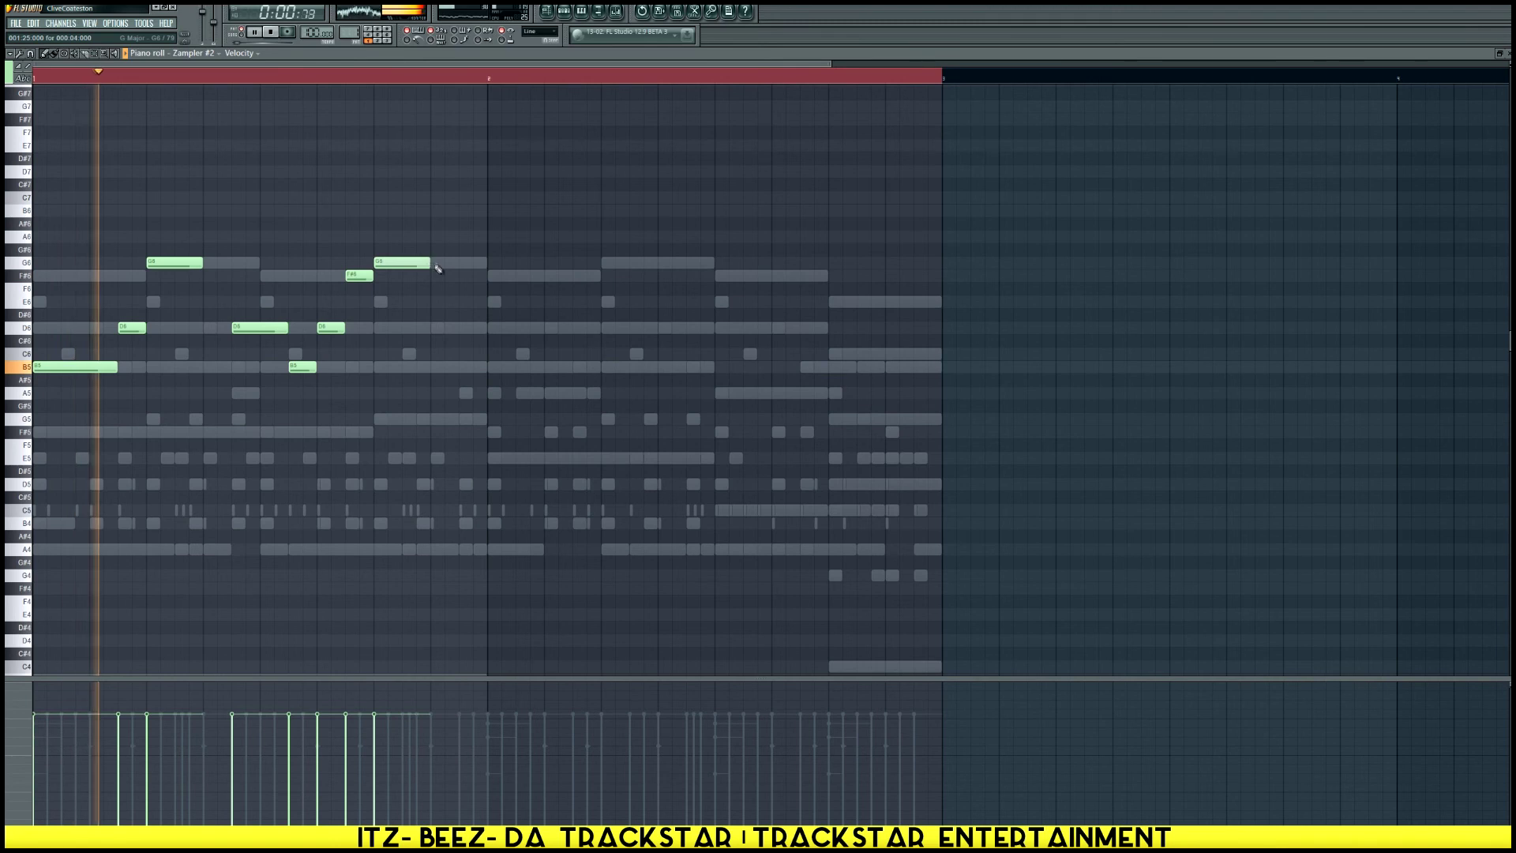
{"action": "left_click", "coordinate": [424, 304]}
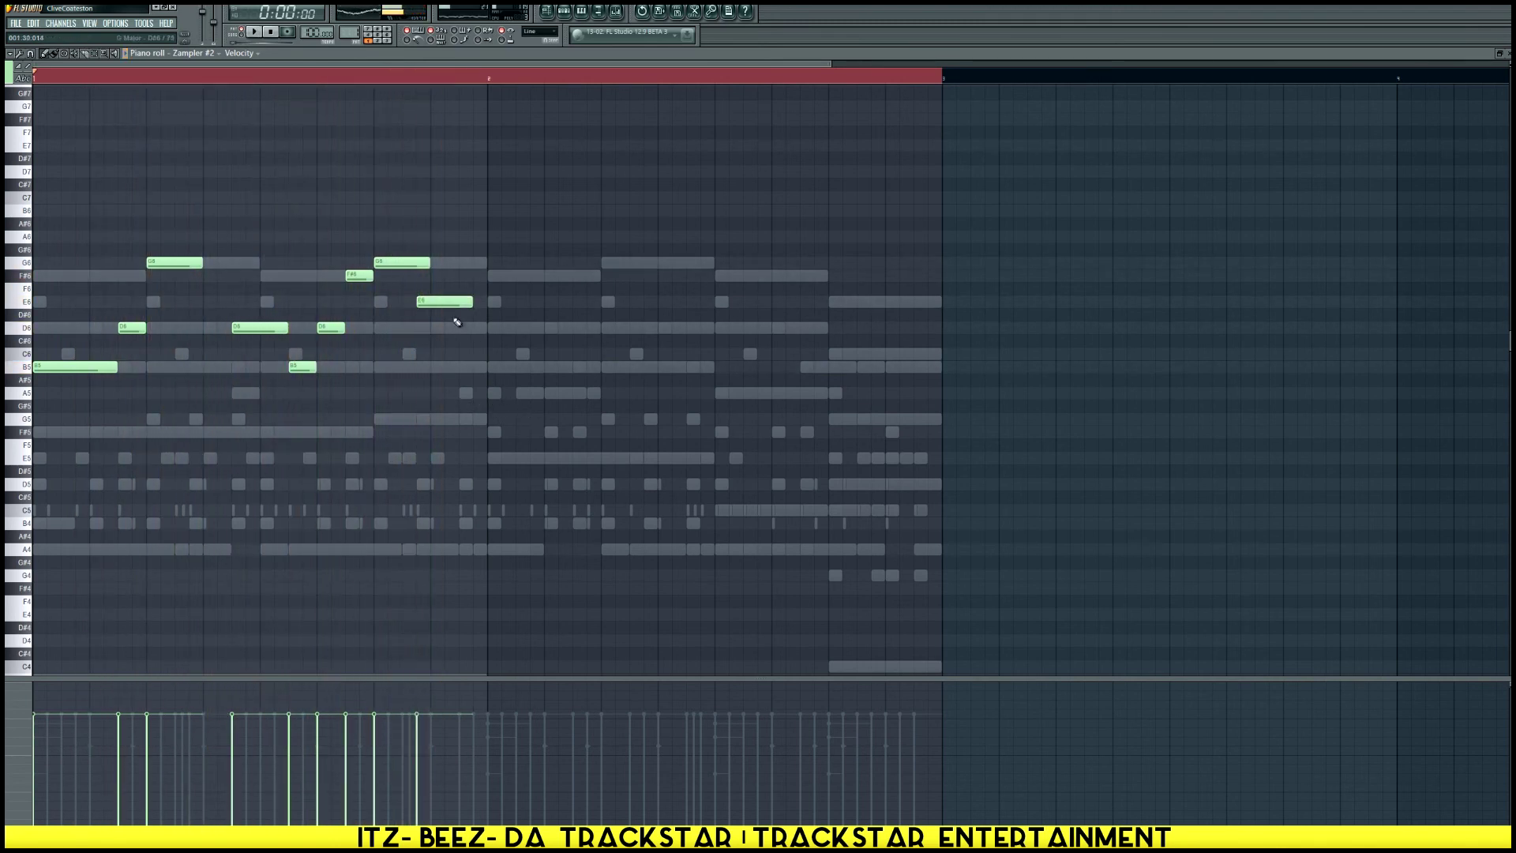
{"action": "left_click_drag", "start_coordinate": [451, 304], "coordinate": [466, 304]}
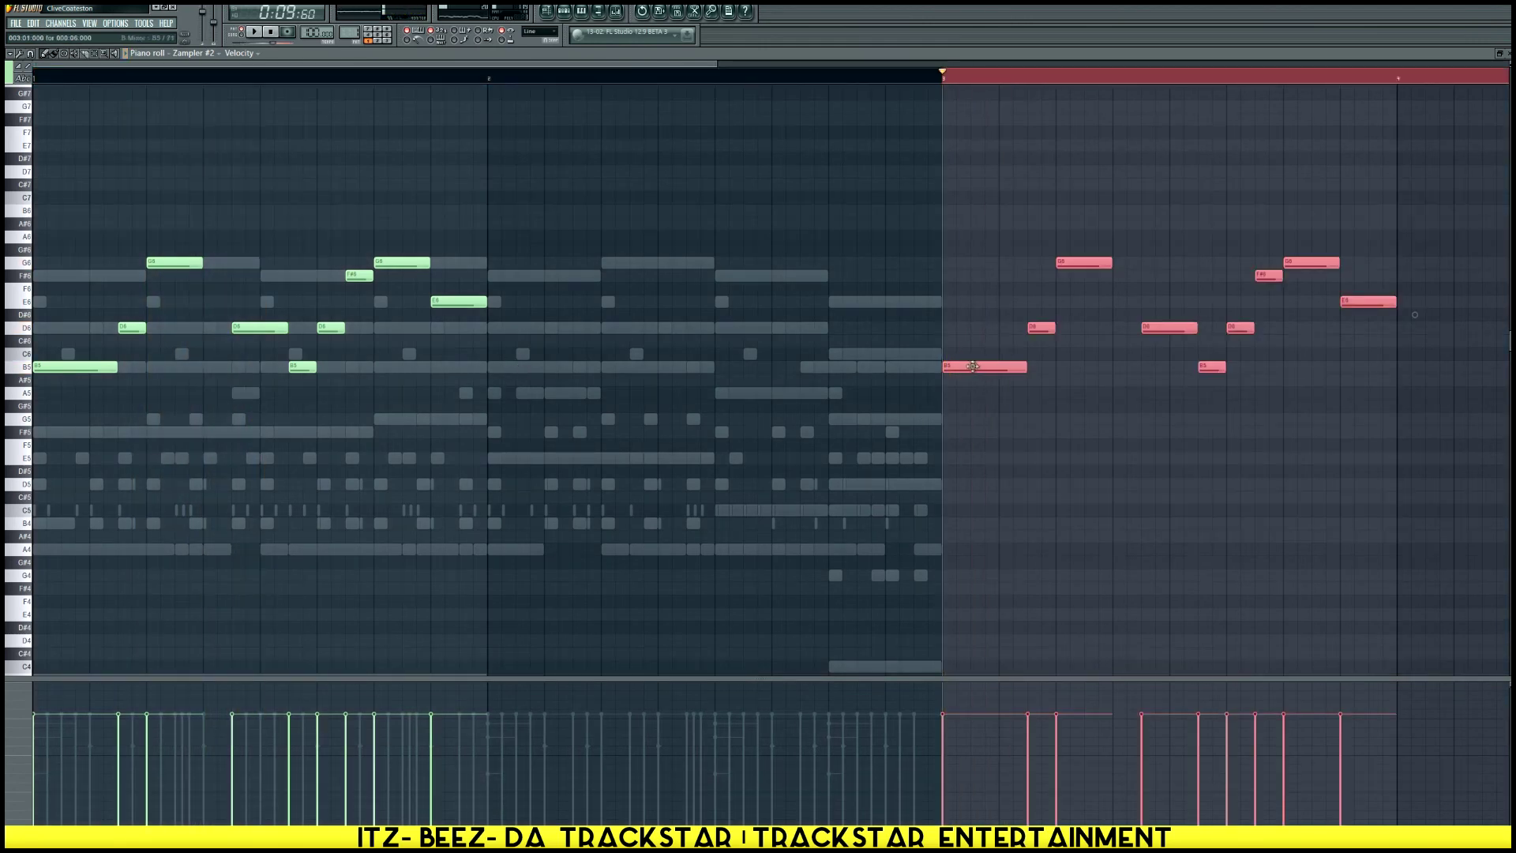
Duplicate the bar 1 melody into bar 2 and play the pattern
{"action": "left_click_drag", "start_coordinate": [973, 366], "coordinate": [522, 364]}
{"action": "key", "text": "ctrl+d"}
{"action": "key", "text": "space"}
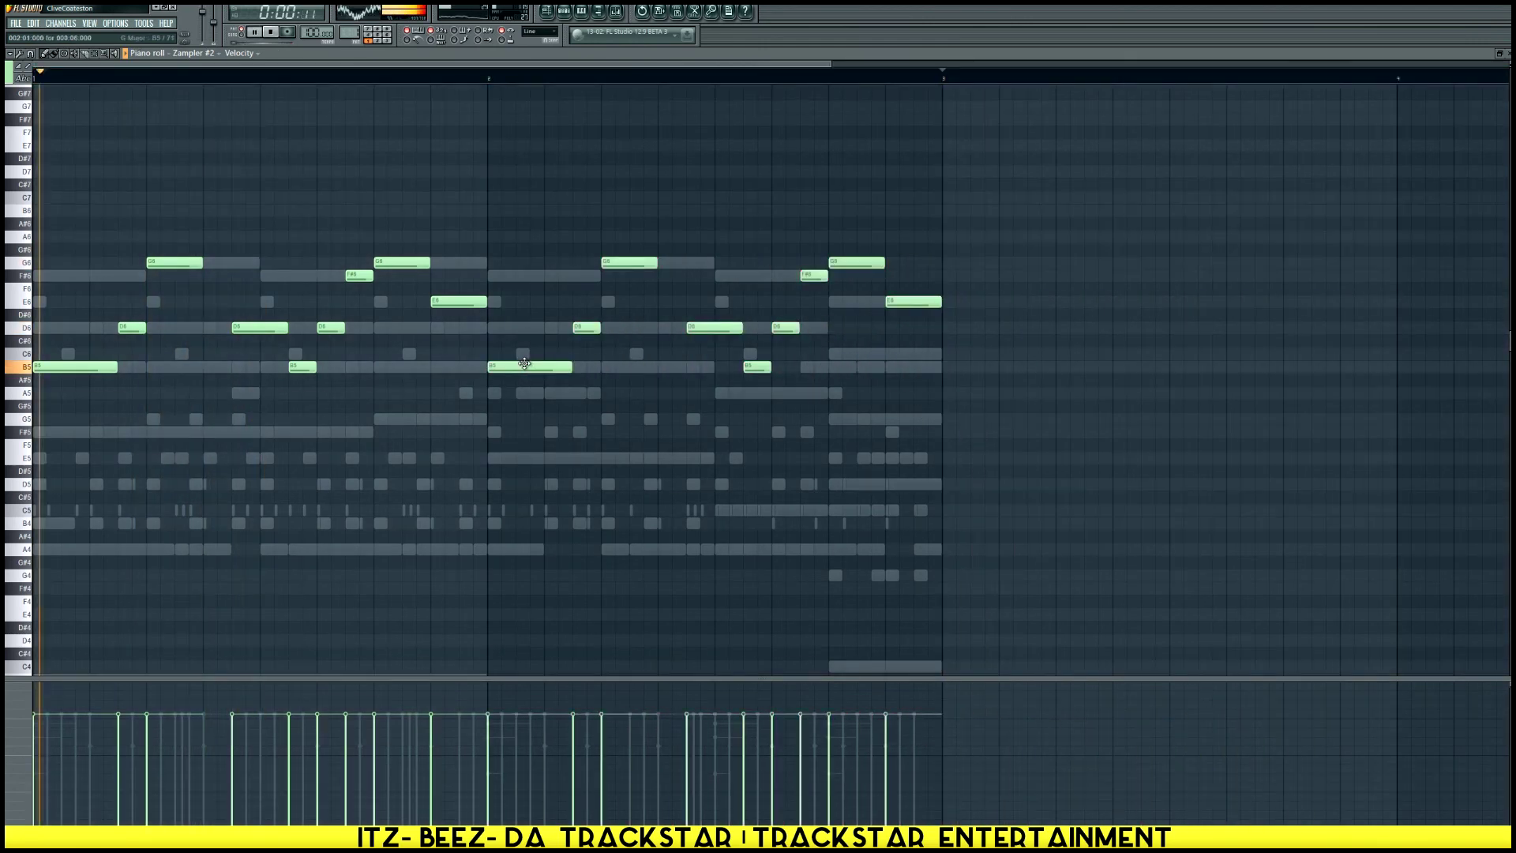
{"action": "right_click", "coordinate": [630, 414], "text": "ctrl"}
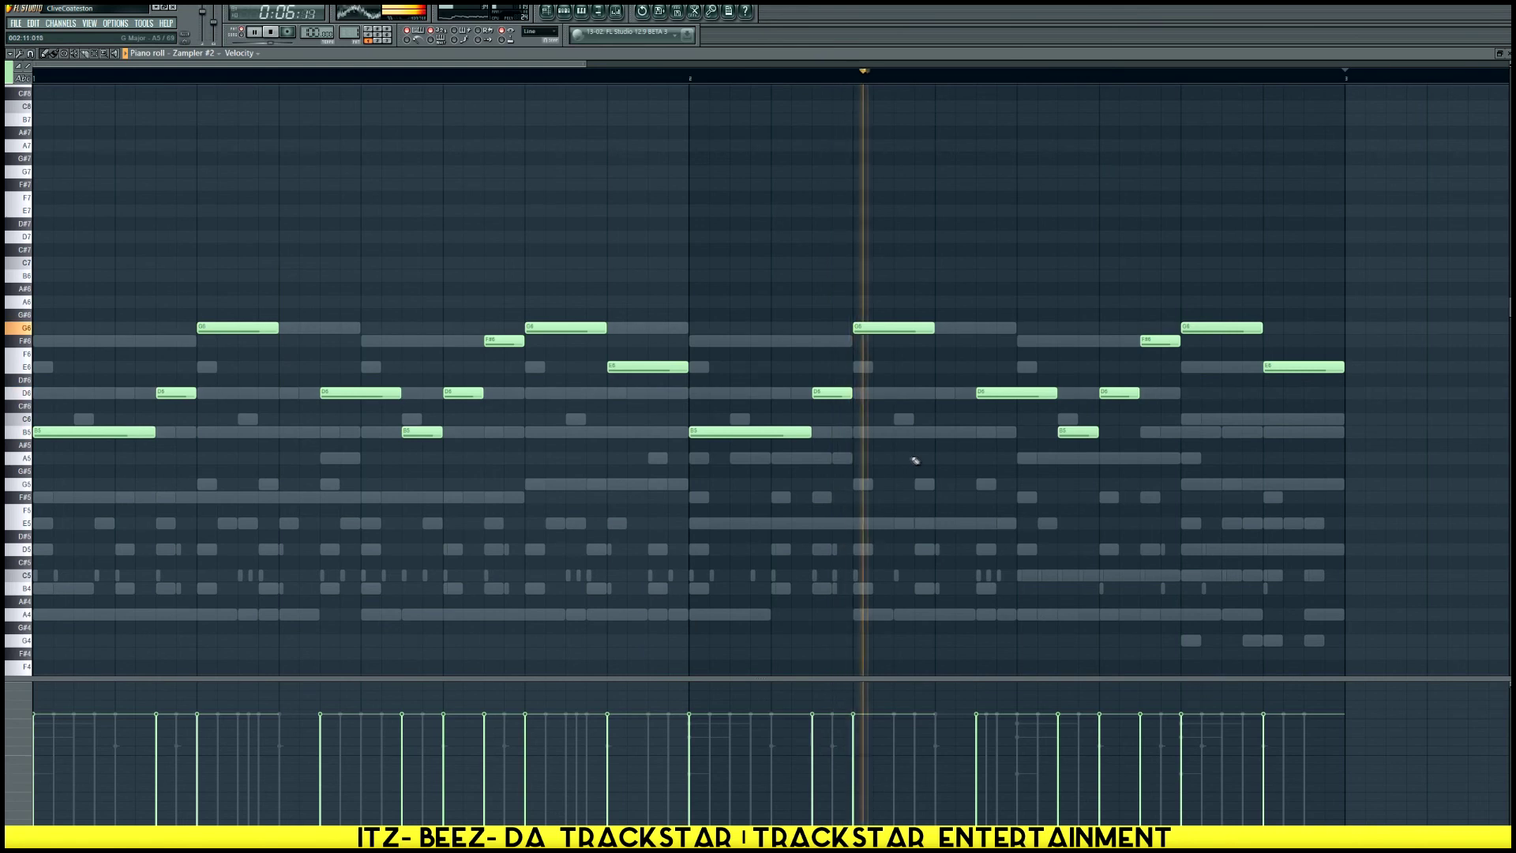
Vary bar 2 by adding a short B5, lowering the next B5 to A5, and ending on short G6, E6, C6 and B5 notes
{"action": "left_click", "coordinate": [941, 432]}
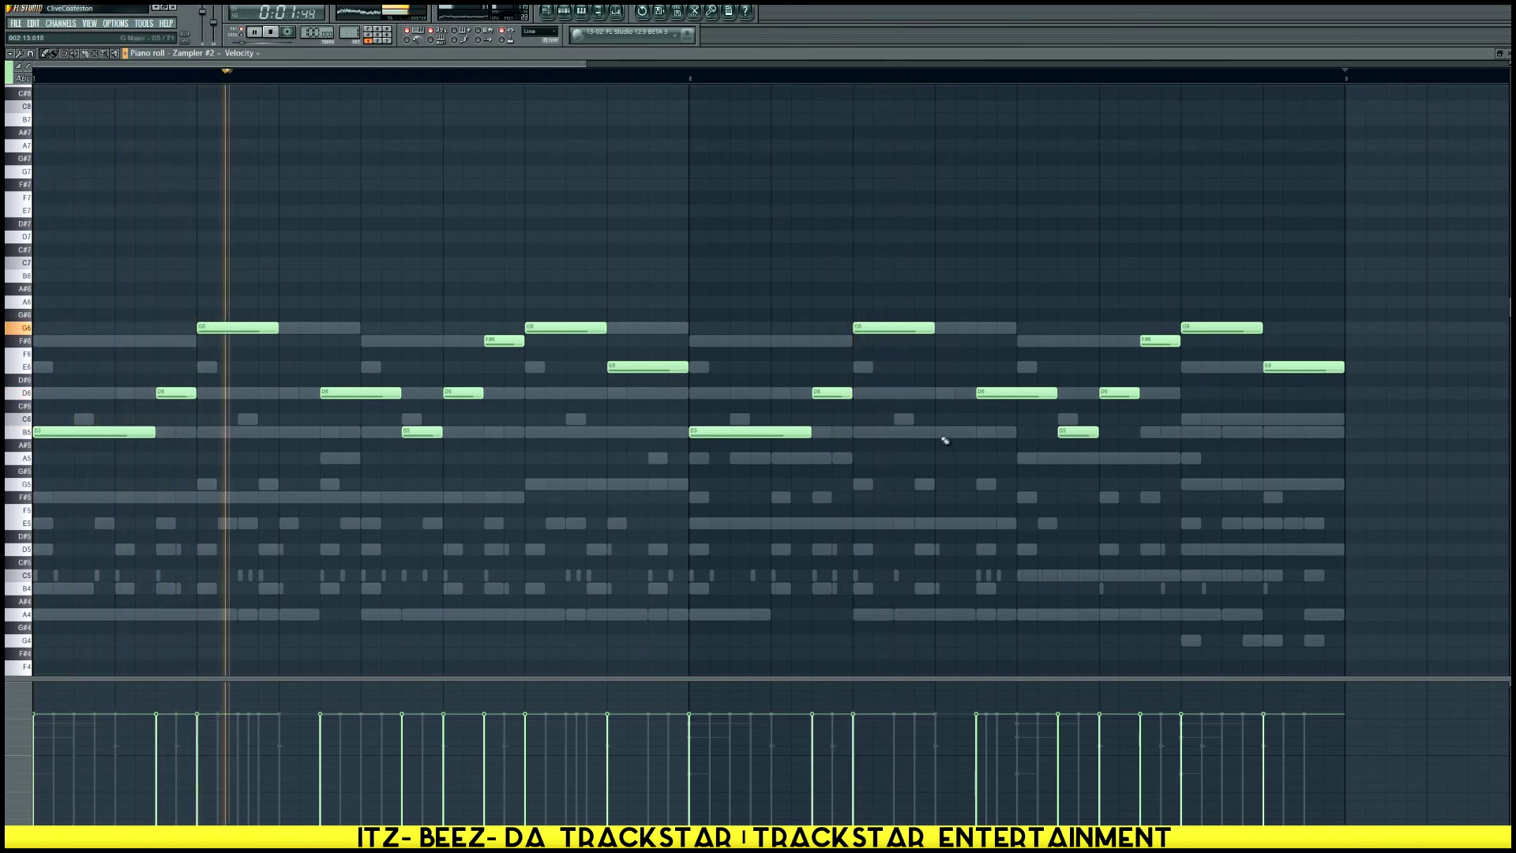
{"action": "left_click_drag", "start_coordinate": [1015, 433], "coordinate": [1065, 458]}
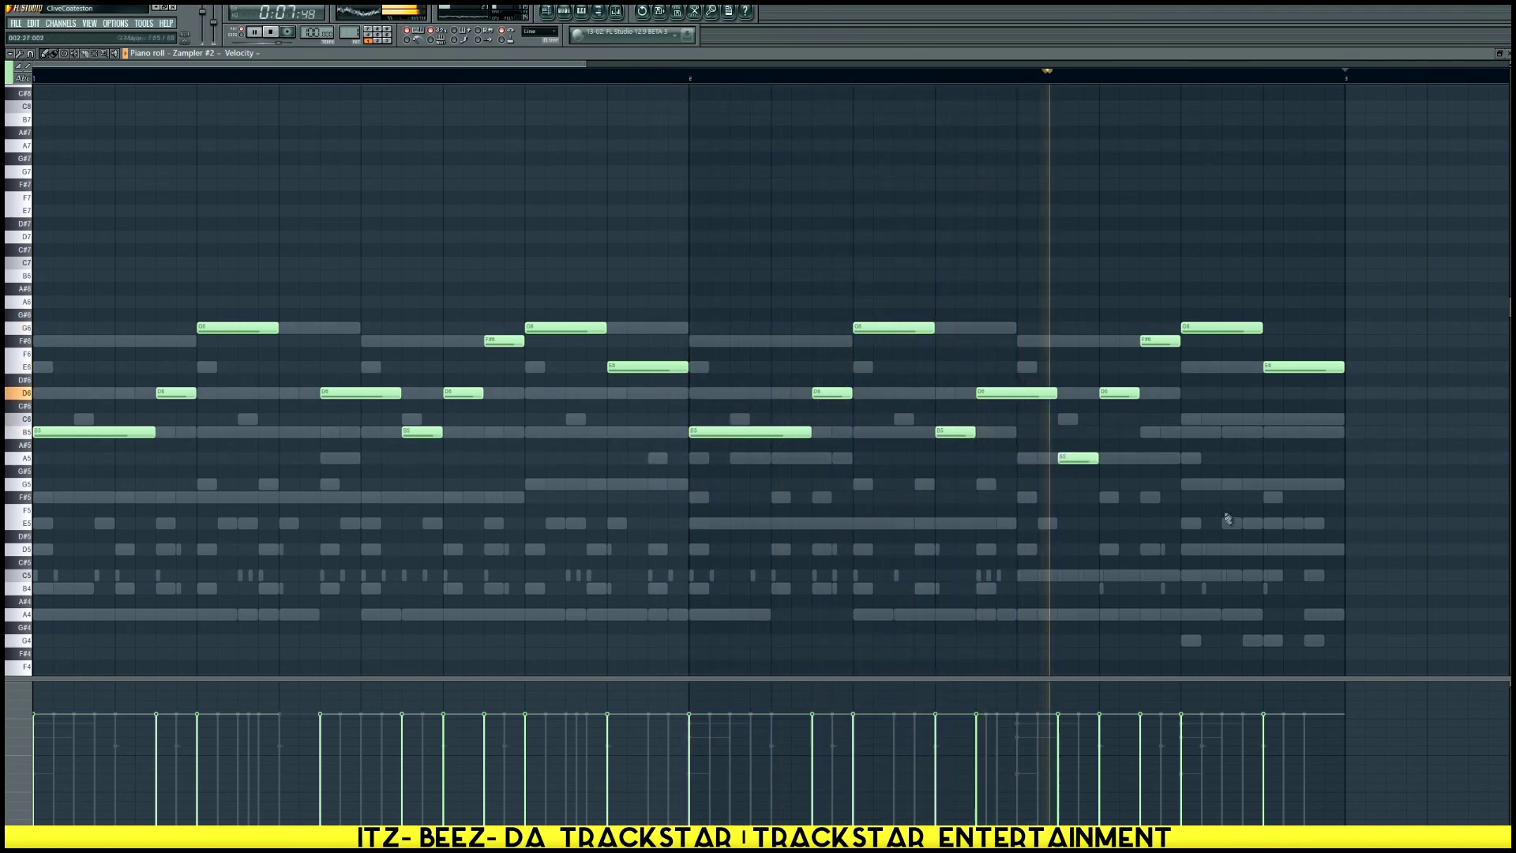
{"action": "left_click", "coordinate": [1235, 365]}
{"action": "left_click_drag", "start_coordinate": [1309, 367], "coordinate": [1216, 329]}
{"action": "left_click", "coordinate": [1312, 433]}
{"action": "left_click", "coordinate": [1092, 508], "text": "ctrl"}
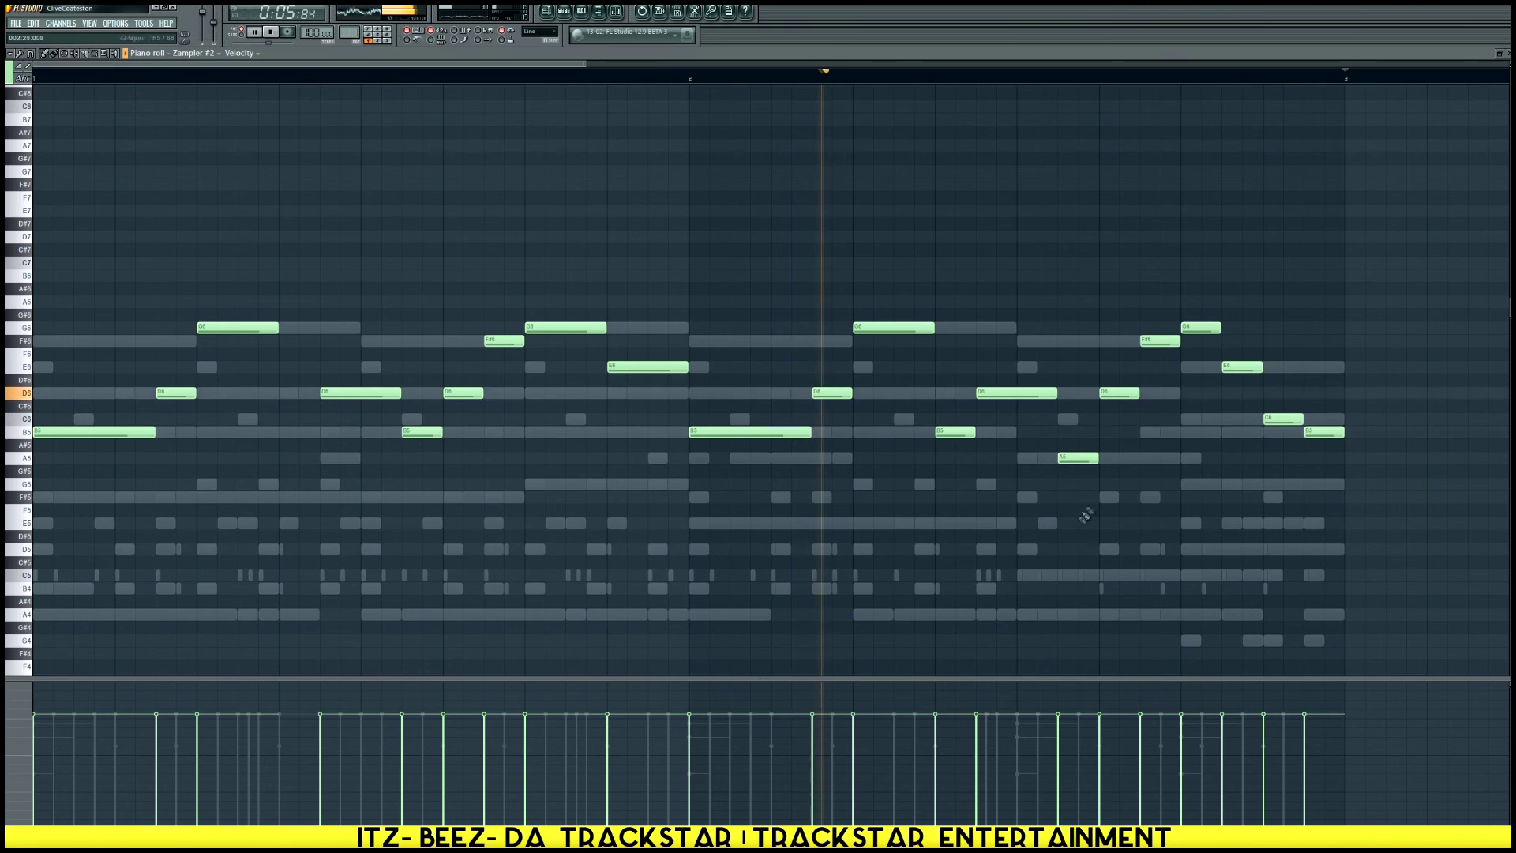
Insert a Spire-1.1 channel below Zampler #2 and copy Zampler #2's notes into it
{"action": "key", "text": "F6"}
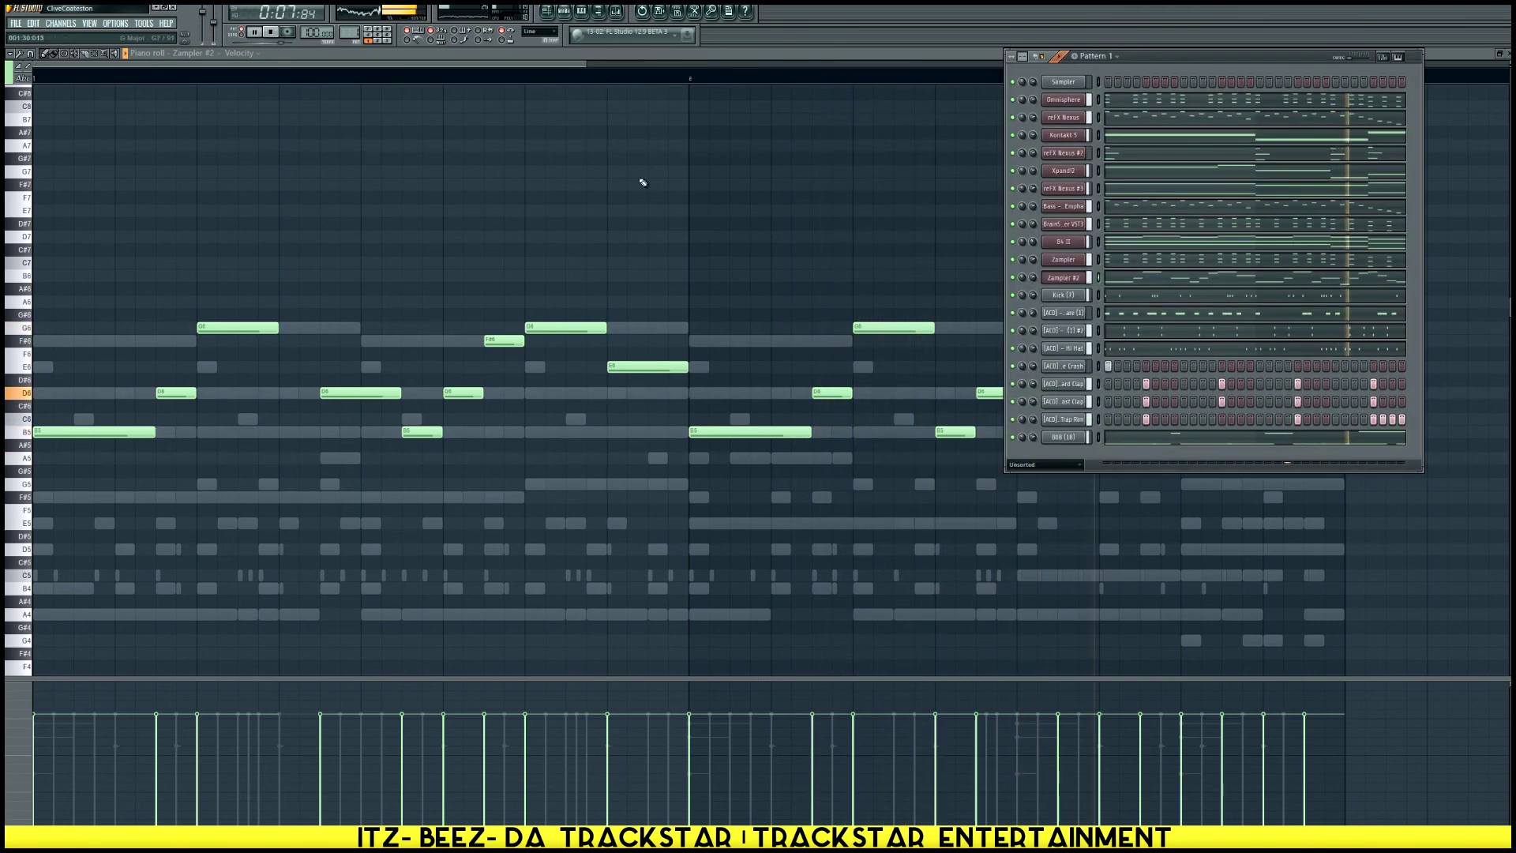
{"action": "right_click", "coordinate": [1085, 293]}
{"action": "mouse_move", "coordinate": [1108, 421]}
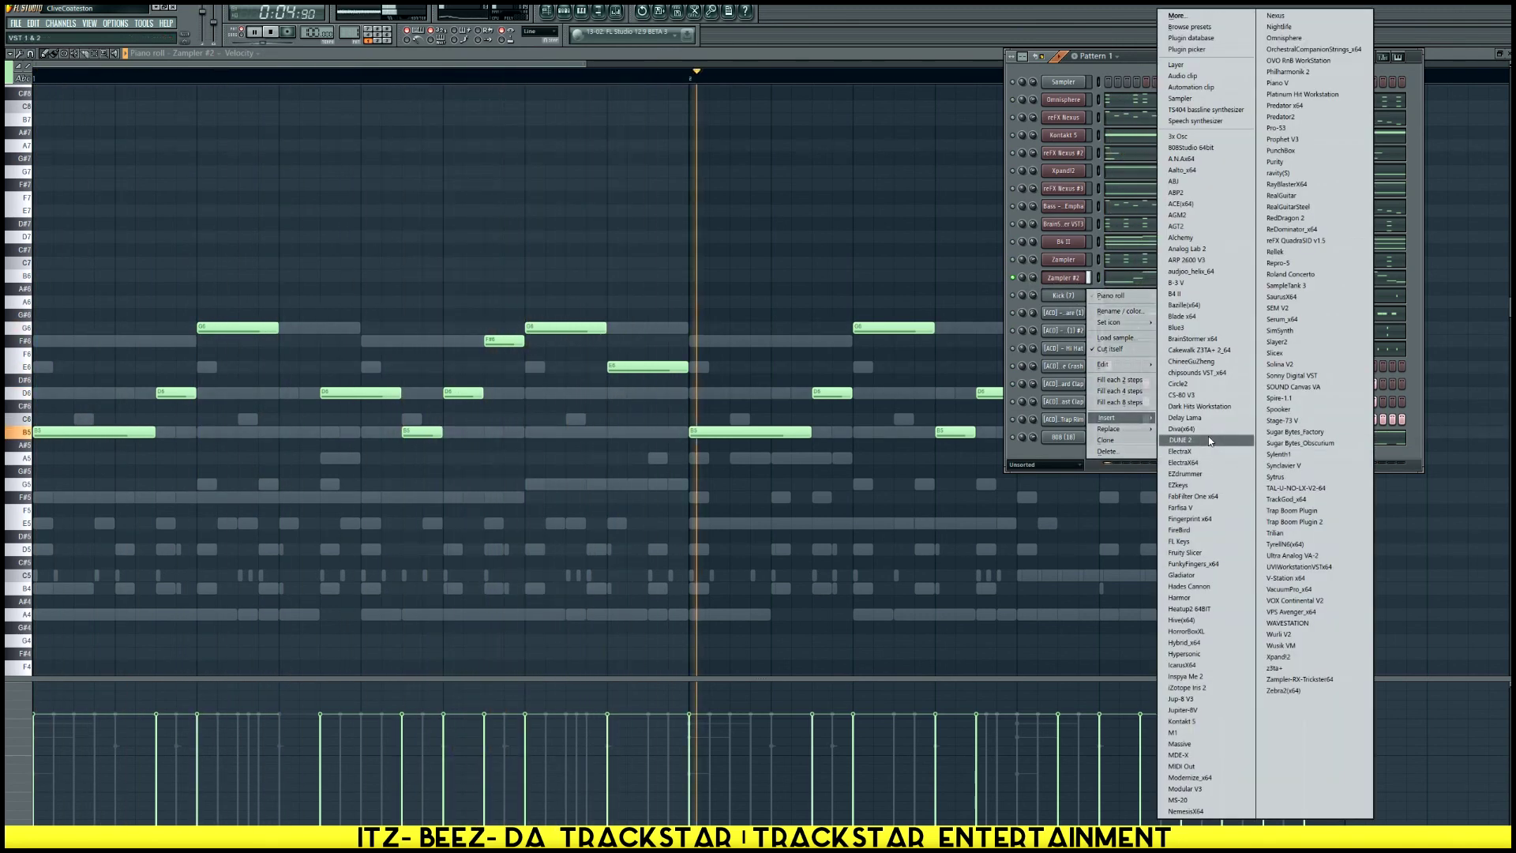
{"action": "left_click", "coordinate": [1282, 400]}
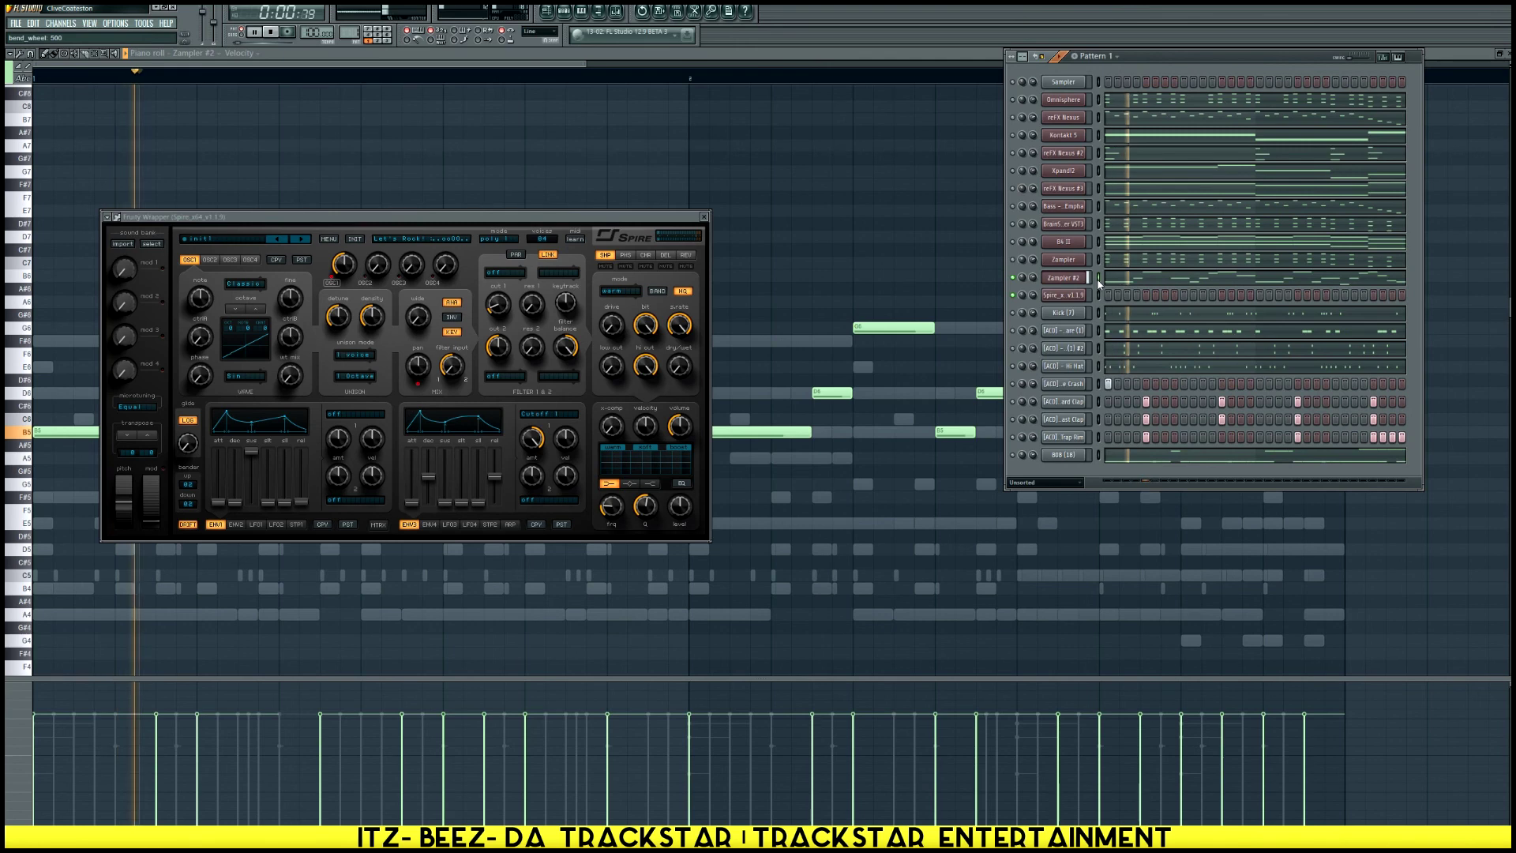
{"action": "key", "text": "ctrl+c"}
{"action": "left_click", "coordinate": [1097, 296]}
{"action": "key", "text": "ctrl+v"}
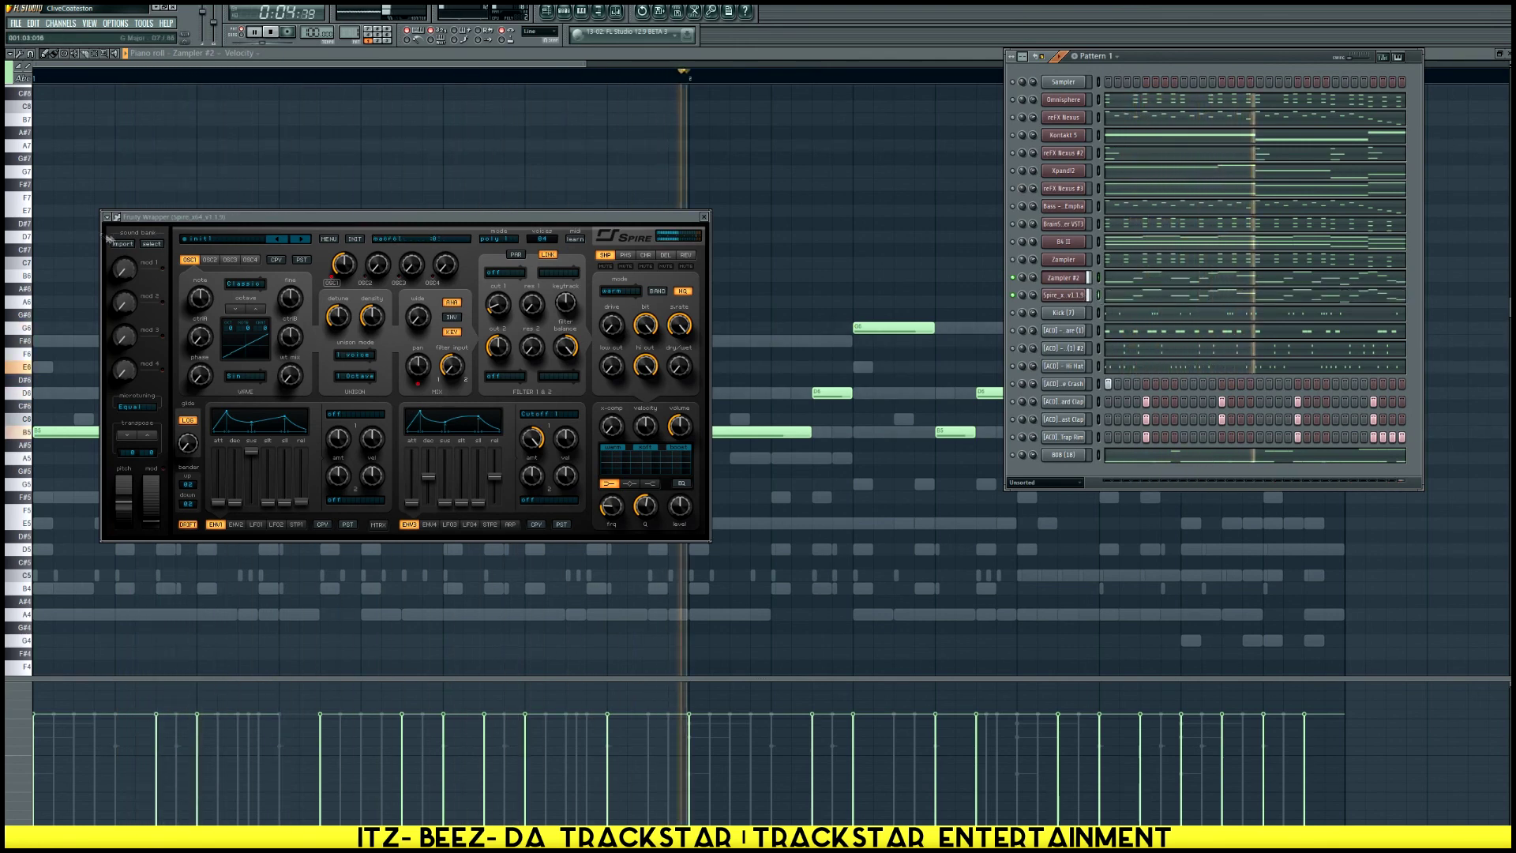
Load the AUDENTITY SPIRE BANK into Spire and pick one of its first lead patches
{"action": "left_click", "coordinate": [151, 244]}
{"action": "left_click", "coordinate": [233, 288]}
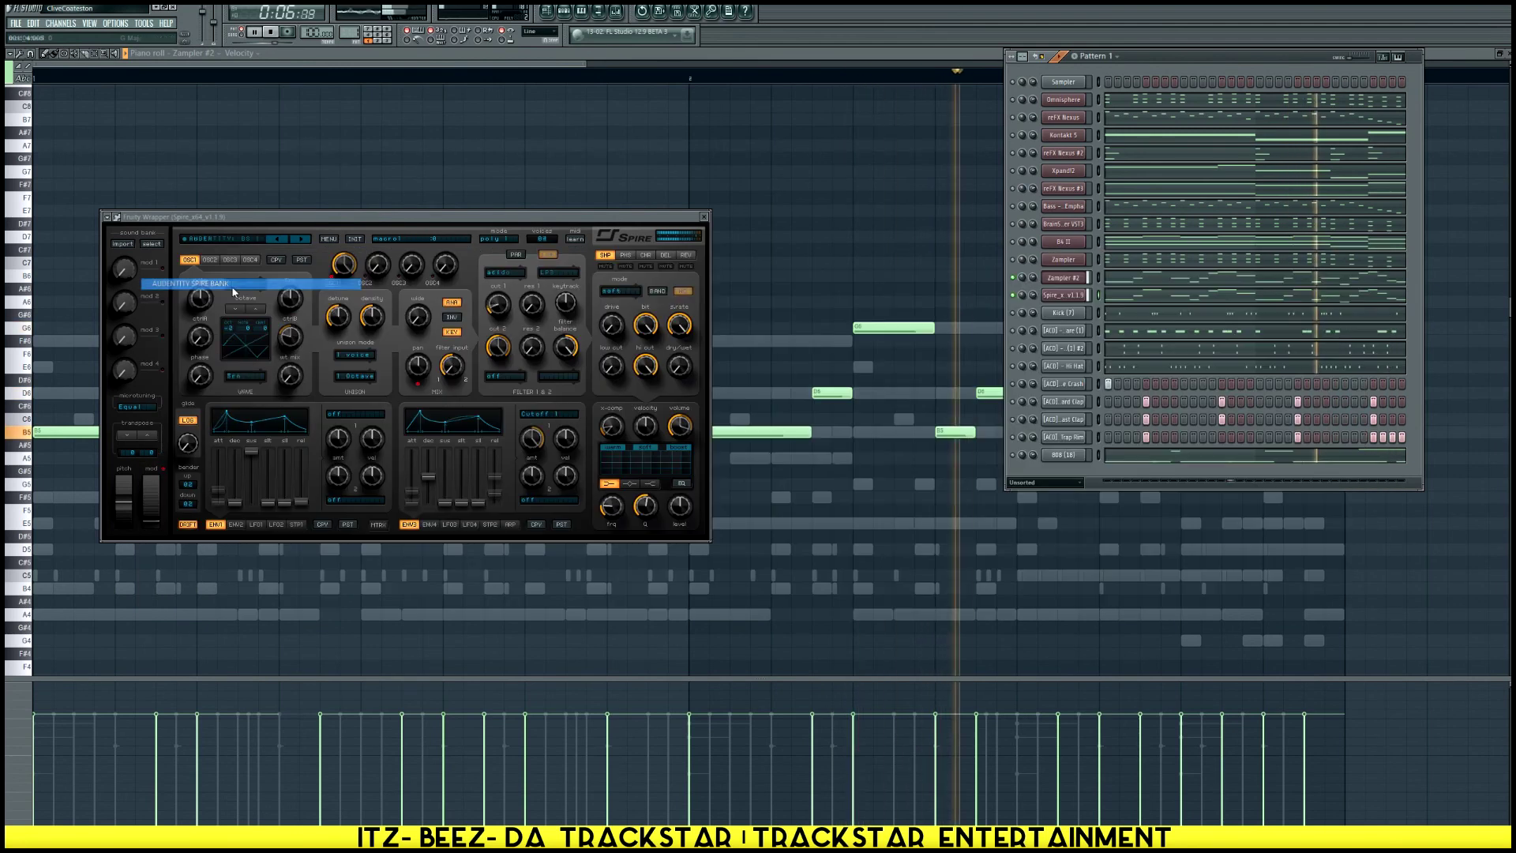
{"action": "left_click", "coordinate": [222, 238]}
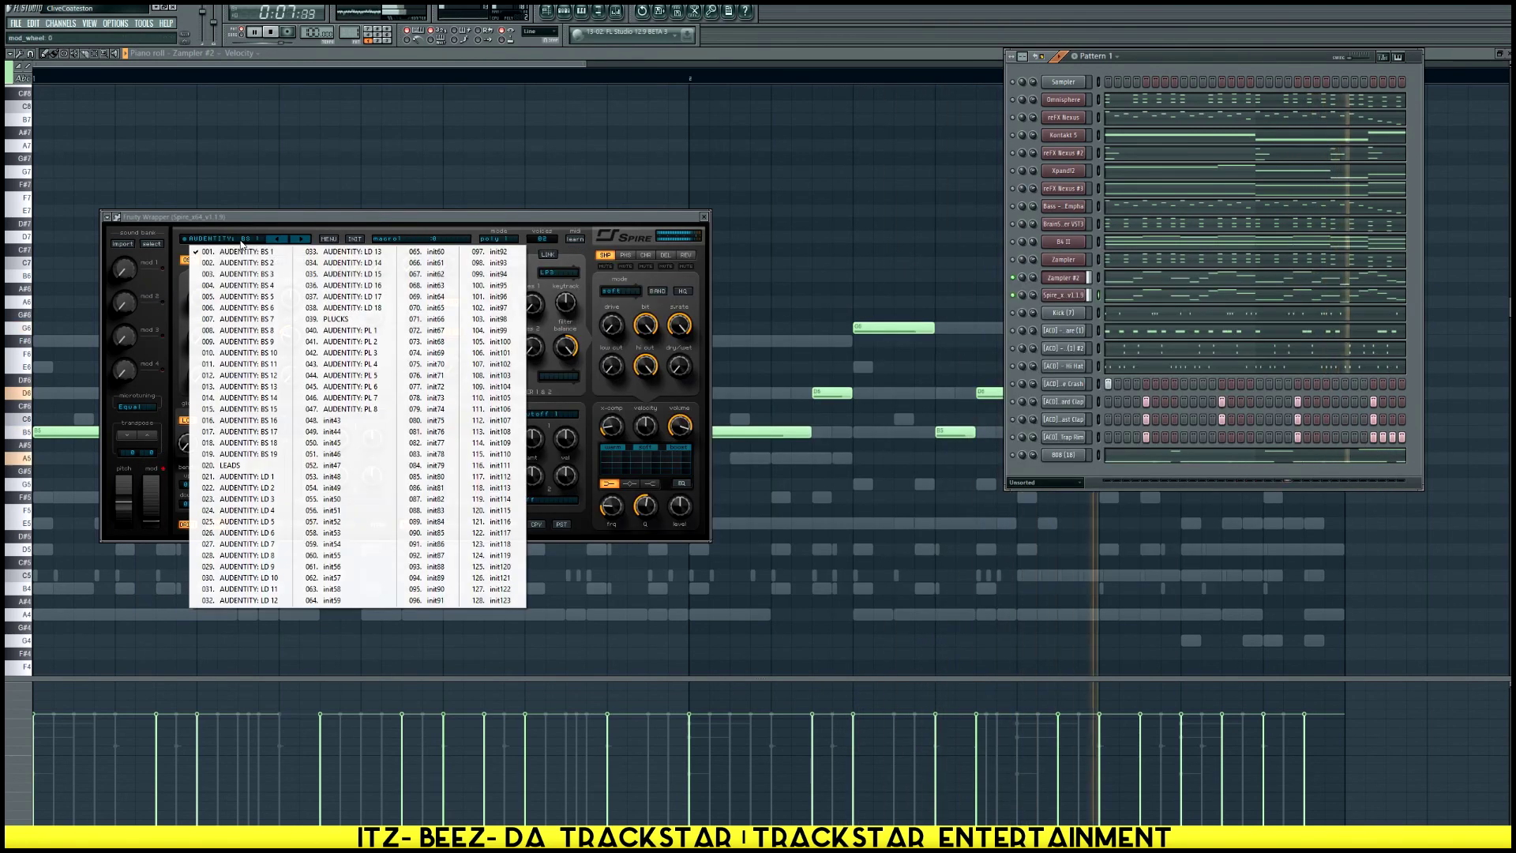
{"action": "left_click", "coordinate": [259, 480]}
Audition further lead patches, set Spire to AUDENTITY: LD 4, and toggle the Spire and Zampler #2 mutes in the mix
{"action": "left_click", "coordinate": [300, 238]}
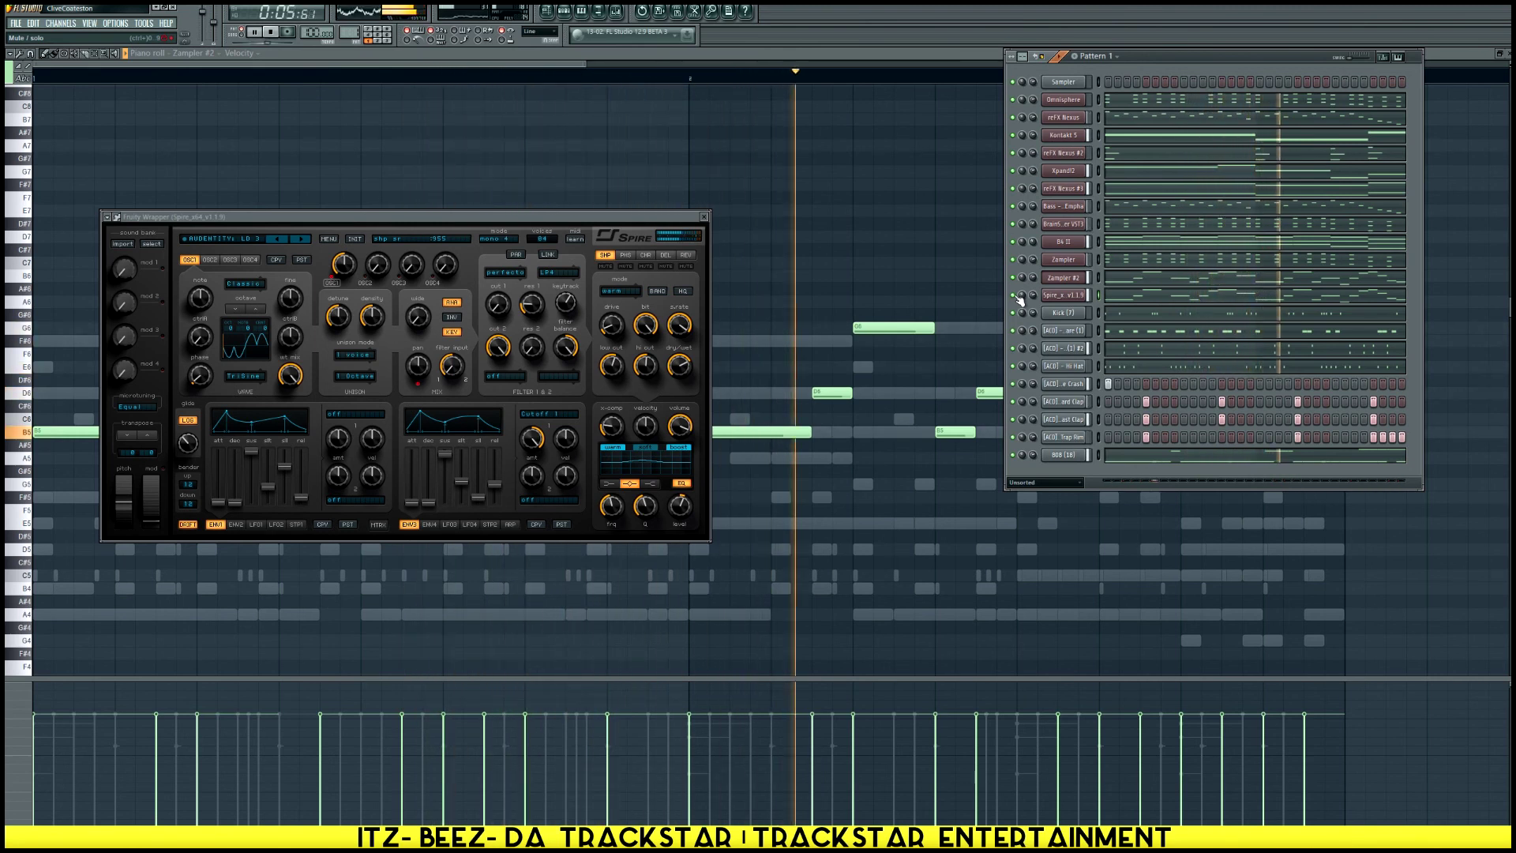
{"action": "left_click", "coordinate": [303, 239]}
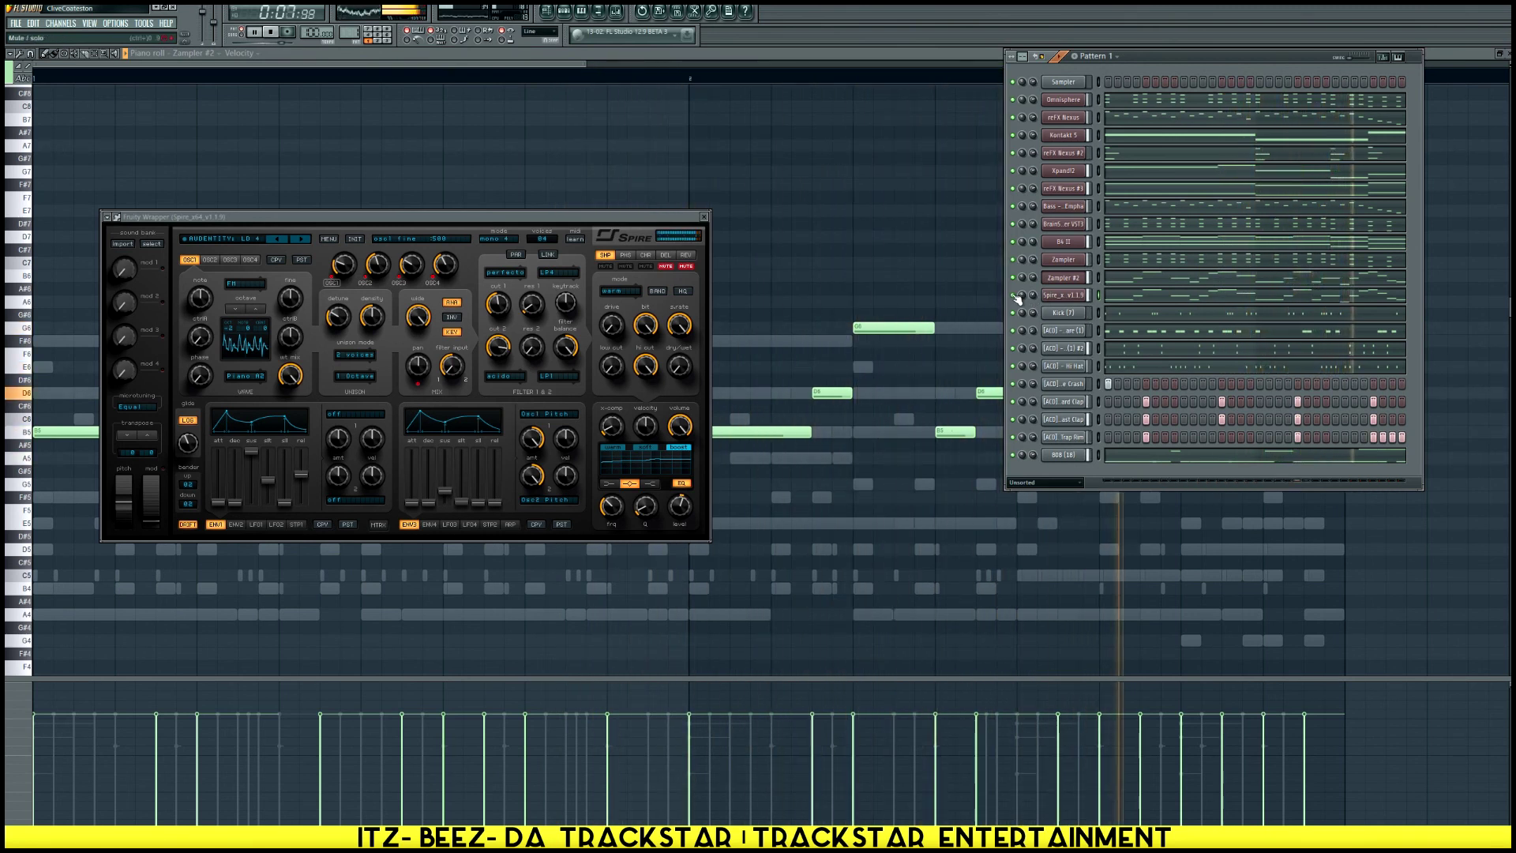
{"action": "left_click", "coordinate": [1014, 295]}
{"action": "left_click", "coordinate": [1014, 277]}
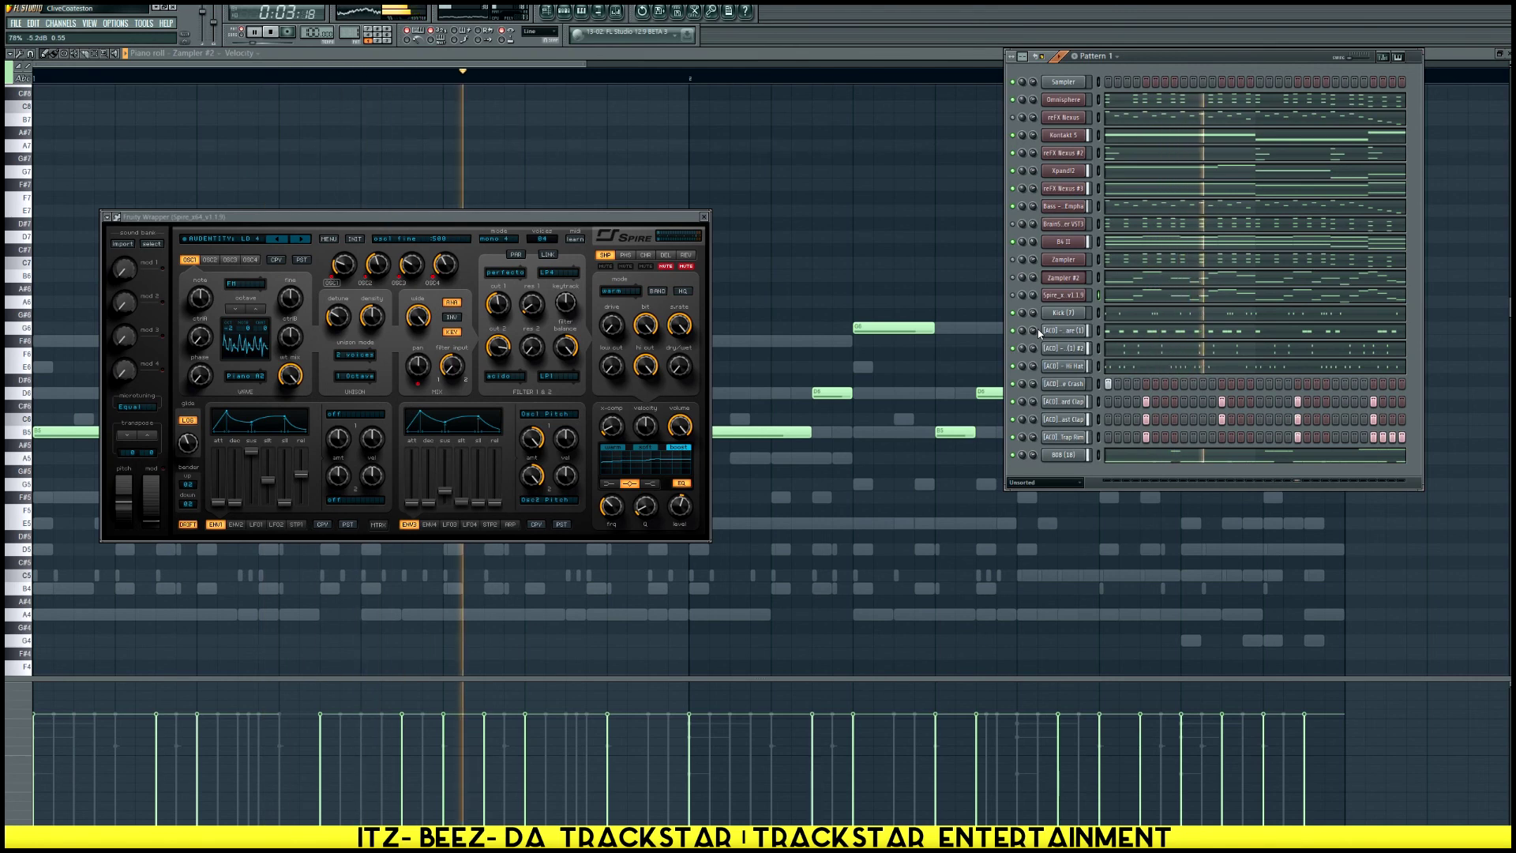
Start saving the project under the name Nuklear Warhead Riddim and create a new folder for it on the Desktop
{"action": "key", "text": "ctrl+s"}
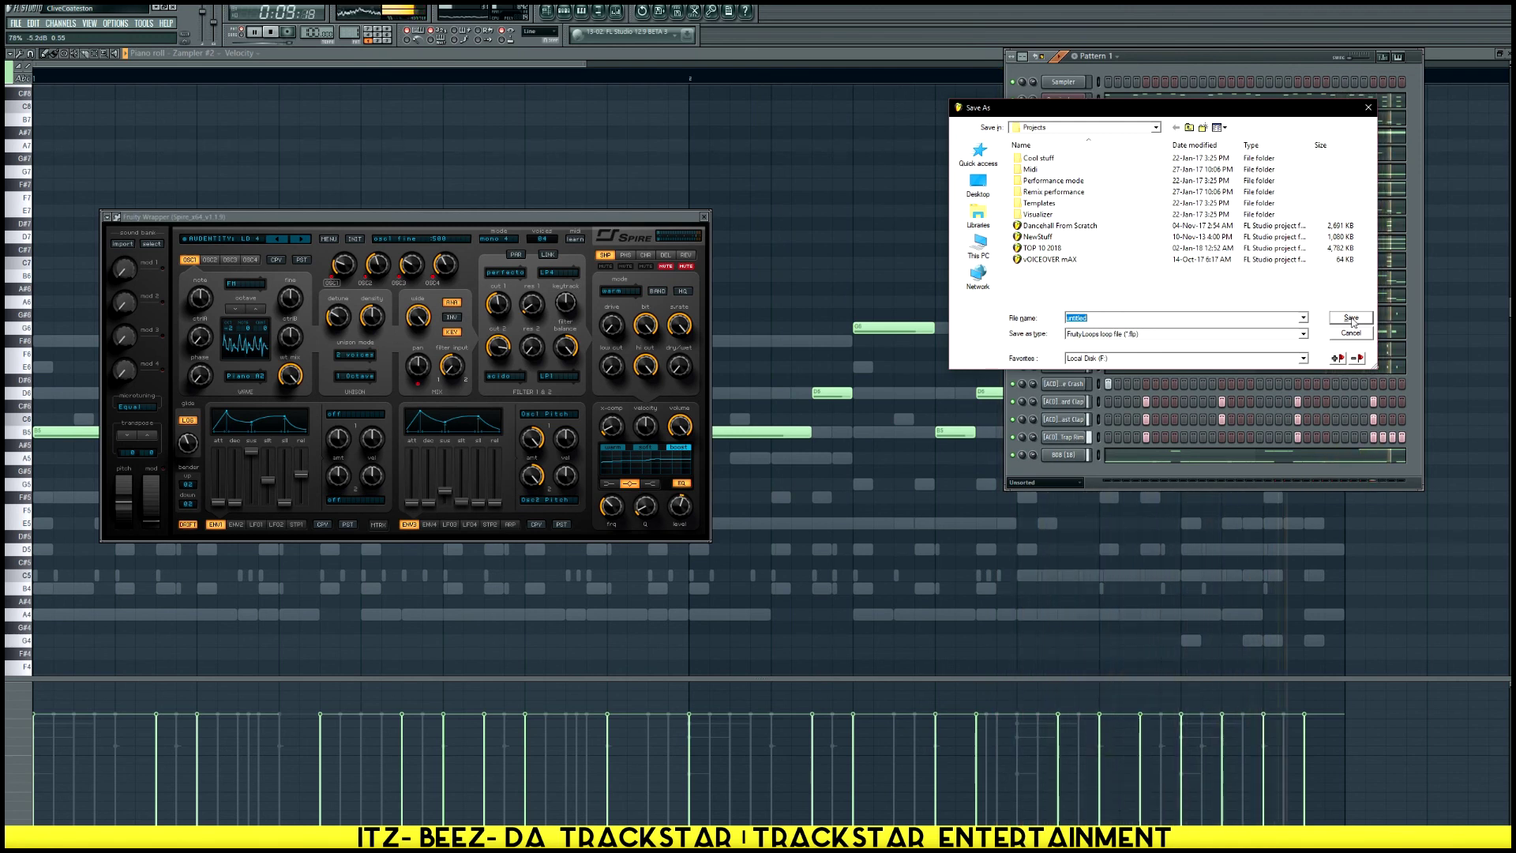
{"action": "type", "text": "Nuklear"}
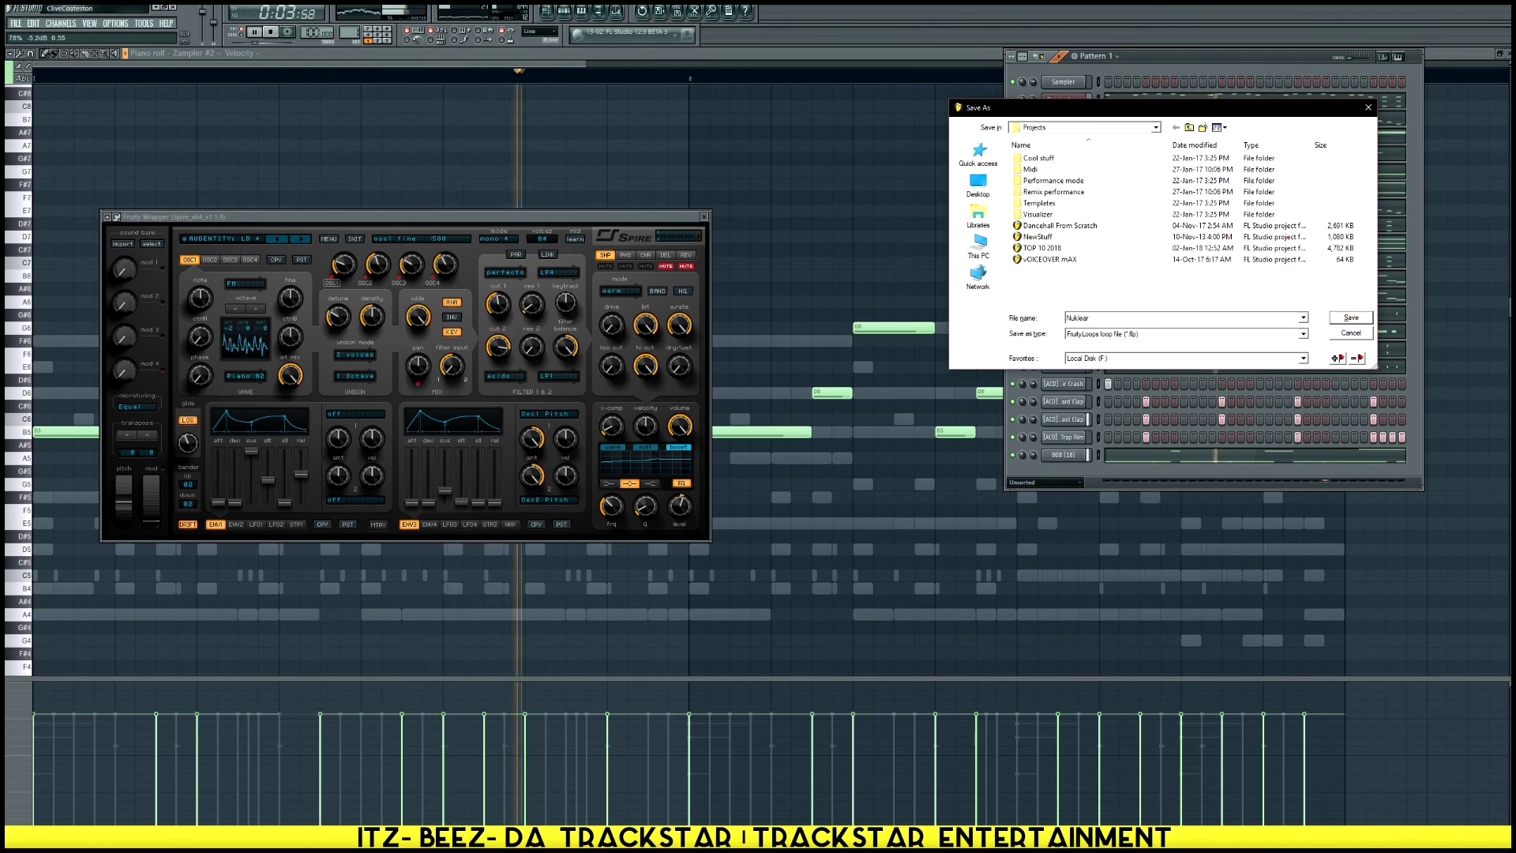
{"action": "type", "text": " Warhea"}
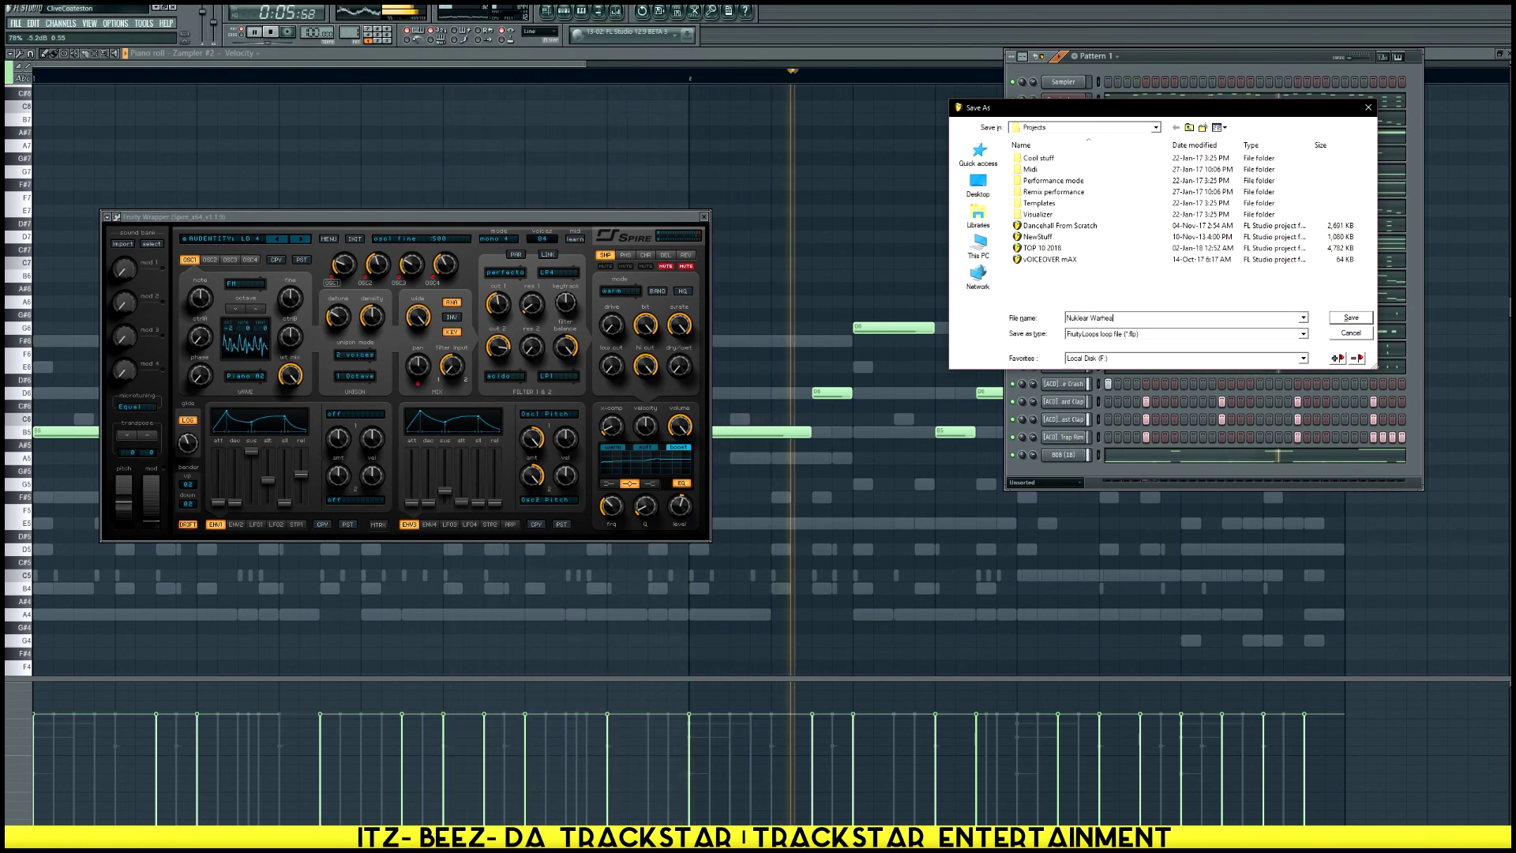
{"action": "type", "text": "d Riddim"}
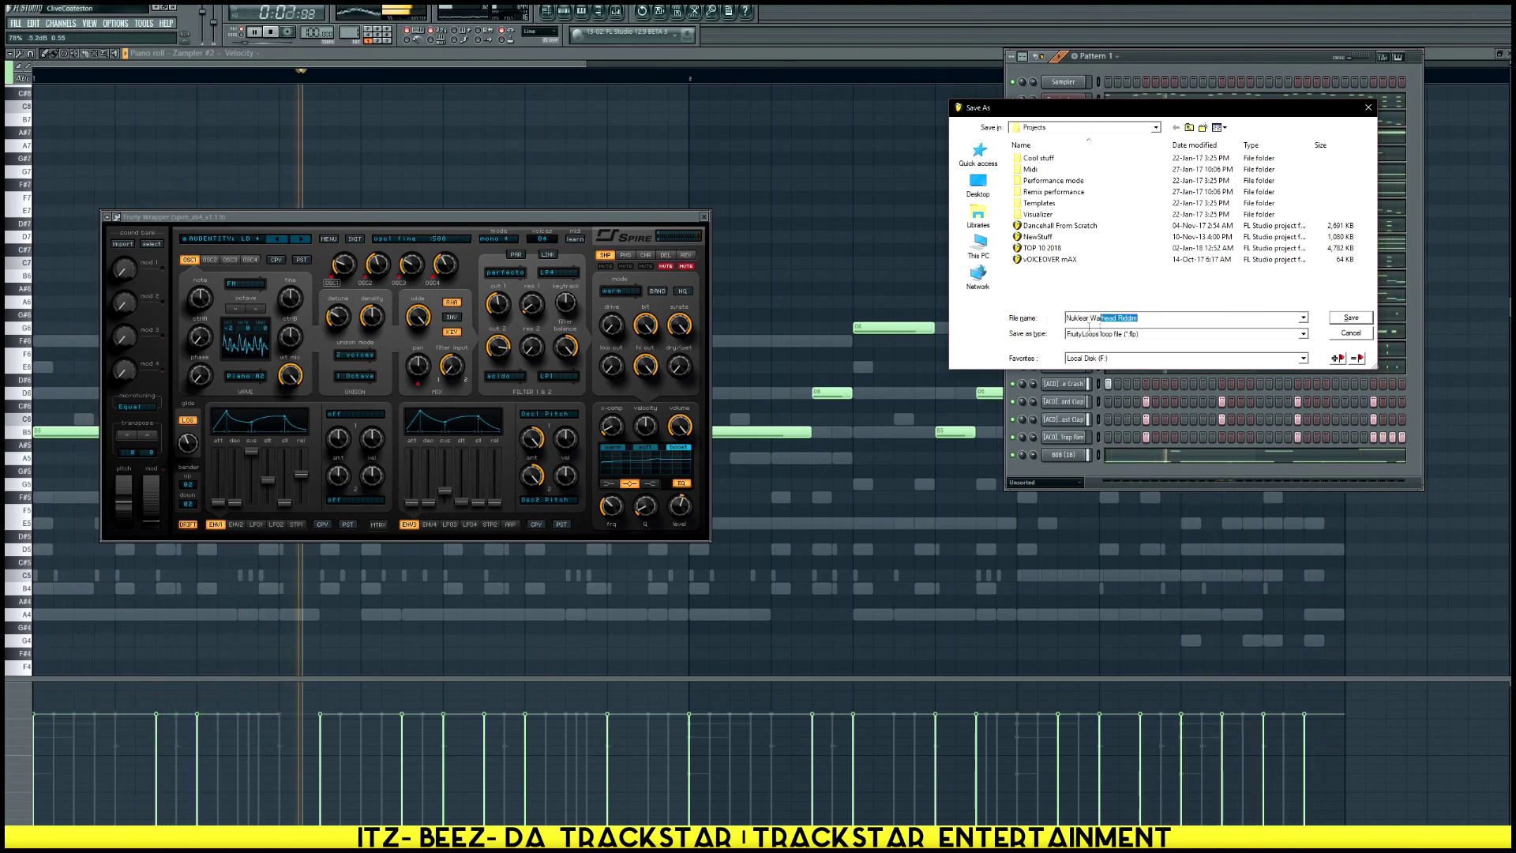
{"action": "left_click", "coordinate": [965, 182]}
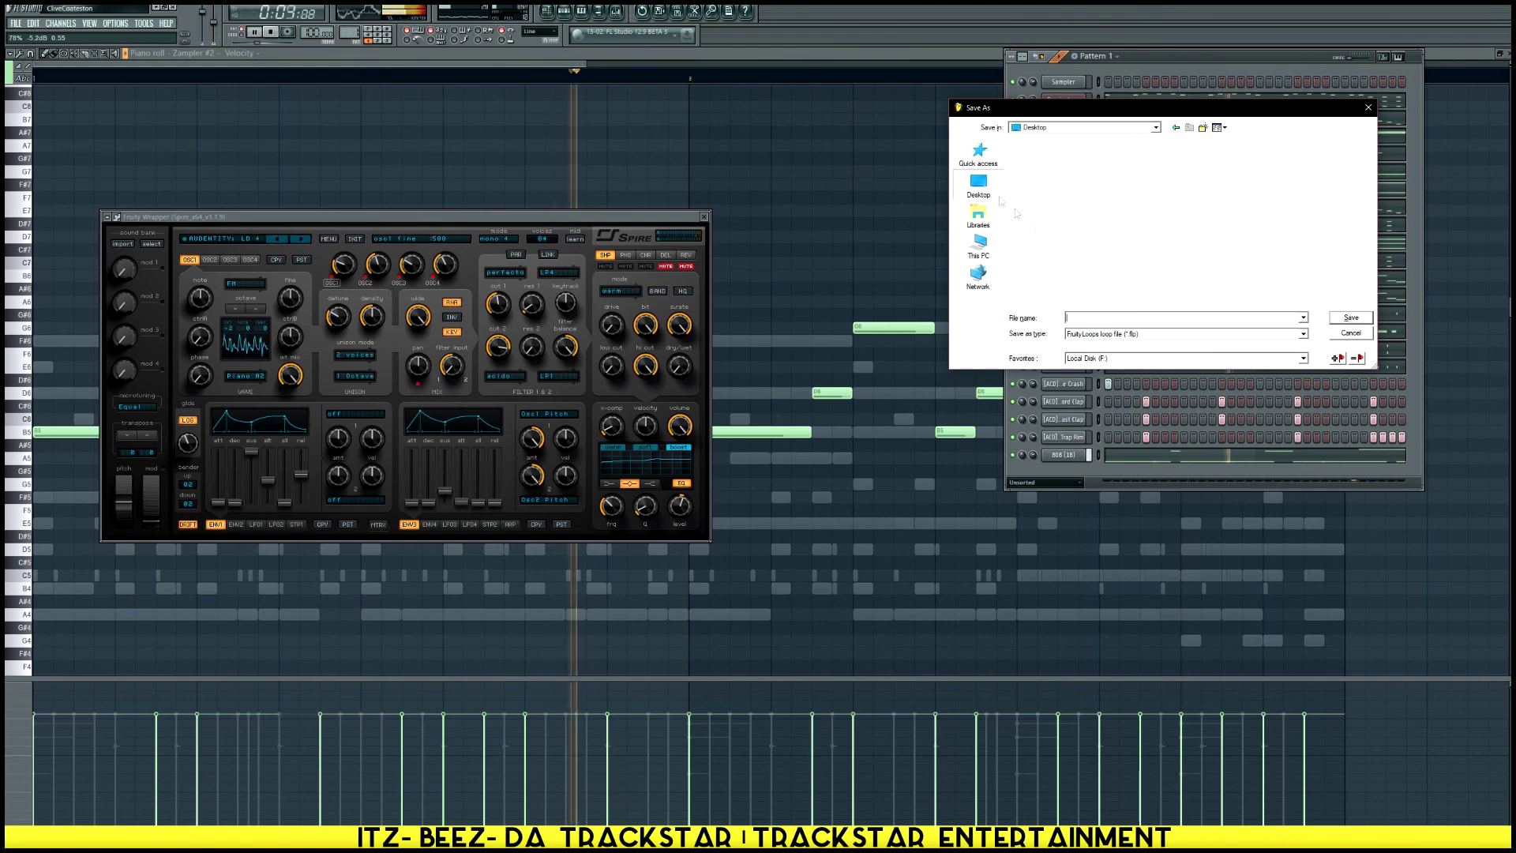
{"action": "left_click", "coordinate": [1203, 127]}
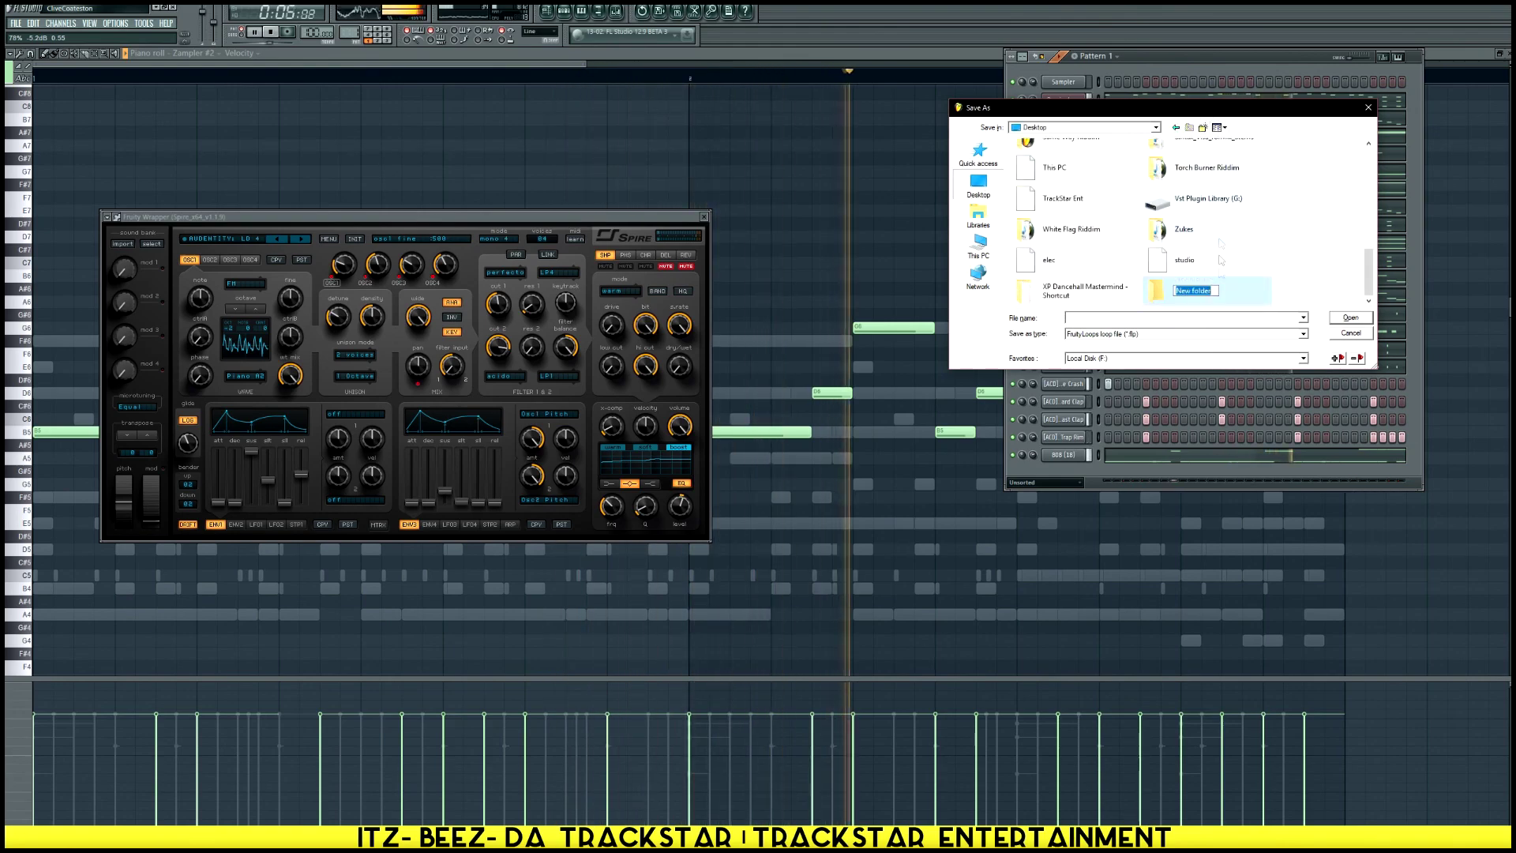